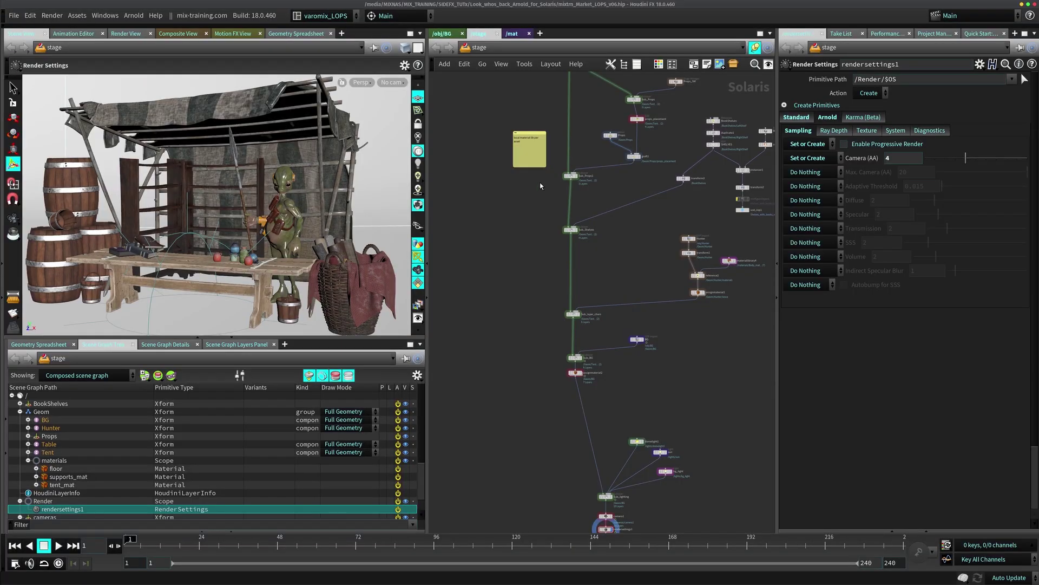
Look through /cameras/camera1 in the viewport and render it with the Arnold delegate
left_click(391, 82)
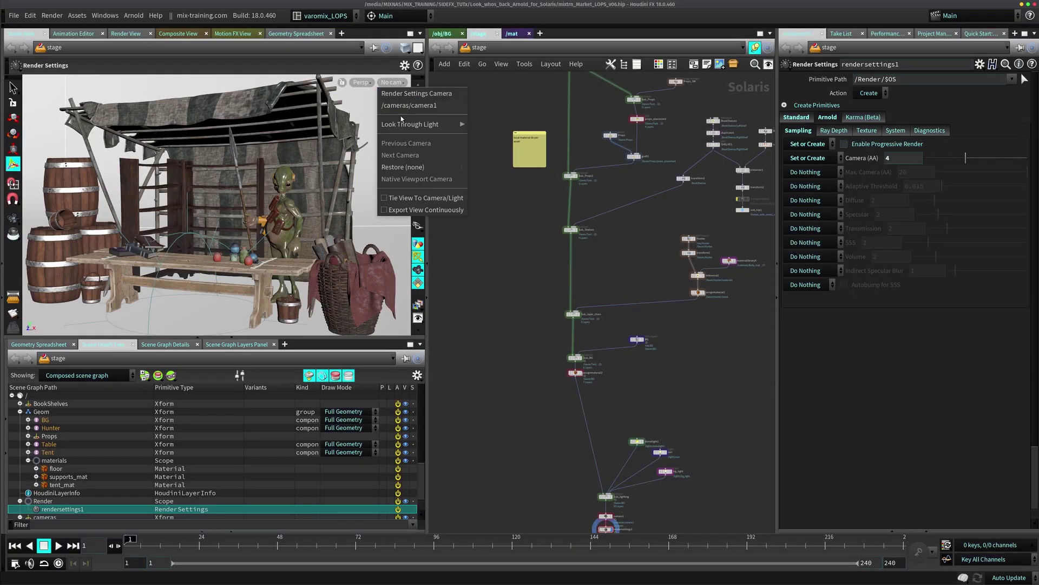
left_click(400, 107)
left_click(332, 82)
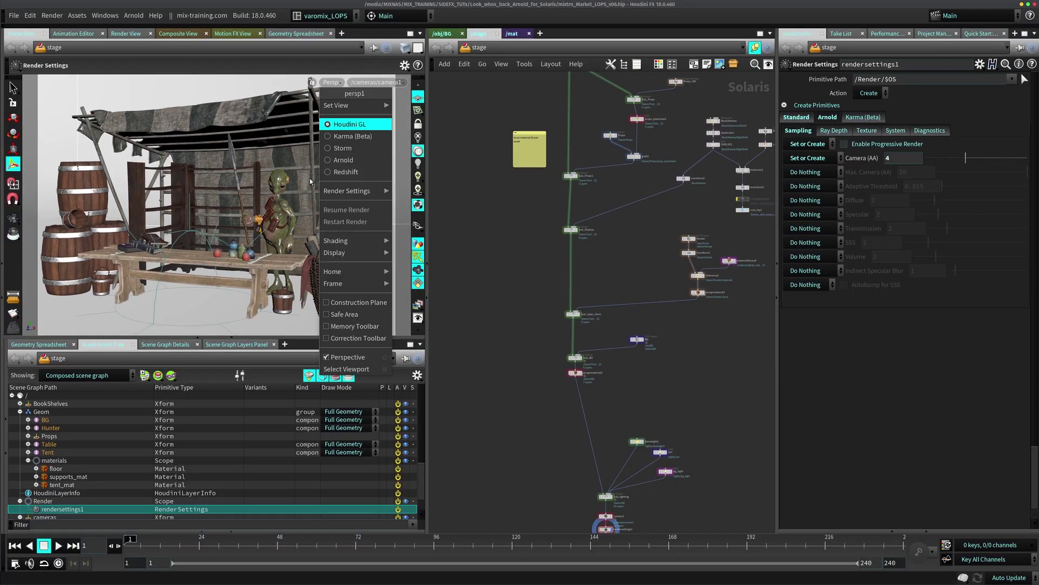
left_click(343, 159)
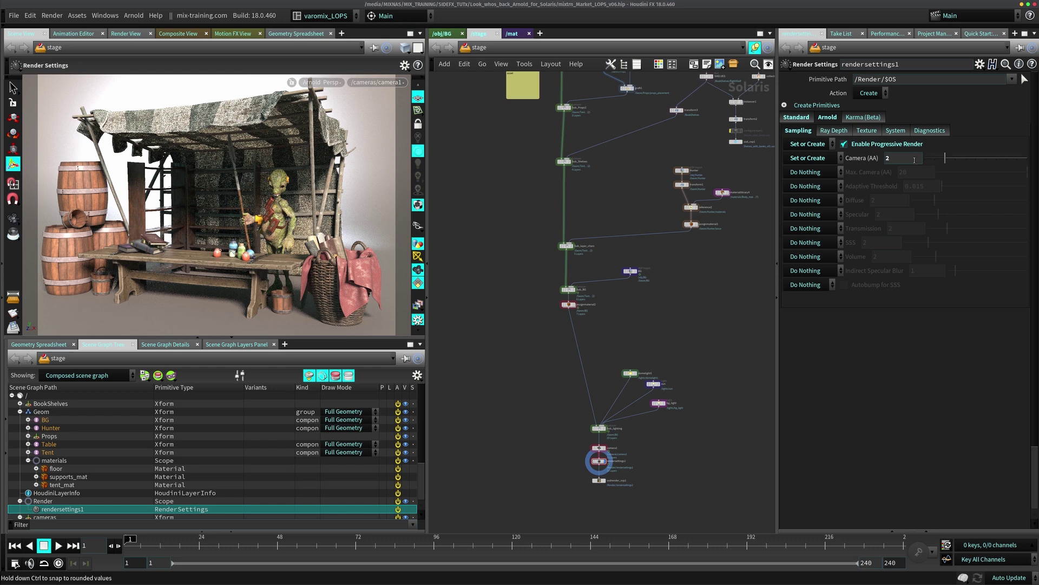
Set the Arnold Camera (AA) sampling of the rendersettings1 node to 3
double_click(891, 158)
type("3")
key("Return")
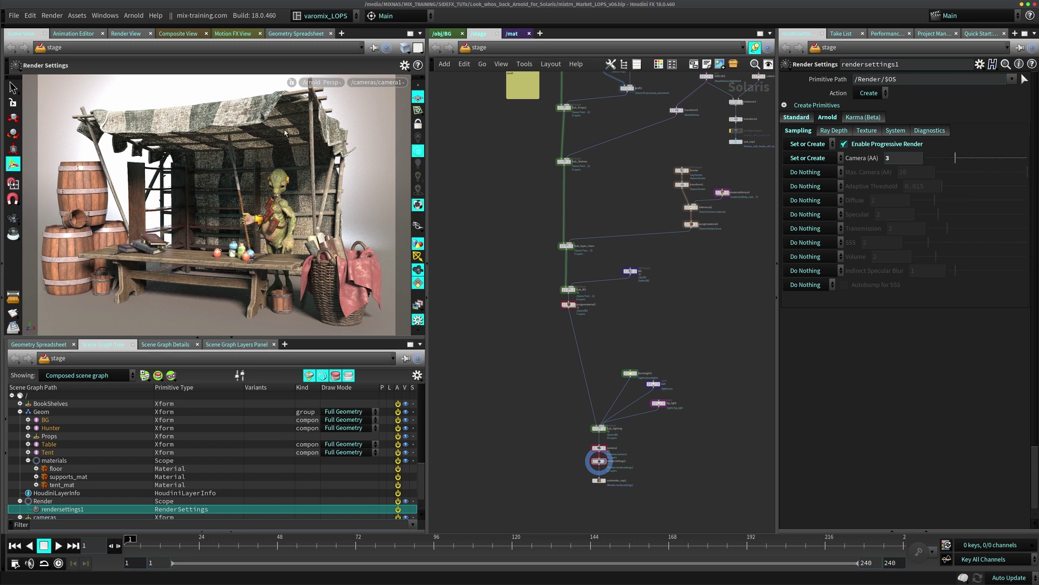
Examine the overall layout of the stage node network and the primitive hierarchy in the scene graph
scroll(498, 165, "down", 3)
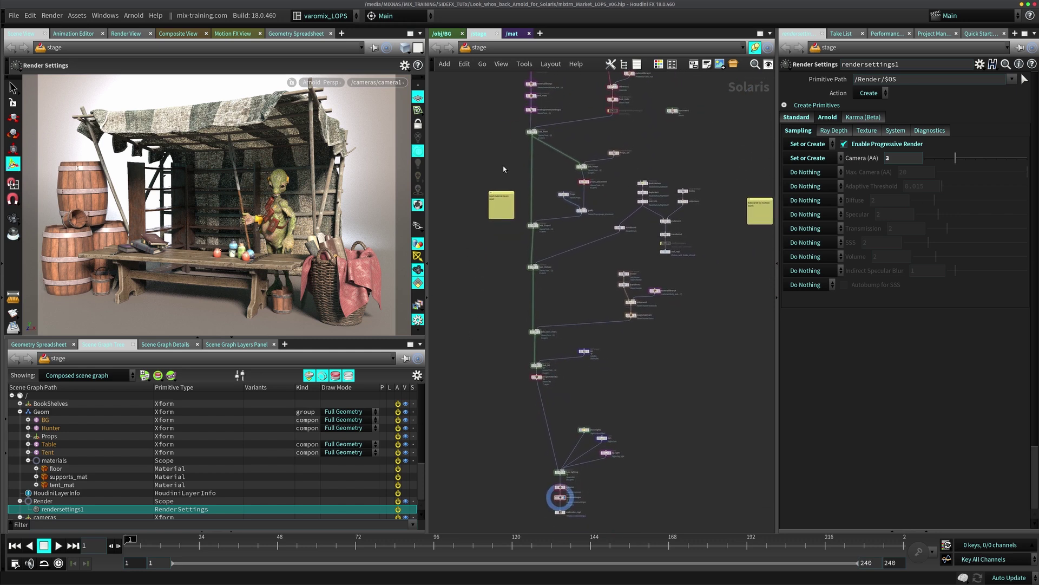
scroll(468, 243, "up", 3)
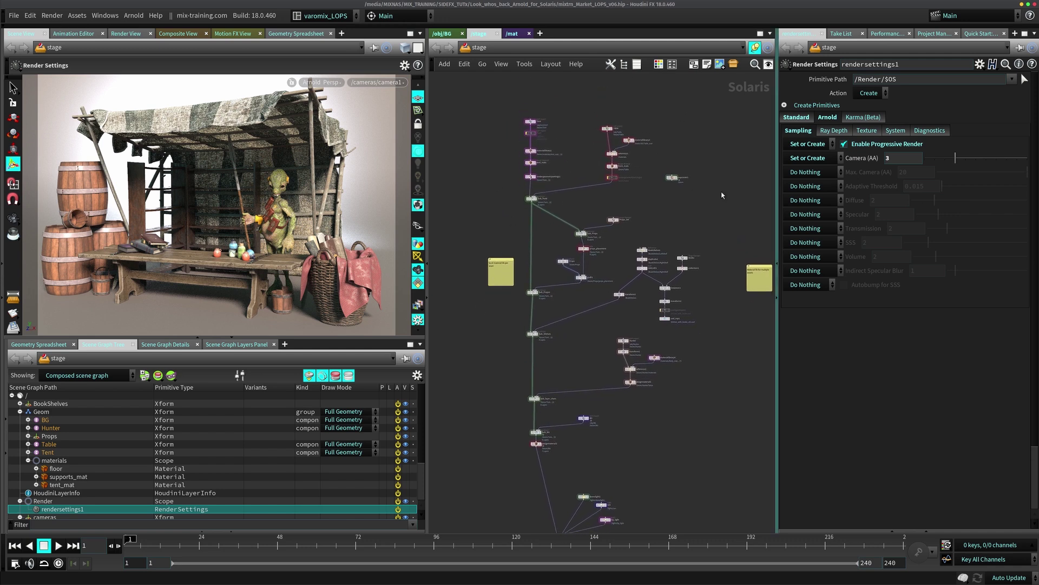
scroll(585, 158, "down", 3)
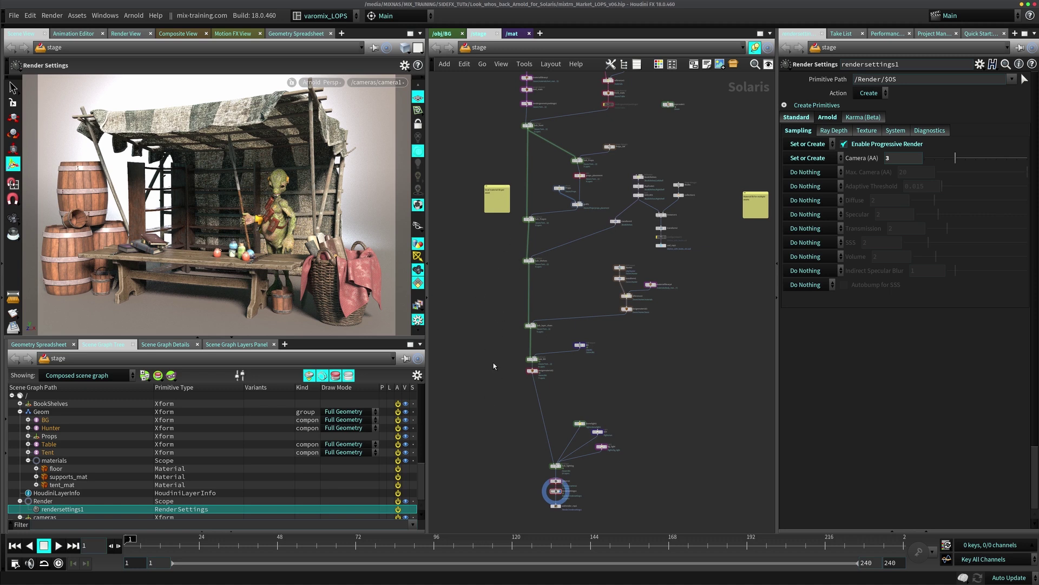
middle_click_drag(498, 269, 478, 327)
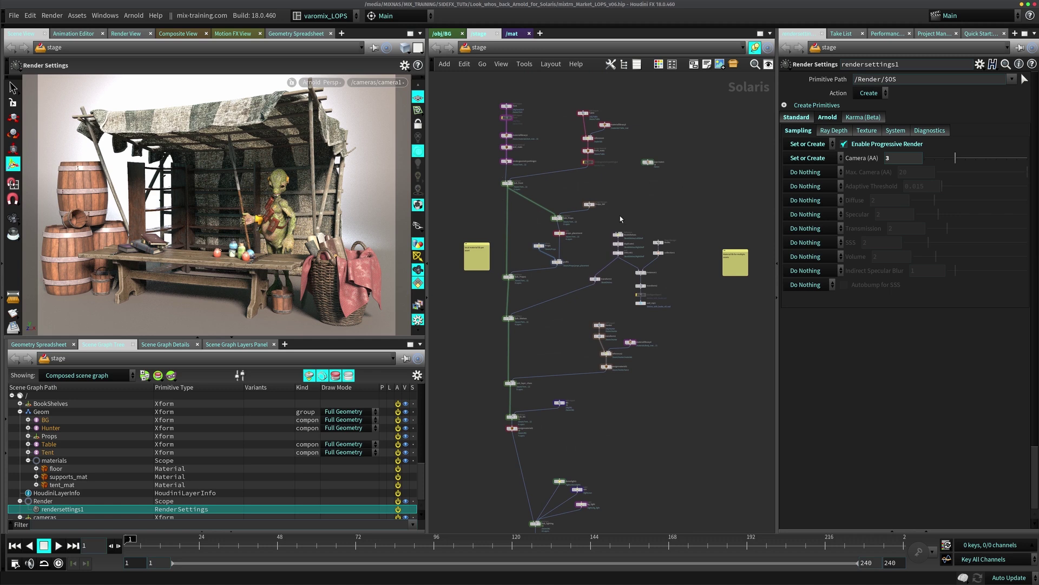
middle_click_drag(479, 207, 519, 196)
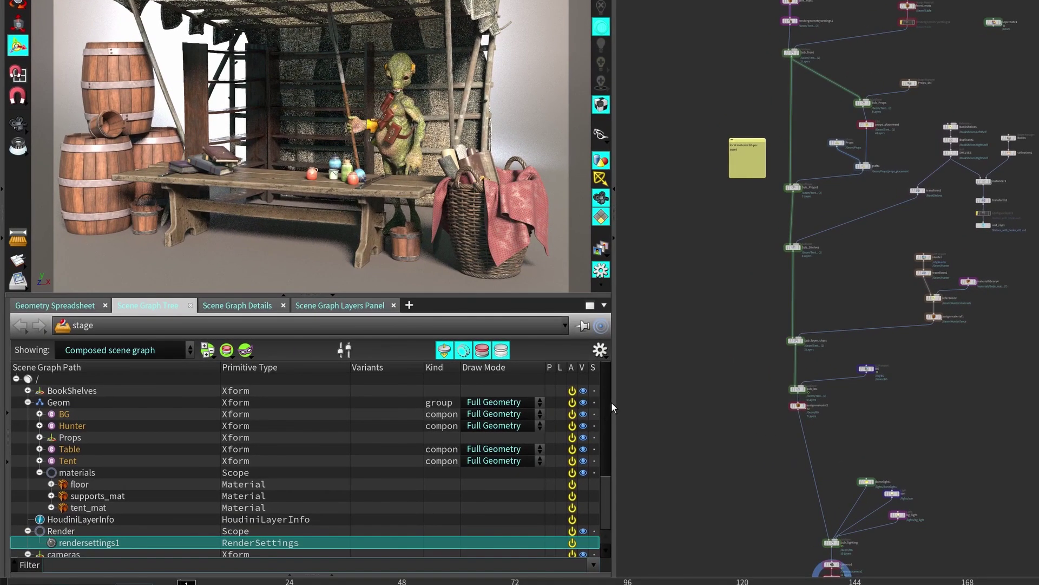
scroll(585, 458, "down", 3)
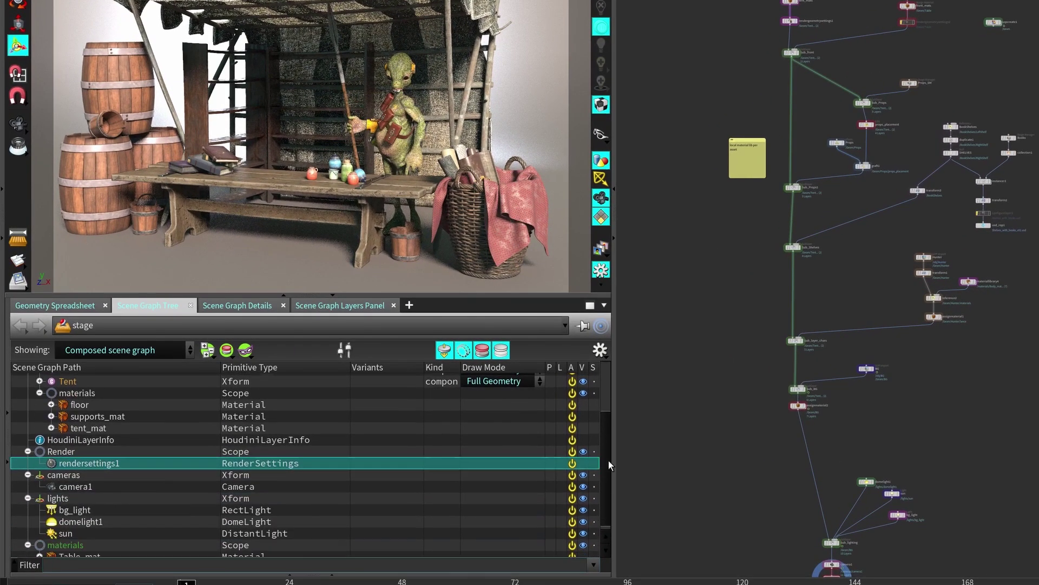
scroll(583, 379, "up", 3)
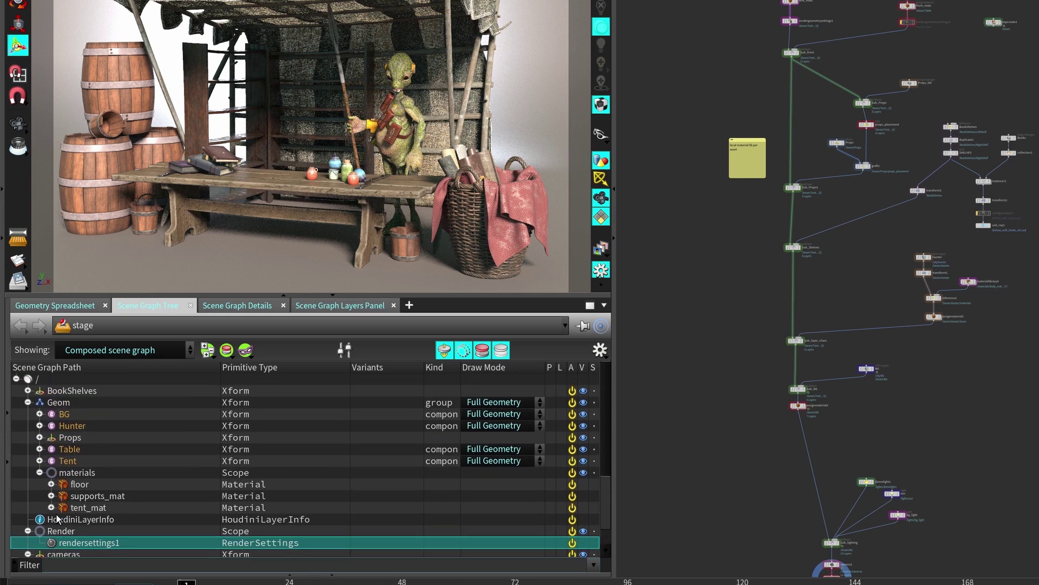
left_click(28, 402)
left_click(27, 402)
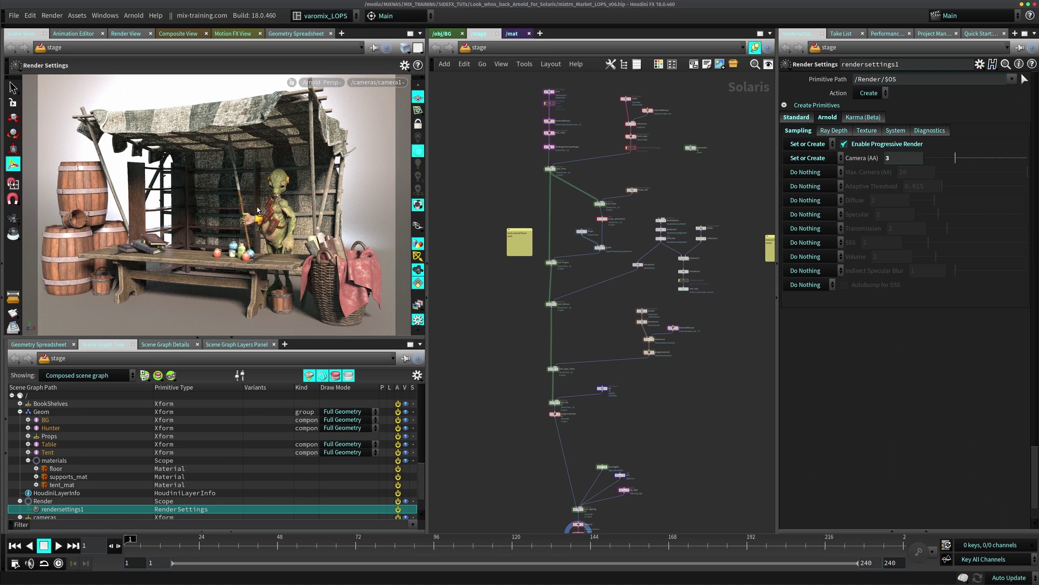
Orbit and zoom around the market stall to inspect it in the live Arnold render
key("Escape")
scroll(255, 222, "up", 5)
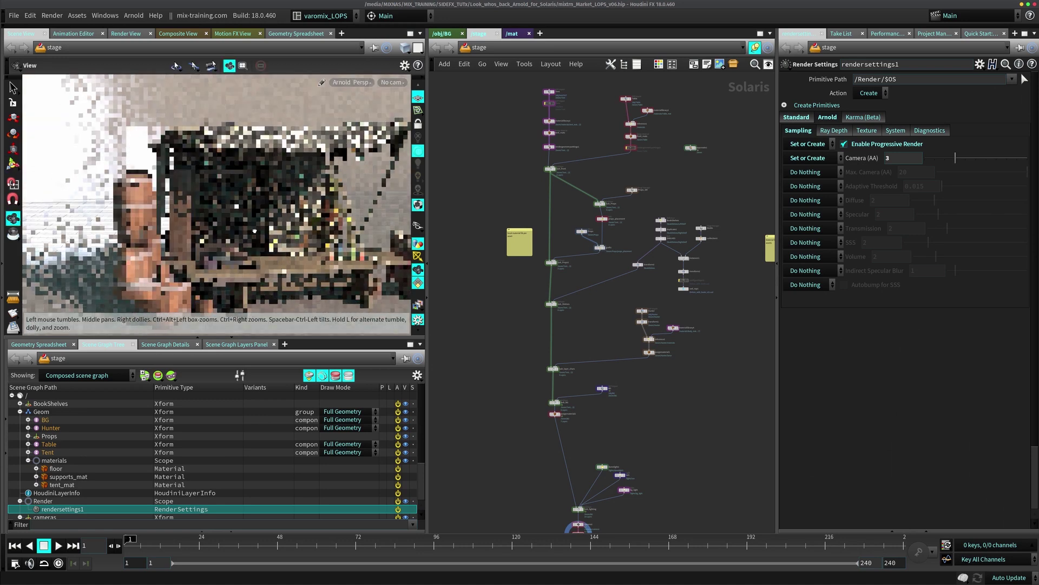
scroll(295, 250, "up", 5)
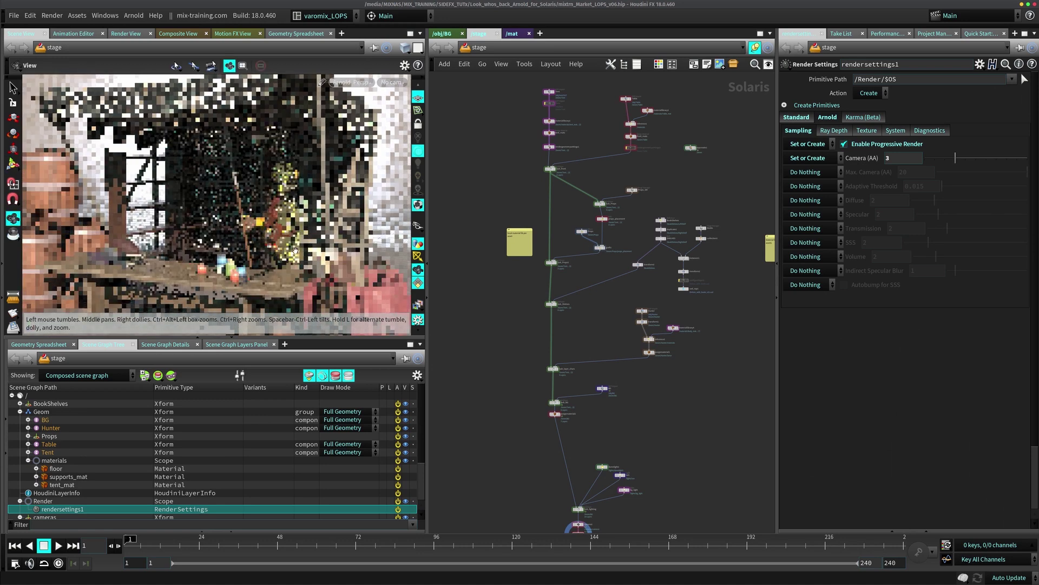
left_click_drag(295, 250, 244, 252)
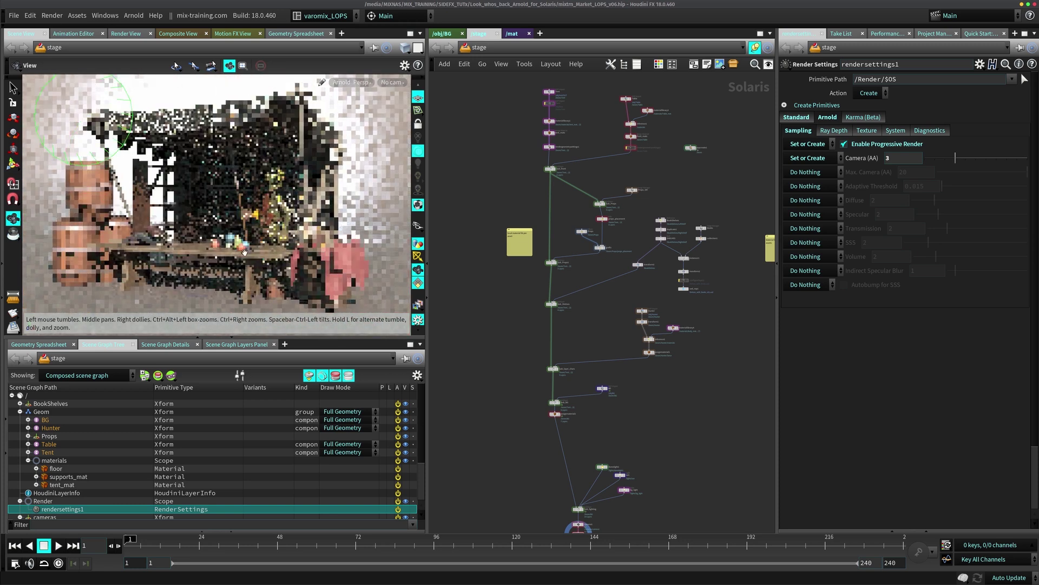
key("Return")
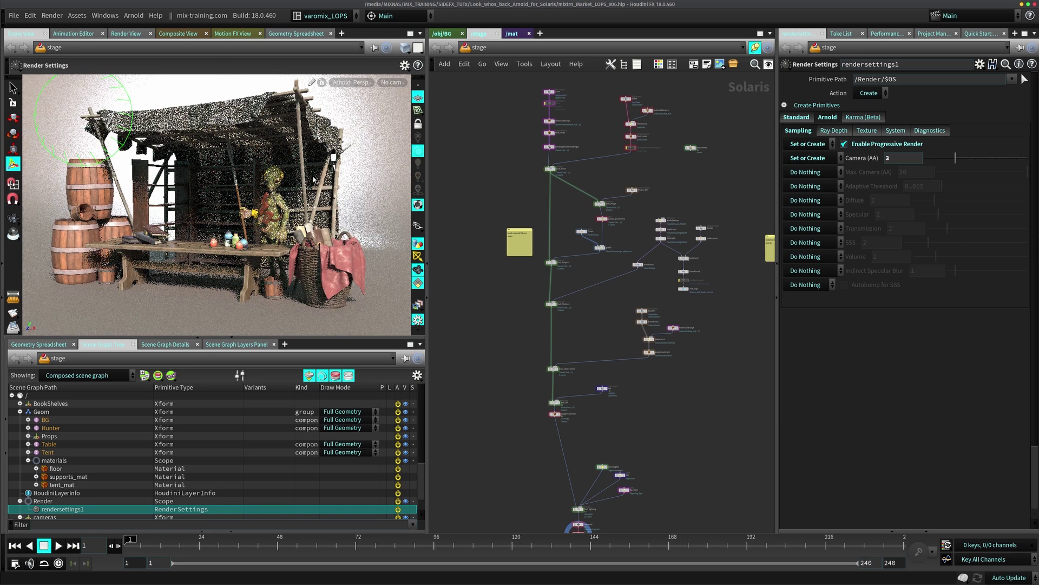
key("Escape")
left_click_drag(314, 180, 281, 183)
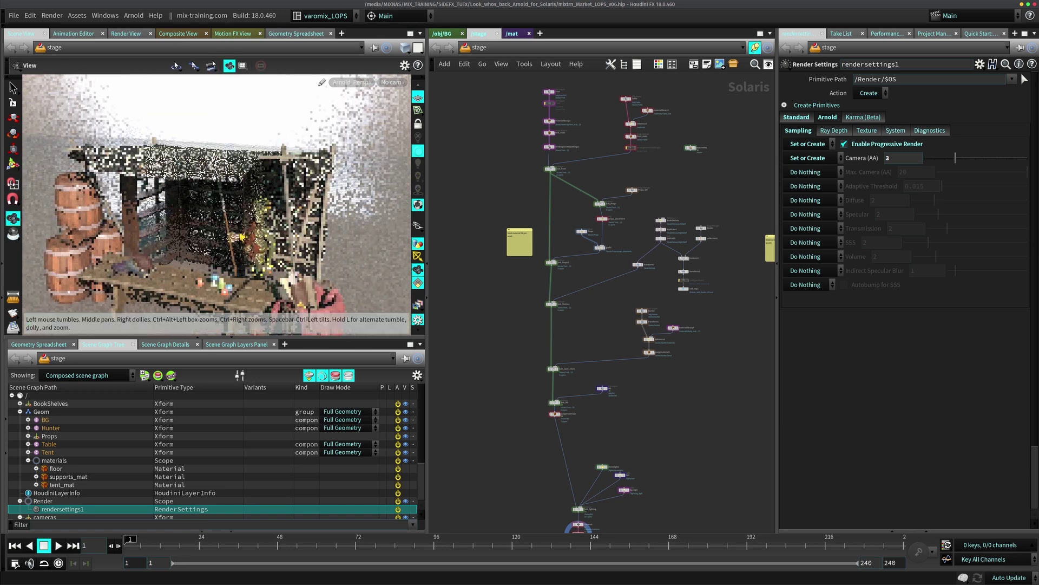
left_click_drag(313, 238, 323, 202, "alt")
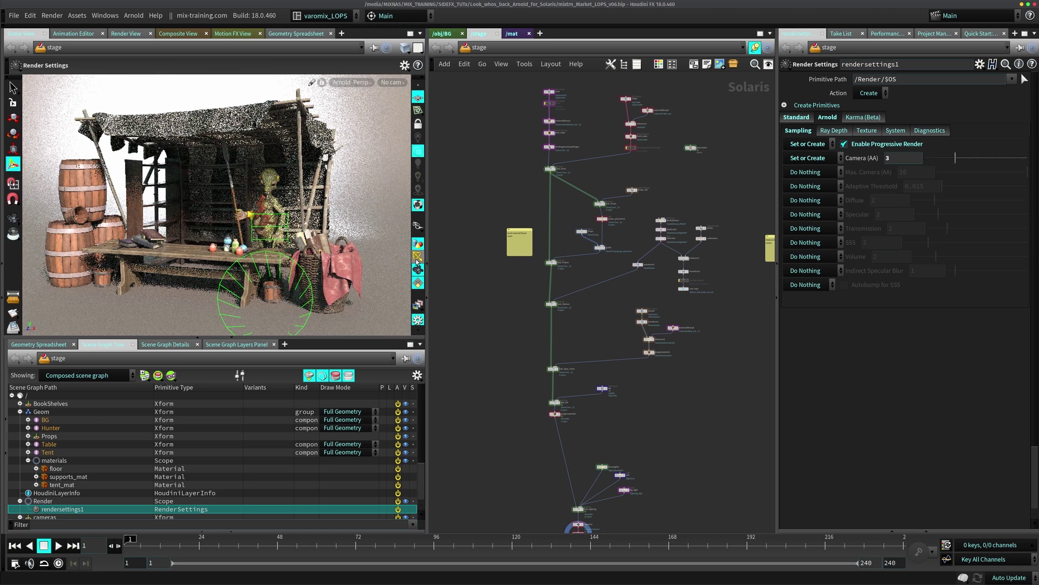
Select the Tent and Floor SOP Import nodes at the start of the stage network
scroll(499, 211, "up", 5)
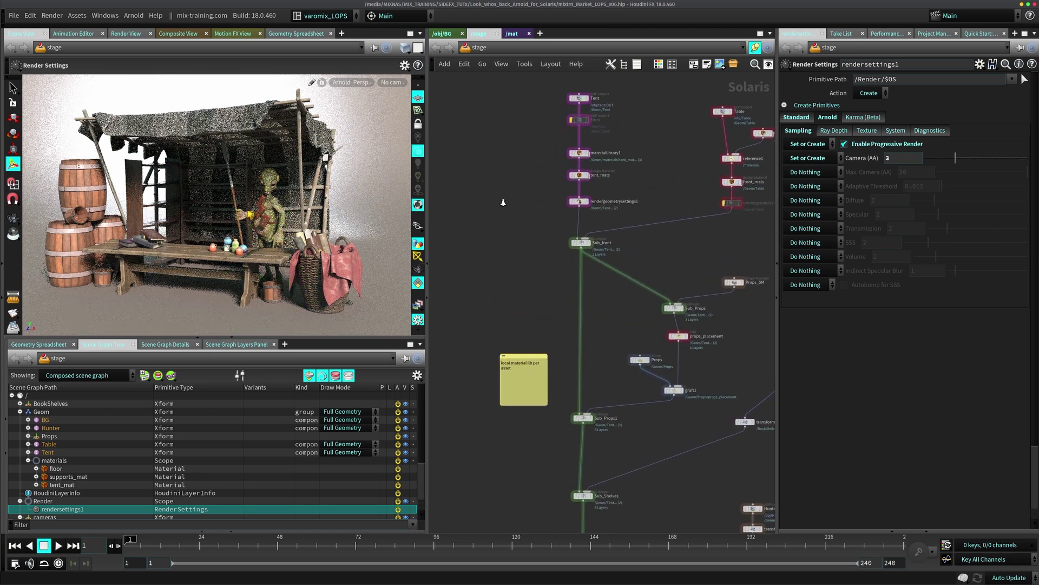
middle_click_drag(503, 203, 474, 250)
left_click_drag(477, 114, 576, 161)
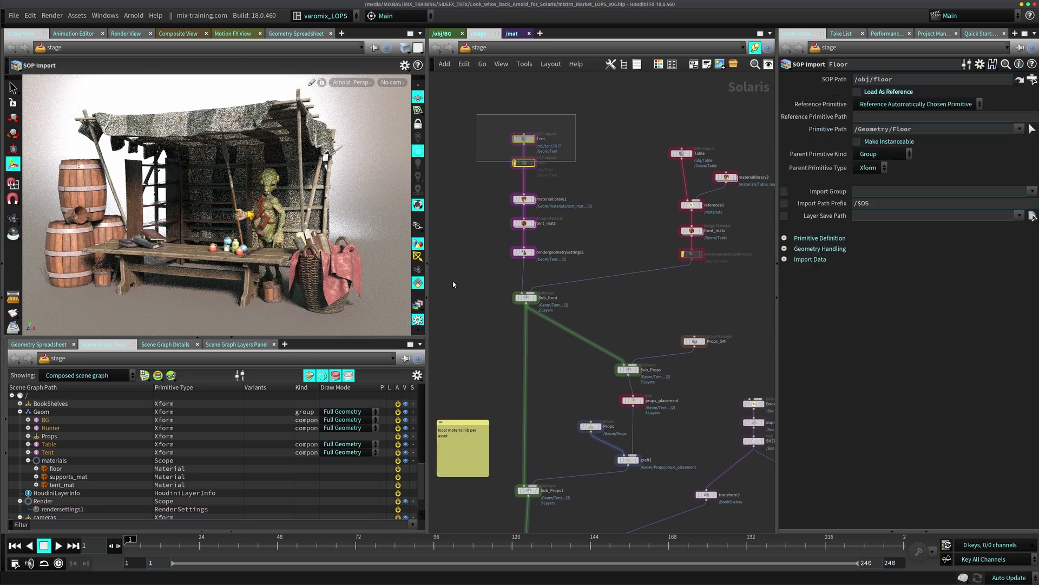
Examine the network's main chain from the asset import branches down to the lighting and render settings nodes
middle_click_drag(467, 207, 466, 123)
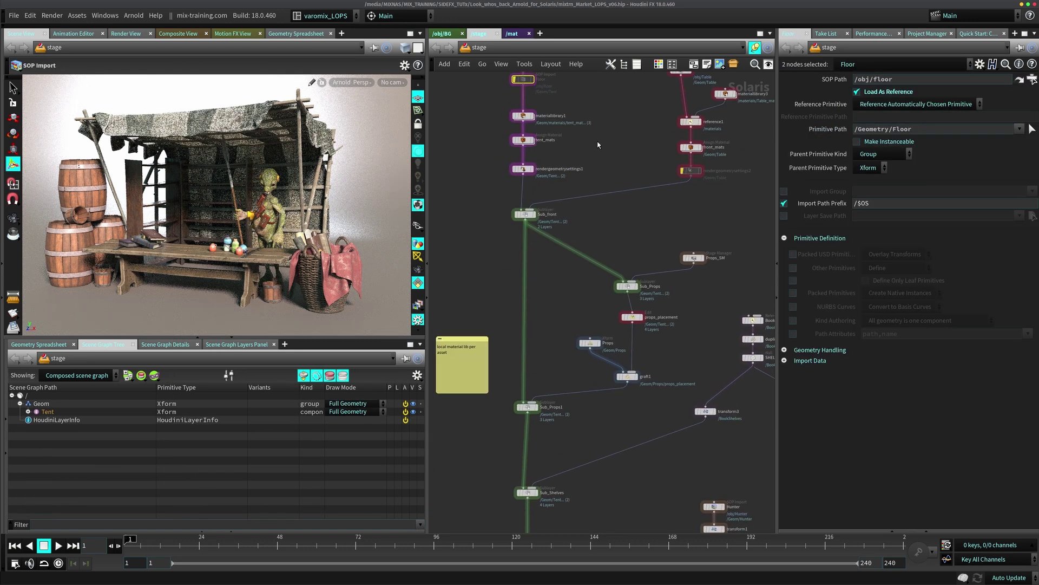
middle_click_drag(598, 144, 598, 134)
middle_click_drag(601, 303, 617, 218)
middle_click_drag(603, 379, 588, 260)
middle_click_drag(643, 304, 607, 257)
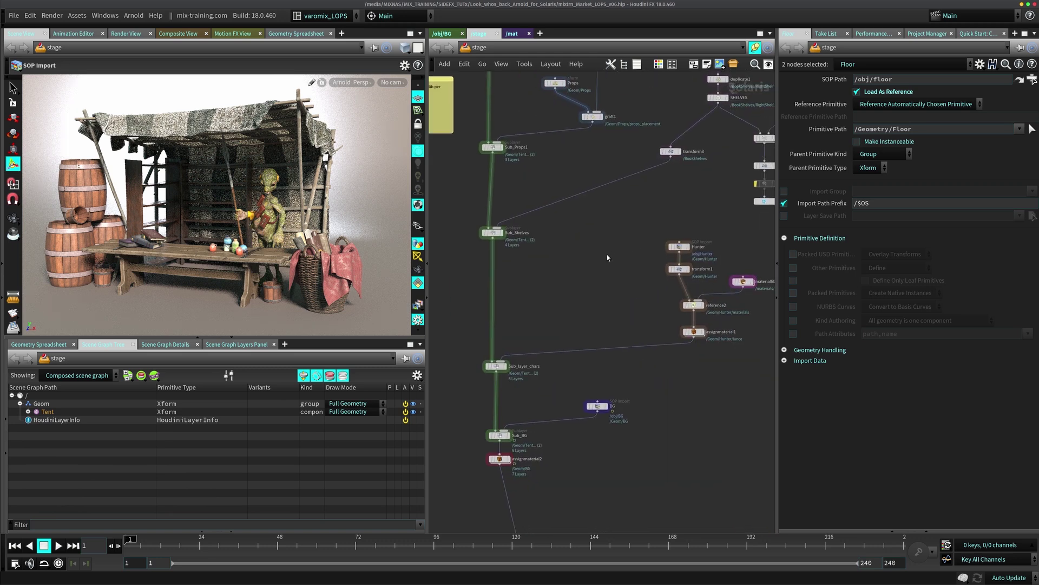
scroll(606, 258, "down", 5)
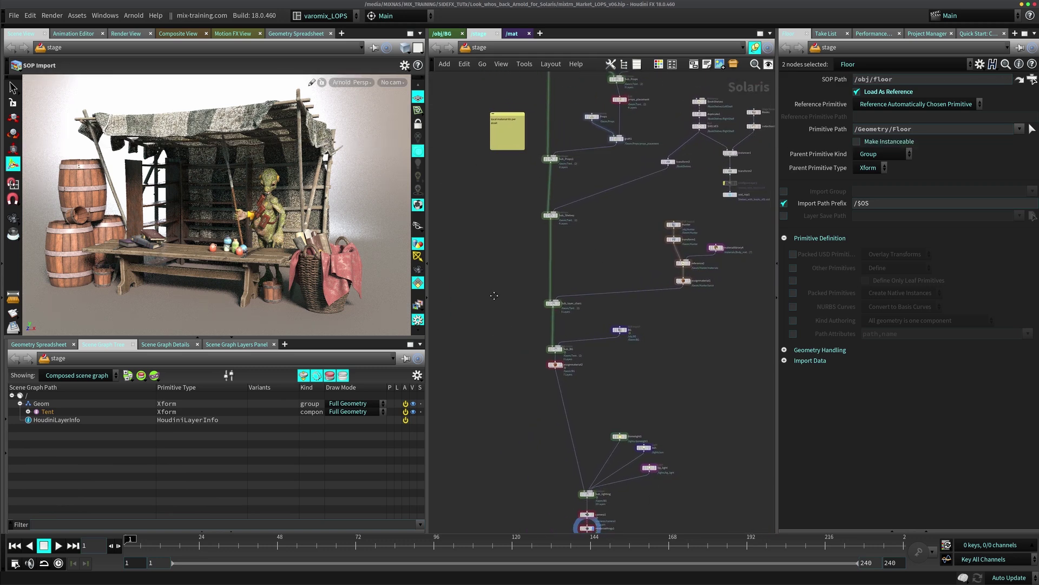
middle_click_drag(493, 295, 474, 370)
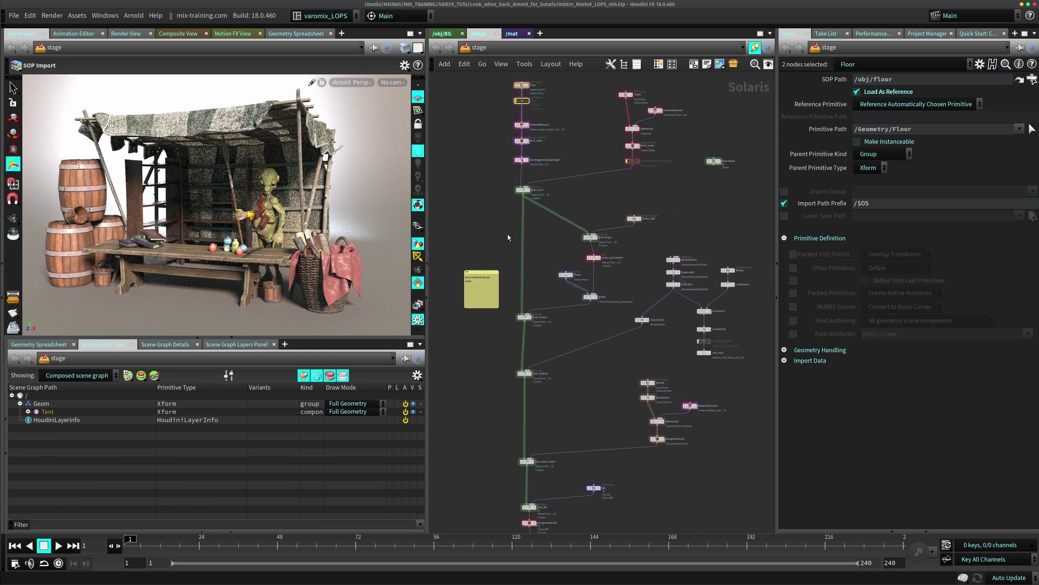
middle_click_drag(488, 154, 481, 237)
left_click(496, 206)
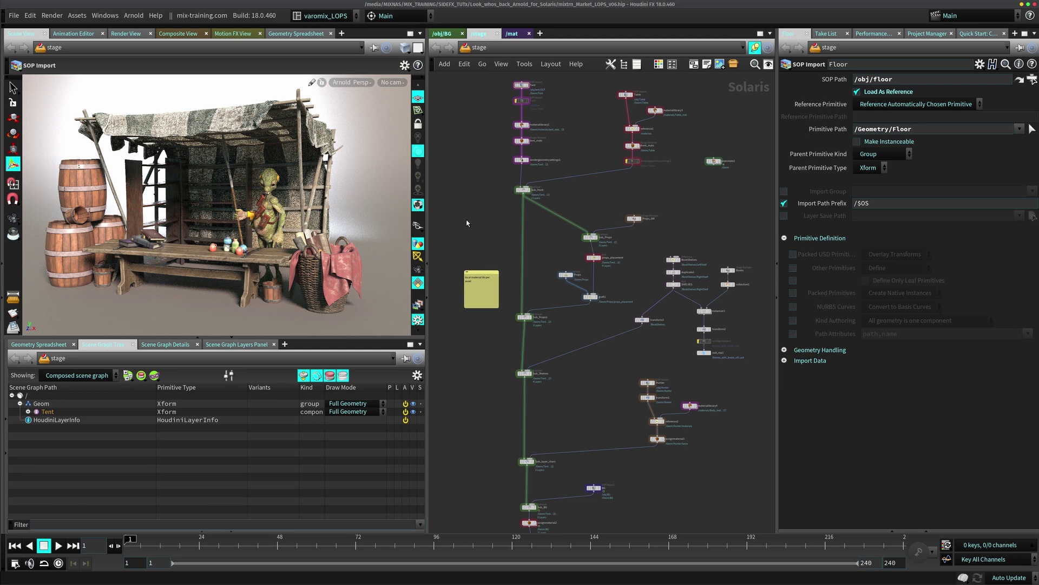
scroll(475, 244, "down", 5)
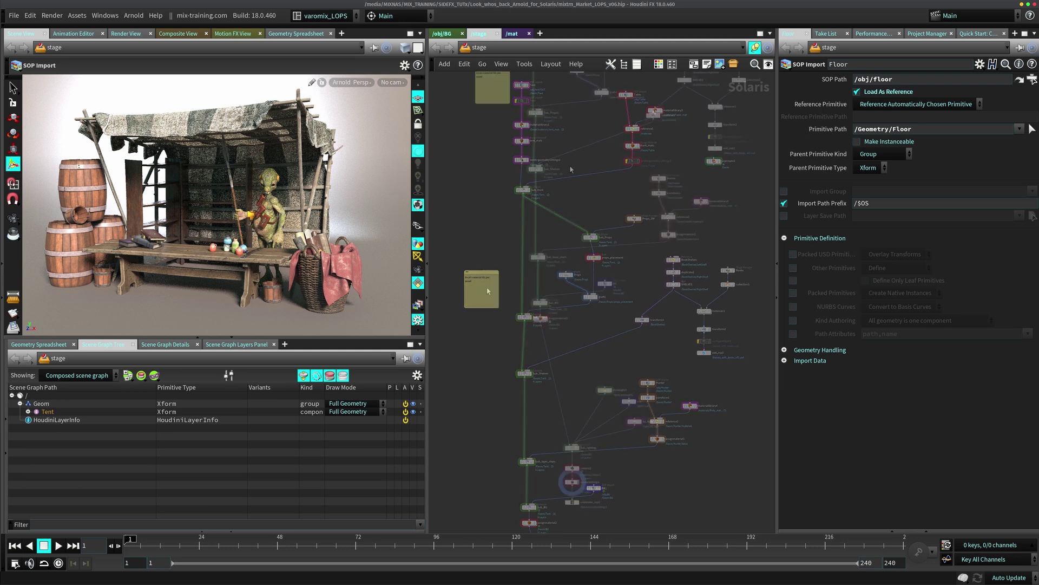
middle_click_drag(484, 312, 484, 318)
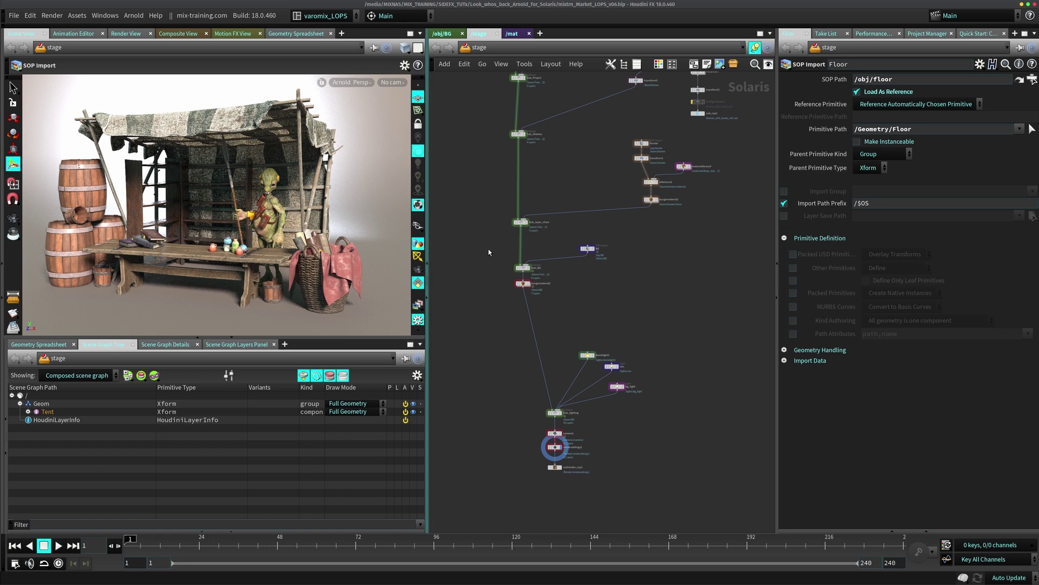
middle_click_drag(477, 218, 475, 271)
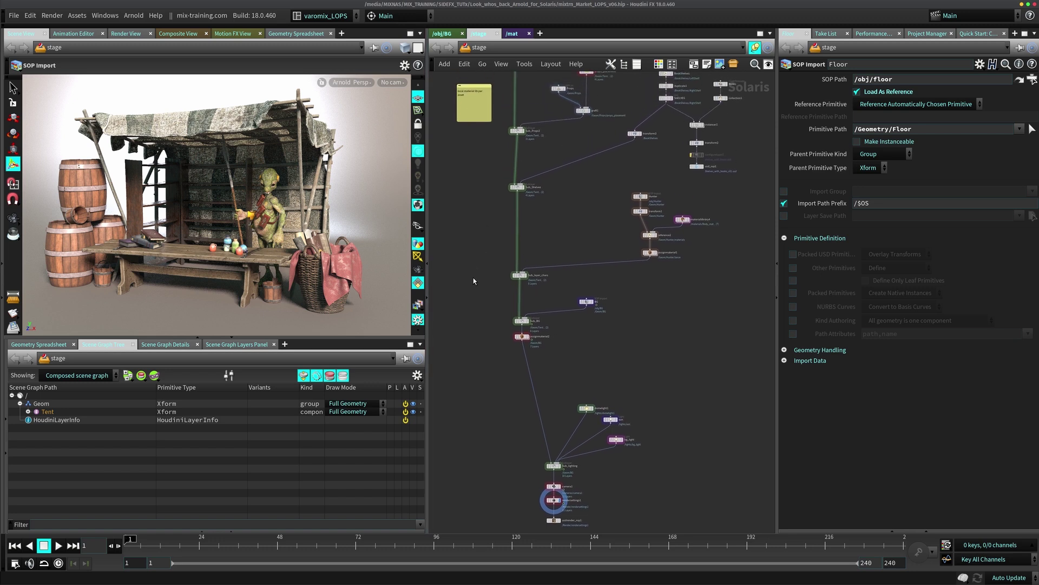
middle_click_drag(463, 224, 497, 282)
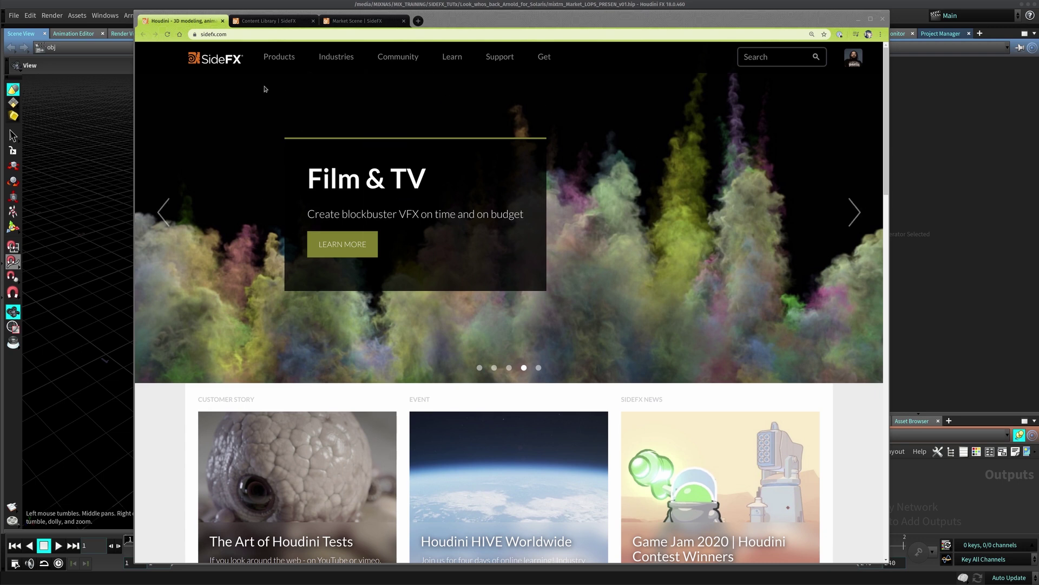
Switch to the SideFX website in the browser and filter its Content Library by the Solaris | USD type
mouse_move(503, 56)
mouse_move(539, 61)
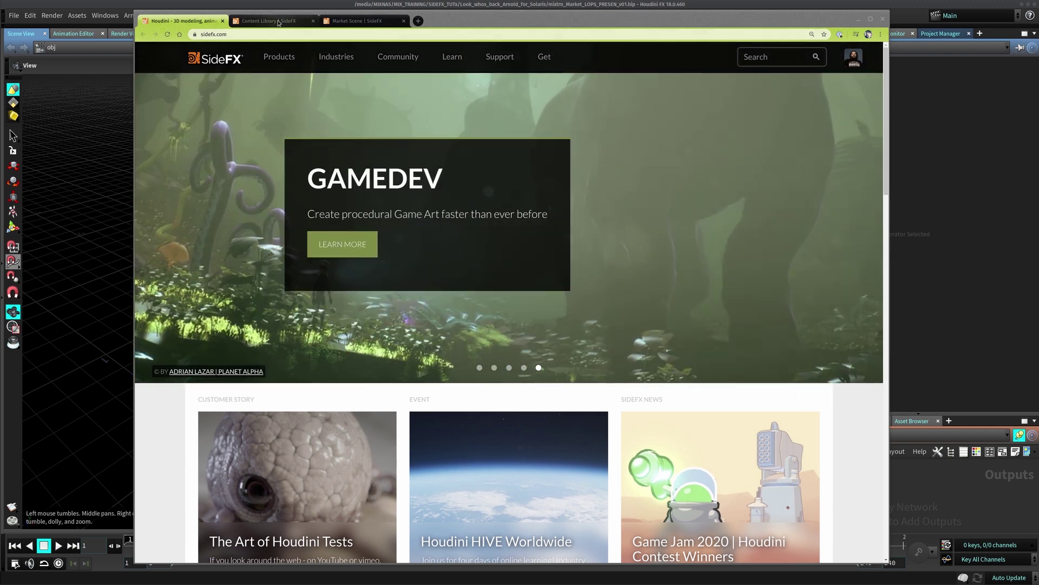
left_click(278, 22)
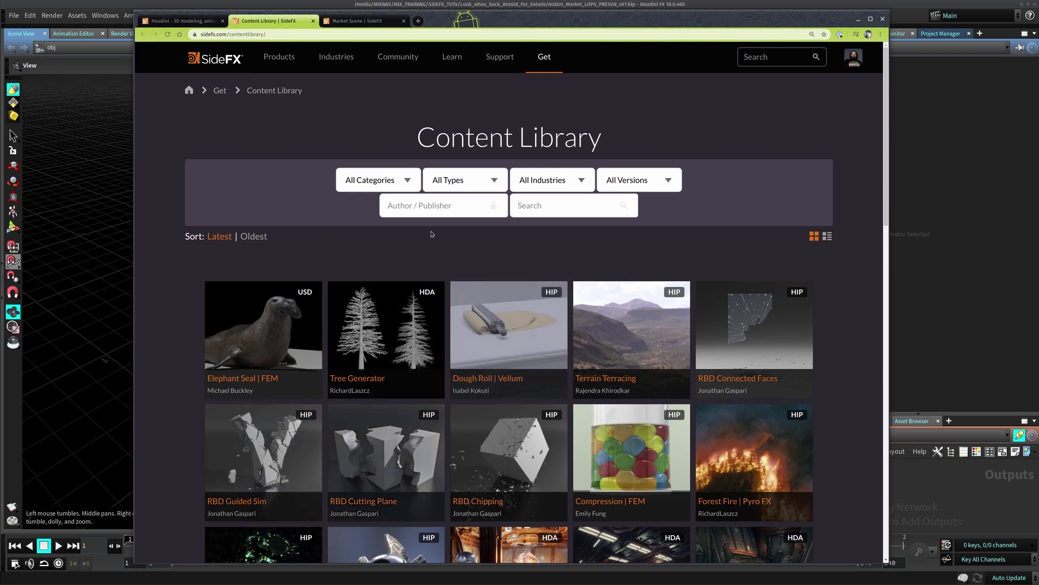
left_click(487, 185)
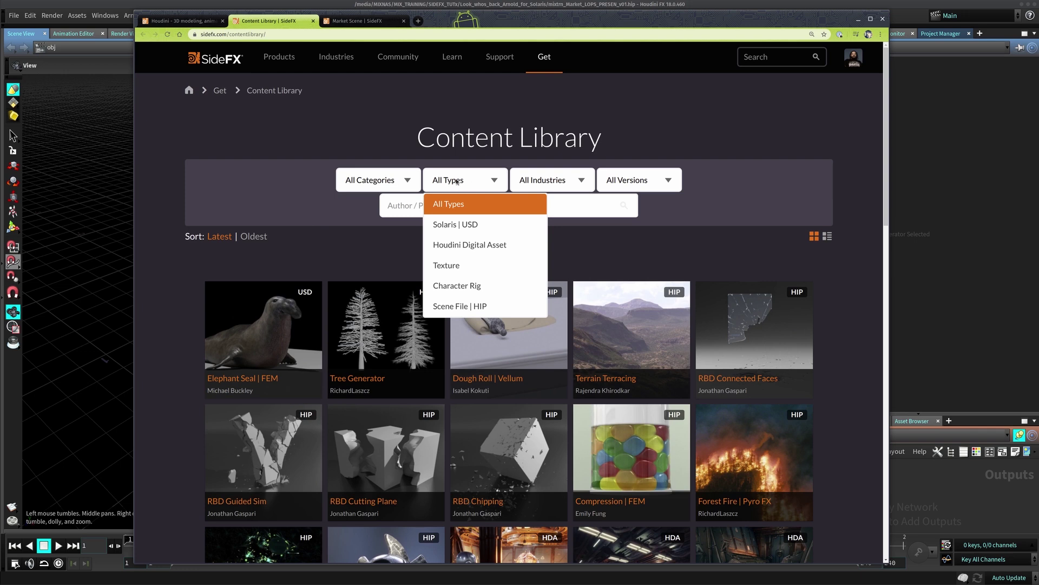
left_click(489, 226)
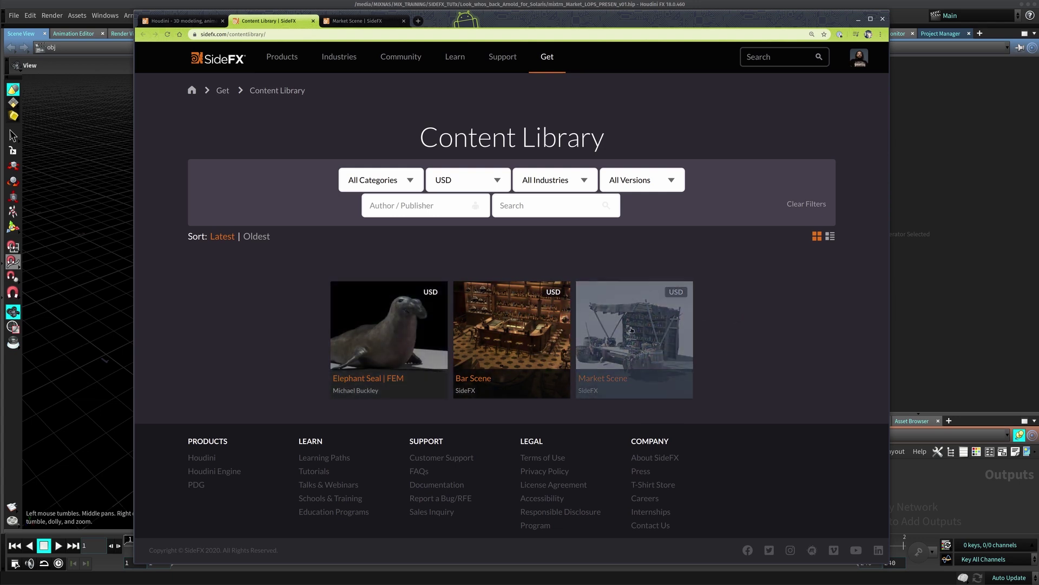
Open the Market Scene asset page and highlight its file size
left_click(357, 20)
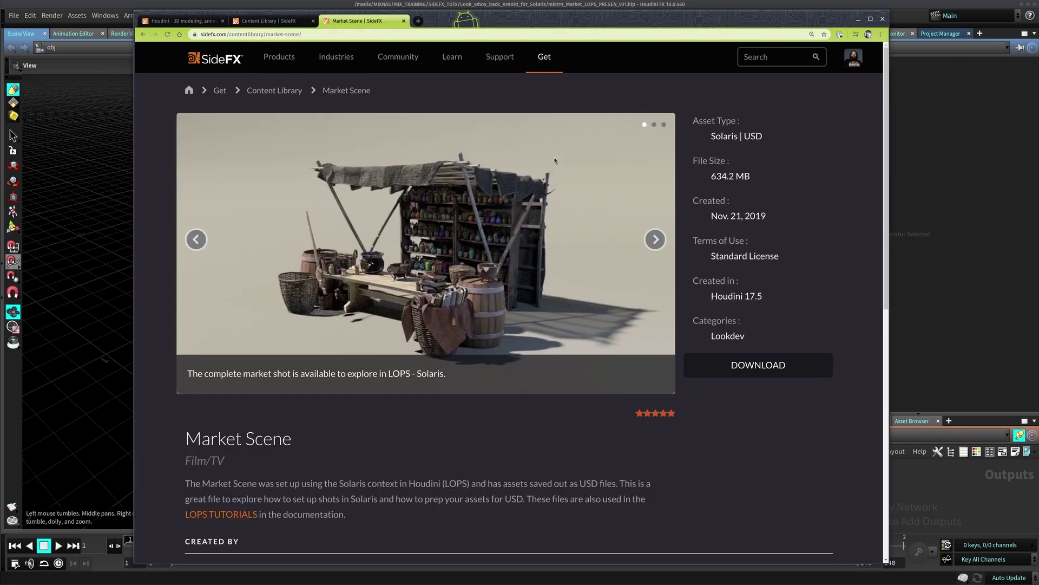
left_click_drag(710, 176, 751, 177)
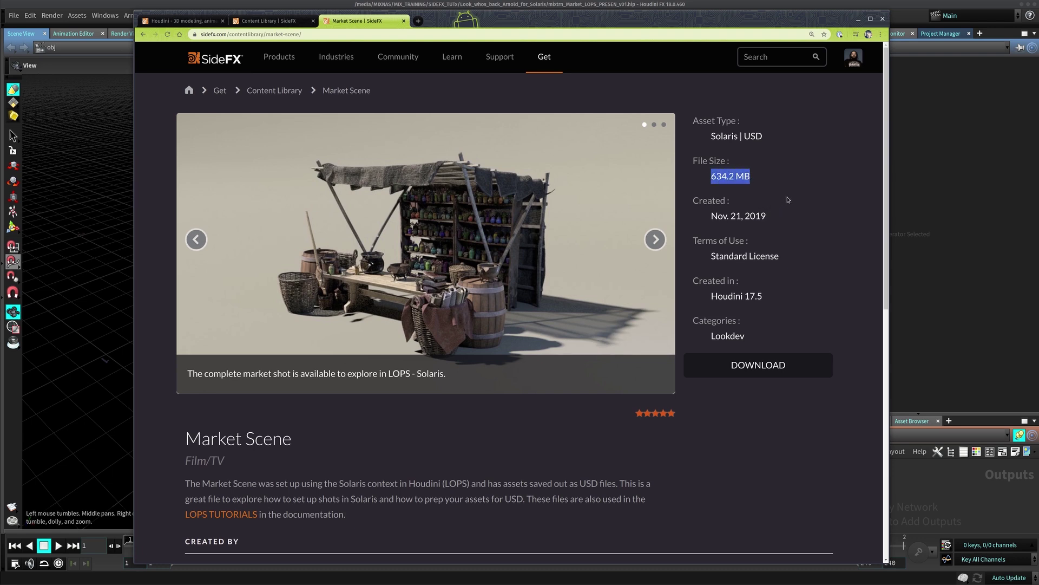
Browse through the preview images of the Market Scene asset
left_click(655, 240)
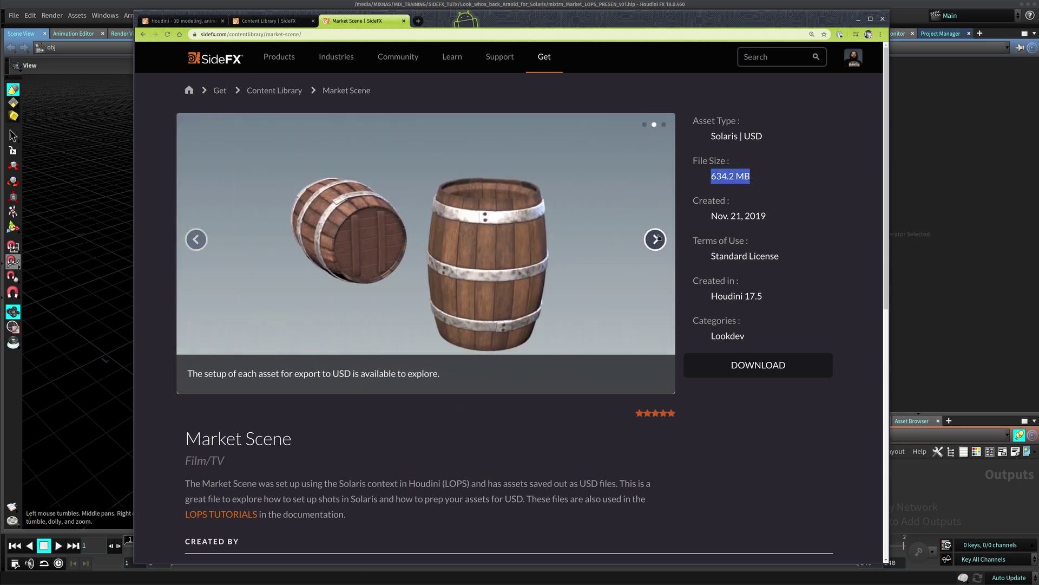
left_click(656, 240)
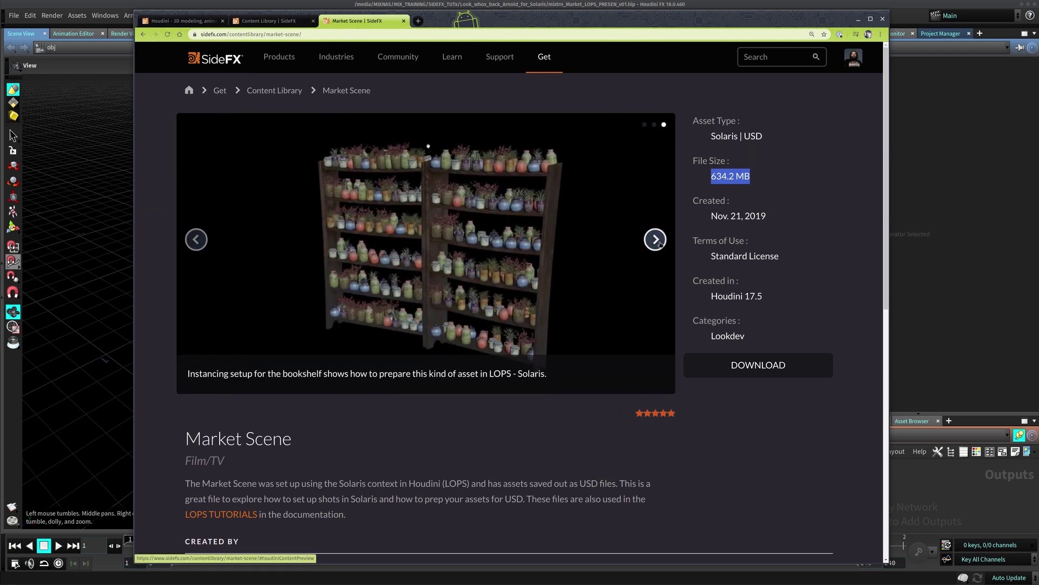
left_click(196, 239)
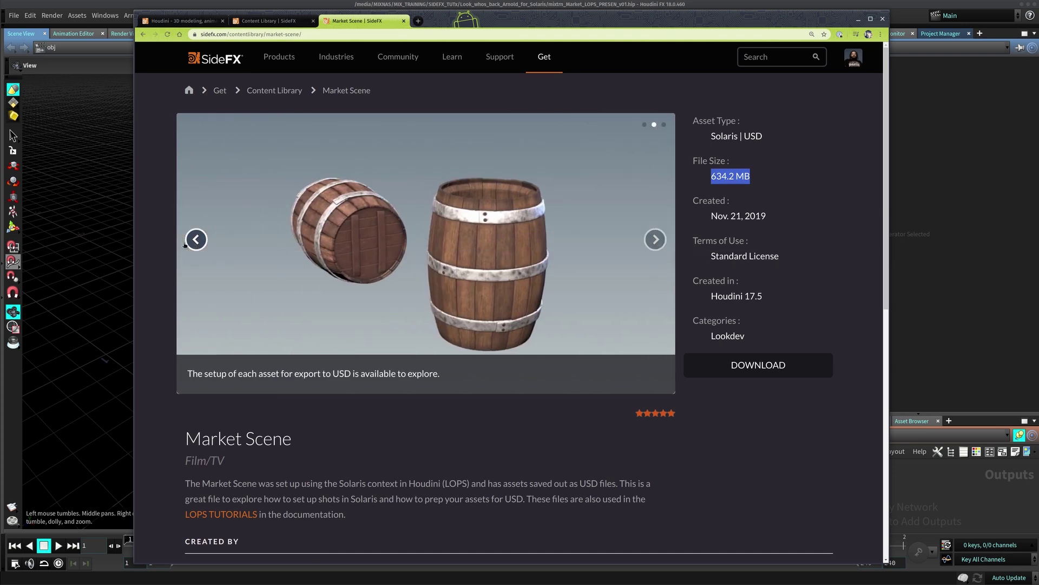
Open the LOPs tutorials documentation linked in the Market Scene description and read its overview
scroll(259, 481, "down", 3)
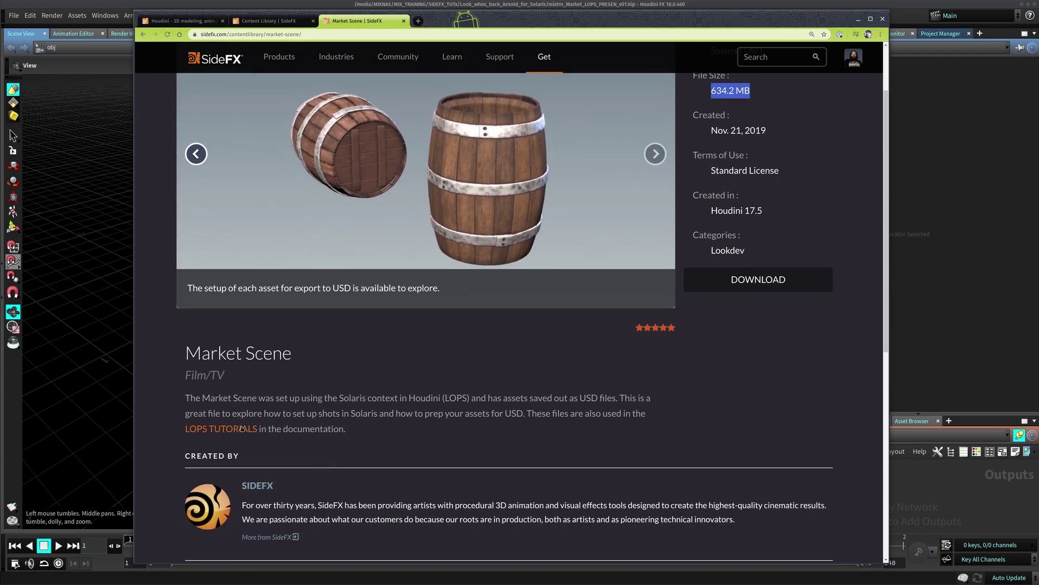
left_click(242, 429)
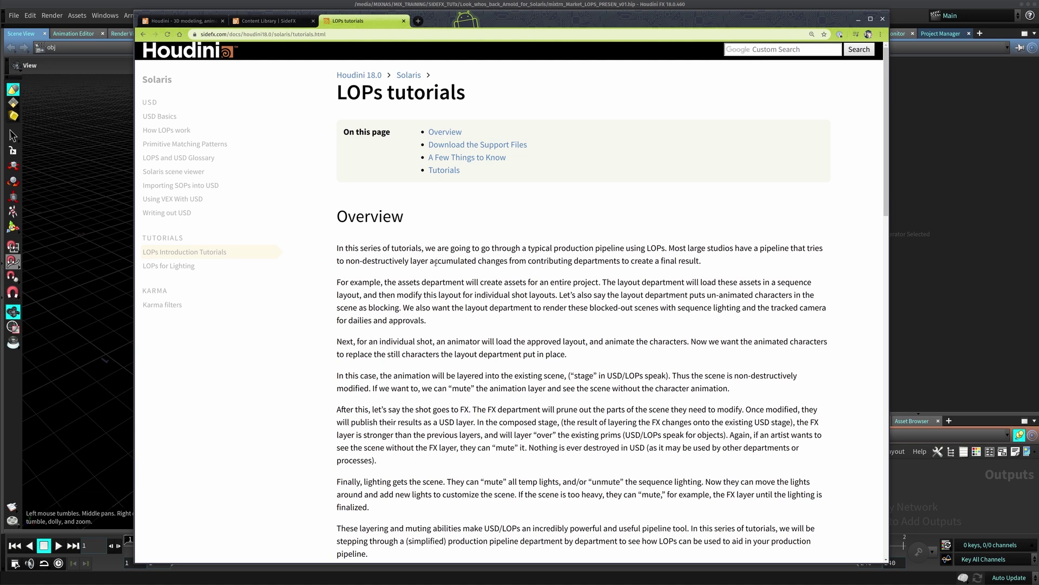
scroll(436, 273, "down", 2)
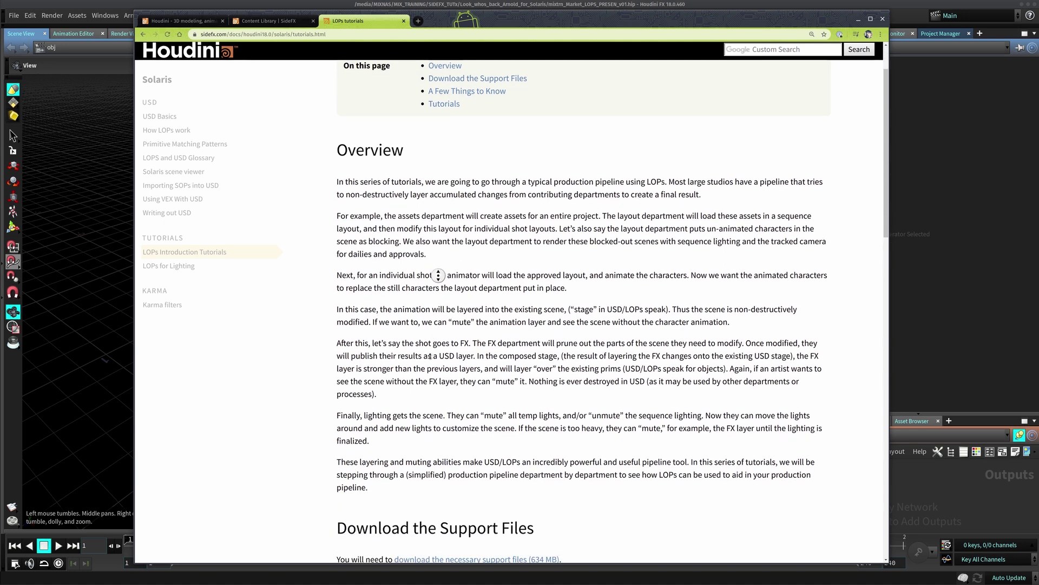
scroll(430, 274, "up", 2)
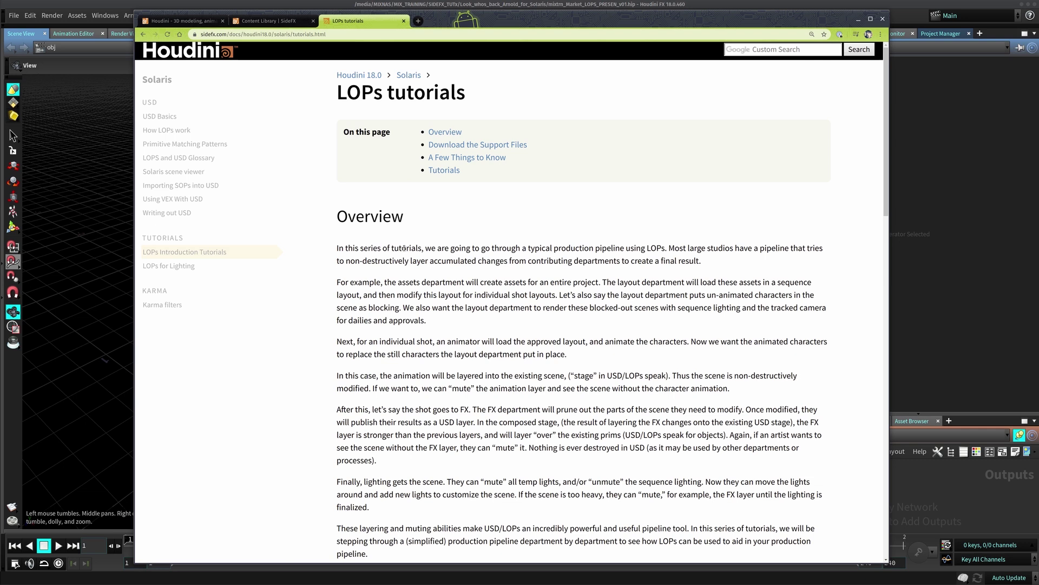
double_click(404, 248)
left_click(388, 252)
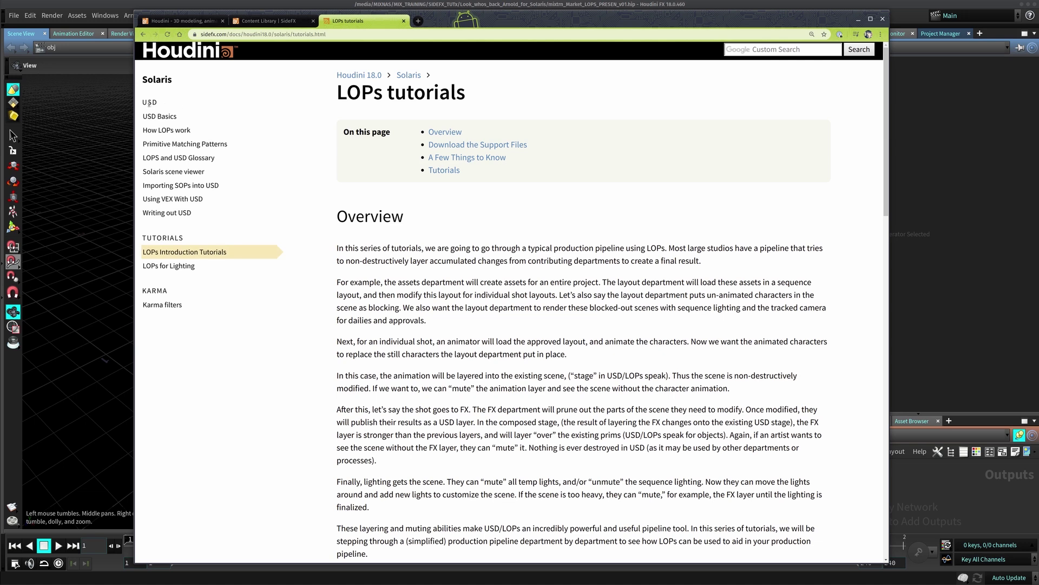
Open the USD Basics documentation page and look through its Overview and Quick example sections
left_click_drag(155, 116, 157, 118)
left_click(165, 119)
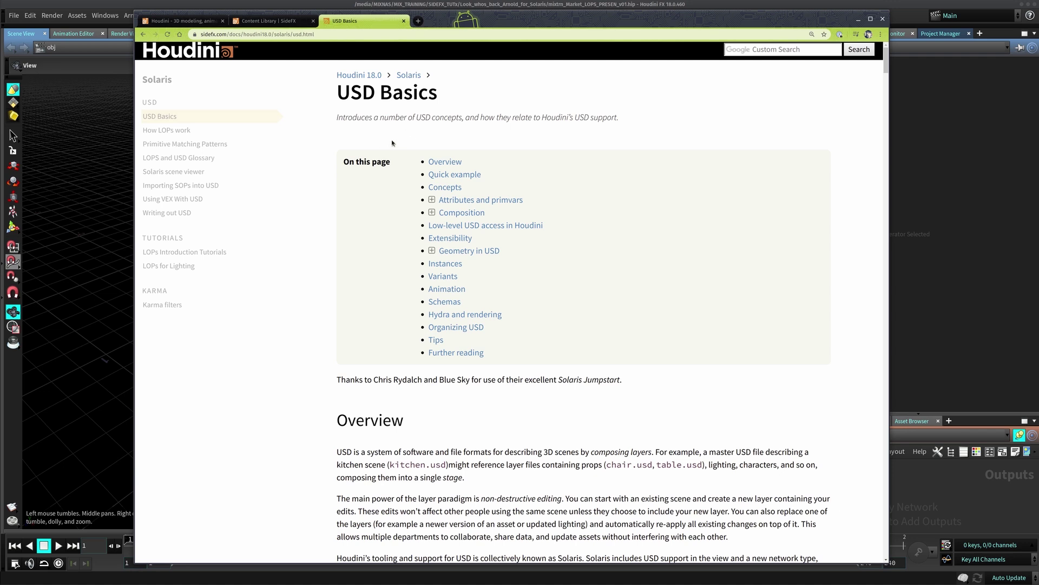
scroll(395, 144, "down", 5)
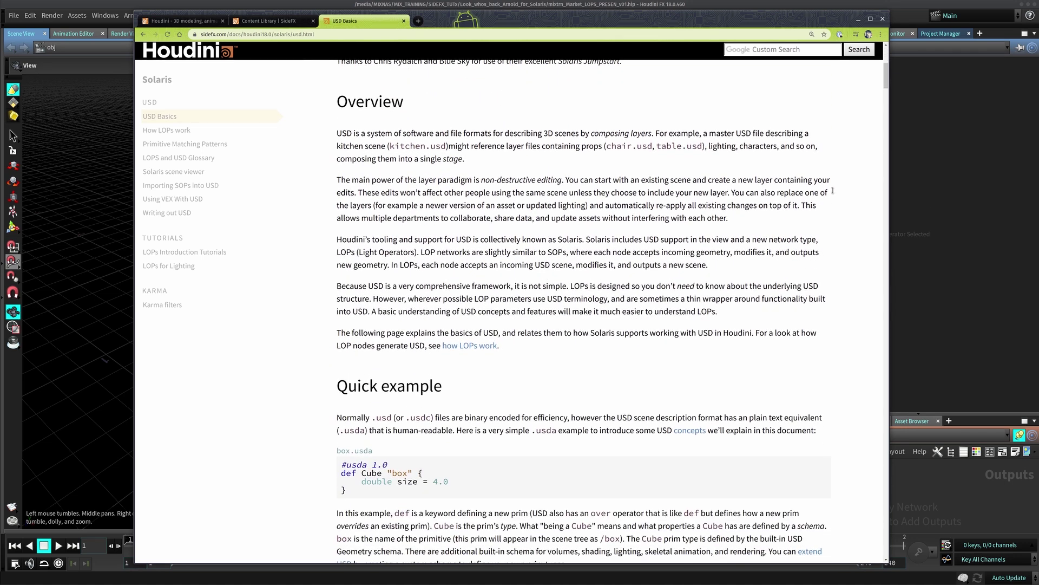
scroll(393, 289, "down", 3)
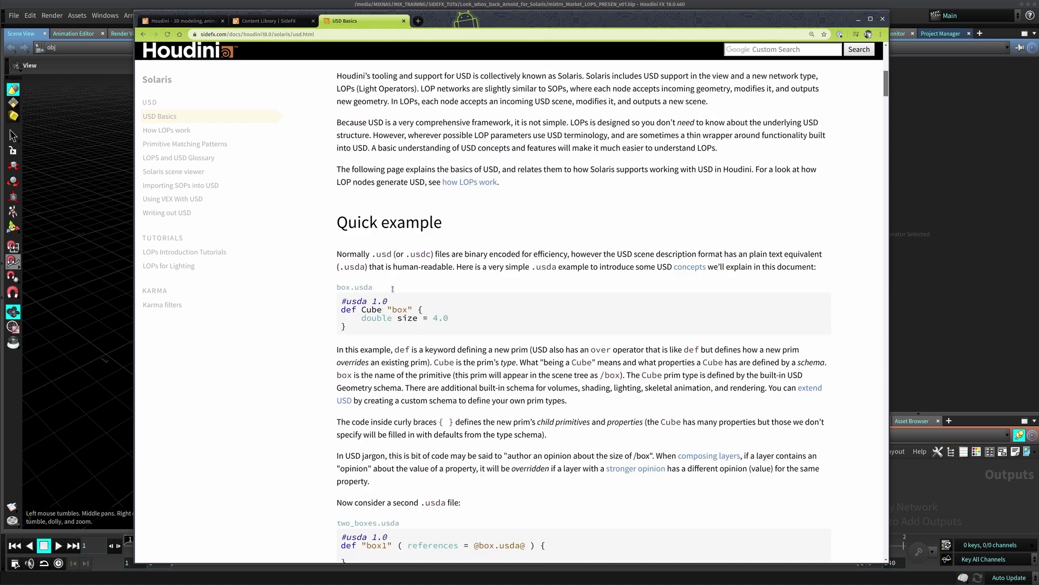
scroll(393, 289, "up", 1)
left_click_drag(340, 307, 438, 362)
left_click(886, 120)
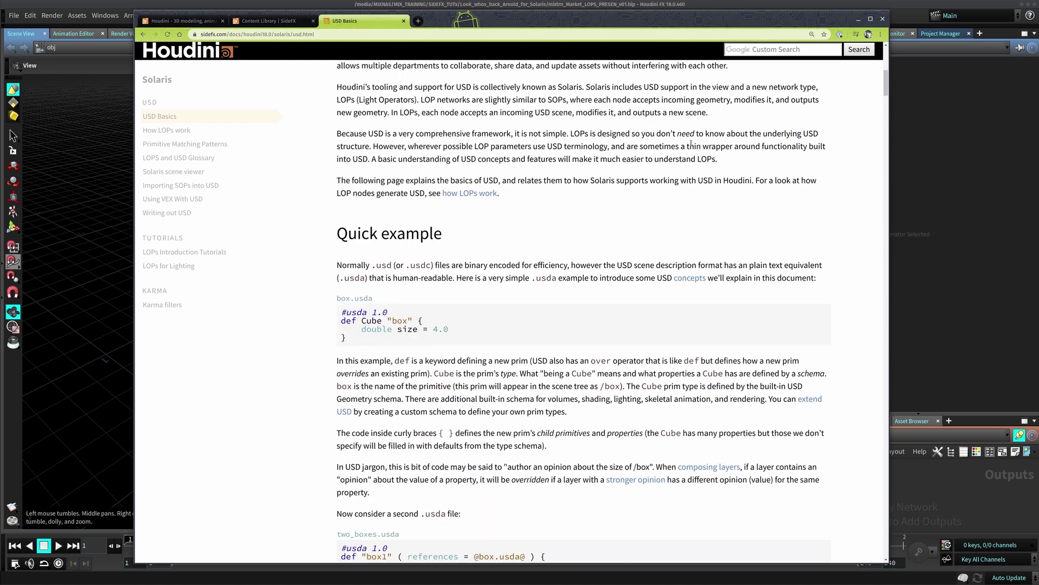
scroll(395, 210, "up", 7)
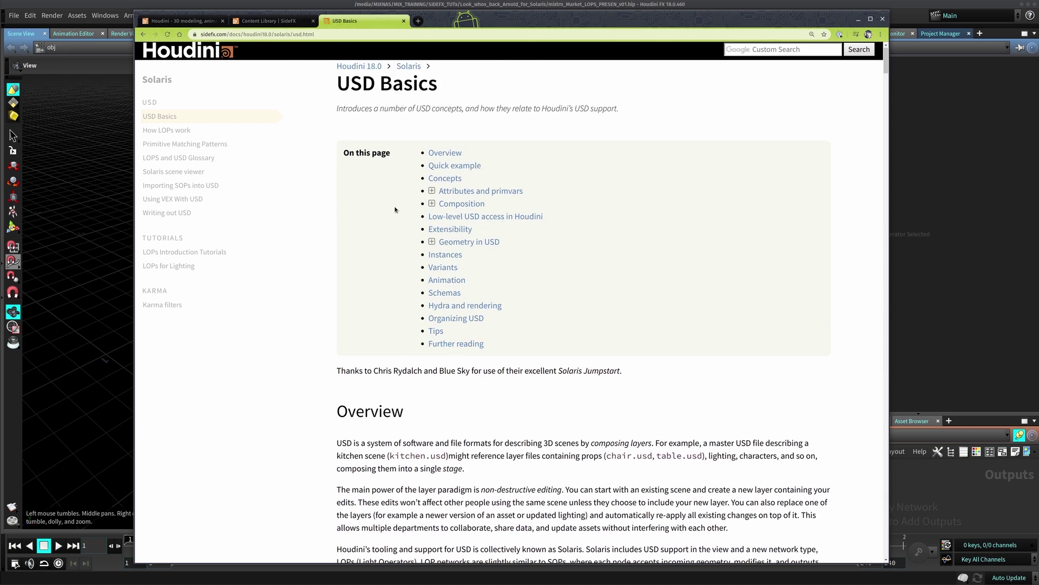
scroll(499, 293, "down", 4)
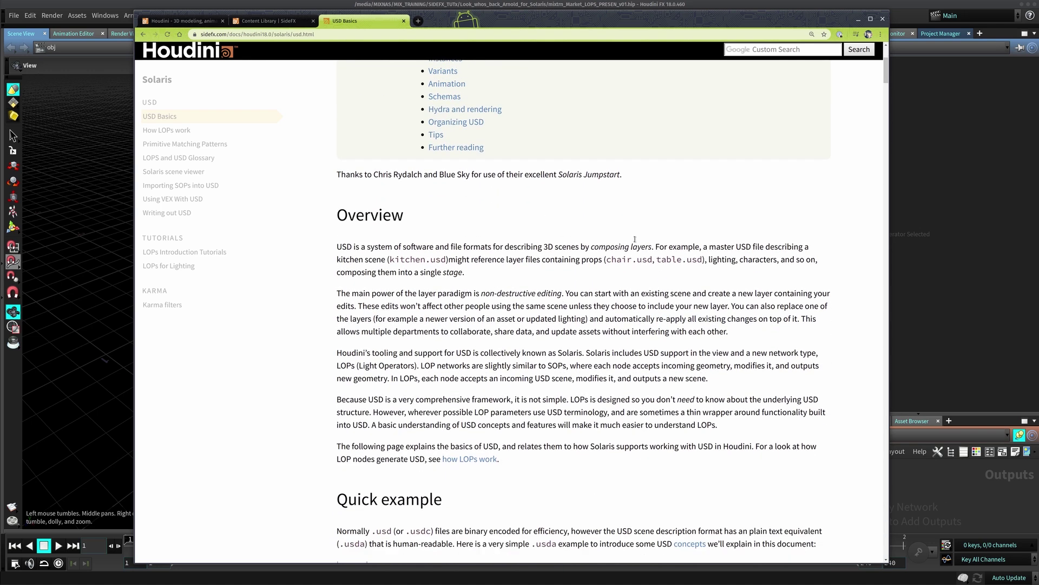
Open Pixar's Introduction to USD from the Further reading section of USD Basics in a separate browser tab
left_click_drag(886, 73, 885, 538)
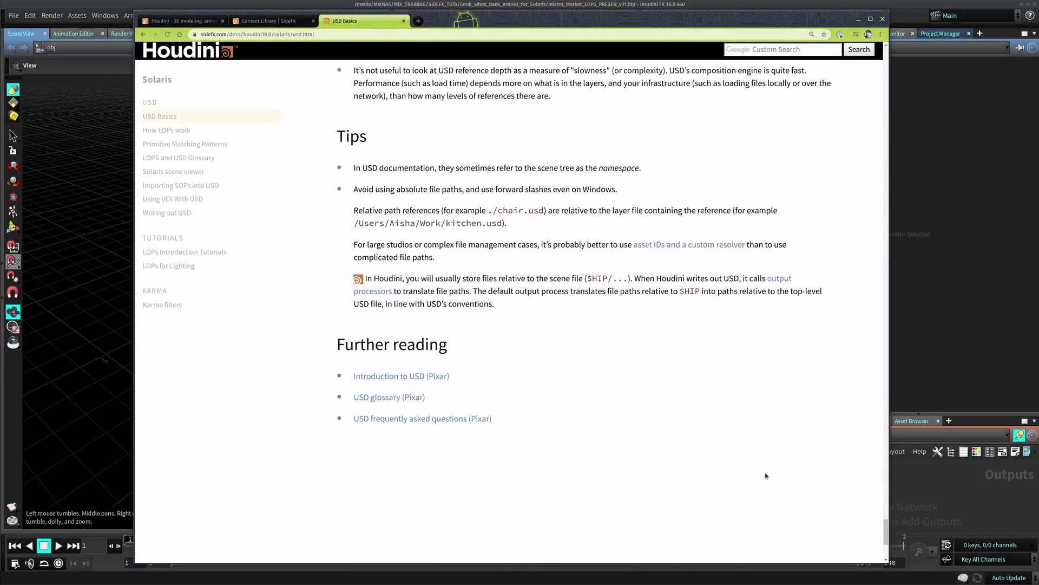
middle_click(422, 381)
left_click(471, 22)
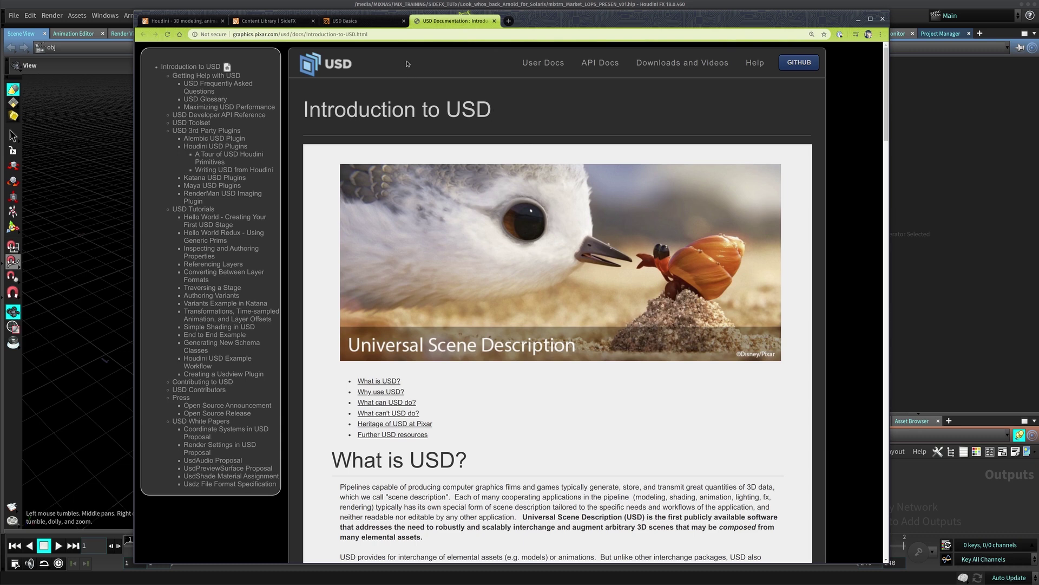
Return to the beginning of the USD Basics page and minimize the browser to get back to Houdini
left_click(351, 24)
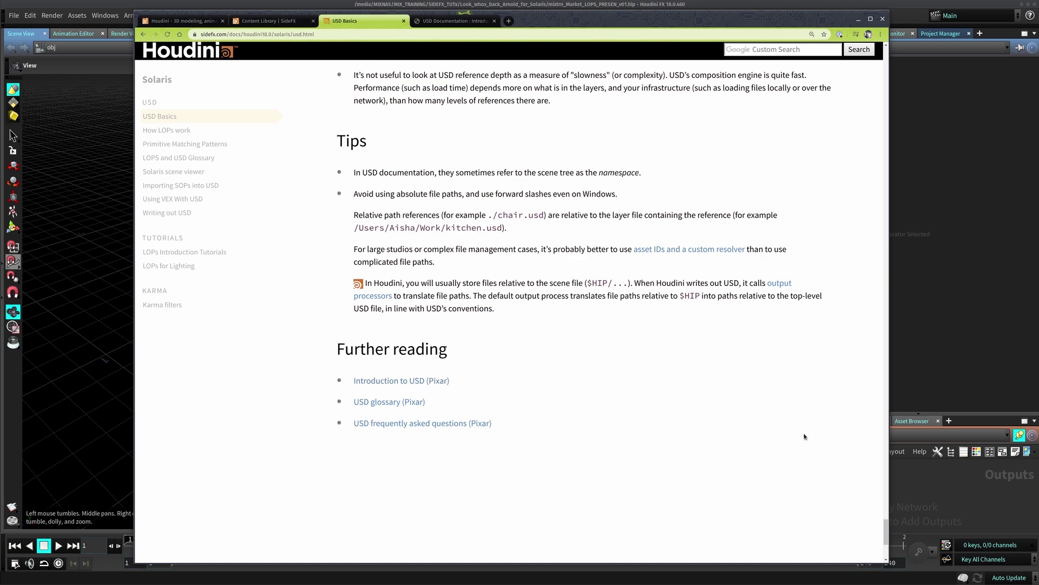
scroll(828, 224, "up", 20)
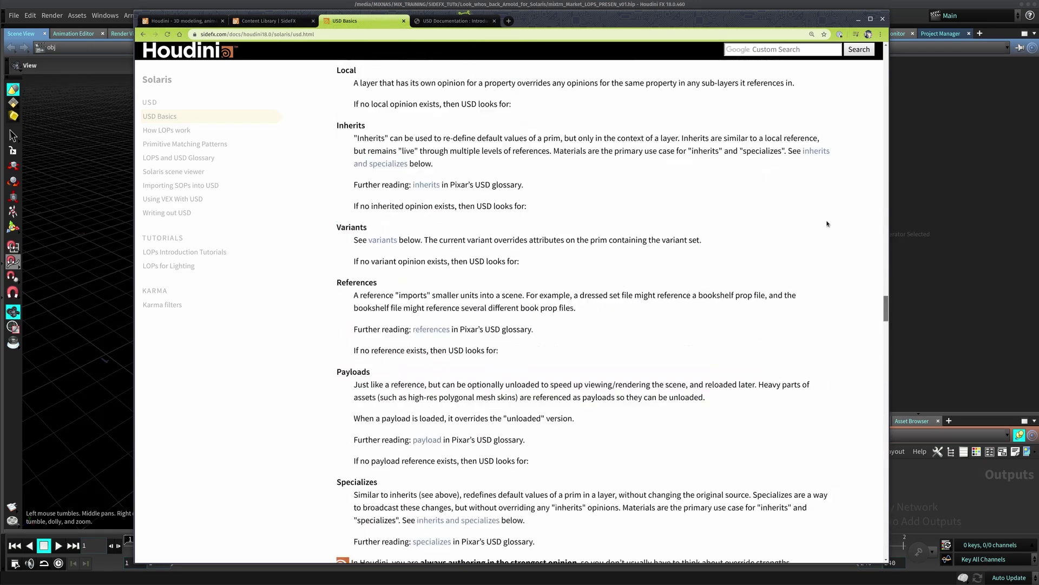
scroll(827, 224, "up", 20)
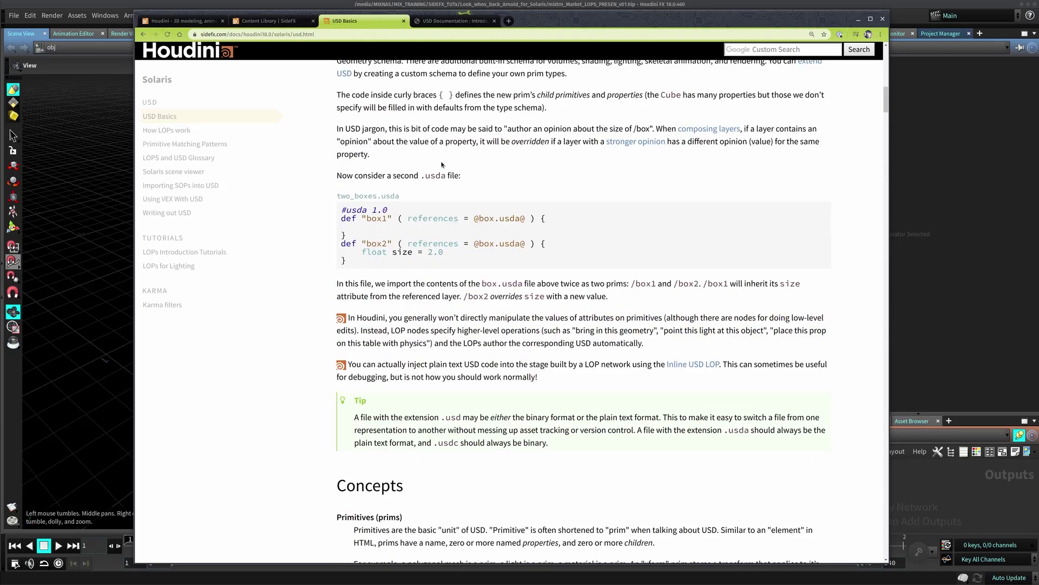
scroll(491, 184, "up", 20)
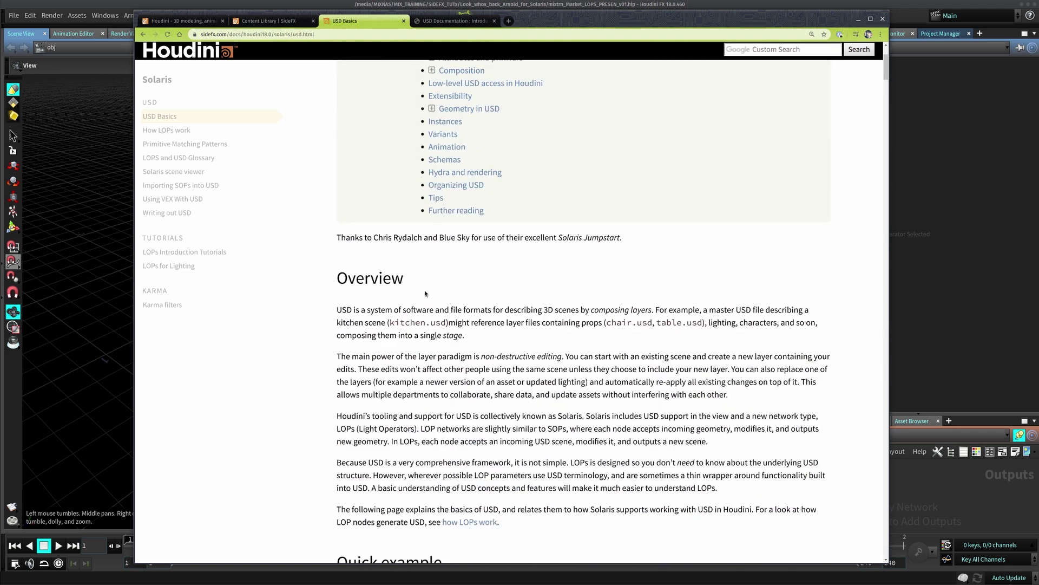
scroll(425, 293, "up", 3)
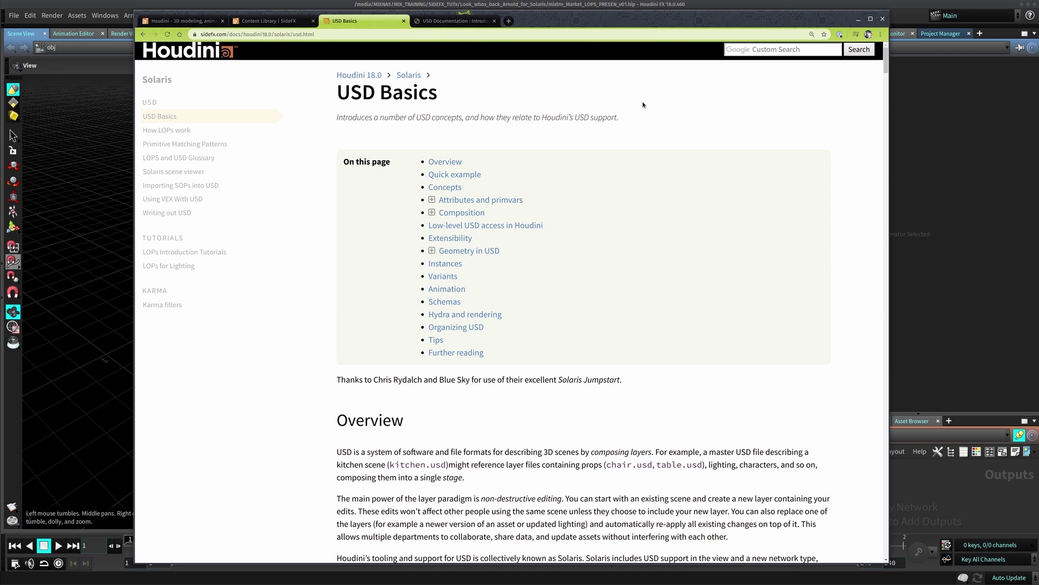
right_click_drag(281, 90, 353, 94, "alt")
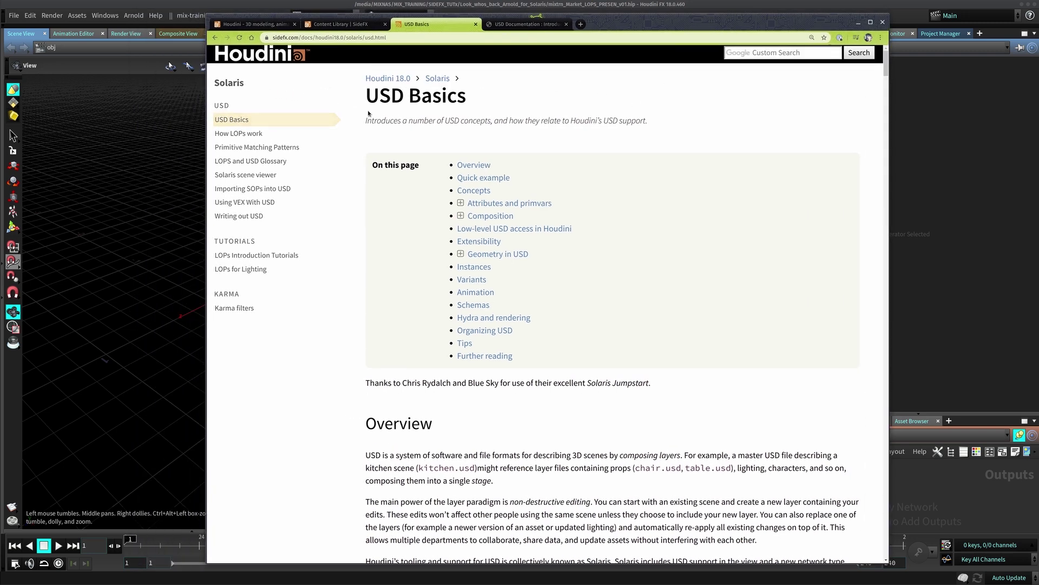
left_click(858, 22)
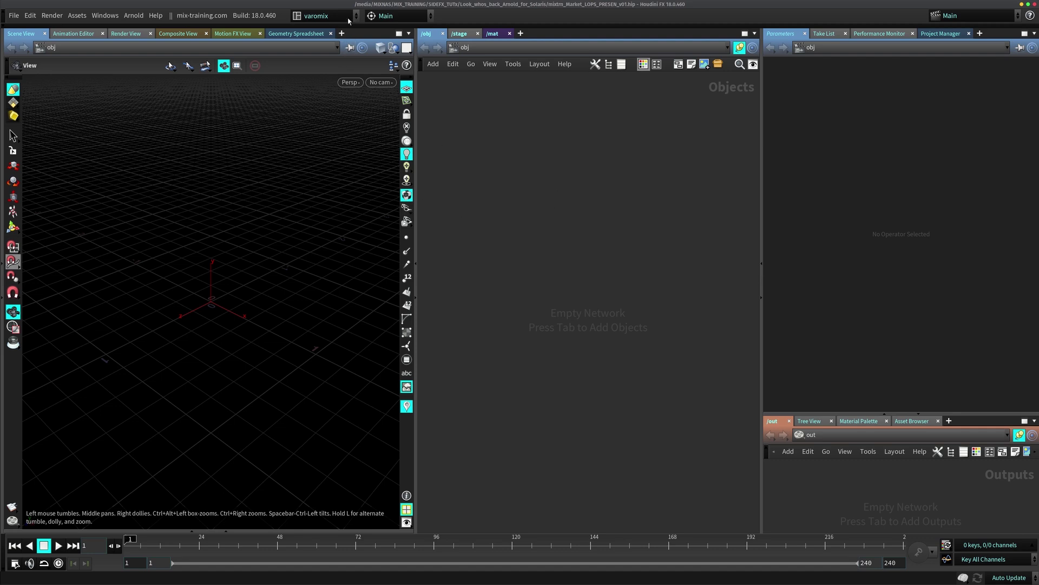
View the list of available desktops, and check the stage network before returning to the obj network
left_click(320, 15)
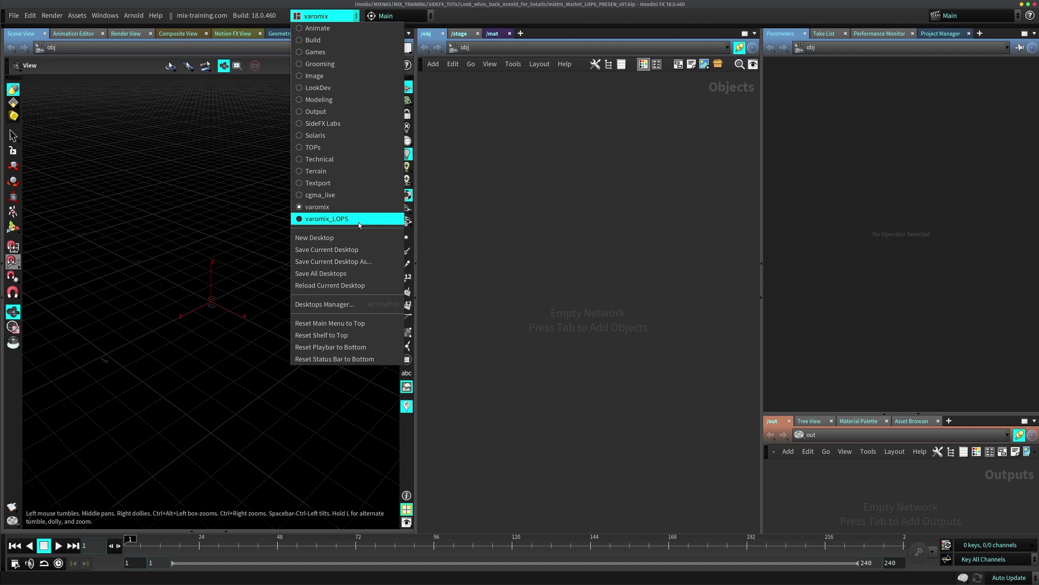
key("Up")
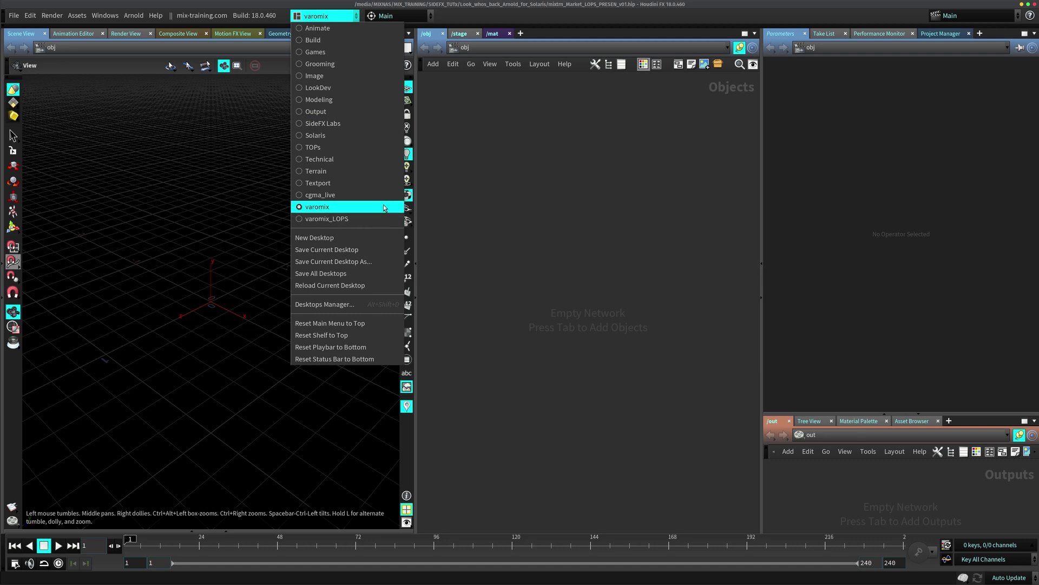
key("Up")
key("Escape")
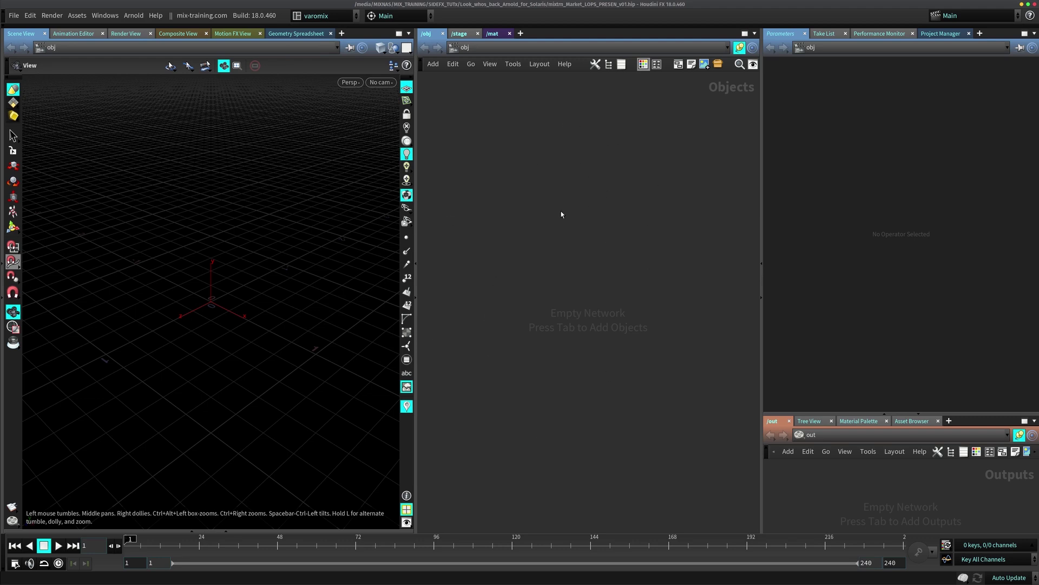
left_click(459, 33)
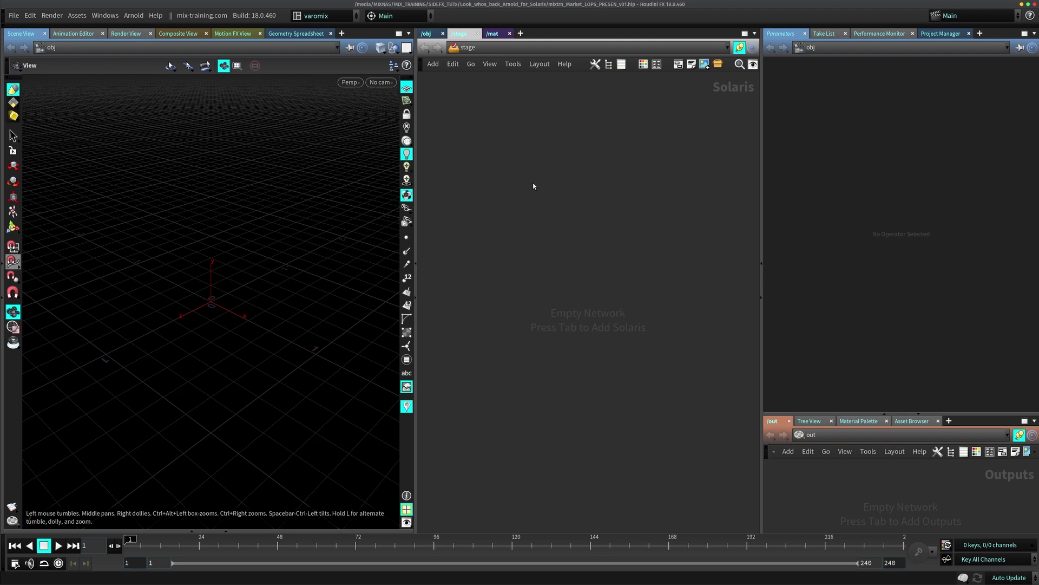
left_click(427, 33)
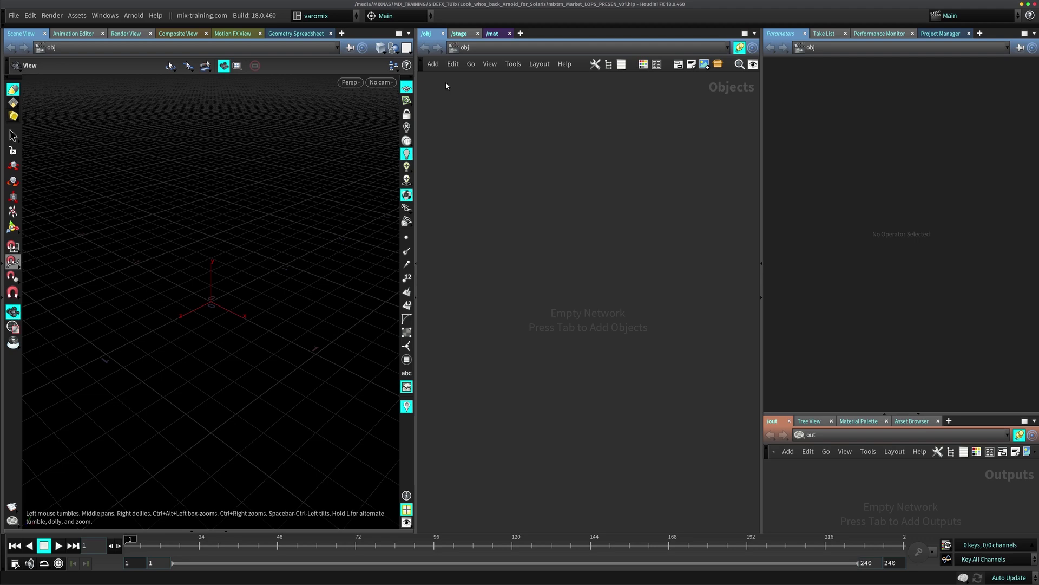
Switch to the varomix_LOPS desktop and enlarge the Scene Graph Tree pane below the viewport
left_click(318, 15)
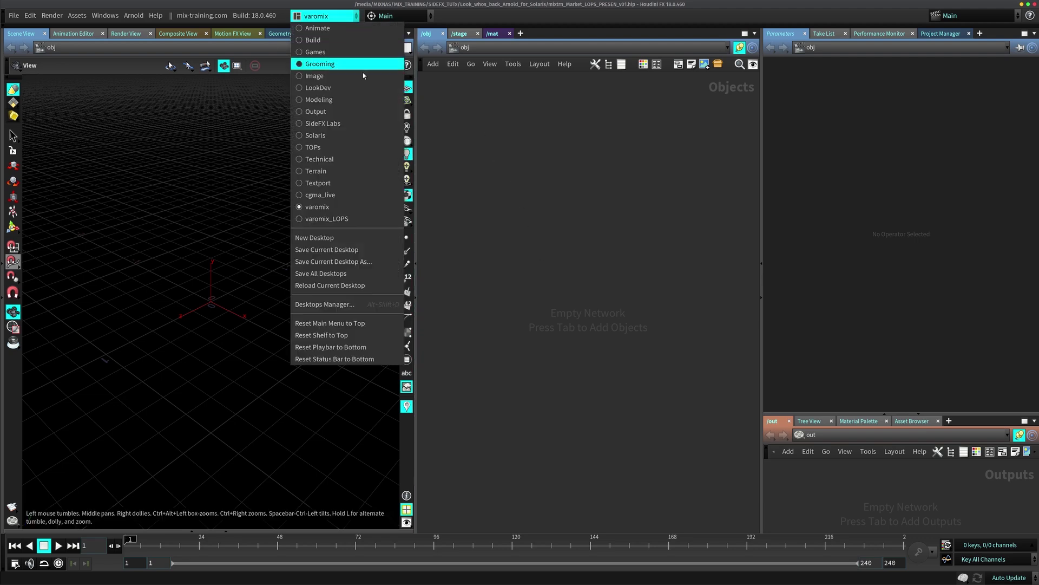
left_click(355, 220)
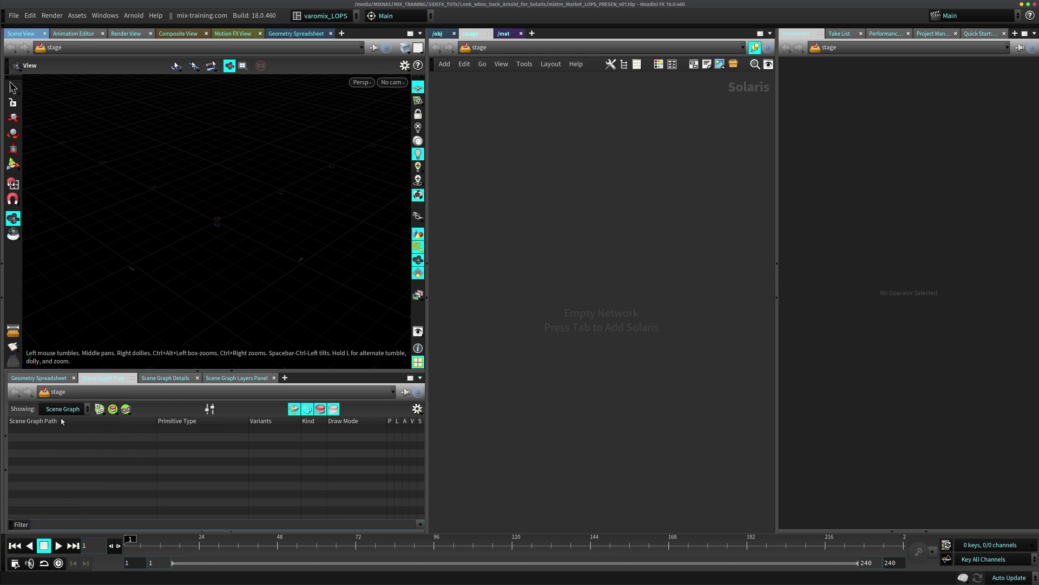
left_click_drag(198, 372, 198, 353)
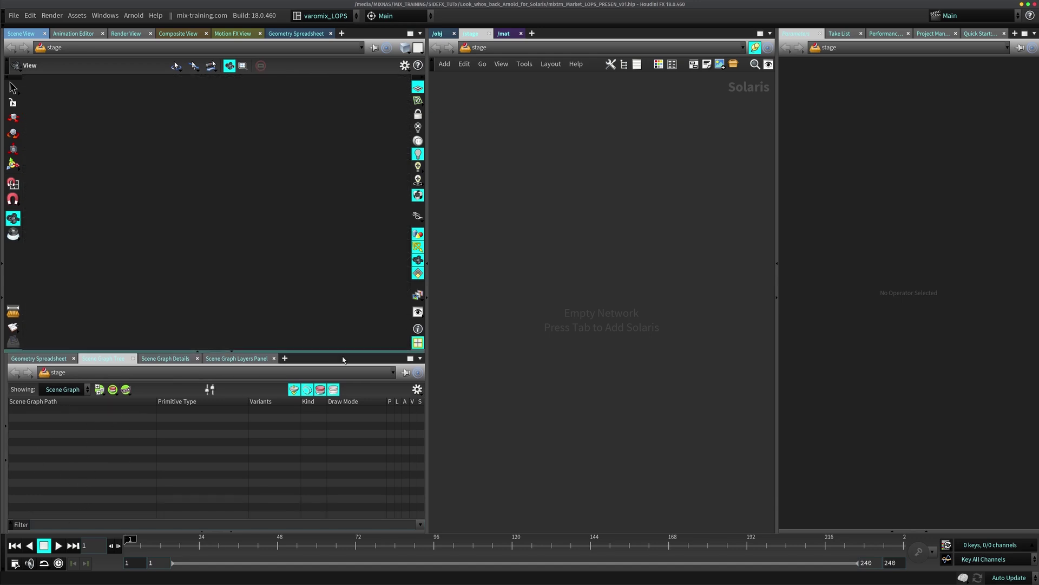
Load the built-in Solaris desktop to view its layout, and return to the varomix_LOPS desktop
left_click(303, 16)
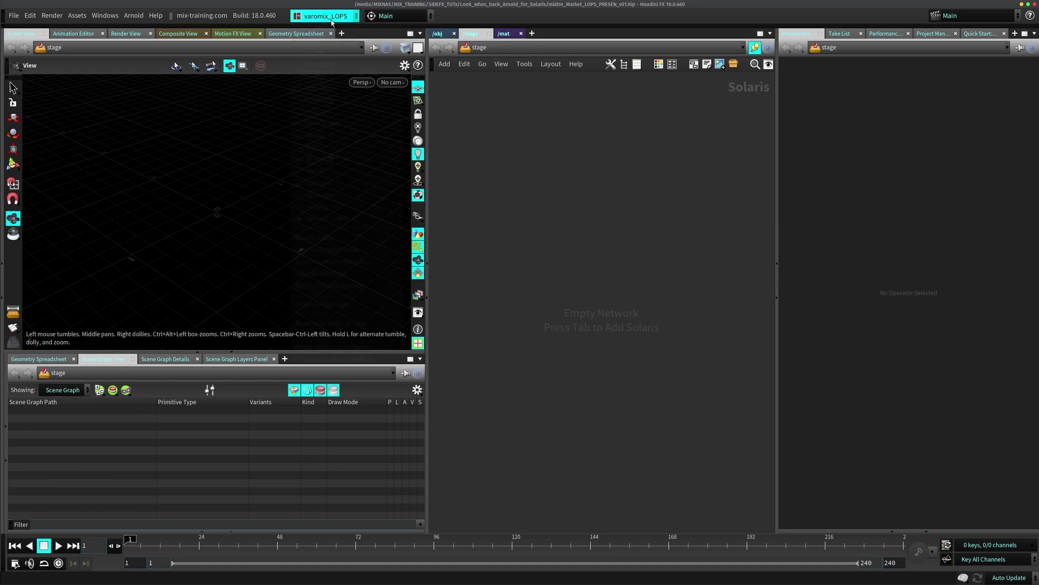
left_click(337, 135)
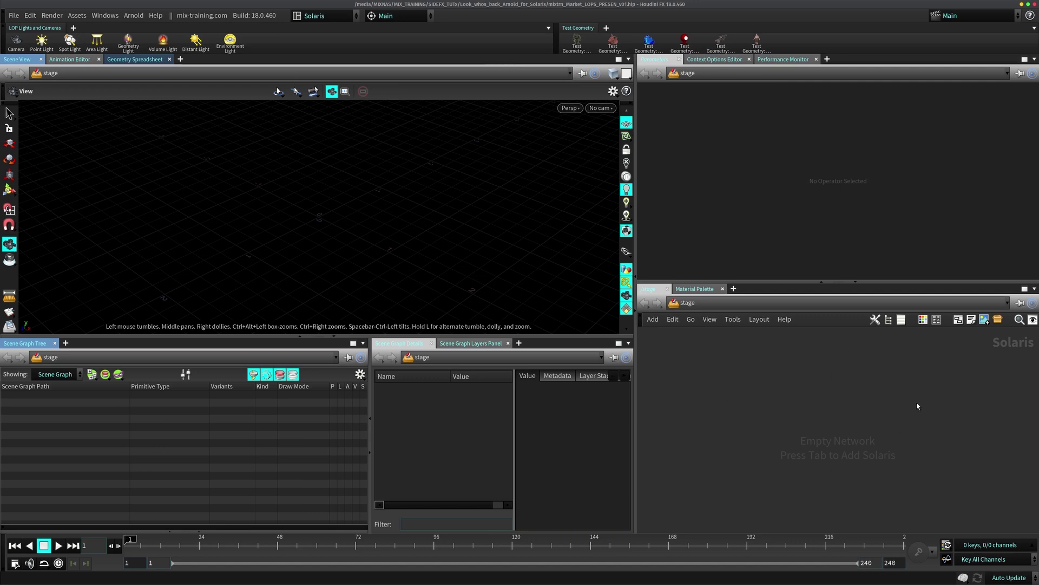
left_click(344, 17)
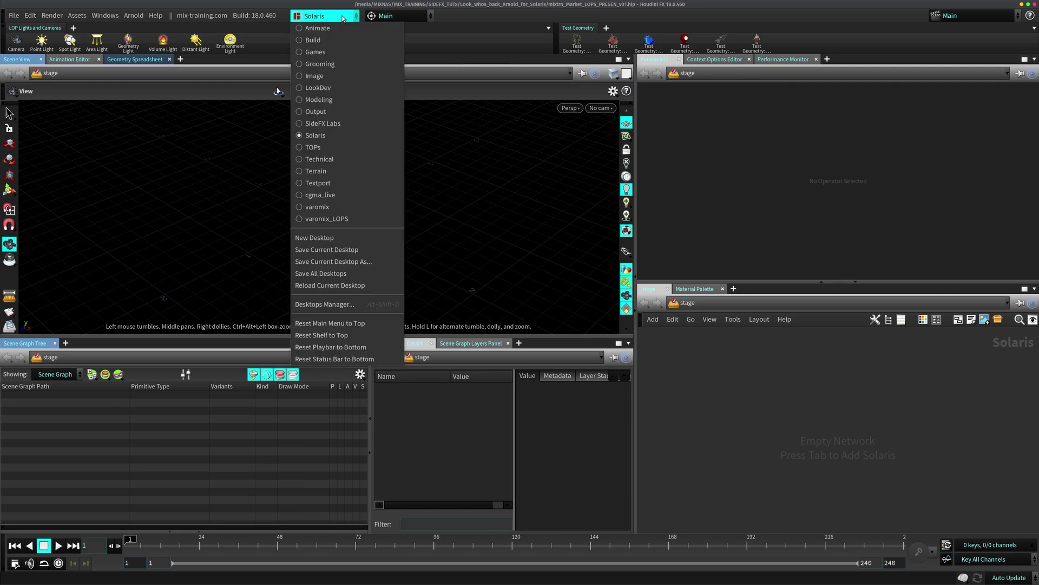
left_click(323, 218)
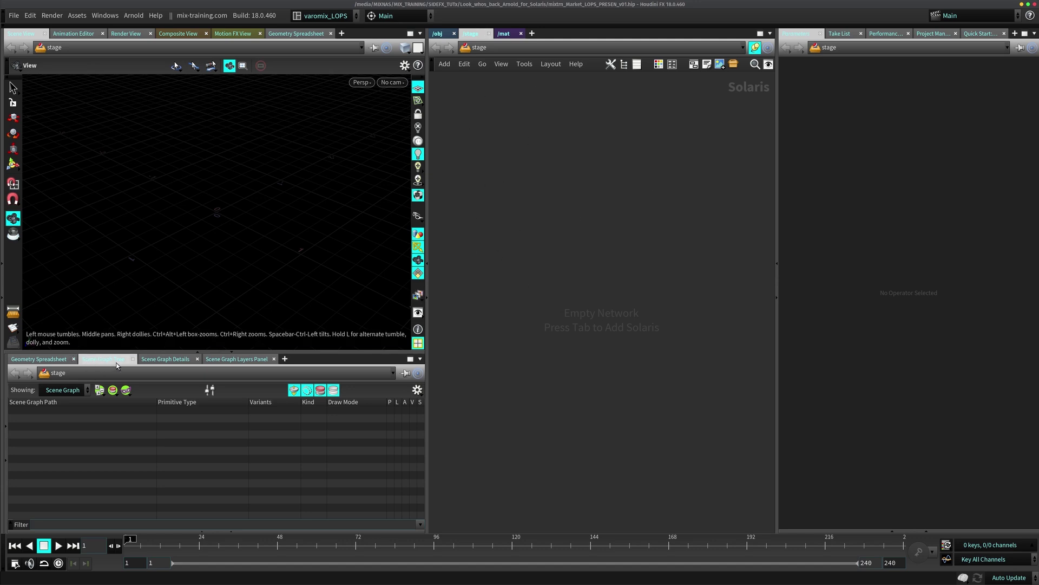
View the Scene Graph Details and Scene Graph Layers panes, and return to the Scene Graph Tree
left_click(165, 359)
left_click(237, 359)
left_click(168, 359)
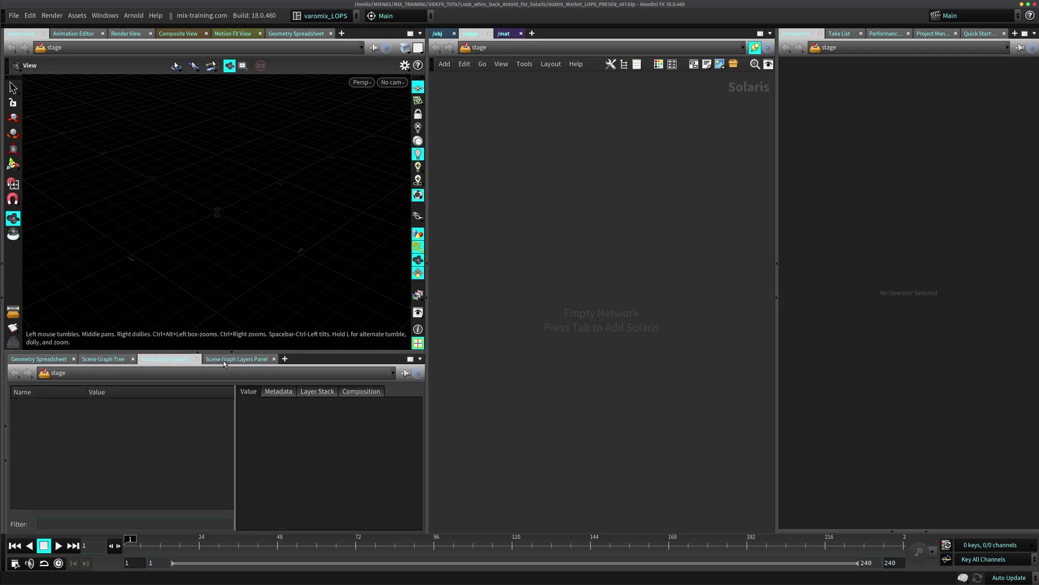
left_click(223, 361)
left_click(156, 359)
left_click(255, 359)
left_click(162, 359)
left_click(111, 359)
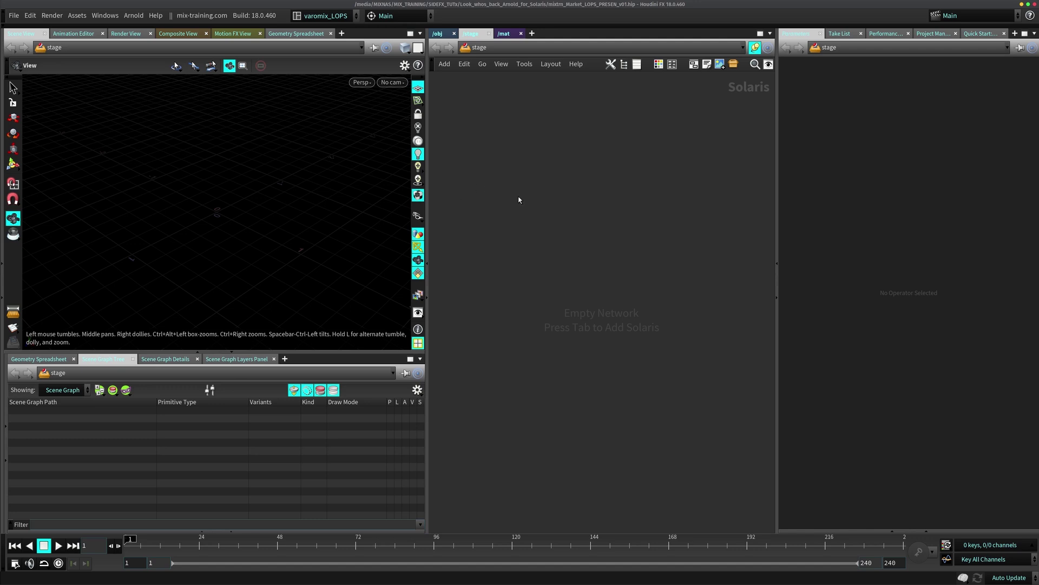
Compare the obj and stage networks by switching between their tabs and by changing the network path, ending in obj
key("ctrl+Page_Up")
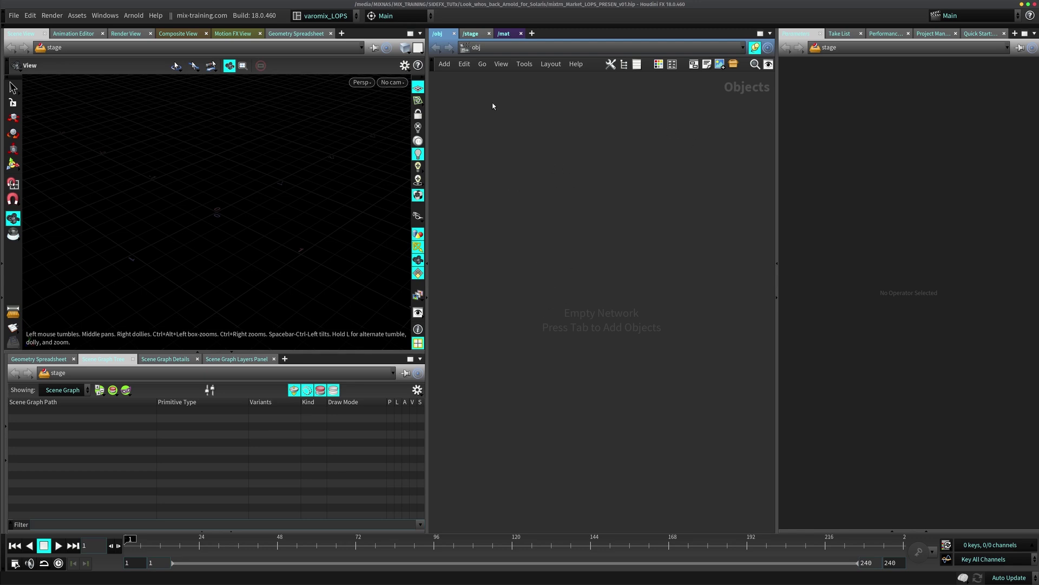
key("ctrl+Page_Down")
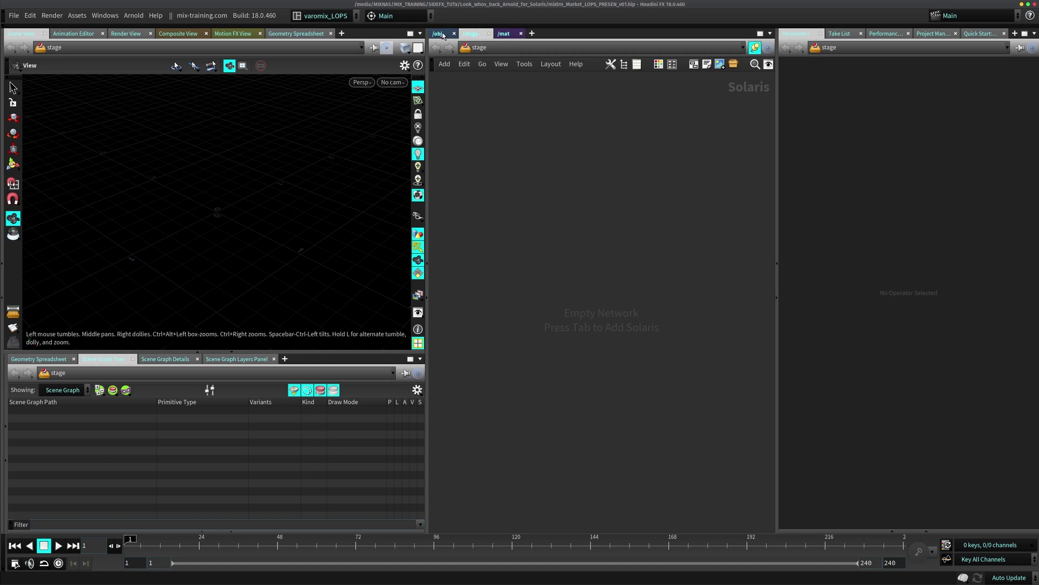
key("ctrl+Page_Up")
left_click(495, 48)
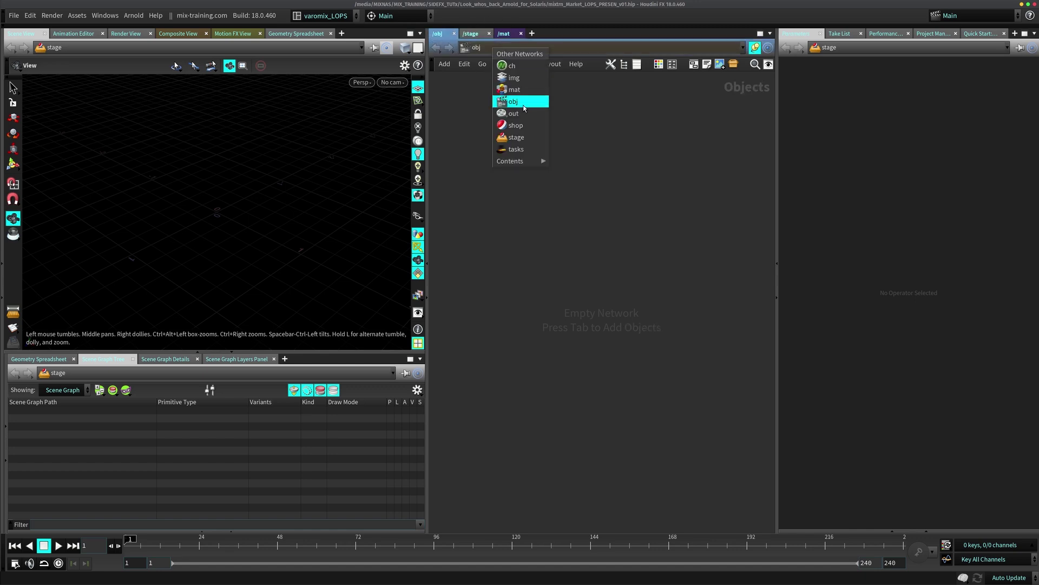
left_click(517, 137)
left_click(521, 48)
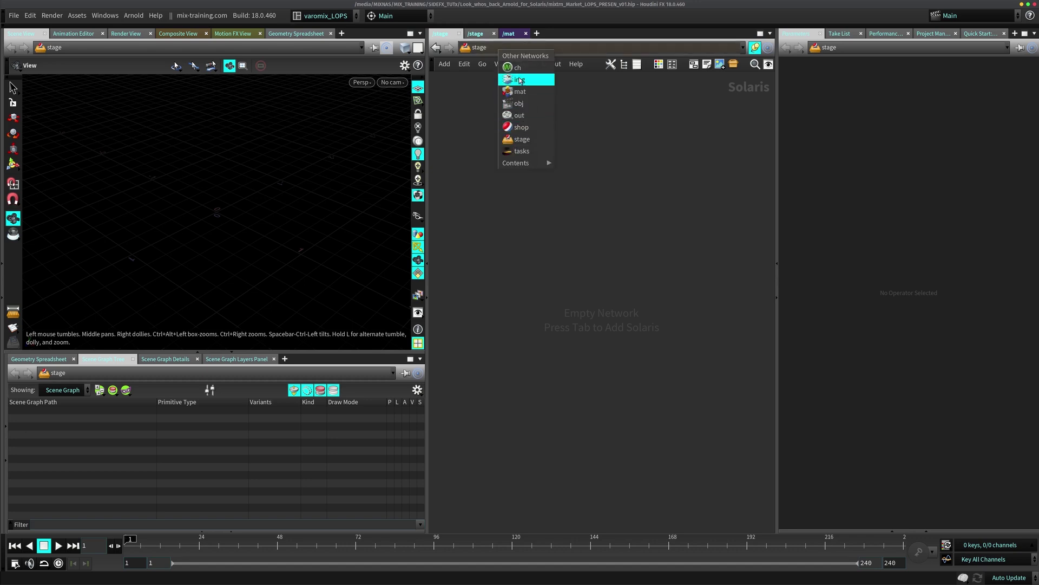
left_click(519, 103)
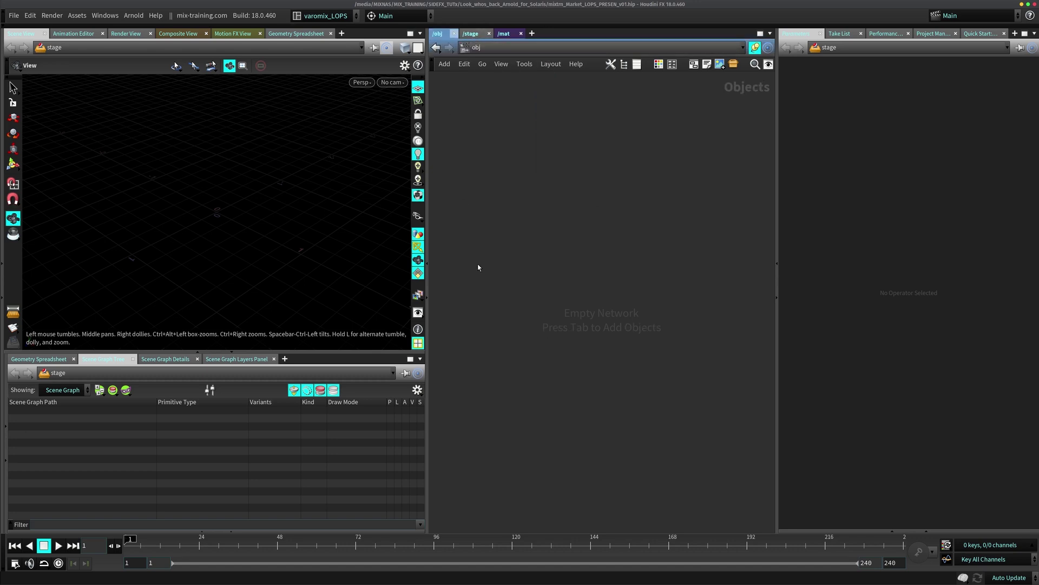
left_click(486, 32)
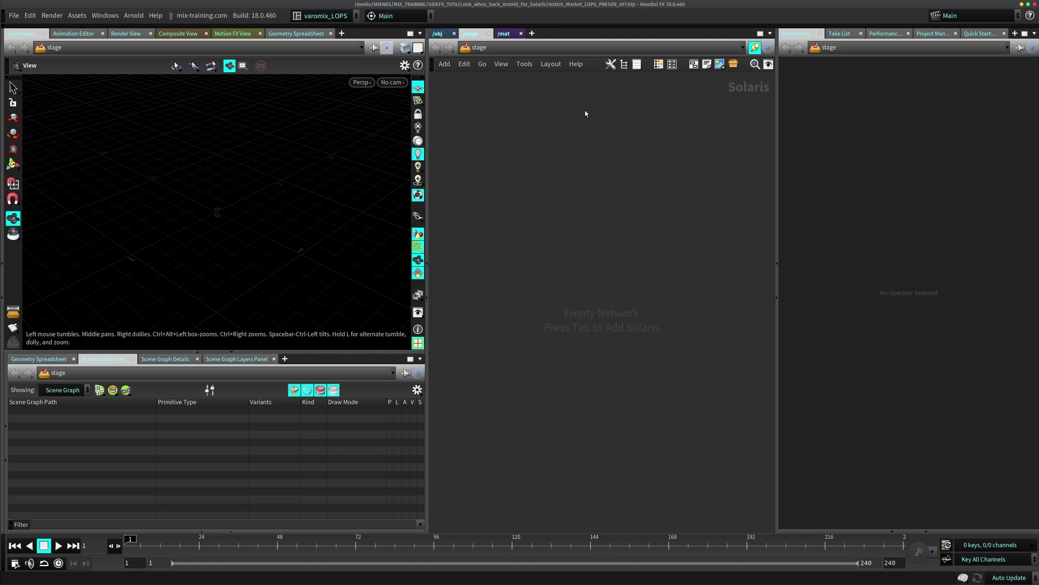
left_click(438, 33)
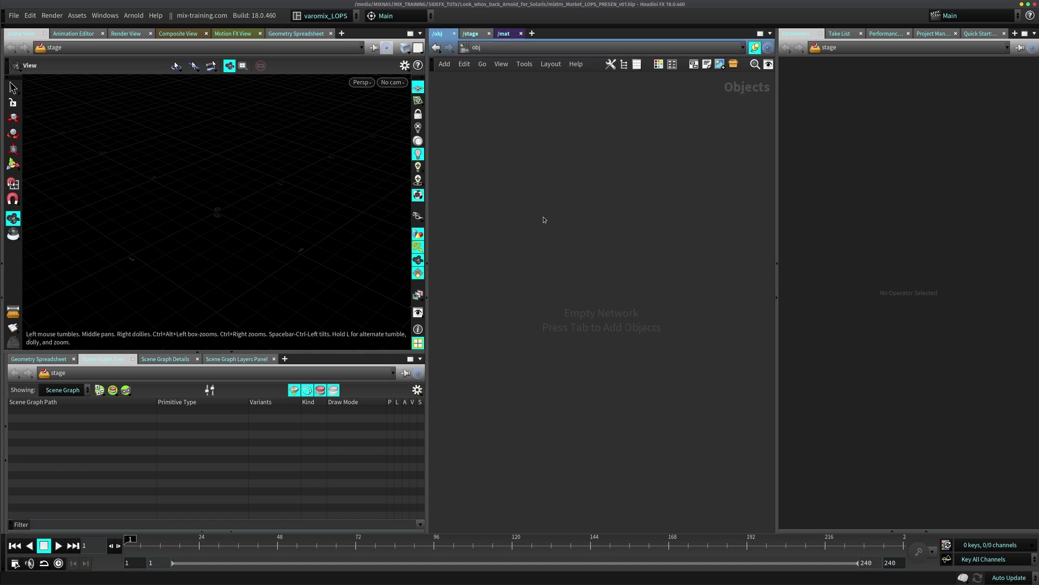
Create a Geometry object in the obj network, name it Tent, and reposition its node
key("Tab")
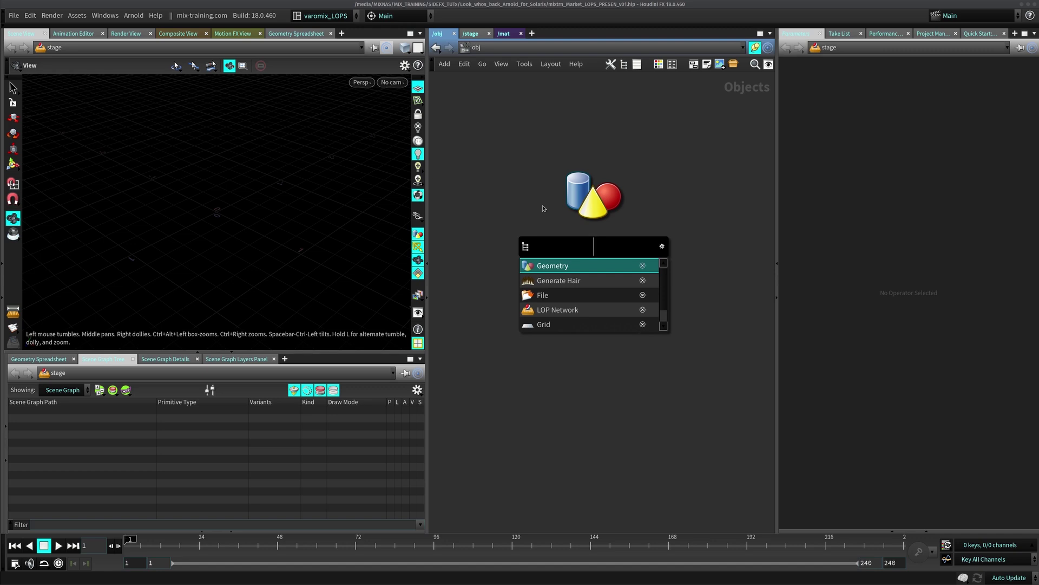
key("Return")
left_click(559, 190)
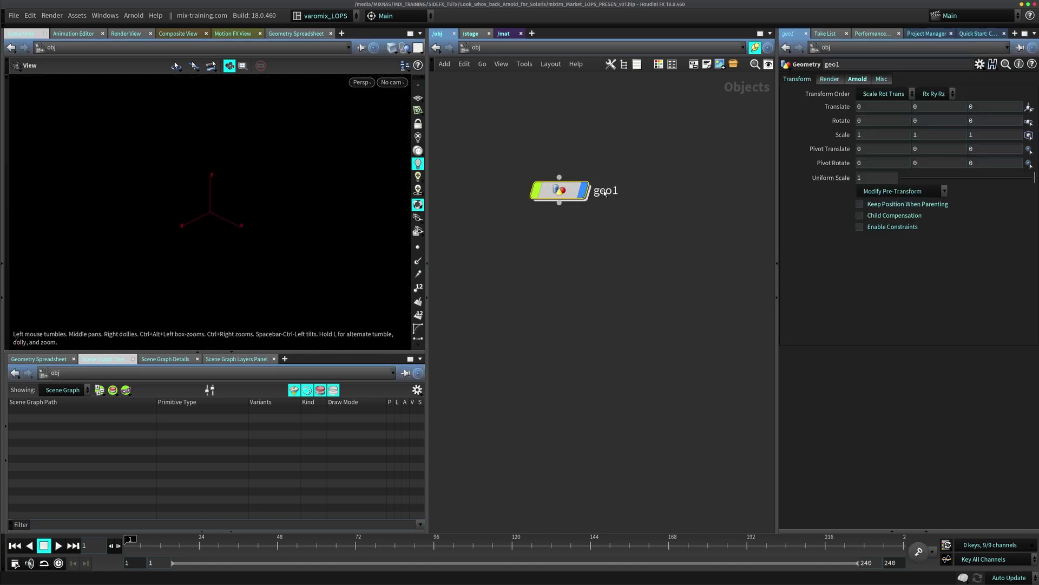
double_click(605, 190)
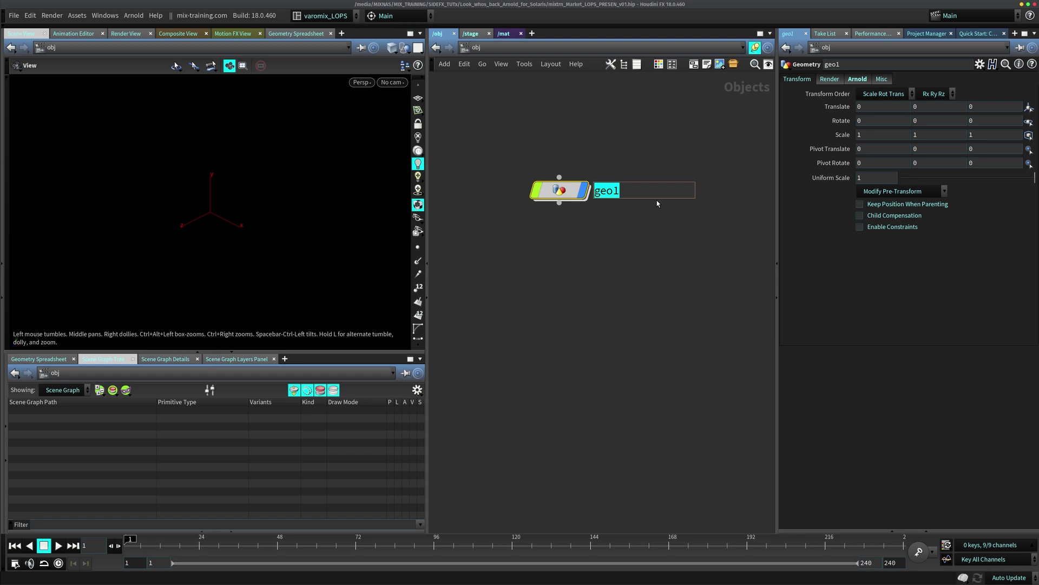
type("Tentr")
key("Return")
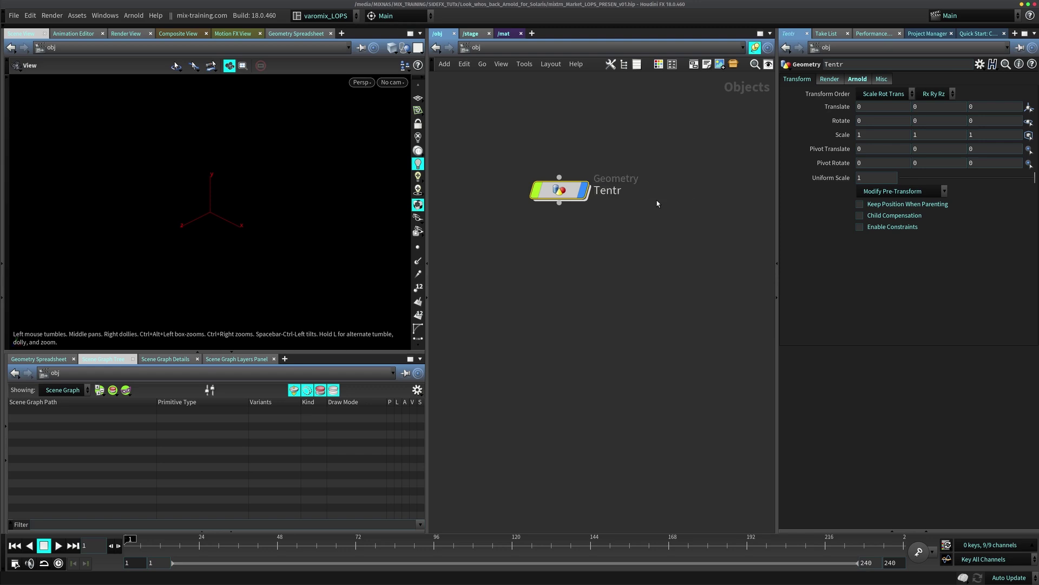
double_click(607, 190)
key("BackSpace")
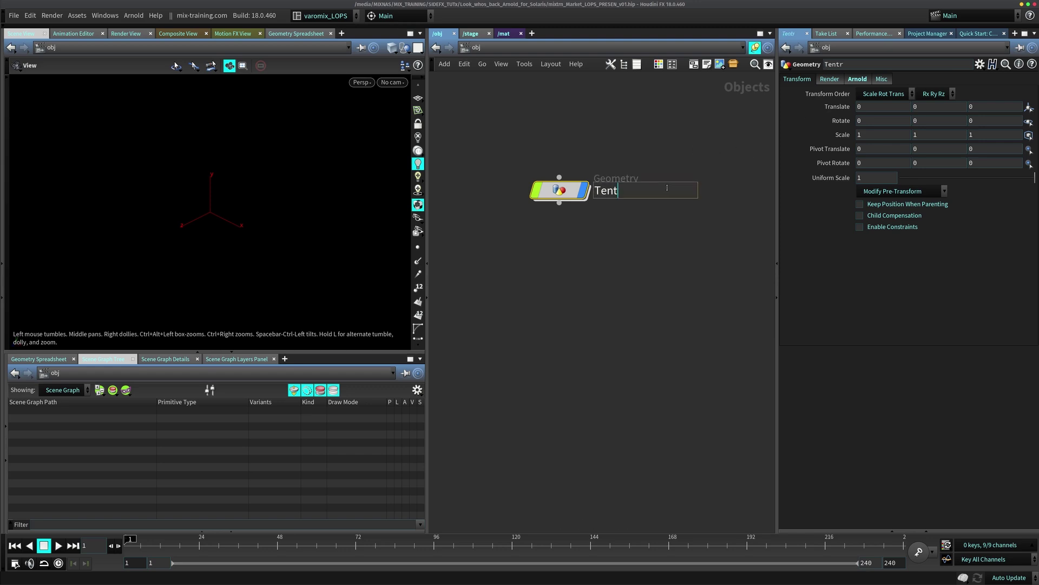
key("Return")
left_click_drag(531, 195, 518, 179)
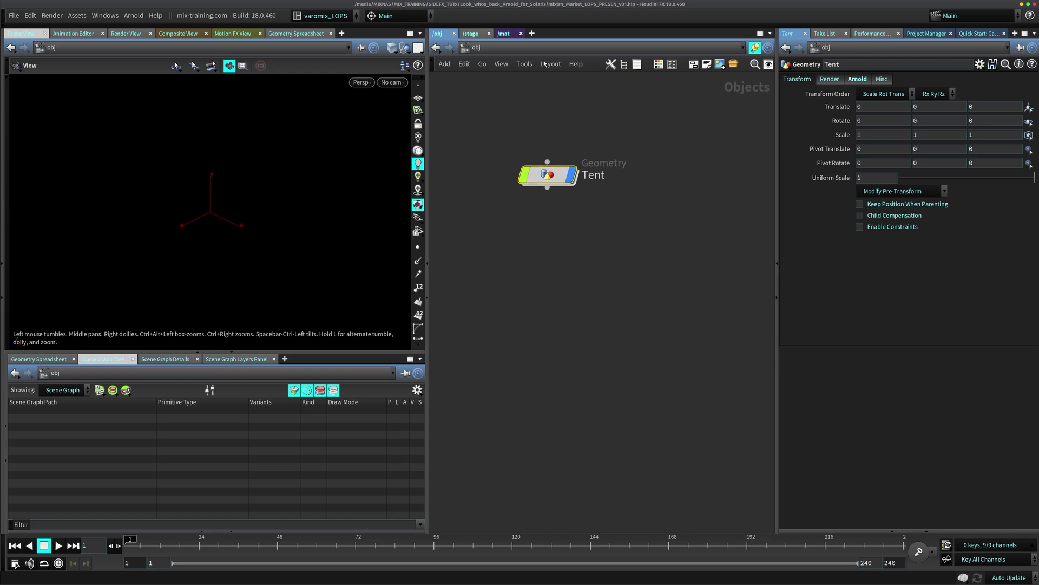
left_click_drag(551, 190, 537, 177)
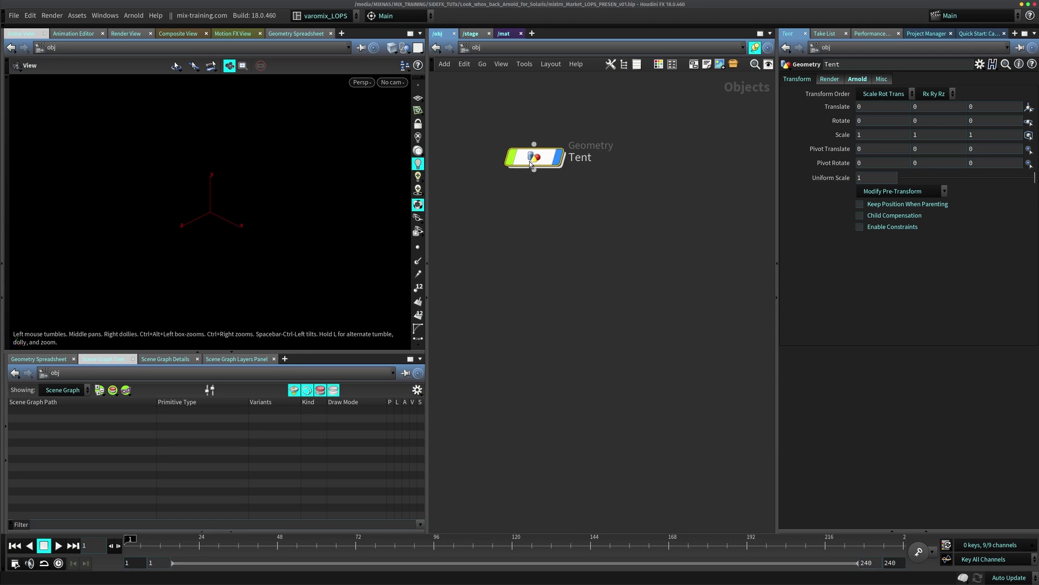
Enter the Tent object and add a File node to its geometry network
double_click(535, 161)
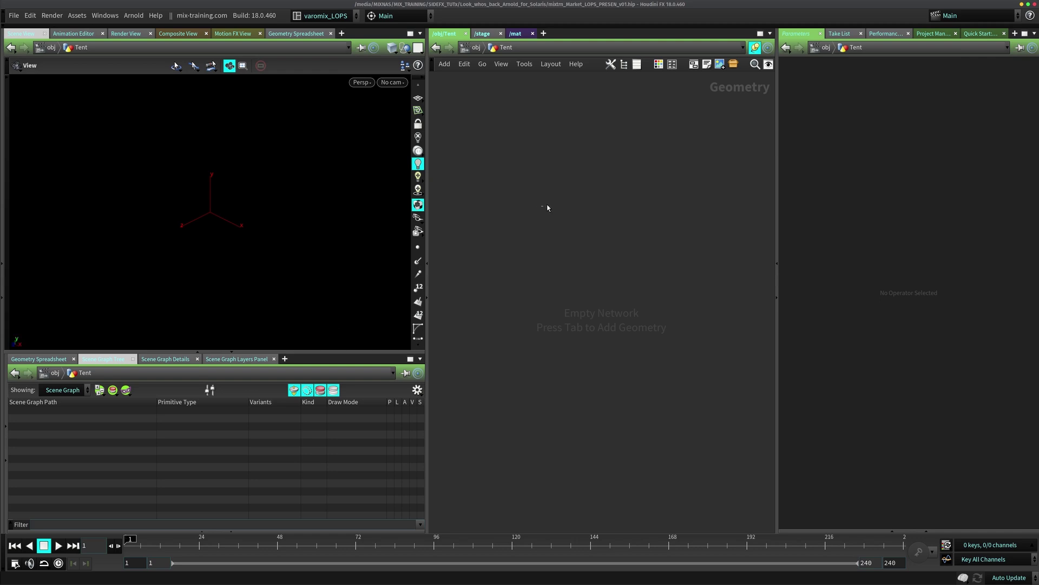
key("Tab")
type("file")
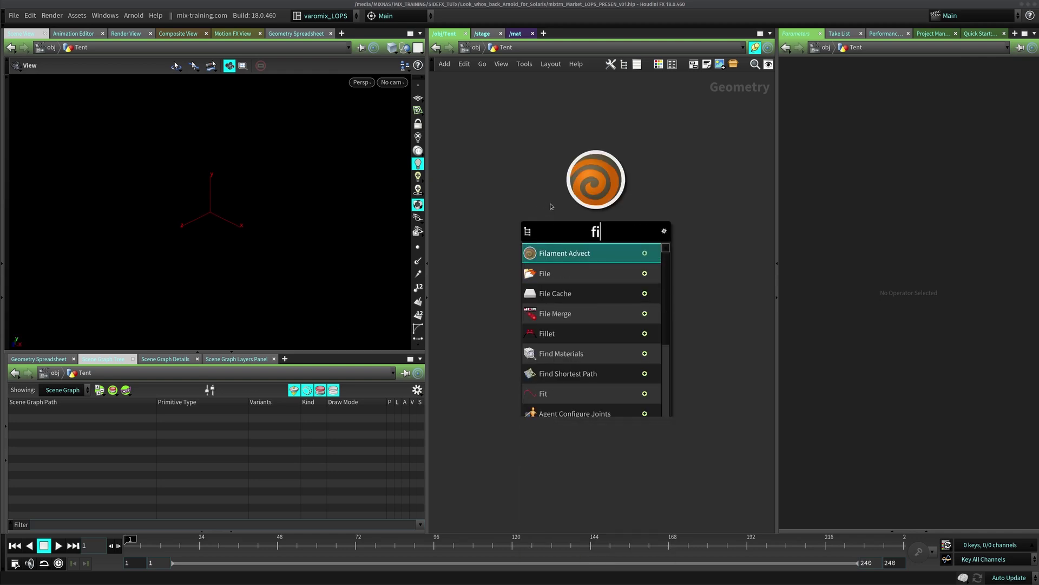
key("Return")
left_click(571, 192)
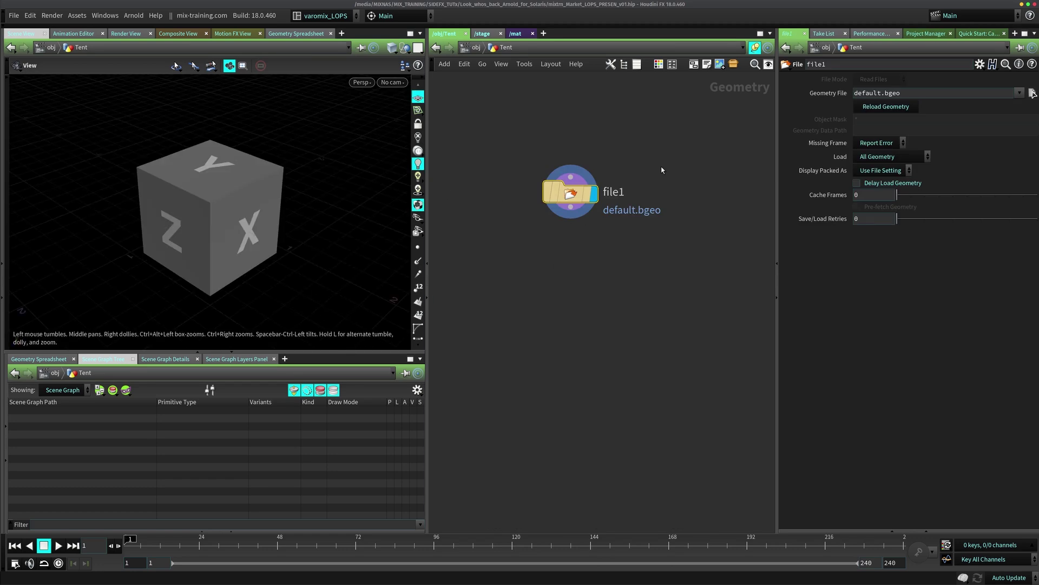
left_click_drag(501, 130, 667, 279)
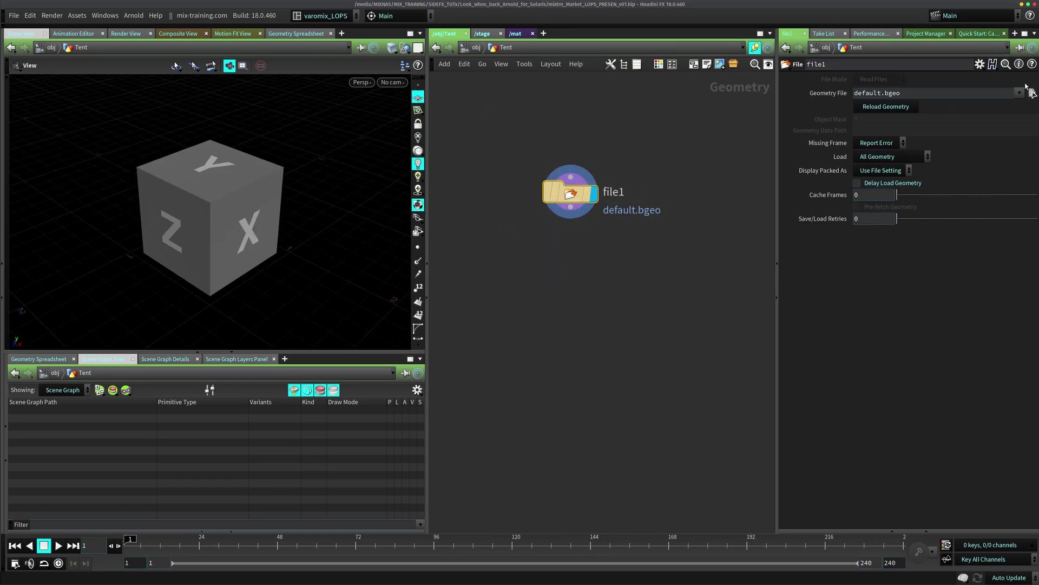
Load $HIP/LOPS_DEMO_FILES/BaseGeo/Tent.bgeo as the File node's geometry, with Show sequences as one entry turned off while browsing
left_click(1032, 93)
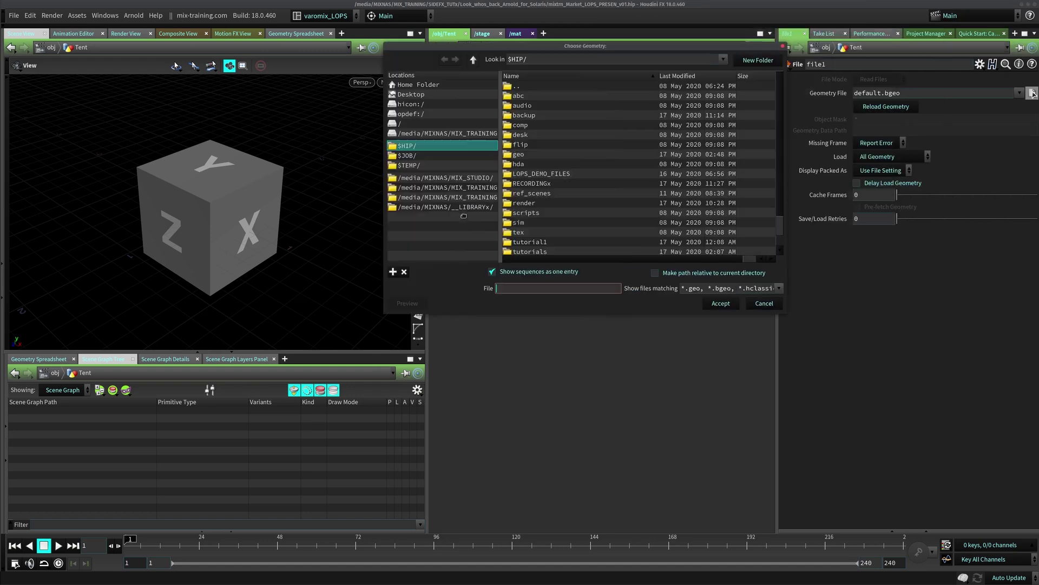
left_click(526, 175)
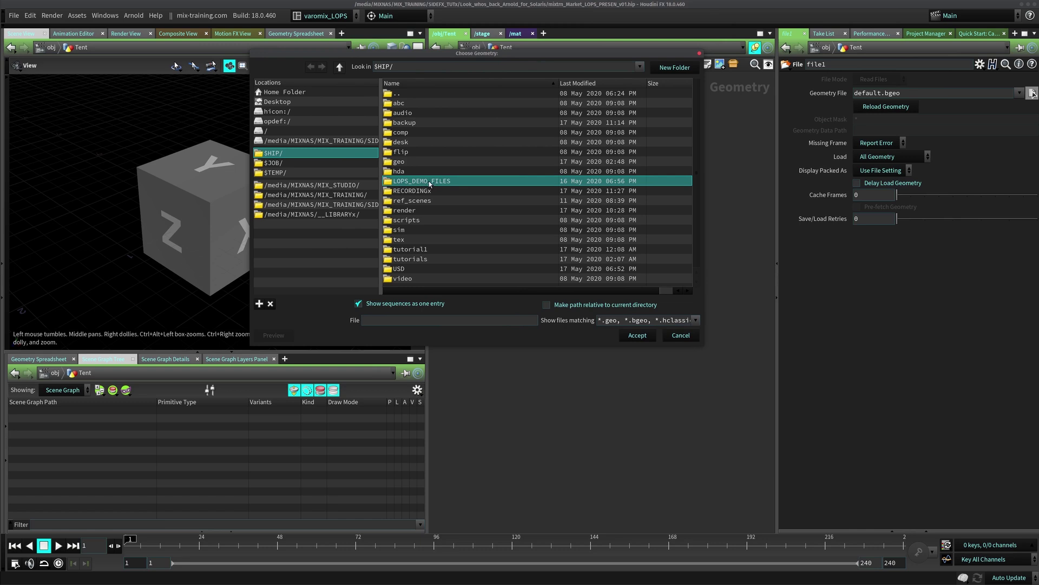
double_click(430, 182)
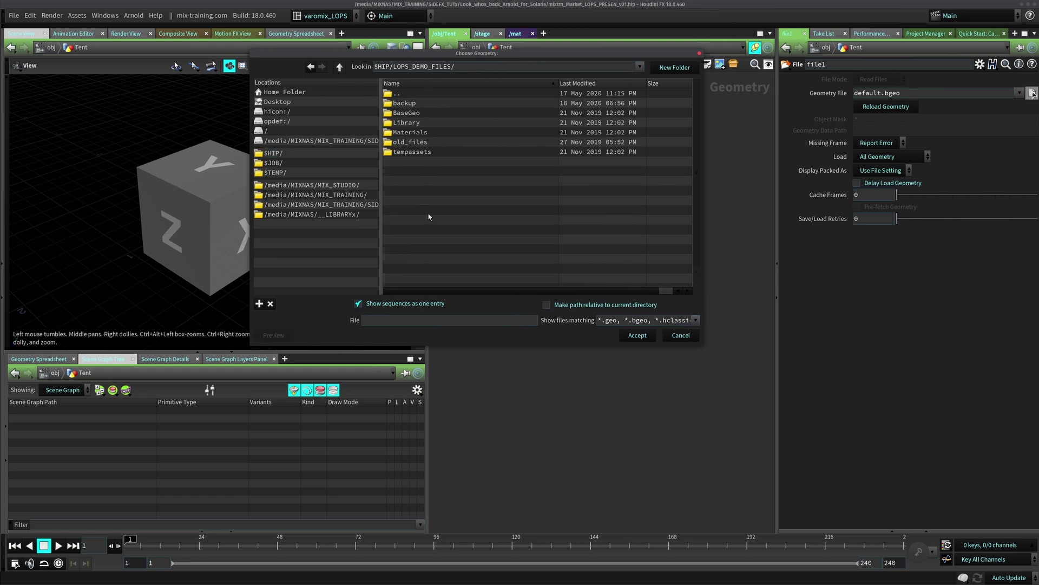
left_click_drag(481, 54, 501, 81)
left_click(428, 142)
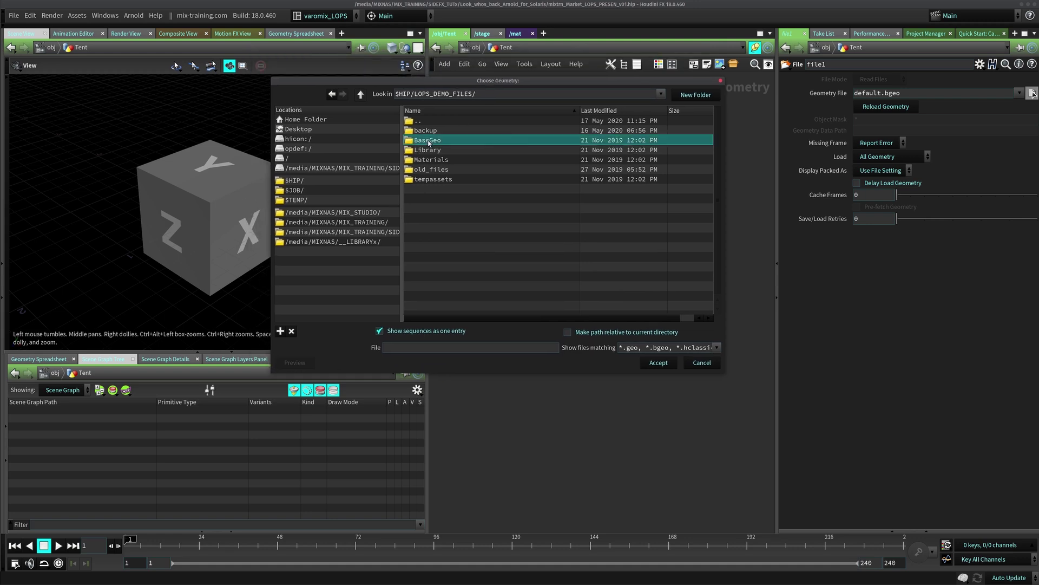
double_click(429, 142)
right_click_drag(471, 304, 364, 369, "alt")
left_click(322, 397)
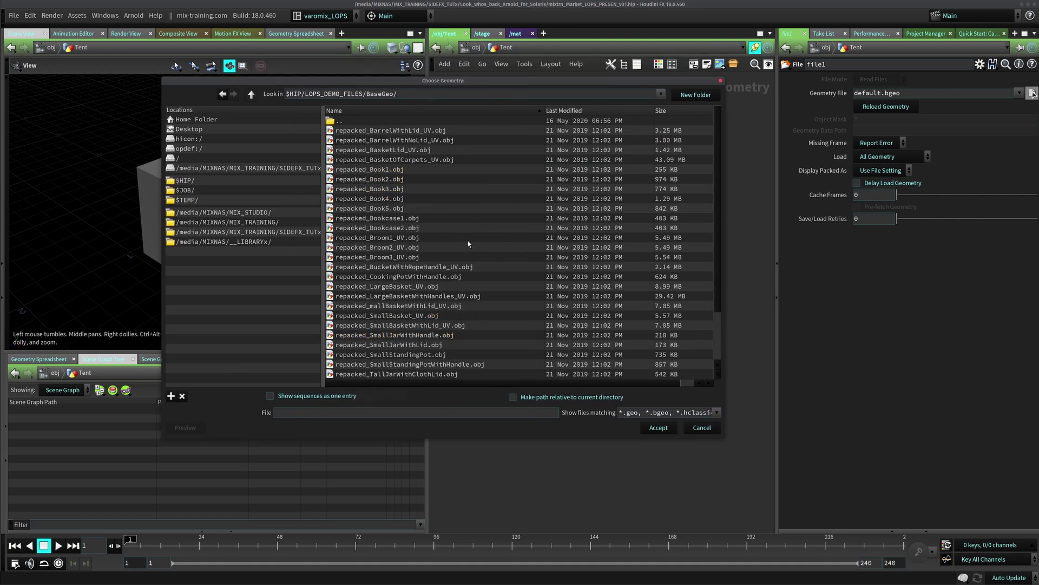
scroll(722, 163, "down", 2)
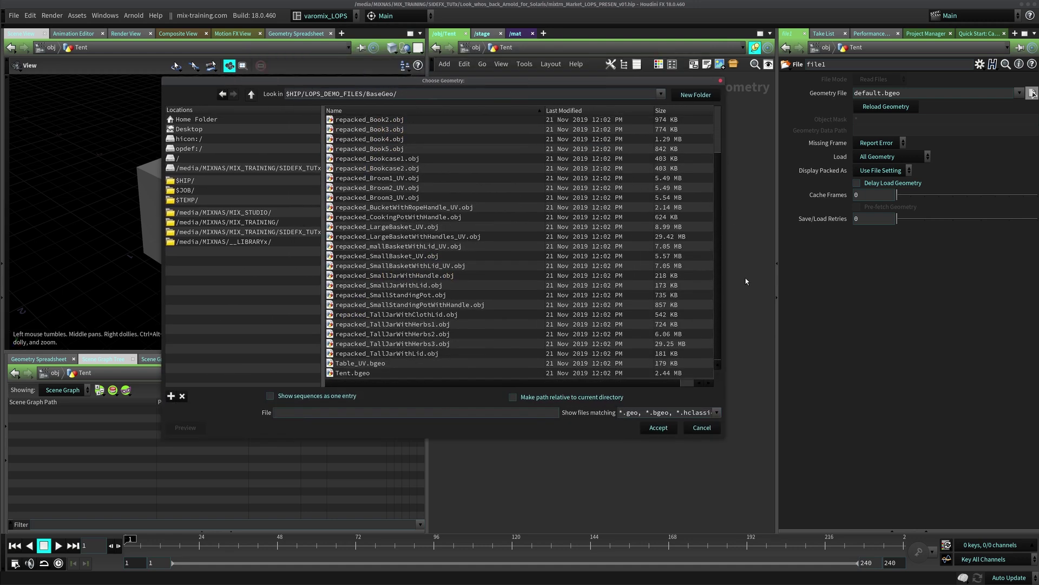
left_click(476, 373)
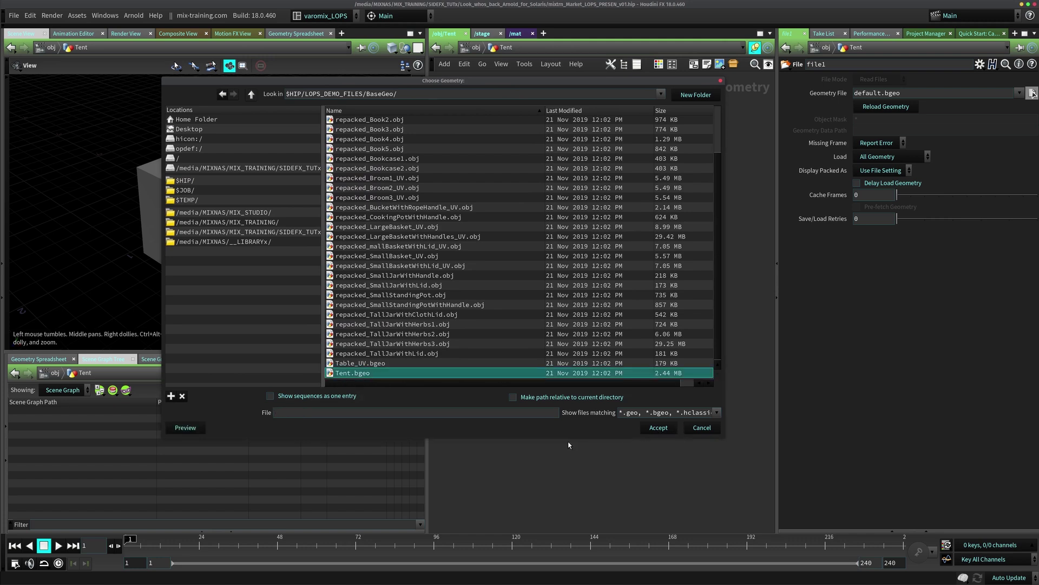
left_click(658, 427)
left_click_drag(261, 232, 308, 258)
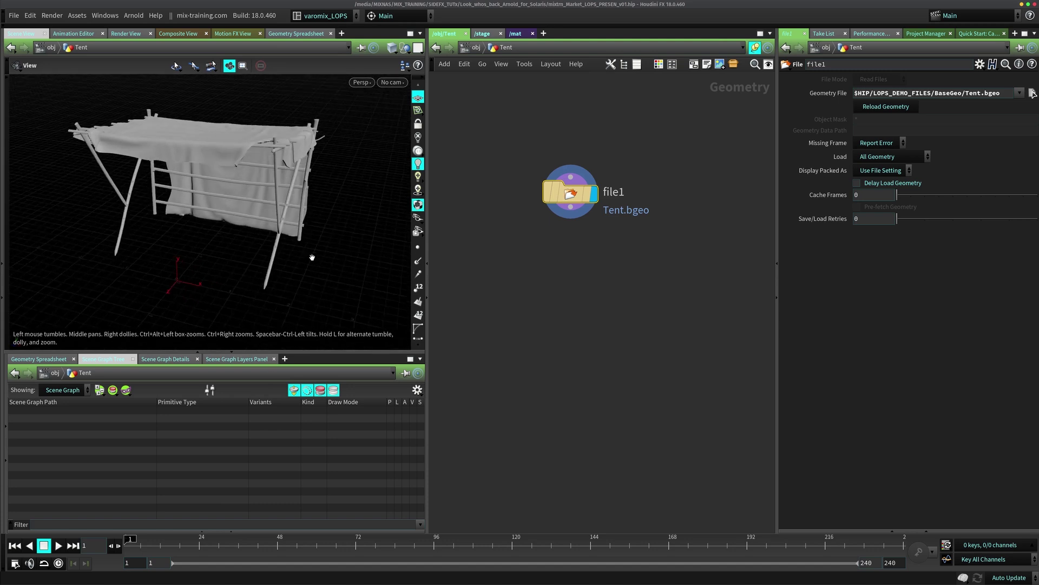
Add an Output node connected below the File node
middle_click(564, 193)
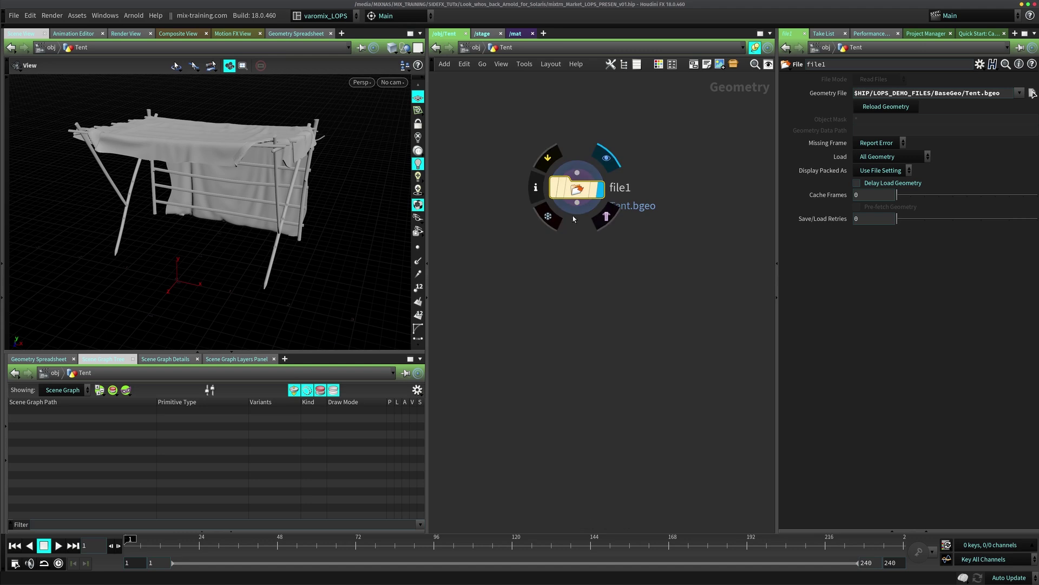
key("Tab")
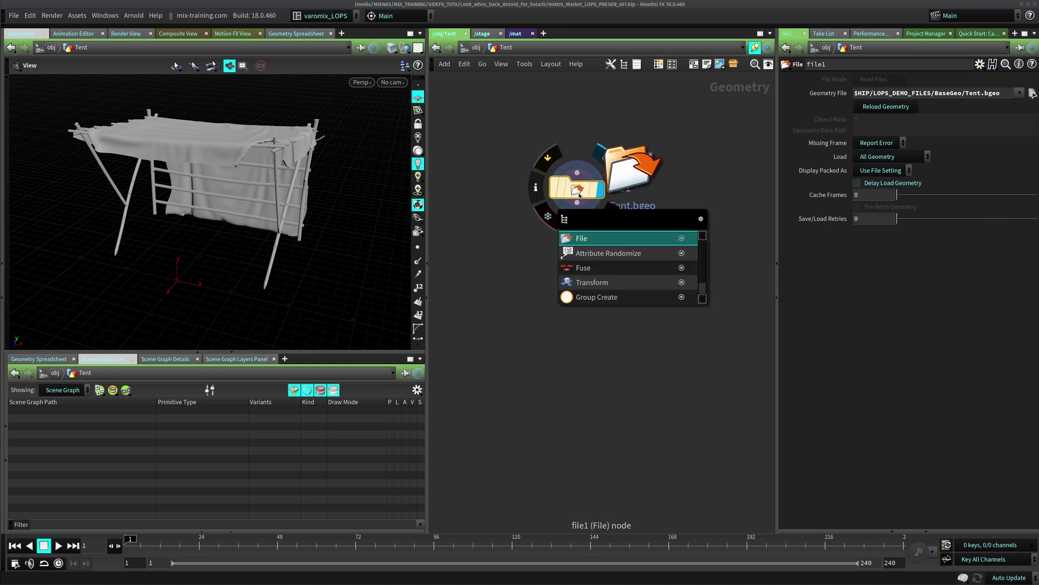
type("out")
key("Return")
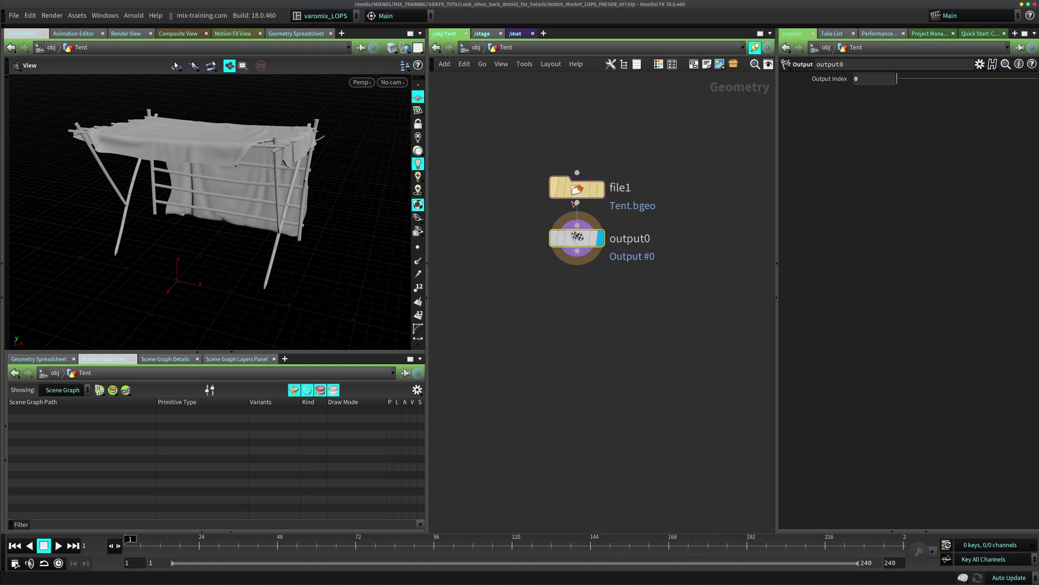
left_click(583, 236)
Rename the Output node OUT_TENT and align it beneath the File node
double_click(655, 268)
type("O")
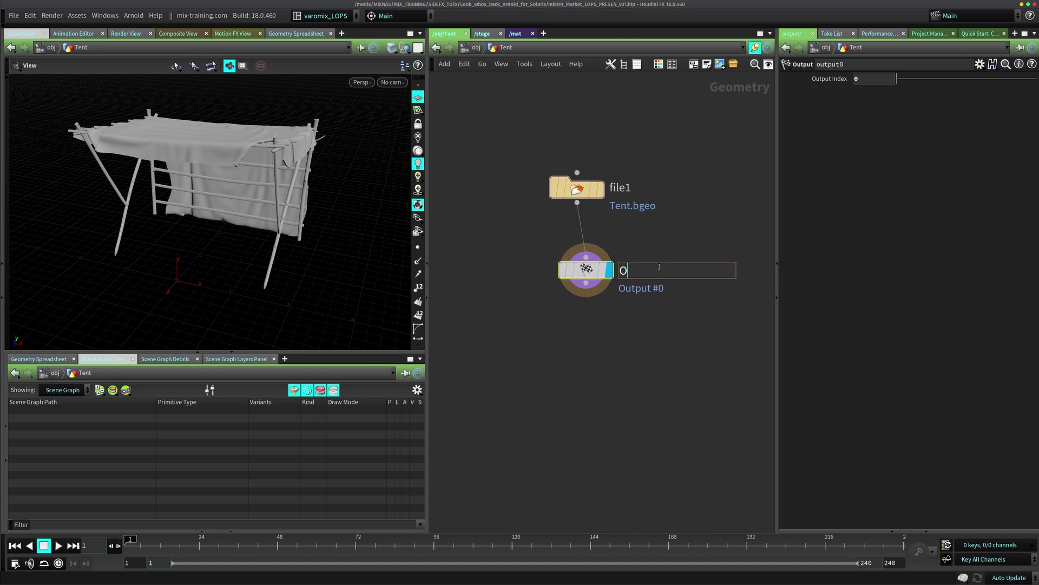
type("UT_TENT")
key("Return")
left_click_drag(622, 278, 613, 263)
left_click(503, 257)
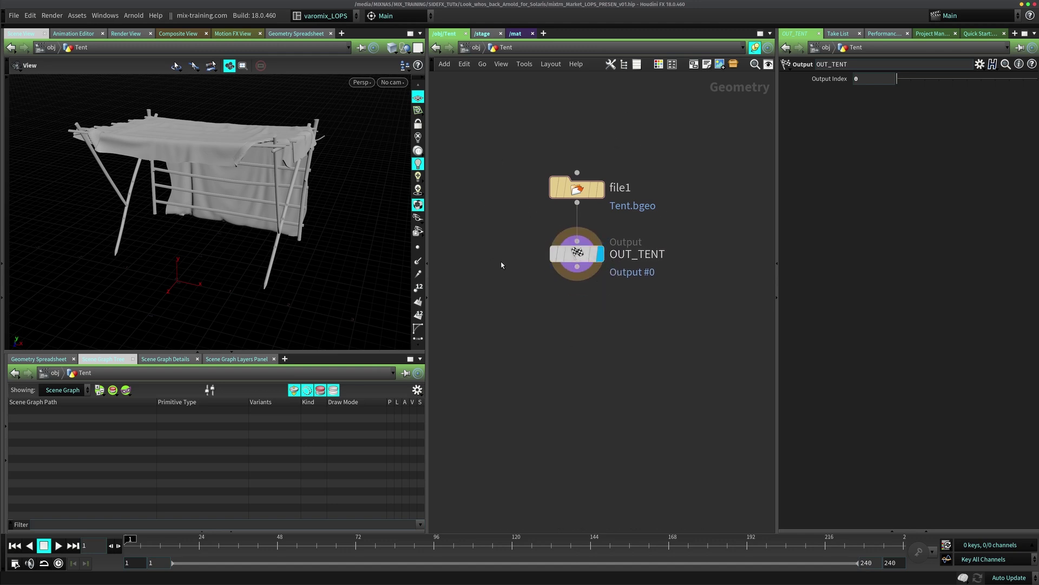
Switch to the stage network
left_click(483, 34)
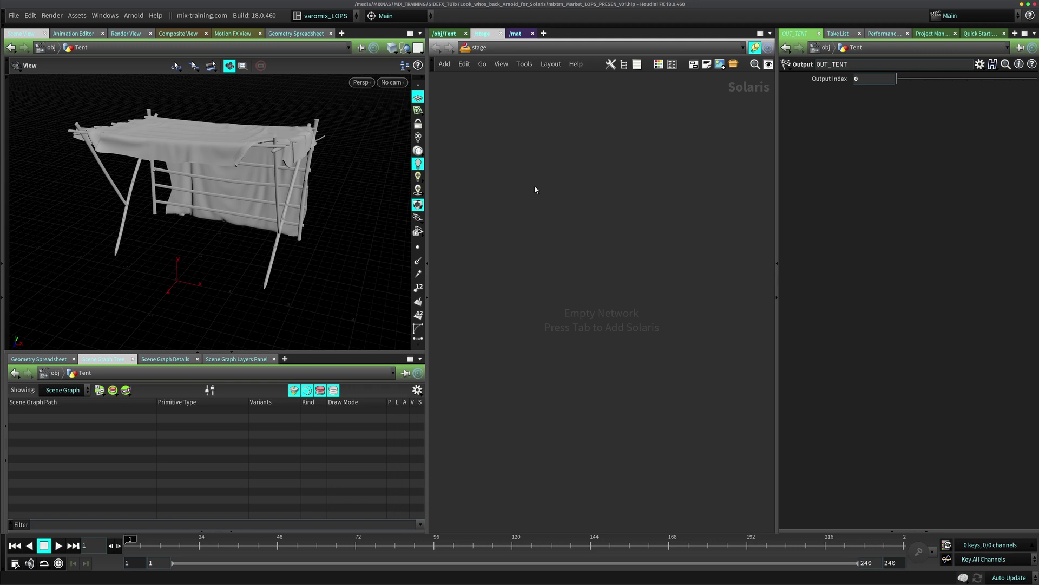
key("Tab")
key("Escape")
key("Tab")
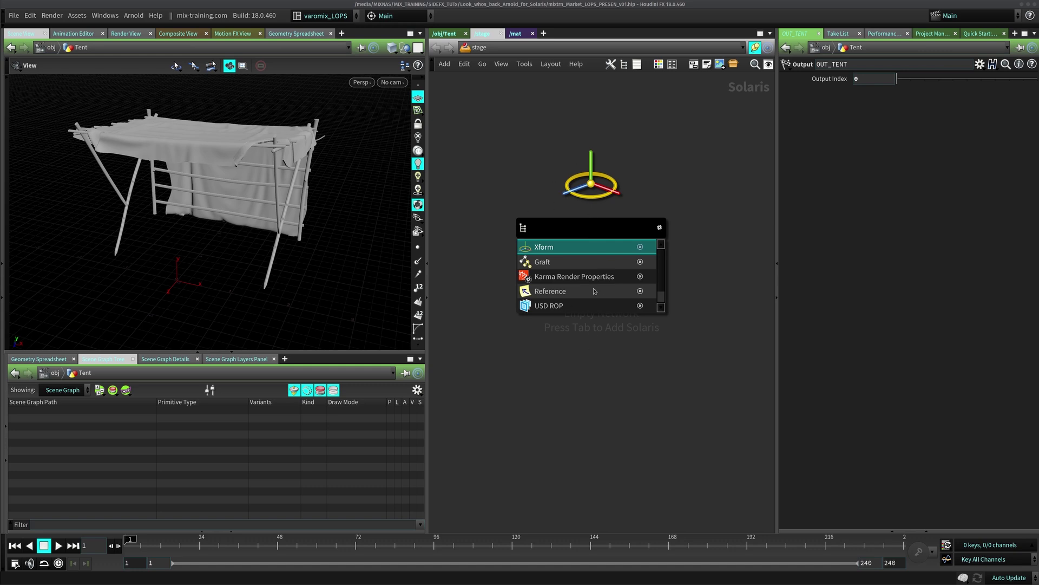
left_click(659, 227)
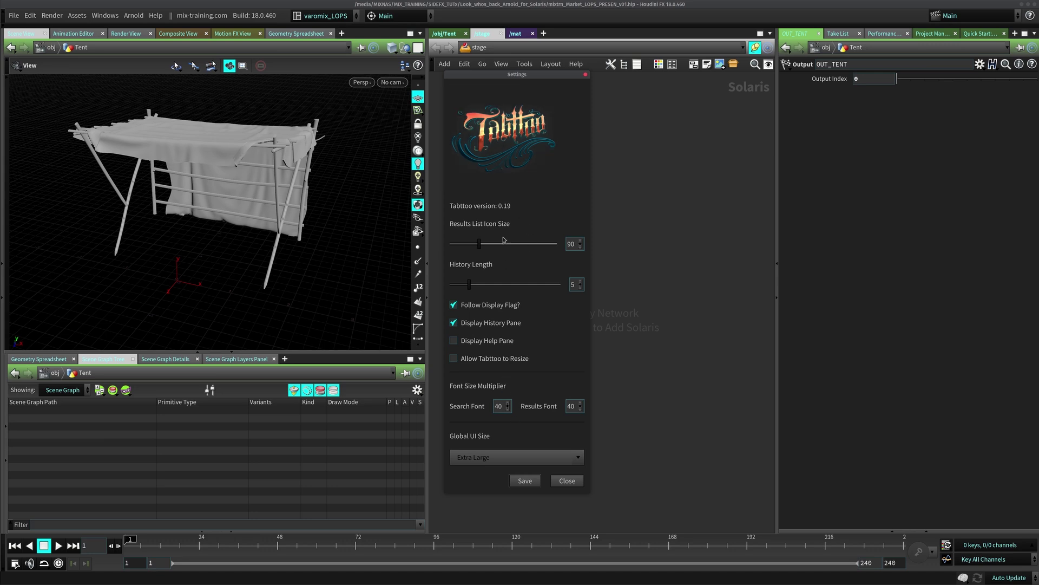
left_click(568, 481)
key("Tab")
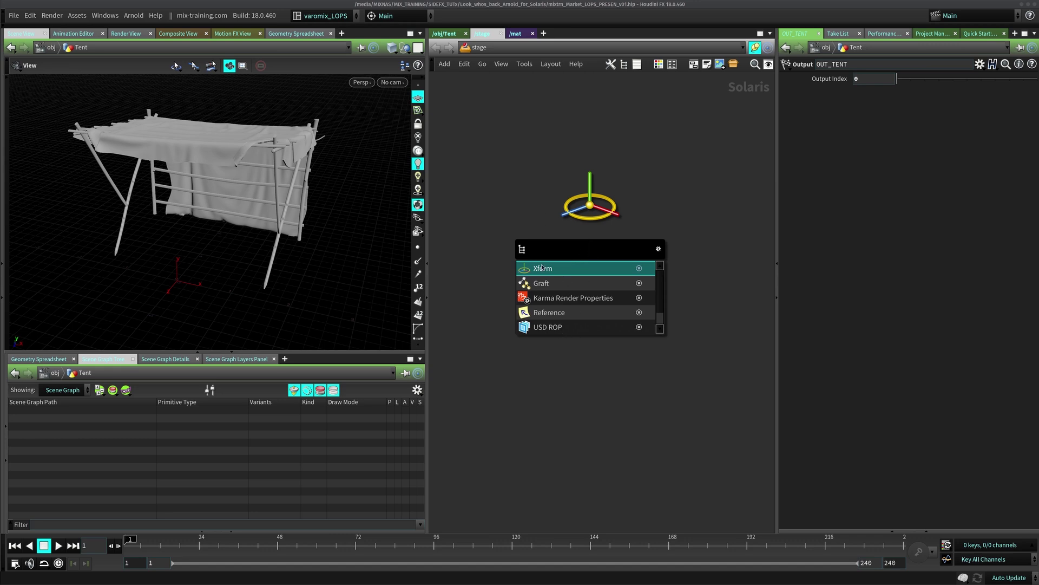
type("sop")
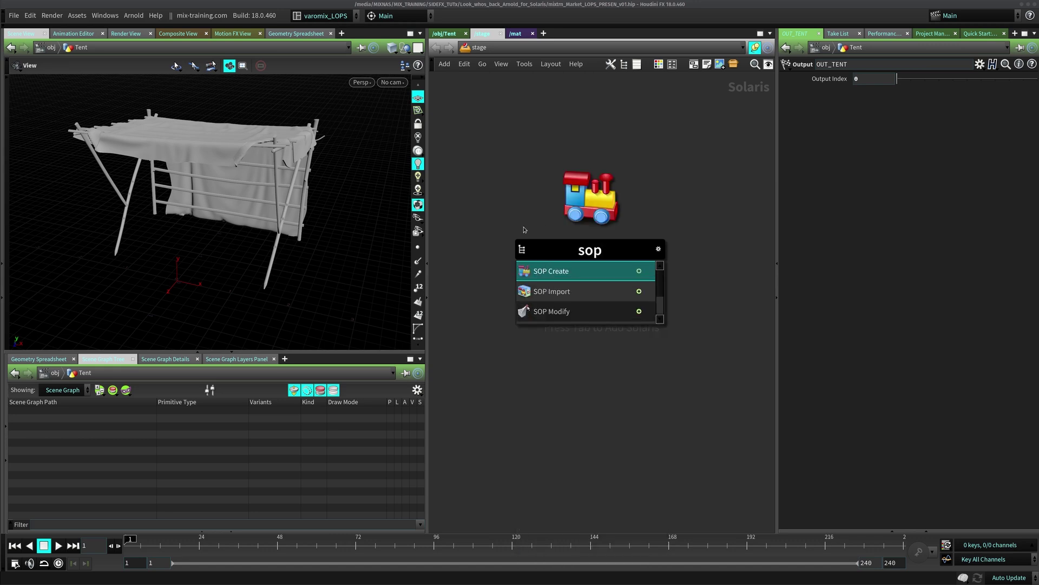
key("Escape")
key("Tab")
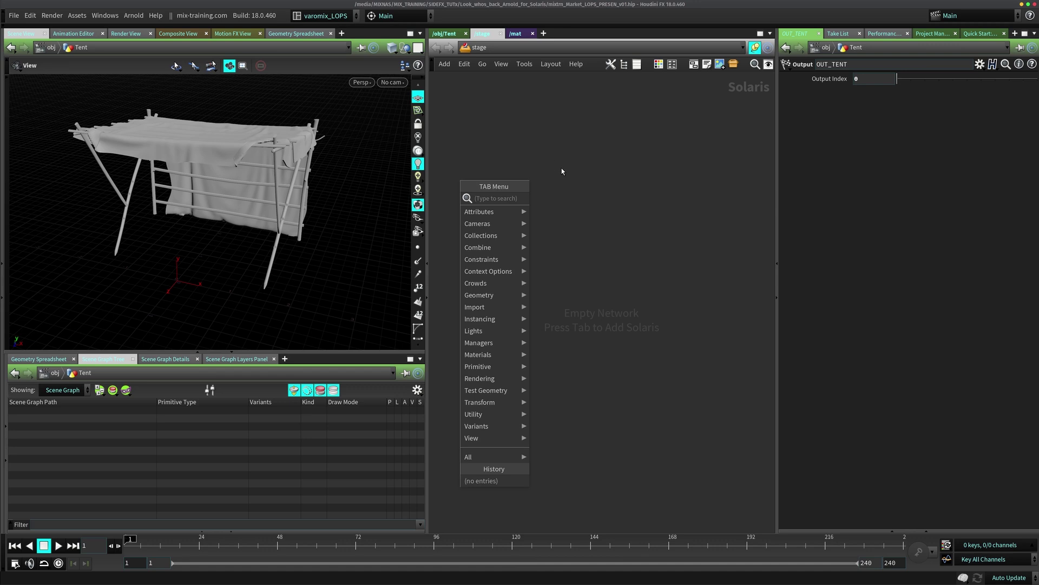
key("Escape")
key("Tab")
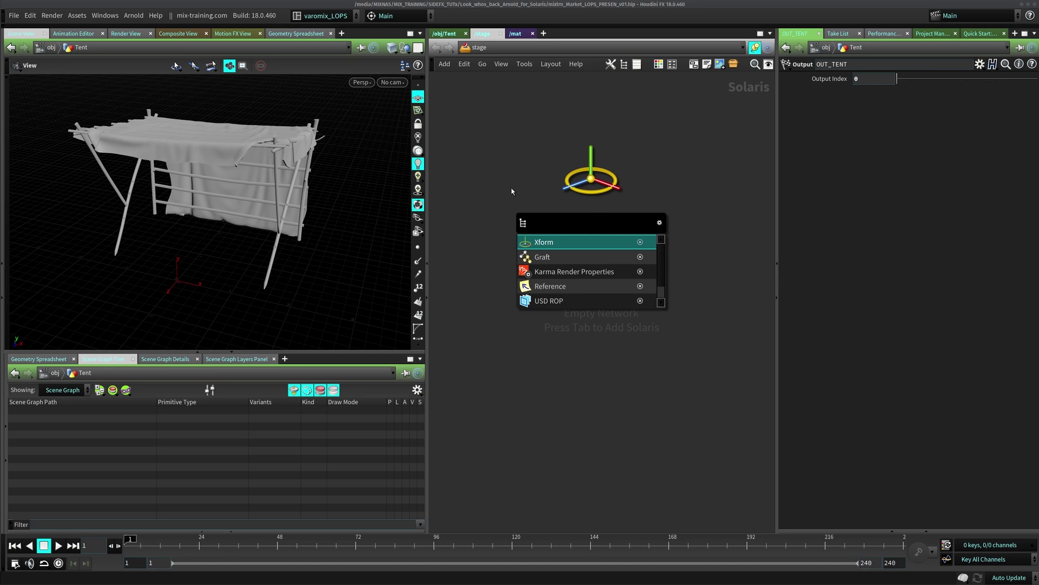
key("Escape")
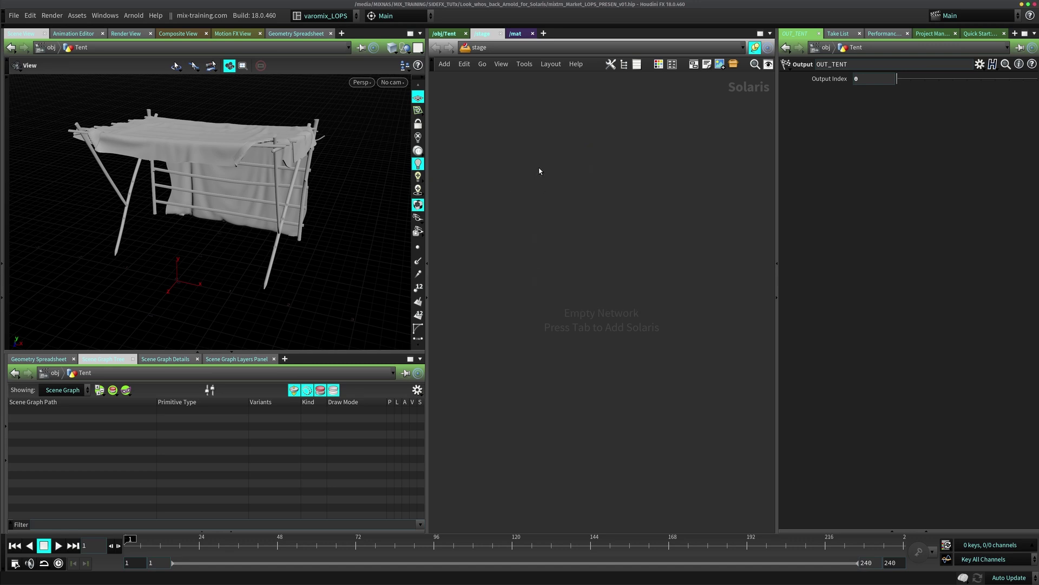
Add a SOP Import node to the stage network and position it in the upper part of the network
key("Tab")
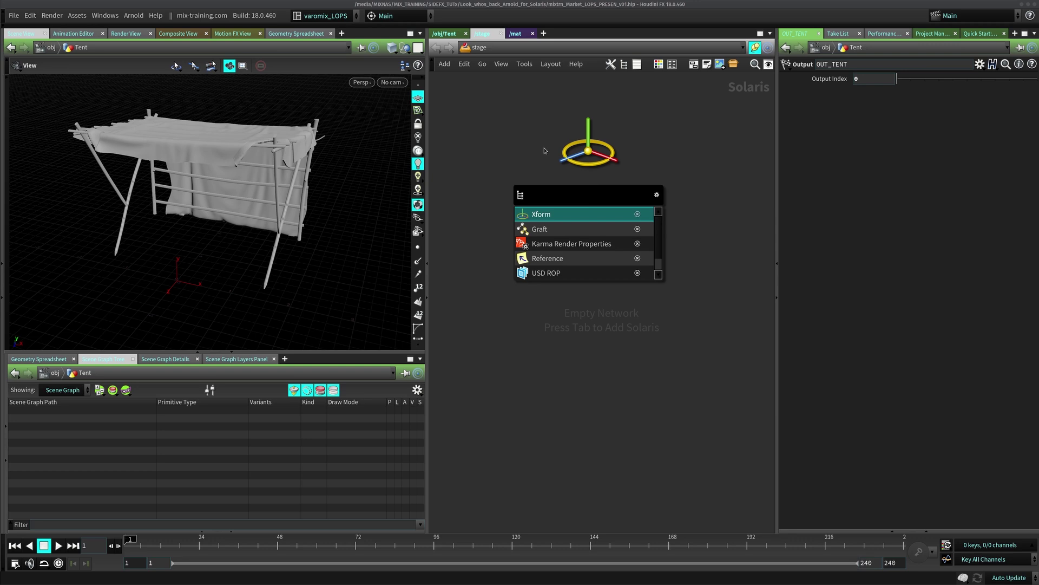
type("sop im")
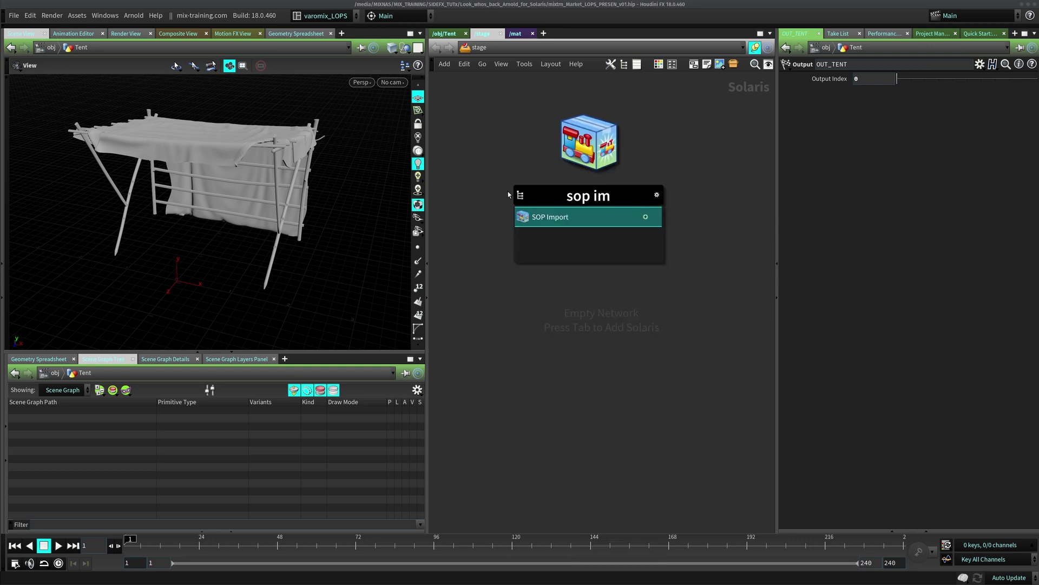
left_click(557, 217)
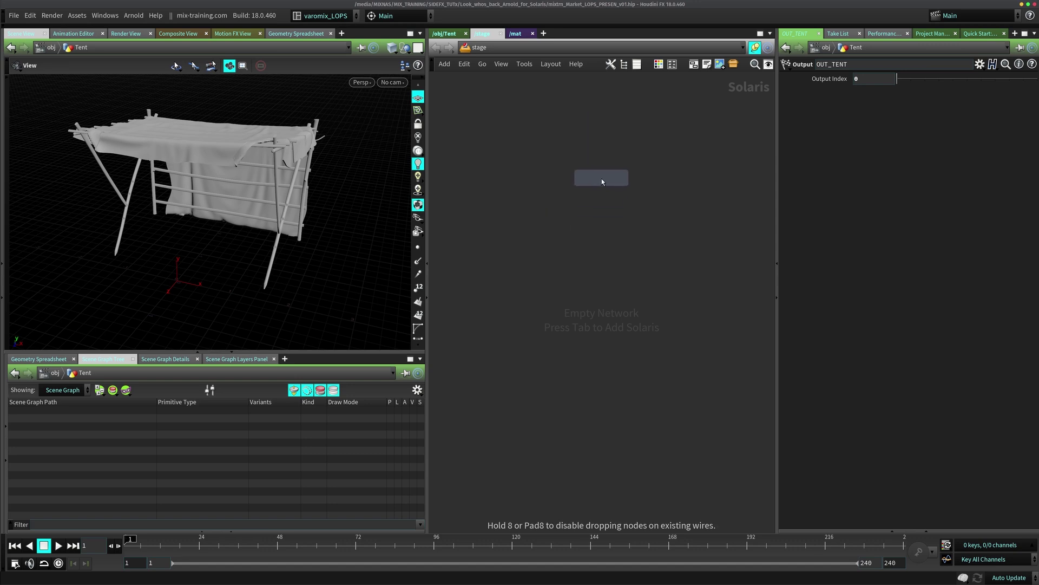
left_click(602, 180)
left_click_drag(607, 179, 564, 170)
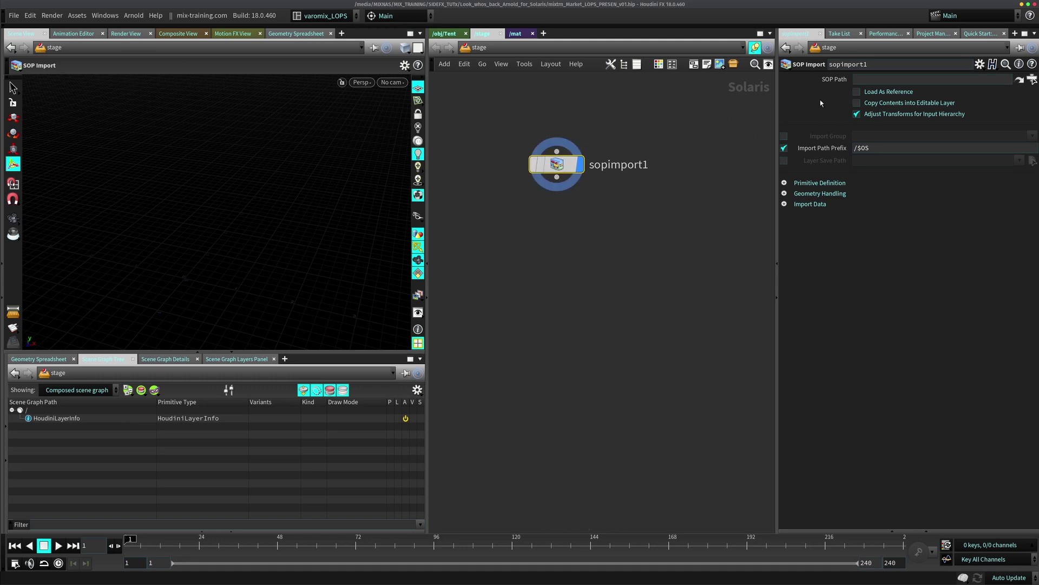
Enable Load As Reference on the SOP Import node and set its SOP Path to /obj/Tent/OUT_TENT
left_click(873, 92)
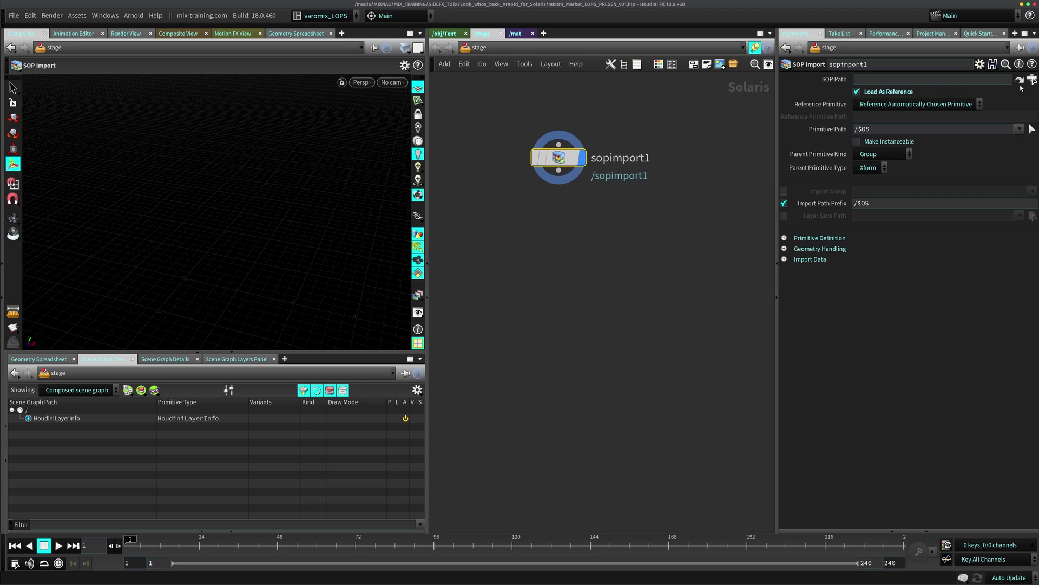
left_click(1032, 79)
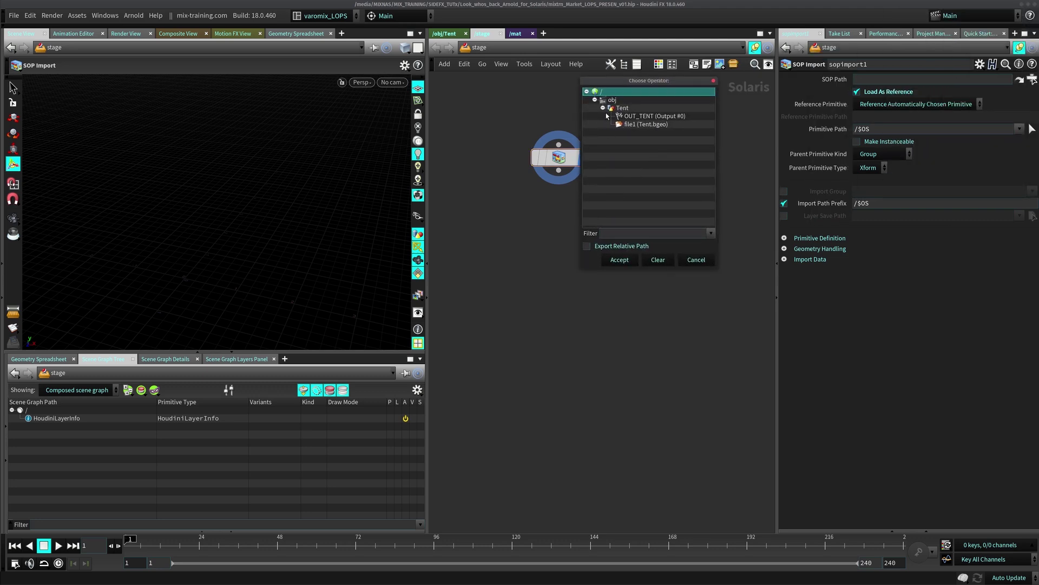
left_click(645, 117)
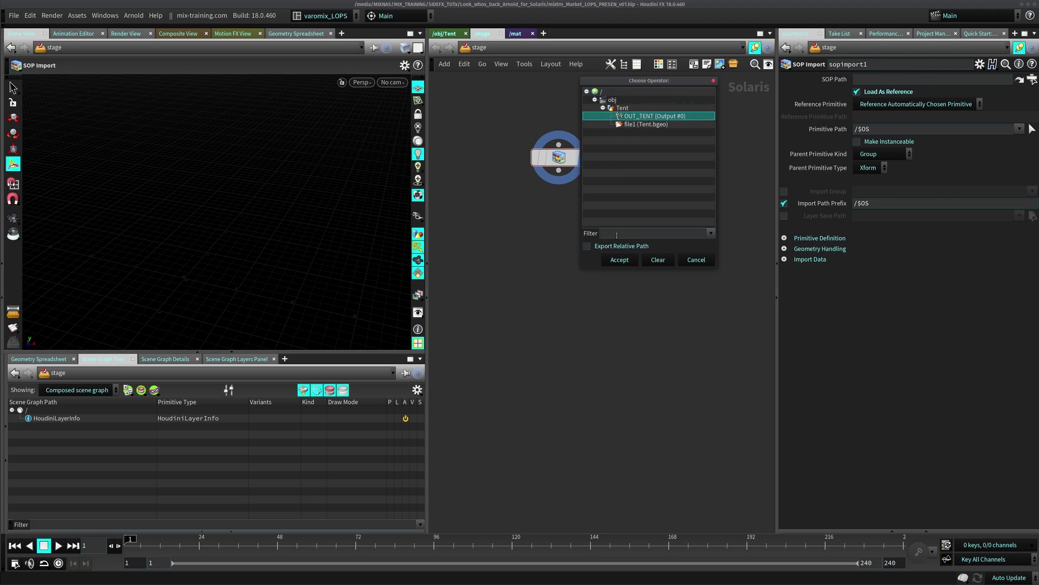
key("Return")
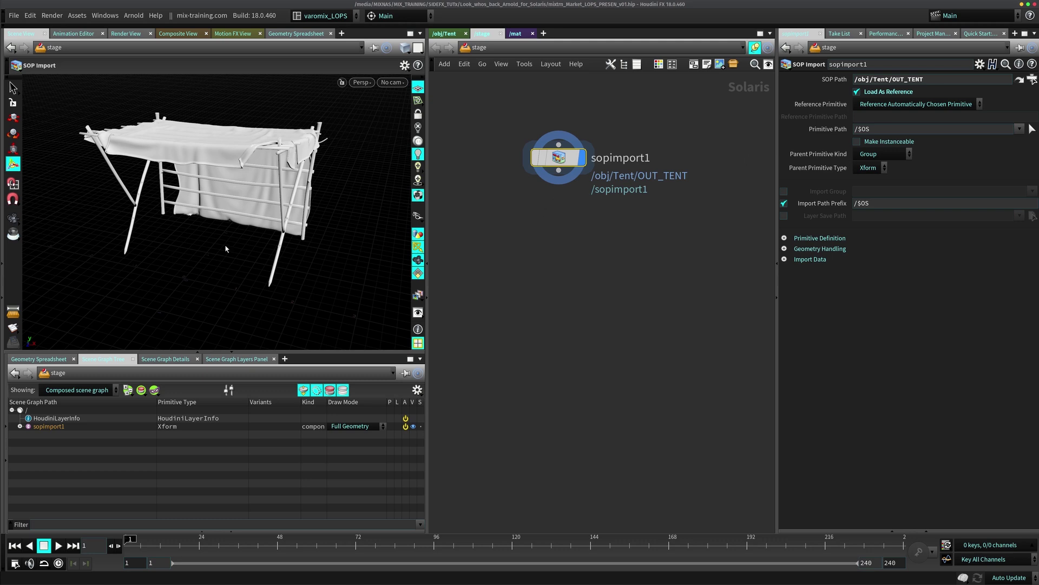
key("Escape")
left_click_drag(341, 148, 346, 189)
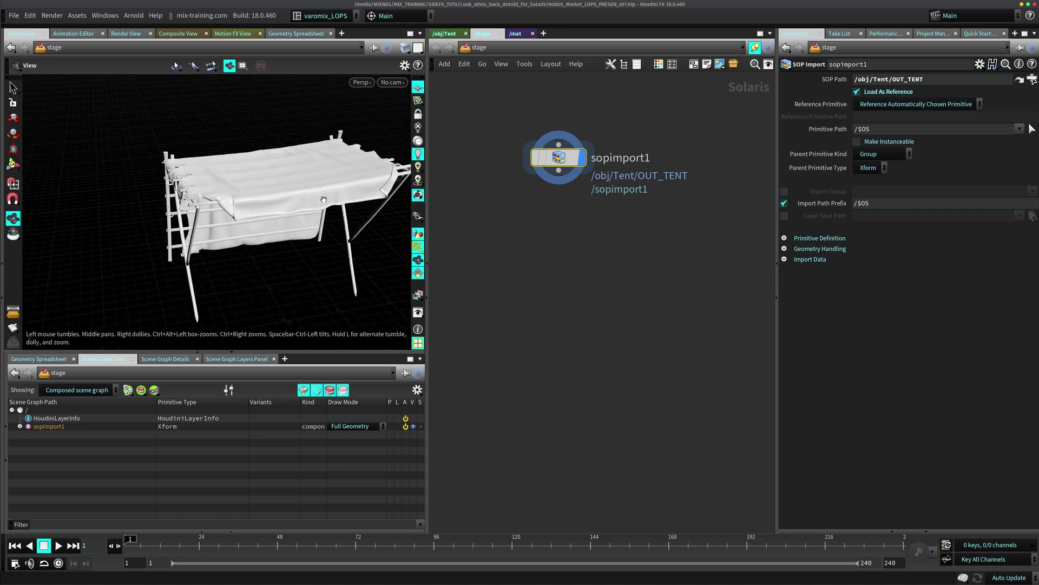
scroll(367, 195, "up", 5)
key("h")
key("Return")
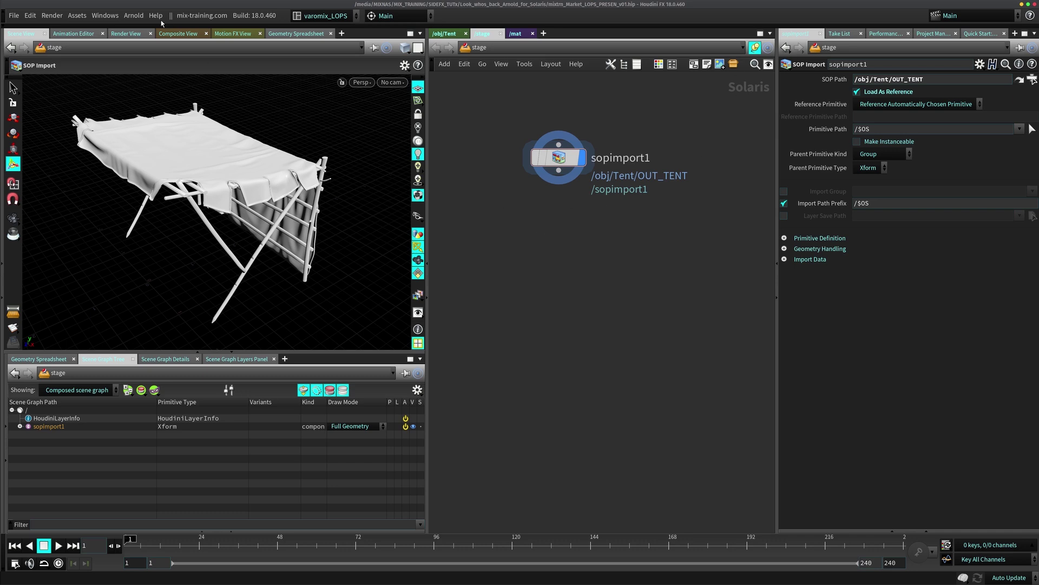
Check the installed HtoA and Arnold versions in the About HtoA information and close it
left_click(134, 15)
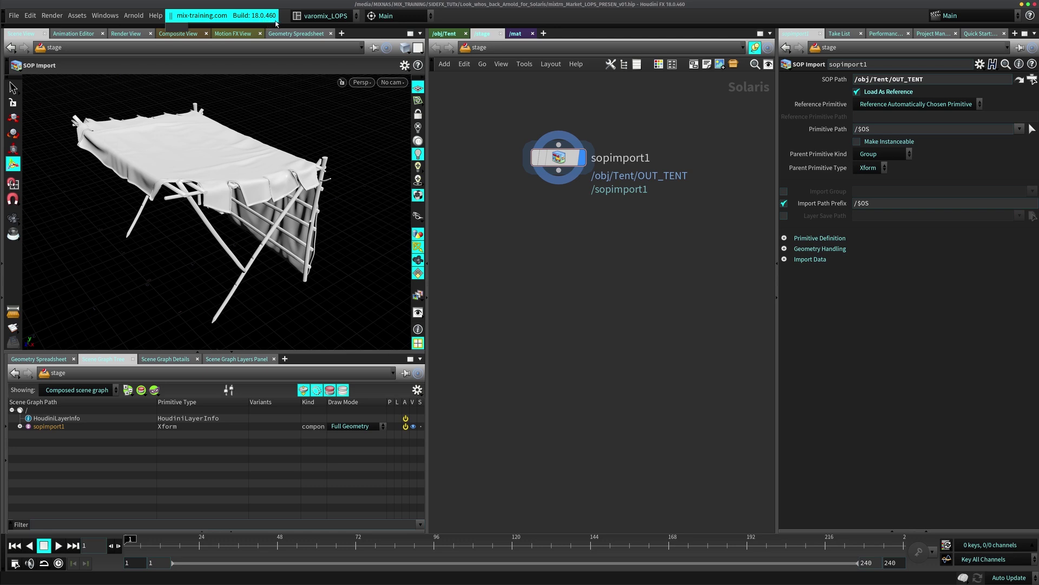
left_click(134, 16)
mouse_move(163, 181)
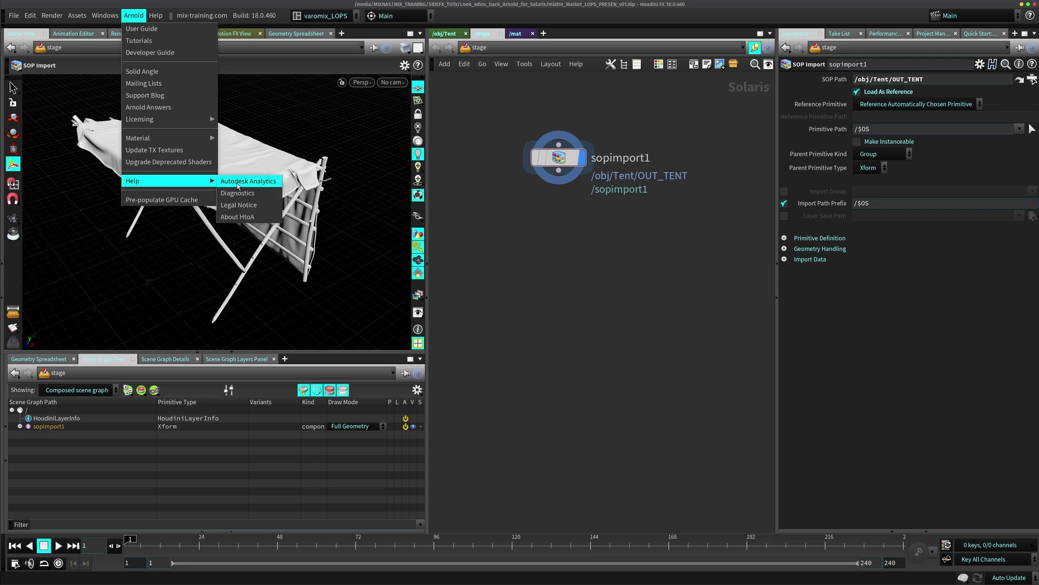
left_click(245, 217)
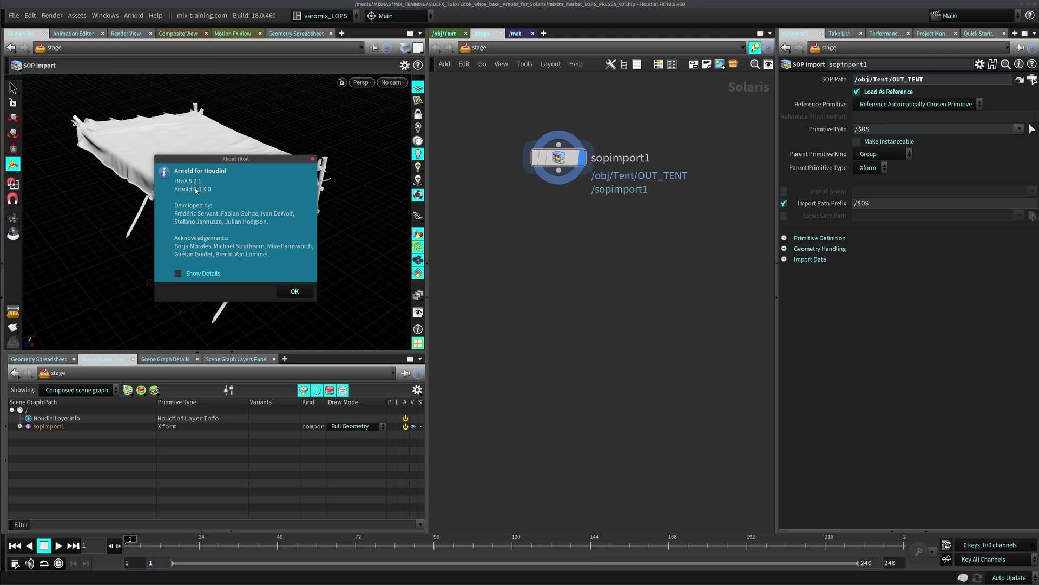
left_click(297, 293)
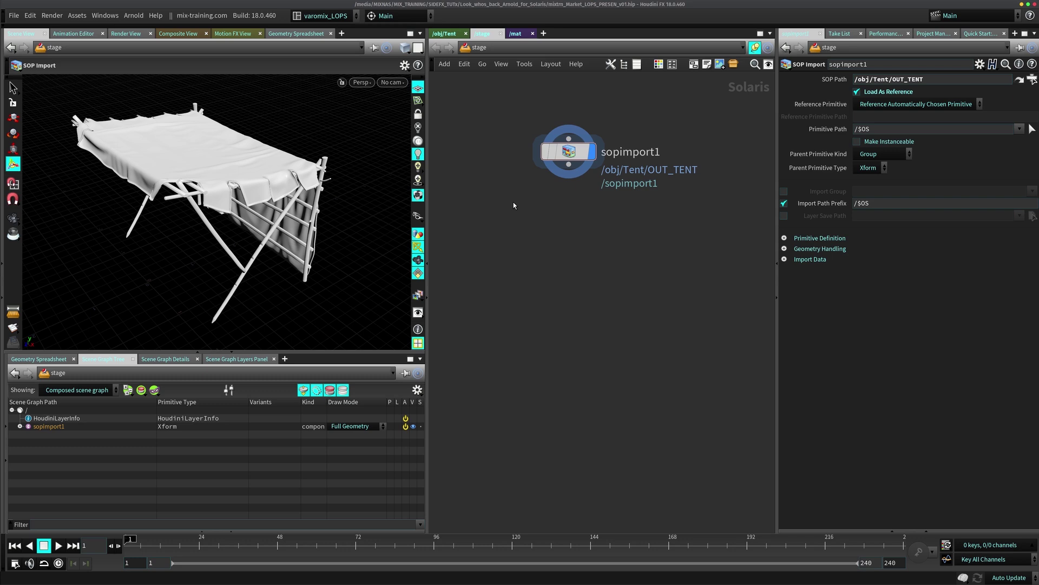
left_click(568, 164)
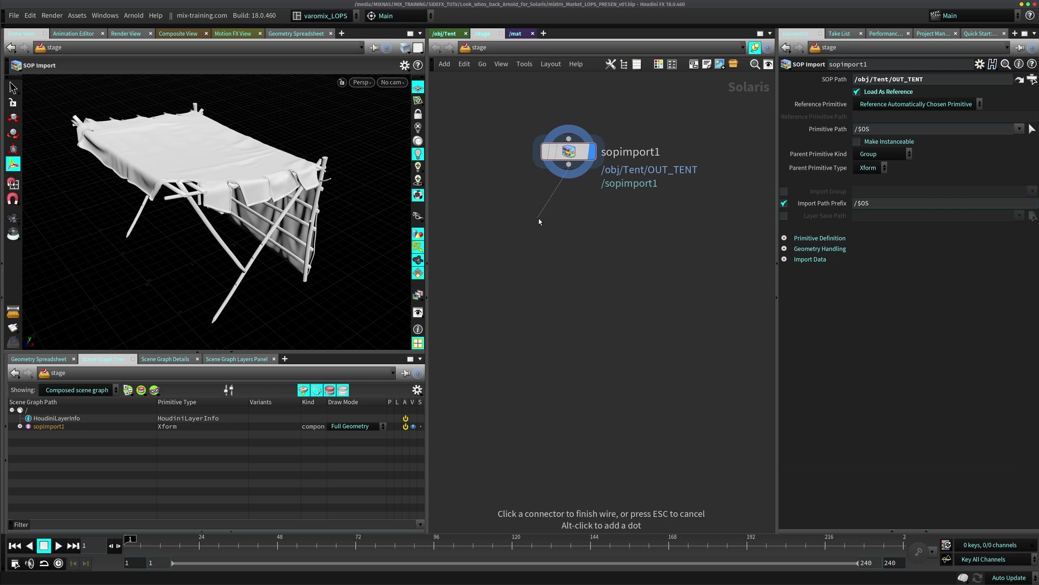
left_click(540, 221)
left_click_drag(569, 152, 576, 169)
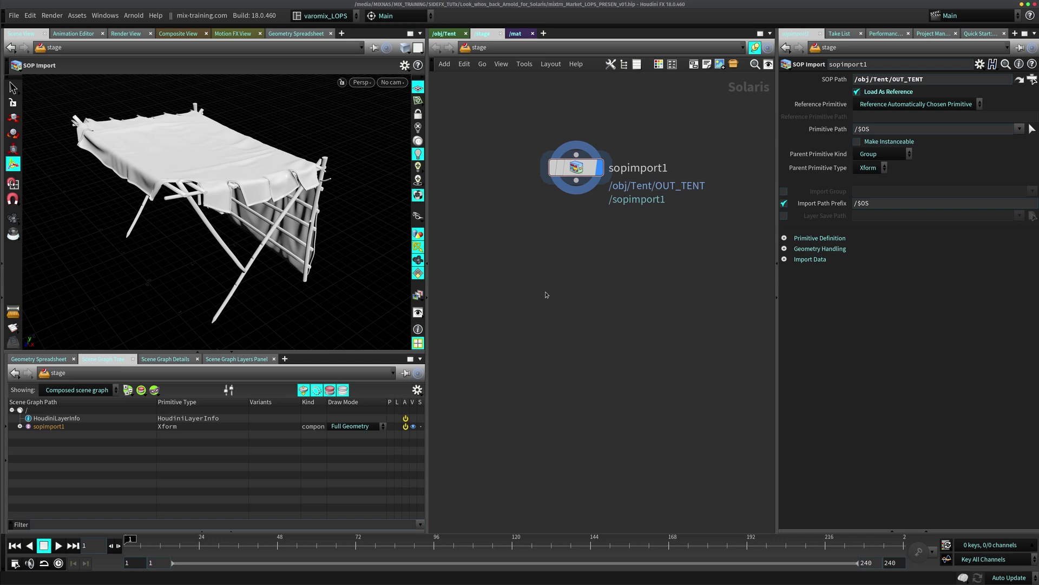
Switch to Sublime Text and remove the duplicate # from the "htoa config end" comment on line 48
key("alt+Tab")
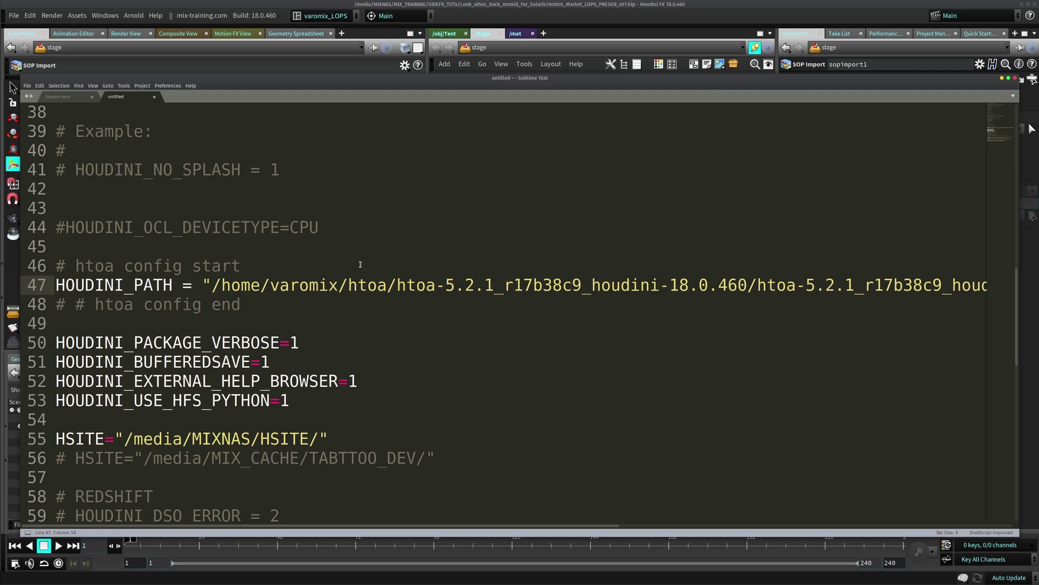
left_click_drag(240, 305, 32, 266)
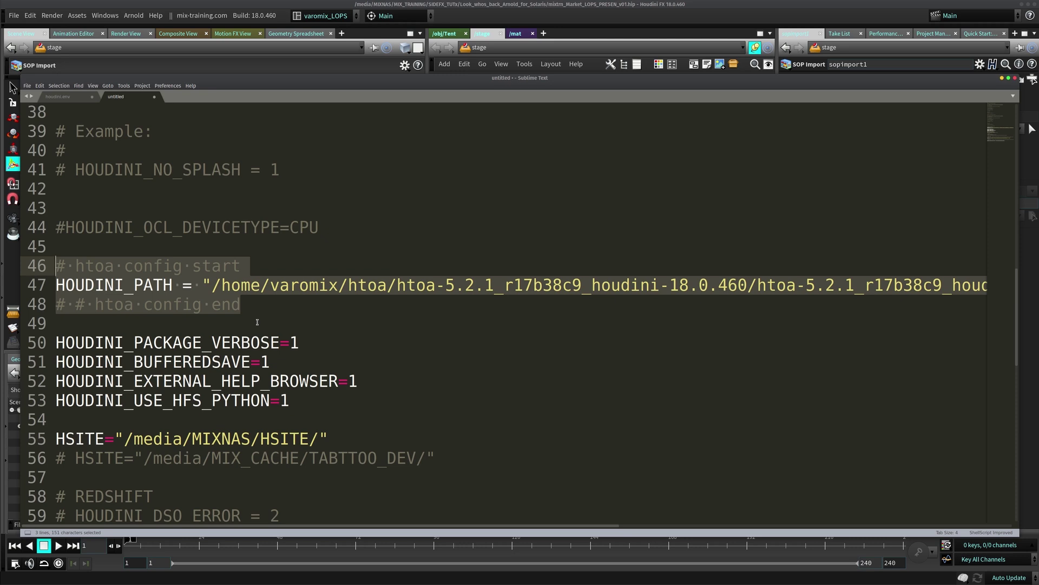
left_click(303, 304)
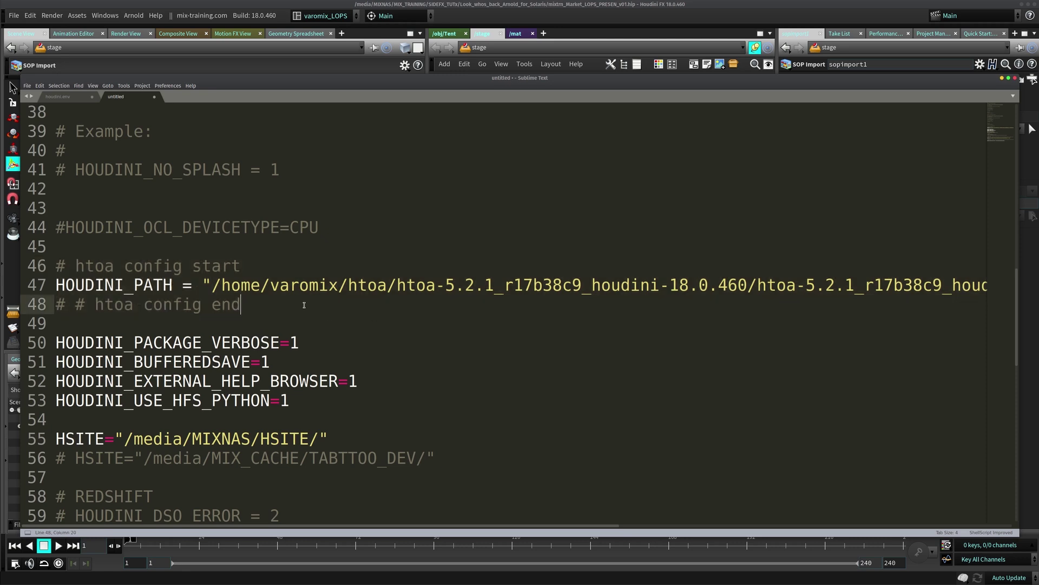
left_click(76, 305)
key("BackSpace")
key("BackSpace")
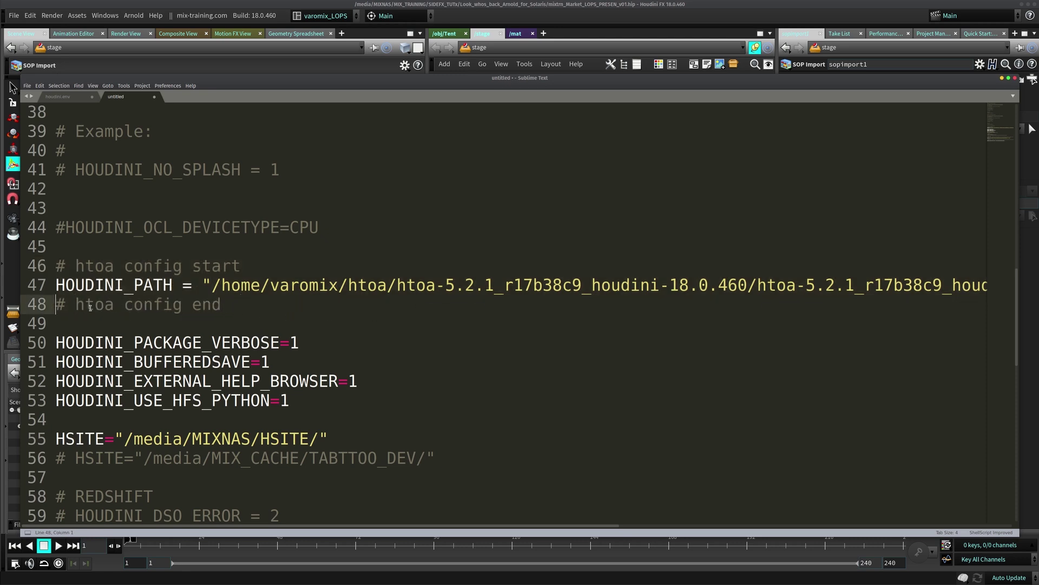
Review the HOUDINI_PATH line of the htoa config, minimize Sublime Text and return to Houdini
left_click_drag(648, 285, 733, 285)
key("shift+Home")
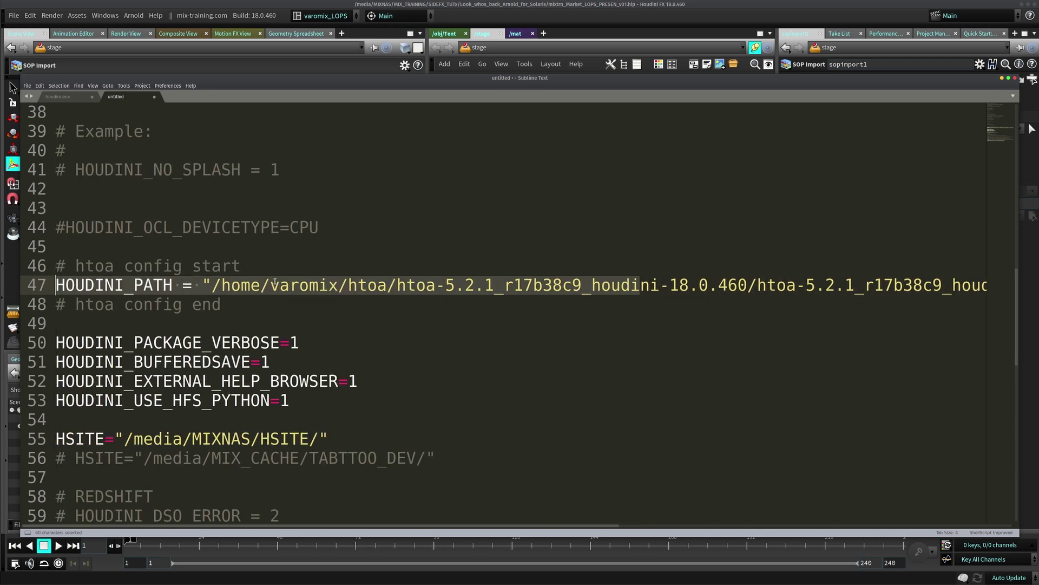
left_click(279, 284)
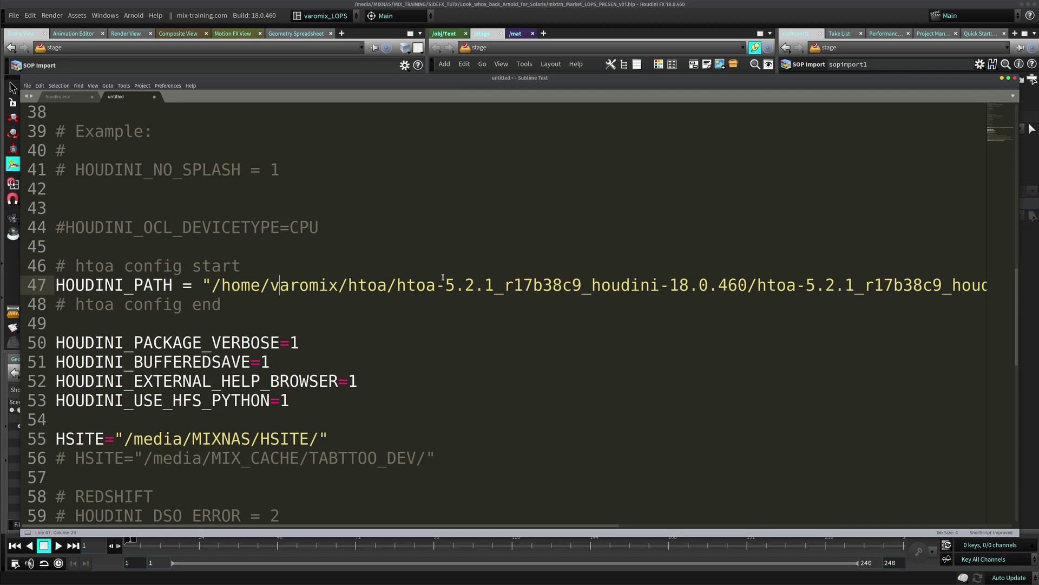
left_click(1002, 79)
key("h")
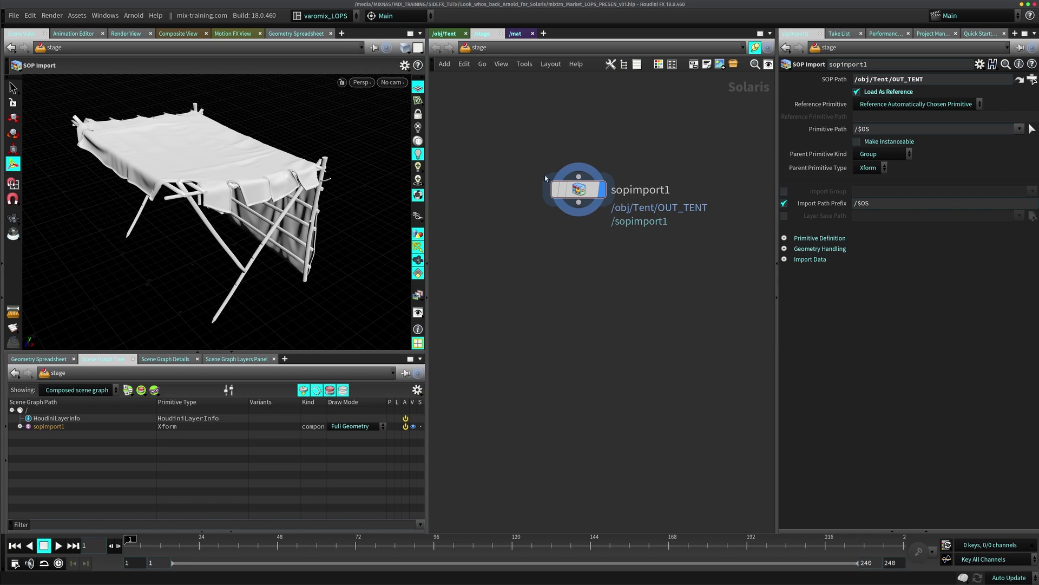
Set the stage viewport's renderer to Arnold for the tent view
left_click_drag(546, 178, 534, 144)
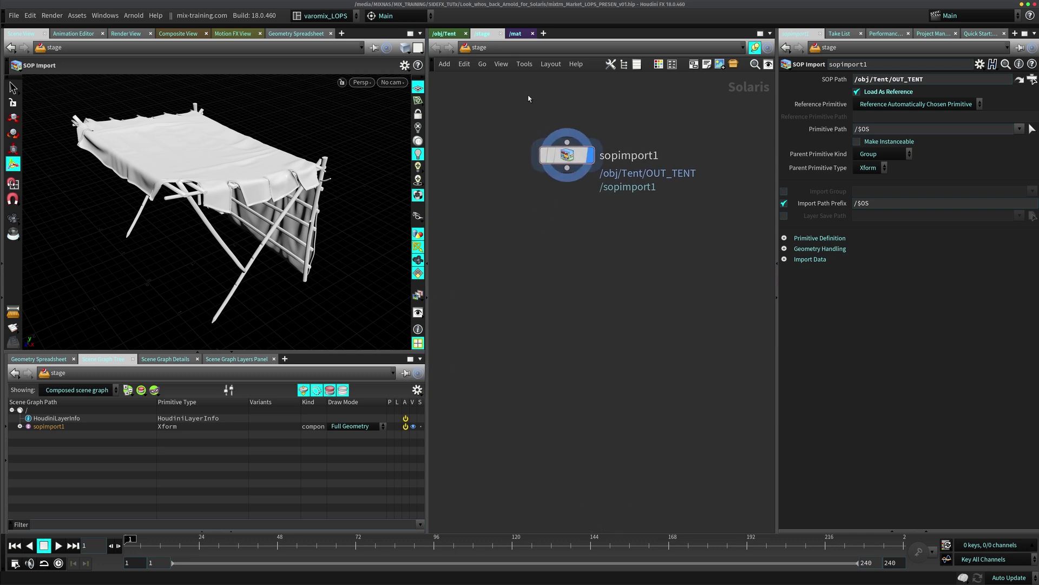
key("Escape")
left_click_drag(215, 213, 285, 199)
key("Return")
left_click(363, 83)
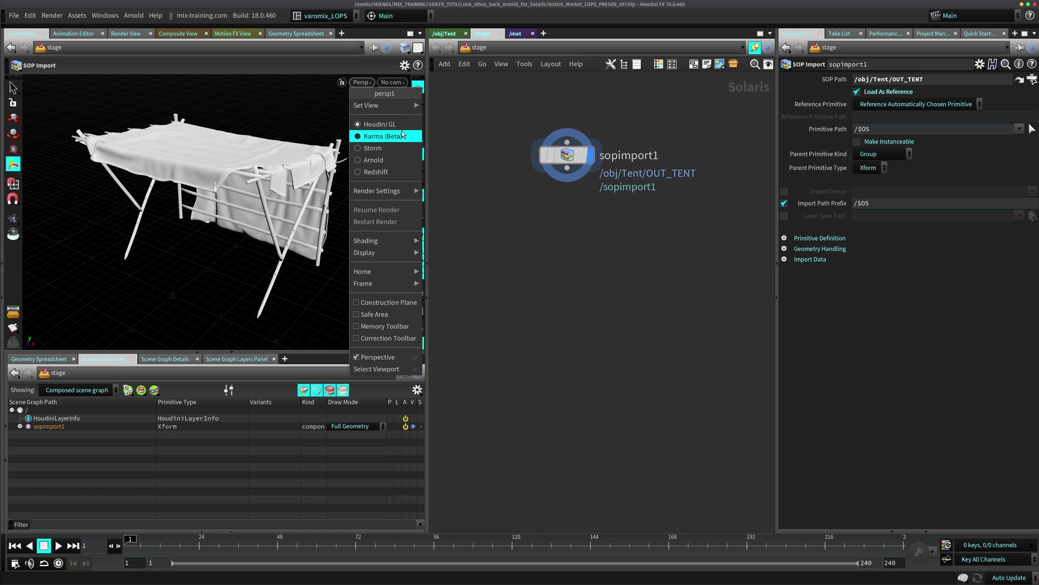
left_click(389, 160)
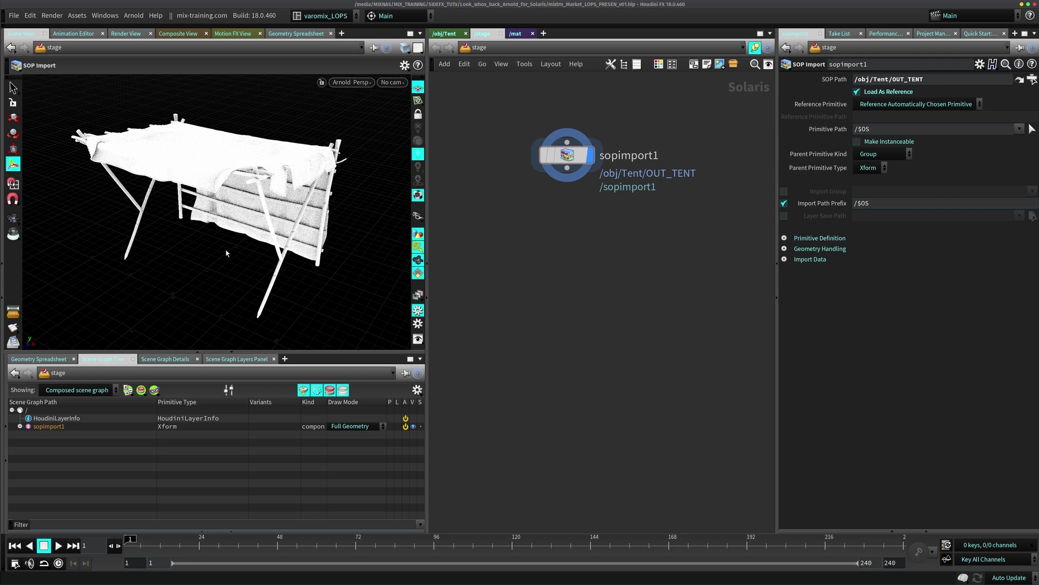
Examine the tent's Arnold preview in the stage viewport from several angles and distances
key("Escape")
left_click_drag(225, 214, 140, 247)
mouse_move(271, 206)
left_mouse_down()
mouse_move(360, 170)
mouse_move(182, 235)
left_mouse_up()
scroll(181, 234, "up", 5)
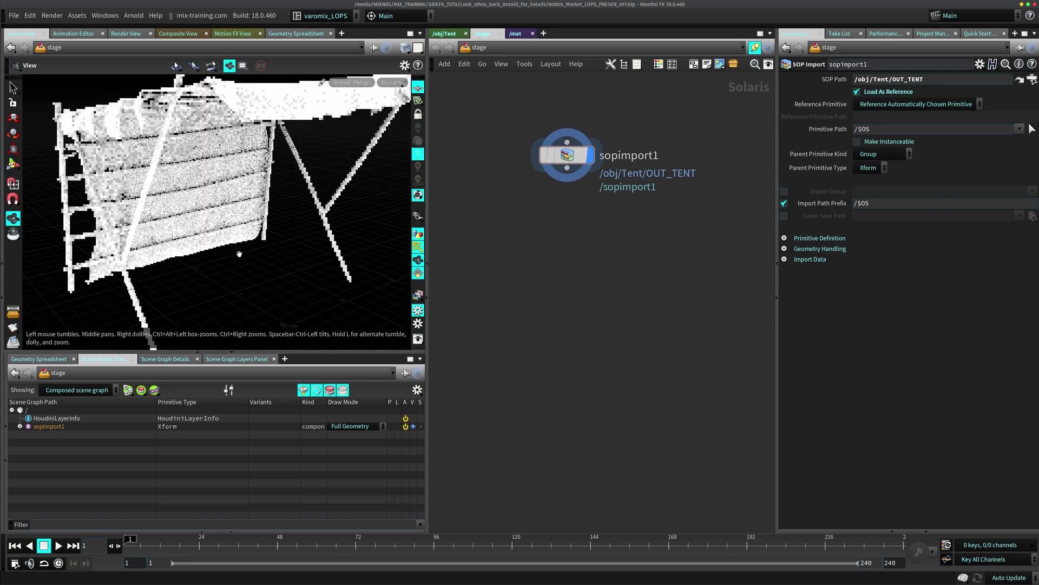
key("Return")
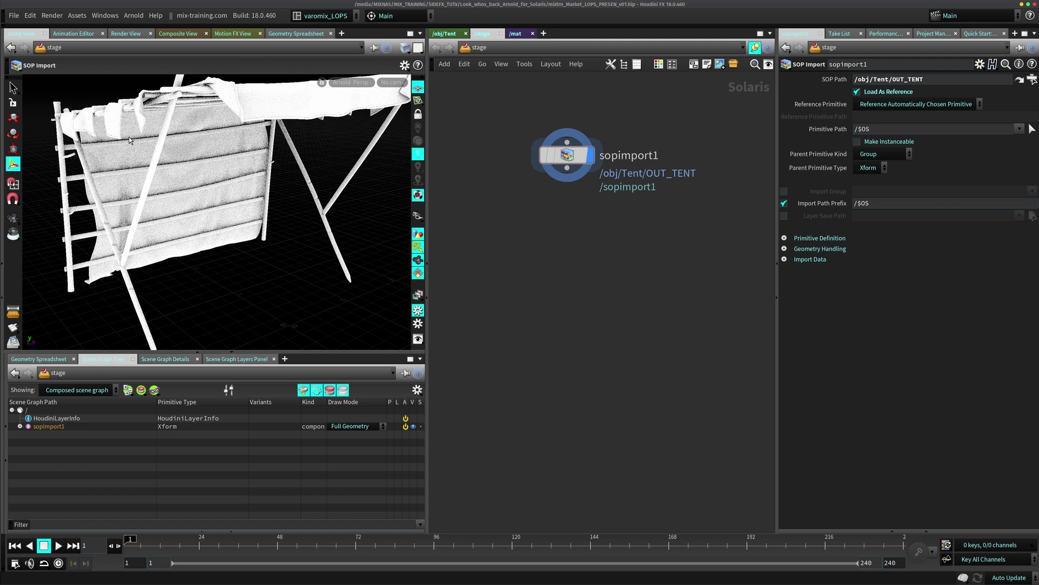
key("Escape")
left_click_drag(244, 184, 218, 256)
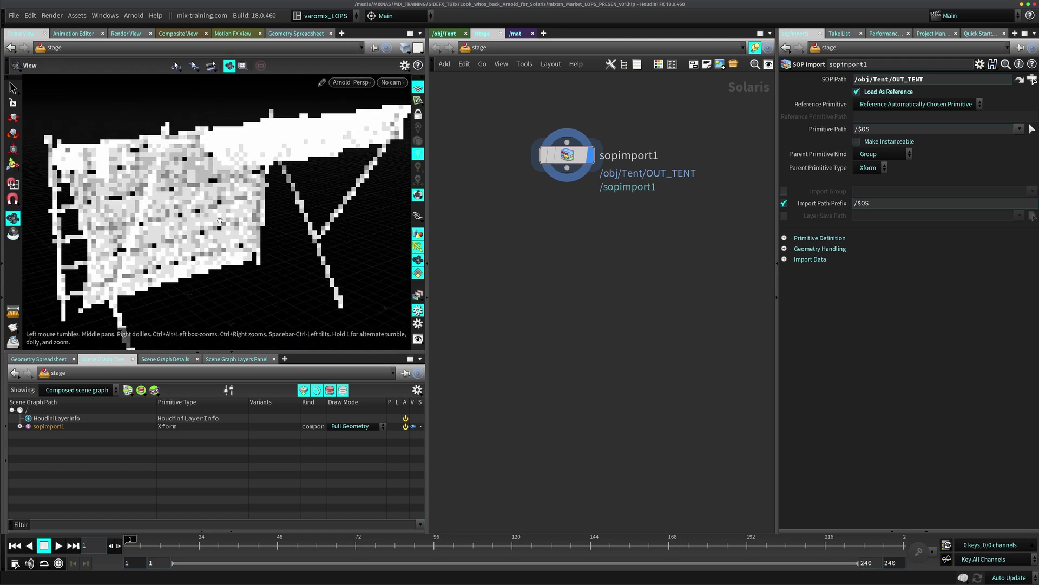
scroll(218, 256, "up", 5)
scroll(218, 256, "down", 10)
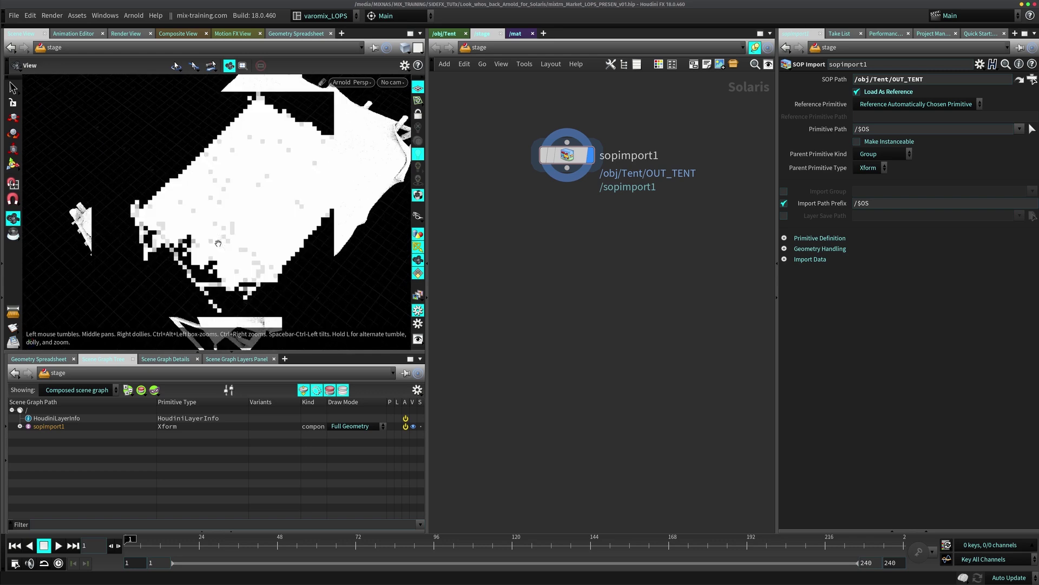
left_click_drag(218, 256, 227, 198)
key("Return")
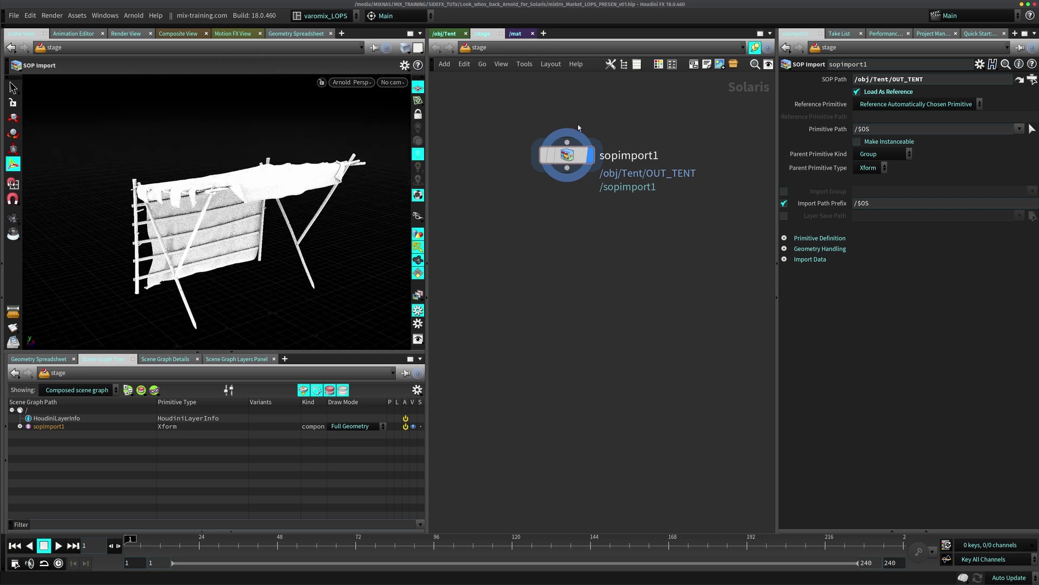
key("Escape")
left_click_drag(203, 230, 221, 223)
key("Return")
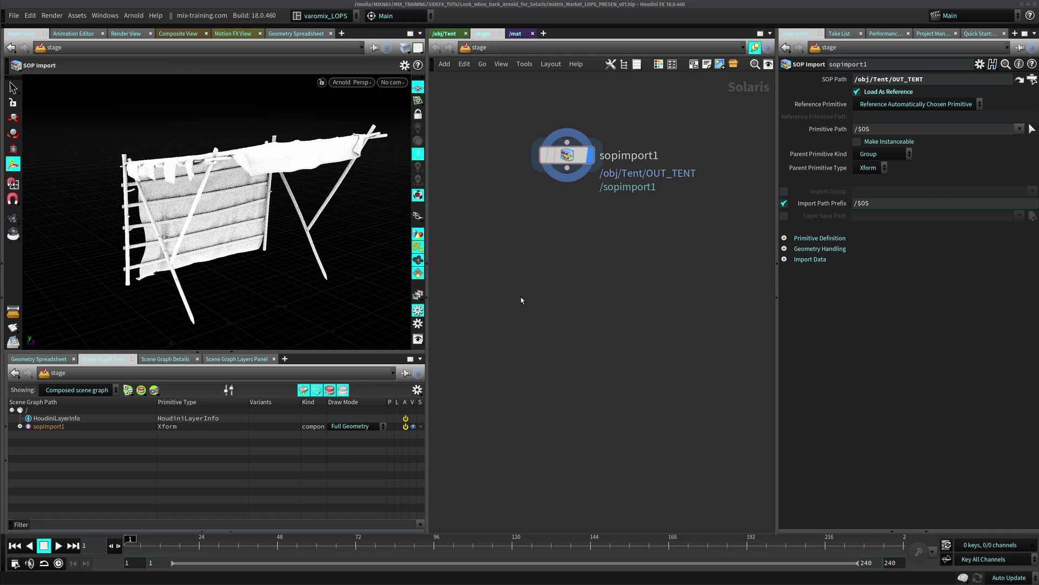
Switch the stage viewport from Arnold back to its standard non-Arnold renderer
left_click(337, 84)
left_click(353, 119)
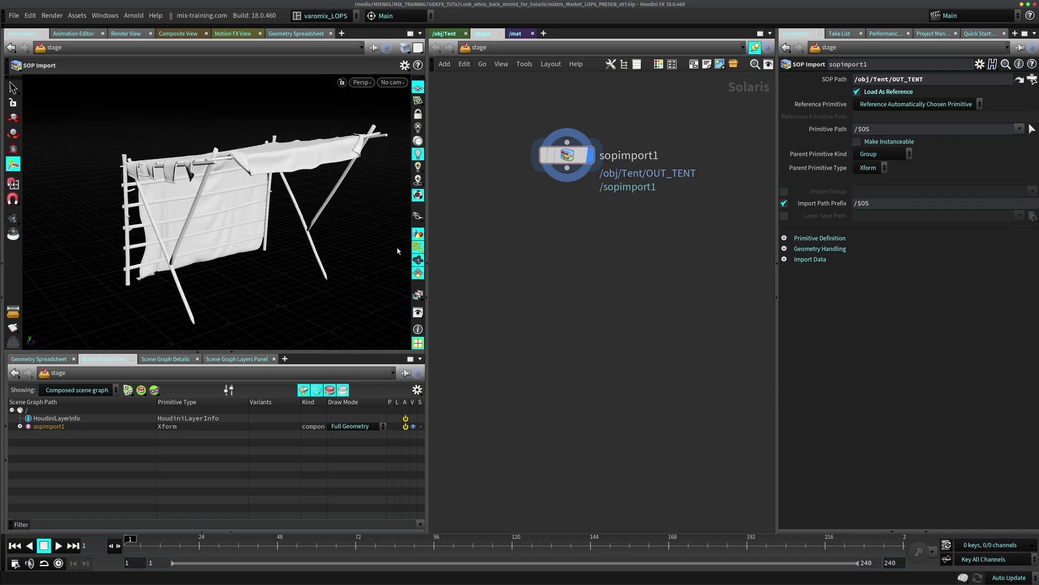
mouse_move(570, 155)
left_mouse_down()
mouse_move(546, 152)
mouse_move(570, 150)
left_mouse_up()
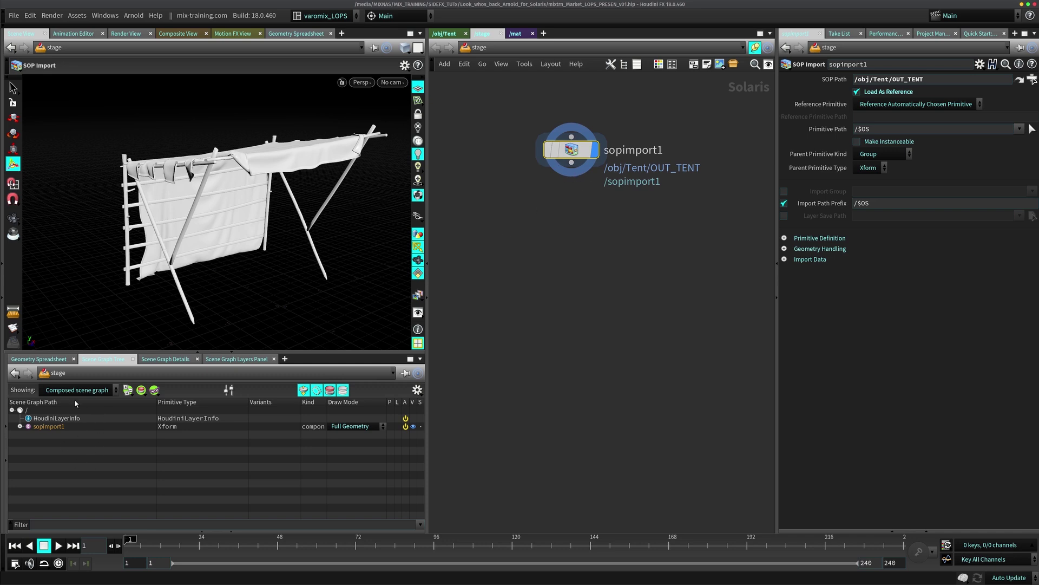
Inspect the sopimport1 hierarchy in the scene graph, including its mesh_0 child and the Kind values
left_click(19, 426)
left_click(61, 427)
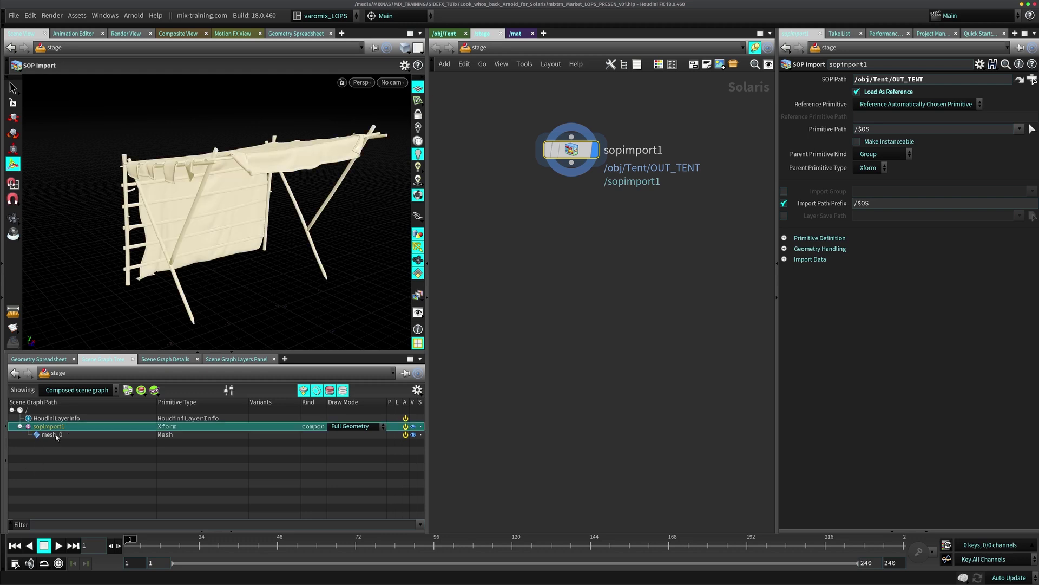
left_click(81, 434)
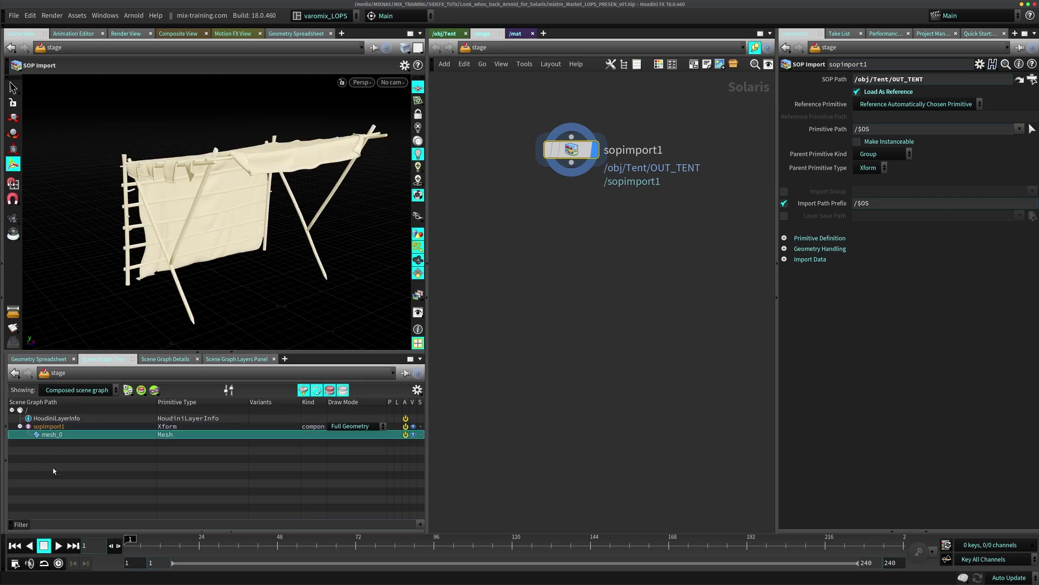
left_click(83, 426)
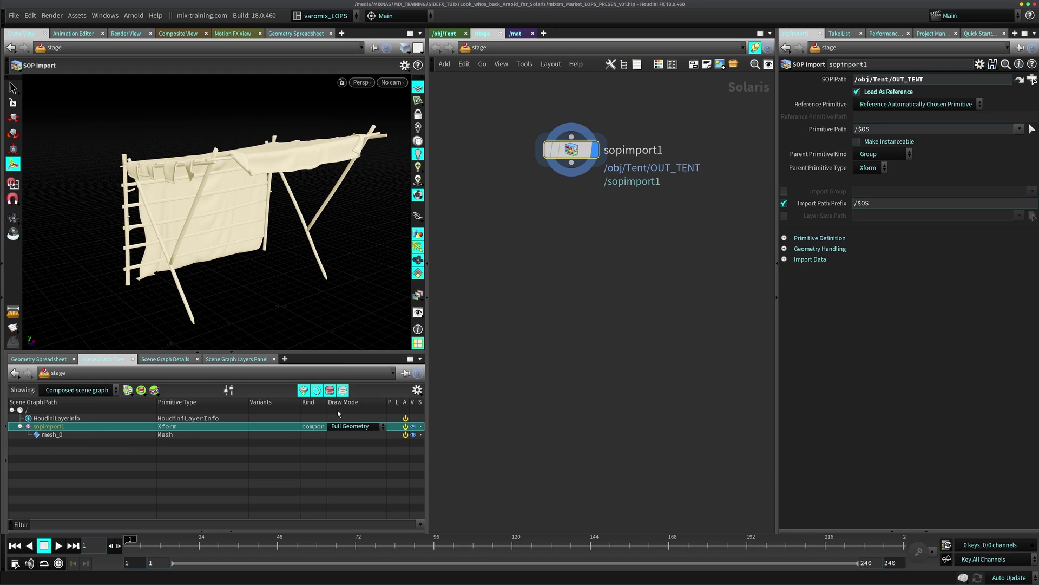
mouse_move(326, 402)
left_mouse_down()
mouse_move(380, 402)
mouse_move(347, 404)
left_mouse_up()
left_click(54, 437)
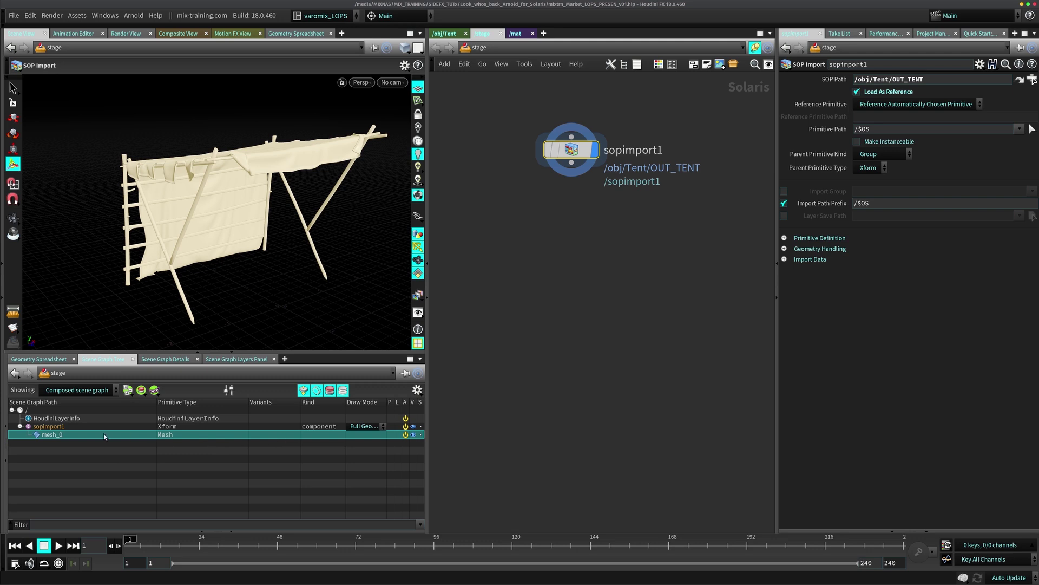
left_click(60, 426)
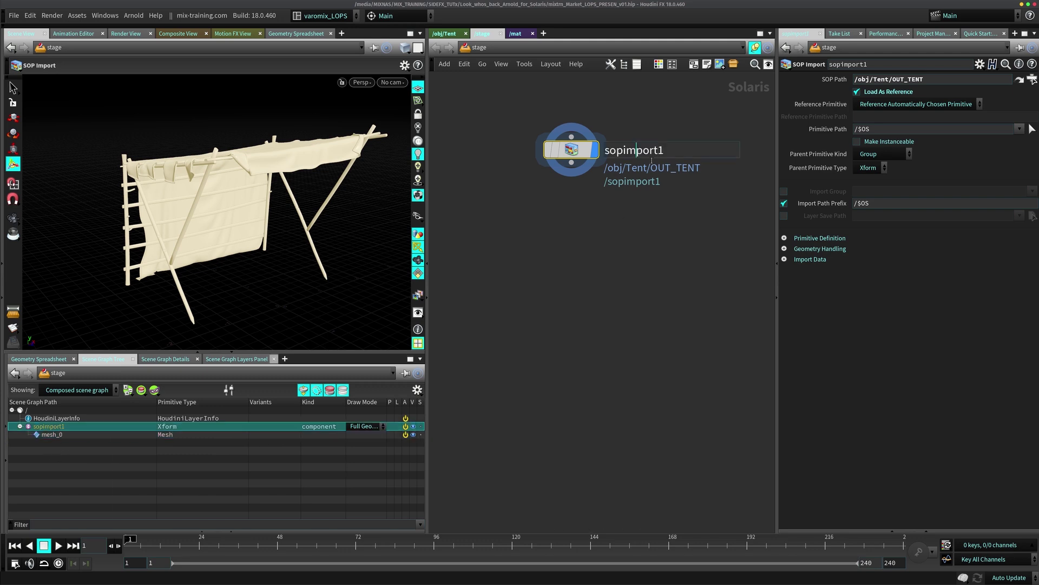
Rename the sopimport1 node to Tent and select its primitive in the scene graph
double_click(637, 150)
key("ctrl+a")
type("Tent")
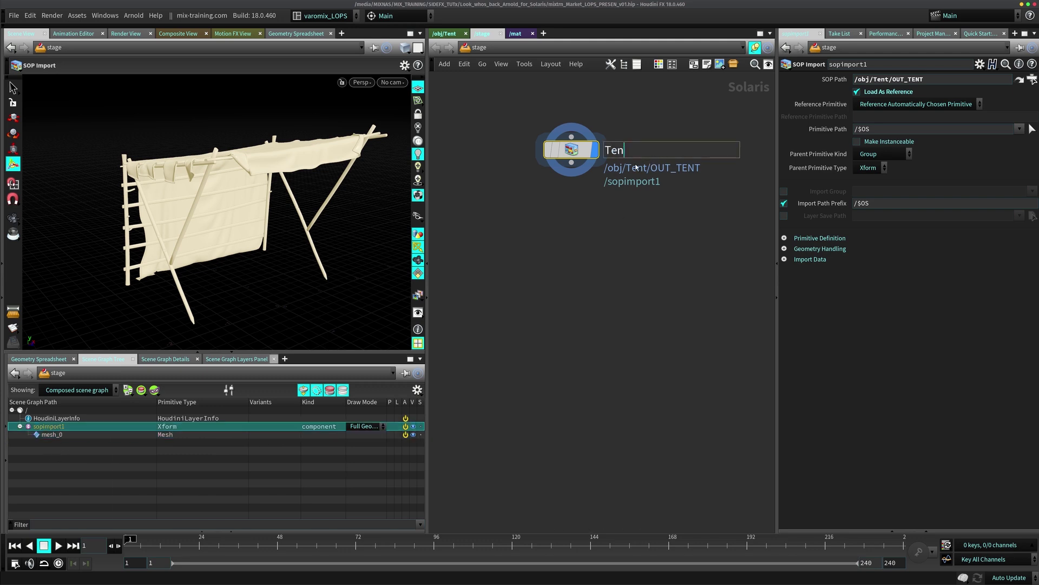
key("Return")
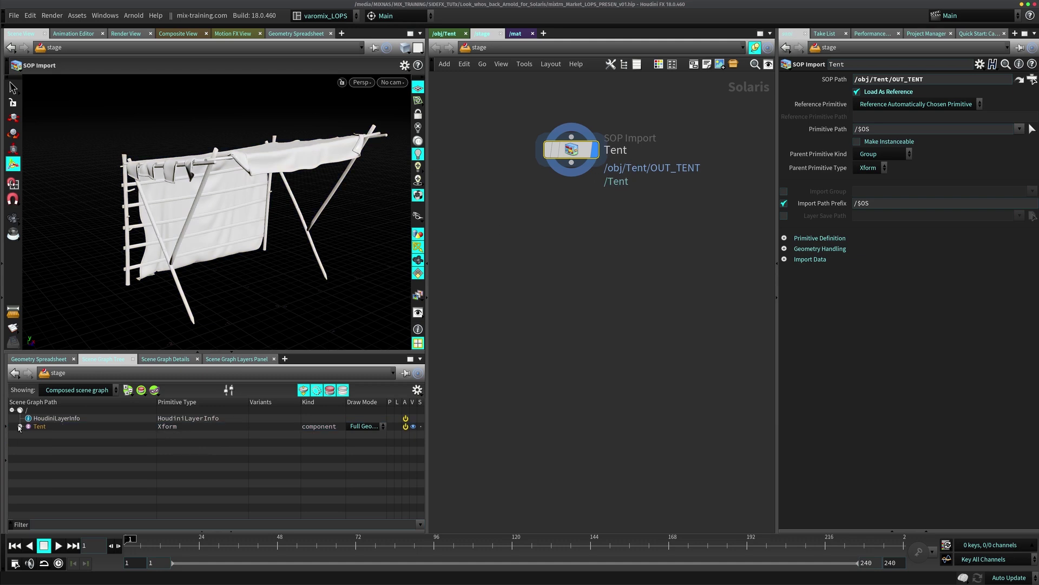
left_click(53, 427)
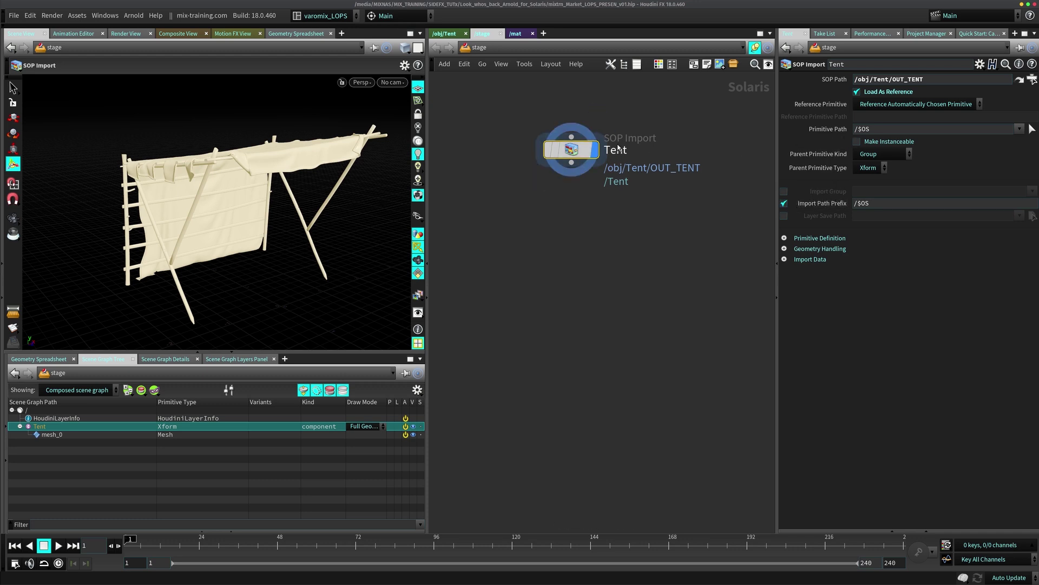
Set the Tent import's Primitive Path to /Geom/$OS and expand the Geom group in the scene graph
left_click(881, 130)
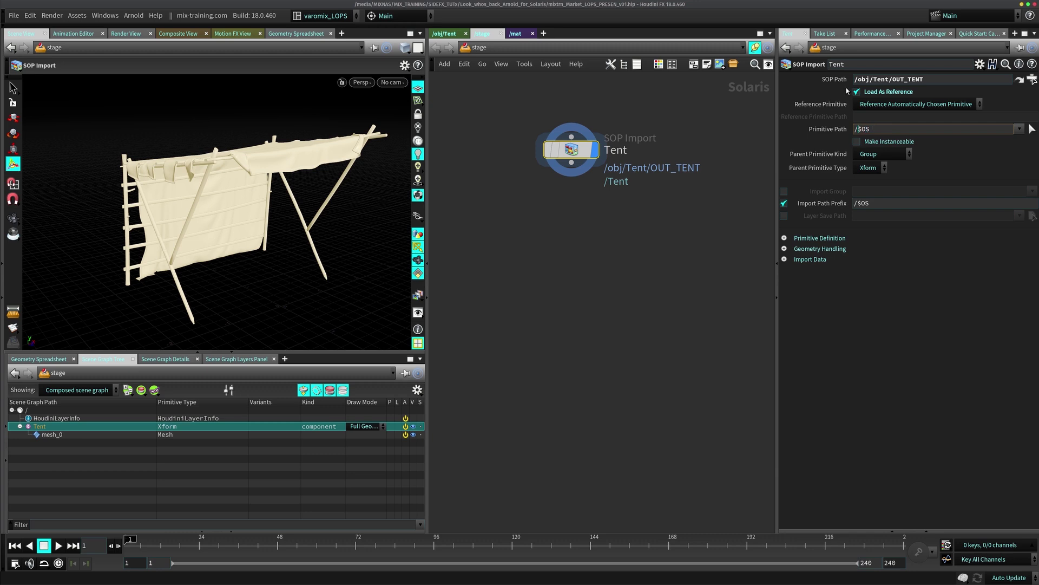
type("Geom/")
key("Return")
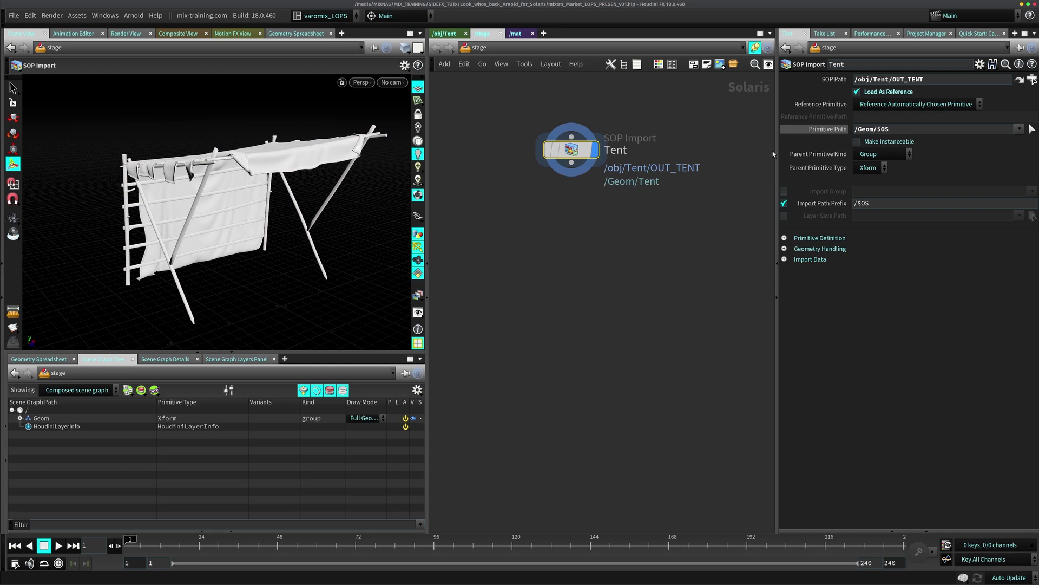
left_click(20, 418)
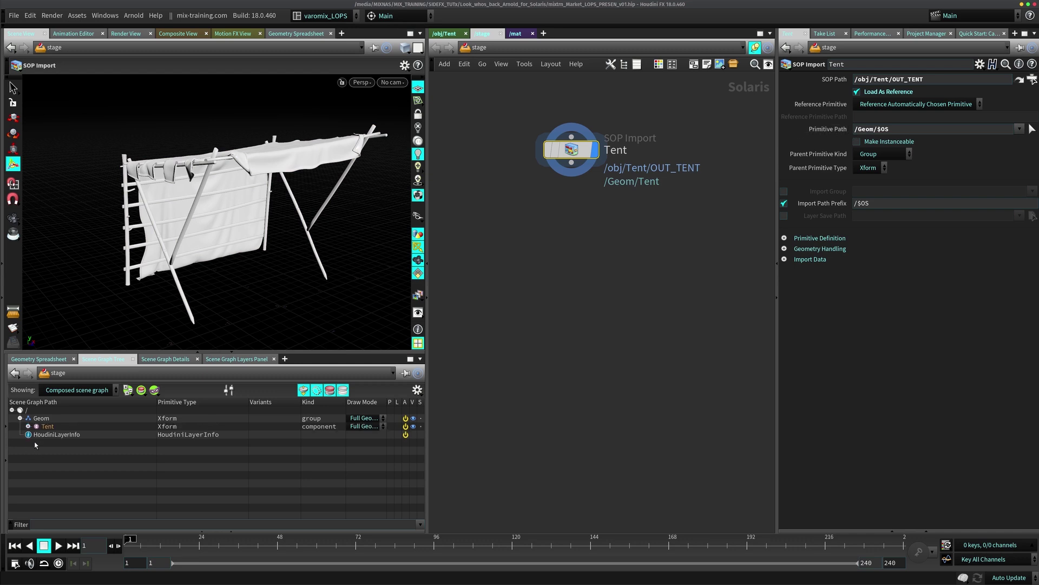
left_click(16, 418)
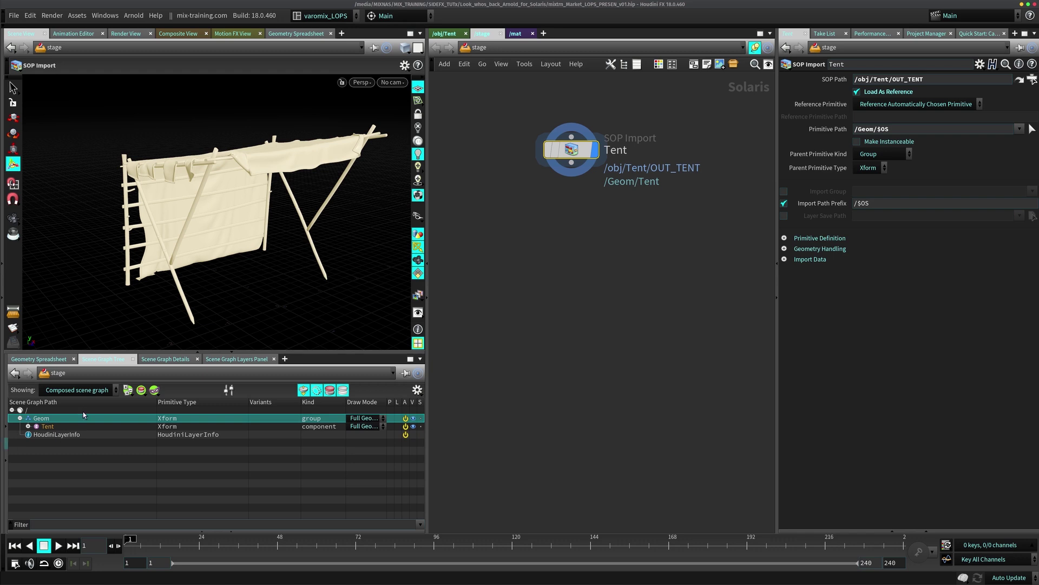
left_click_drag(577, 164, 582, 172)
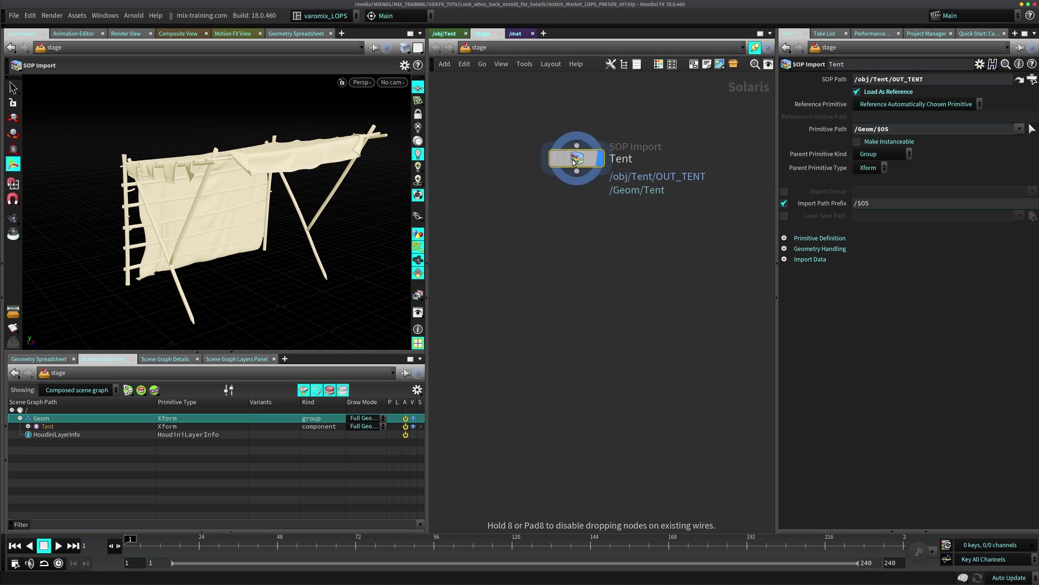
double_click(868, 129)
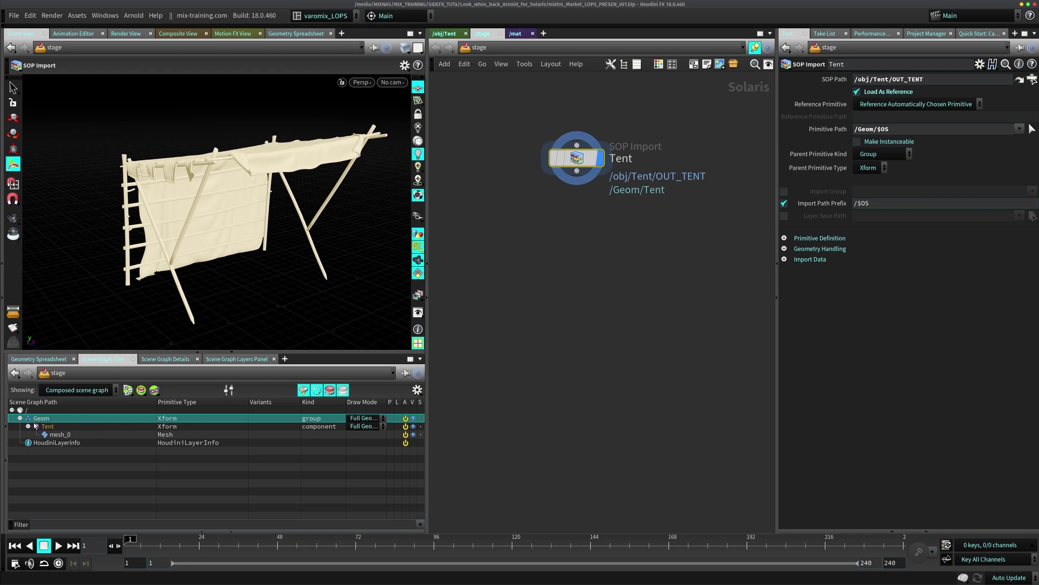
left_click(518, 300)
middle_click_drag(543, 224, 546, 206)
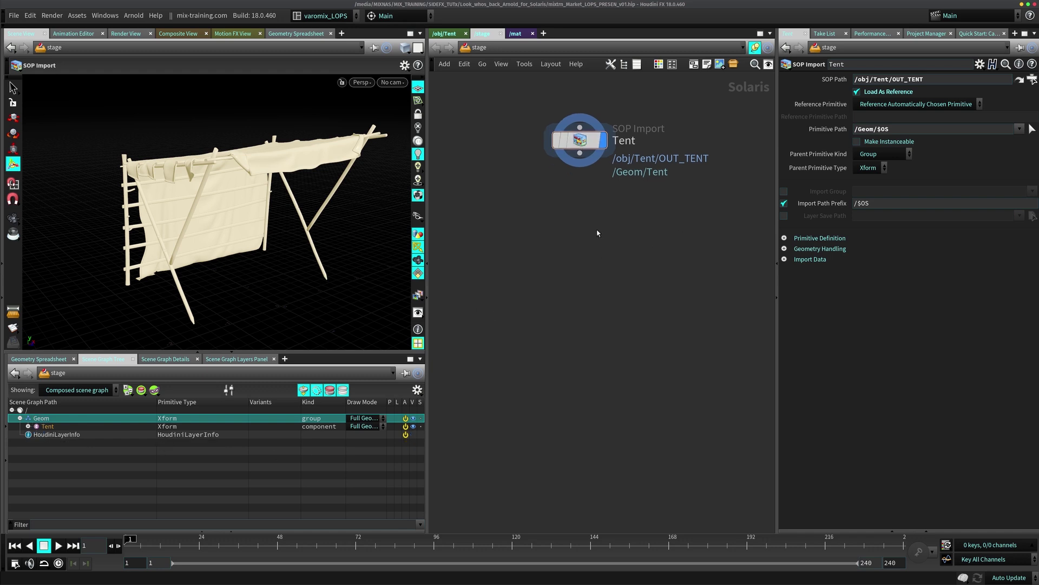
middle_click_drag(601, 241, 603, 264)
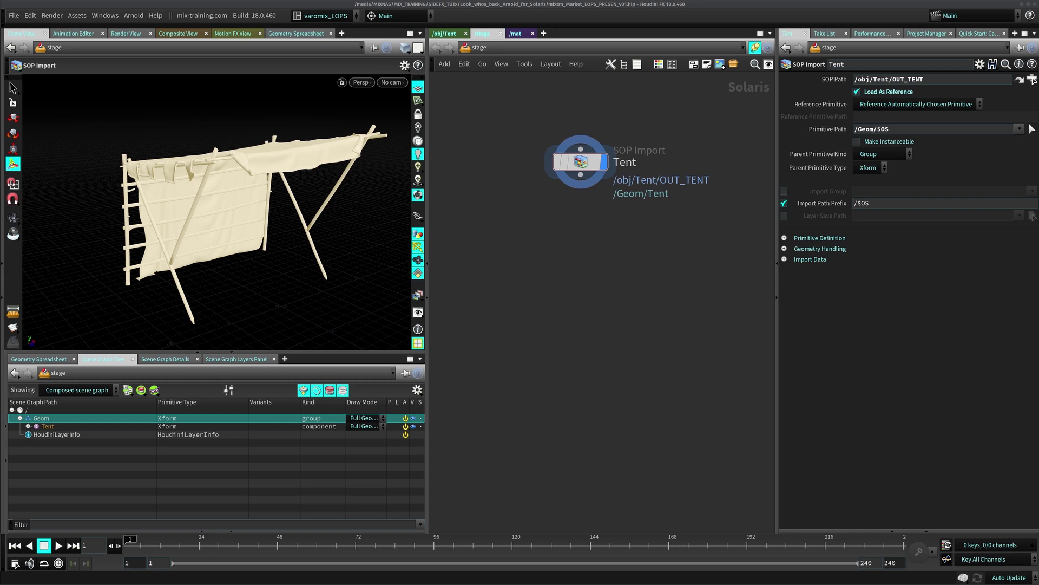
left_click_drag(579, 165, 568, 169)
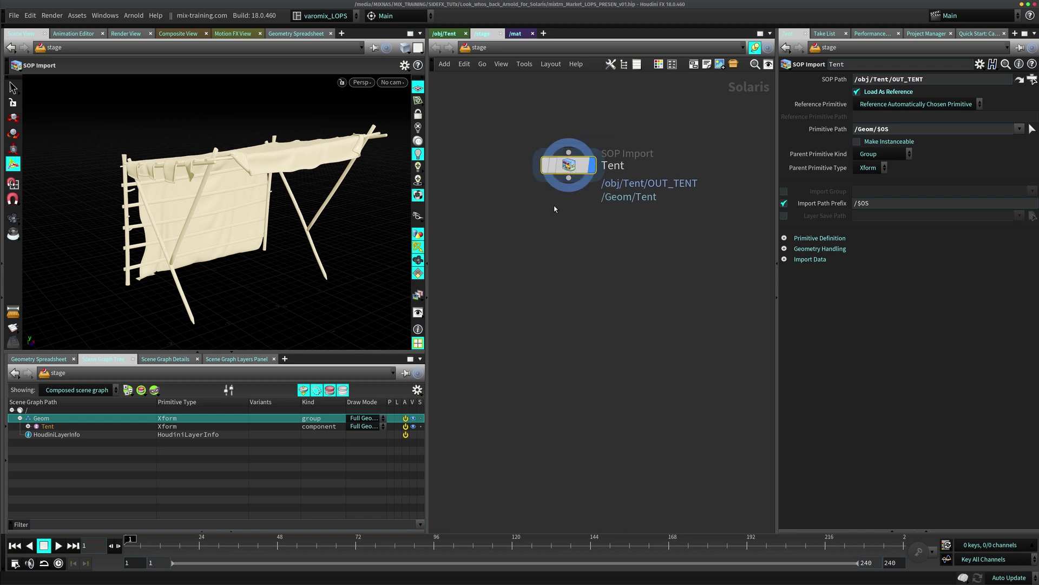
left_click(568, 209)
Select the mesh_0 primitive under Geom/Tent and look at the tent from above in the viewport
left_click(29, 426)
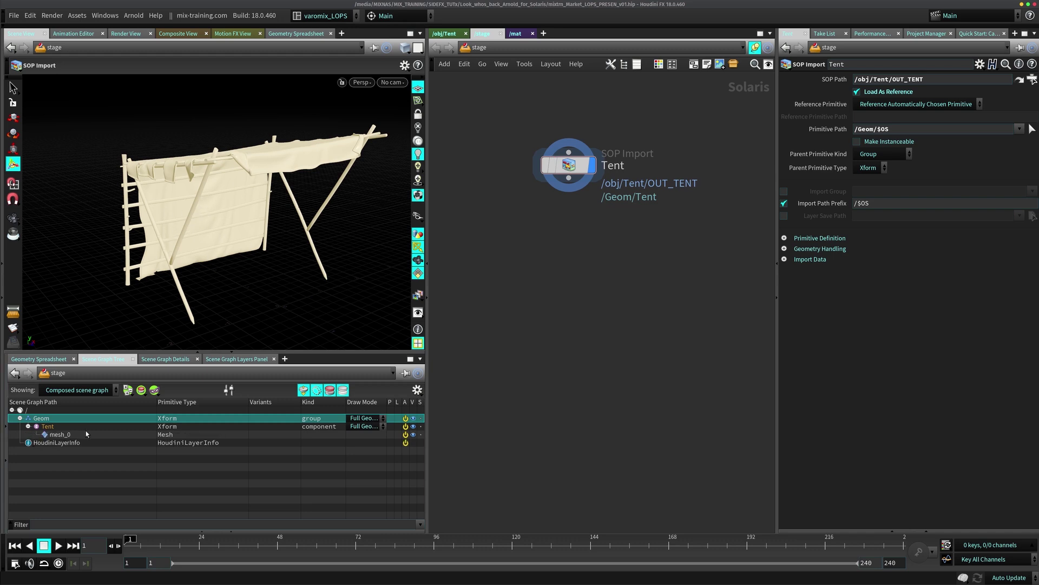
left_click(73, 434)
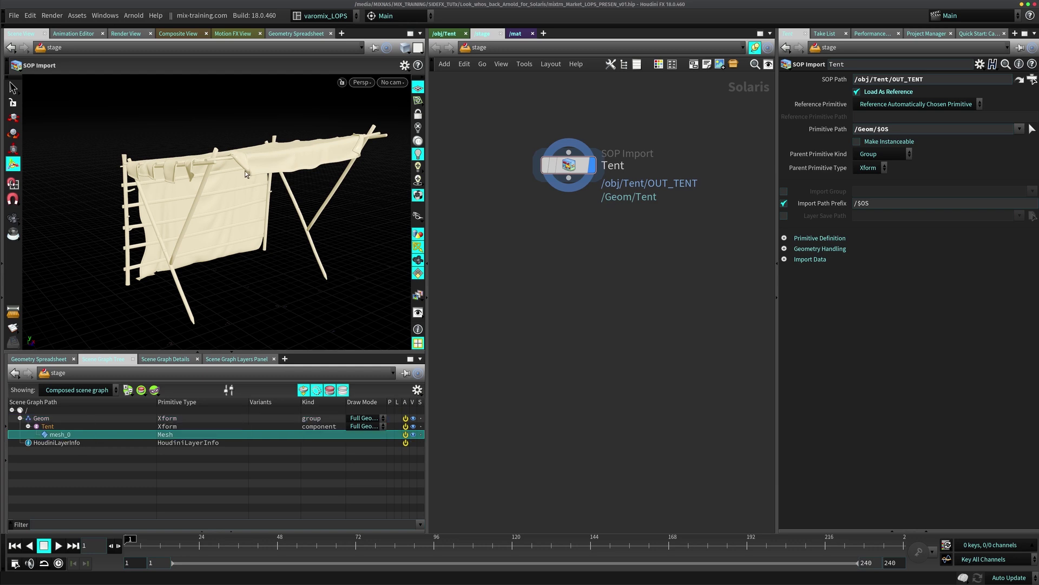
key("Escape")
left_click_drag(195, 206, 238, 218)
key("Return")
Go to the /obj/Tent network, space out its two nodes, display file1 and check its node information
left_click(445, 34)
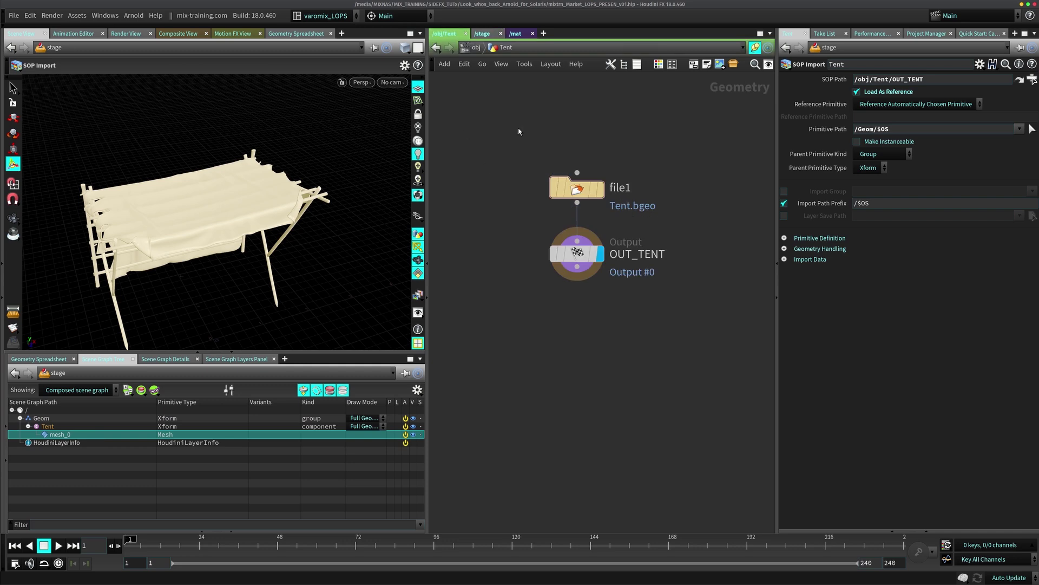
left_click_drag(577, 188, 569, 101)
left_click_drag(565, 223, 569, 253)
left_click(593, 102)
middle_click(569, 110)
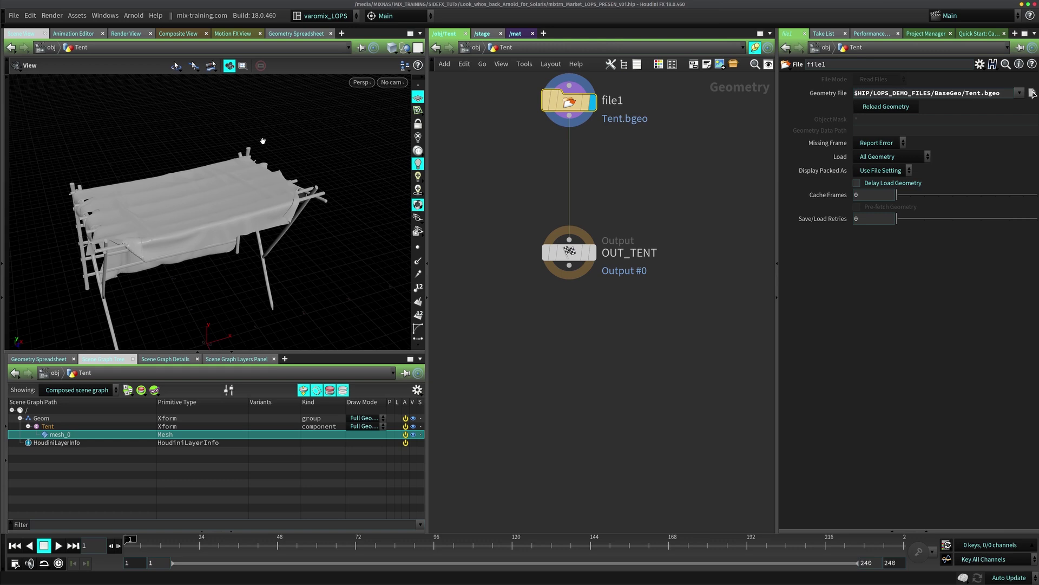
Inspect the Supports and Tent groups of the file1 geometry using group selection in the viewport
key("s")
key("9")
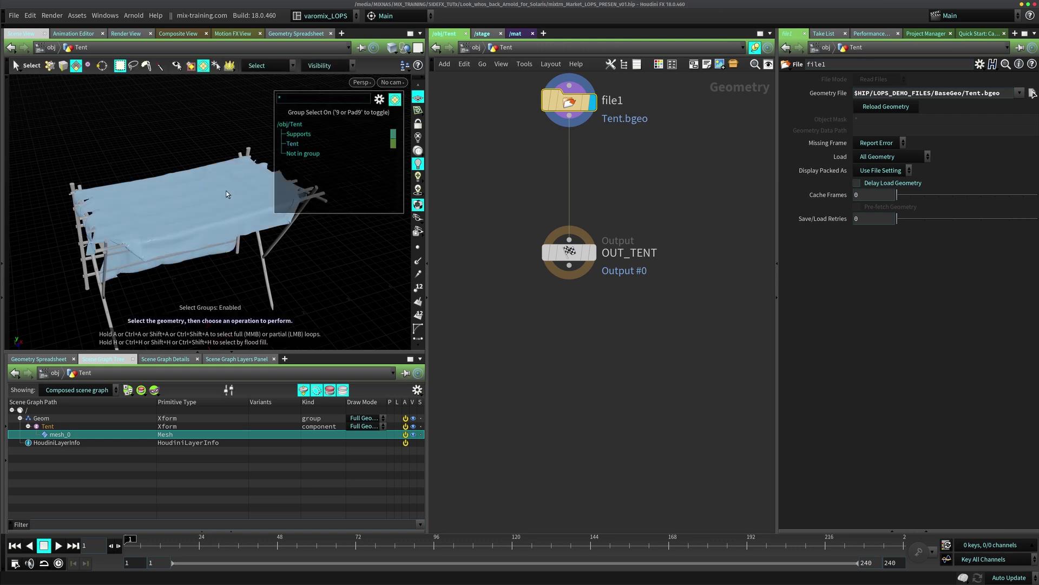
left_click(296, 144)
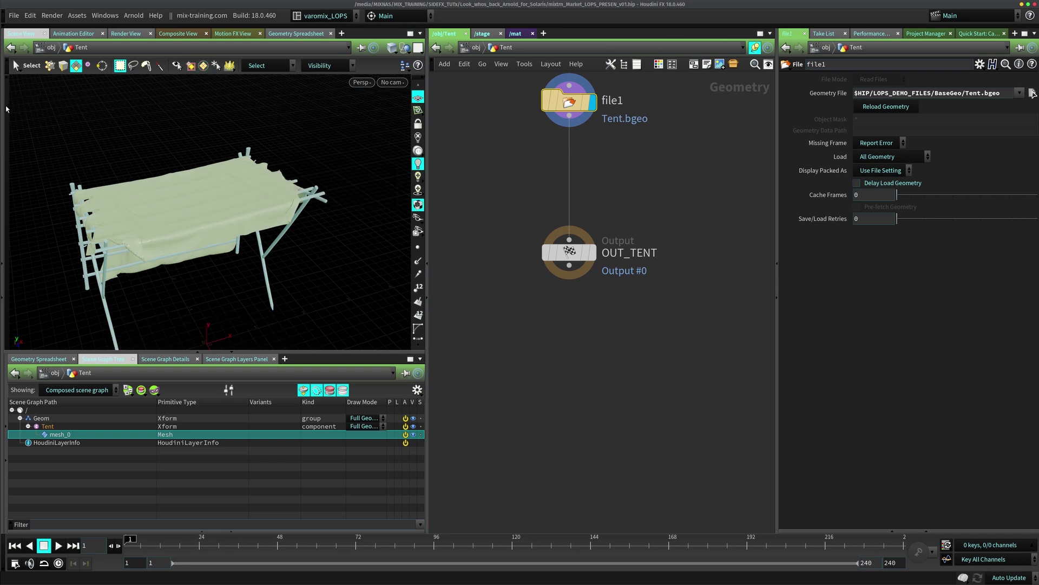
left_click(25, 111)
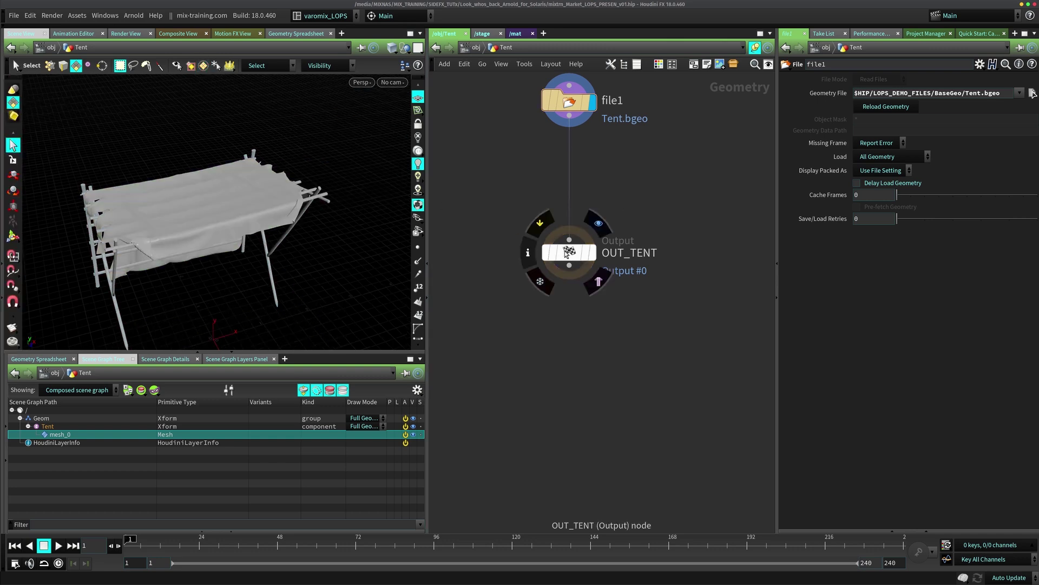
Space out the file1 and OUT_TENT nodes and insert an Attribute Create node between them
left_click_drag(569, 252, 569, 244)
left_click_drag(554, 105, 554, 106)
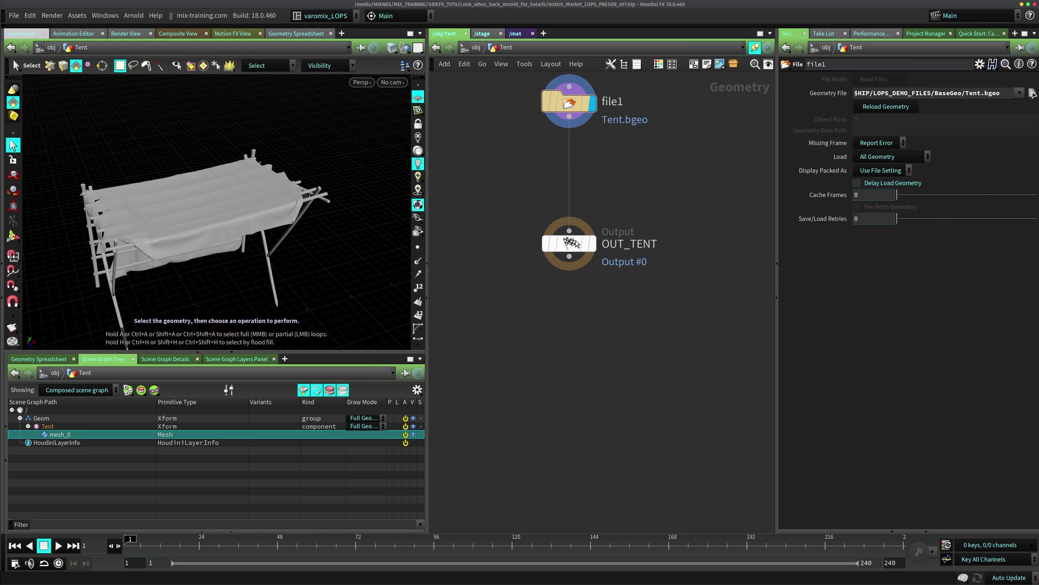
left_click_drag(568, 242, 569, 277)
left_click(563, 137)
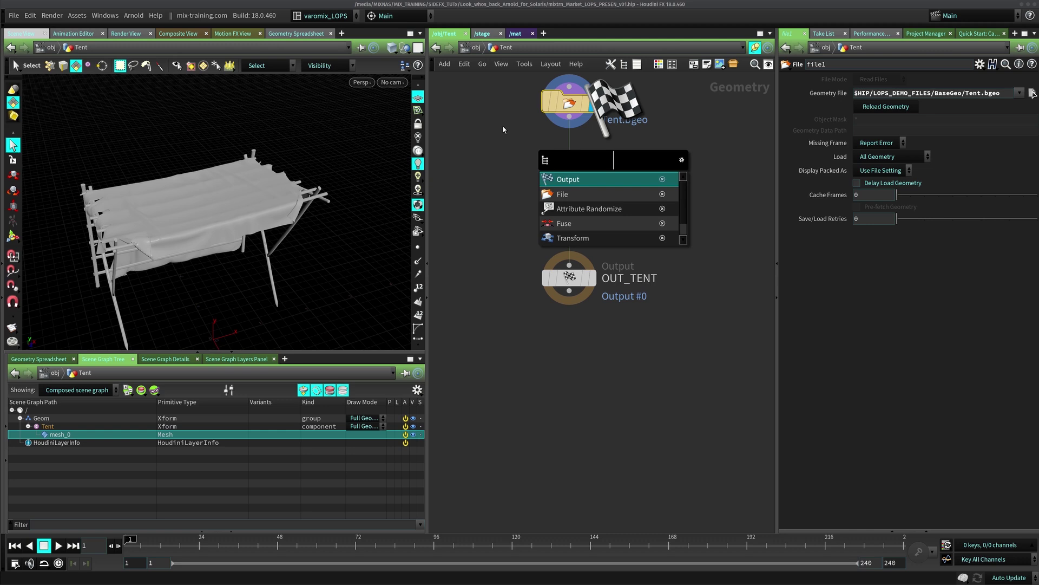
type("atyt")
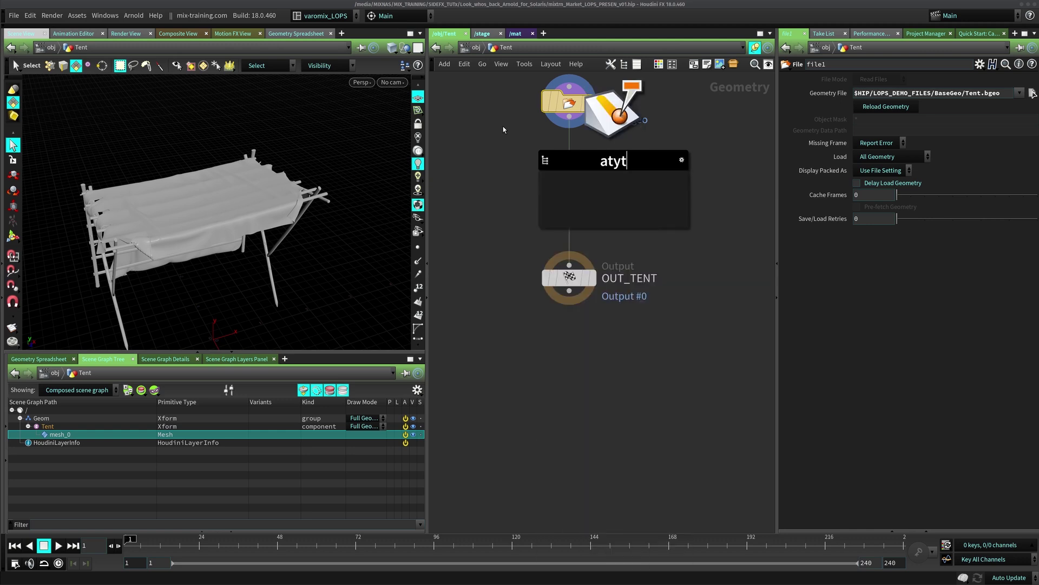
key("BackSpace")
key("BackSpace")
type("r")
key("BackSpace")
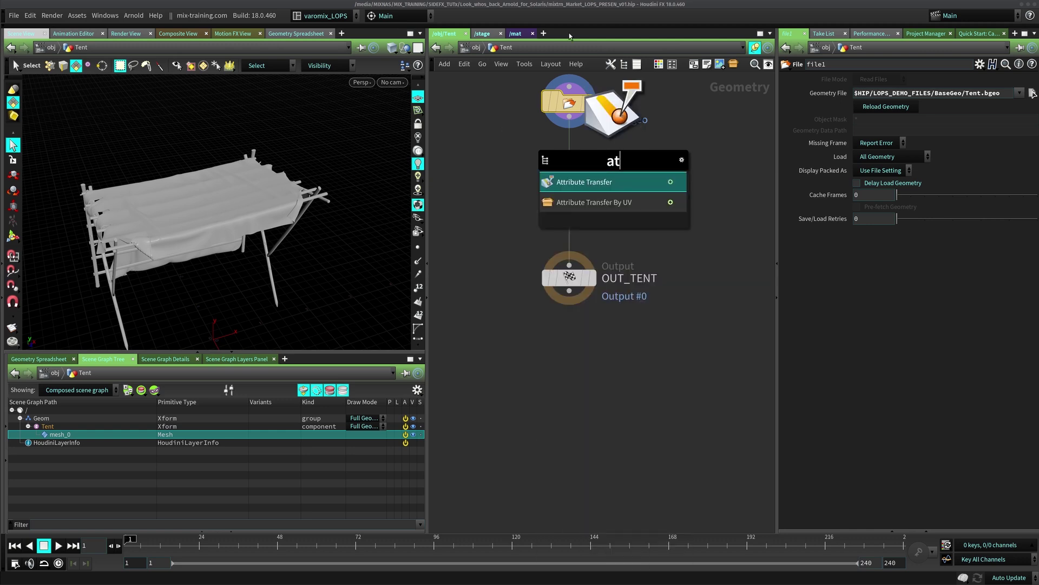
type("t")
left_click(582, 262)
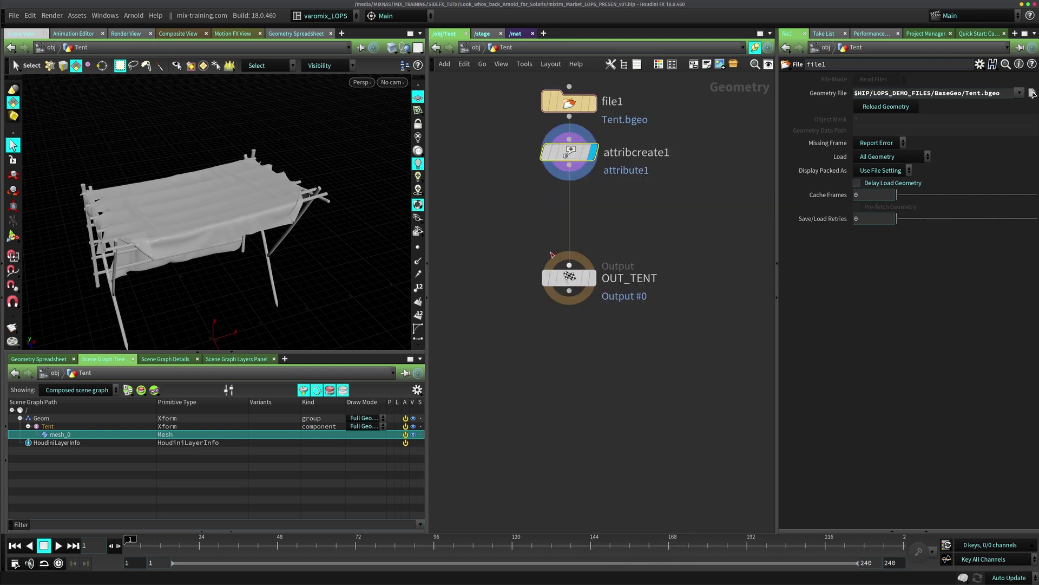
Name the Attribute Create node's attribute name, with class Primitive and type String
double_click(926, 132)
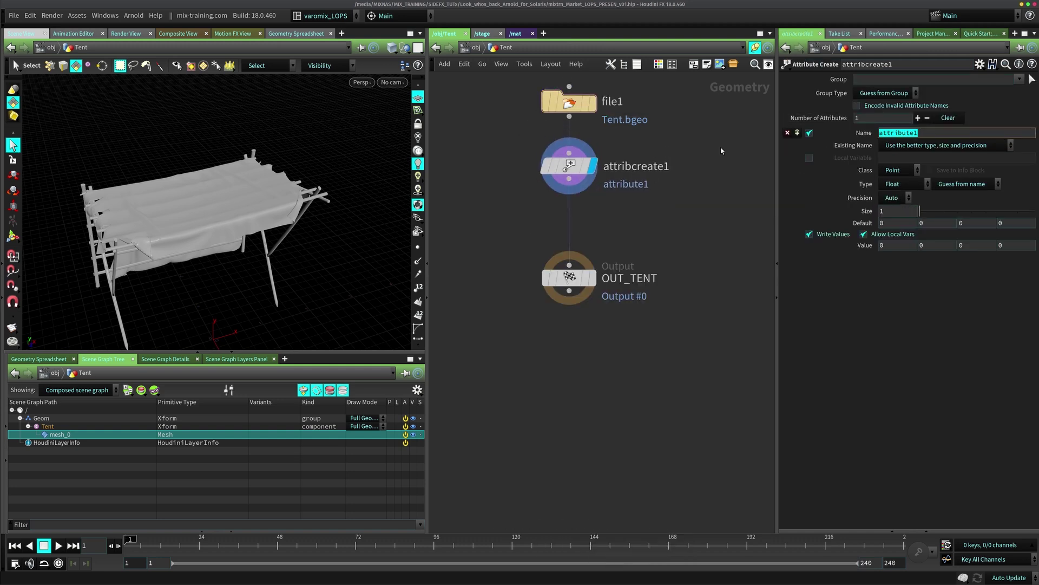
type("name")
key("Return")
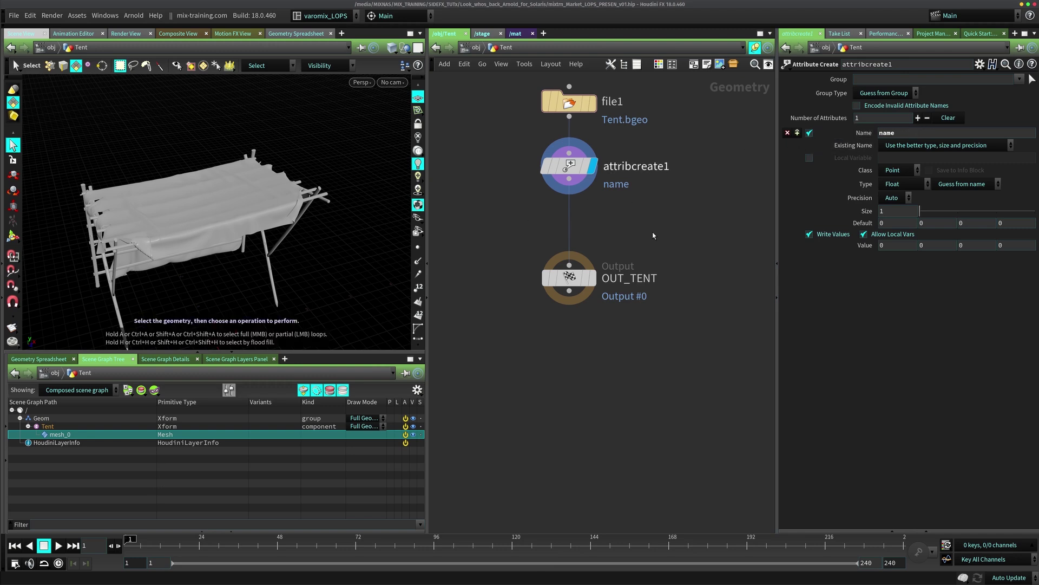
left_click(896, 170)
left_click(897, 198)
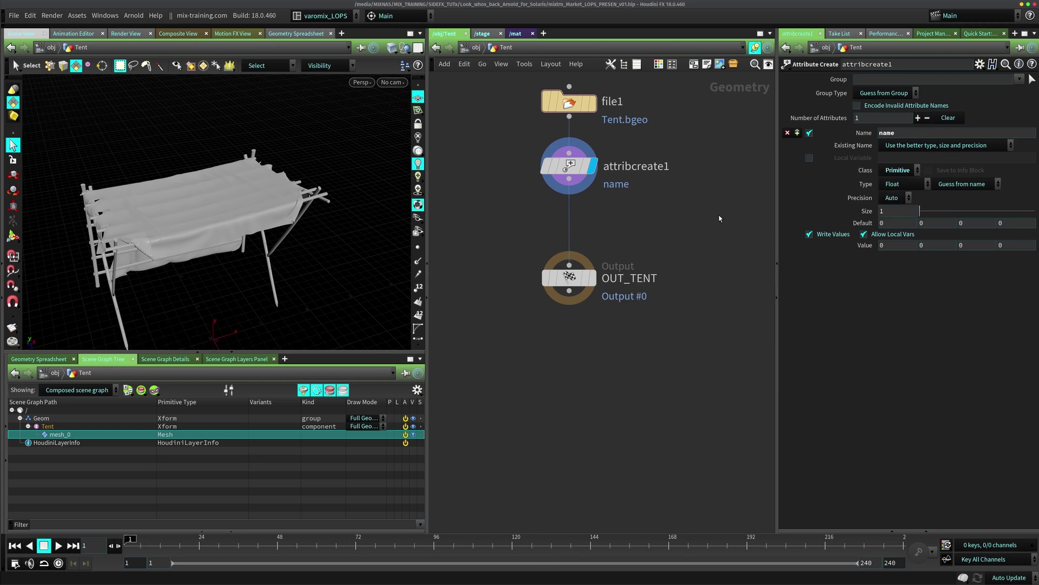
left_click(899, 184)
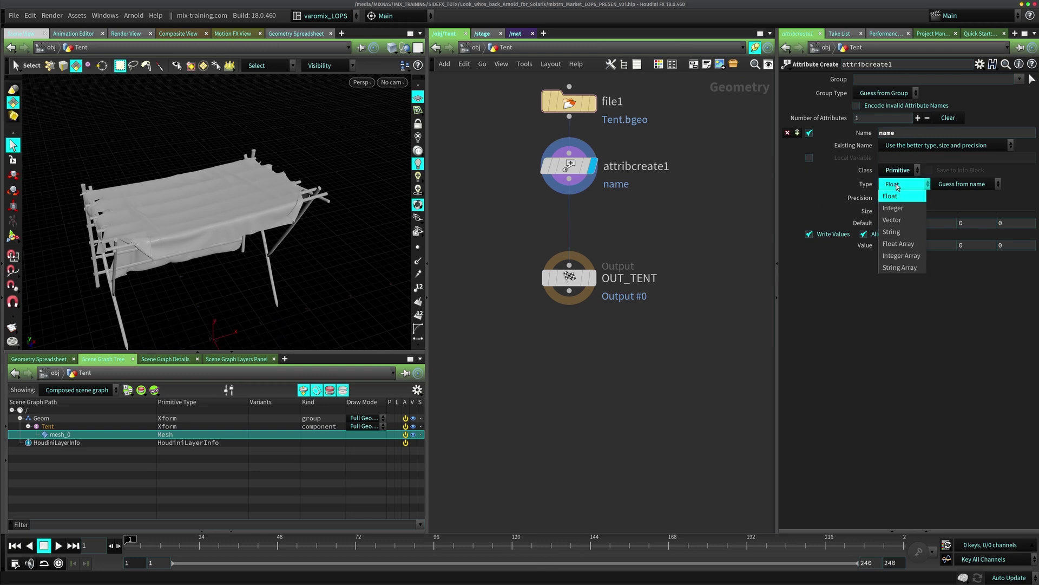
left_click(902, 227)
left_click(889, 211)
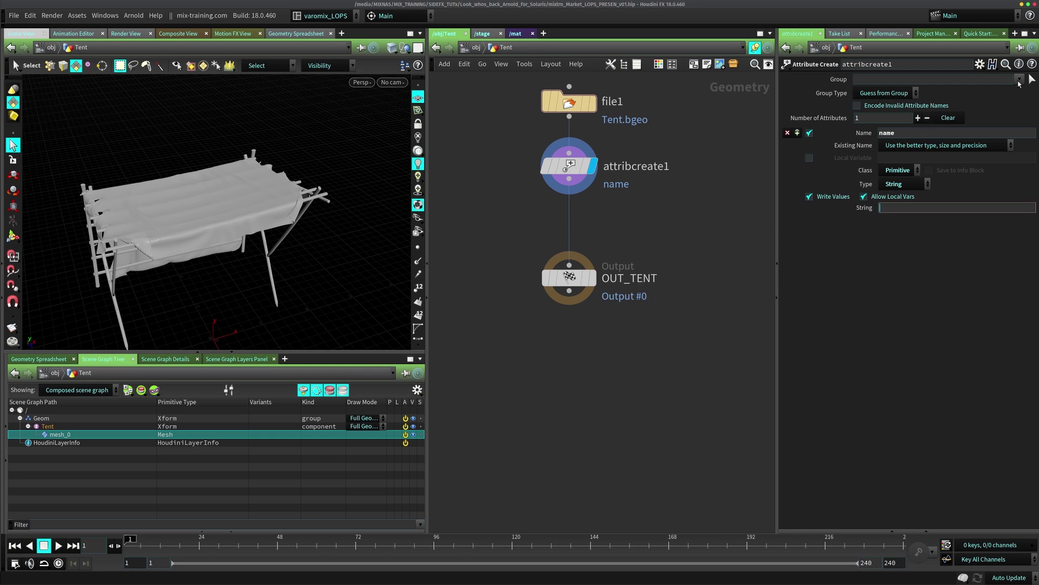
Restrict the name attribute to the Supports group and give it the string value Supports
left_click(1019, 80)
left_click(1008, 95)
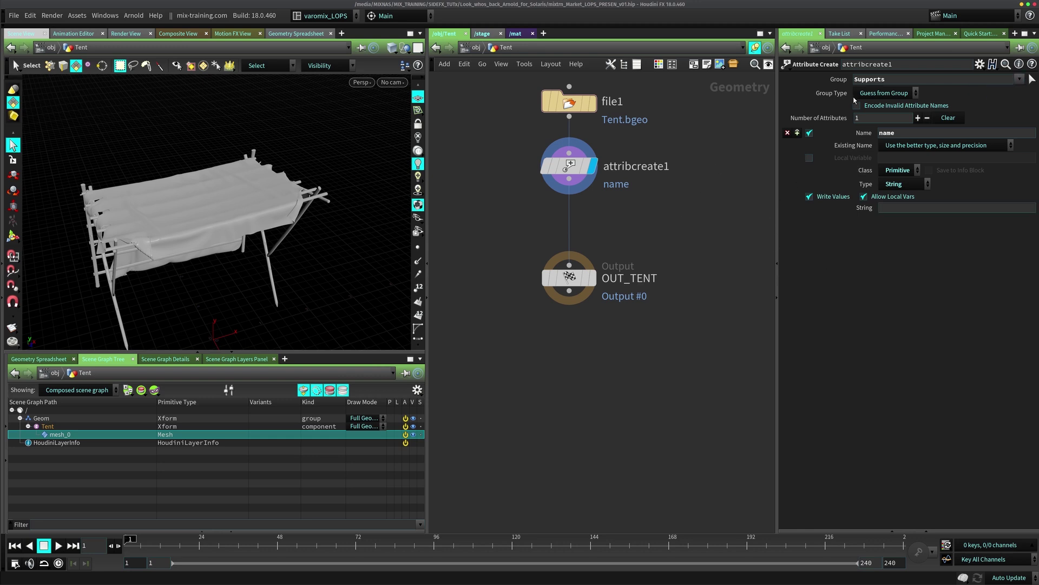
left_click(880, 208)
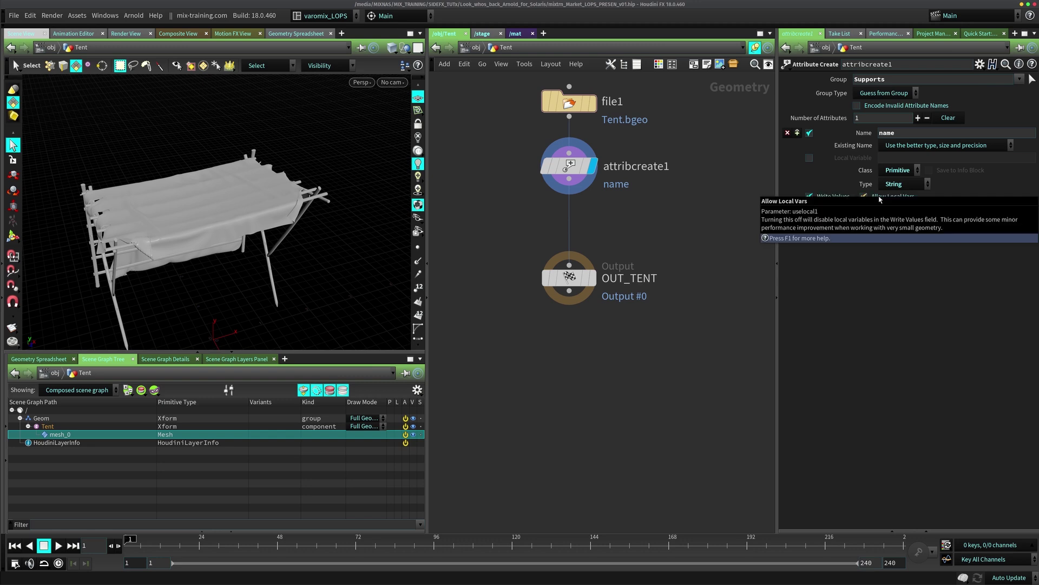
key("Return")
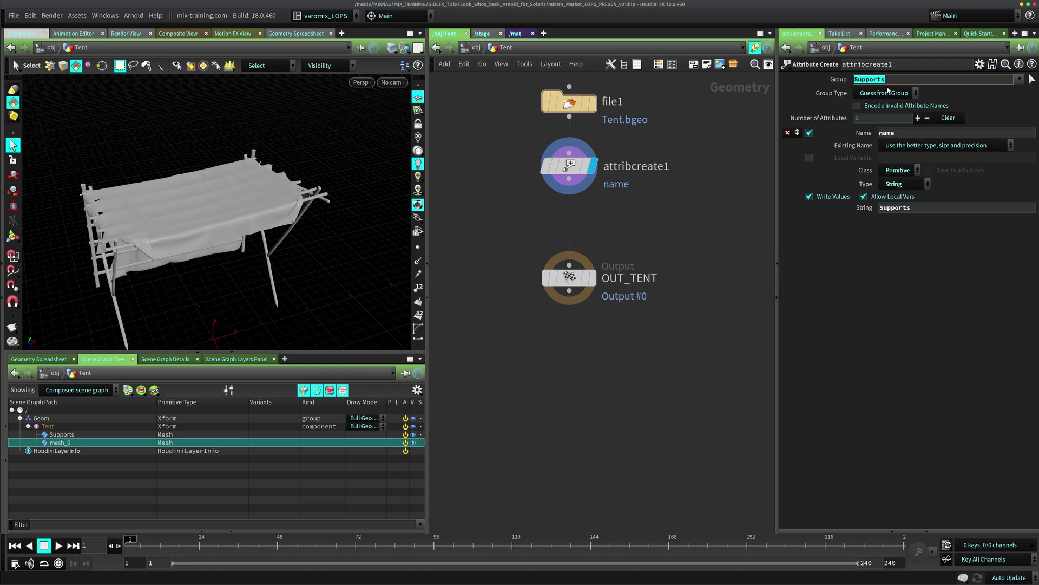
key("Tab")
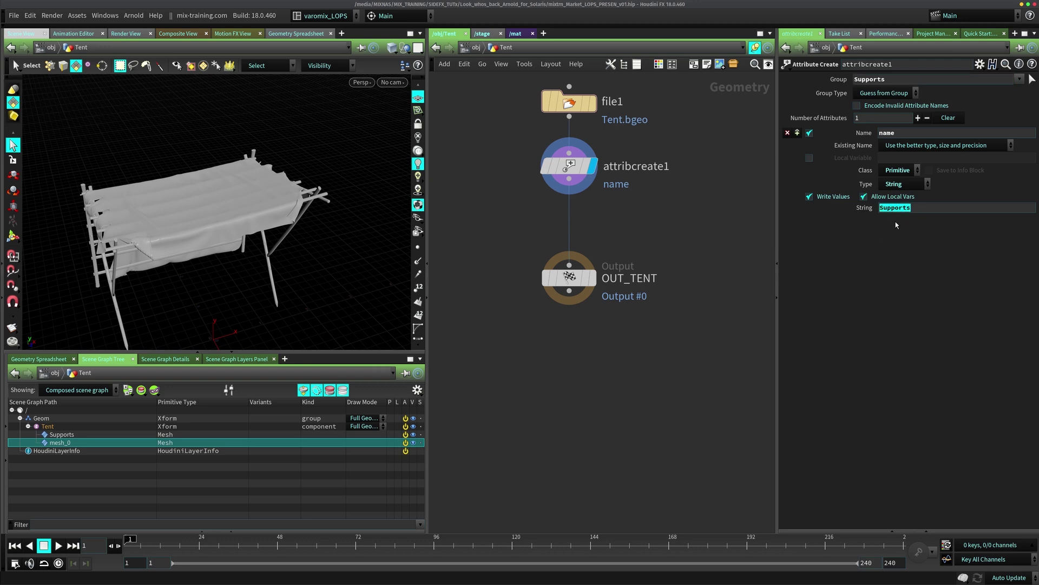
Select the Supports primitive in the scene graph and check the node information of file1
left_click(65, 434)
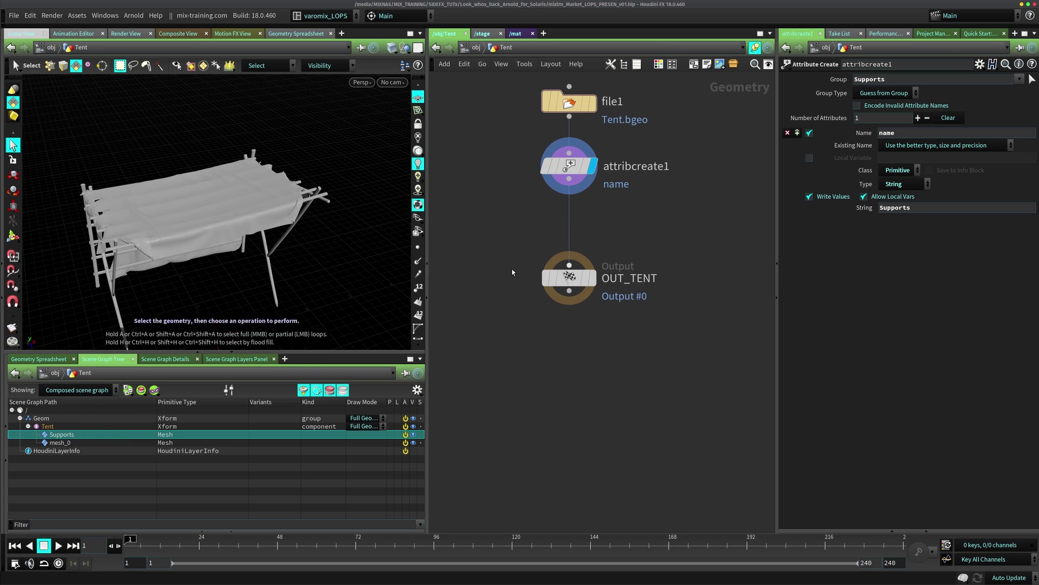
left_click(571, 165)
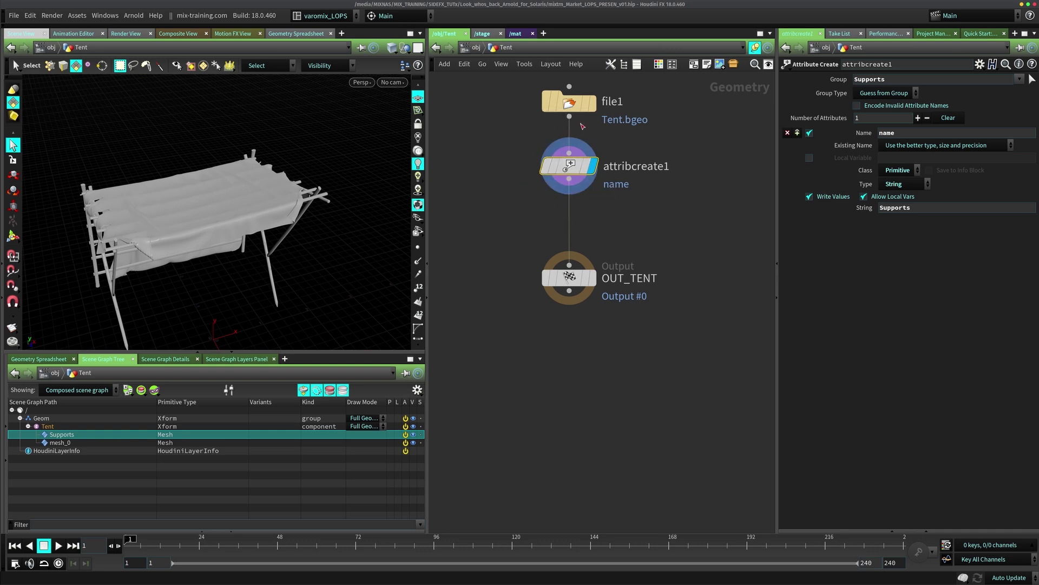
mouse_move(563, 181)
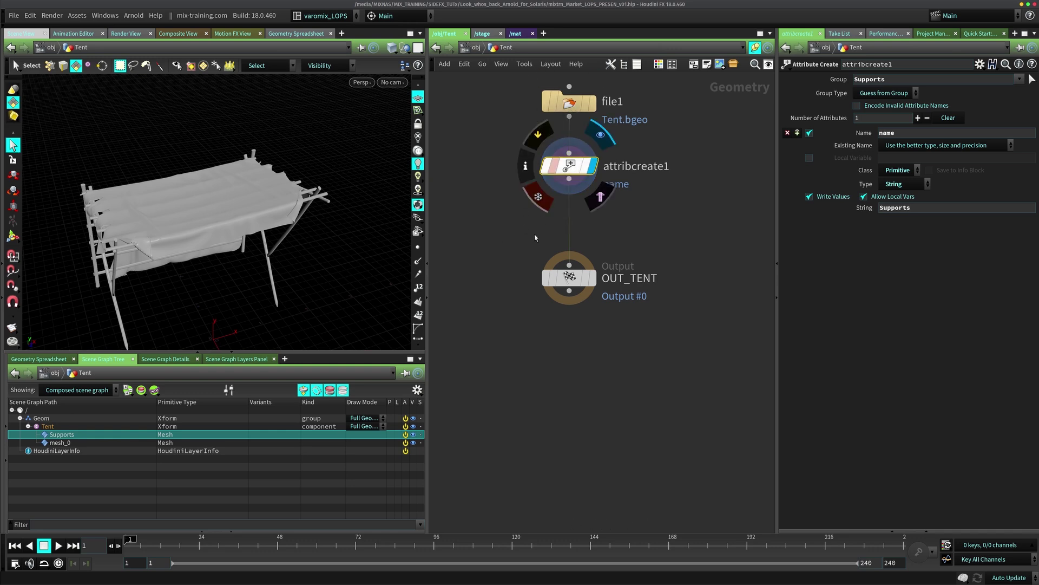
middle_click(567, 108)
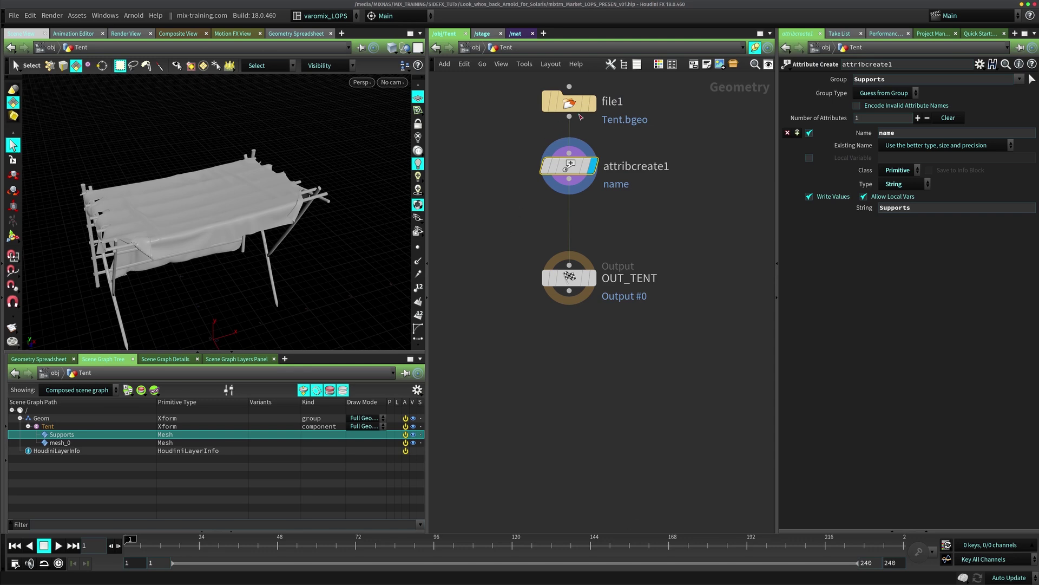
middle_click_drag(581, 117, 655, 157)
Move attribcreate1 out of the main chain and insert a Name from Groups node between file1 and OUT_TENT
mouse_move(578, 169)
left_click_drag(578, 169, 469, 182)
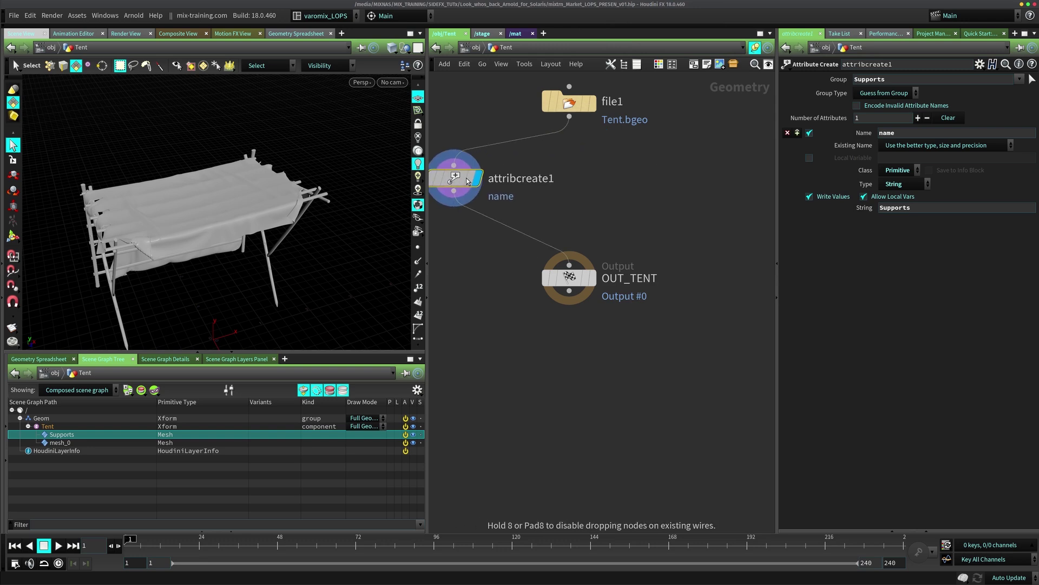
key("Tab")
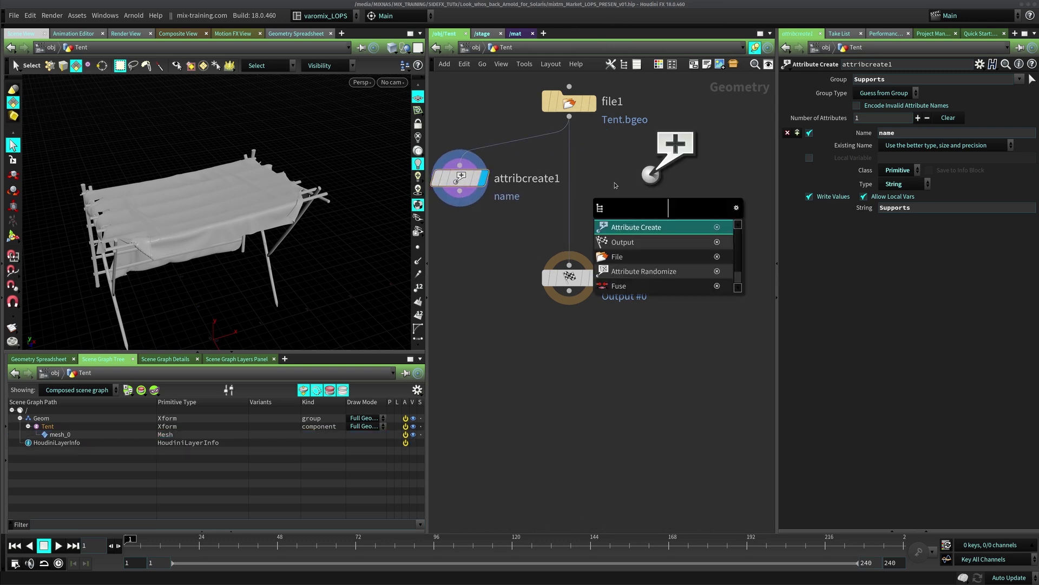
type("named")
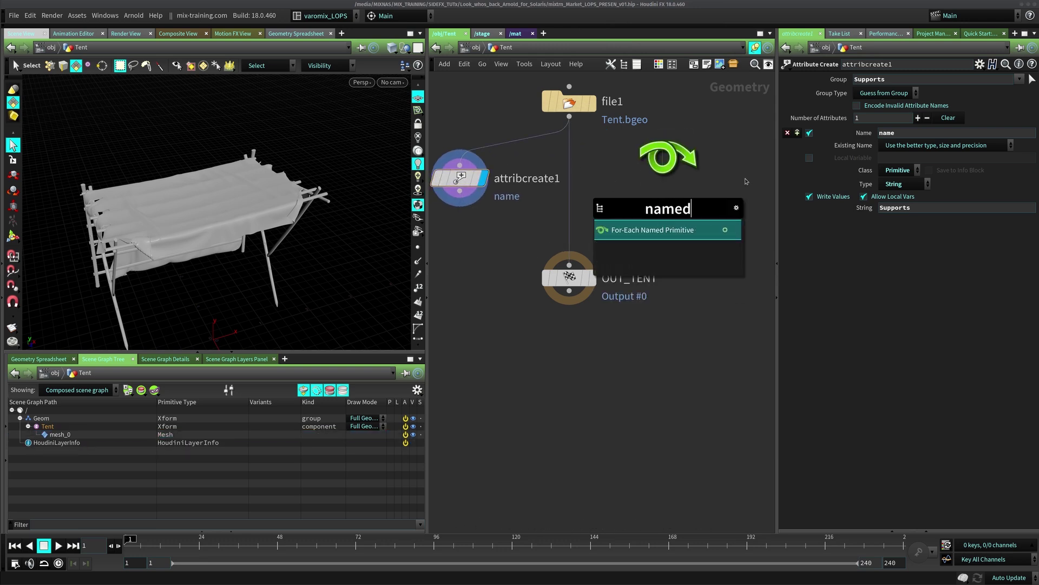
key("BackSpace")
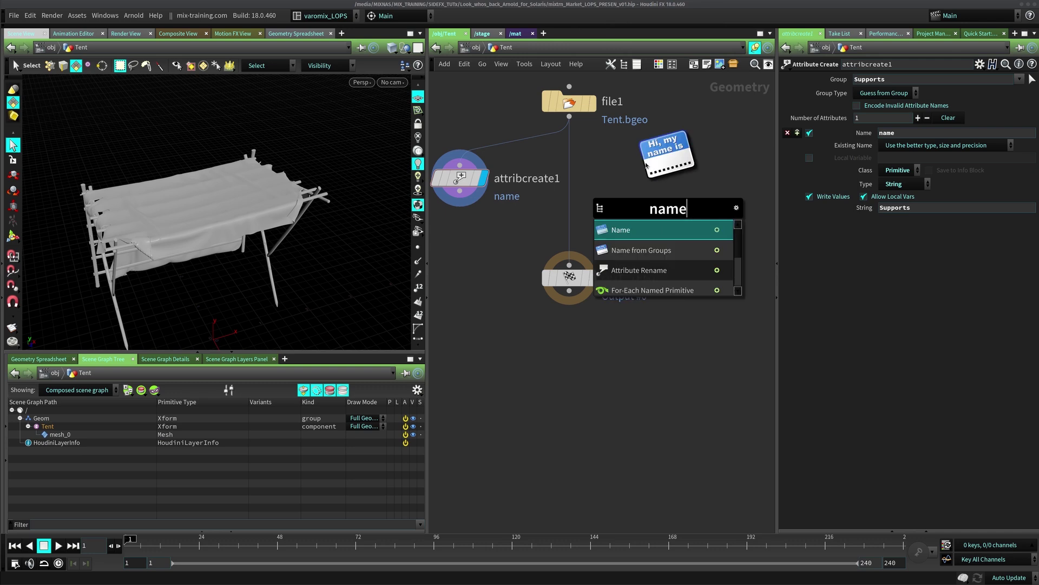
left_click(663, 254)
left_click(632, 194)
left_click_drag(644, 196, 578, 213)
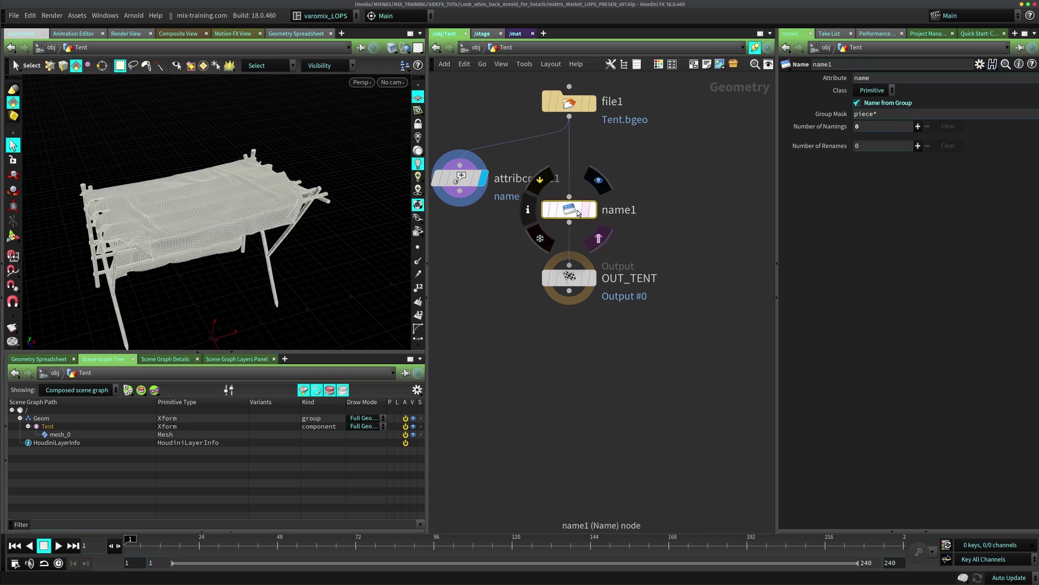
Display OUT_TENT and set the name1 node's Group Mask to *
left_click(592, 278)
left_click(568, 214)
middle_click_drag(568, 216, 566, 215)
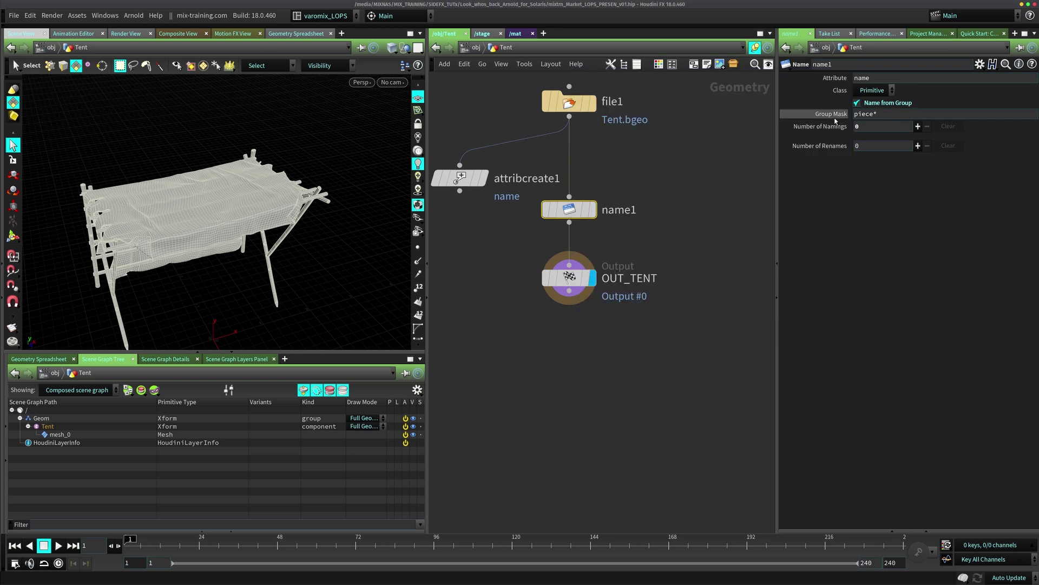
double_click(886, 114)
type("*")
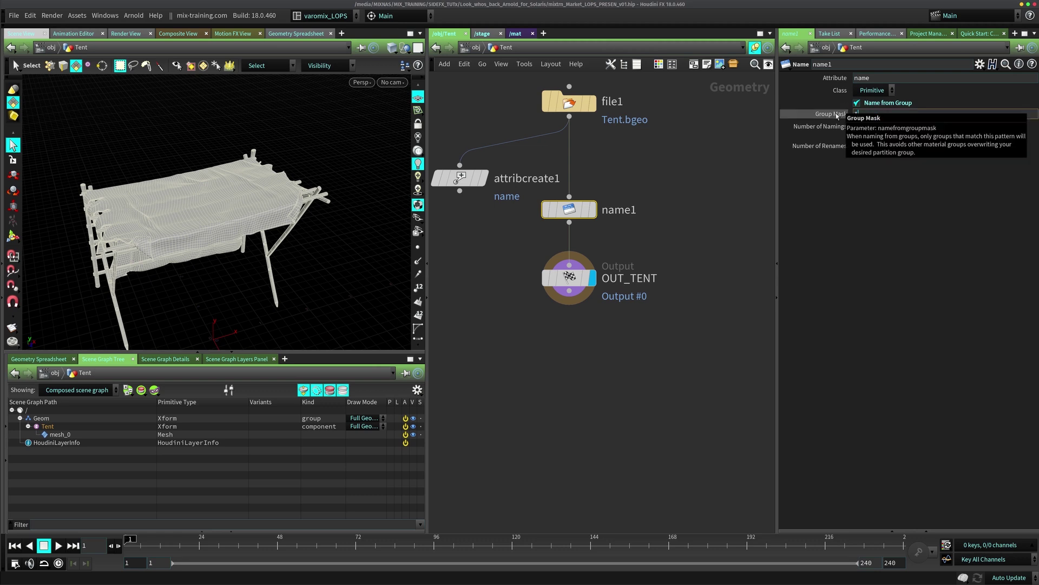
key("Return")
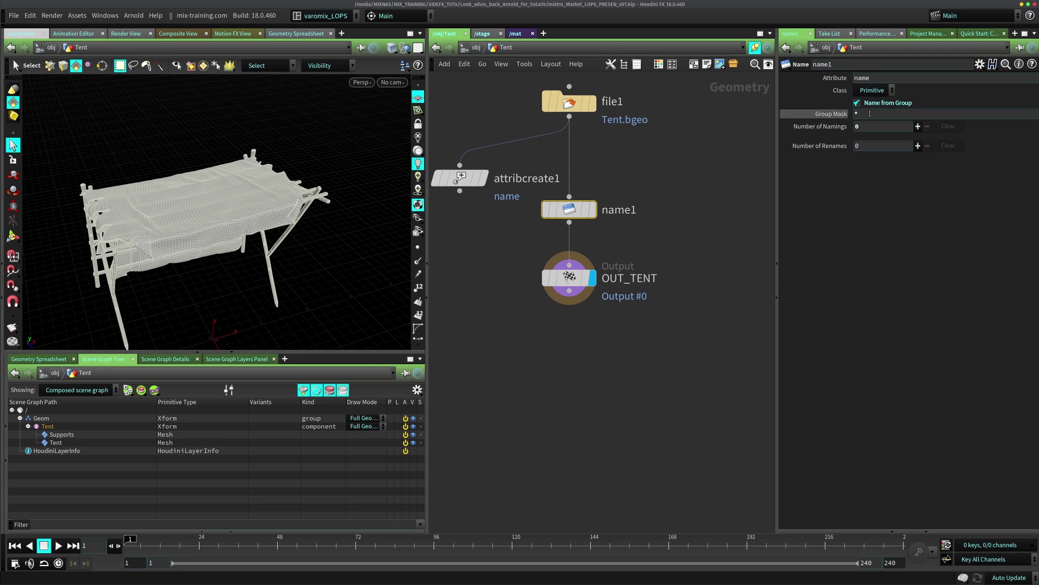
Check the node information of name1 and make OUT_TENT the current node
middle_click_drag(568, 209, 642, 242)
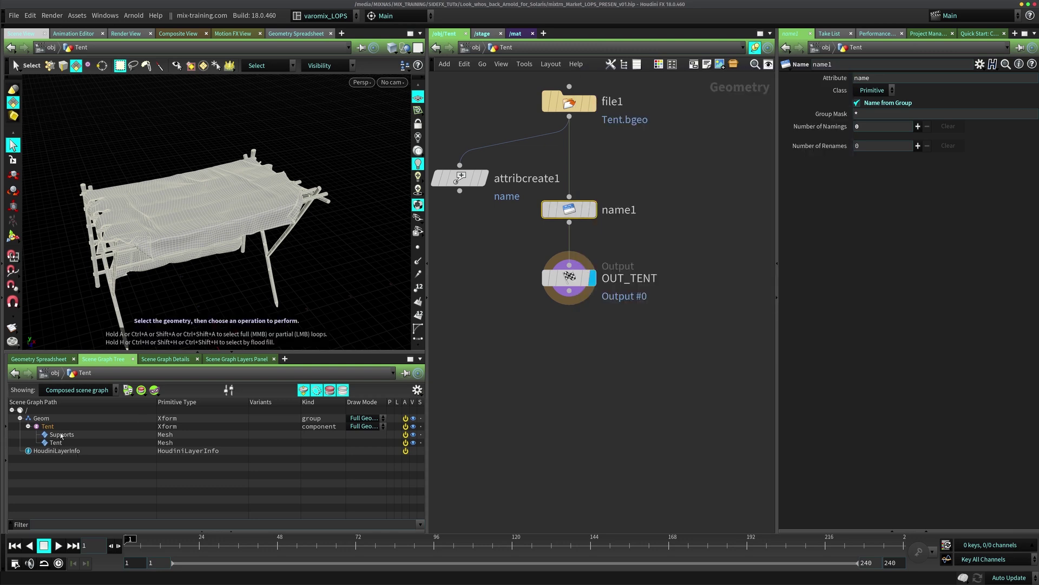
mouse_move(574, 210)
middle_mouse_down()
mouse_move(652, 244)
mouse_move(631, 254)
mouse_move(683, 257)
middle_mouse_up()
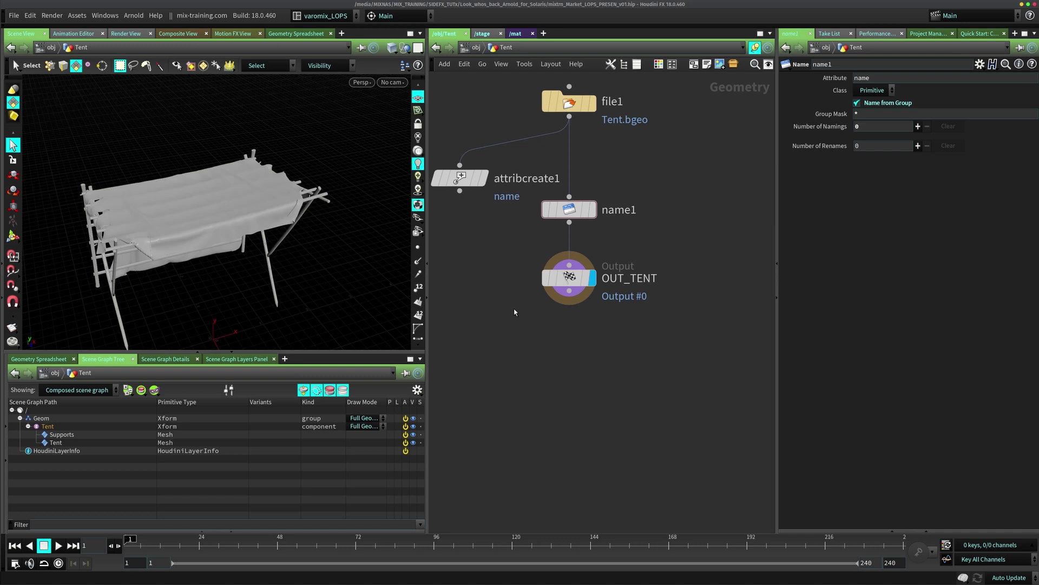
key("Down")
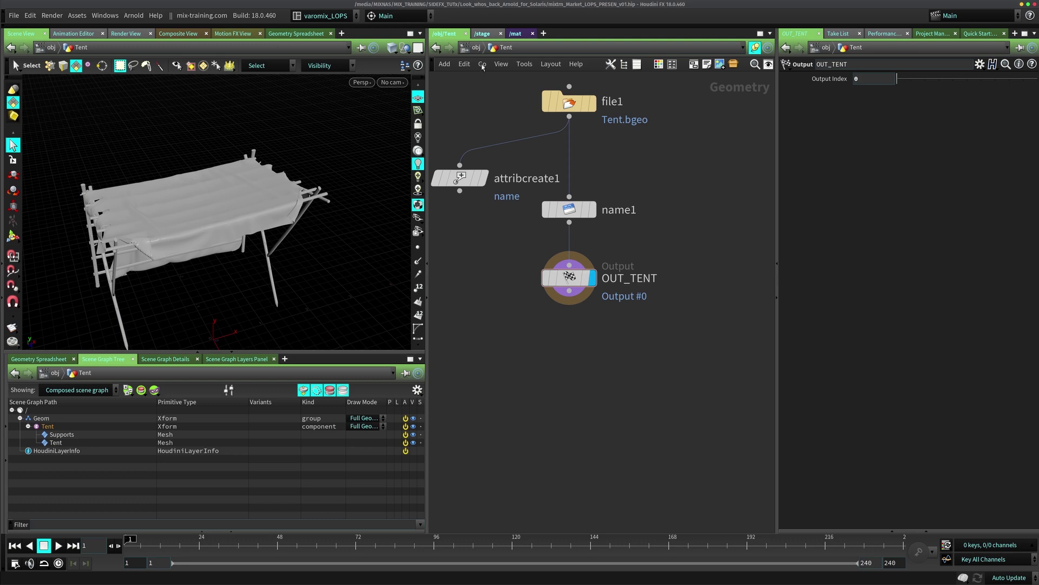
Go to the /stage network and inspect the Tent and Supports meshes by selecting each in the scene graph
left_click(483, 33)
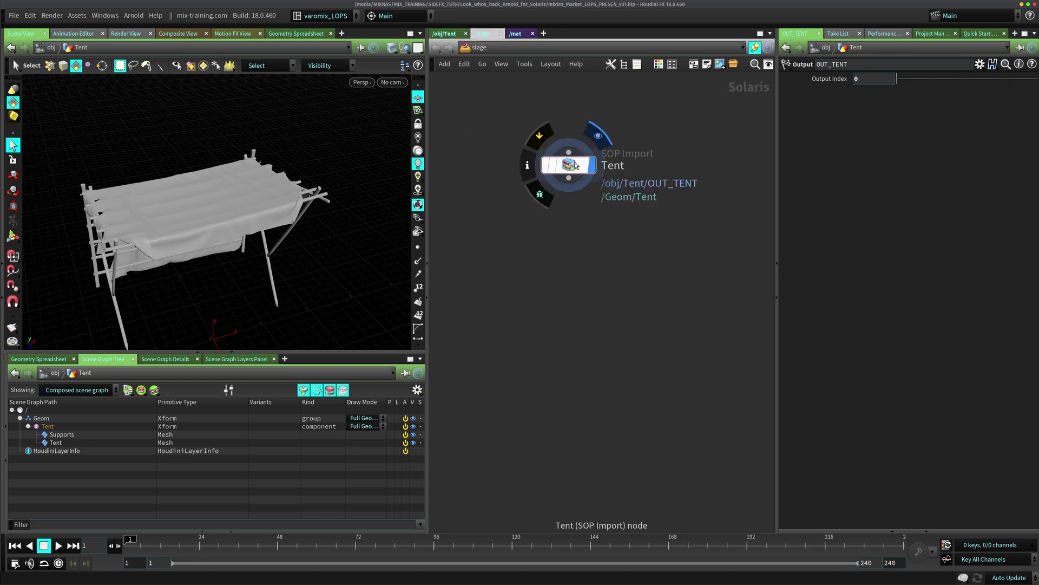
left_click_drag(231, 249, 242, 202)
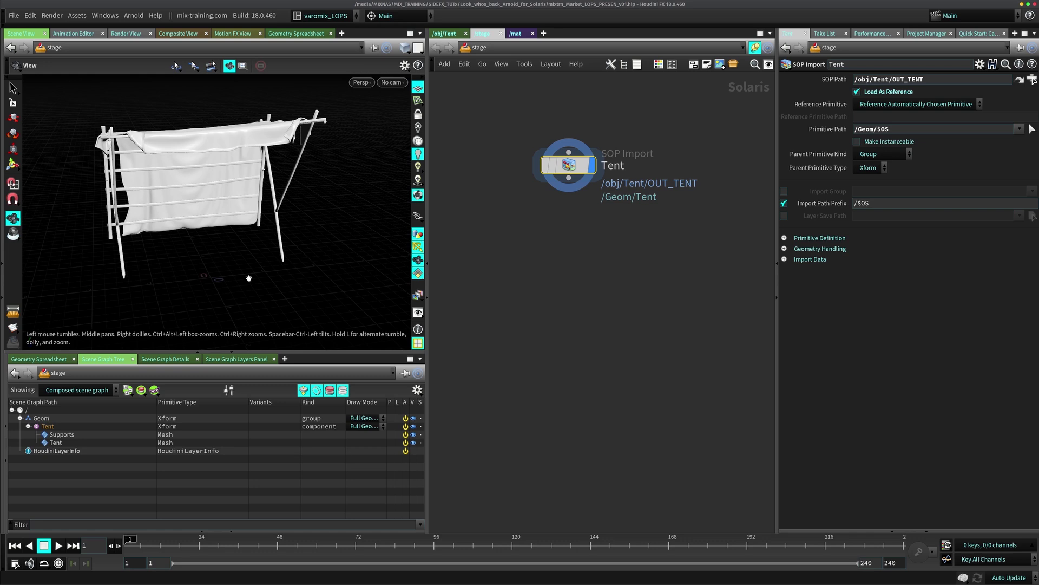
left_click(61, 434)
left_click(74, 442)
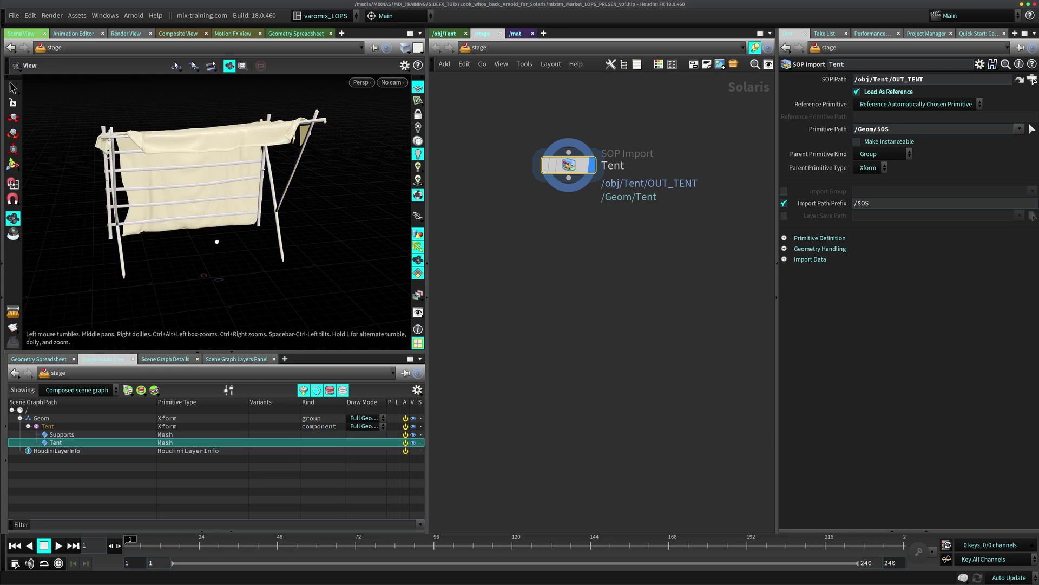
left_click_drag(221, 241, 92, 434)
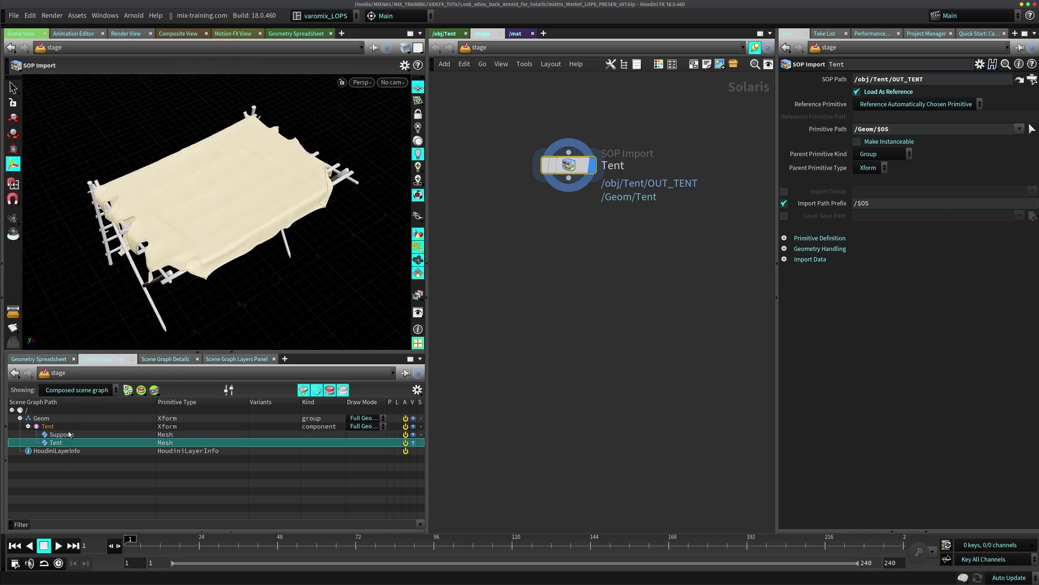
left_click(70, 435)
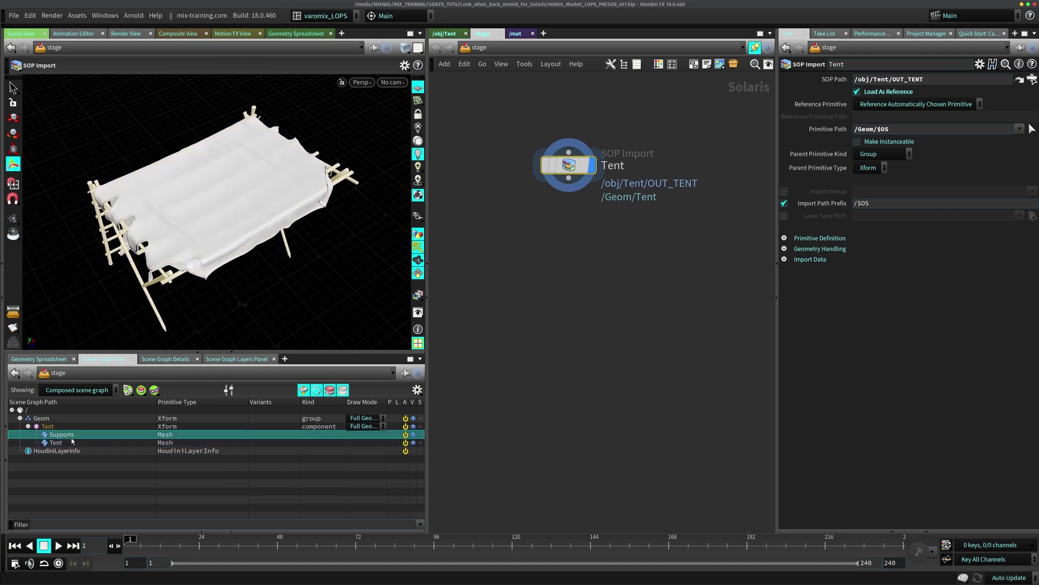
Append a Material Library node to the Tent SOP Import node
left_click(577, 180)
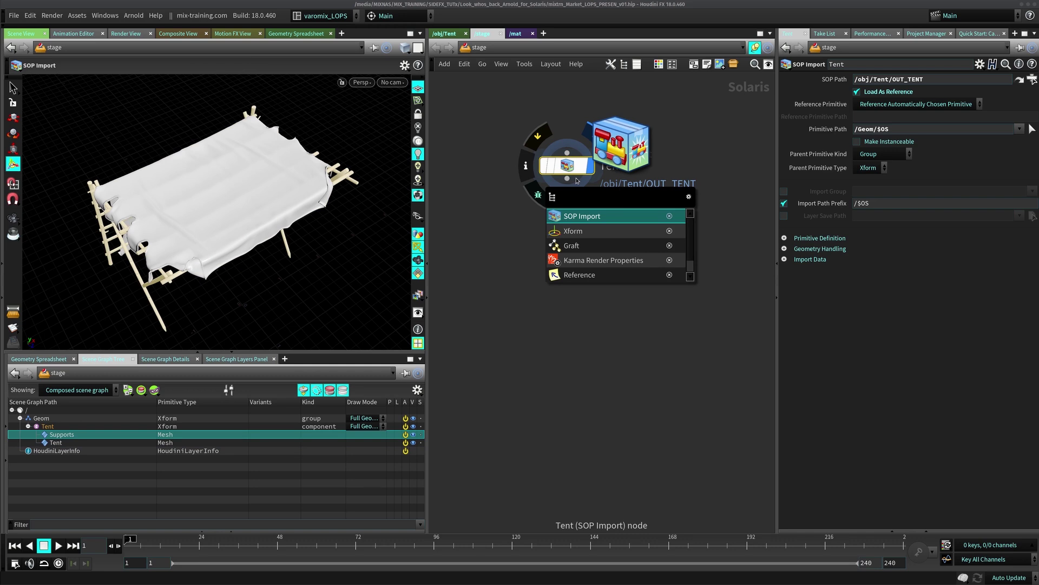
type("mater")
key("Return")
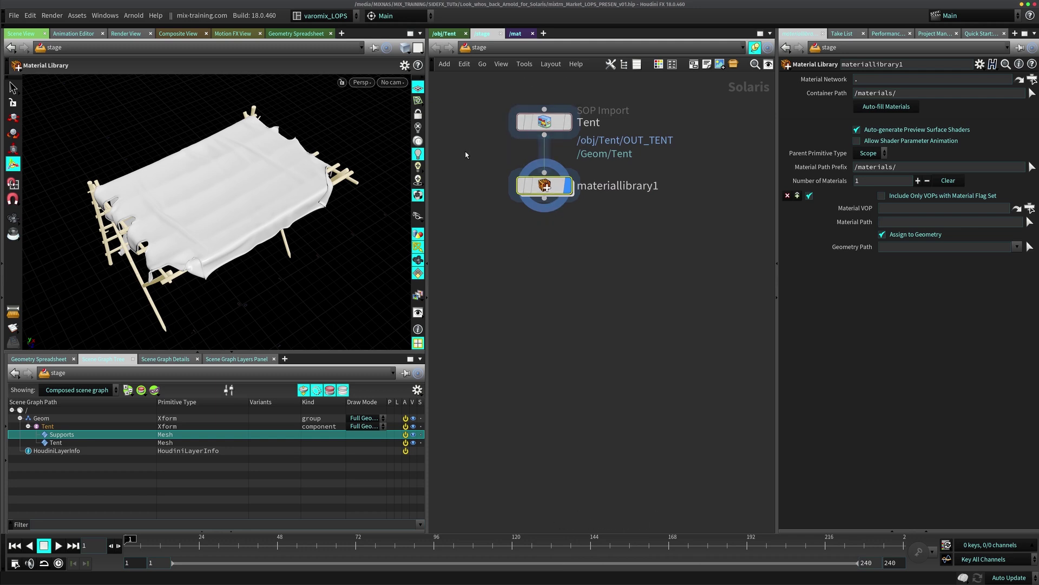
Check the empty /mat network, return to /stage, and create a Standard Surface shader inside materiallibrary1
left_click(515, 33)
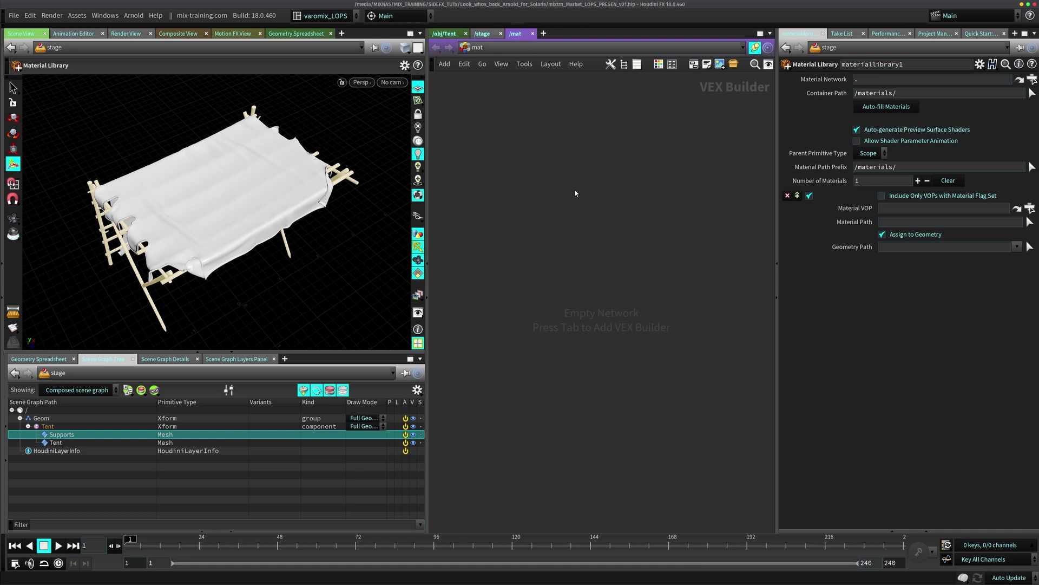
left_click(482, 33)
mouse_move(545, 227)
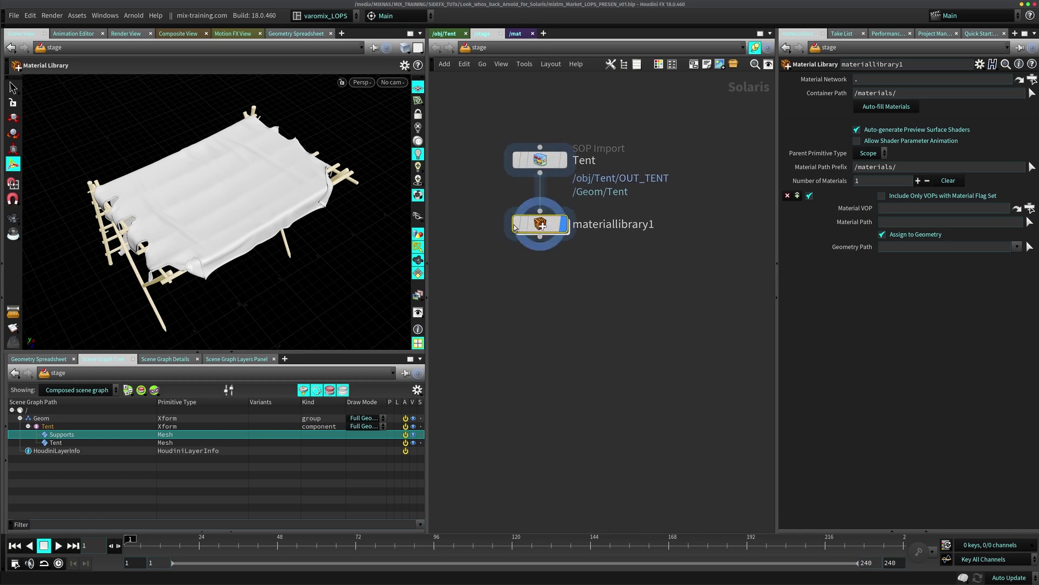
double_click(544, 225)
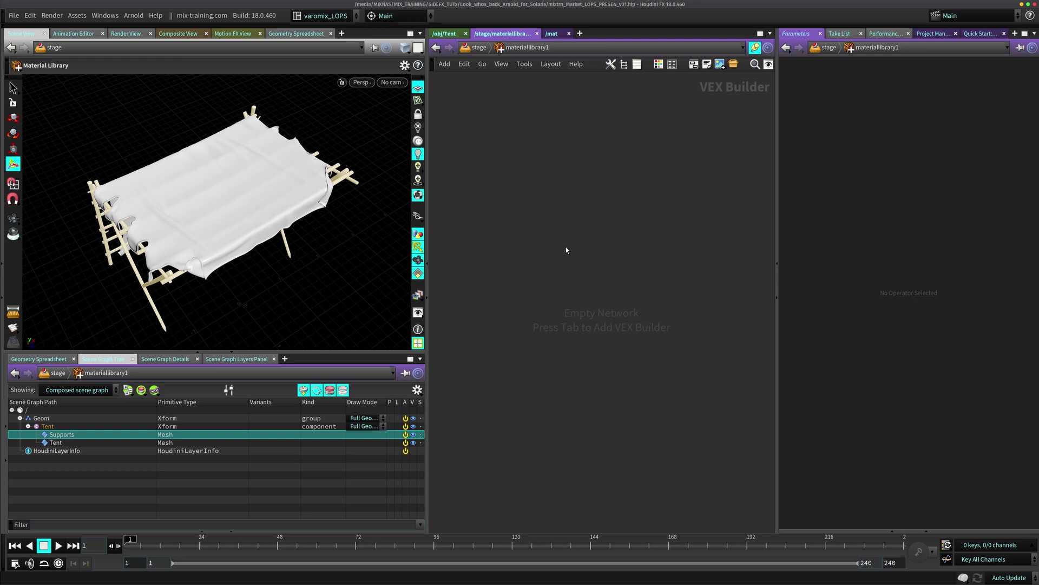
key("Tab")
type("builder")
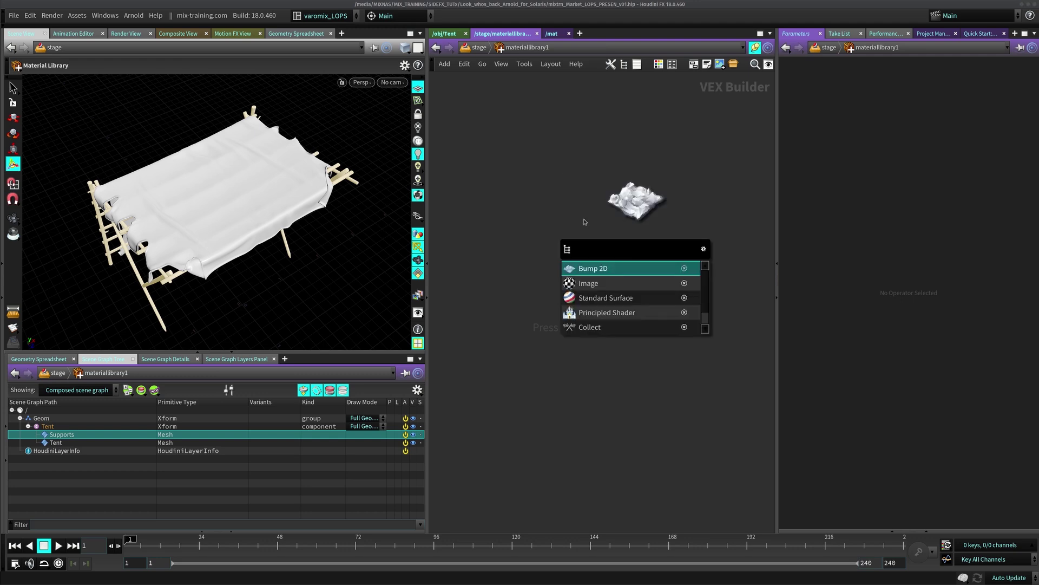
key("Return")
left_click(596, 203)
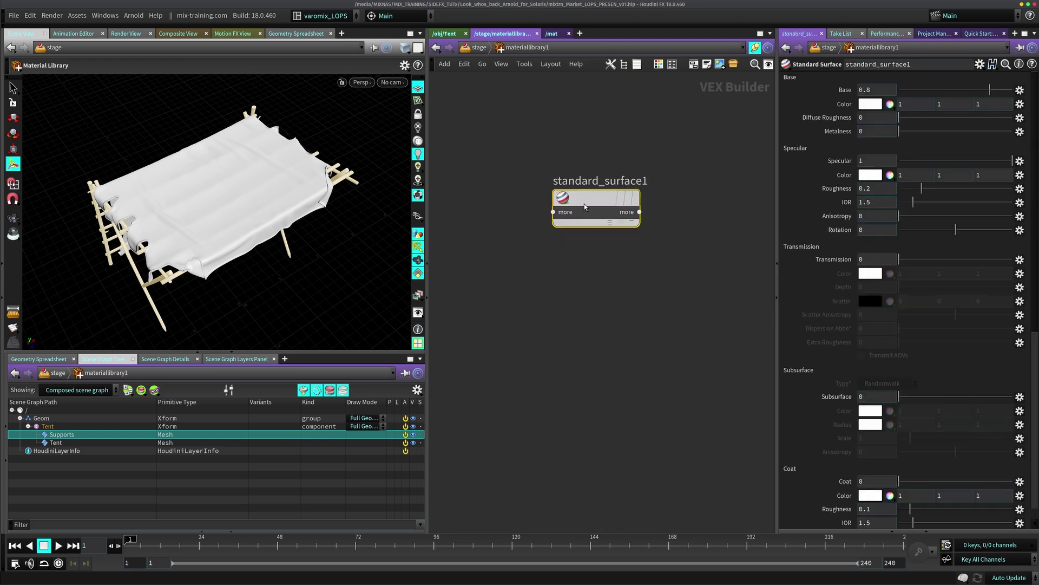
Rename the Standard Surface shader to ai_tent and enable its material flag
left_click_drag(583, 204, 558, 224)
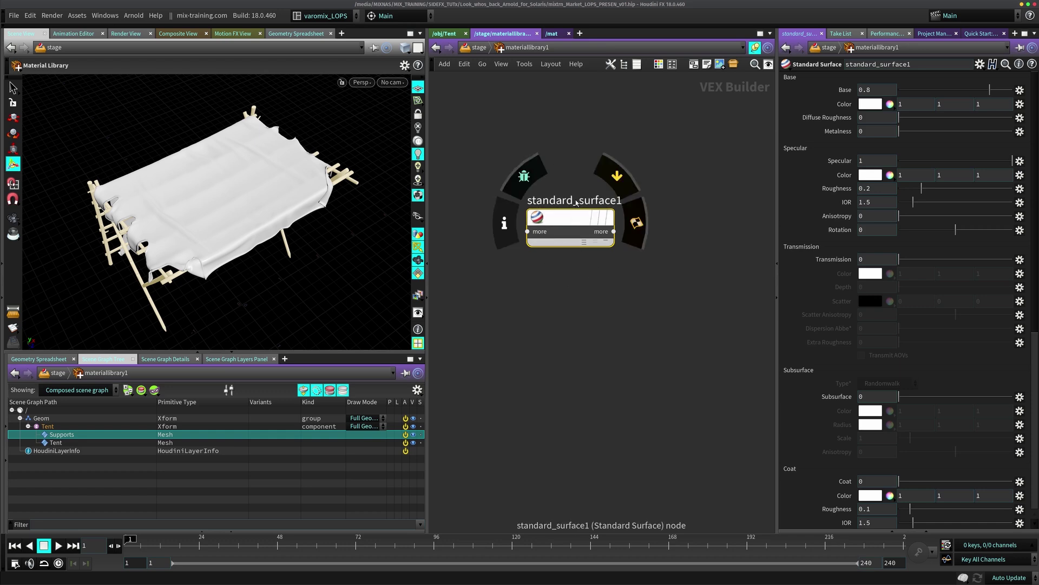
double_click(611, 196)
type("ai_tent")
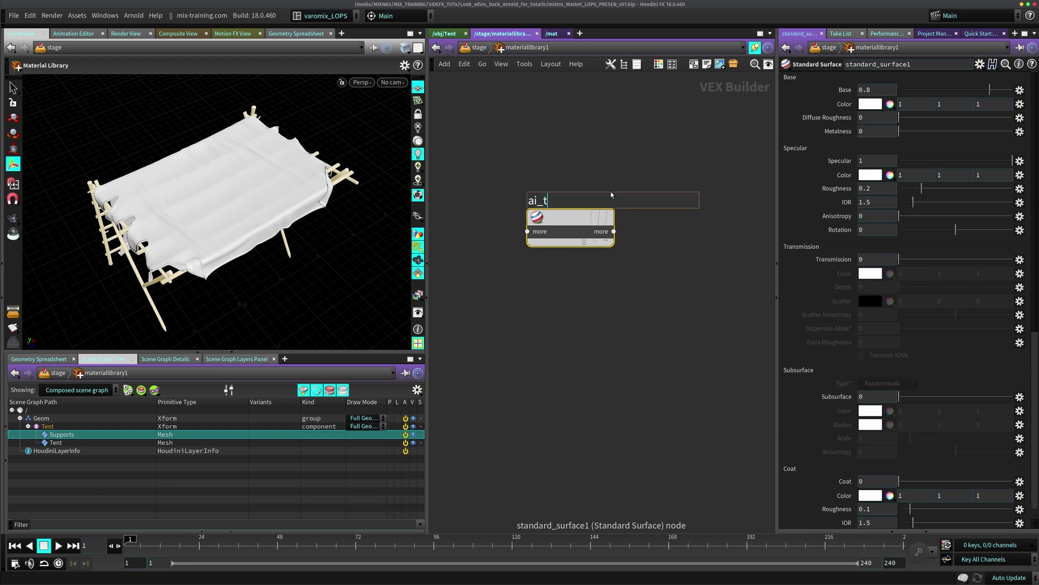
key("Return")
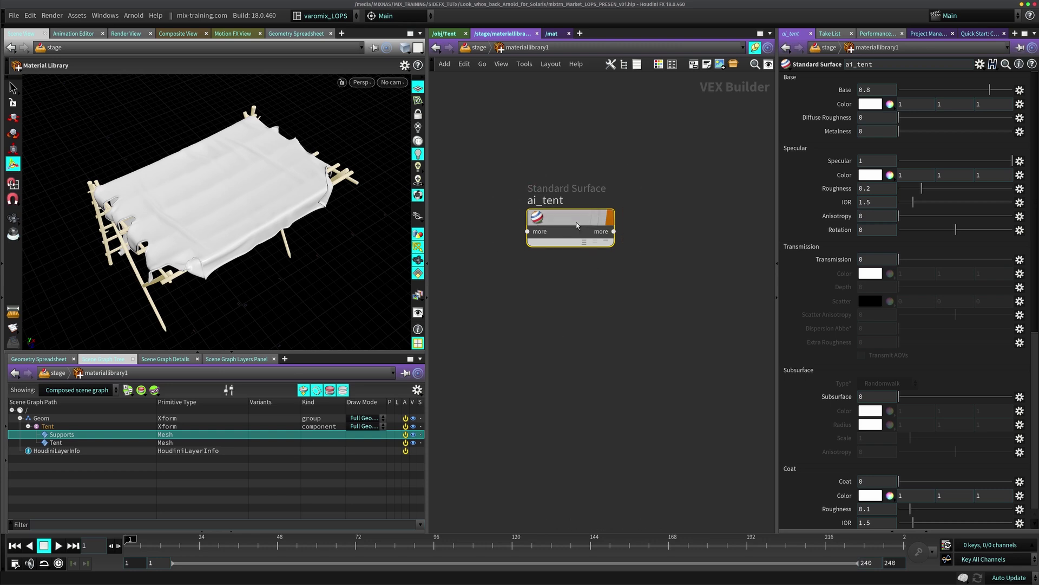
left_click_drag(611, 223, 633, 240)
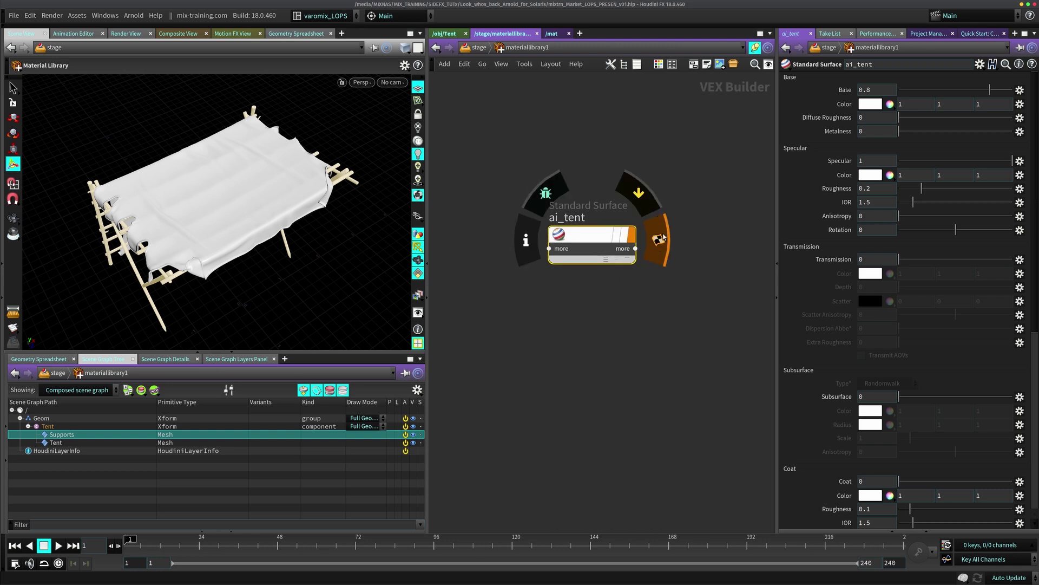
left_click(635, 240)
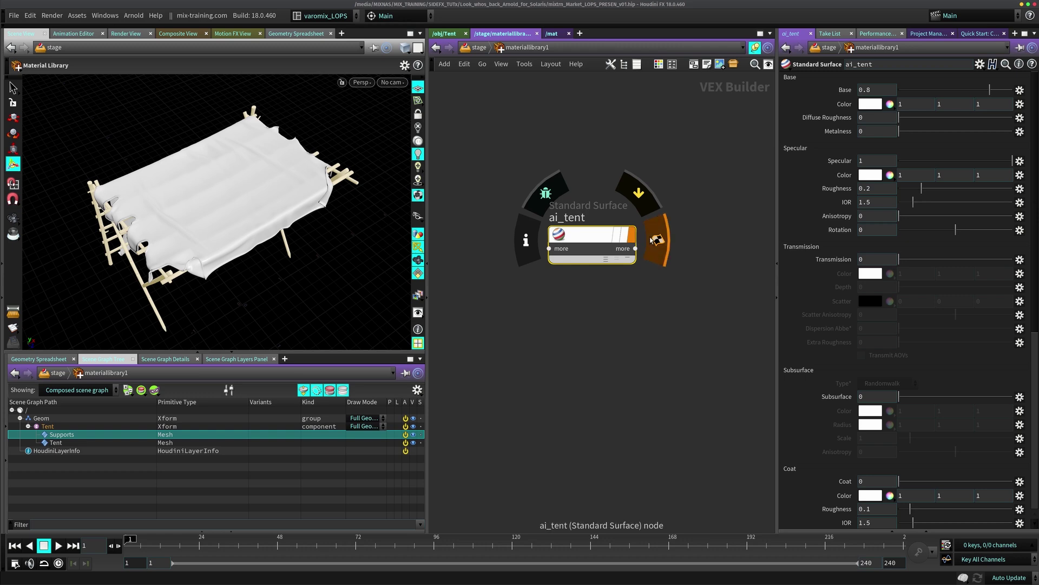
Set ai_tent's base color to the ochre value 0.5, 0.25, 0 and save the scene
left_click(890, 103)
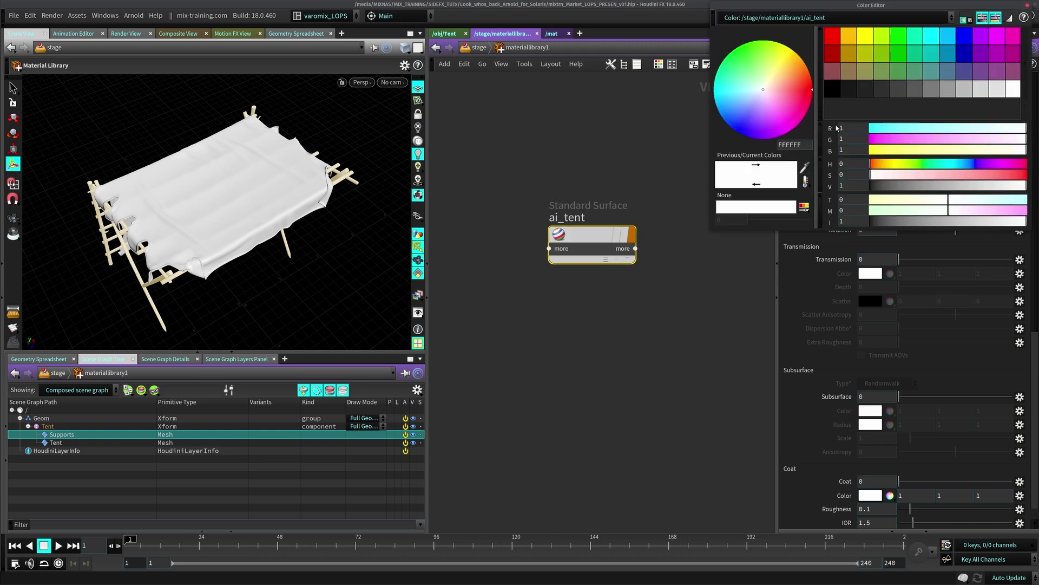
left_click(847, 55)
left_click(1027, 6)
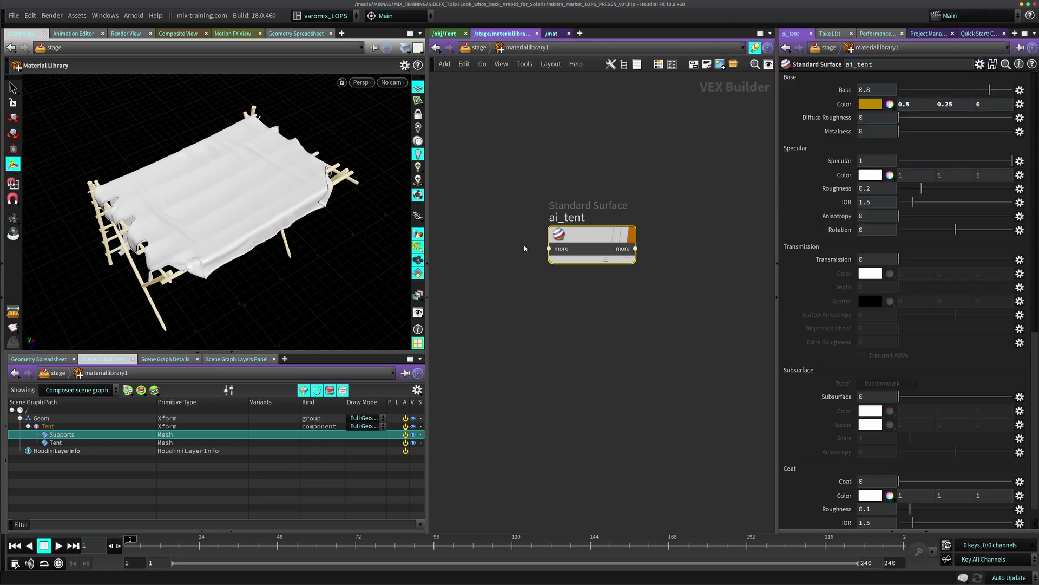
key("ctrl+c")
key("ctrl+v")
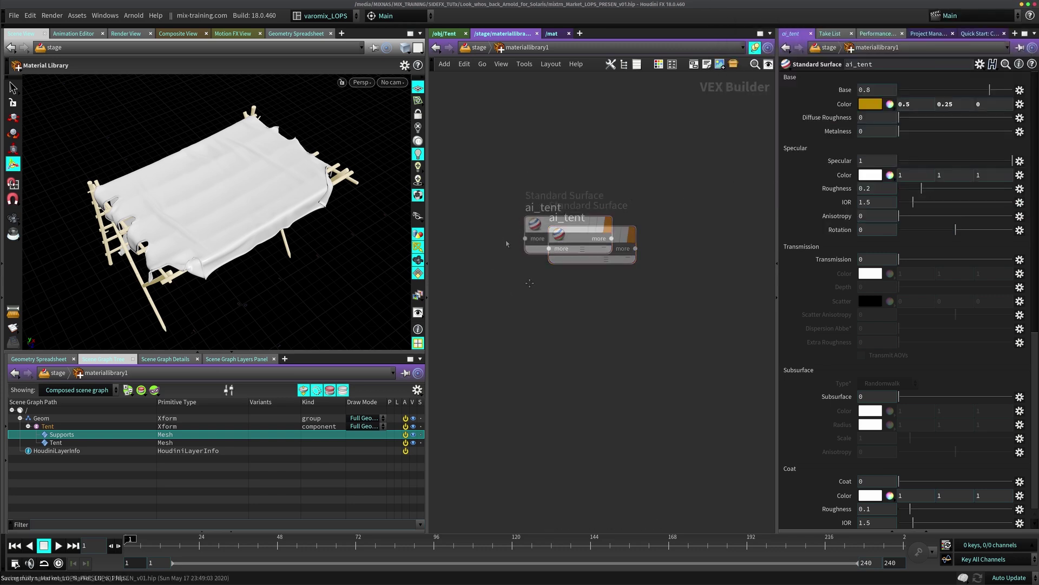
left_click(507, 245)
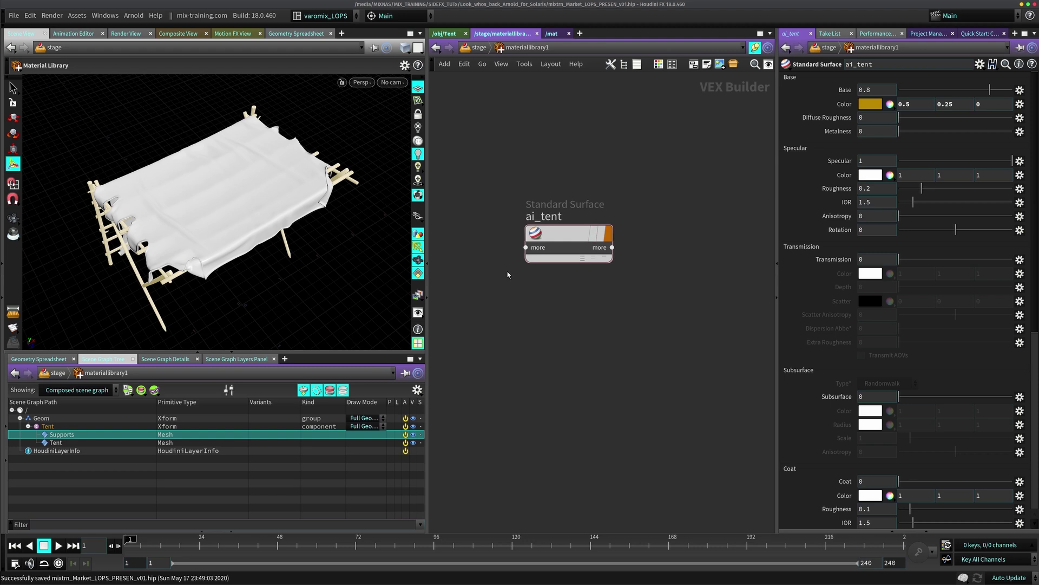
Return to the stage level, auto-fill materiallibrary1's materials, and inspect the materials scope with ai_tent in the scene graph
key("u")
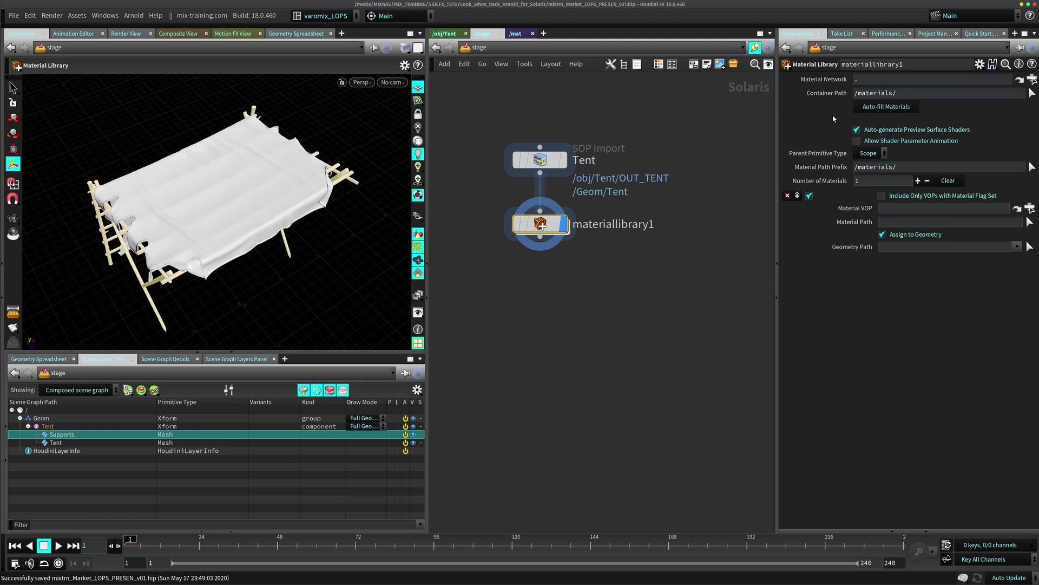
left_click(878, 108)
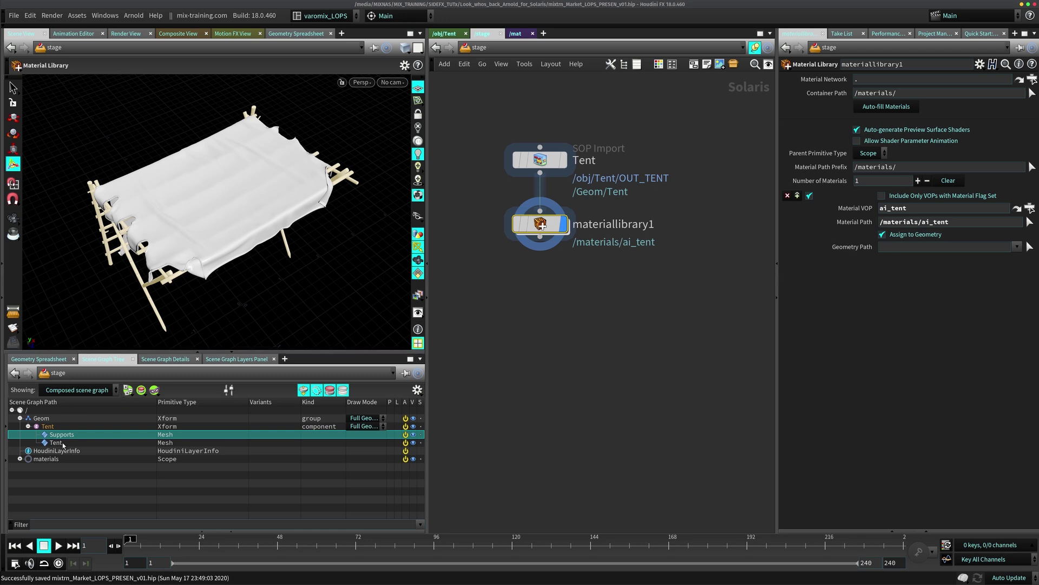
left_click(20, 459)
left_click(55, 460)
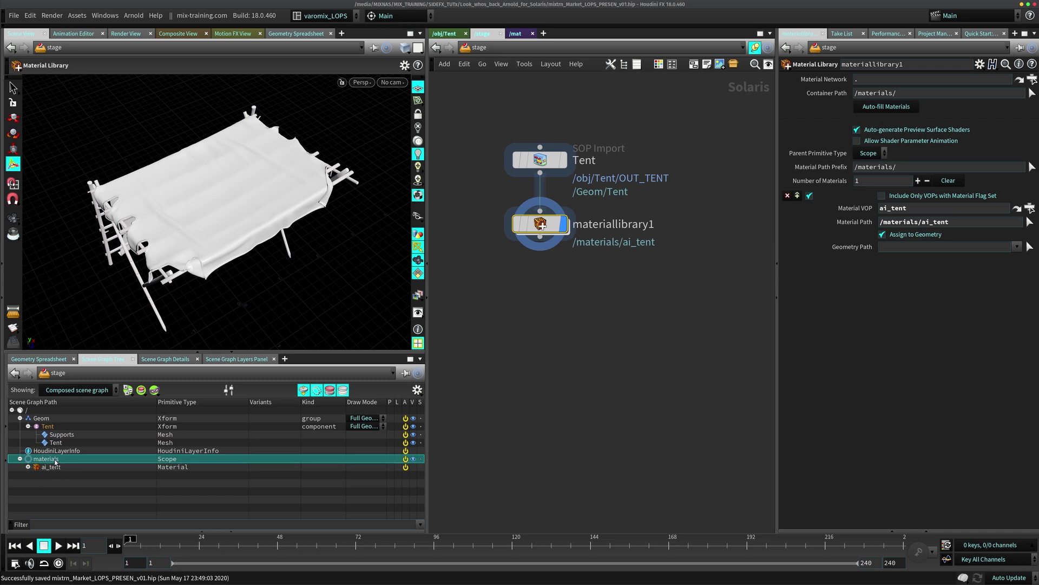
left_click(53, 467)
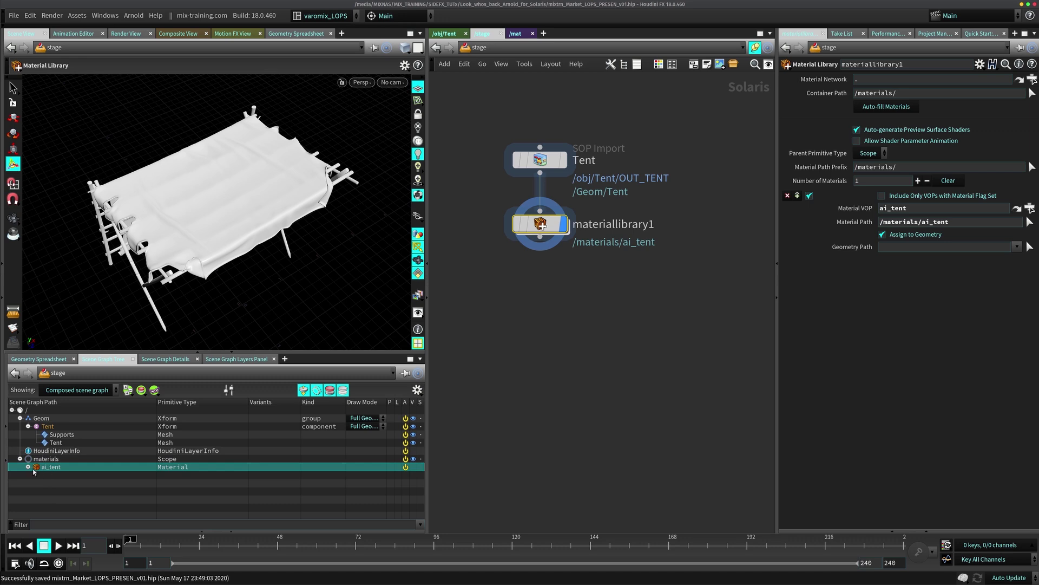
left_click(52, 460)
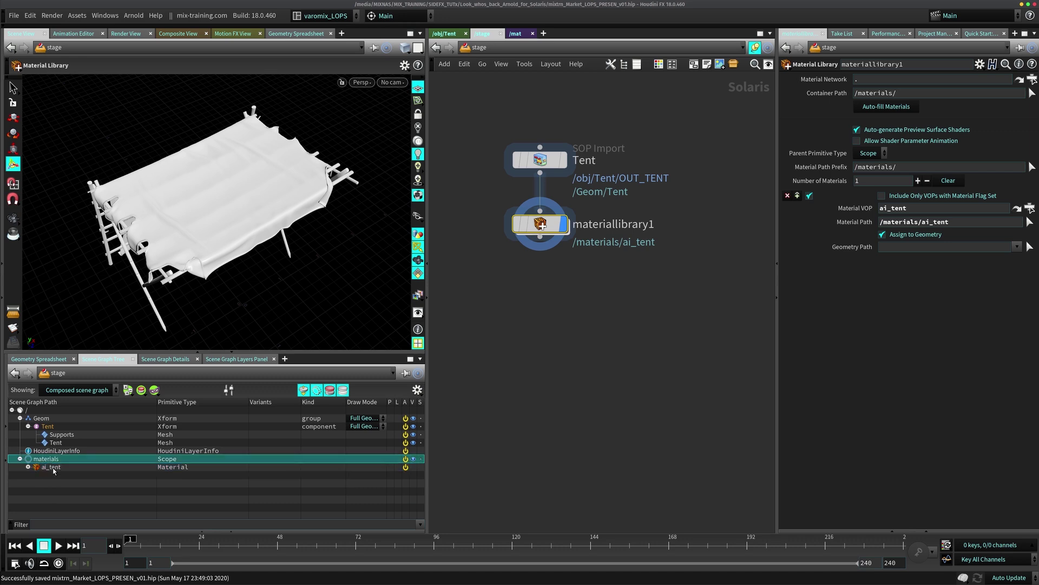
left_click(58, 467)
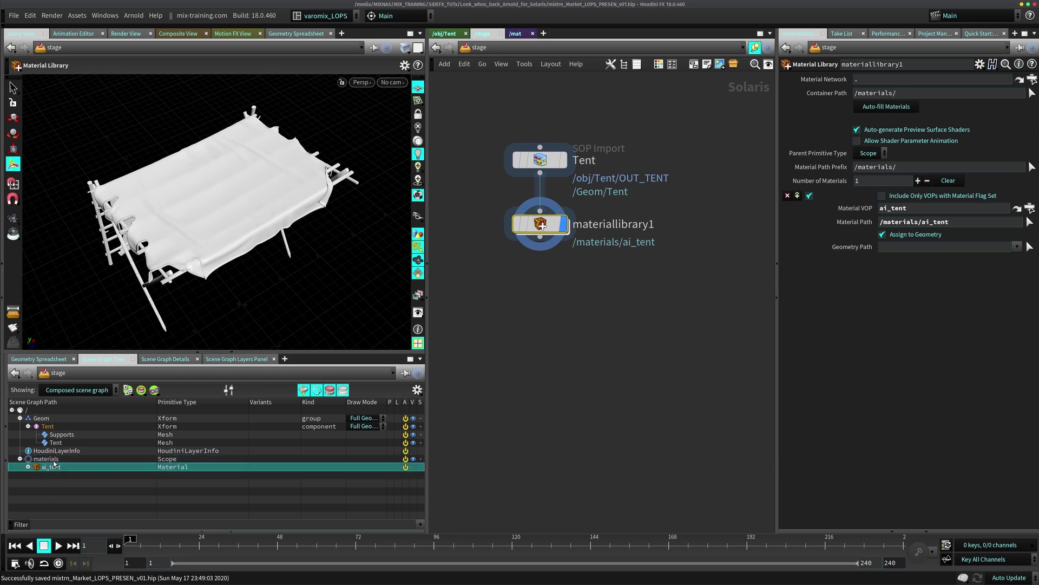
left_click(54, 460)
left_click(62, 469)
Append an Assign Material node to materiallibrary1 and place it close below in the chain
middle_click_drag(512, 270, 515, 223)
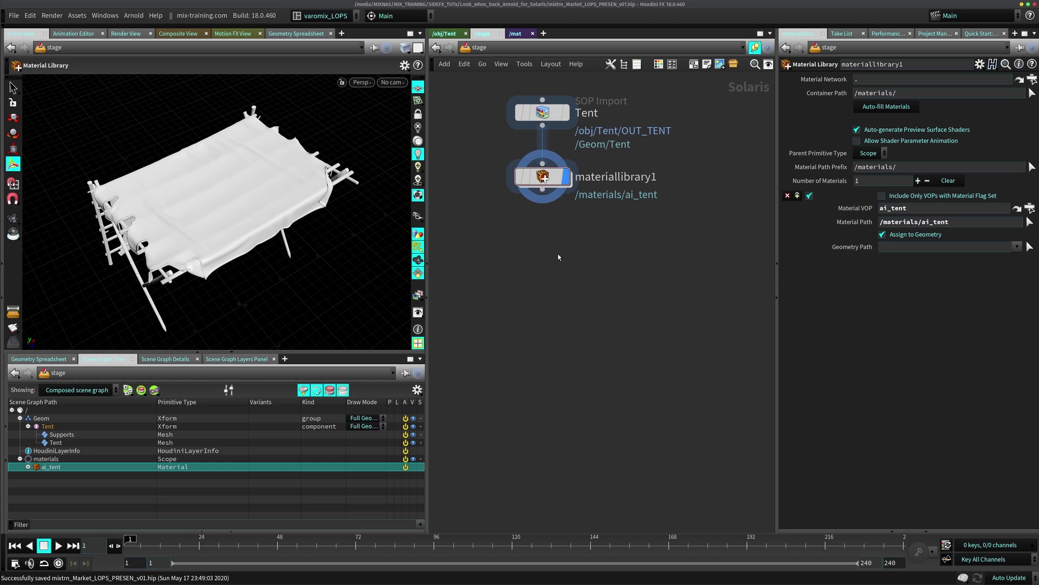
mouse_move(525, 171)
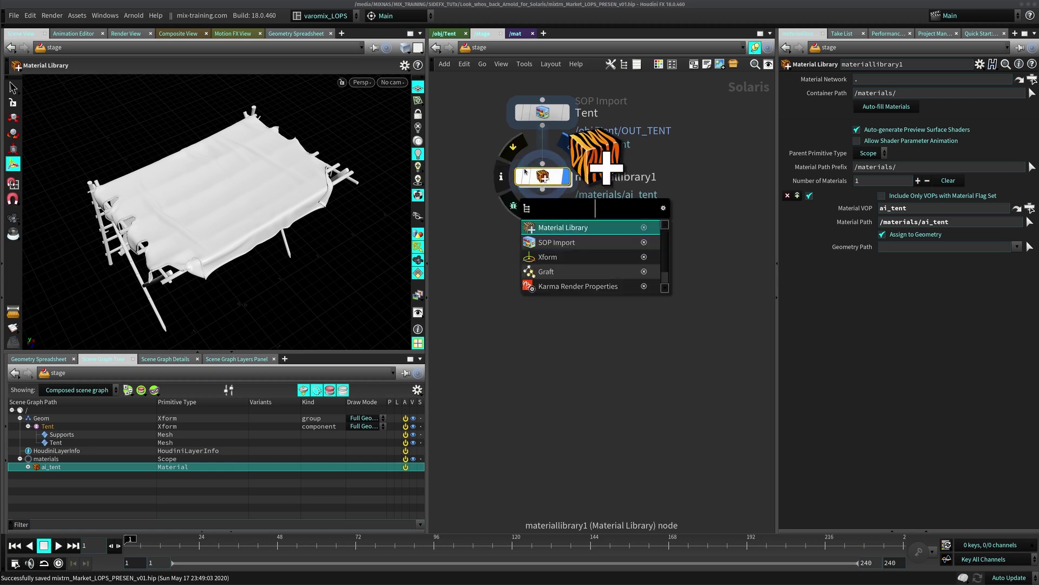
type("assi")
key("Return")
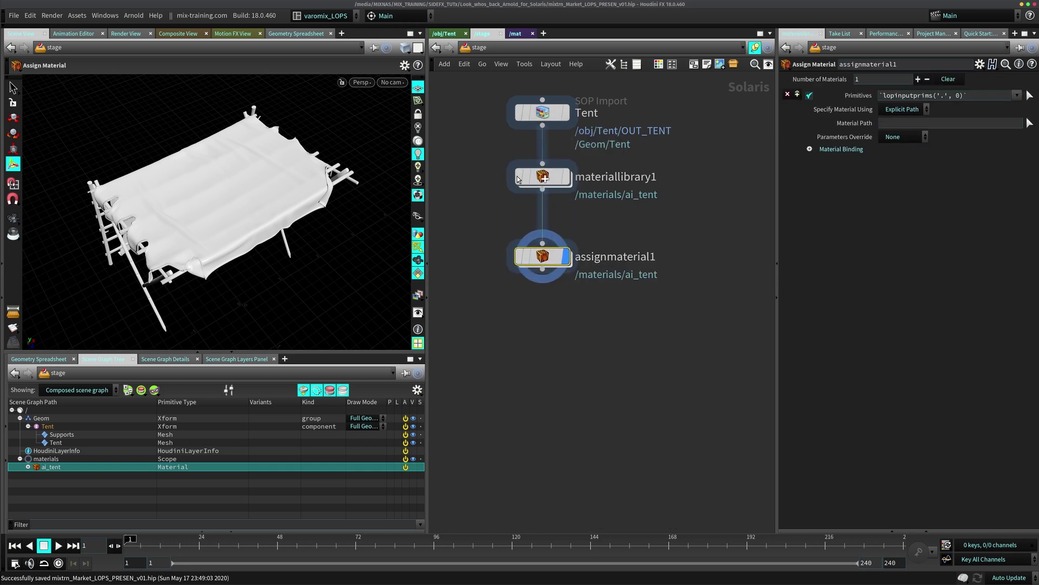
left_click(543, 177)
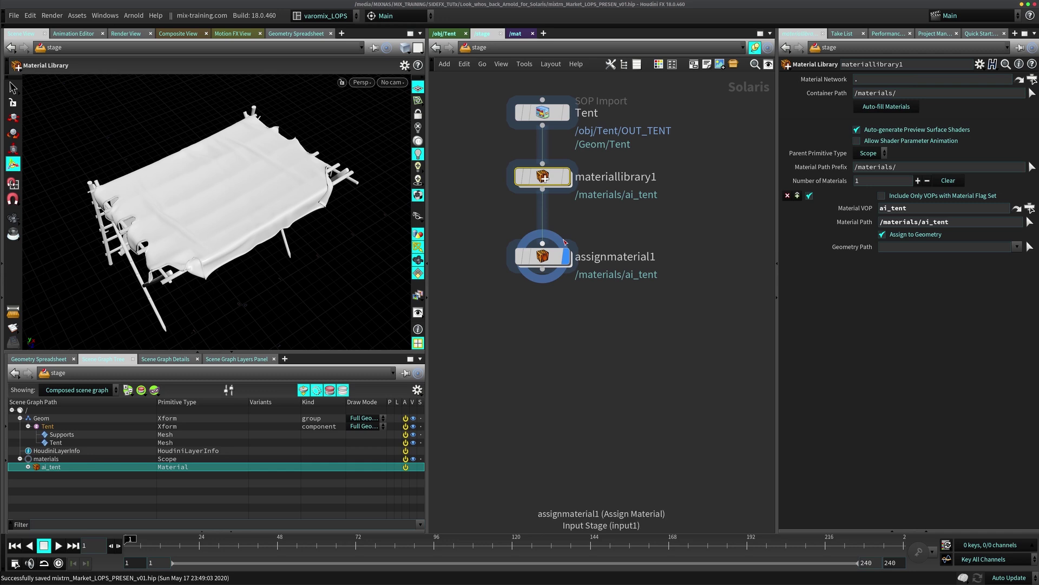
left_click_drag(468, 220, 604, 296)
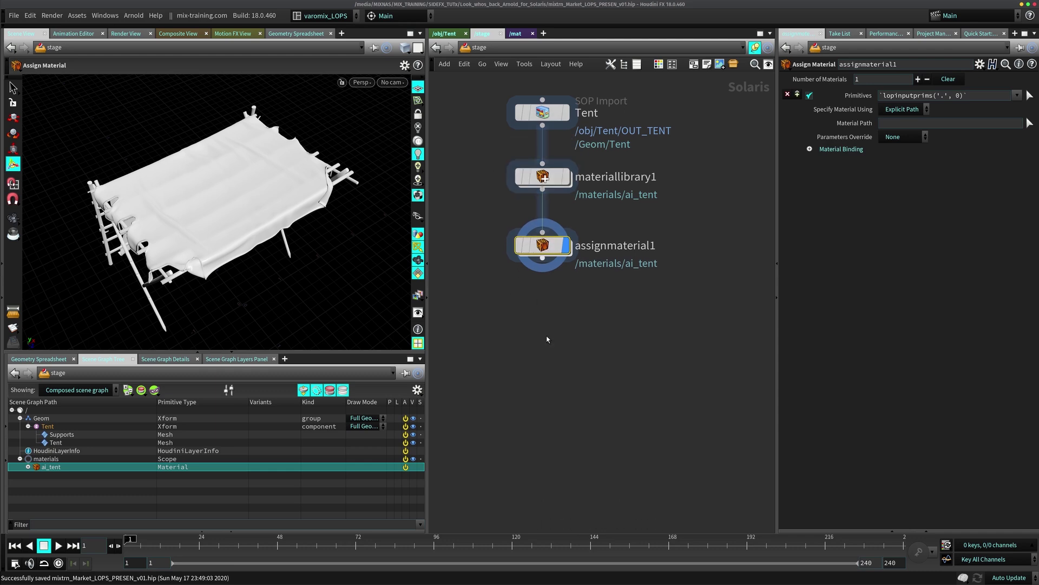
Rename the Assign Material node to tent_mats
middle_click_drag(548, 303, 552, 274)
double_click(623, 221)
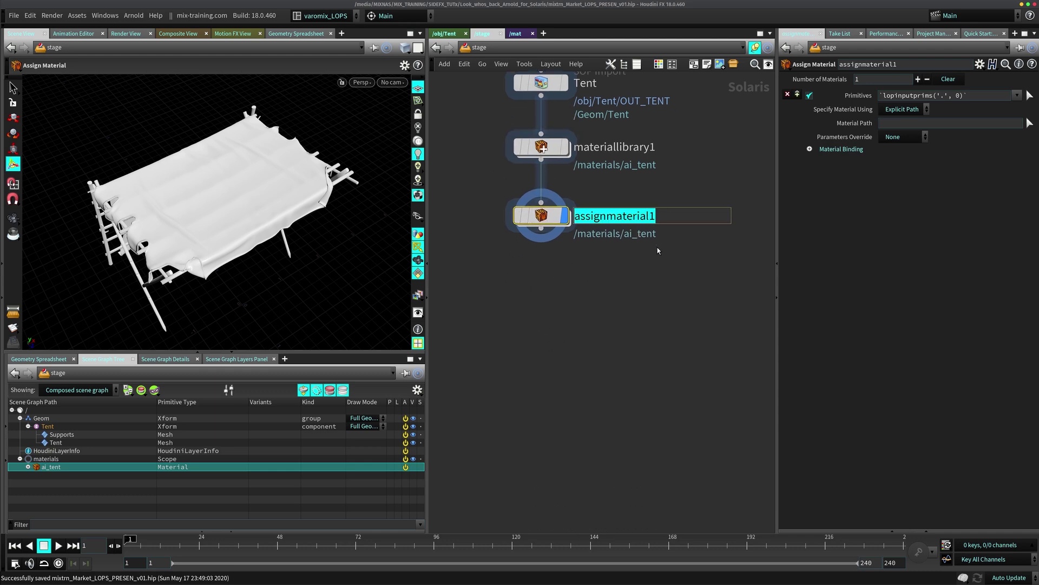
type("te")
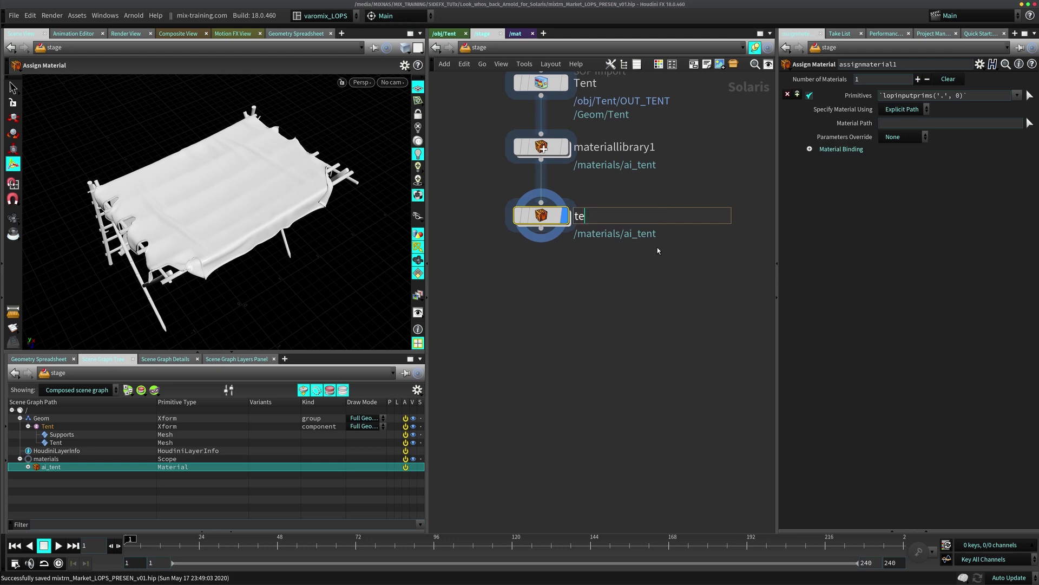
type("nt_mats")
key("Return")
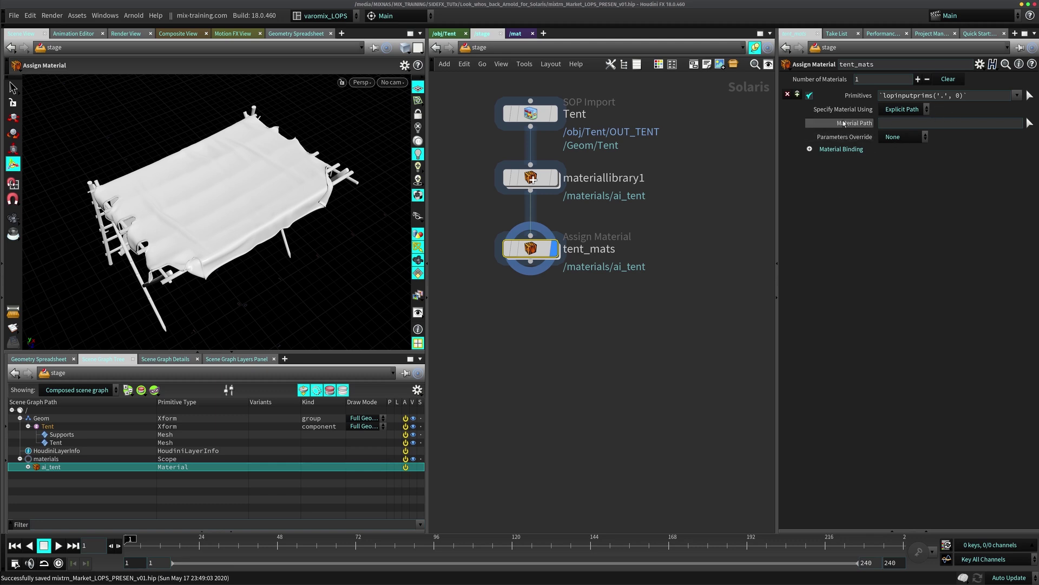
left_click(1016, 96)
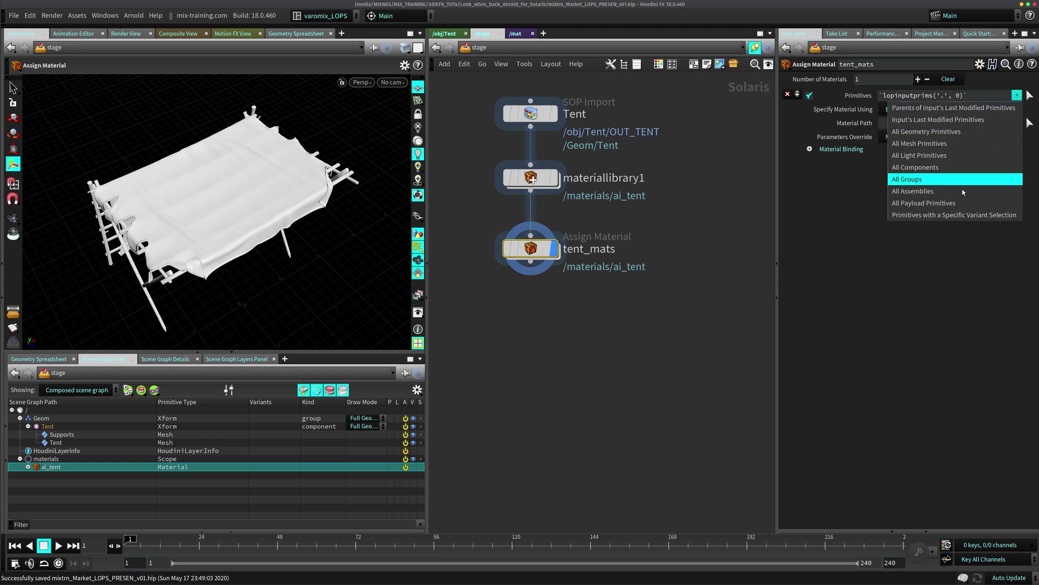
left_click(1017, 95)
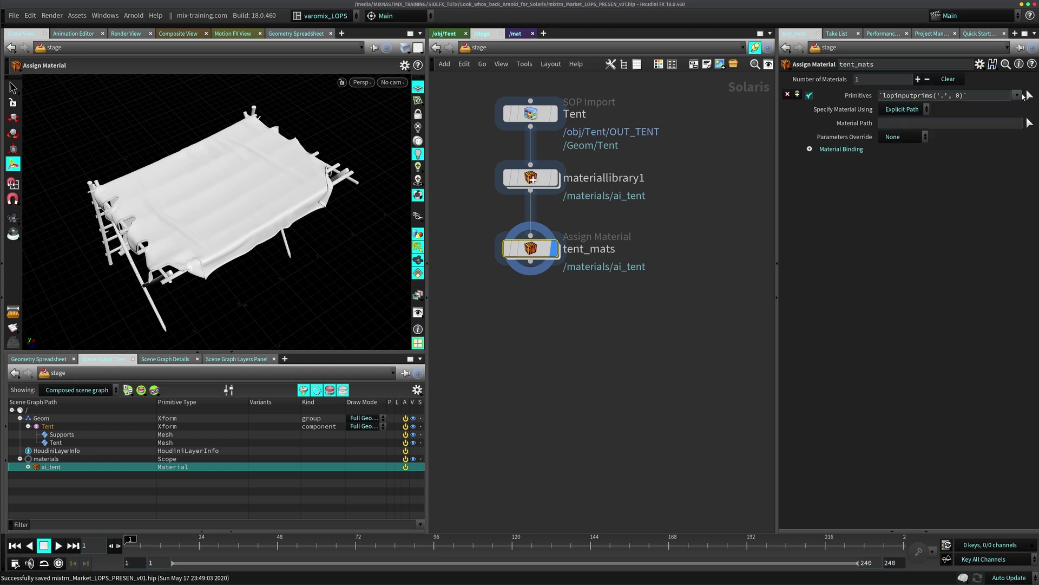
left_click(1017, 95)
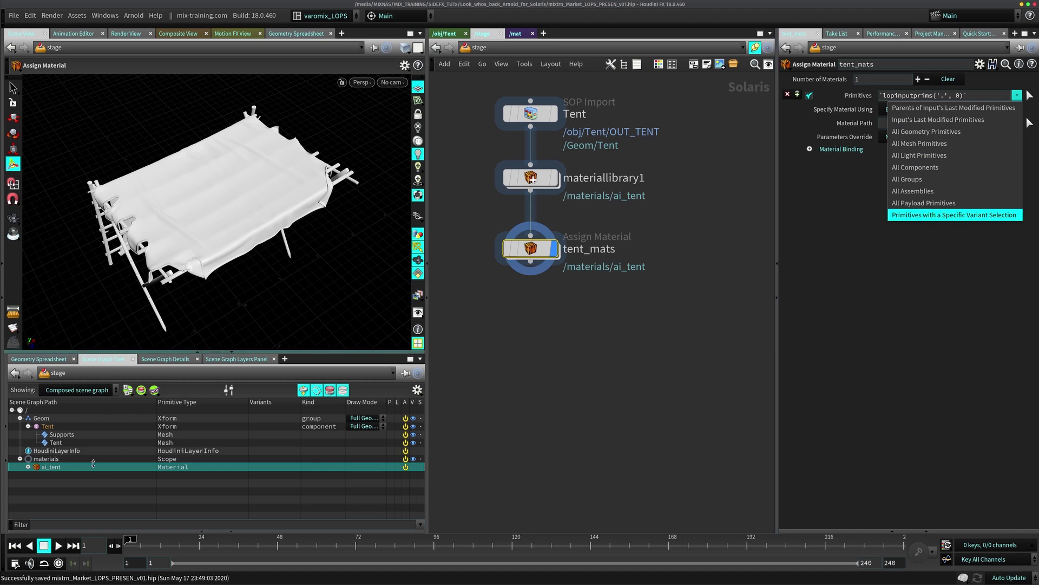
left_click(888, 183)
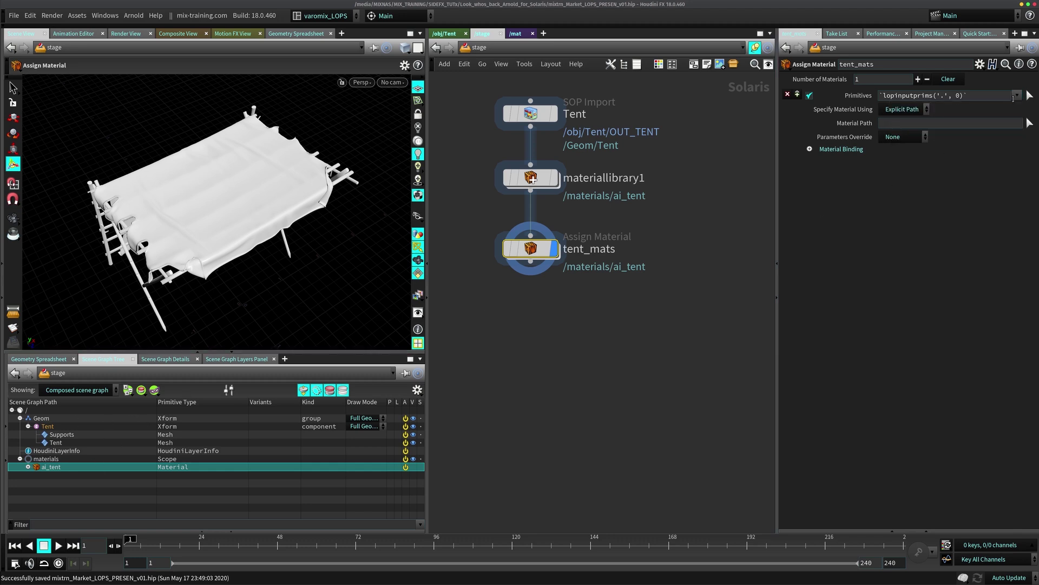
left_click(1015, 97)
Set tent_mats' Material Path to /materials/ai_tent
left_click(872, 124)
left_click(1029, 123)
triple_click(975, 124)
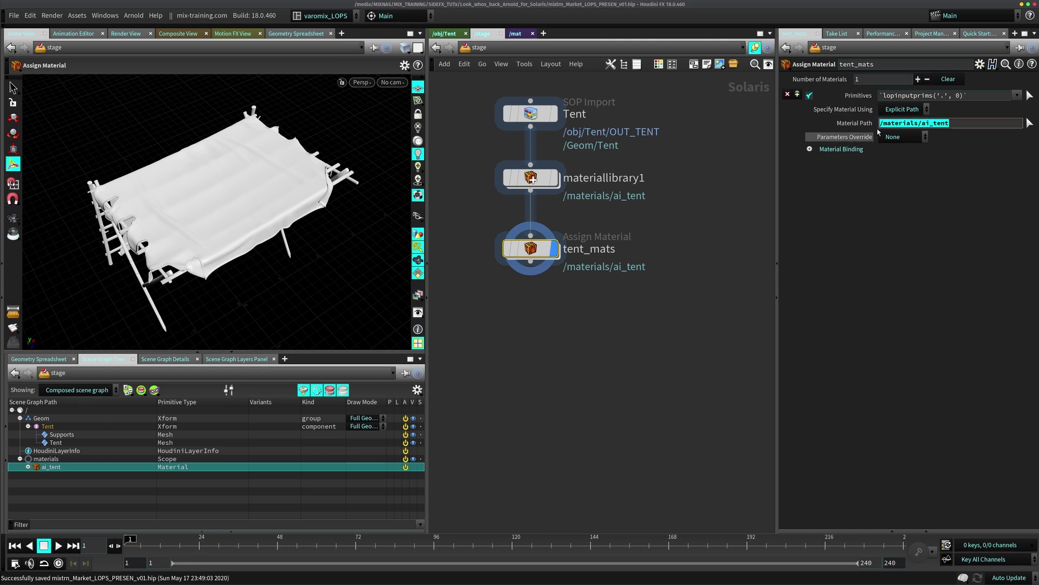
Set tent_mats' Primitives to the Tent mesh /Geom/Tent/Tent and re-enter its Material Path as /materials/ai_tent
key("BackSpace")
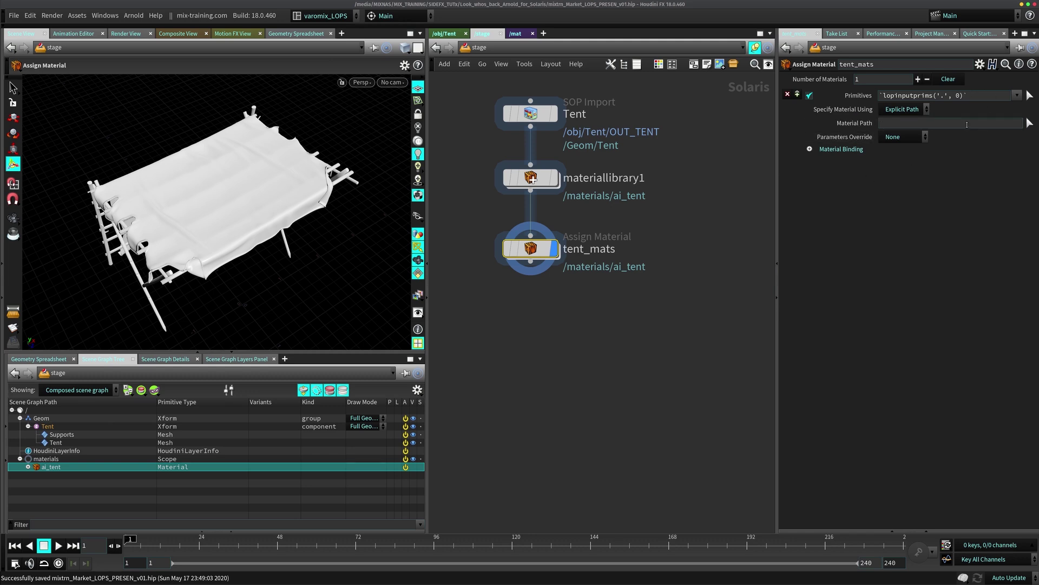
left_click(1017, 96)
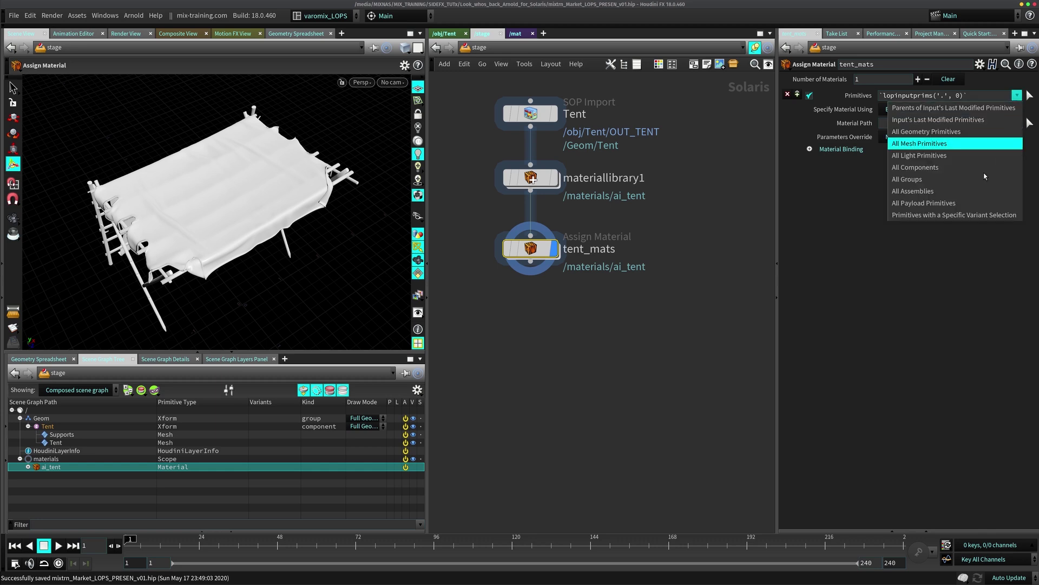
key("Escape")
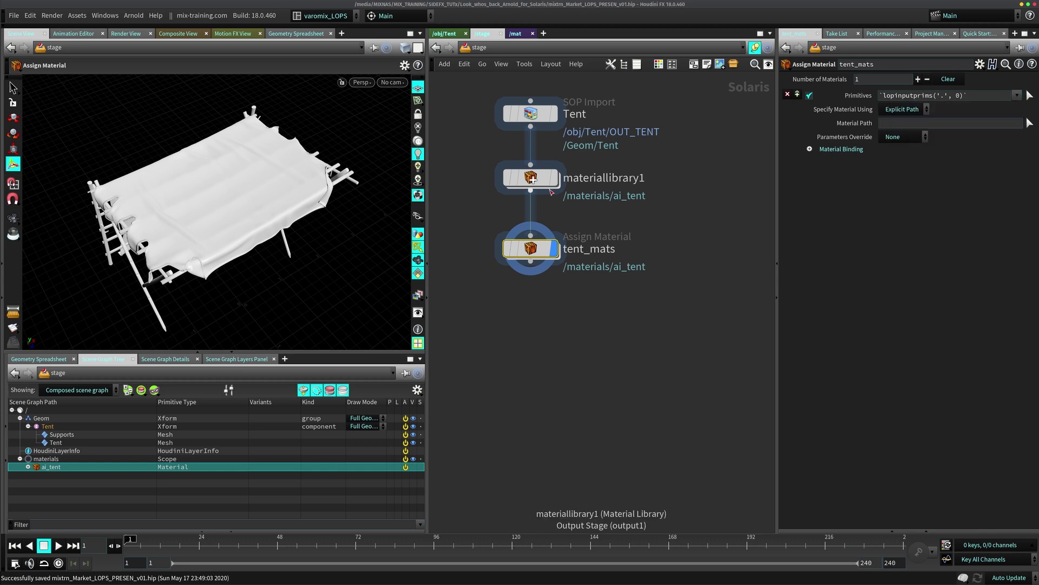
left_click(565, 340)
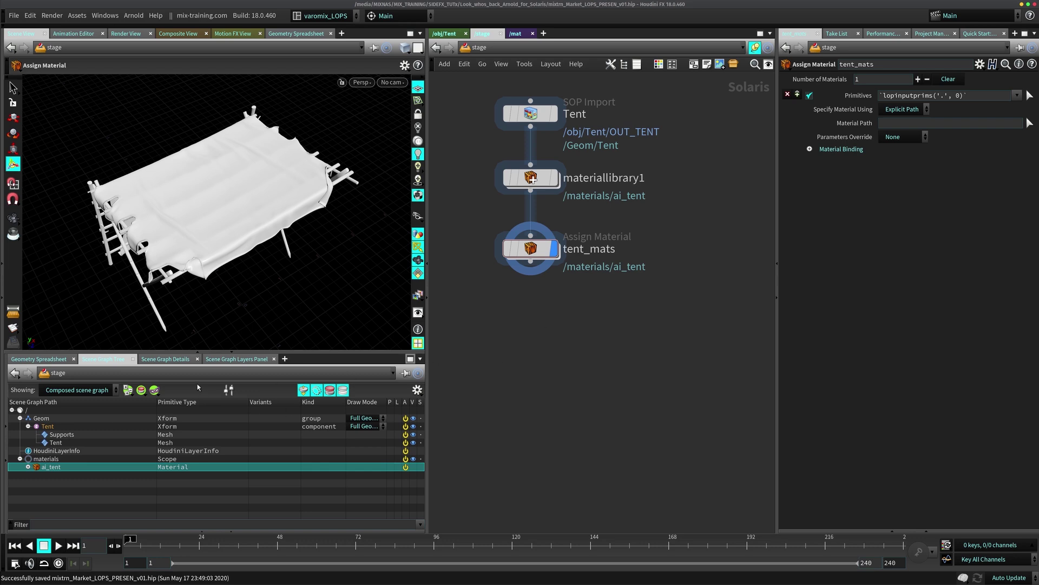
left_click(76, 442)
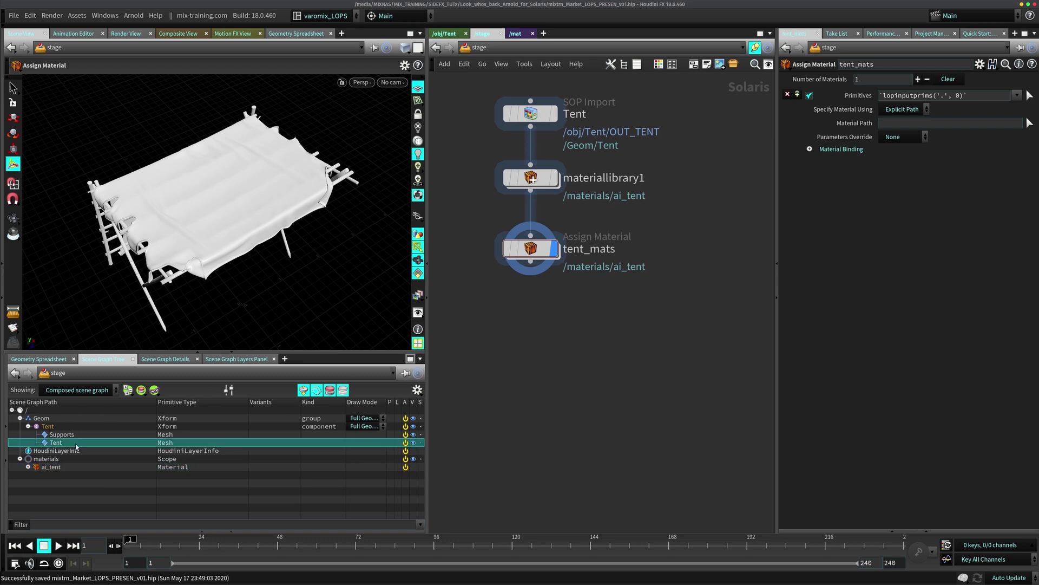
mouse_move(54, 445)
left_mouse_down()
mouse_move(561, 277)
mouse_move(892, 109)
mouse_move(893, 97)
left_mouse_up()
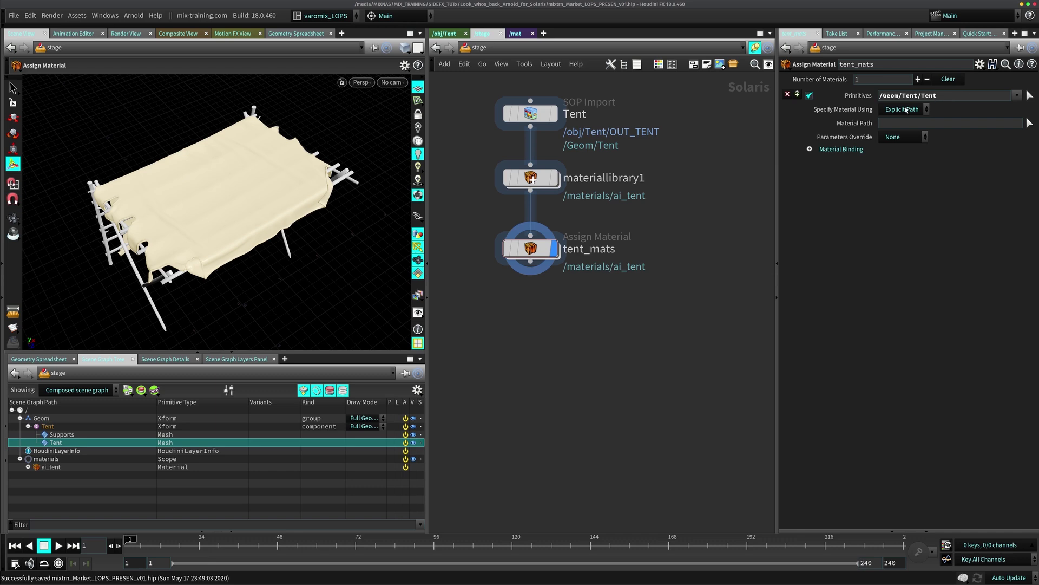
left_click(953, 96)
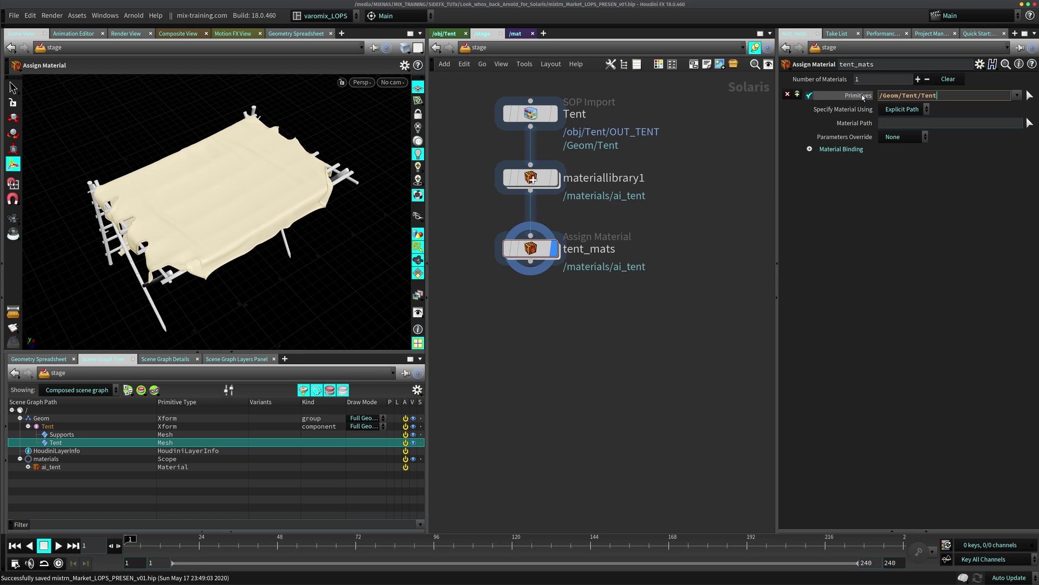
left_click_drag(52, 467, 919, 123)
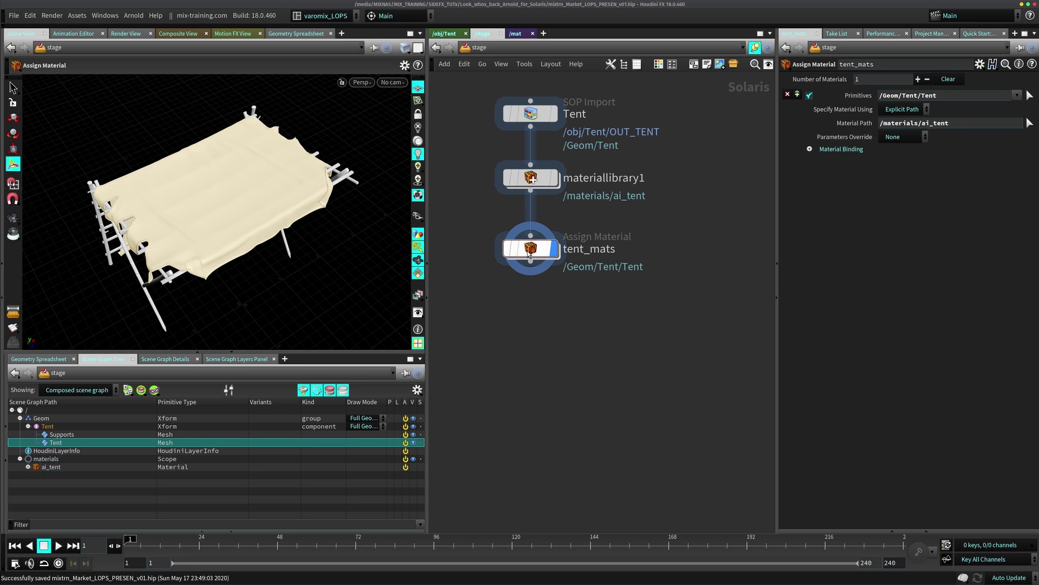
Look at the tent from a lower front angle and save the scene file
key("Escape")
left_click_drag(239, 314, 344, 201)
key("s")
left_click(369, 206)
key("Escape")
key("Return")
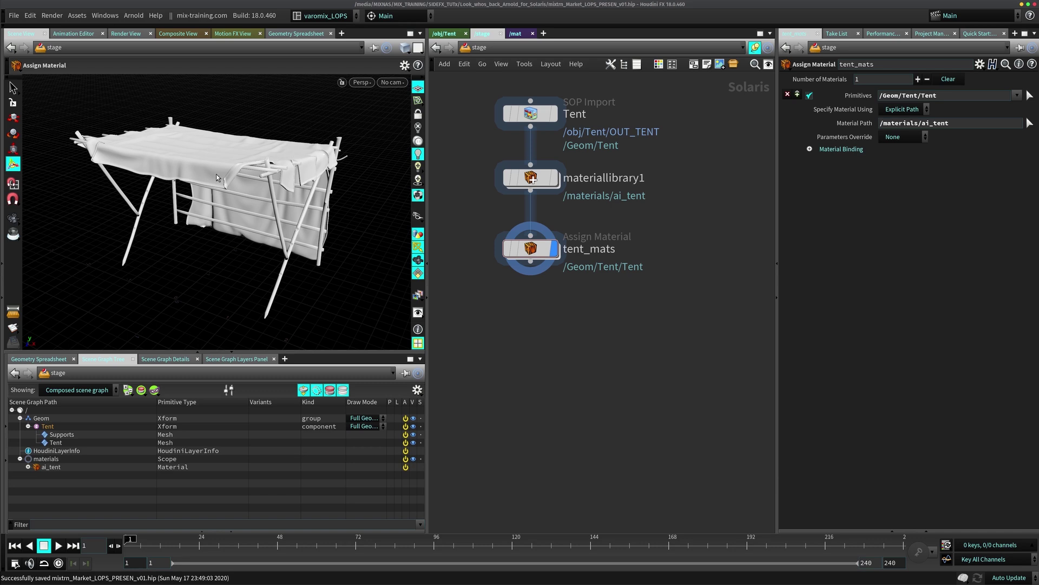
key("ctrl+s")
Switch the viewport renderer from Houdini GL to Arnold
left_click(385, 83)
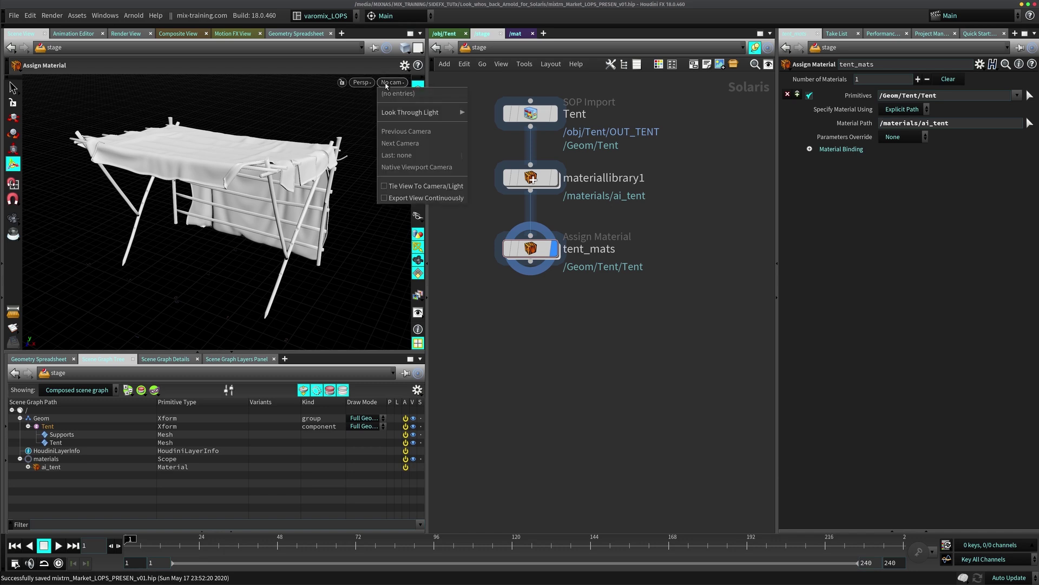
left_click(361, 84)
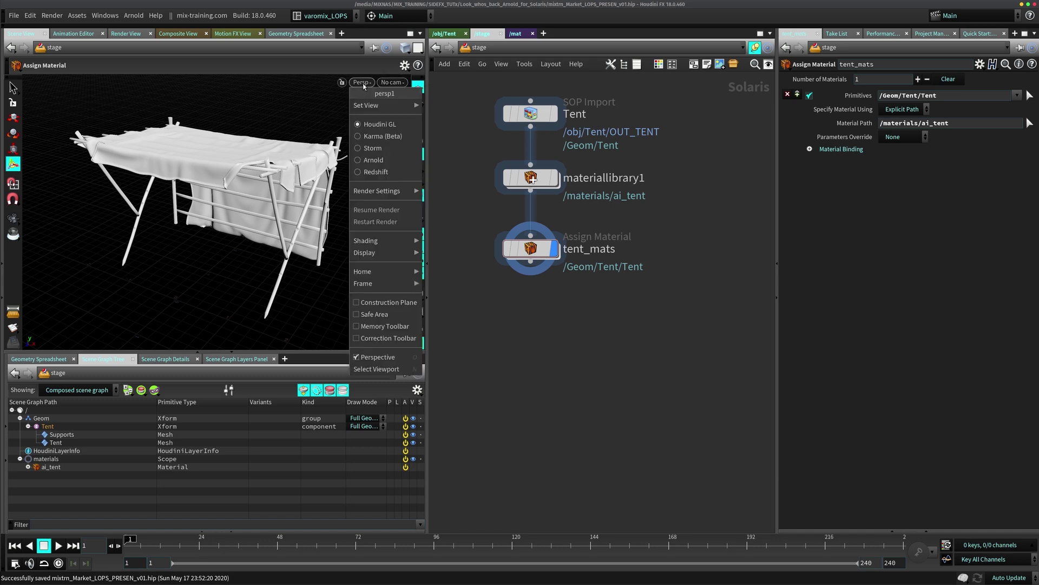
left_click(188, 139)
left_click_drag(274, 179, 227, 152)
left_click(362, 83)
left_click(373, 159)
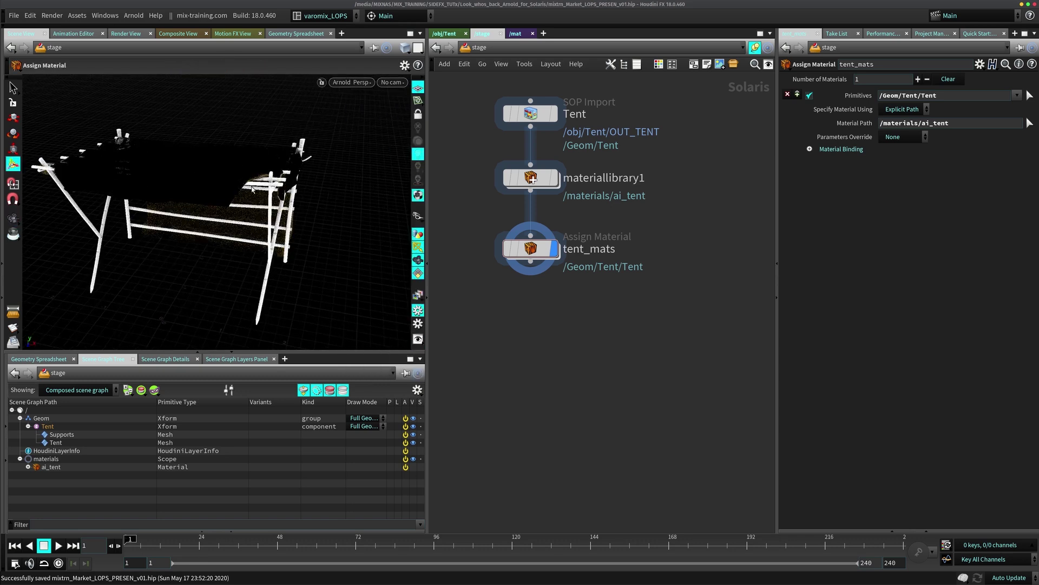
Inspect the tent's Arnold render in the viewport from several angles
key("Escape")
mouse_move(252, 188)
left_mouse_down()
mouse_move(262, 212)
mouse_move(246, 192)
left_mouse_up()
key("s")
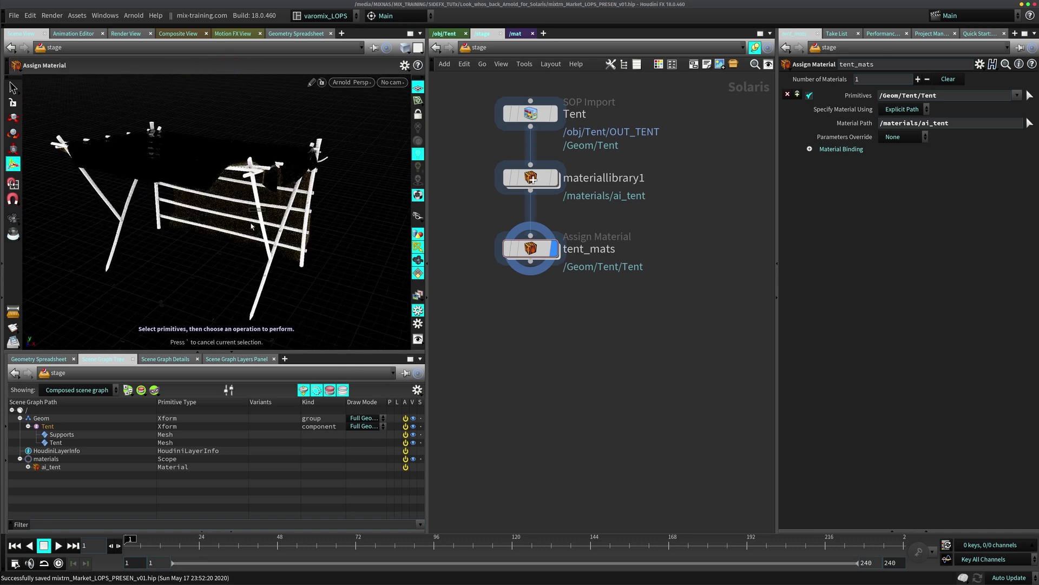
left_click(246, 192)
key("Escape")
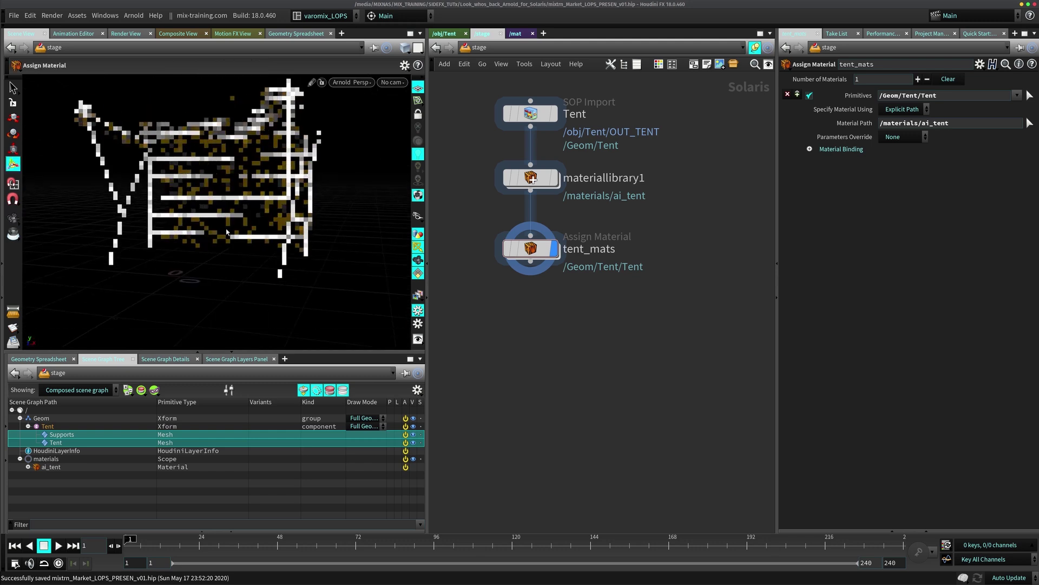
left_click_drag(254, 193, 241, 272)
key("Escape")
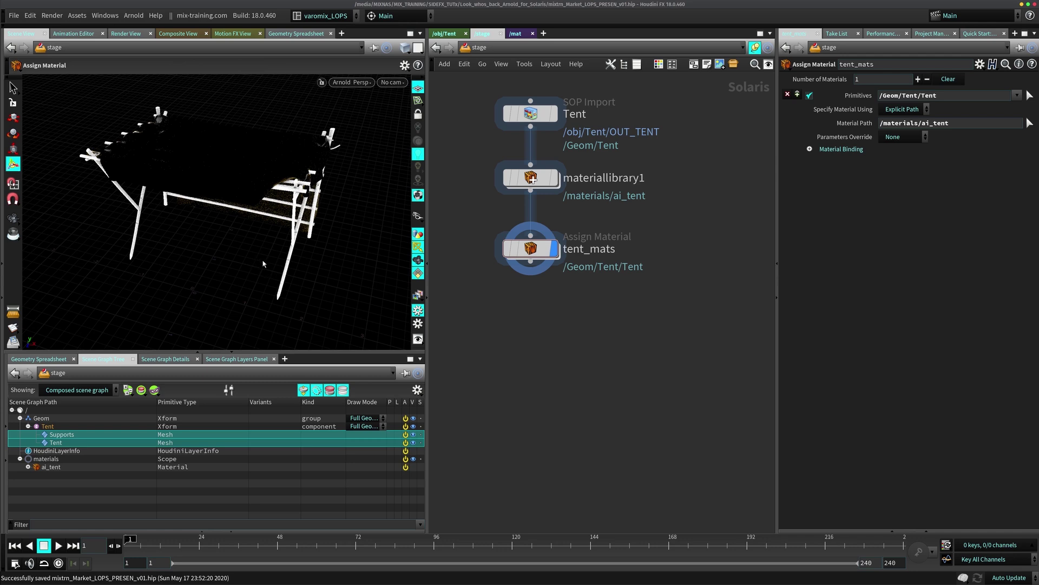
left_click_drag(304, 228, 243, 234)
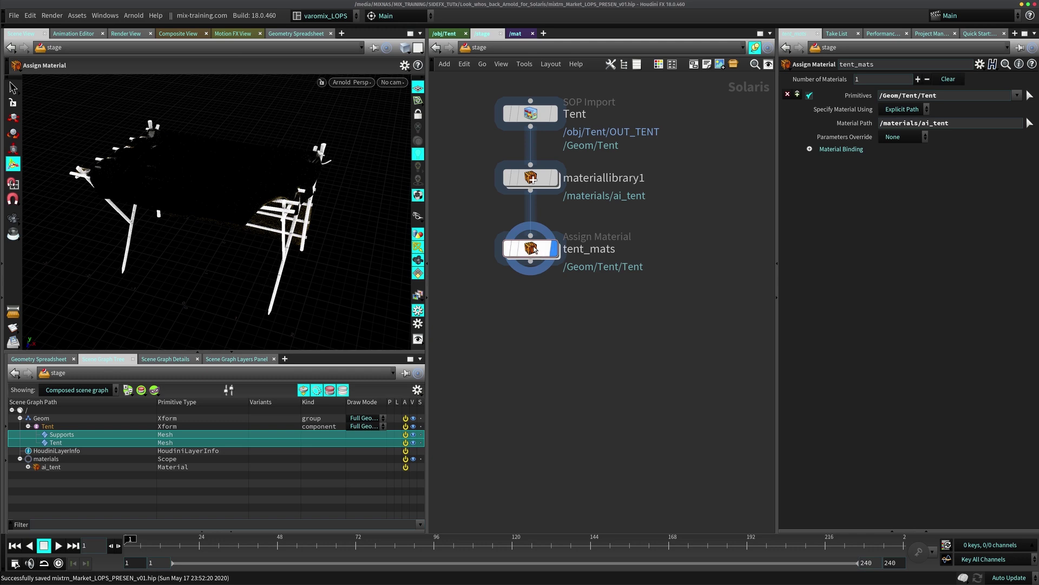
mouse_move(512, 252)
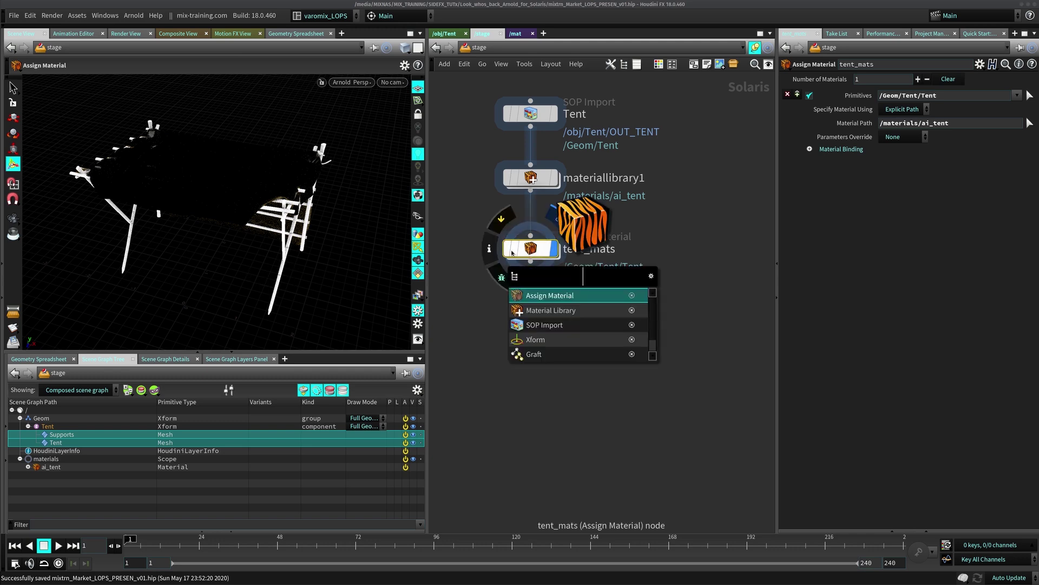
type("domel")
key("BackSpace")
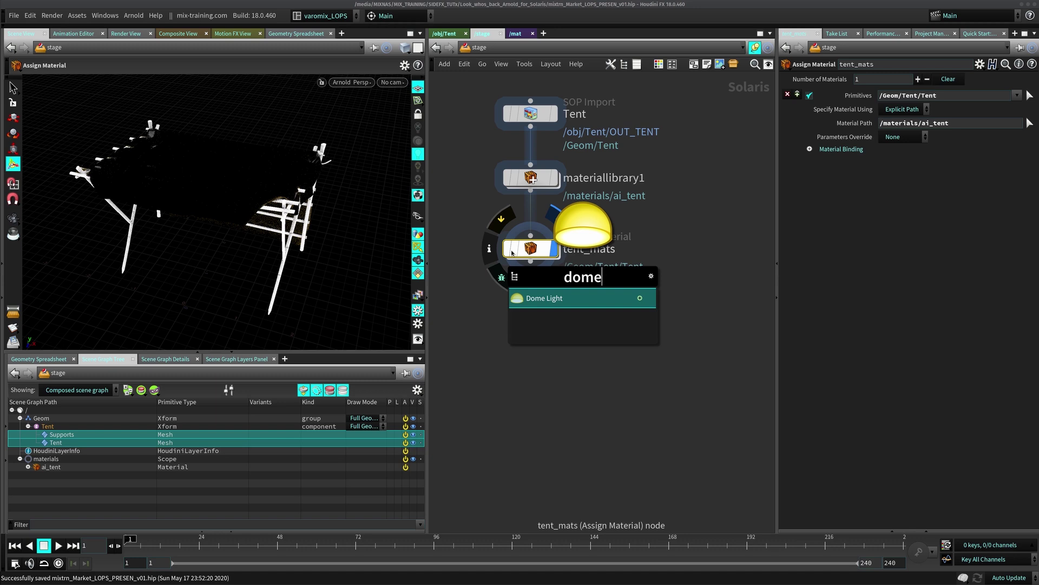
key("Escape")
Add a Dome Light node directly below tent_mats in the chain and view the lit tent
key("Tab")
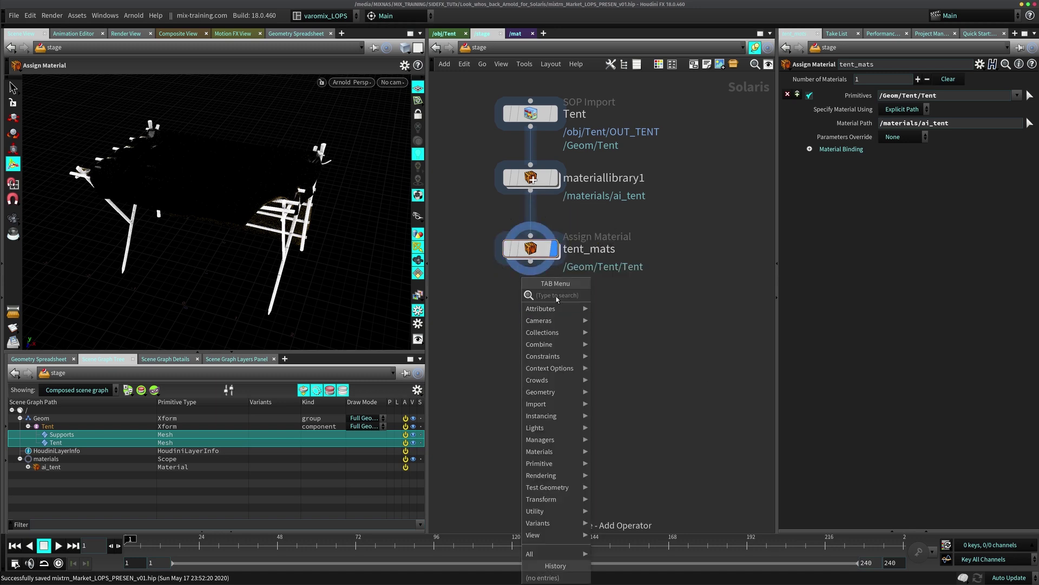
mouse_move(553, 381)
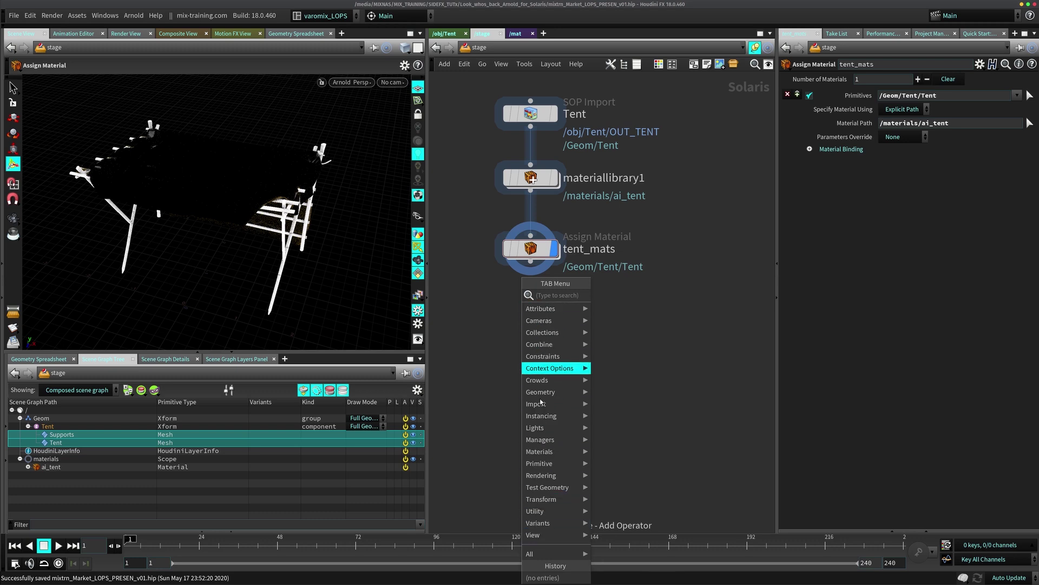
mouse_move(545, 431)
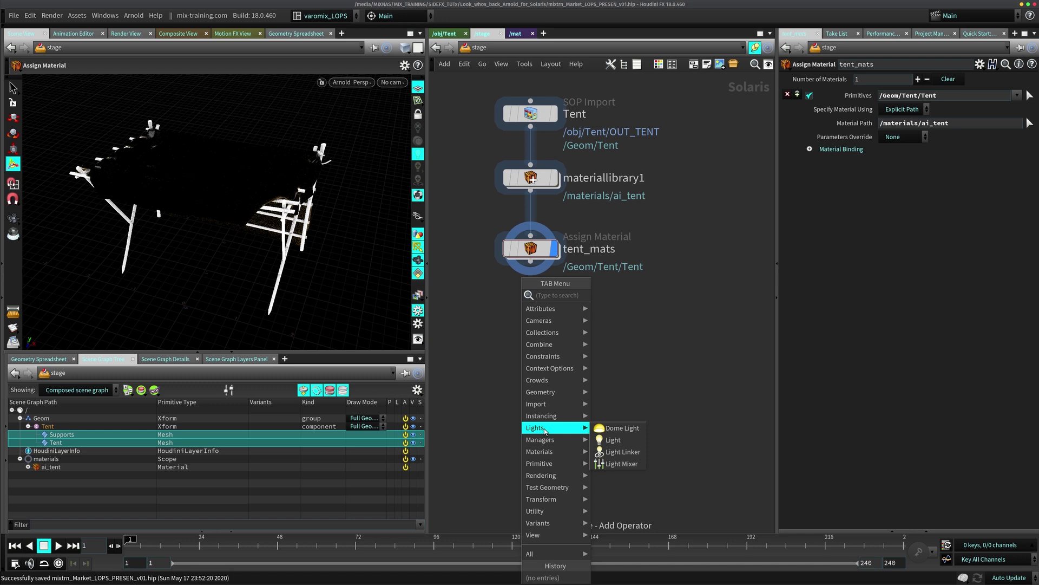
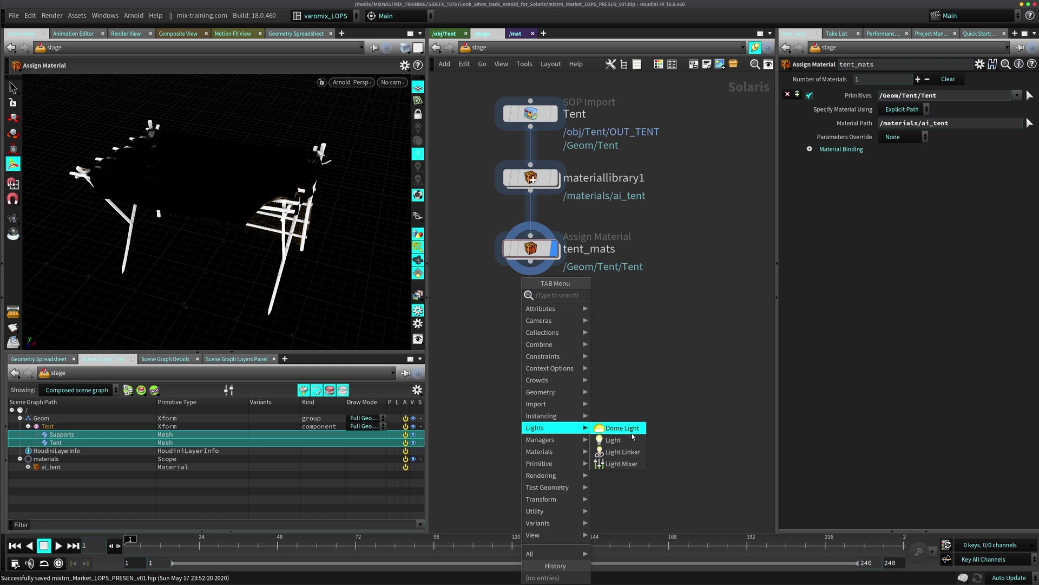
left_click(628, 440)
left_click(539, 312)
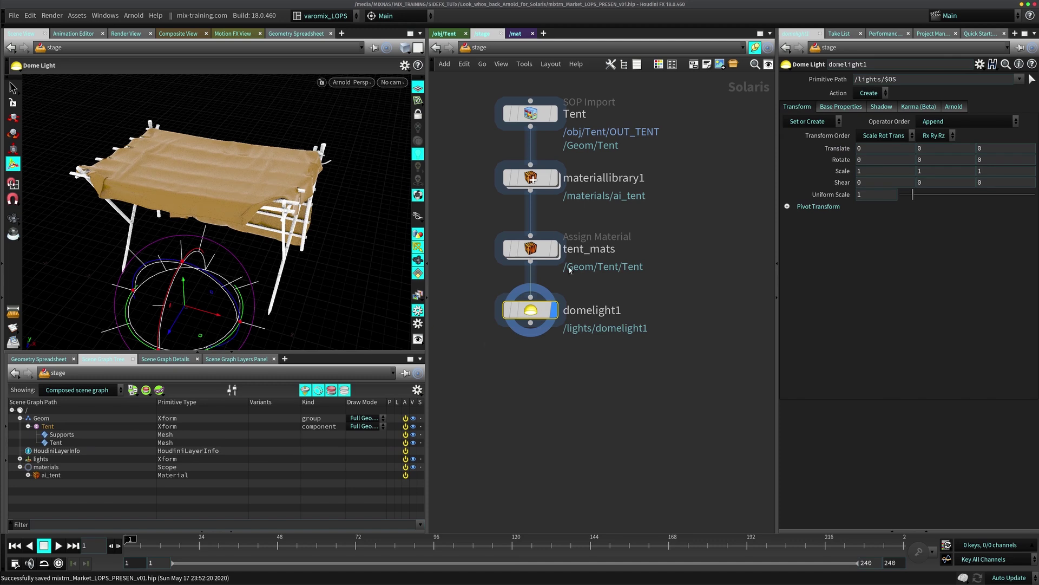
key("Escape")
left_click_drag(254, 234, 264, 236)
Disconnect domelight1 from tent_mats and move it away to view the light's stage on its own
left_click_drag(507, 313, 525, 350)
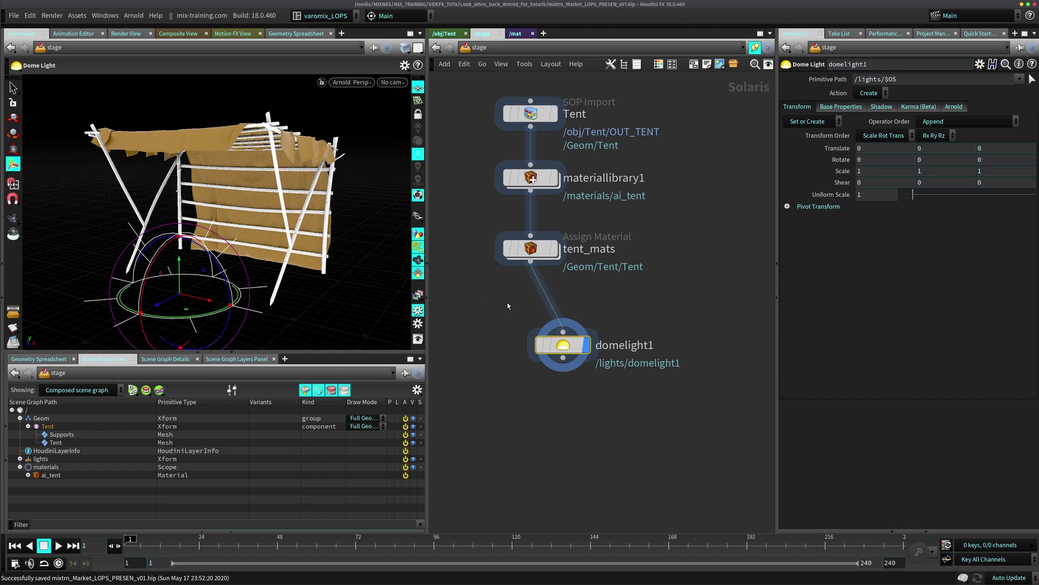
left_click_drag(544, 297, 459, 387)
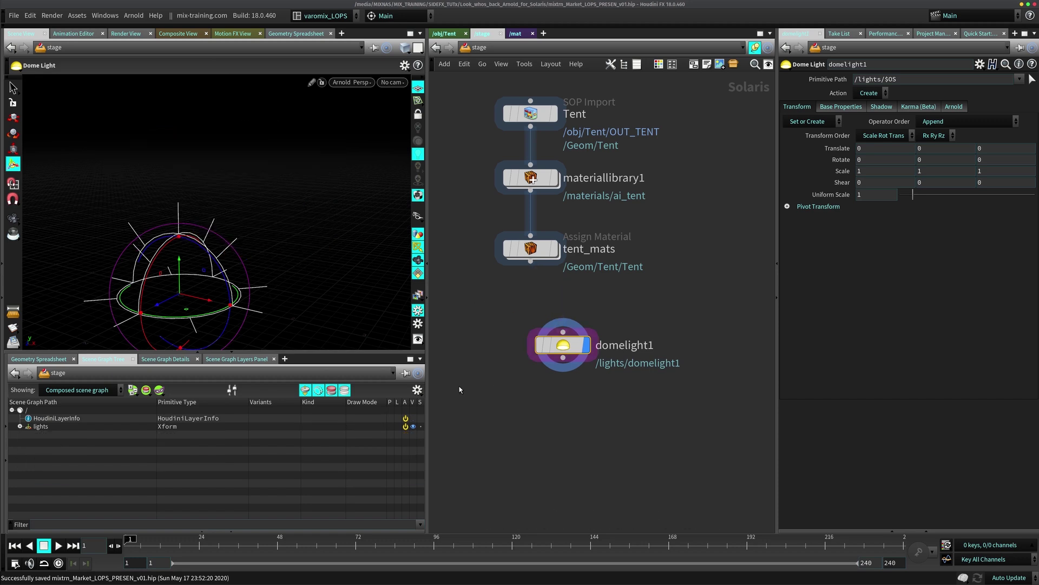
left_click_drag(588, 341, 722, 246)
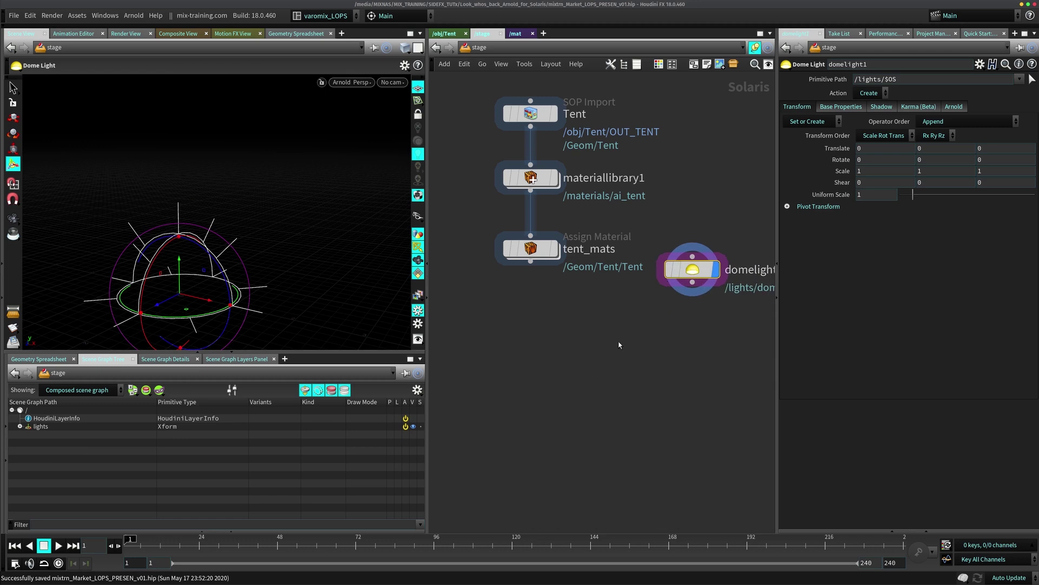
left_click_drag(141, 228, 98, 231)
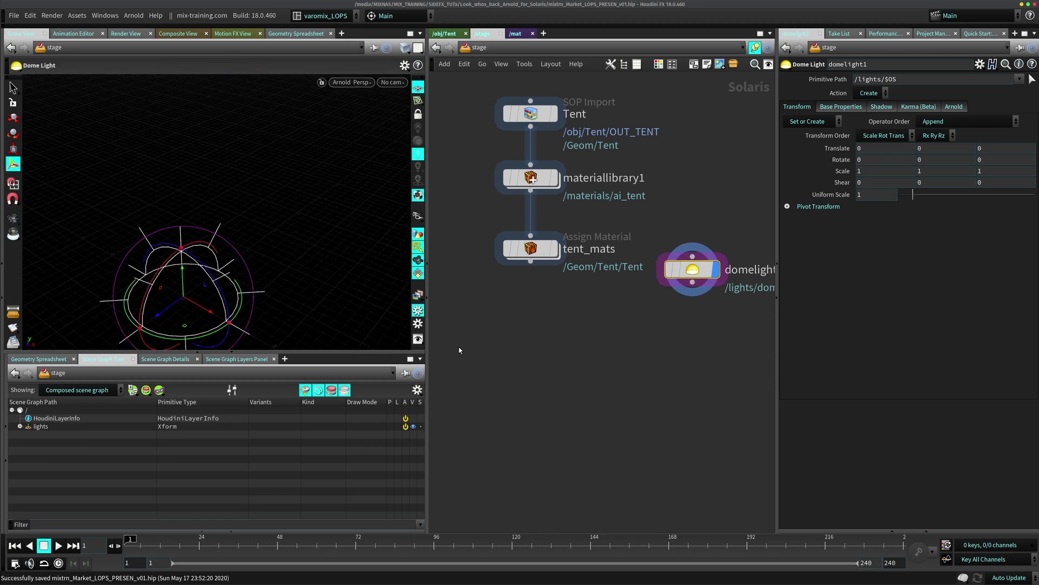
key("l")
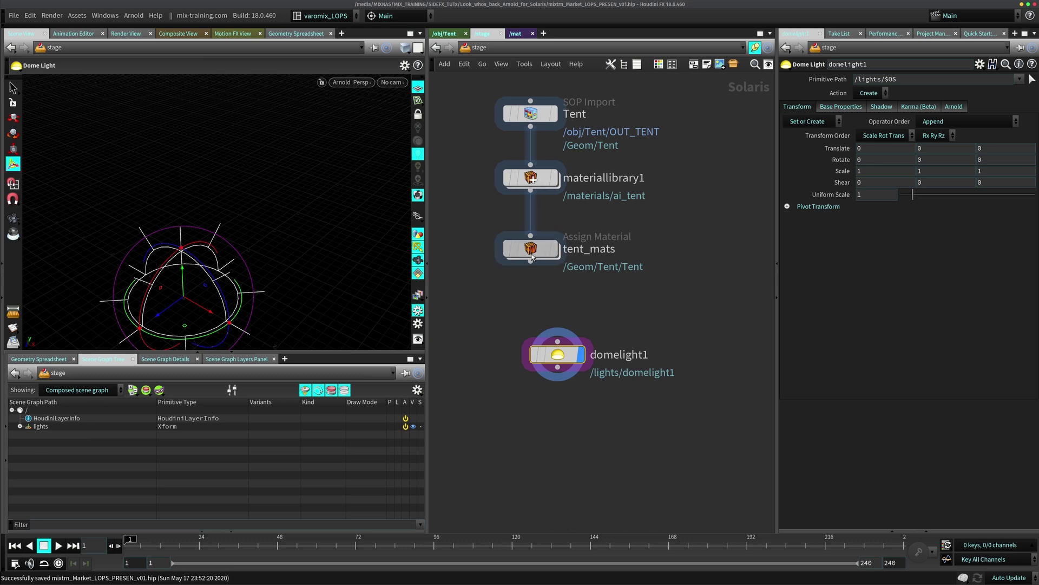
Connect tent_mats' output back into domelight1 and align the light node directly below it
left_click(547, 249)
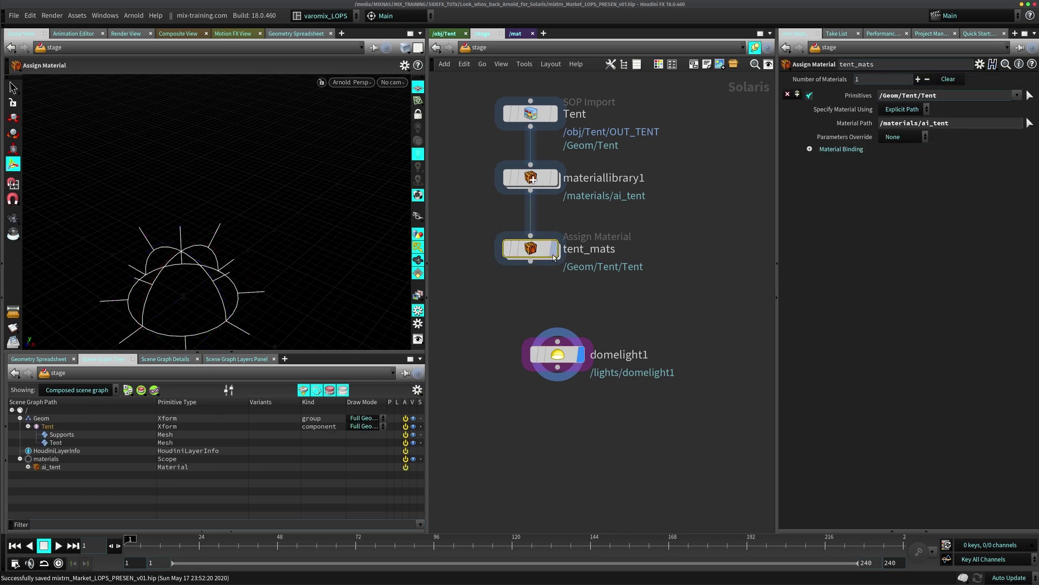
key("r")
left_click_drag(530, 260, 557, 341)
key("l")
left_click(530, 304)
key("r")
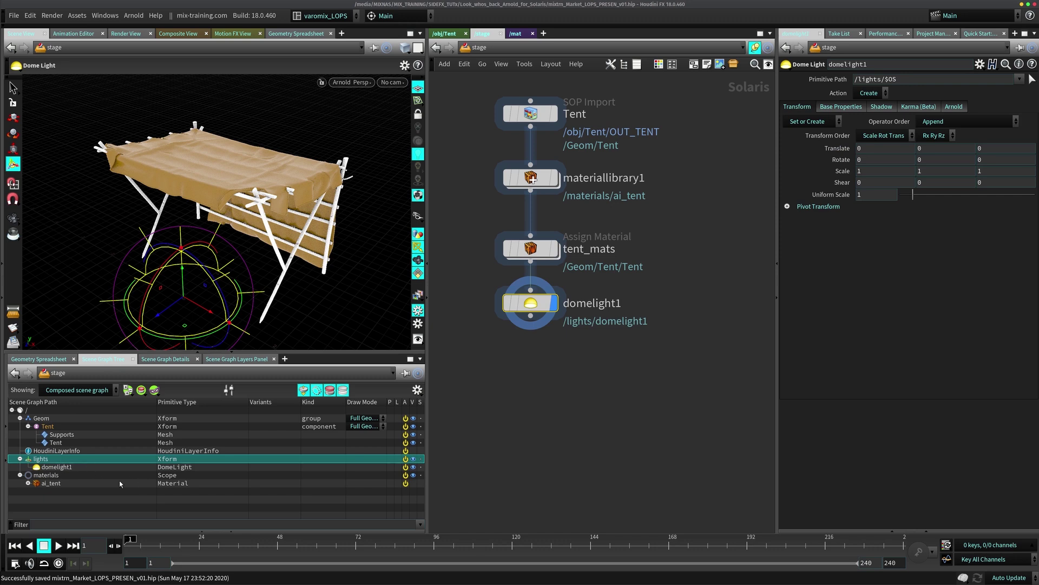
Examine the lights and materials entries in the scene graph and the dome-lit tent fabric up close
left_click(63, 477)
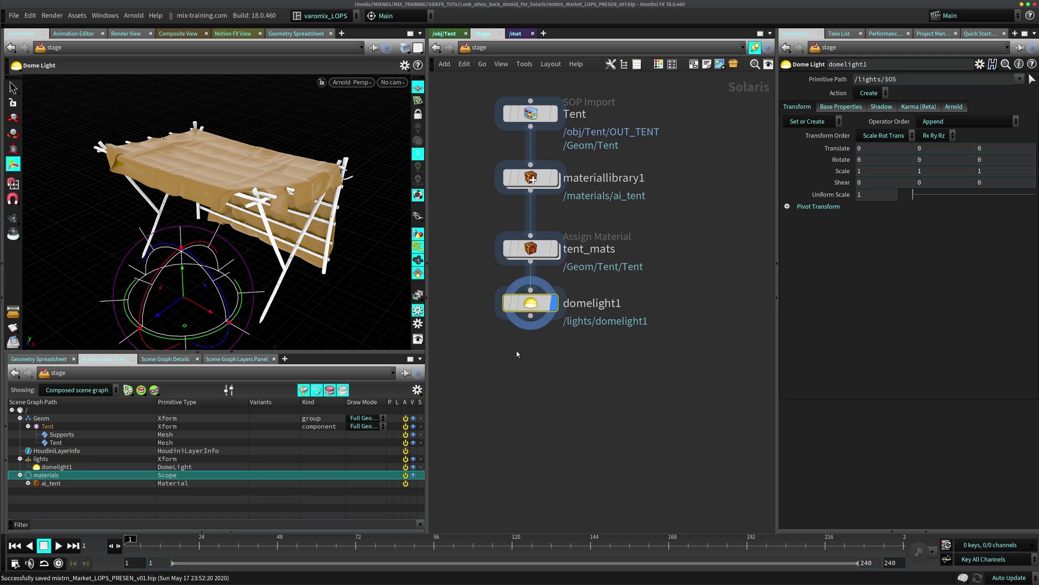
left_click(490, 371)
key("Escape")
left_click_drag(292, 287, 250, 282)
key("Return")
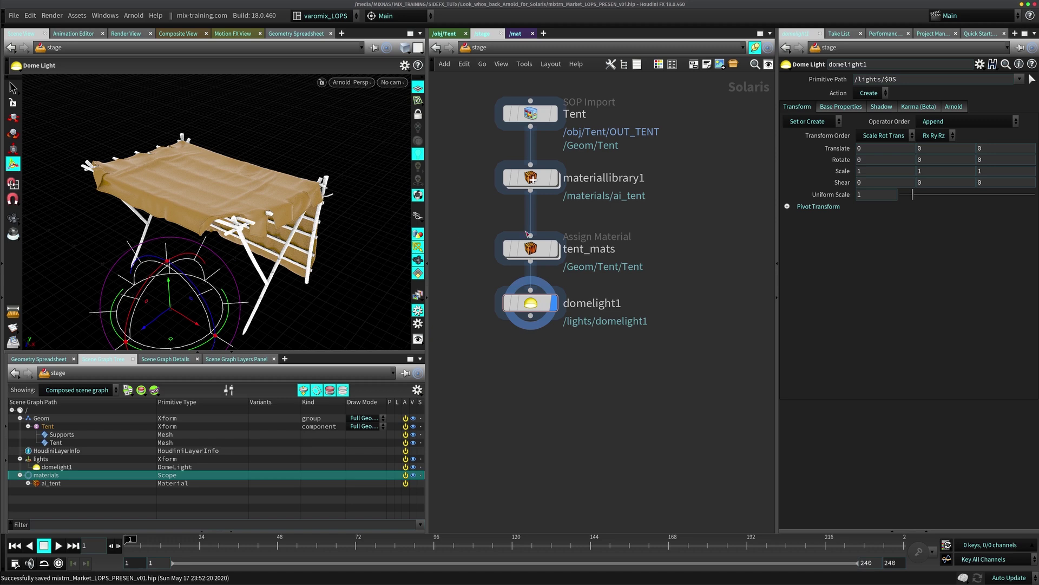
key("Escape")
left_click_drag(268, 227, 288, 209)
scroll(288, 249, "up", 3)
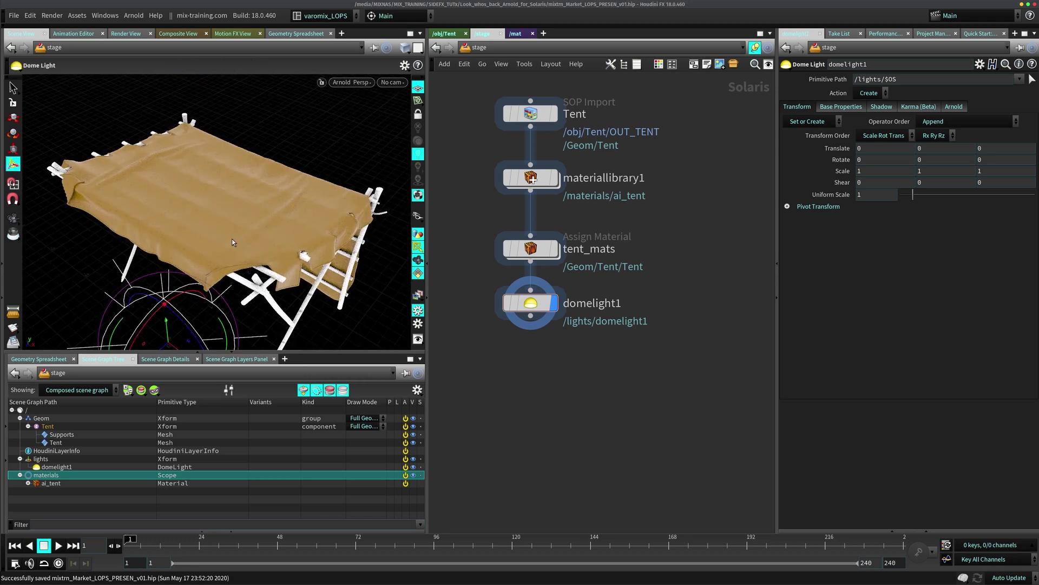
Open materiallibrary1 and try several yellow and green swatches as the ai_tent shader's base color
double_click(532, 178)
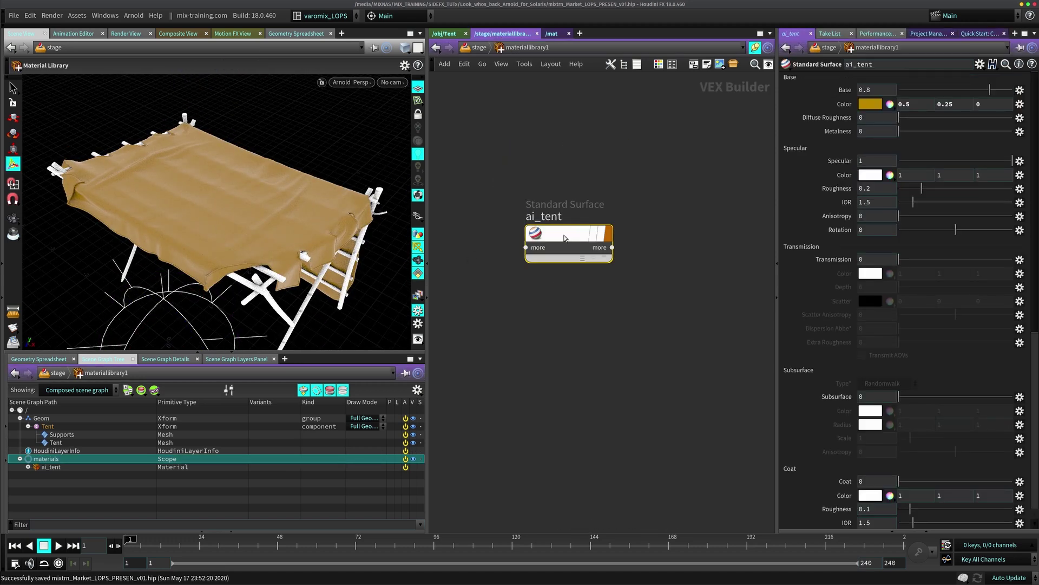
left_click(890, 104)
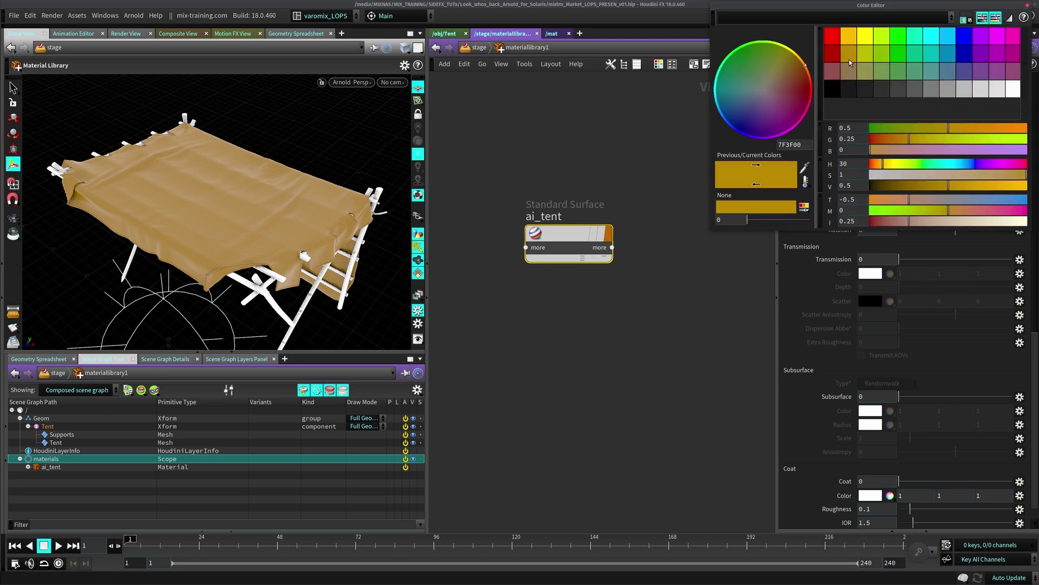
left_click(872, 56)
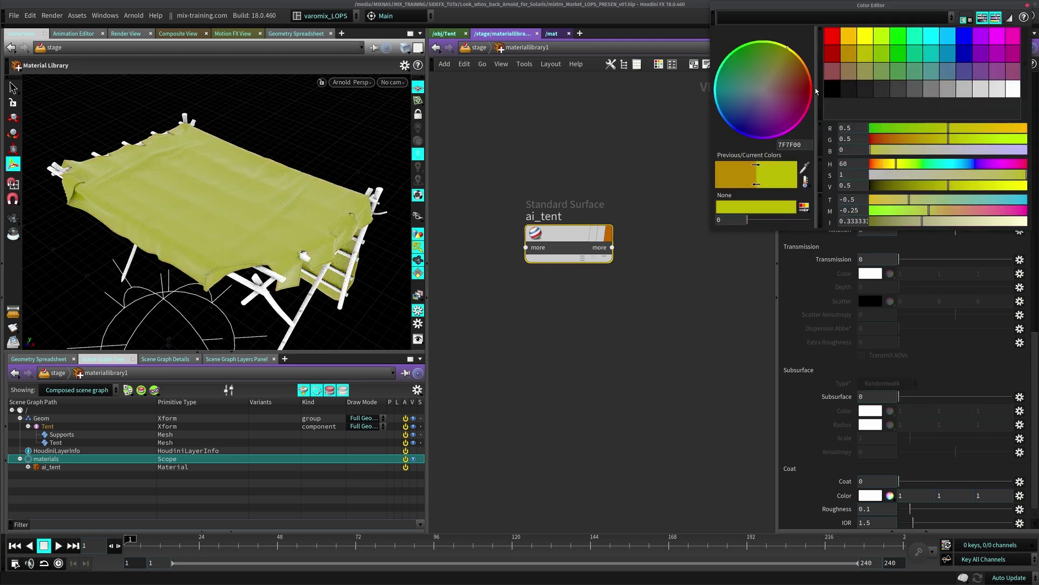
left_click(899, 52)
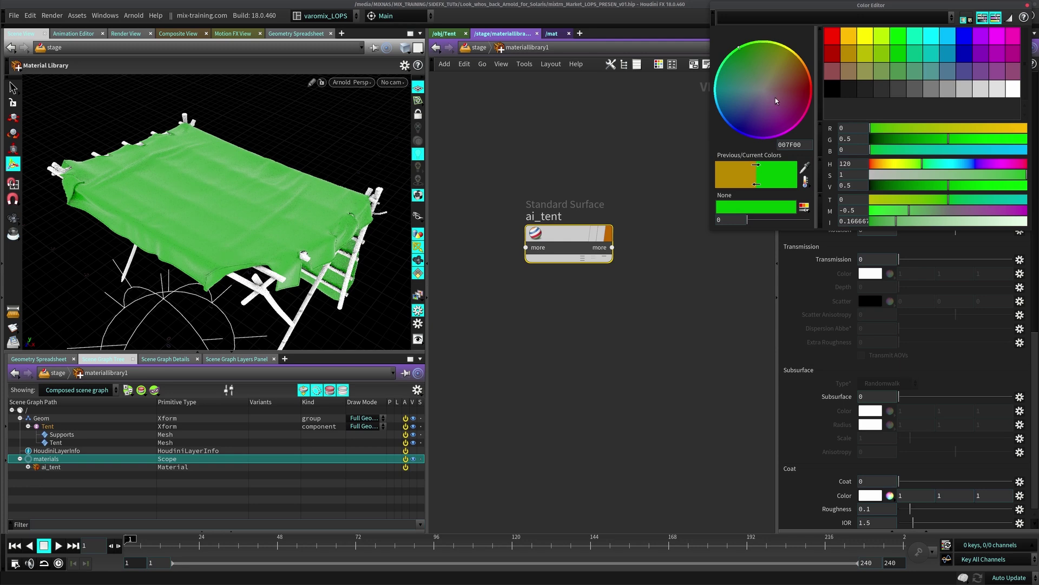
left_click(882, 41)
left_click(871, 46)
left_click(873, 67)
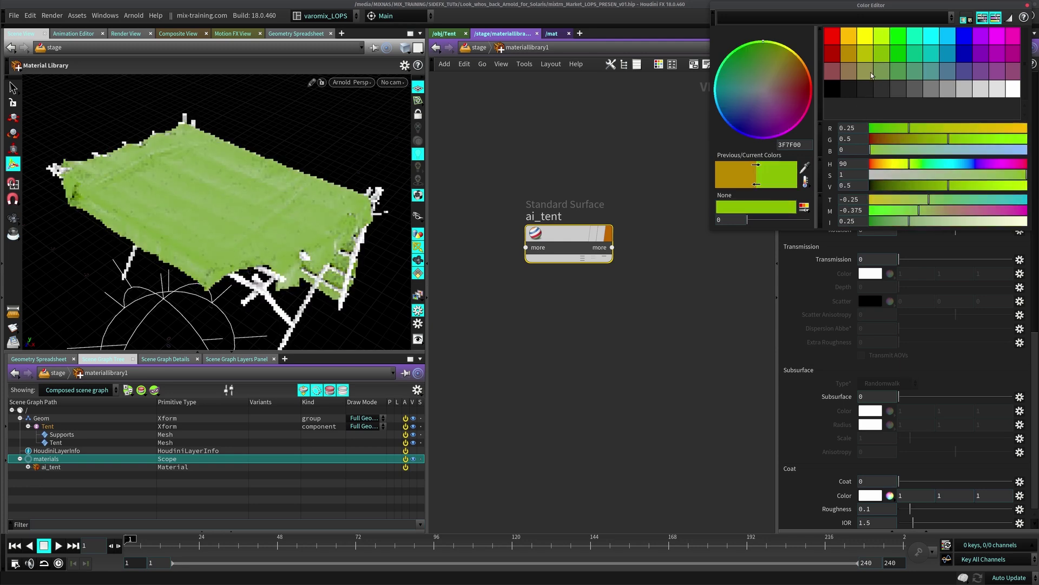
left_click(885, 70)
left_click(868, 69)
left_click(864, 54)
left_click(848, 53)
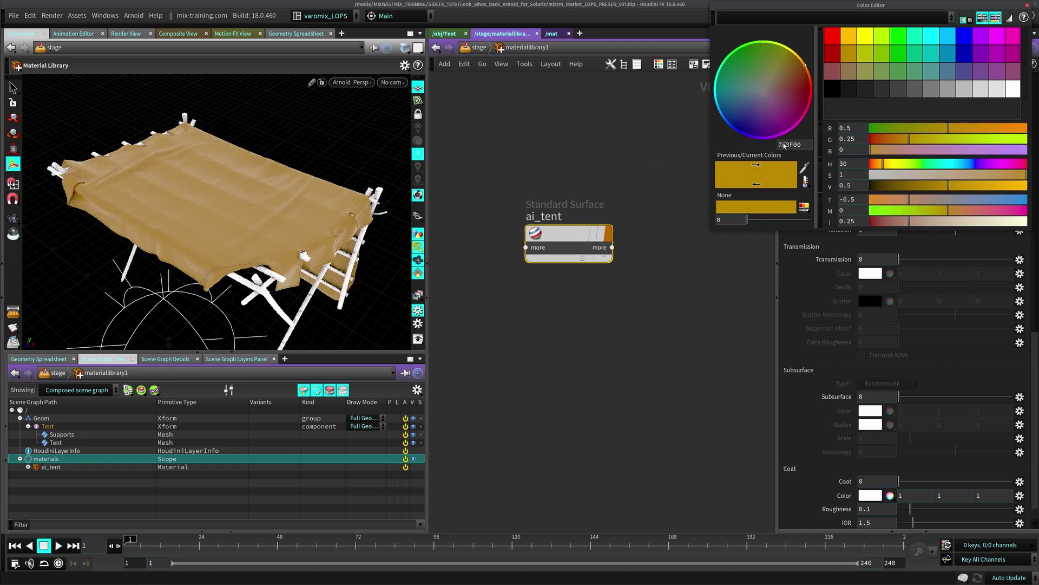
Set ai_tent's base color to white and switch the viewport from Arnold back to the standard display
left_click(1010, 89)
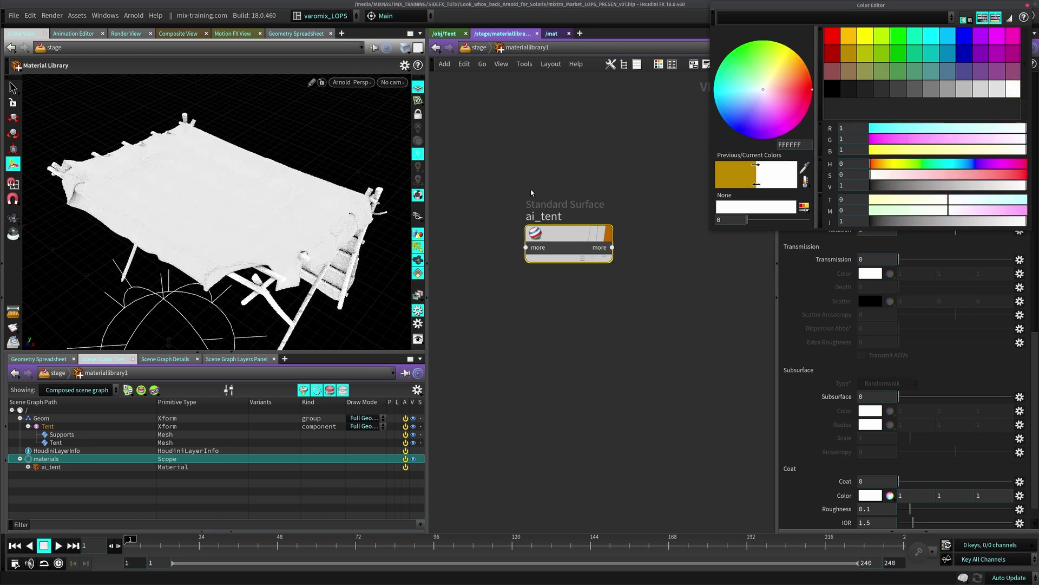
left_click(1024, 16)
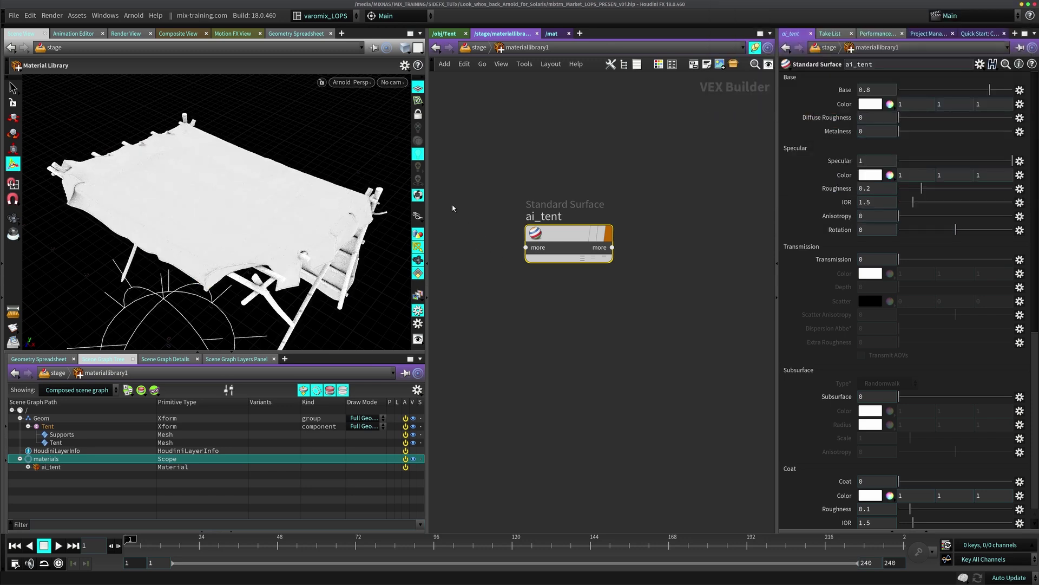
left_click(352, 82)
left_click(347, 116)
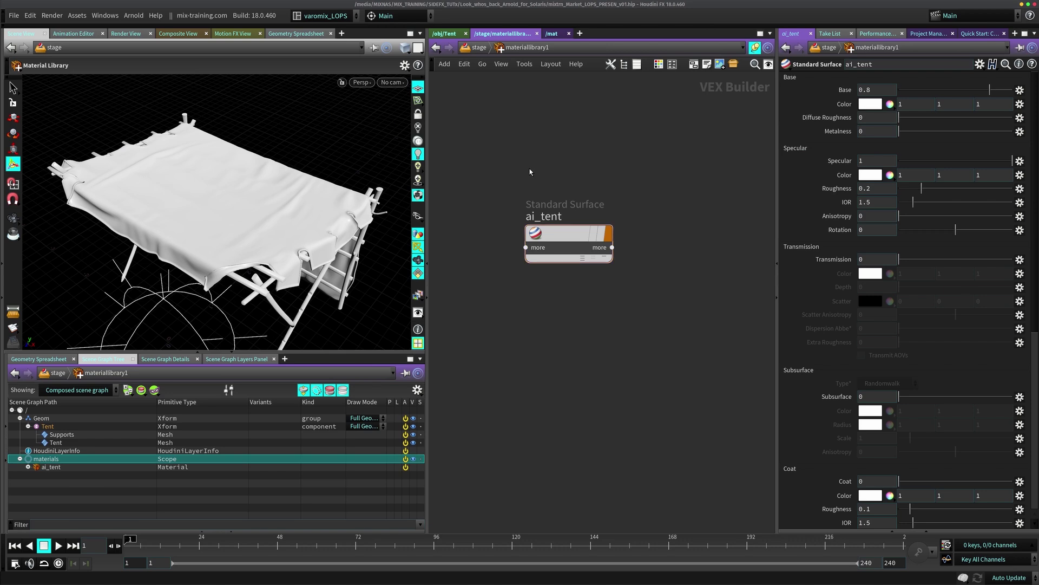
Add an Arnold Material Builder above the ai_tent Standard Surface in the material library and enter ai_tent as its name
left_click_drag(569, 233, 557, 257)
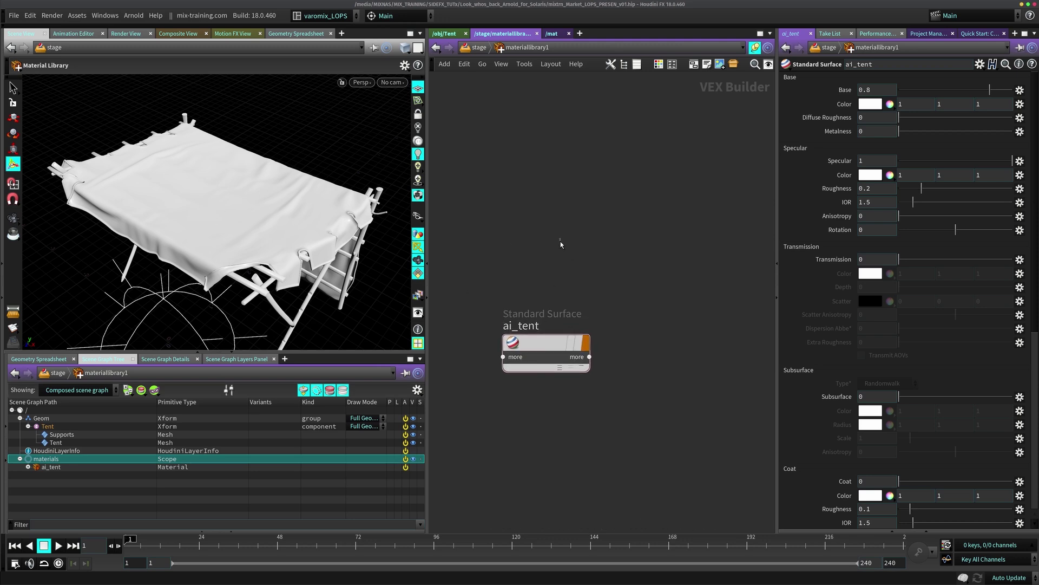
key("Tab")
type("artn")
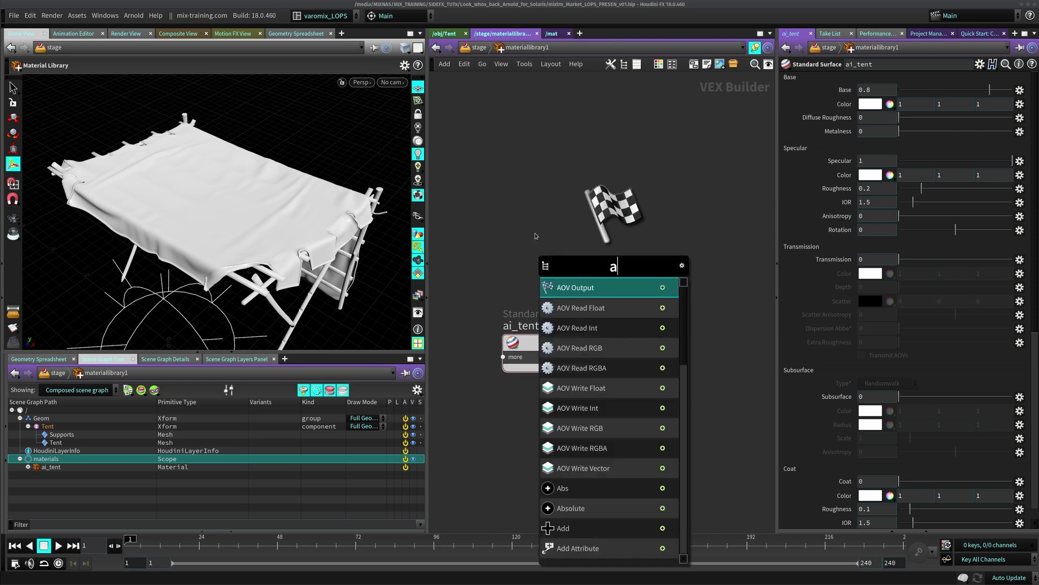
key("BackSpace")
key("BackSpace")
type("no")
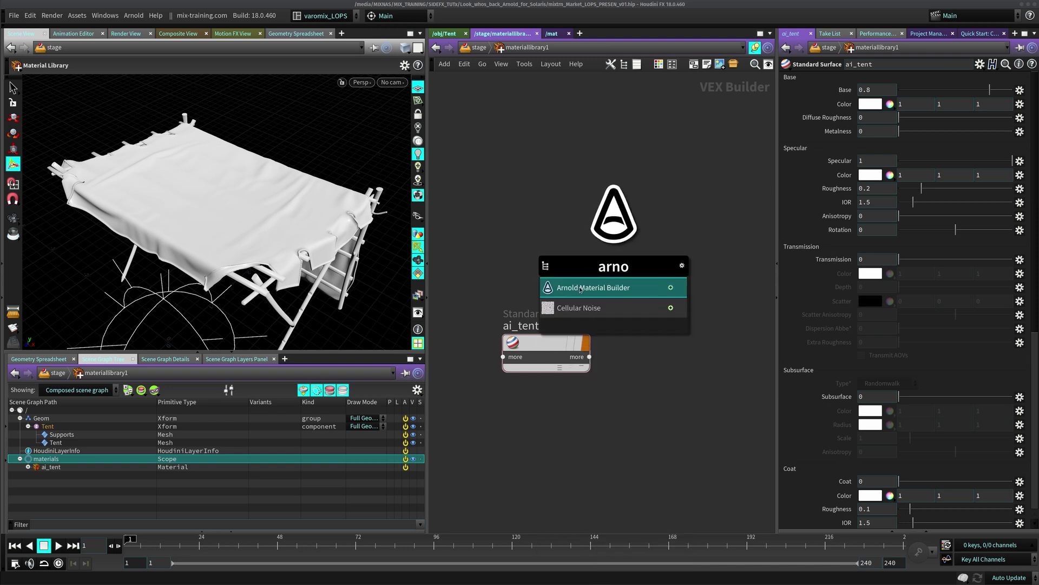
key("Return")
left_click(570, 274)
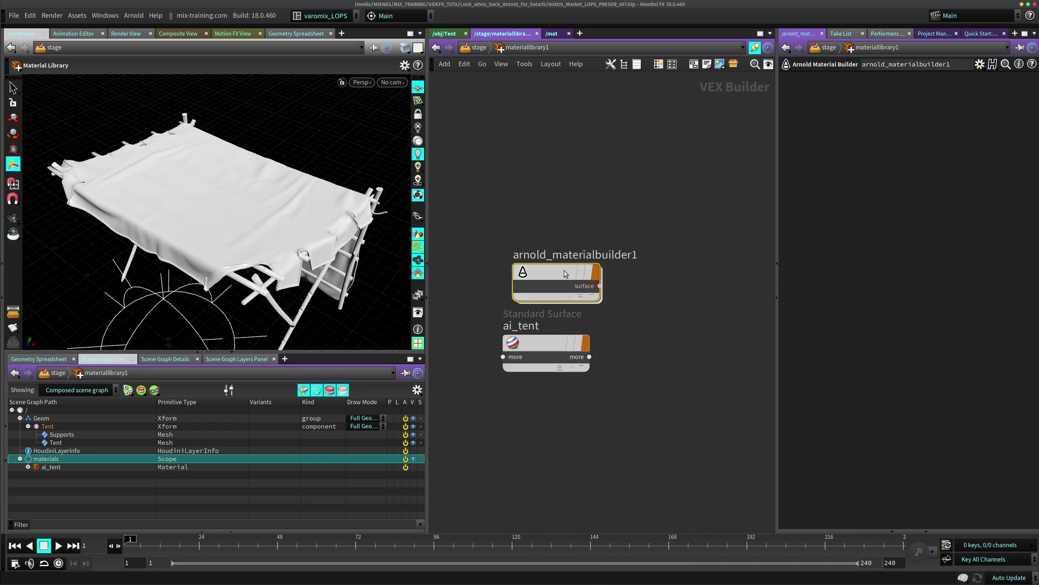
double_click(572, 263)
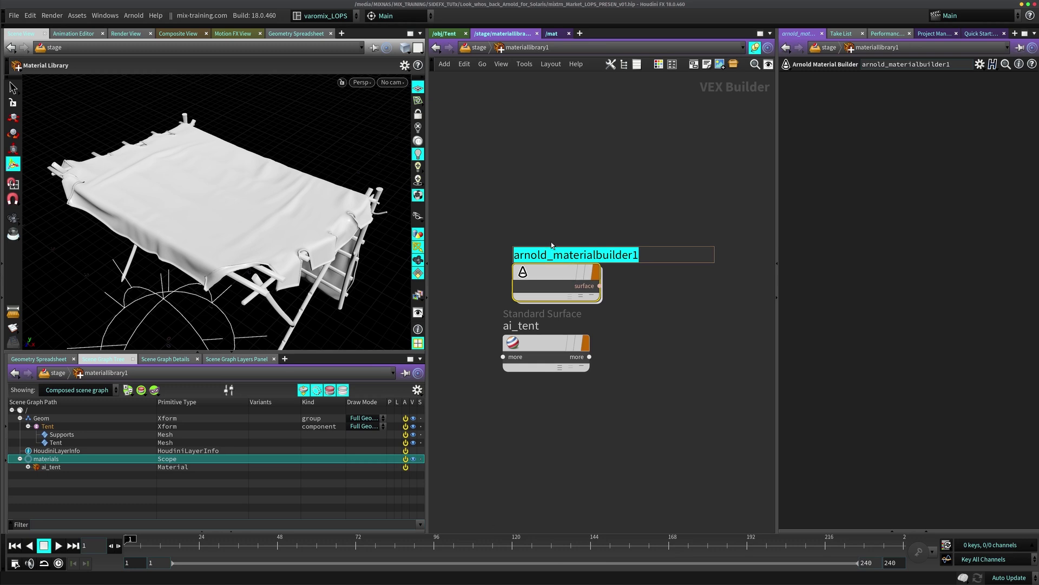
type("ai_tent")
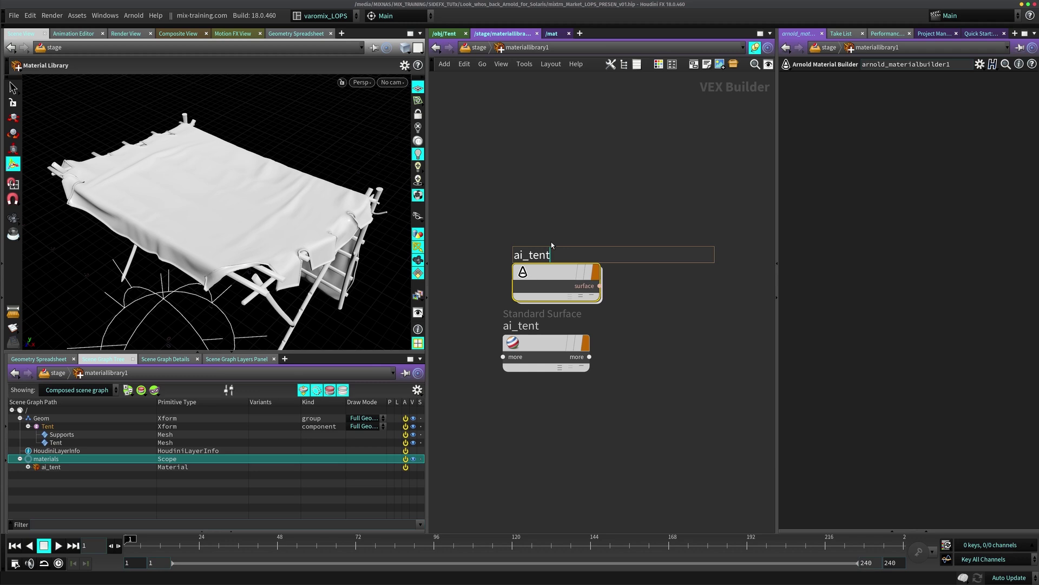
key("Return")
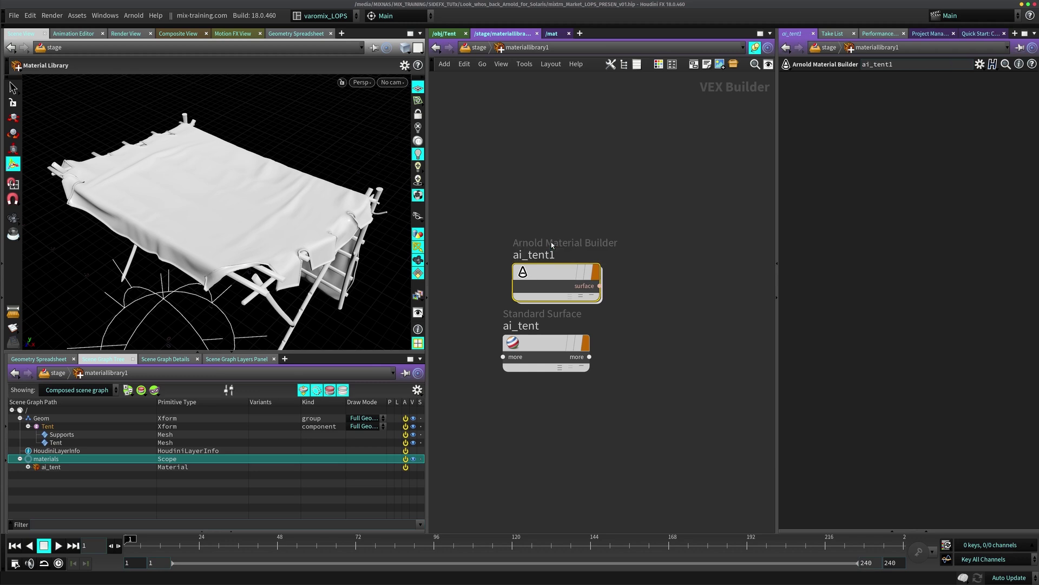
Delete the old ai_tent Standard Surface shader from the material library and save the scene
left_click(558, 358)
key("Delete")
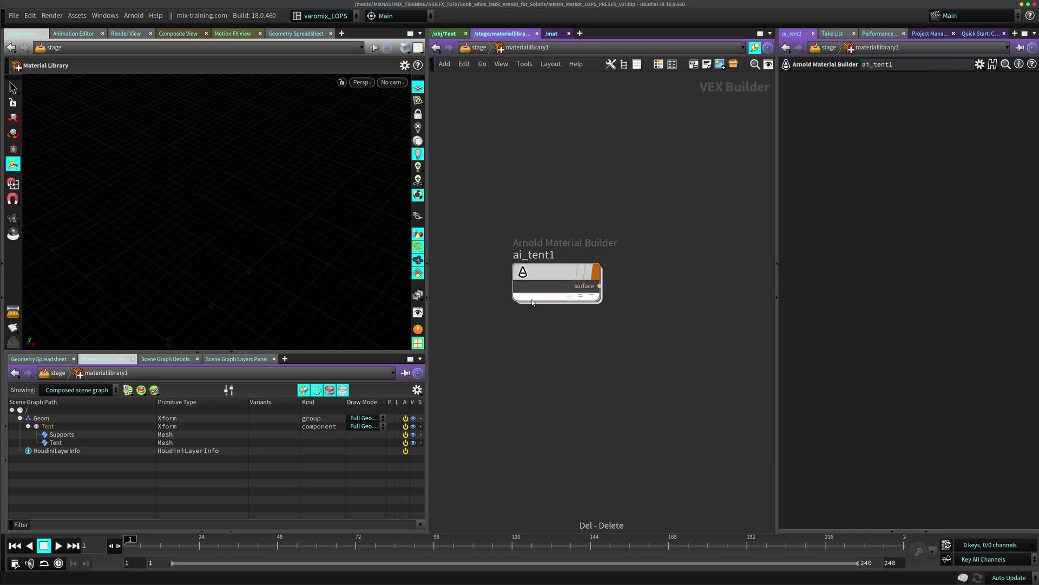
key("ctrl+s")
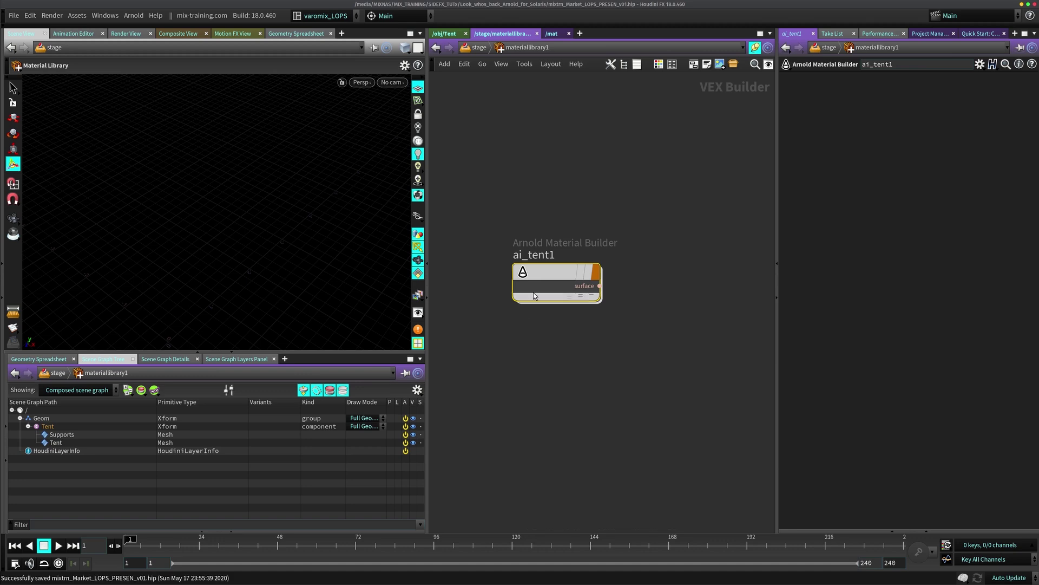
Enter the ai_tent1 material builder and add a Standard Surface shader beside OUT_material
left_click_drag(547, 277, 544, 332)
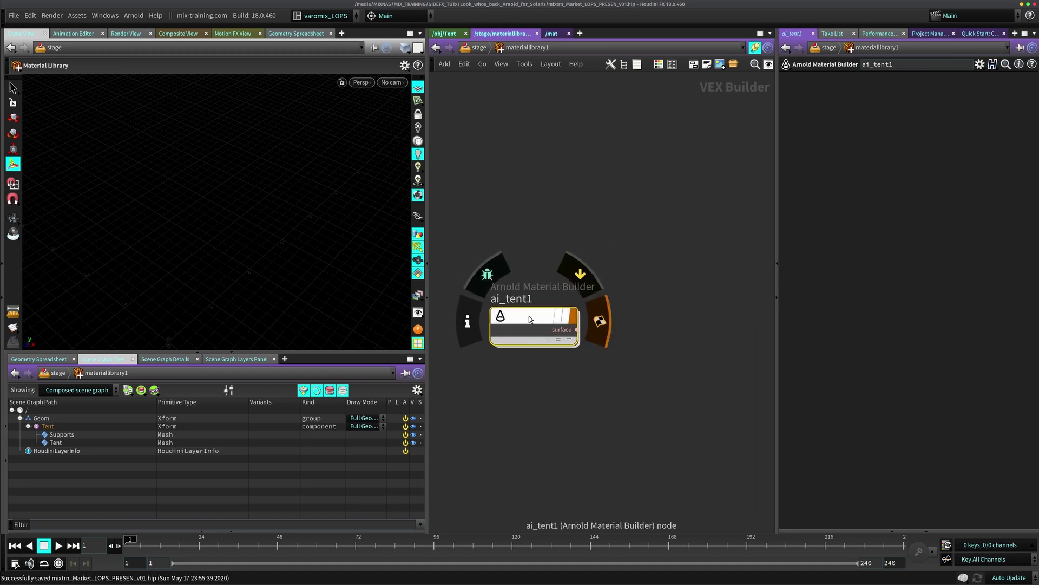
double_click(550, 333)
key("Tab")
type("stan")
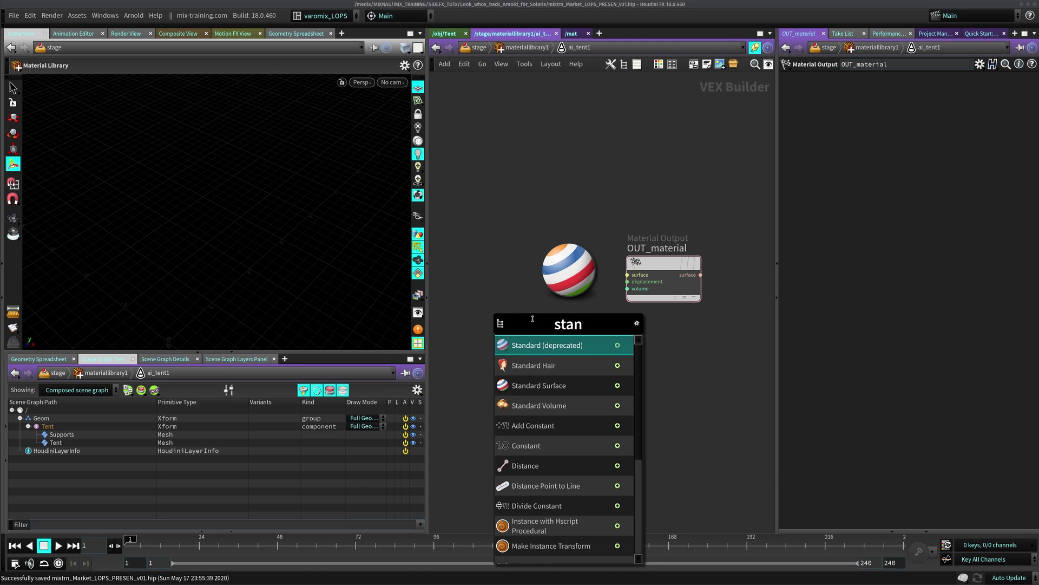
type(" su")
key("BackSpace")
key("BackSpace")
key("BackSpace")
key("ctrl+a")
type("ss")
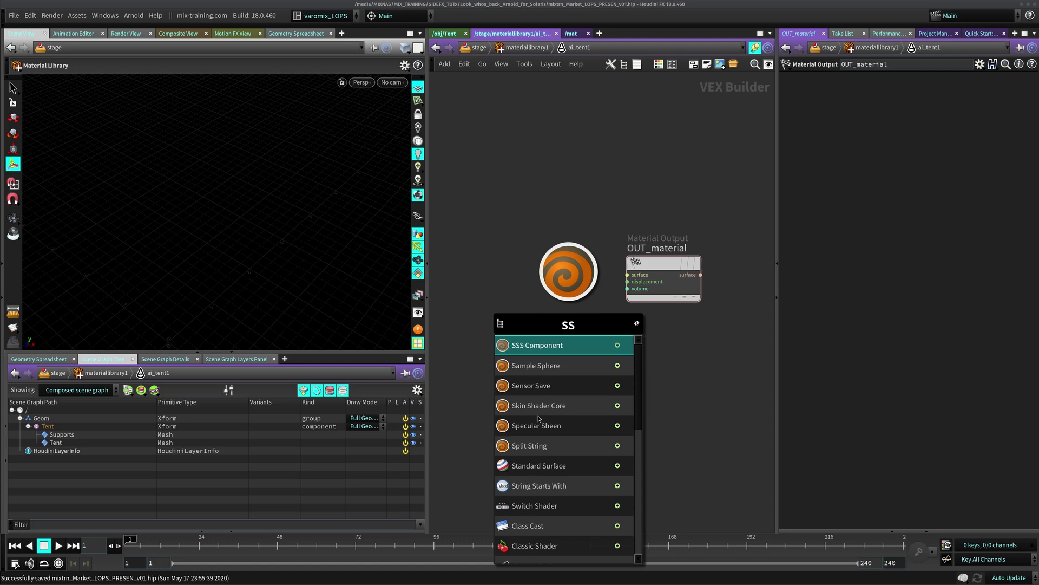
left_click(538, 466)
Connect standard_surface1's shader output to OUT_material's surface input and tidy the two nodes' layout
left_click(556, 269)
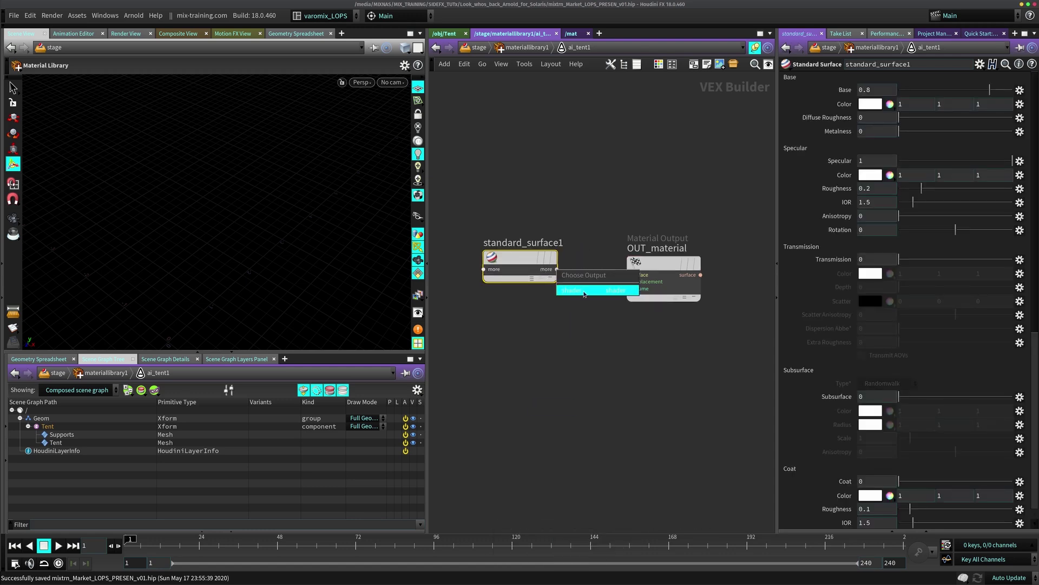
left_click(585, 291)
left_click(628, 274)
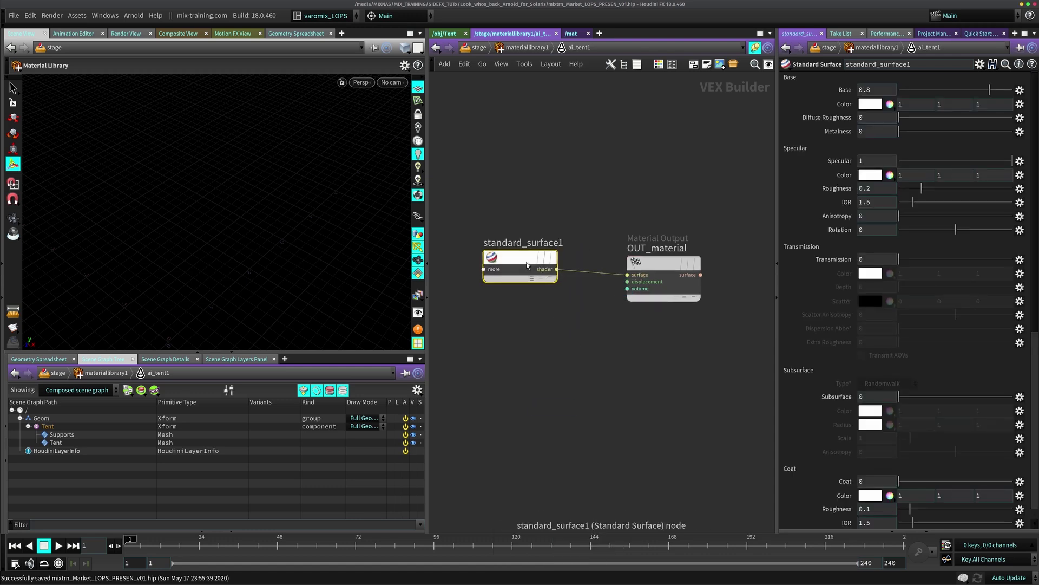
left_click_drag(514, 260, 523, 272)
key("l")
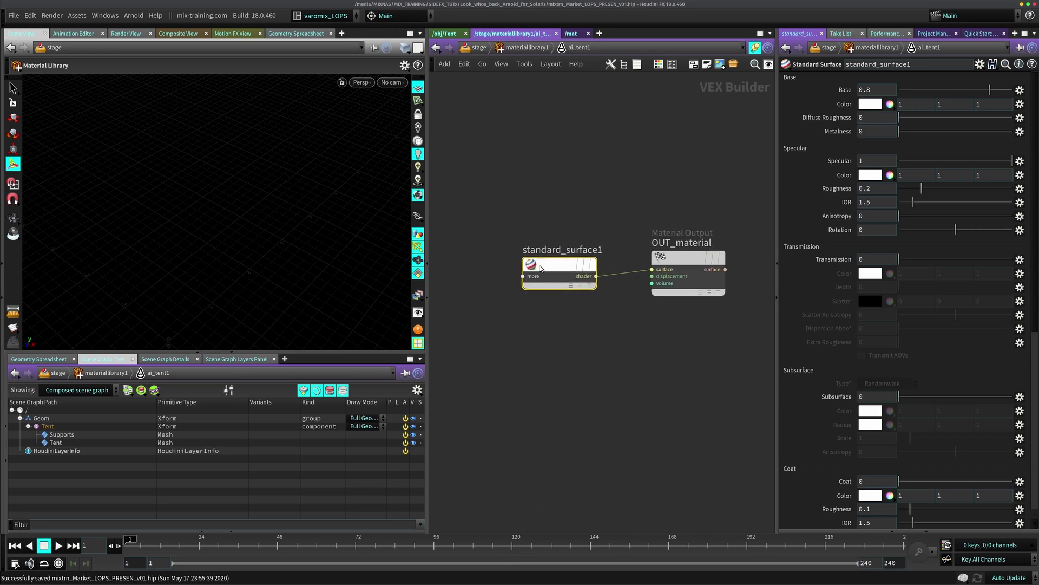
Add an Image node ahead of standard_surface1 and rename it image_diff
middle_click_drag(496, 324, 589, 314)
left_click(505, 265)
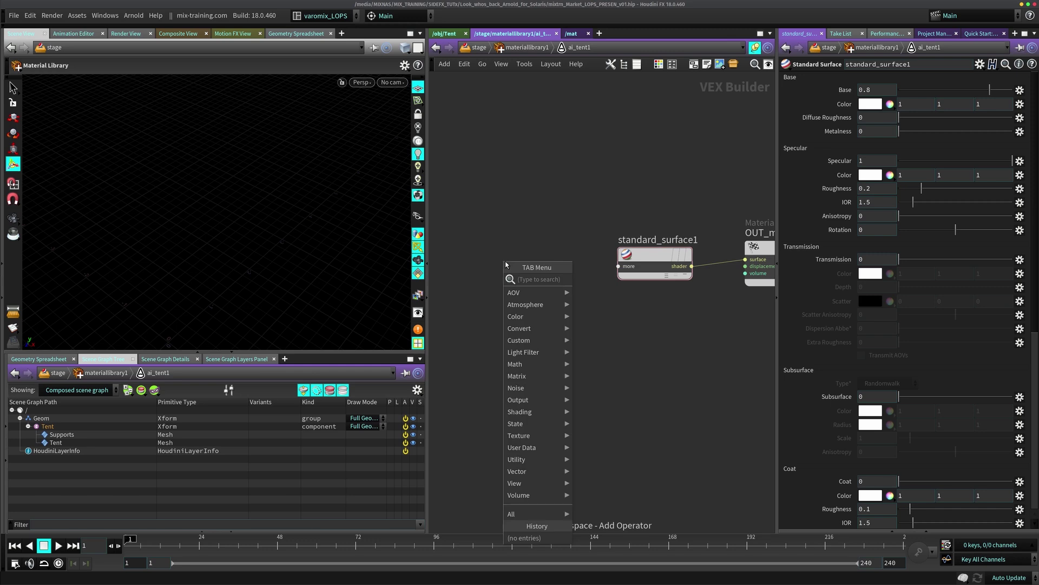
type("image")
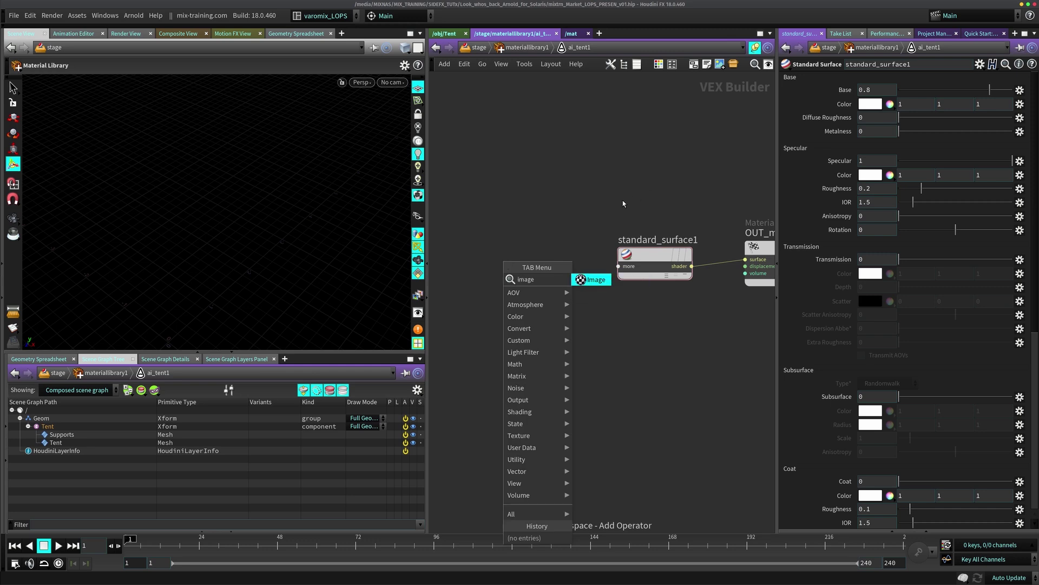
left_click(591, 280)
left_click(510, 236)
left_click(510, 237)
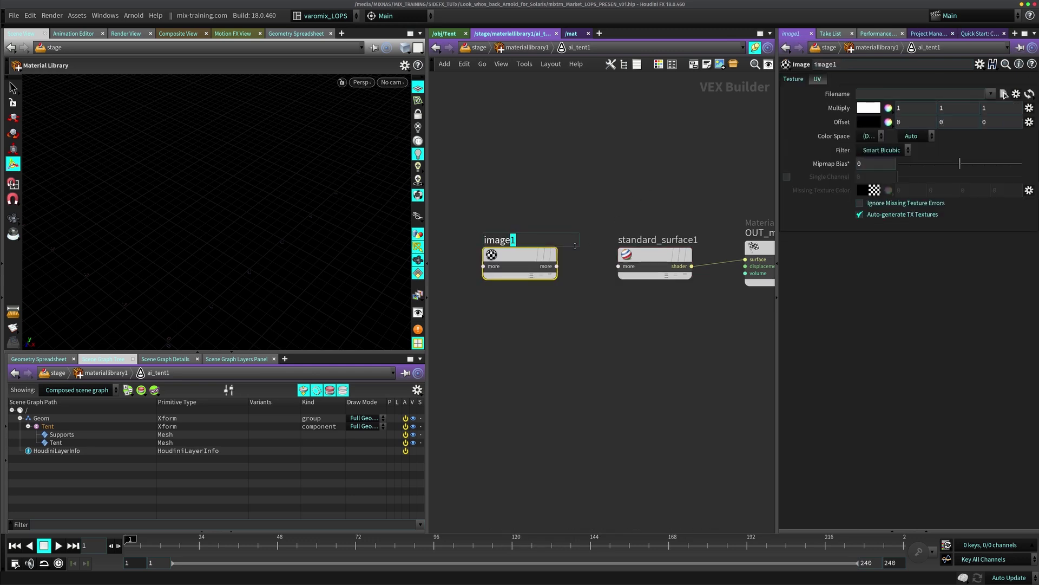
key("BackSpace")
type("_diff")
key("Return")
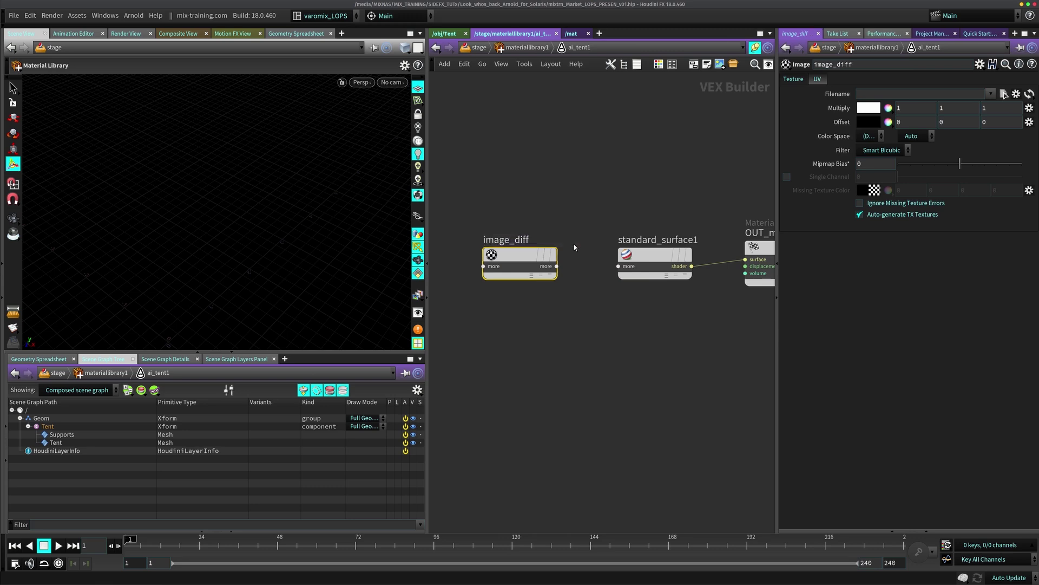
Connect image_diff's rgba output to standard_surface1's base_color input and move the image node closer
left_click(557, 266)
left_click(587, 287)
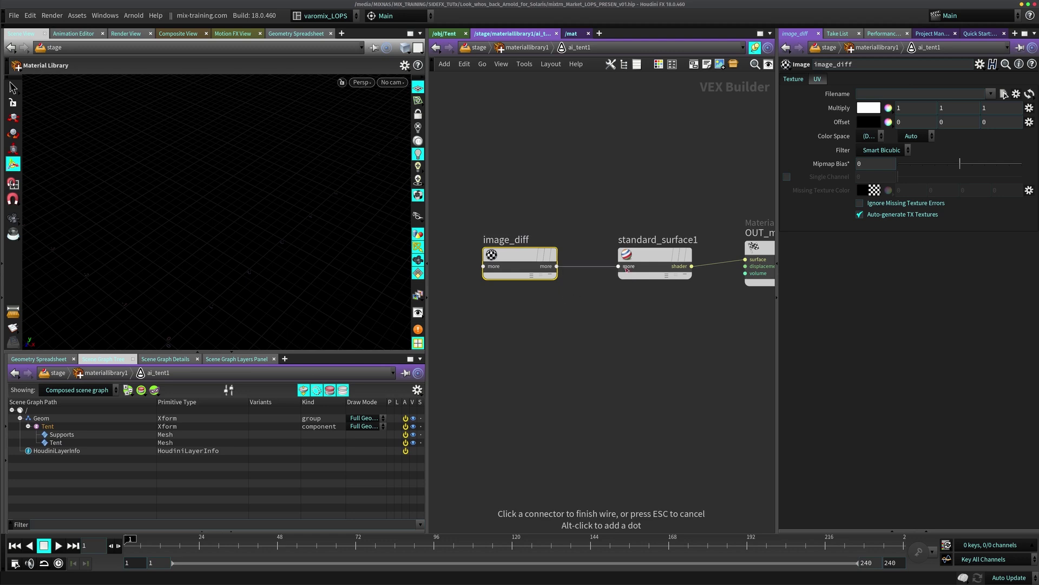
left_click(620, 265)
mouse_move(655, 287)
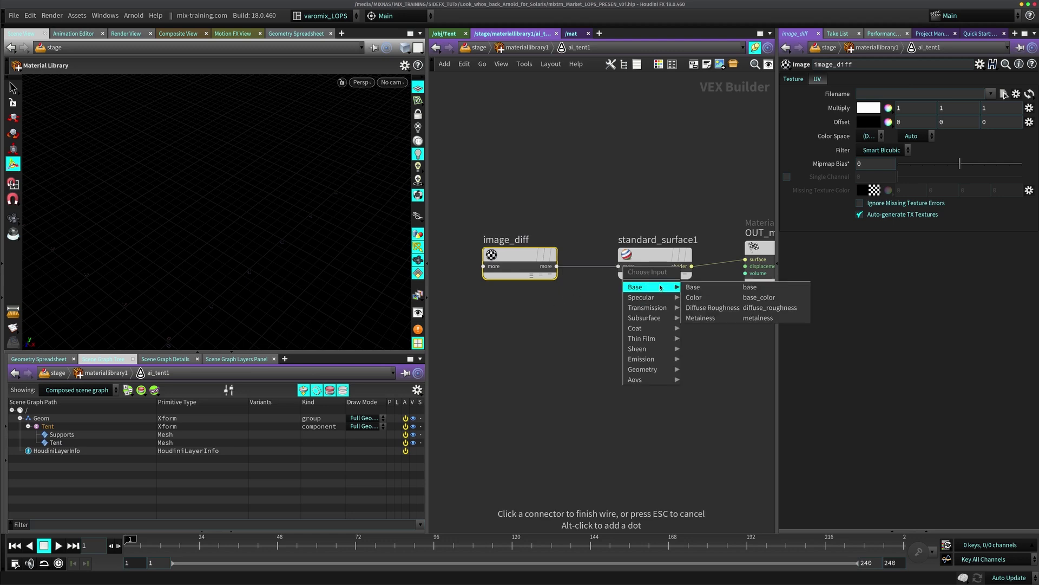
left_click(725, 301)
left_click_drag(521, 256, 539, 267)
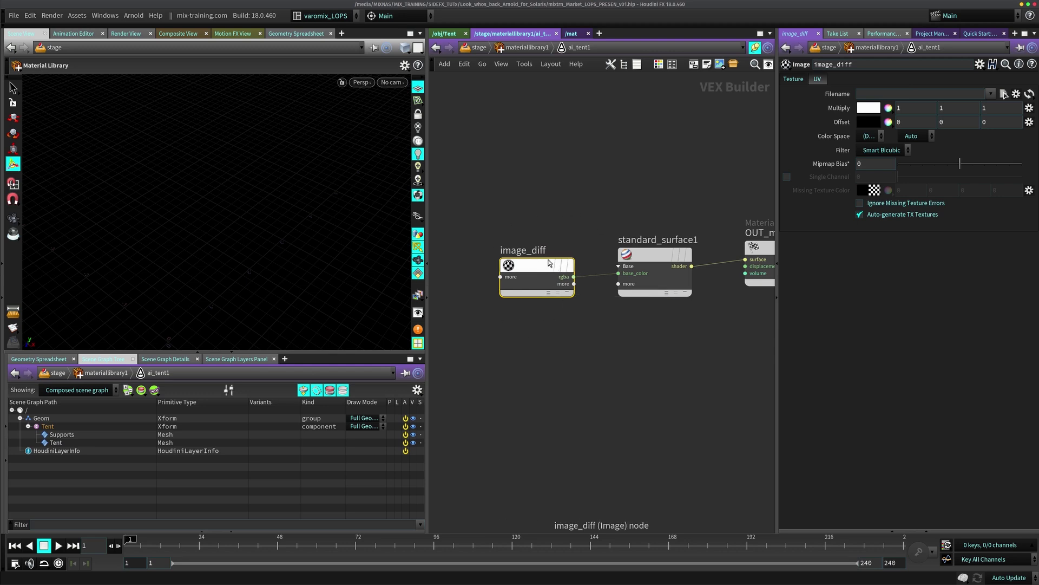
middle_click_drag(598, 202, 544, 214)
Leave the ai_tent1 builder and add a Collect node beside it in materiallibrary1
key("u")
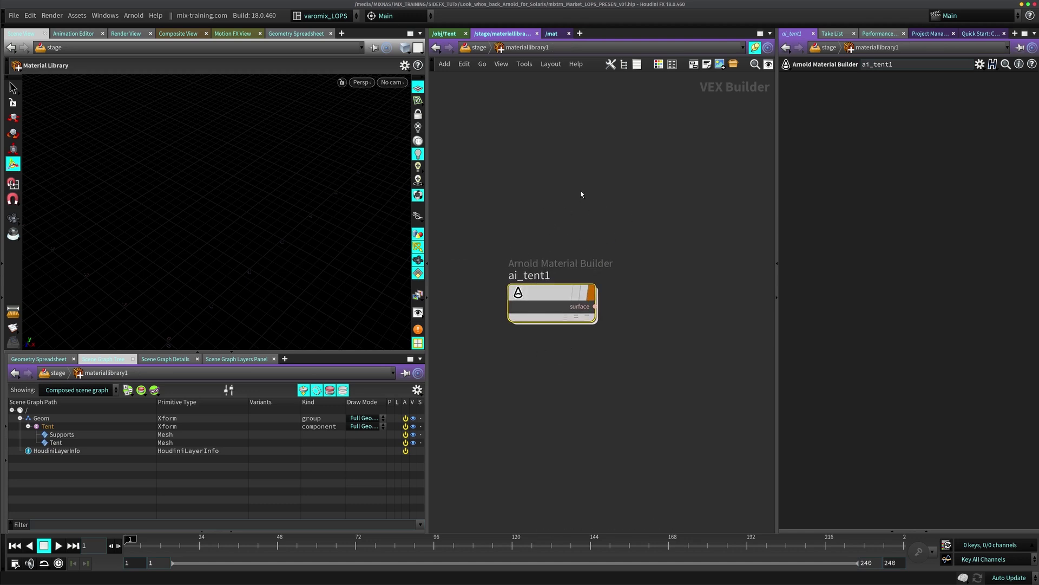
key("Tab")
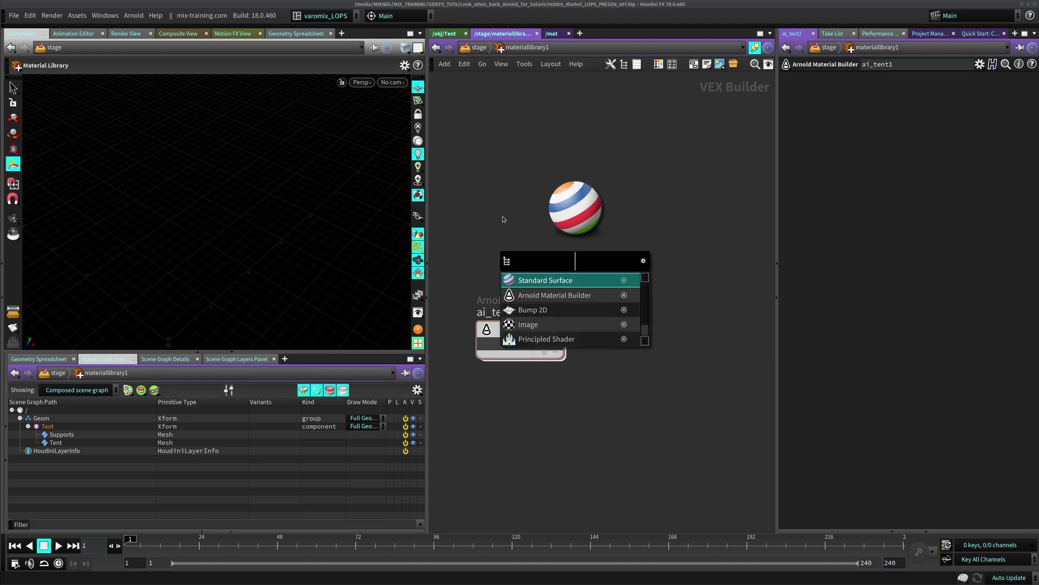
type("coile")
key("BackSpace")
key("BackSpace")
key("BackSpace")
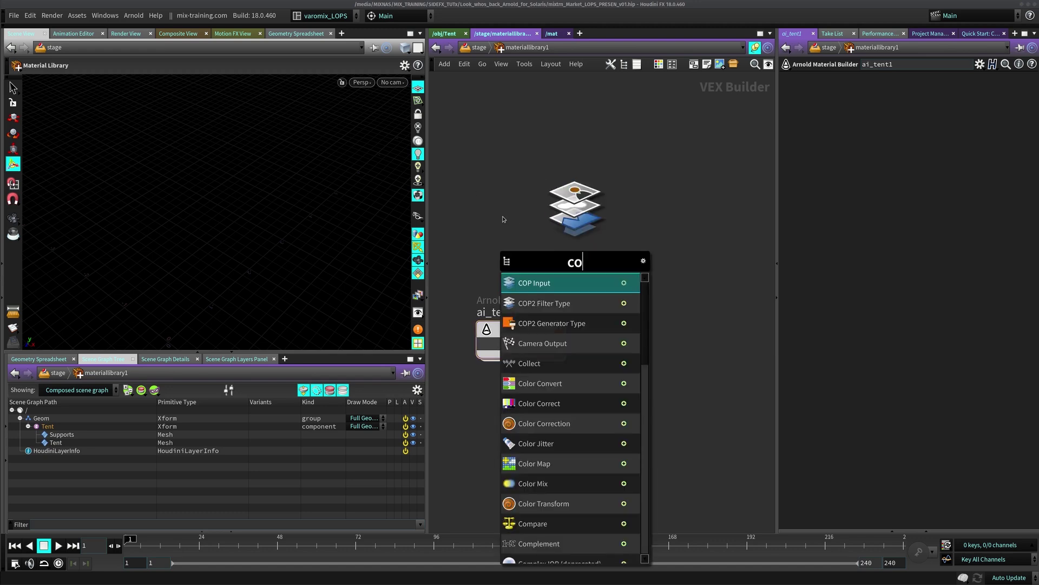
type("l")
key("Return")
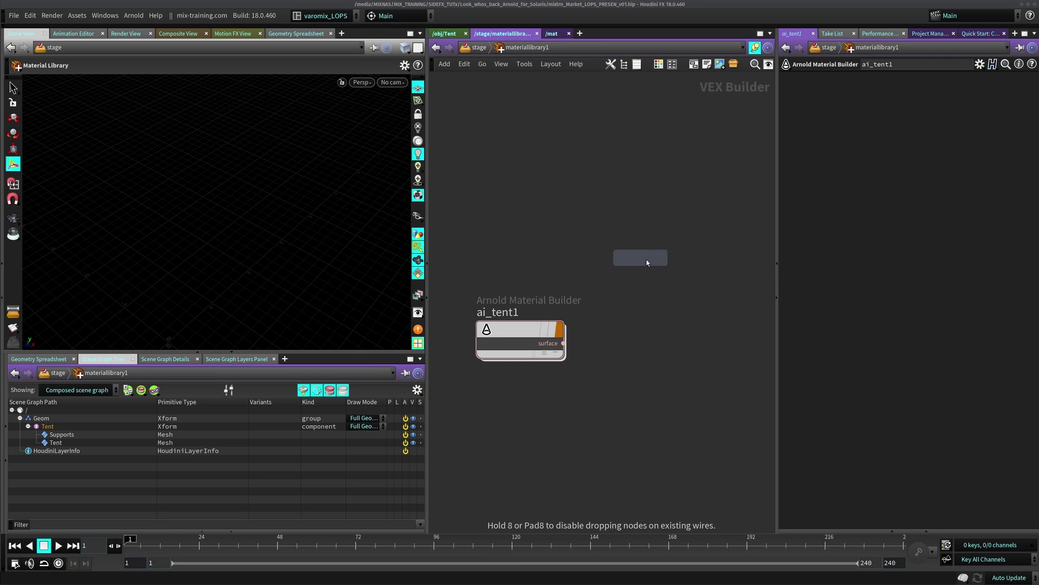
left_click(645, 259)
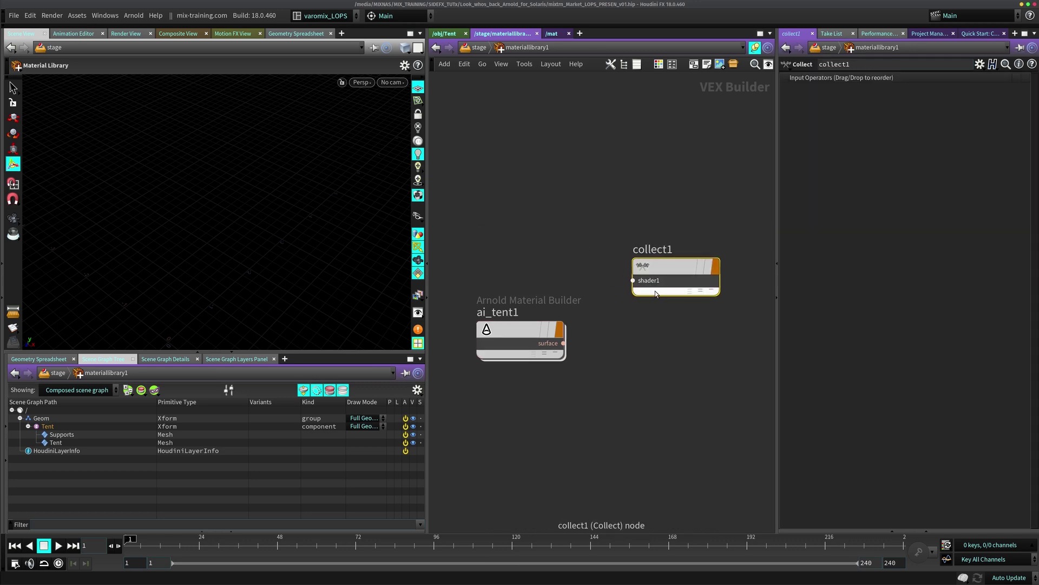
Rename the Collect node as tent_mat and connect ai_tent1's surface output to its shader1 input
double_click(662, 251)
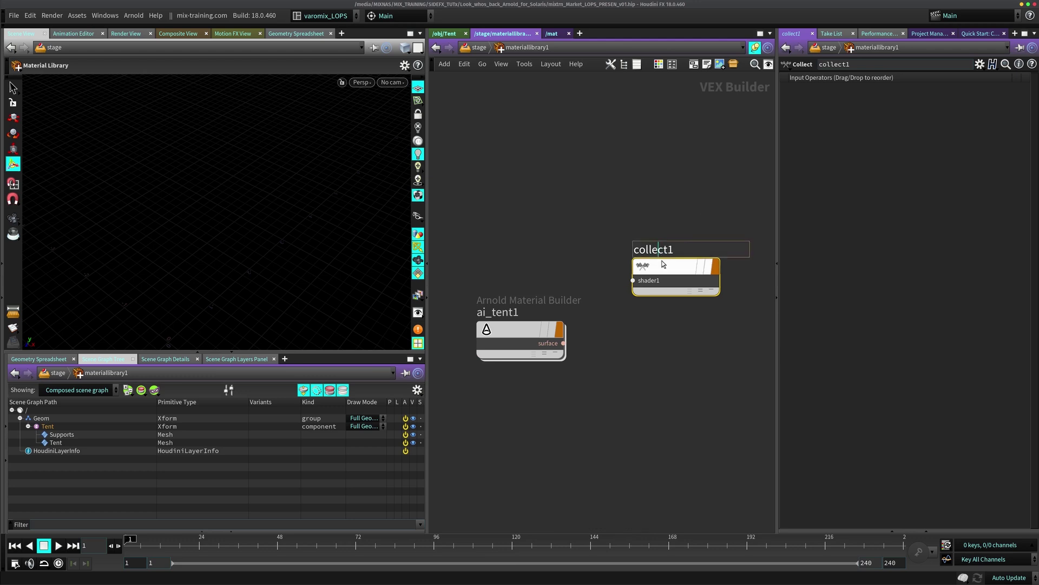
double_click(689, 249)
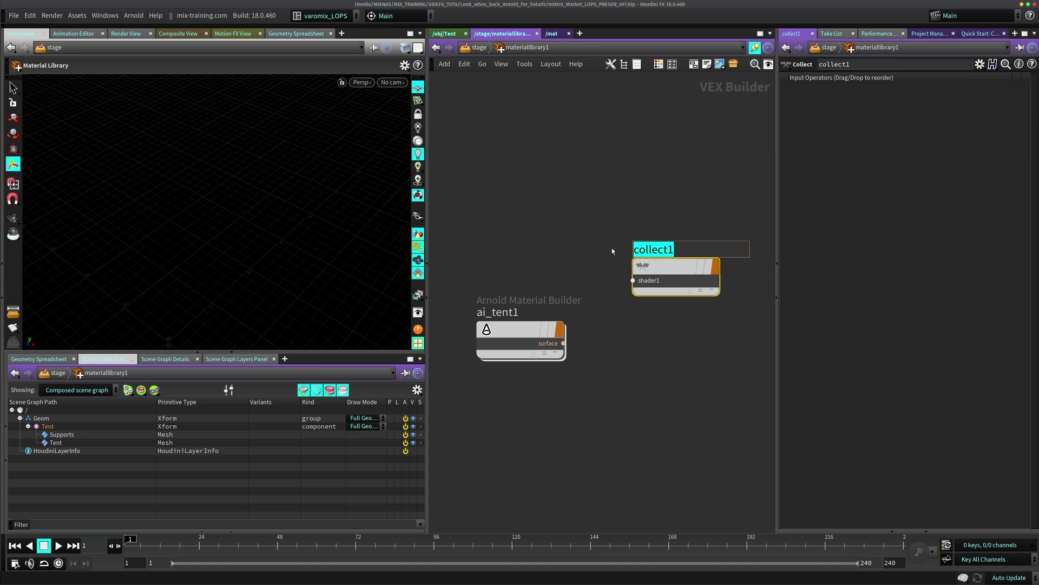
type("tent_mat")
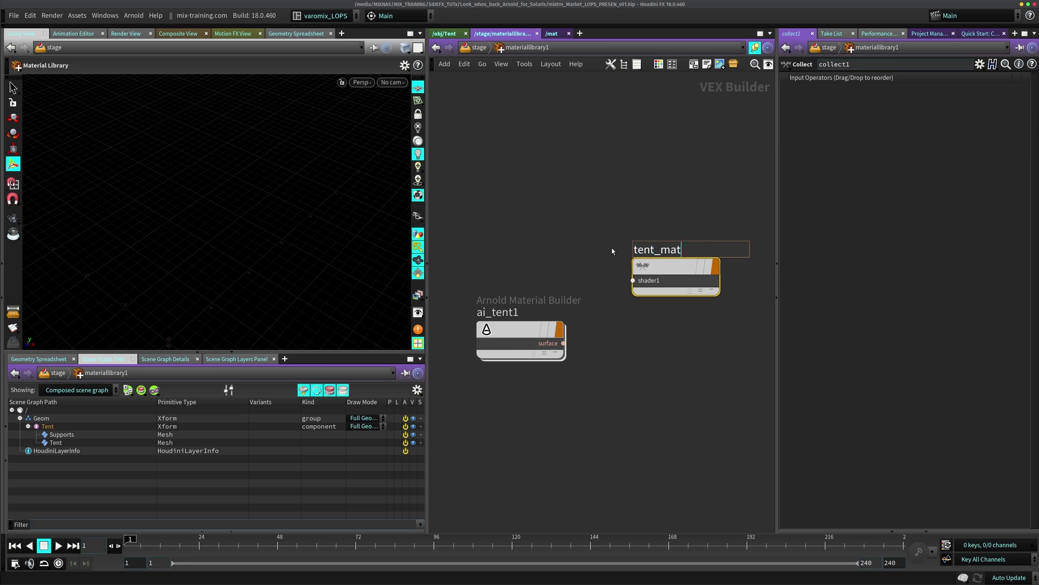
key("Return")
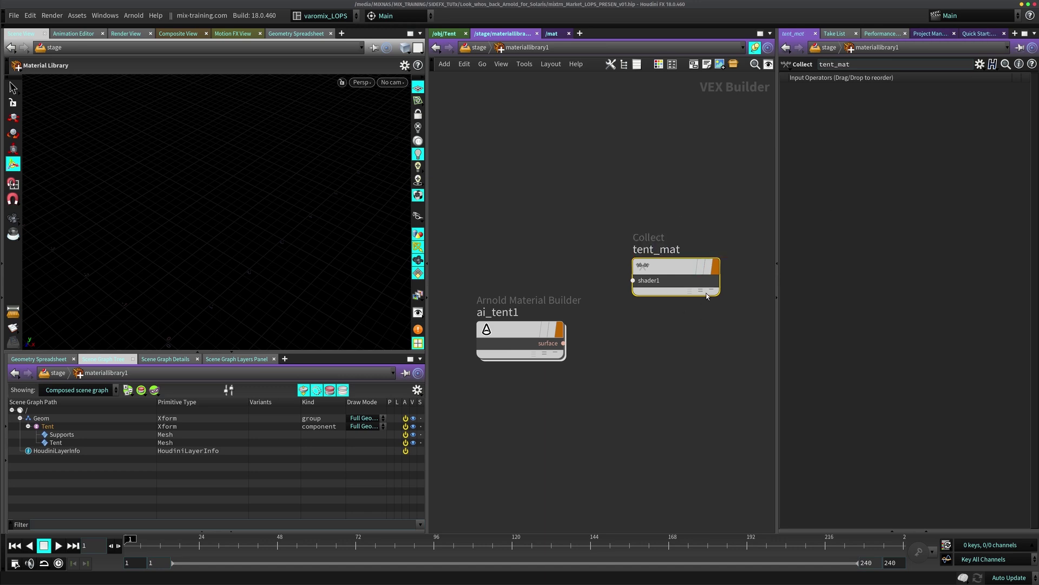
left_click(563, 343)
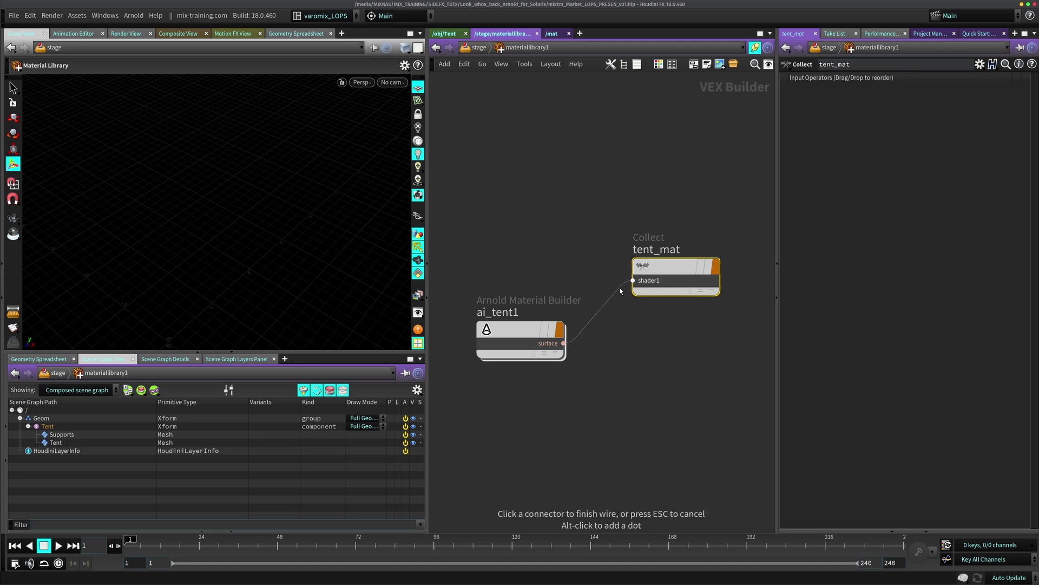
left_click(630, 281)
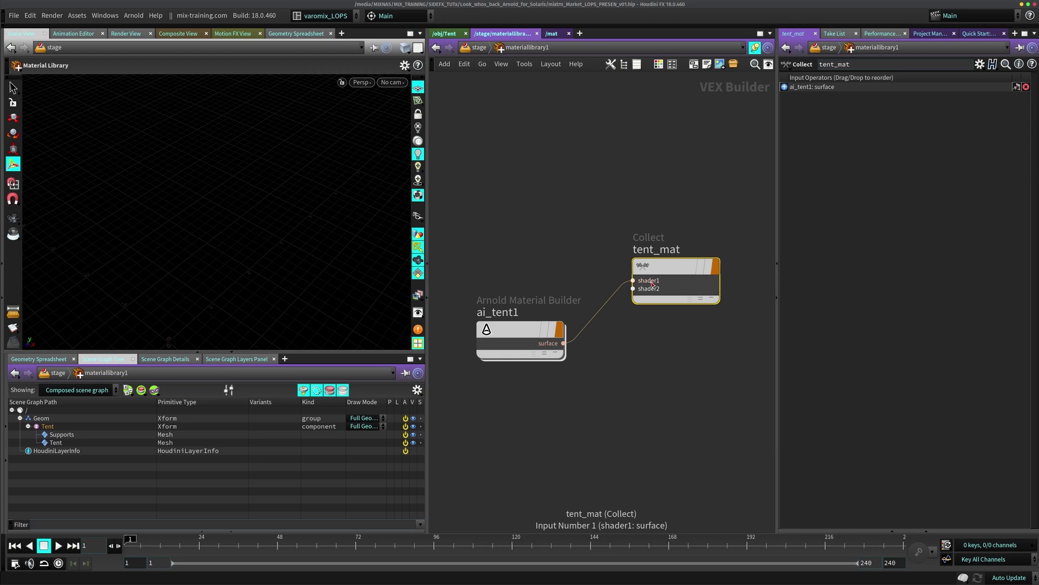
Return to the stage level and auto-fill the materials of materiallibrary1 to replace its ai_tent entry
left_click(482, 49)
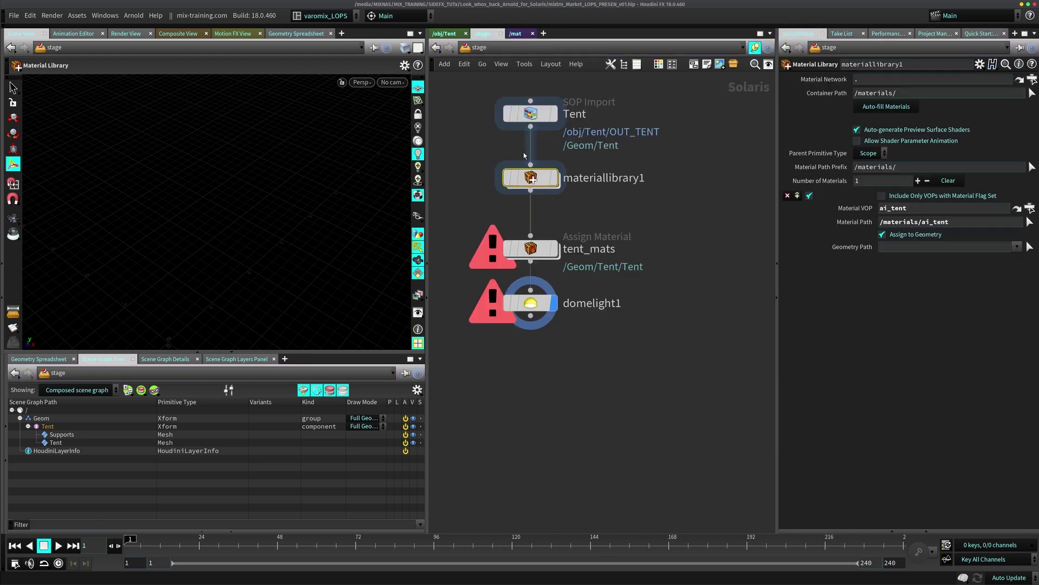
left_click(536, 299)
key("Up")
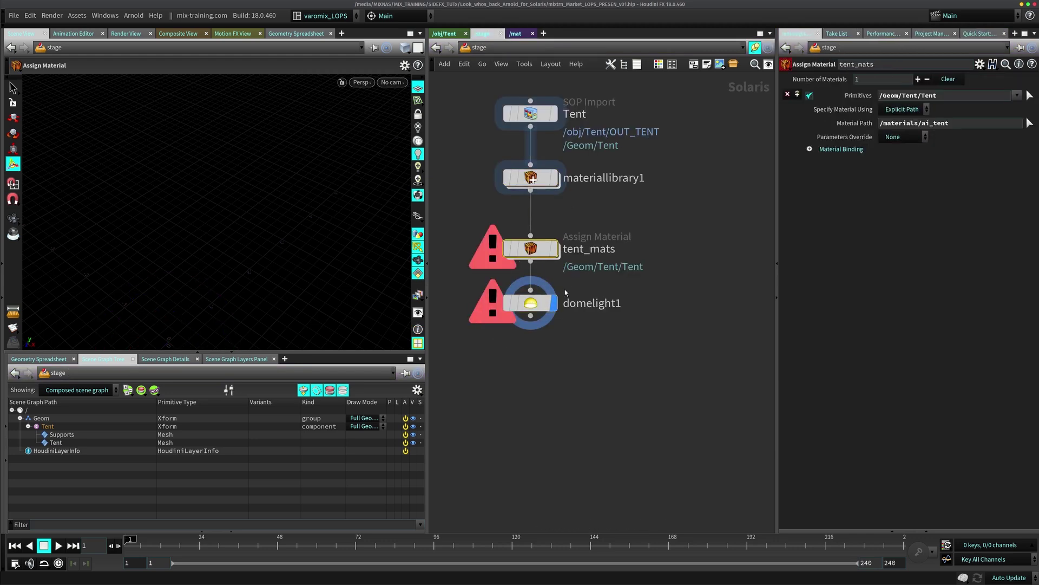
left_click(538, 171)
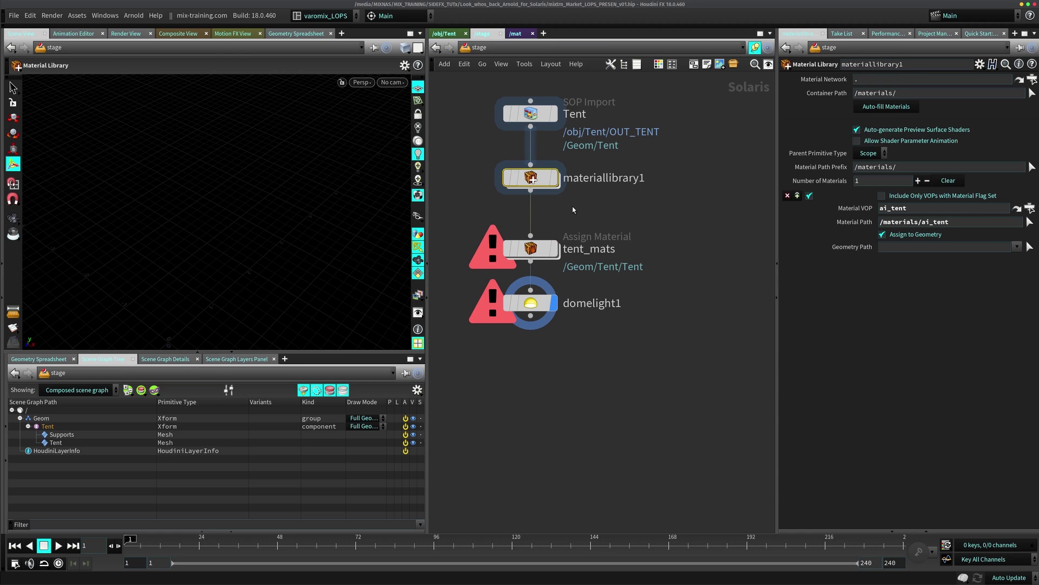
left_click(907, 109)
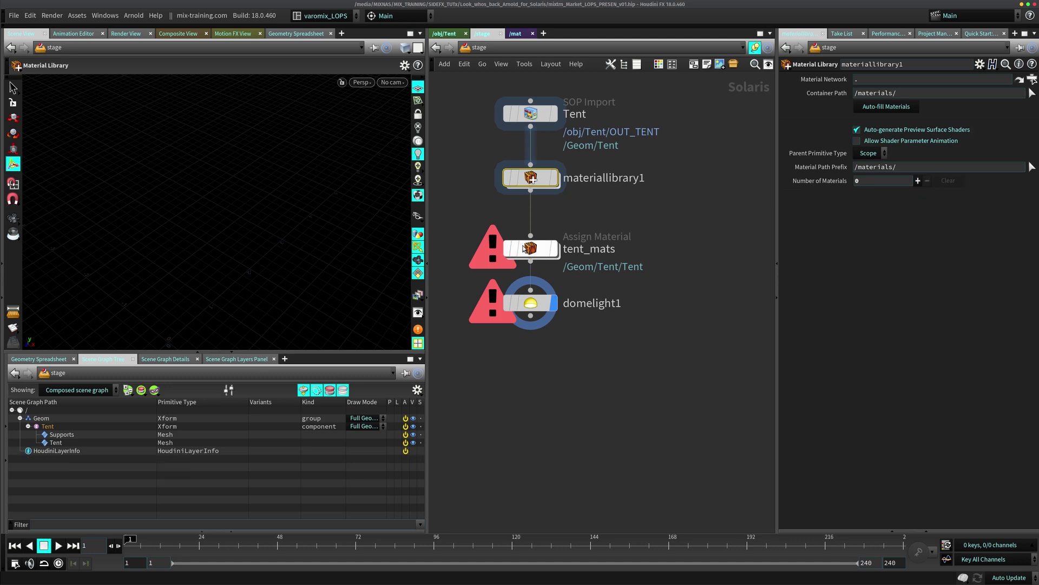
Enter materiallibrary1, add a Principled Shader above ai_tent1 and collapse its list of inputs
double_click(531, 177)
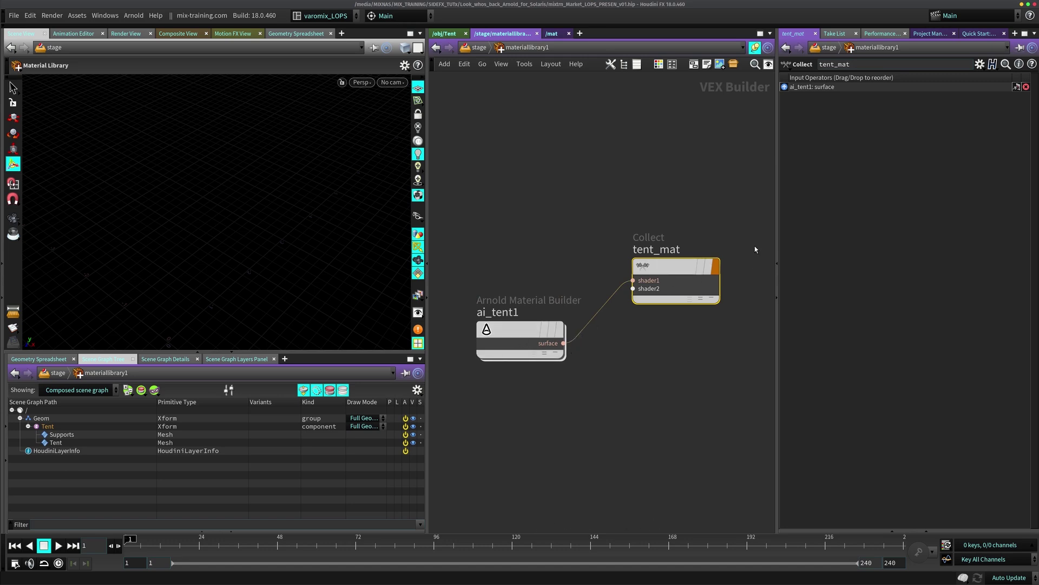
key("Tab")
type("p")
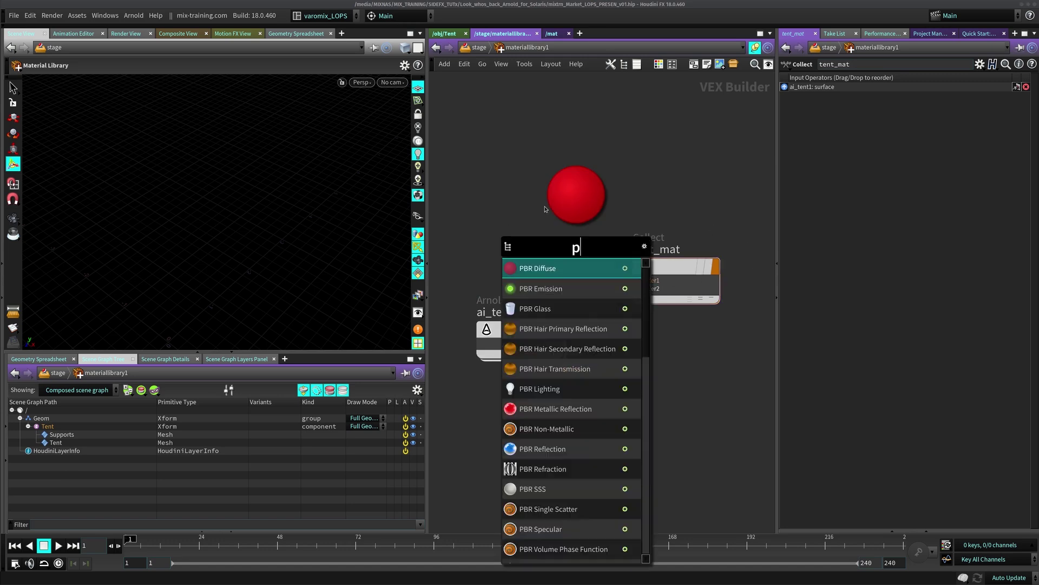
type("rin")
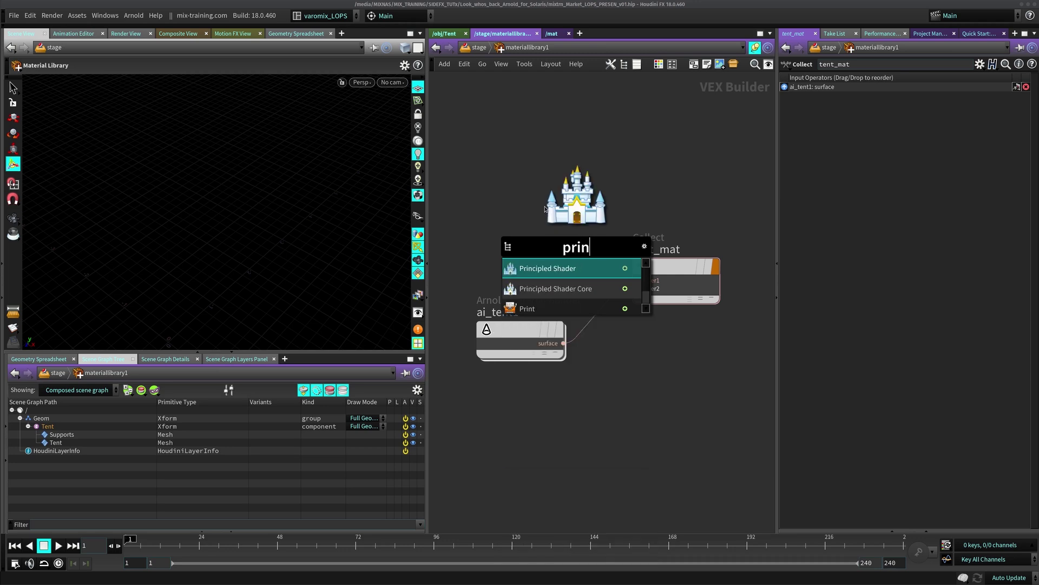
left_click(537, 264)
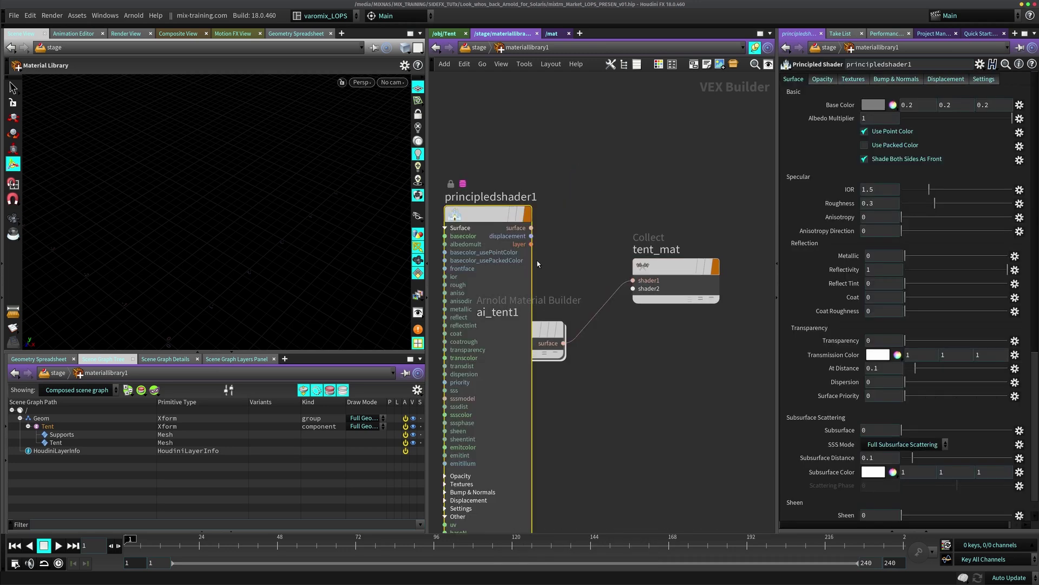
left_click(506, 210)
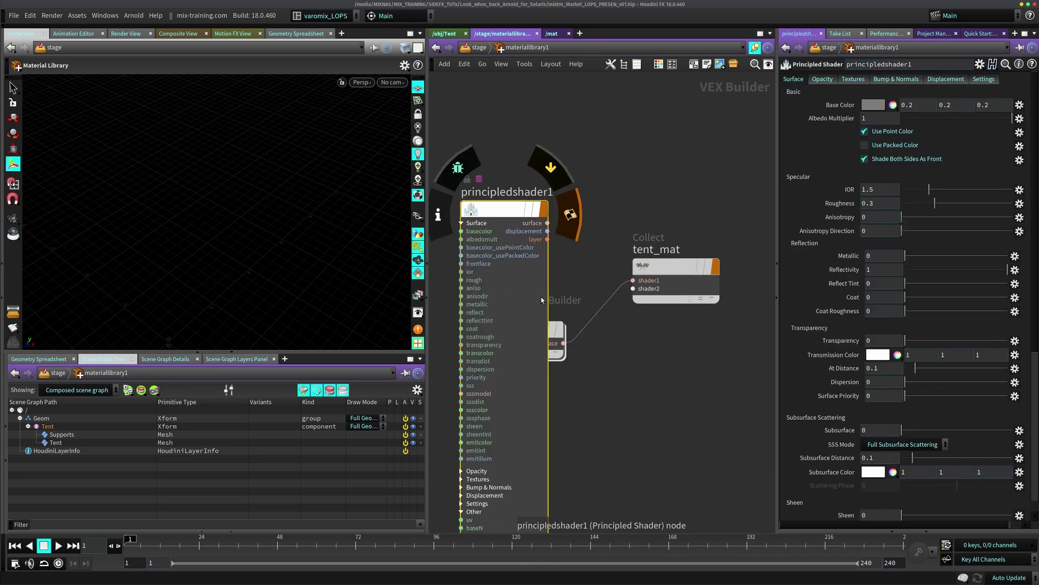
left_click_drag(506, 211, 533, 196)
left_click(544, 471)
Rename the Principled Shader as opengl and connect its output to tent_mat's shader1 input
double_click(558, 193)
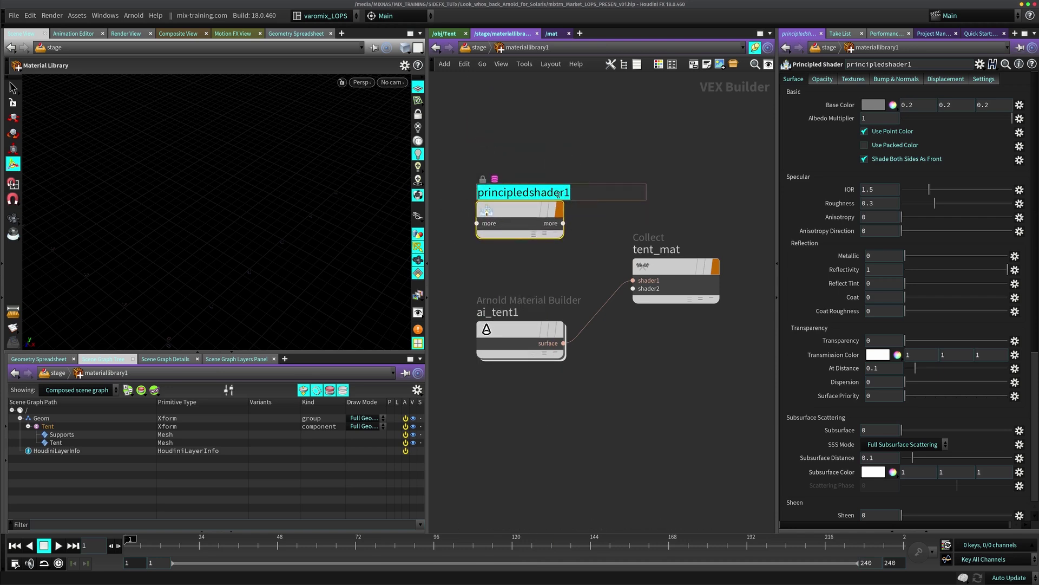
type("opengl")
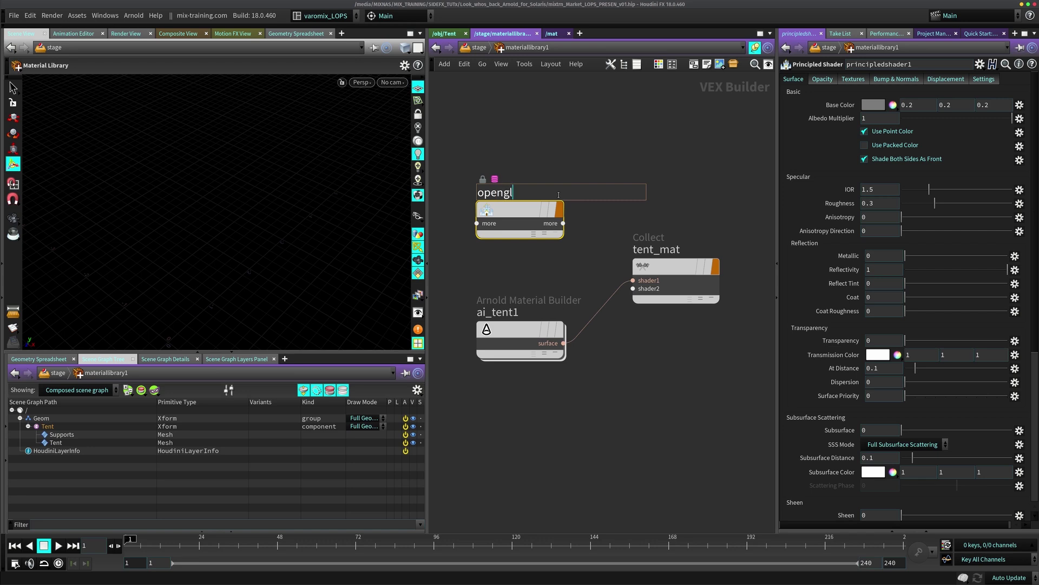
key("Return")
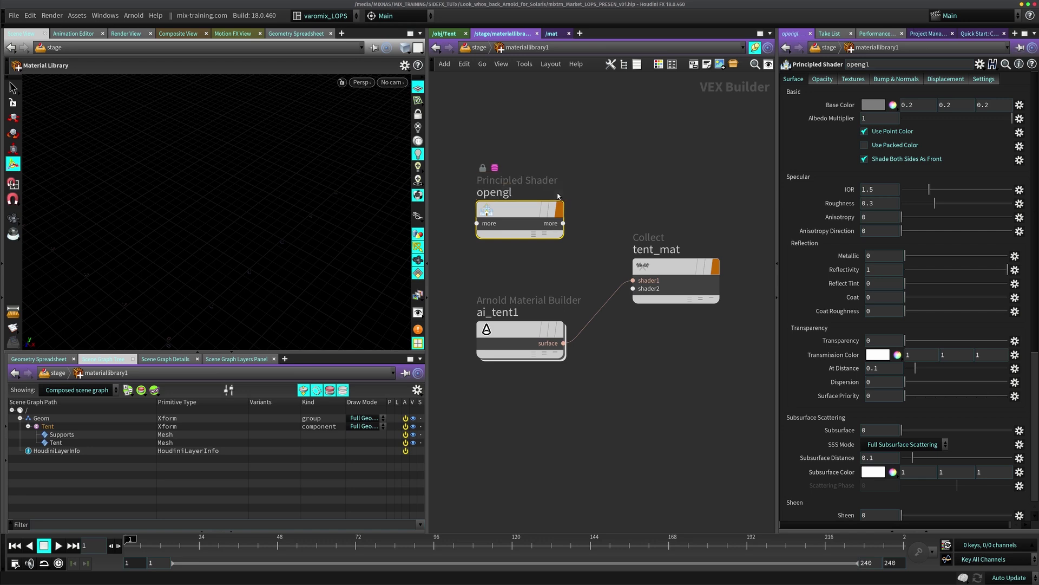
left_click(561, 224)
left_click(600, 239)
left_click(633, 279)
left_click(565, 223)
left_click_drag(506, 211, 512, 221)
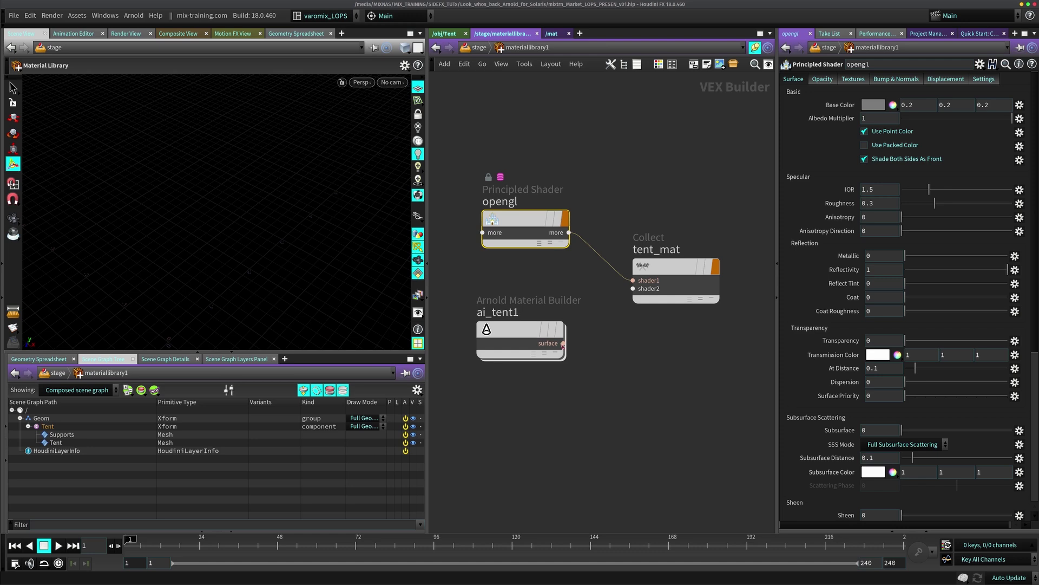
Connect ai_tent1's surface output to tent_mat's shader2 input and turn off opengl's material flag, keeping both nodes aligned
left_click_drag(564, 343, 633, 288)
left_click_drag(520, 332, 526, 315)
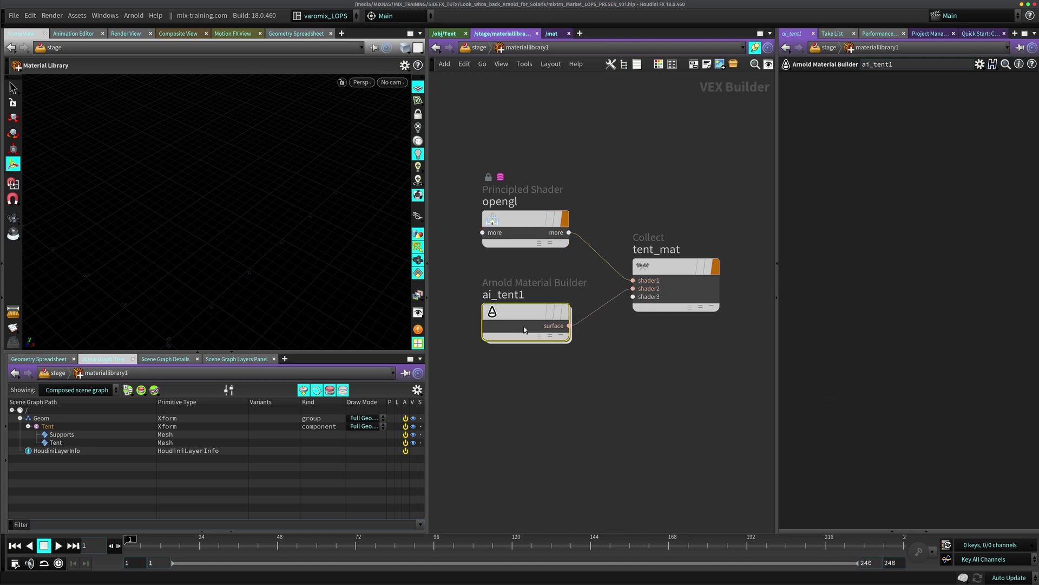
mouse_move(574, 214)
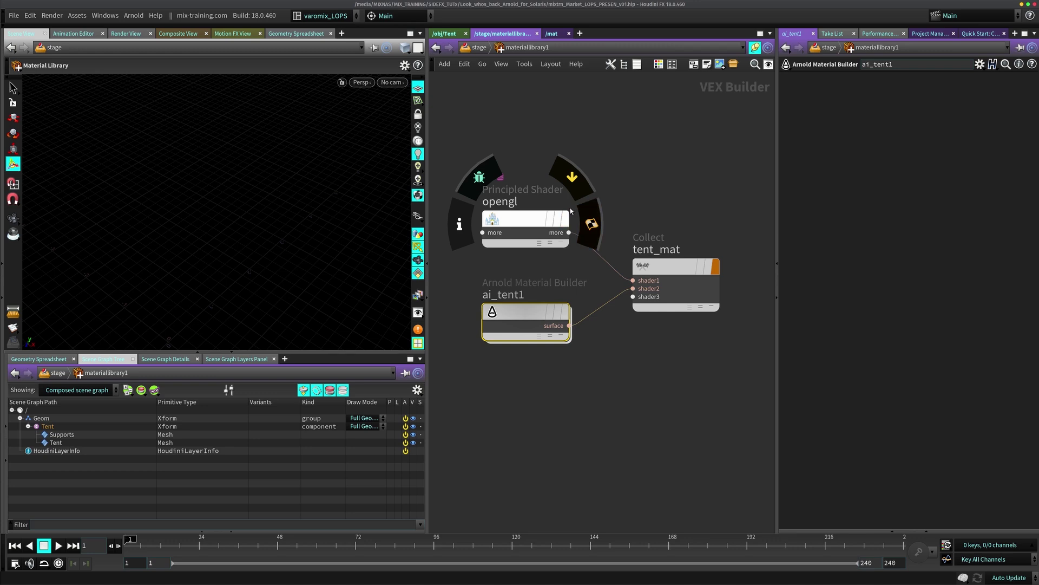
left_click_drag(568, 213, 539, 216)
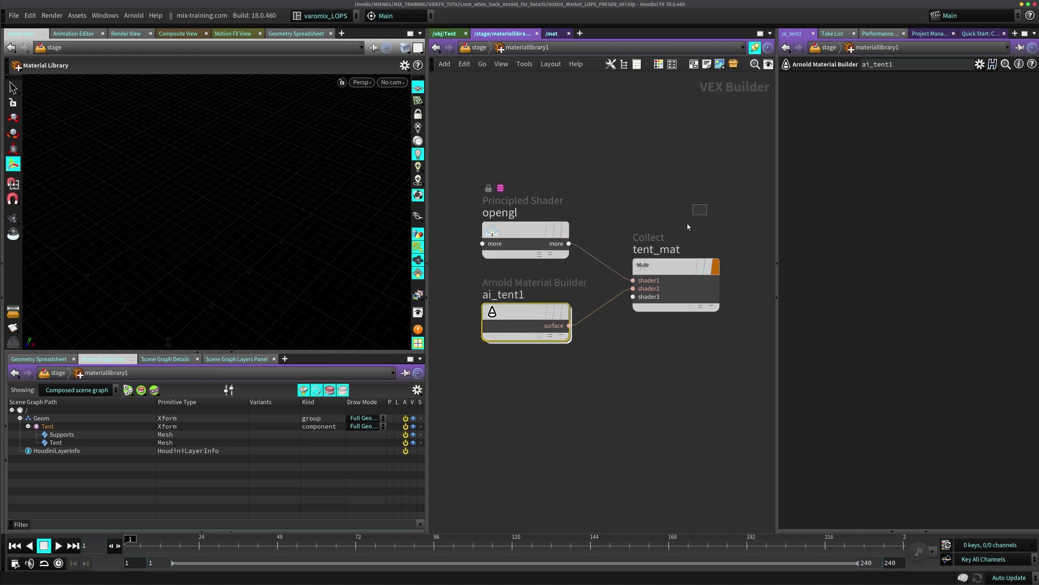
left_click(700, 286)
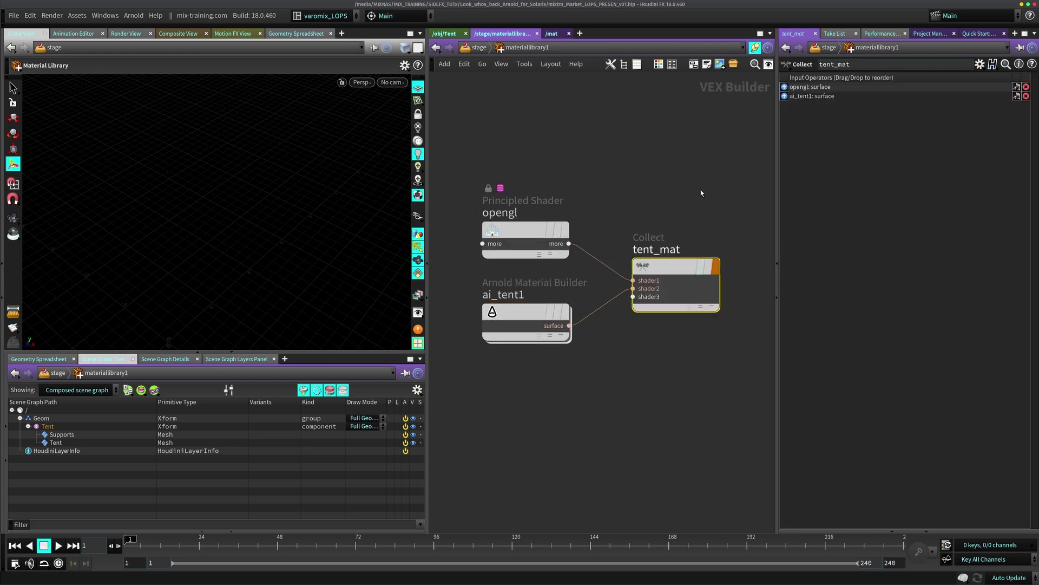
left_click_drag(700, 189, 655, 357)
mouse_move(701, 205)
left_click_drag(472, 199, 558, 271)
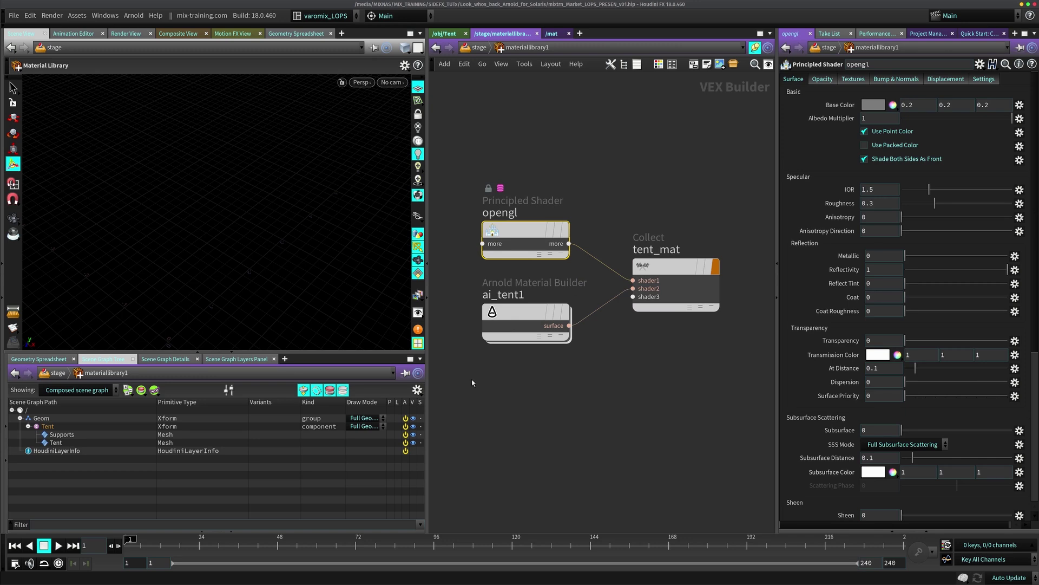
left_click(545, 311)
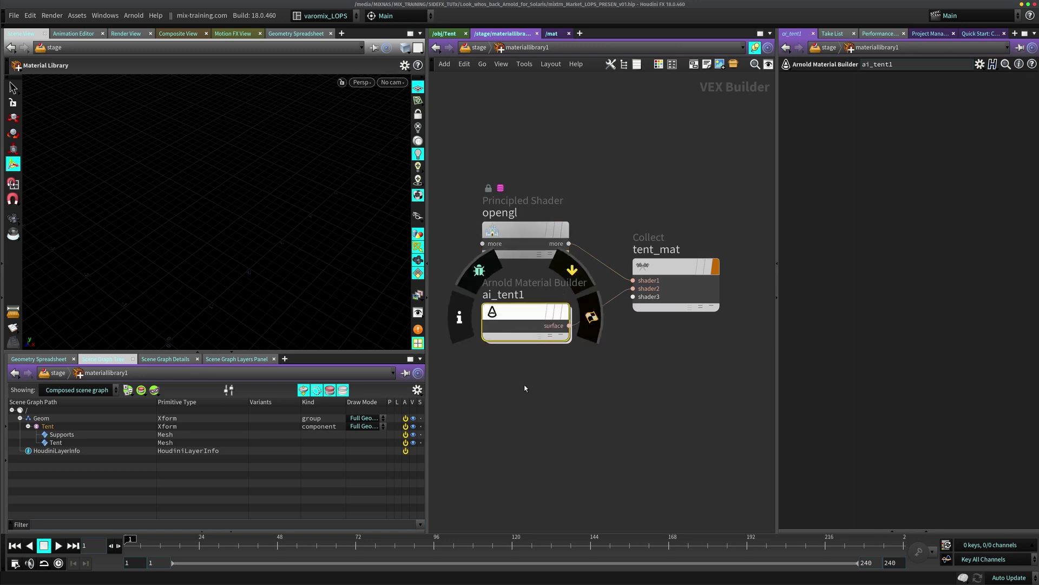
middle_click_drag(525, 324, 524, 295)
Inside ai_tent1, load TentFabricColor.jpg from $HIP/LOPS_DEMO_FILES/Library/Assets/Tent/Textures/ as image_diff's file
left_click_drag(522, 283, 523, 293)
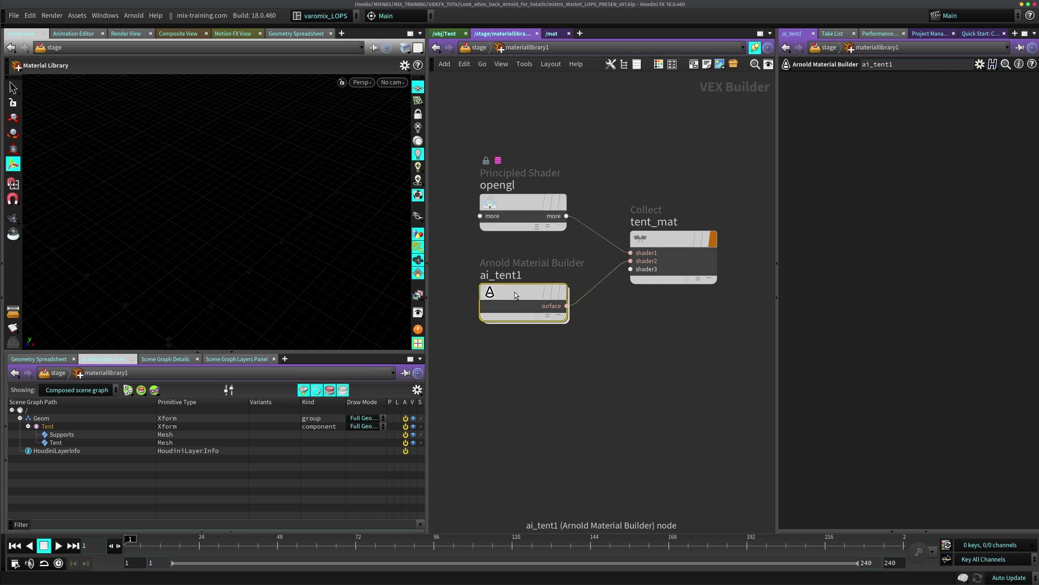
mouse_move(529, 301)
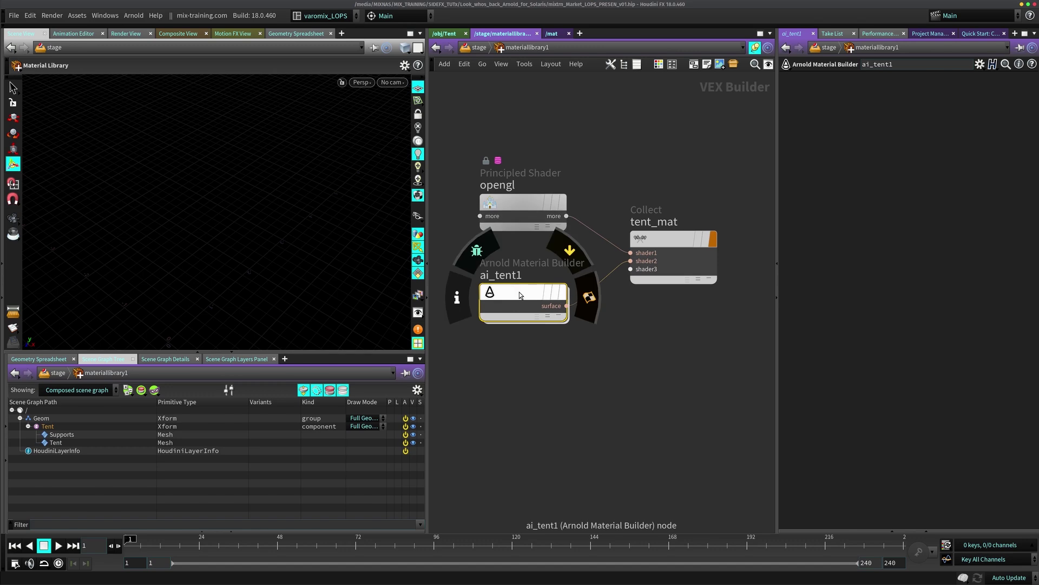
double_click(519, 291)
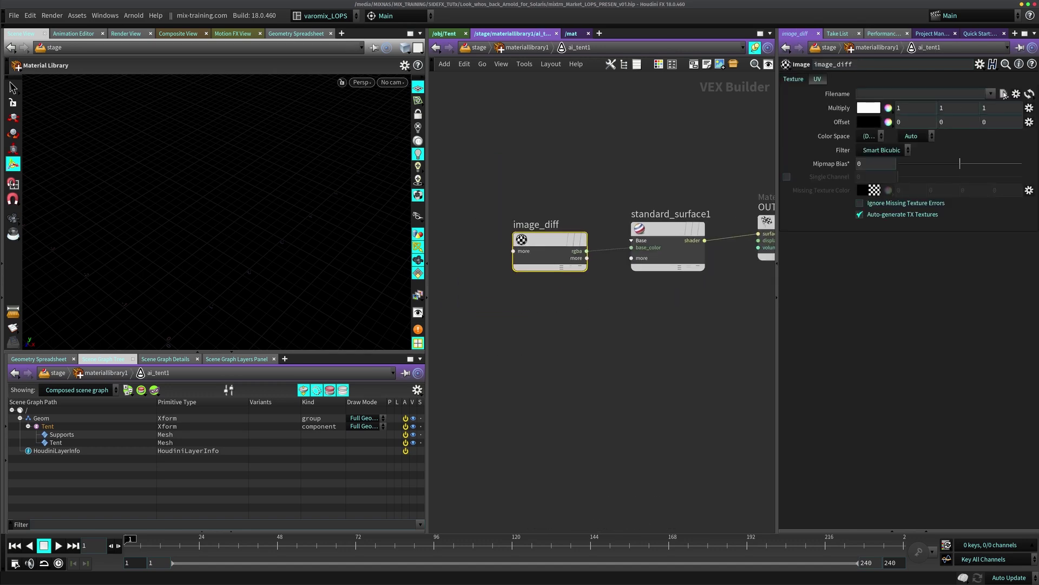
left_click(1003, 95)
double_click(357, 132)
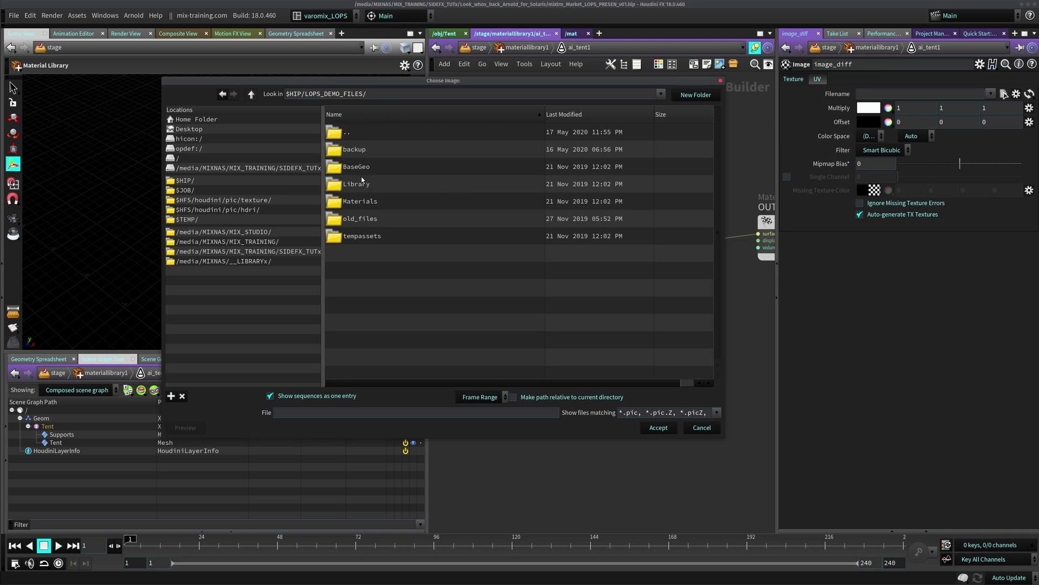
double_click(363, 185)
double_click(360, 168)
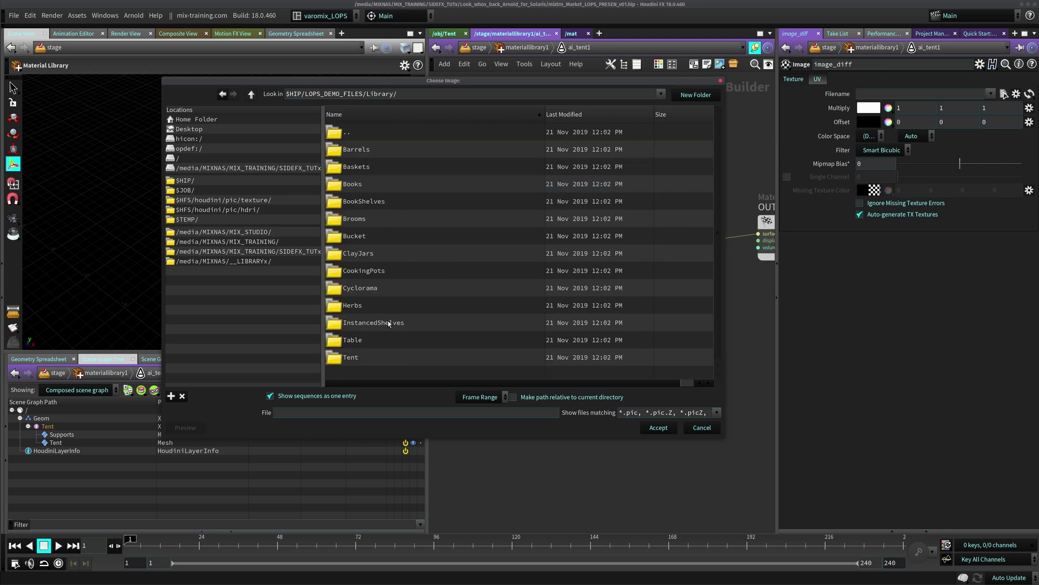
double_click(342, 359)
left_click(357, 171)
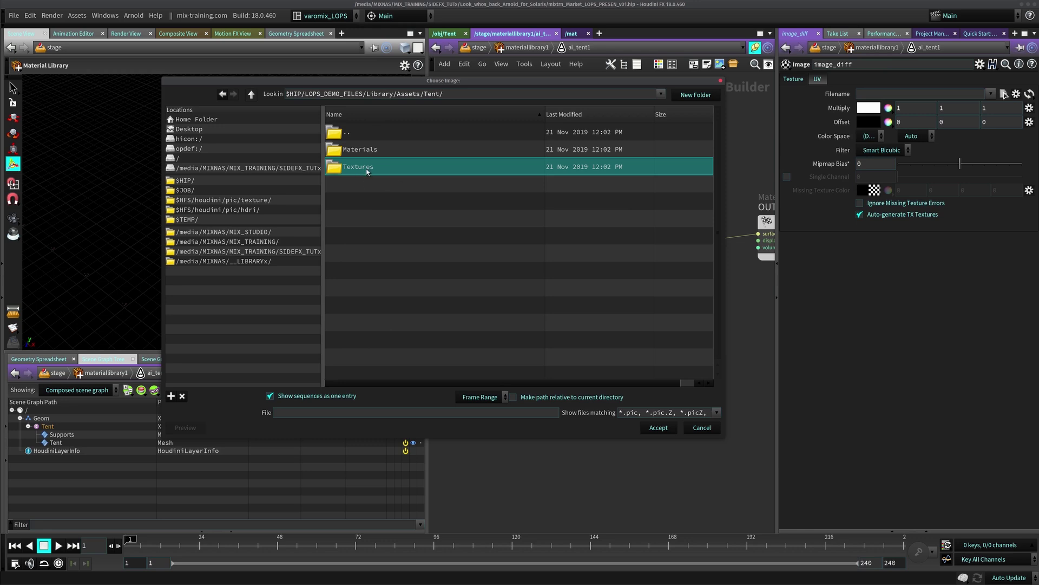
double_click(363, 169)
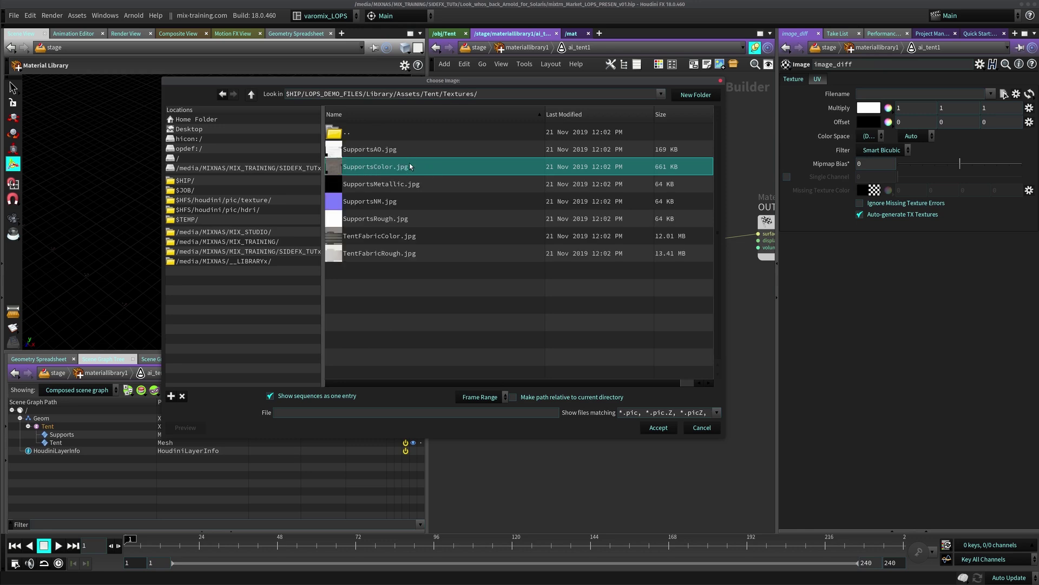
left_click(409, 166)
left_click(341, 237)
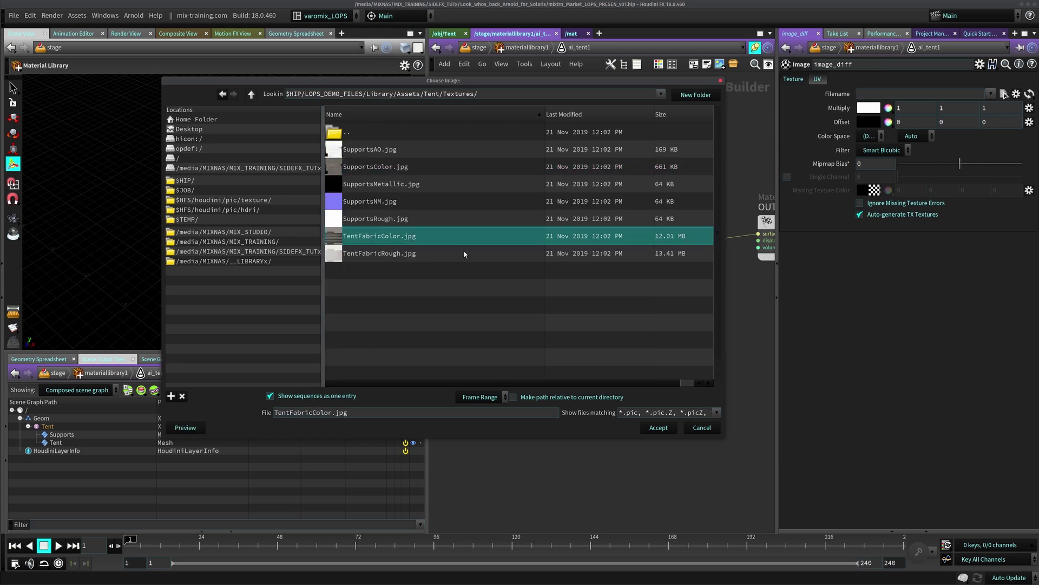
left_click(665, 427)
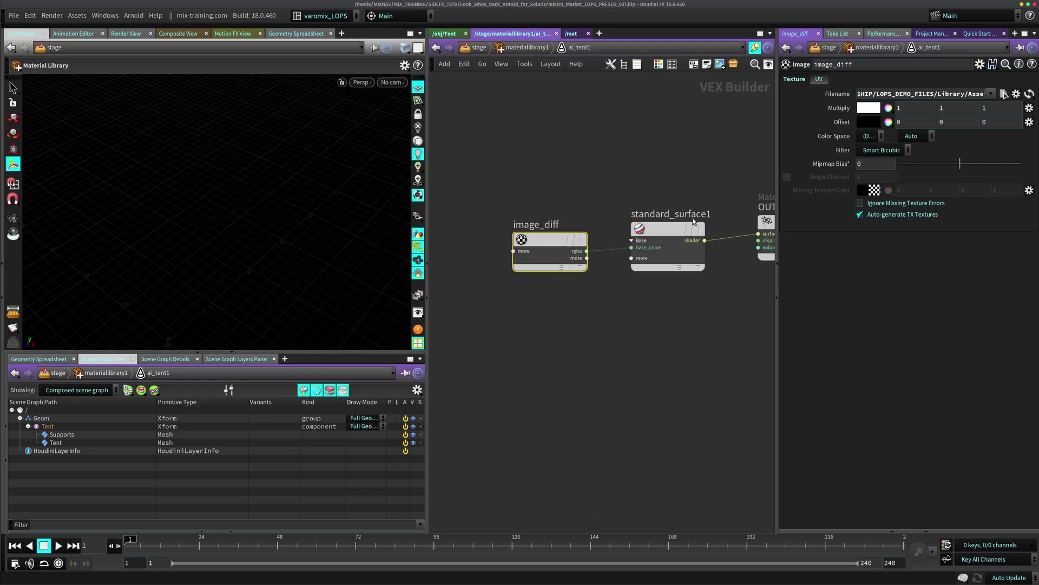
Copy image_diff's Filename parameter, return to materiallibrary1 and set the opengl shader's base color to white
right_click(843, 96)
left_click(882, 184)
key("u")
left_click(558, 208)
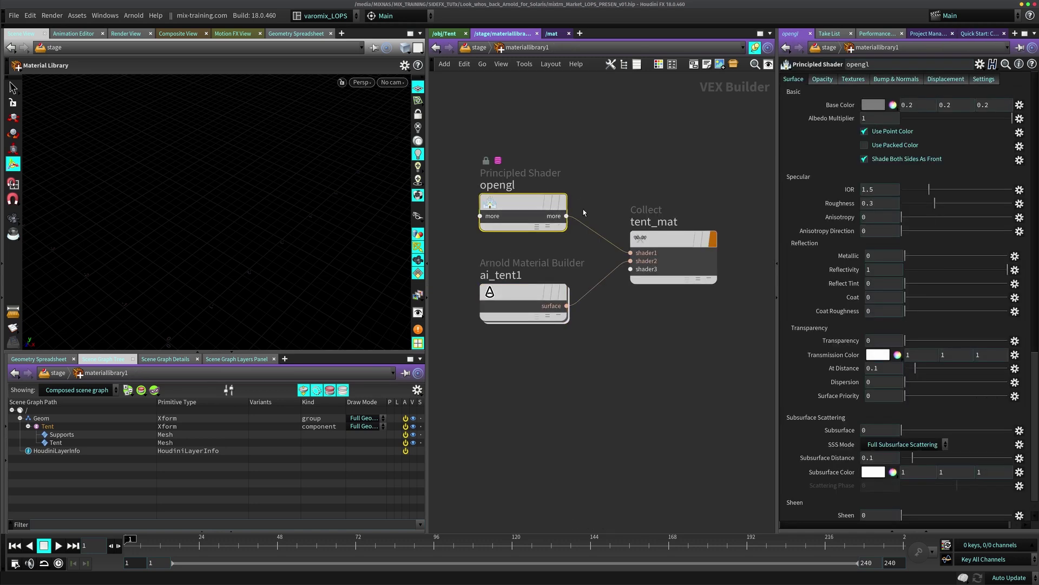
mouse_move(521, 199)
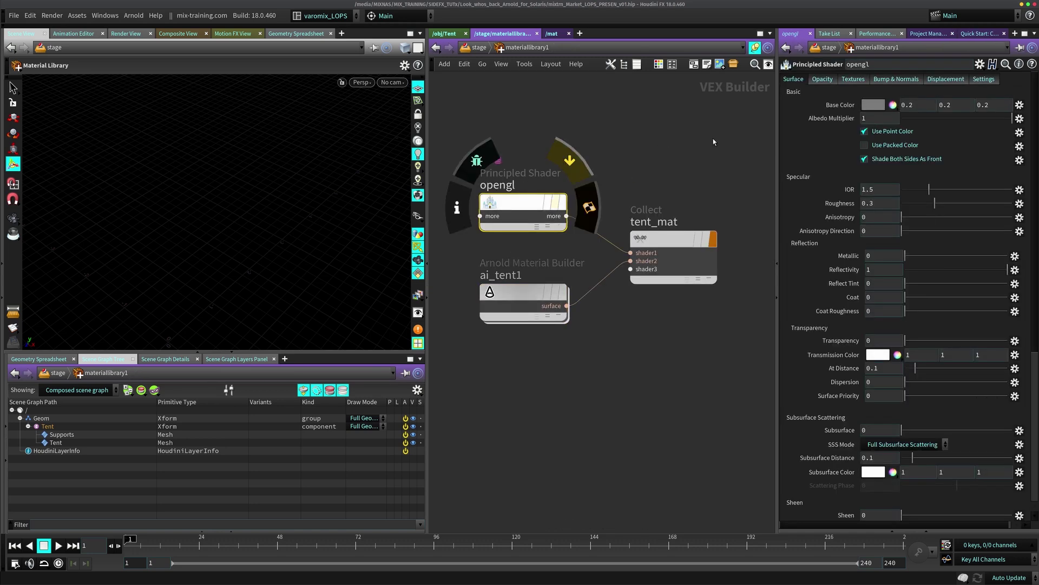
right_click(873, 105)
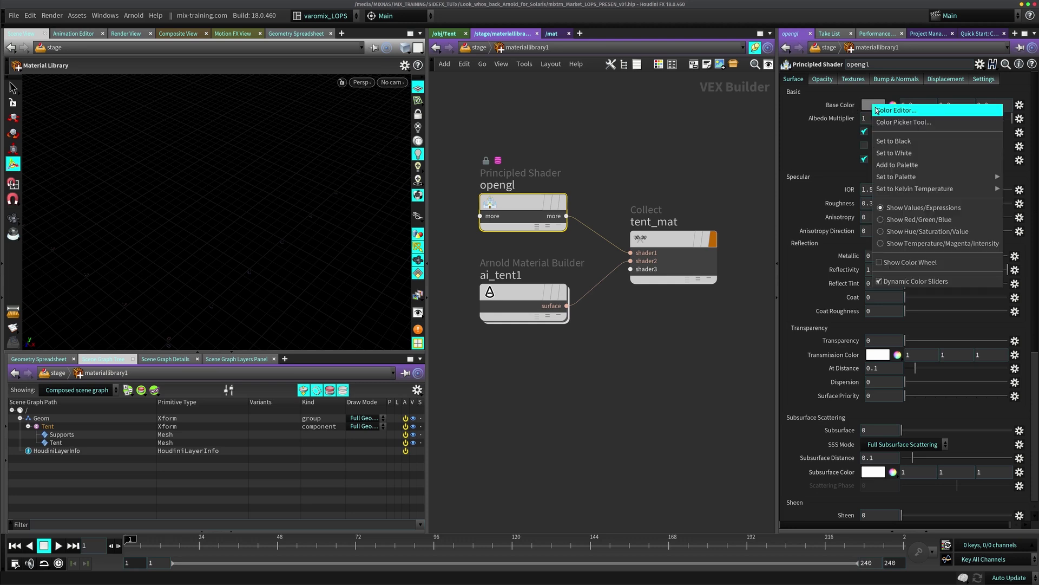
left_click(925, 156)
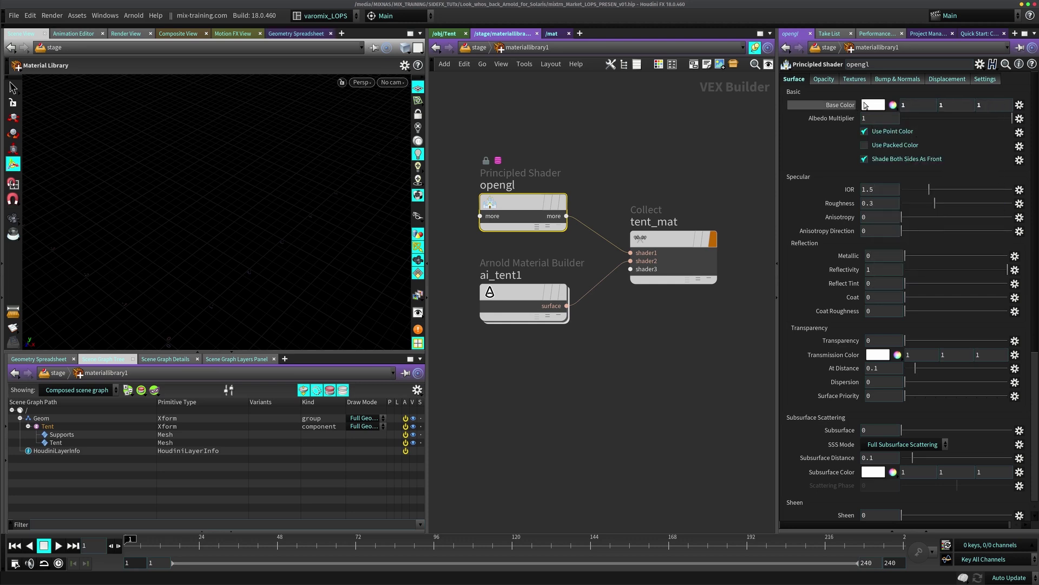
Enable opengl's base color texture and paste the copied image_diff filename into it as a relative reference
left_click(842, 80)
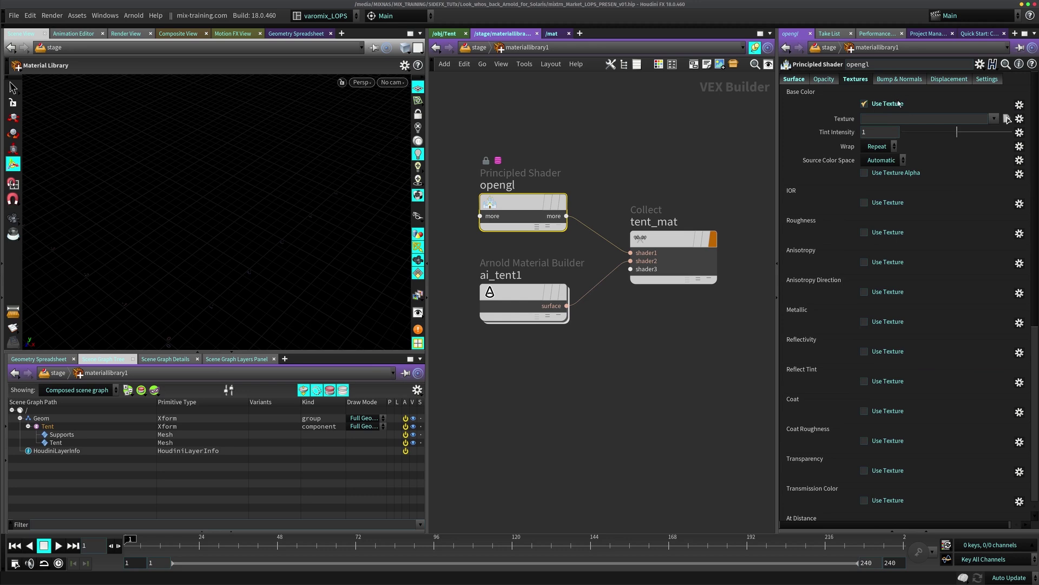
right_click(843, 119)
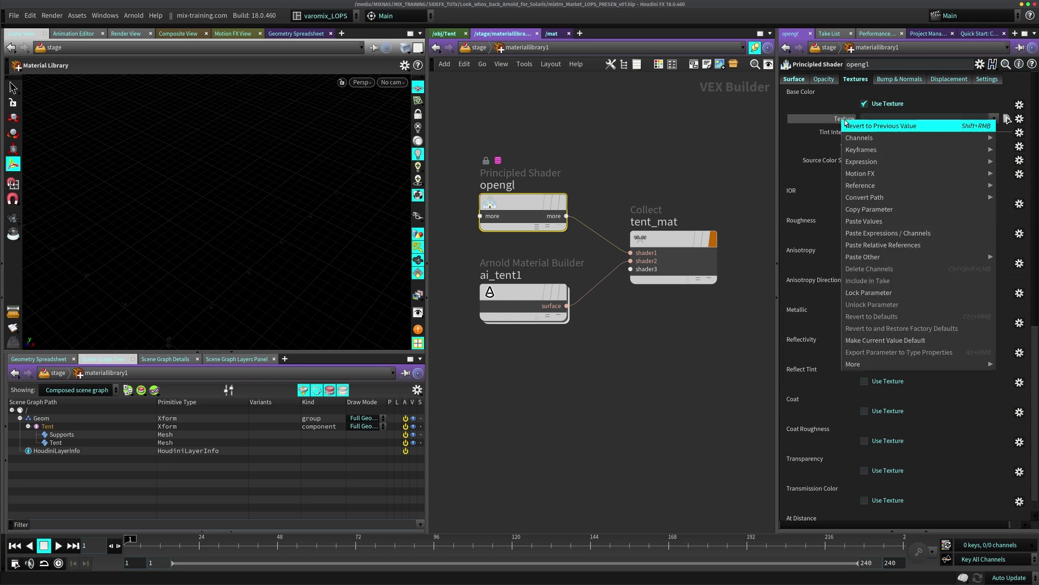
left_click(885, 233)
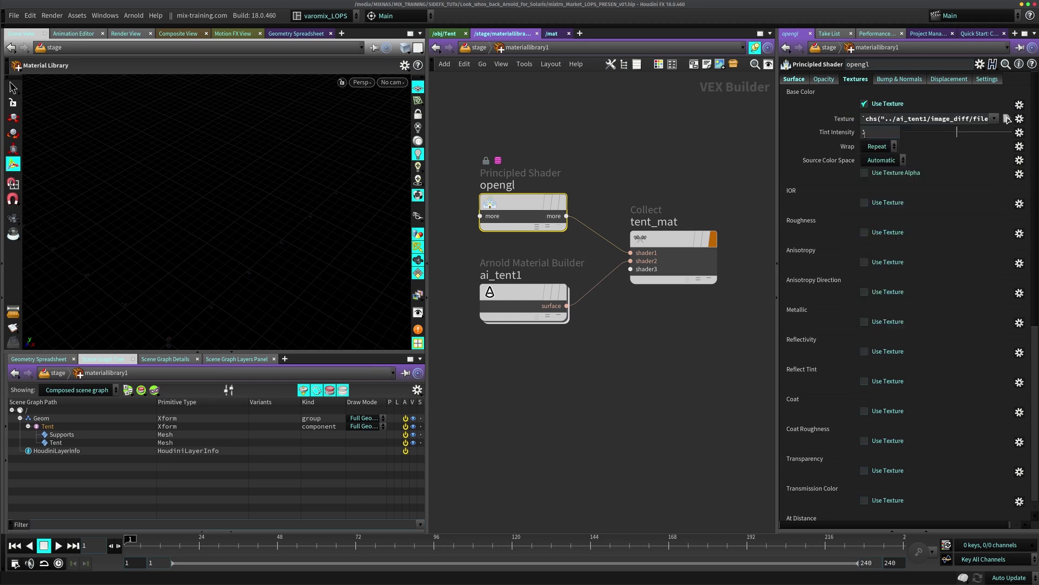
Cut the wire between opengl and tent_mat, leaving only ai_tent1 connected, and save the scene
left_click(589, 263)
key("y")
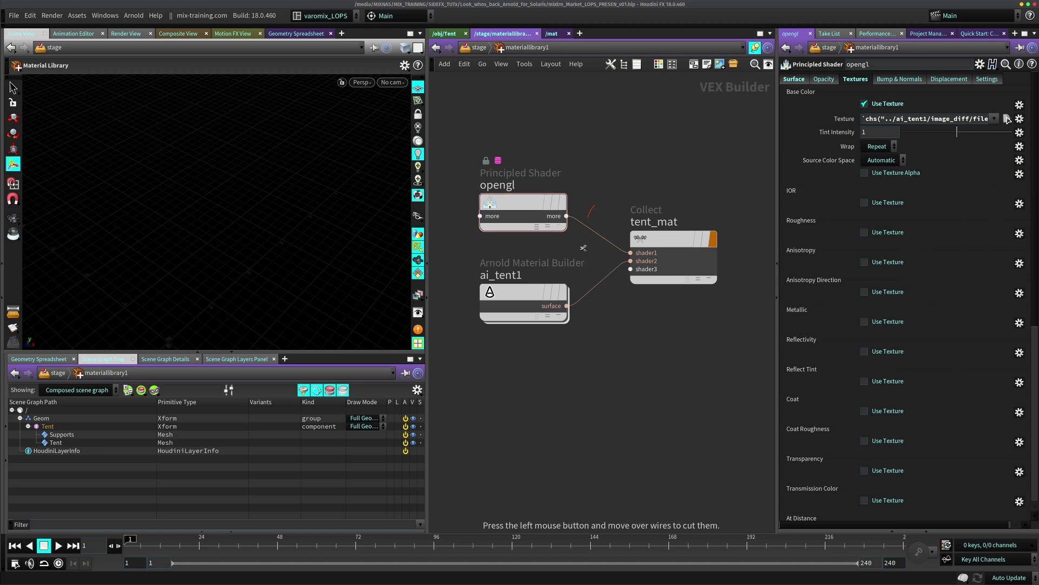
left_click_drag(582, 263, 585, 267)
key("ctrl+s")
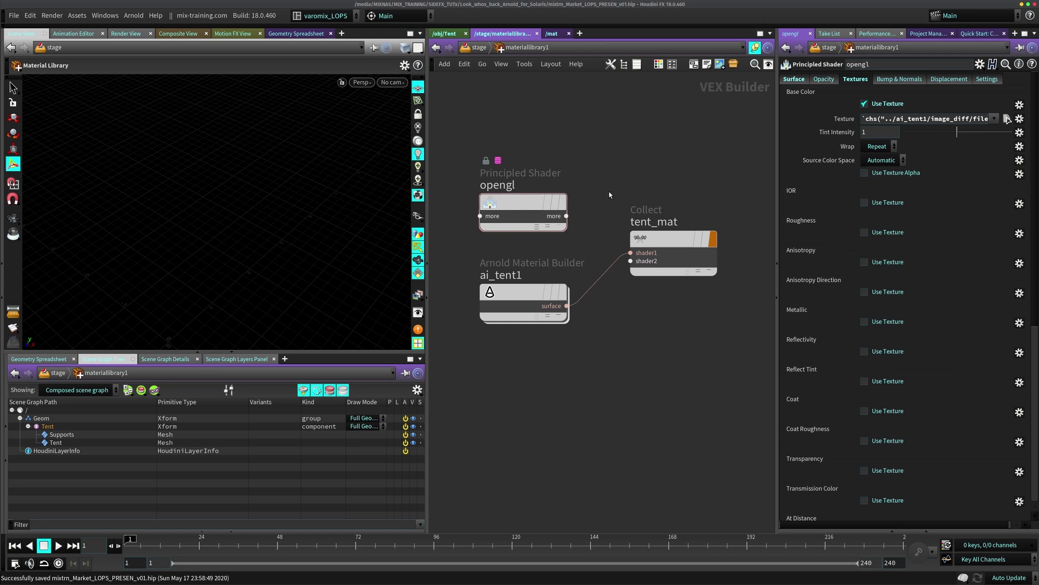
Return to the stage level and auto-fill materiallibrary1's materials with tent_mat
key("u")
left_click(524, 252)
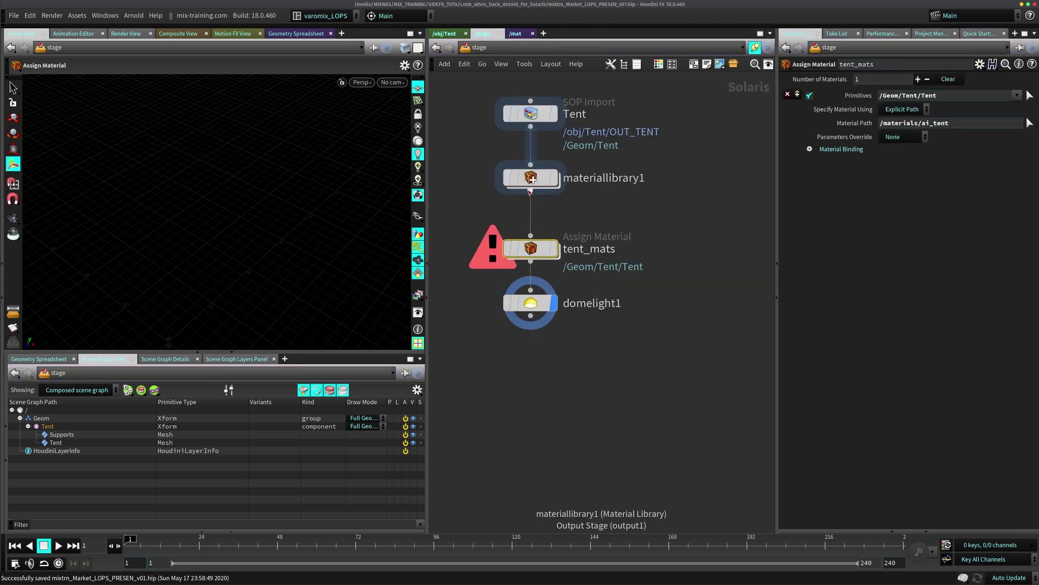
left_click(530, 179)
left_click(899, 107)
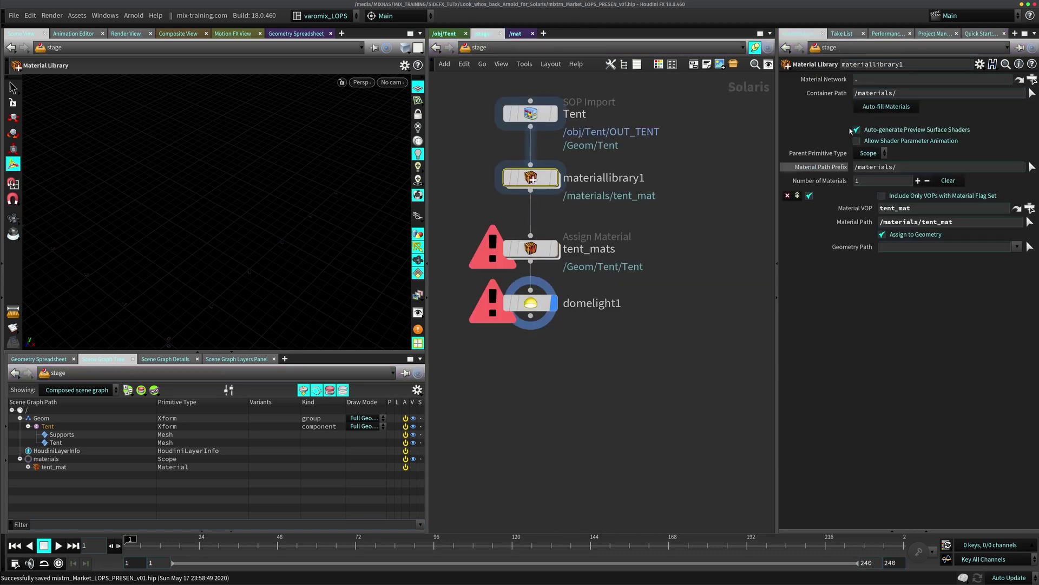
Set the material path of the tent_mats assignment to /materials/tent_mat
double_click(966, 224)
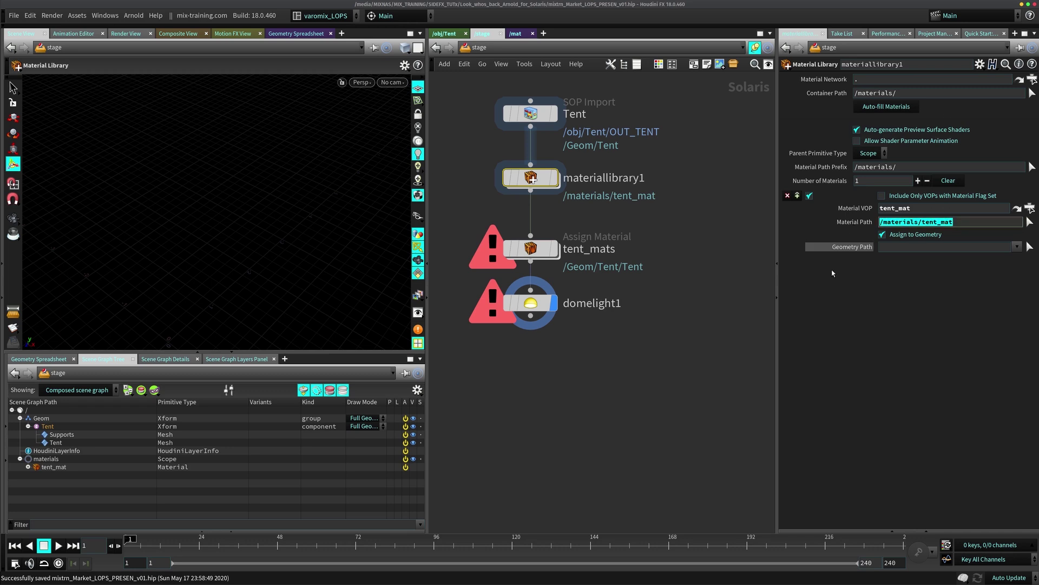
left_click(531, 248)
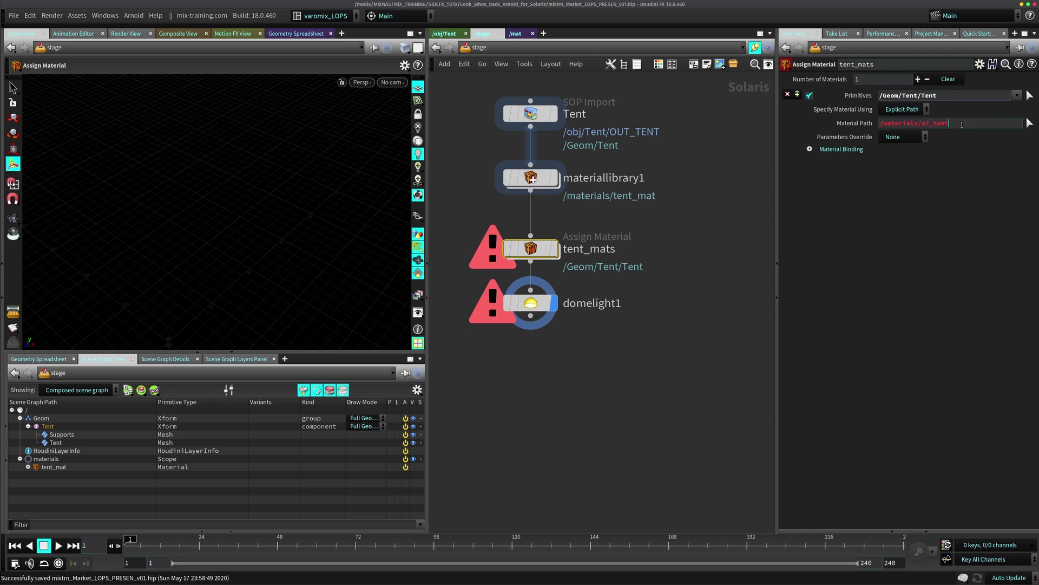
double_click(980, 120)
left_click_drag(43, 469, 956, 126)
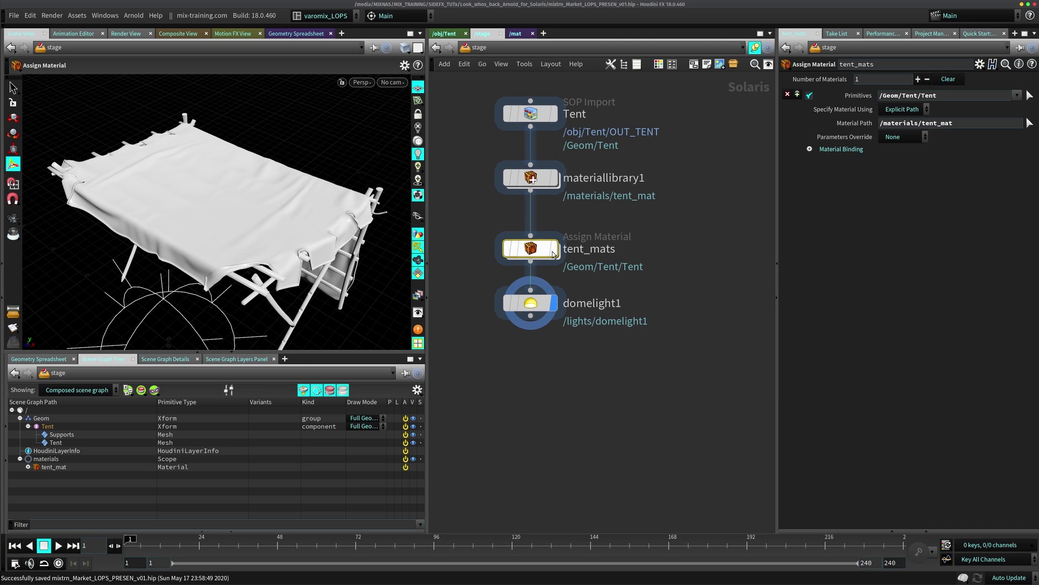
Render the viewport with Arnold and examine the fabric texture on the tent
key("Escape")
left_click_drag(202, 225, 308, 212)
left_click(361, 82)
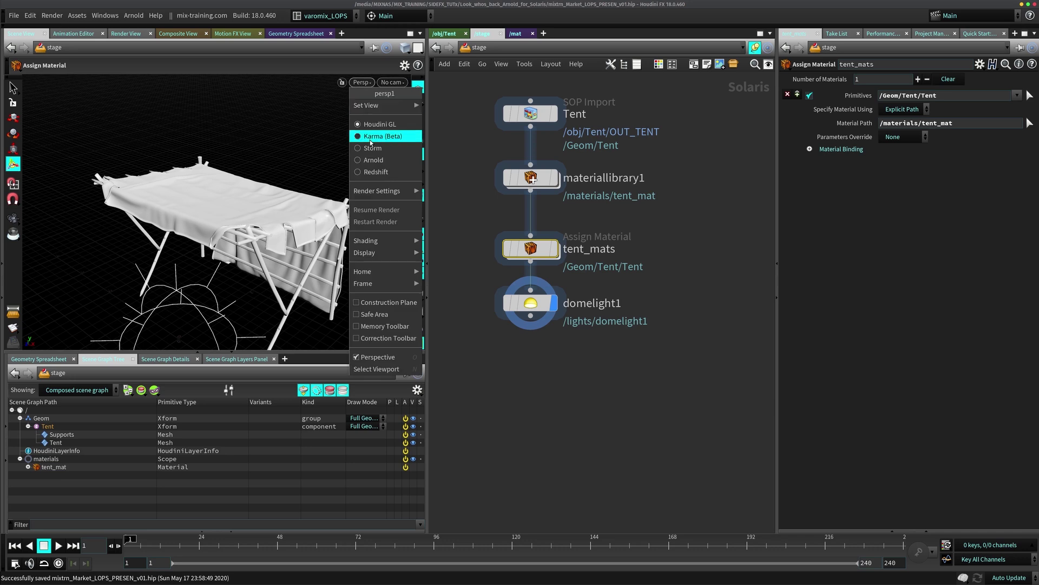
left_click(375, 160)
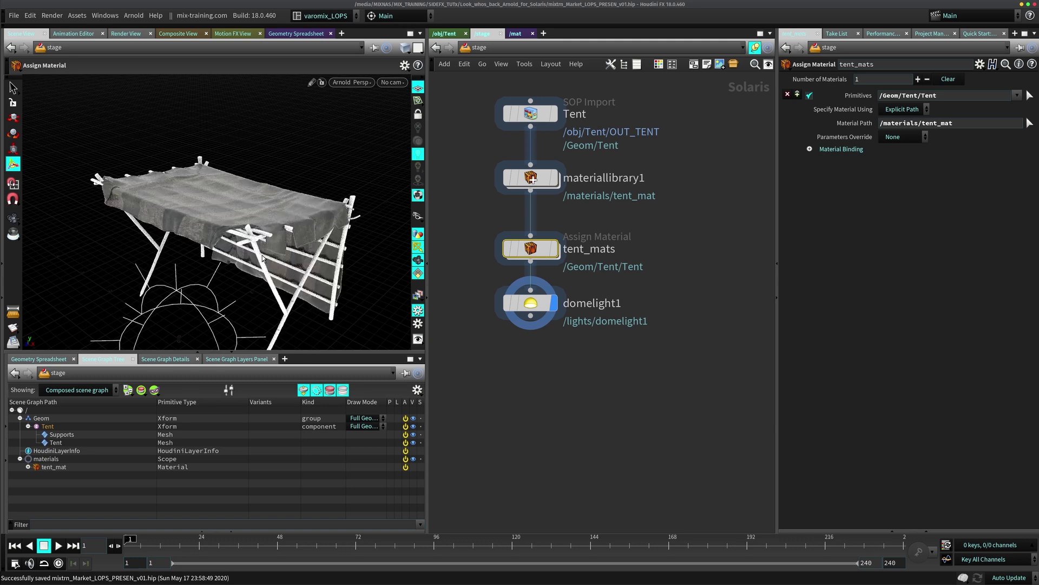
key("Escape")
left_click_drag(247, 238, 259, 141)
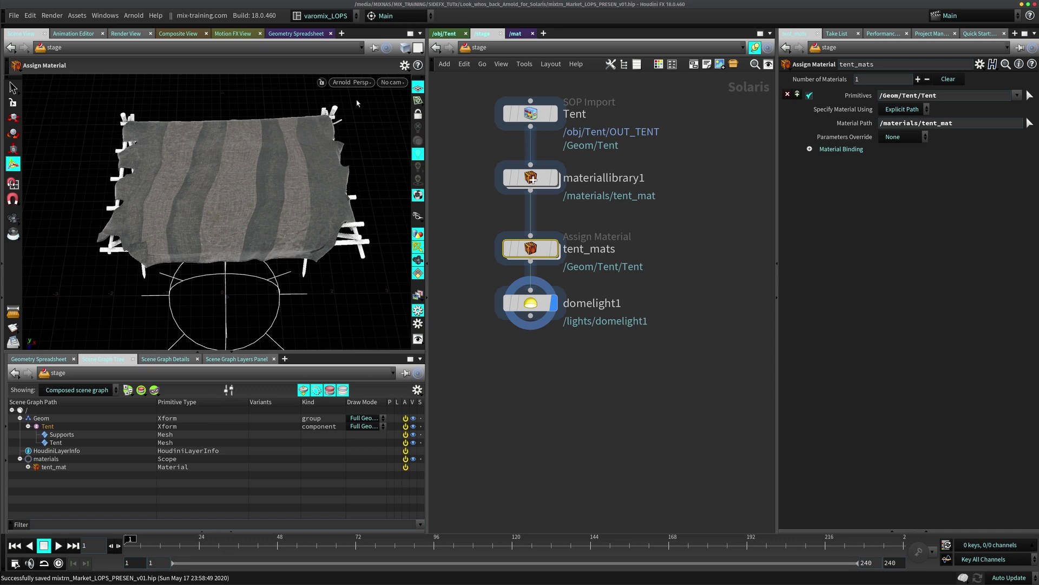
Switch the viewport renderer back to Houdini GL and examine the tent's shading there
left_click(351, 82)
left_click(358, 135)
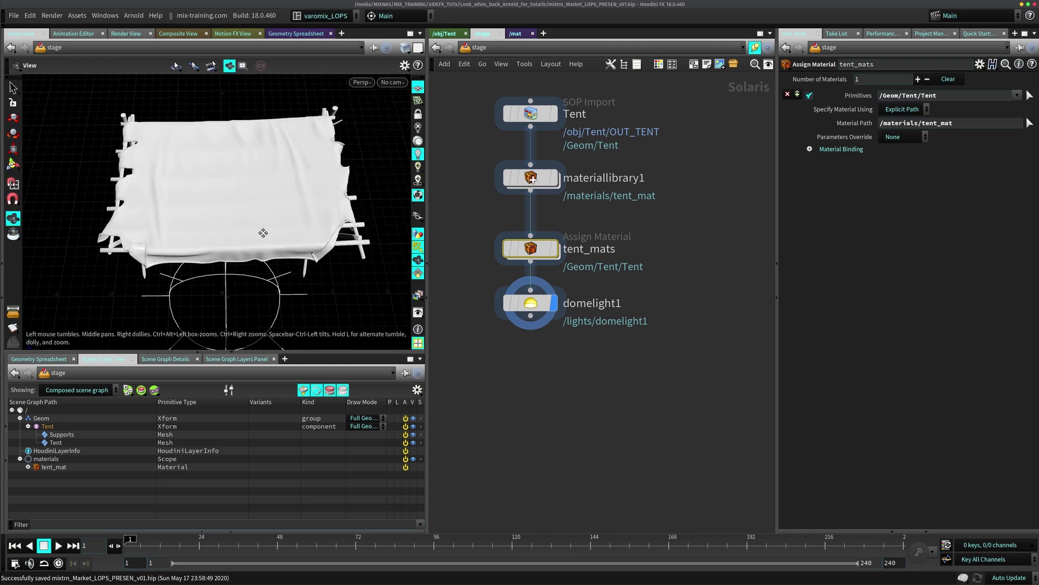
left_click_drag(263, 233, 250, 215)
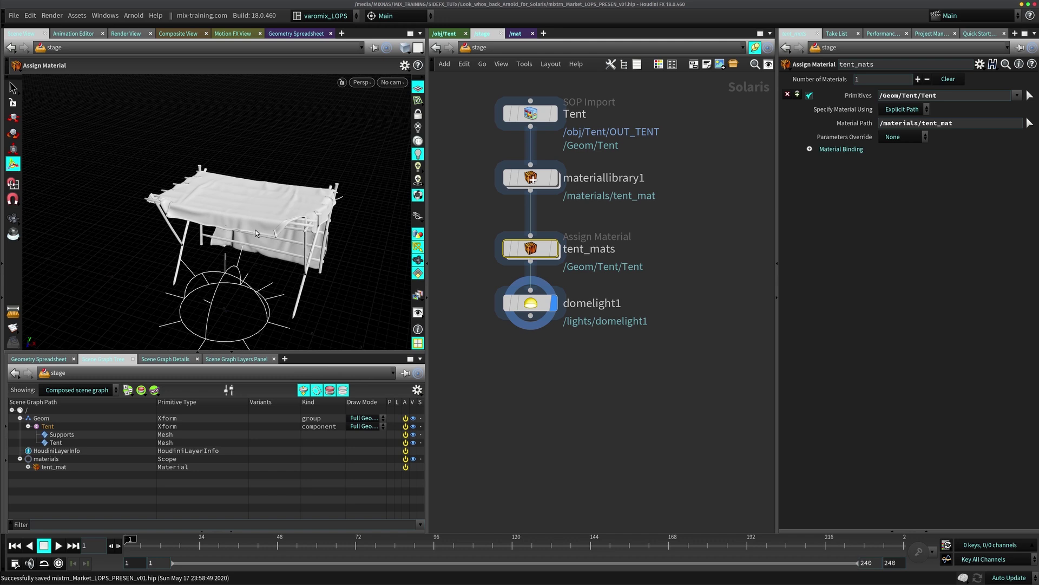
left_click(361, 82)
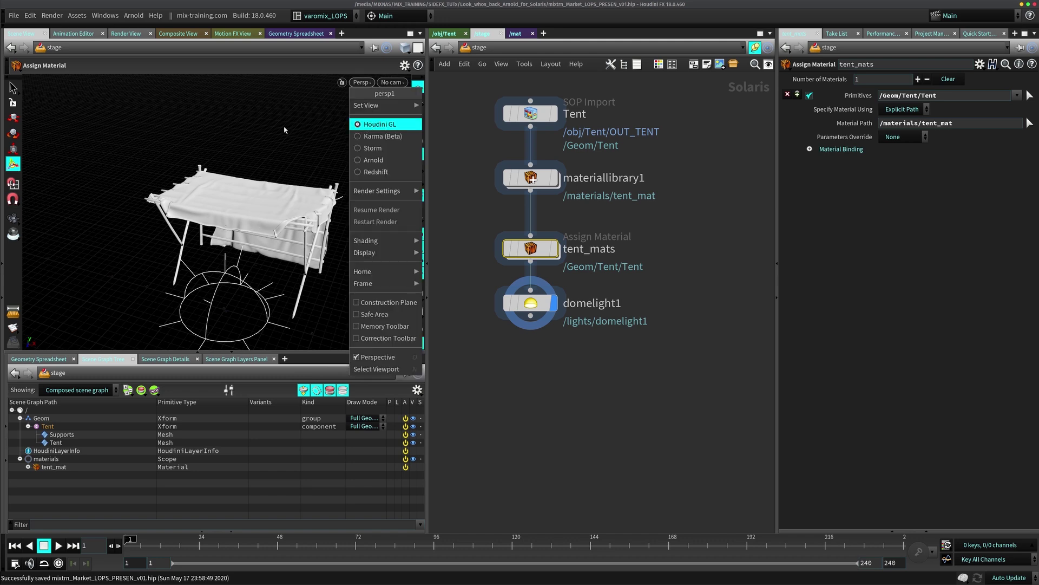
left_click(284, 130)
Inside materiallibrary1, connect opengl's surface output to tent_mat's shader1 input and check the tent in the viewport
left_click(533, 178)
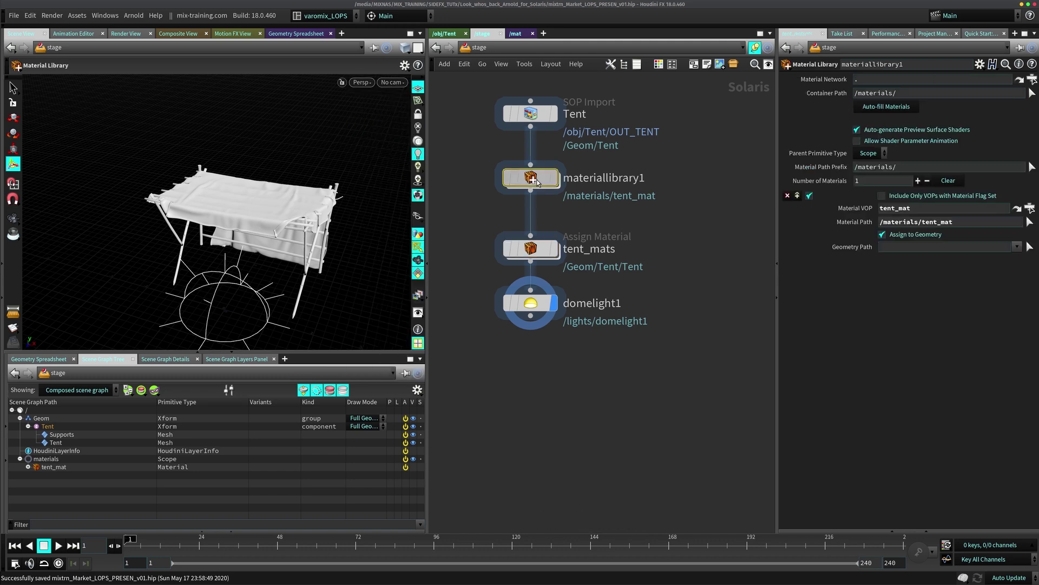
double_click(534, 178)
left_click(567, 216)
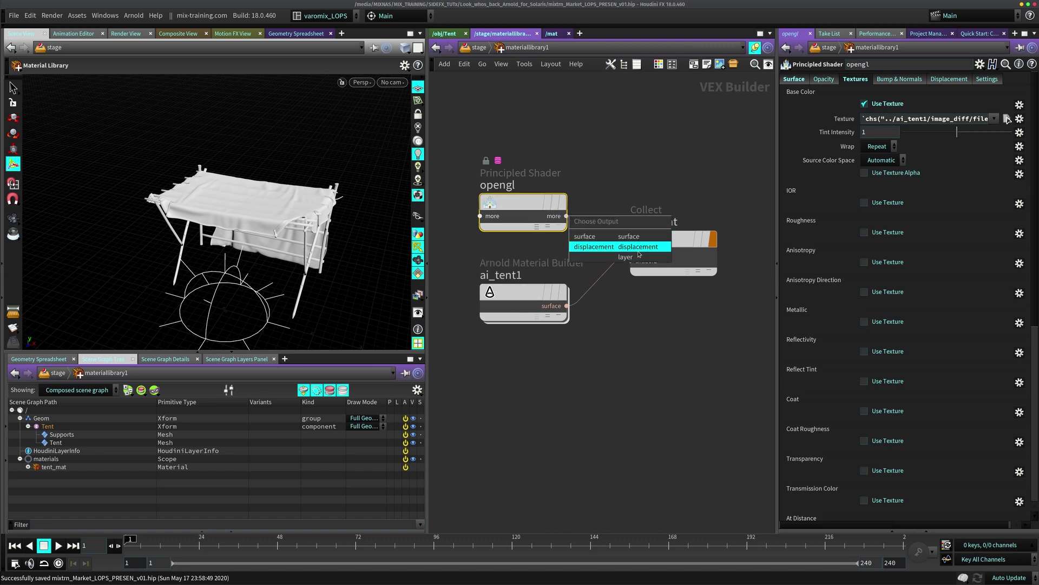
left_click(590, 236)
left_click(631, 253)
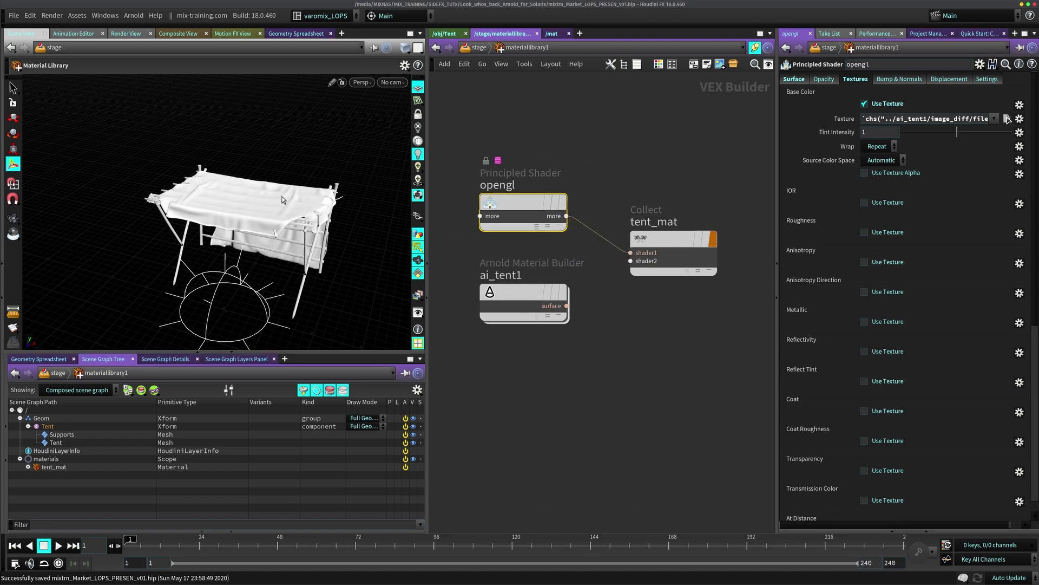
key("Escape")
left_click_drag(282, 196, 245, 221)
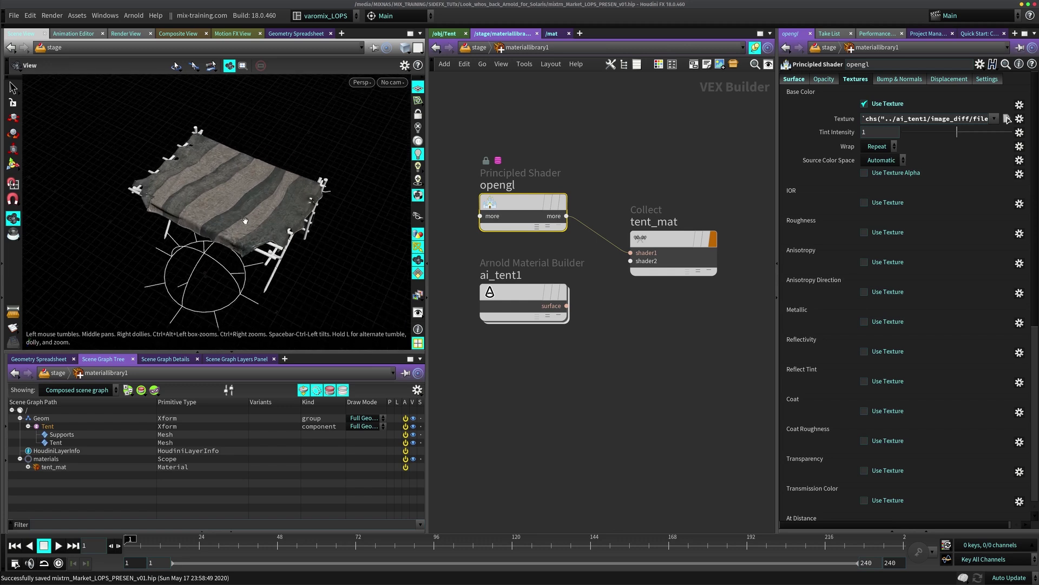
left_click_drag(248, 167, 296, 193)
Reconnect ai_tent1's surface output to tent_mat's shader2 input and inspect the textured tent from another angle
left_click(566, 306)
left_click(630, 261)
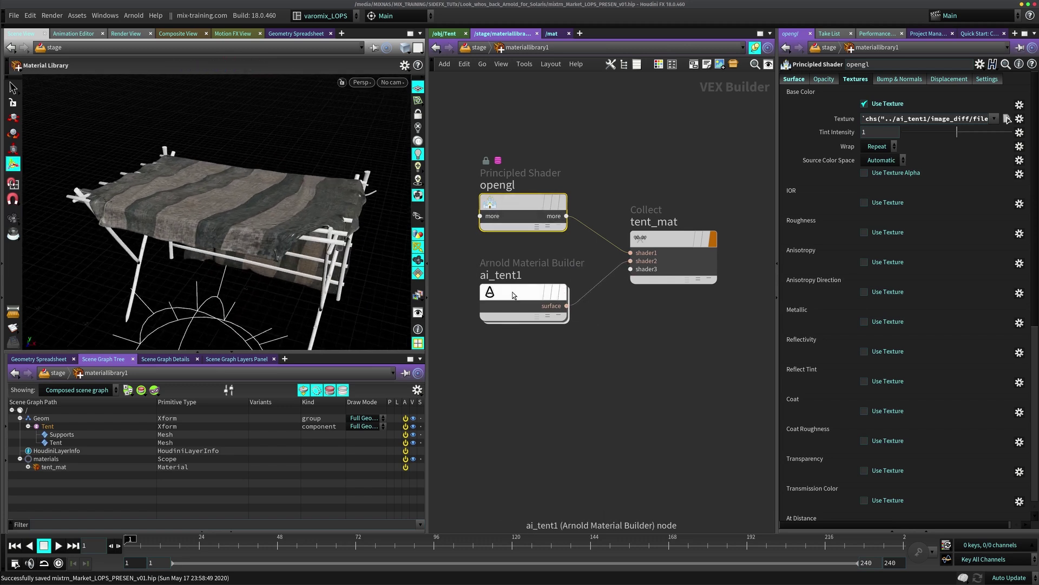
left_click(511, 291)
key("Escape")
left_click_drag(271, 194, 249, 231)
left_click(556, 201)
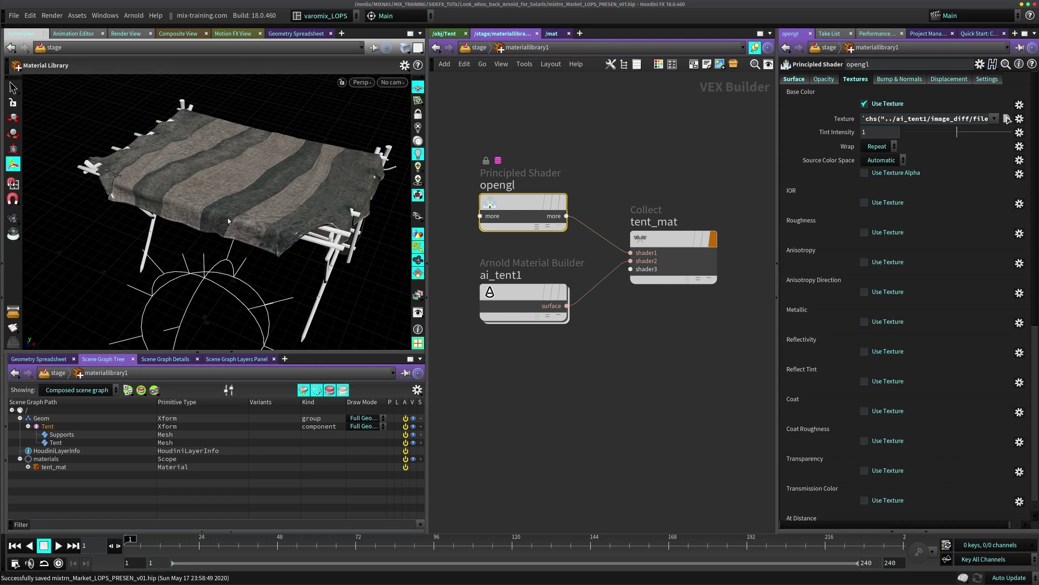
Go back up to the stage network, render the viewport with Arnold and inspect the tent from several angles
left_click(533, 308)
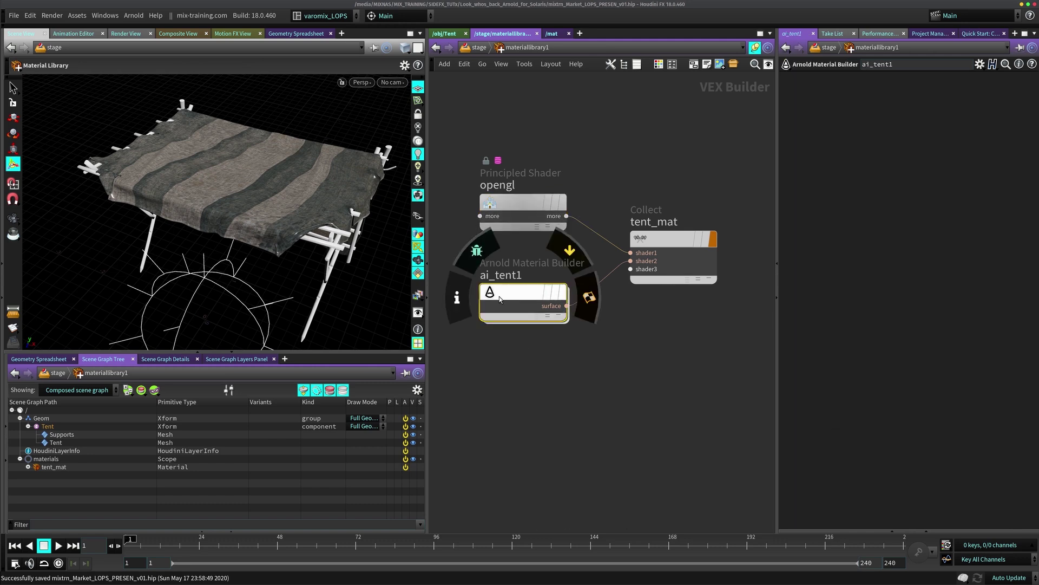
left_click(475, 48)
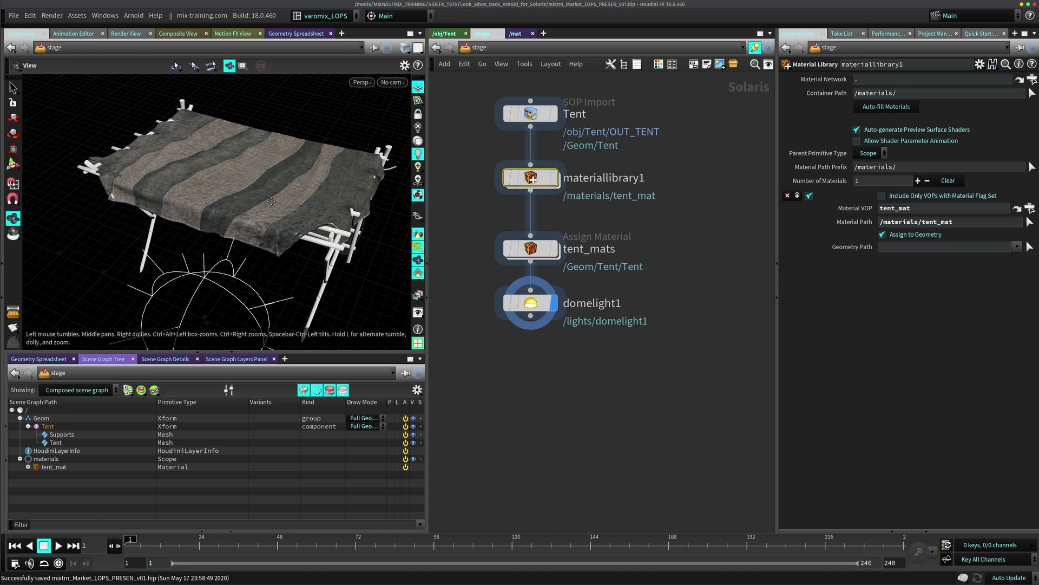
left_click_drag(336, 141, 259, 172)
left_click(361, 82)
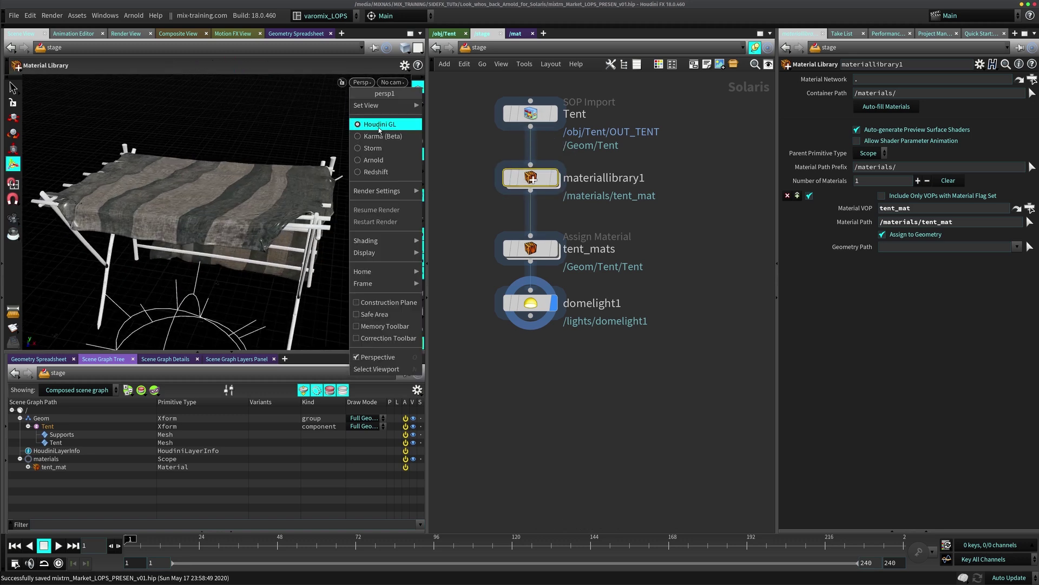
left_click(387, 165)
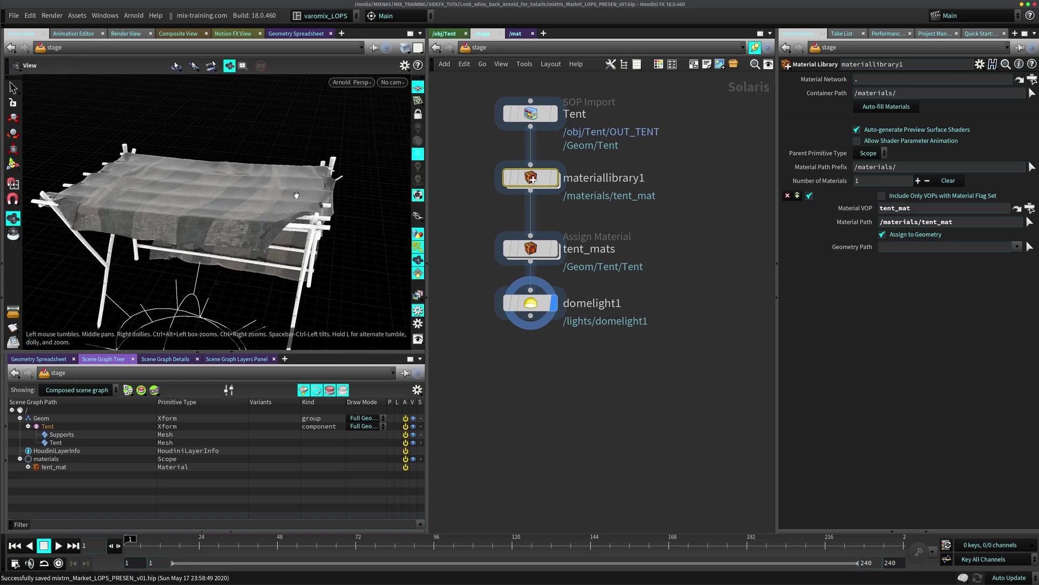
left_click_drag(296, 195, 252, 209)
key("Return")
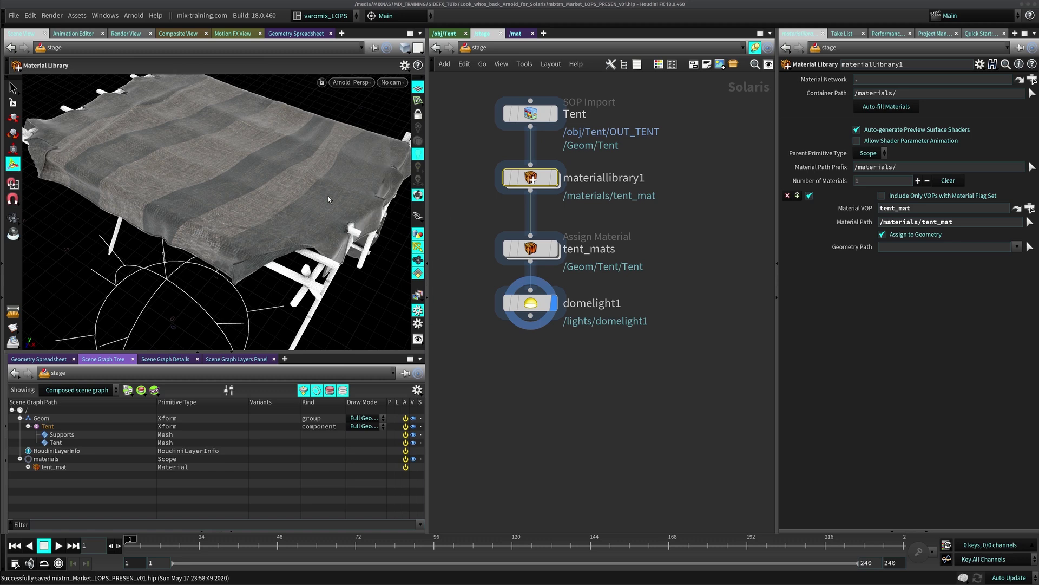
left_click(278, 214)
key("Escape")
mouse_move(293, 216)
left_mouse_down()
mouse_move(255, 217)
mouse_move(282, 211)
left_mouse_up()
scroll(255, 218, "down", 5)
key("Return")
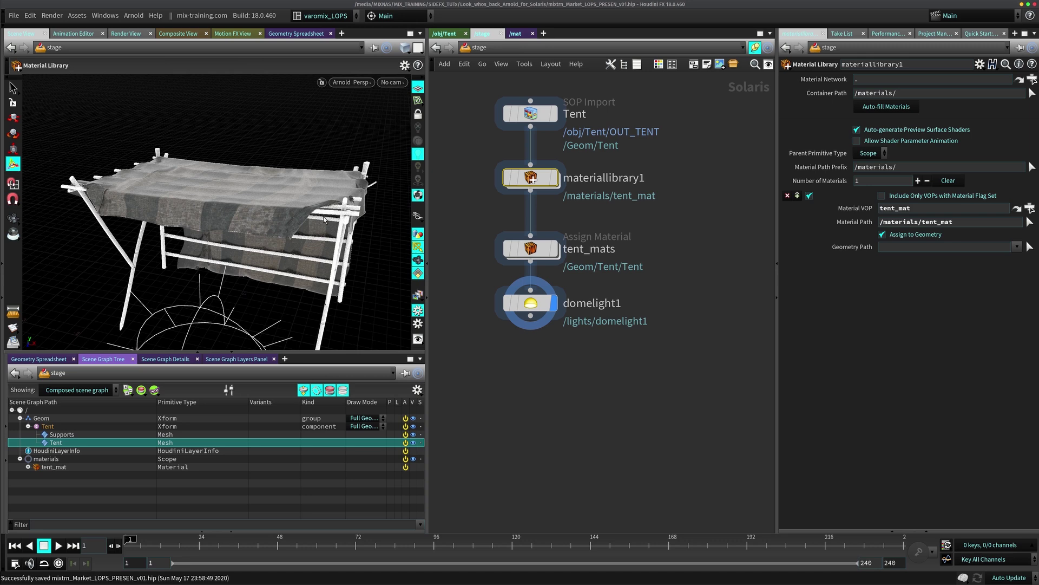
Switch the viewport renderer back to Houdini GL
left_click(352, 82)
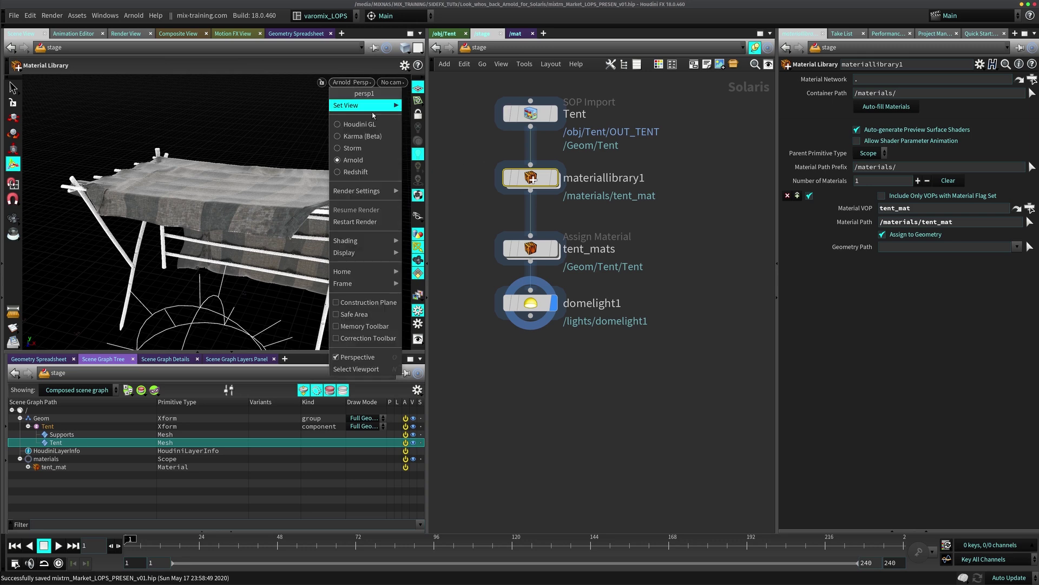
left_click(368, 137)
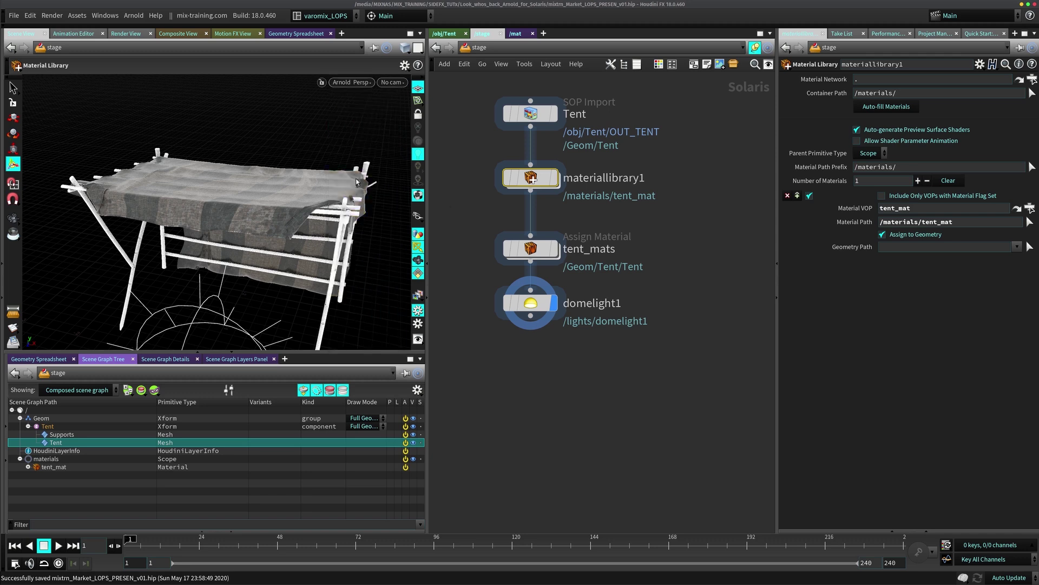
middle_click_drag(461, 247, 484, 225)
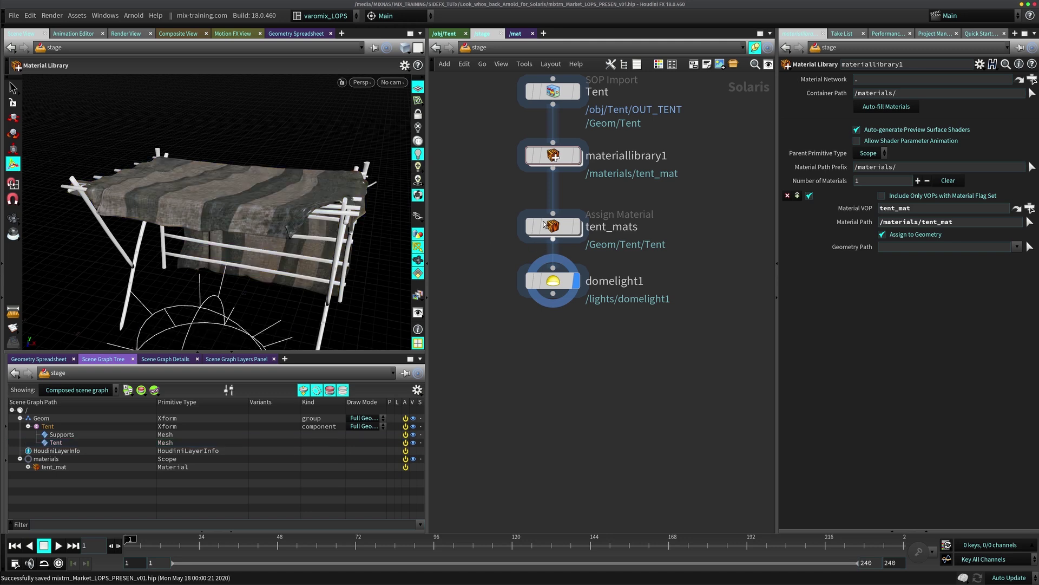
Inside materiallibrary1, duplicate the connected opengl, ai_tent1 and tent_mat nodes and place the copies below the originals
double_click(553, 155)
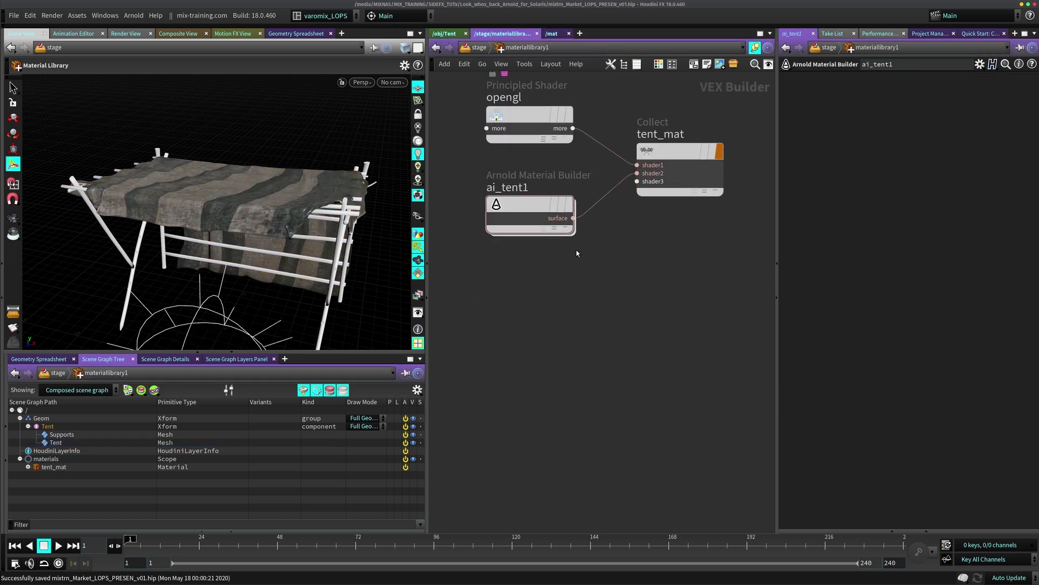
left_click_drag(495, 249, 668, 120)
key("ctrl+c")
key("ctrl+v")
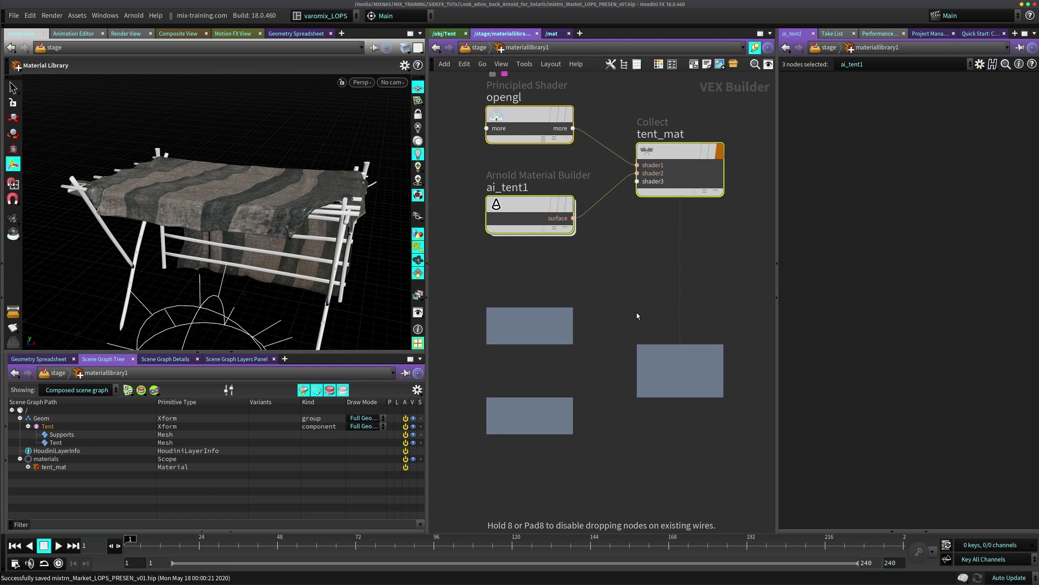
left_click(636, 316)
Rename the copied Arnold Material Builder node as ai_support
double_click(555, 334)
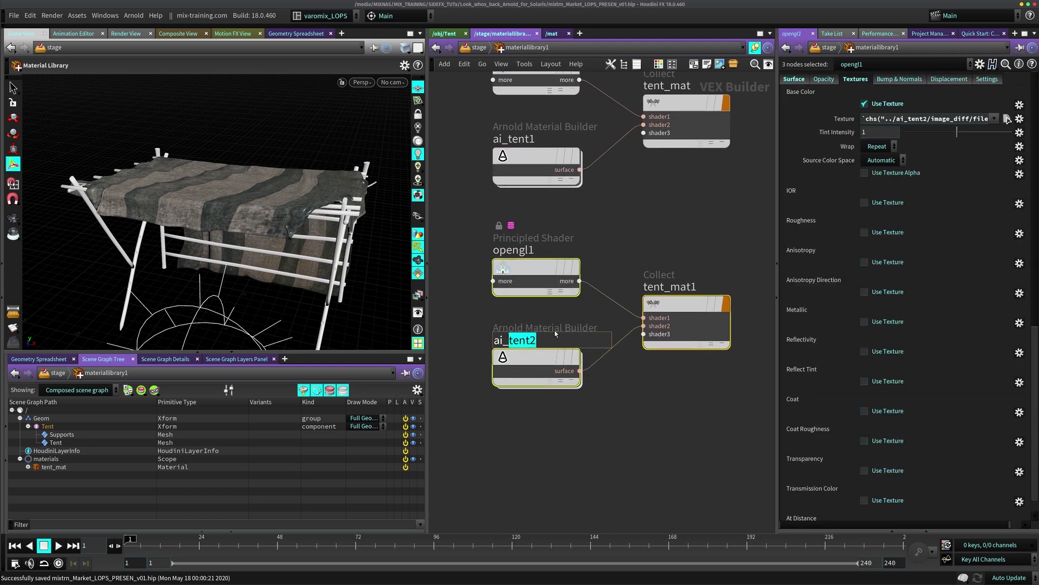
type("supo")
key("BackSpace")
key("BackSpace")
key("Return")
Rename the copied Collect node as supports_mat
double_click(679, 287)
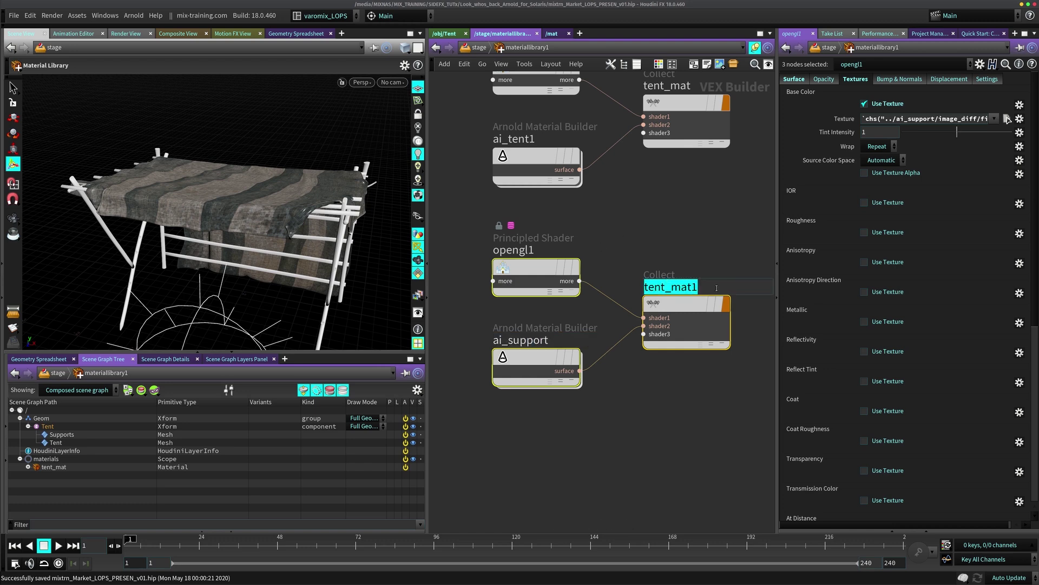
type("Sup")
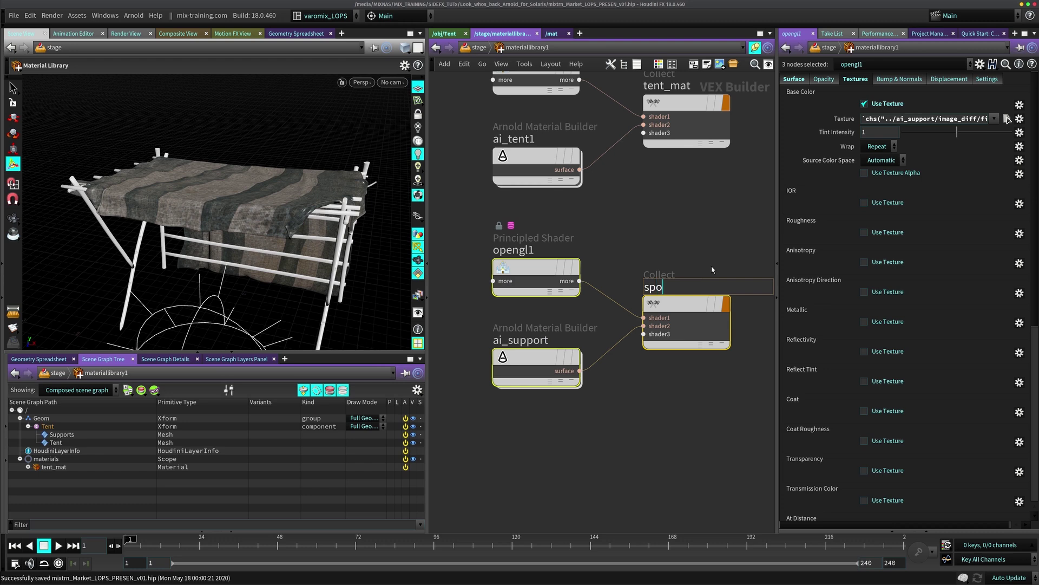
key("BackSpace")
key("BackSpace")
type("upports_mat")
key("Return")
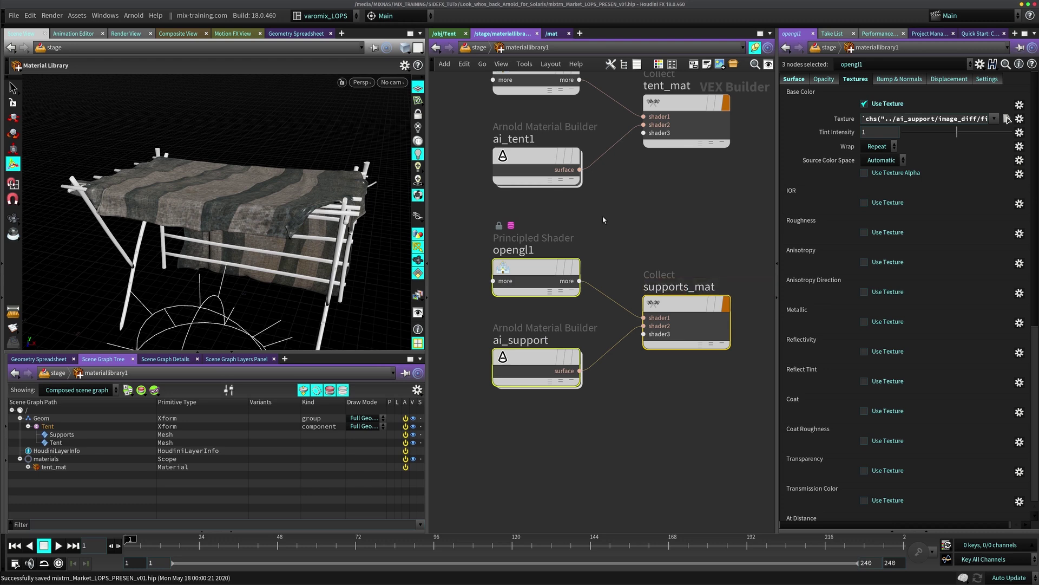
left_click(654, 255)
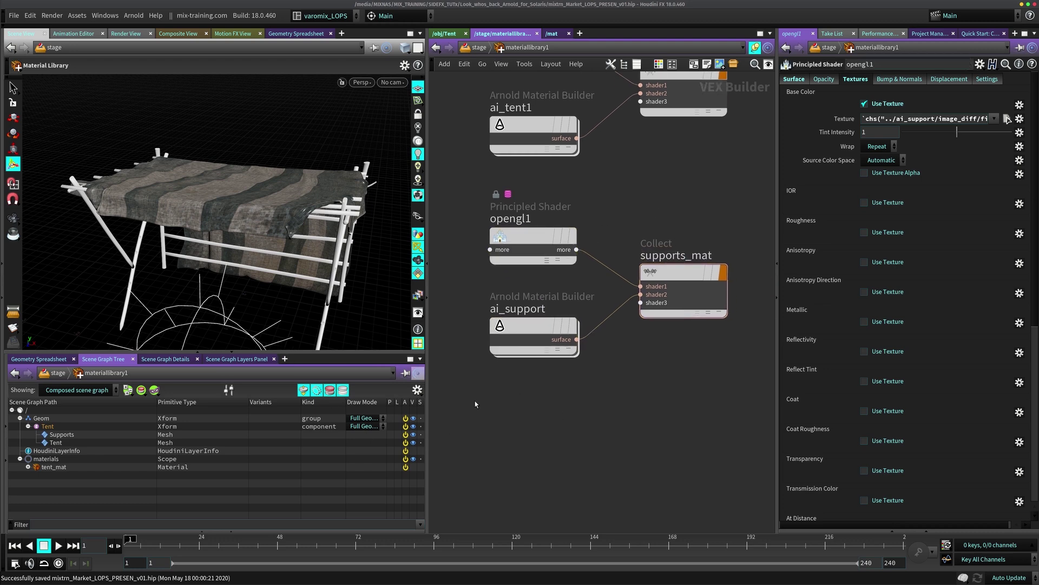
Rename the ai_support builder as ai_supports and check that opengl1's base color texture expression points to it
left_click(529, 327)
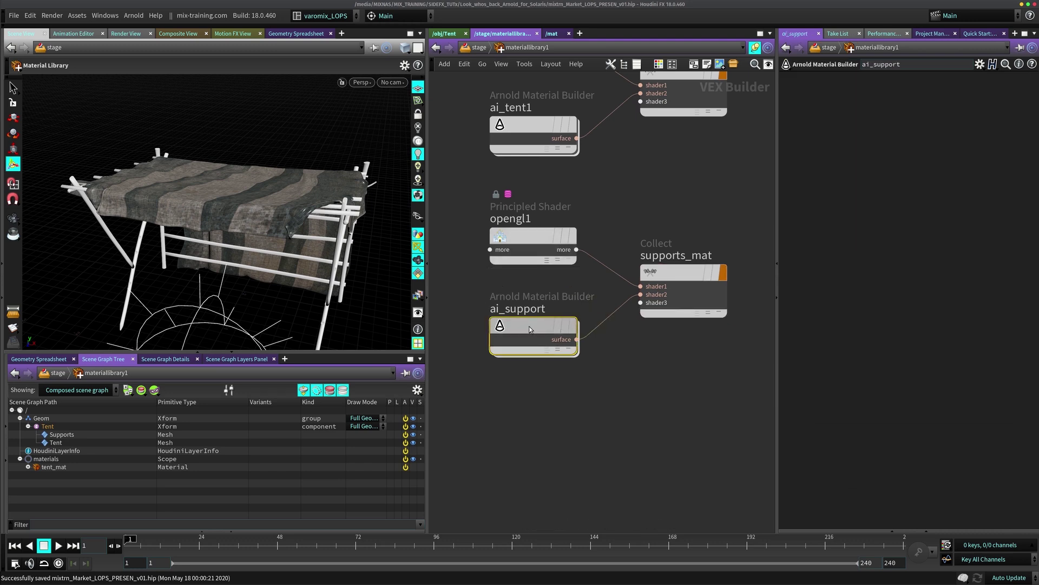
double_click(536, 309)
type("s")
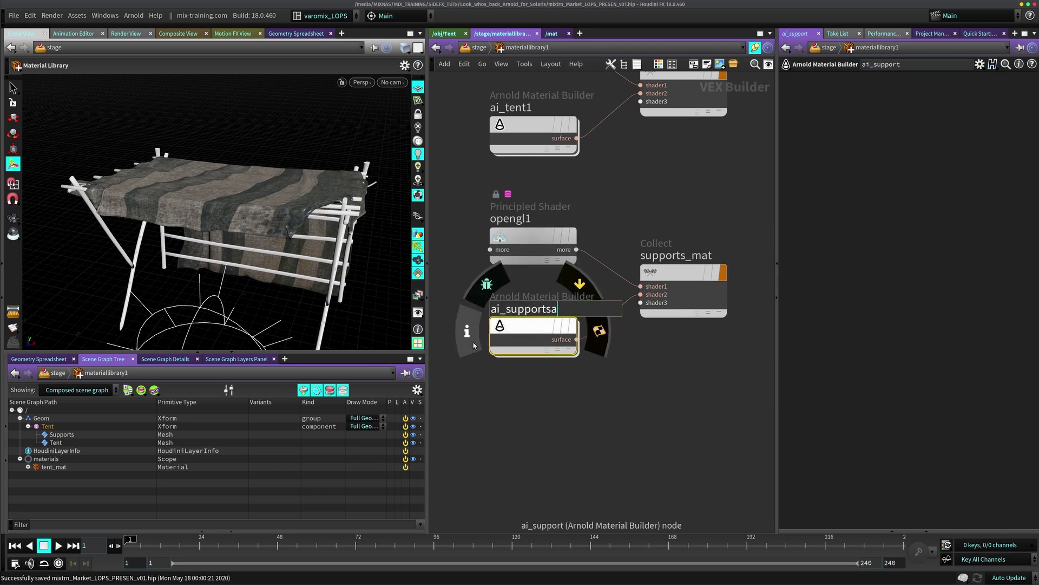
key("Return")
left_click(533, 237)
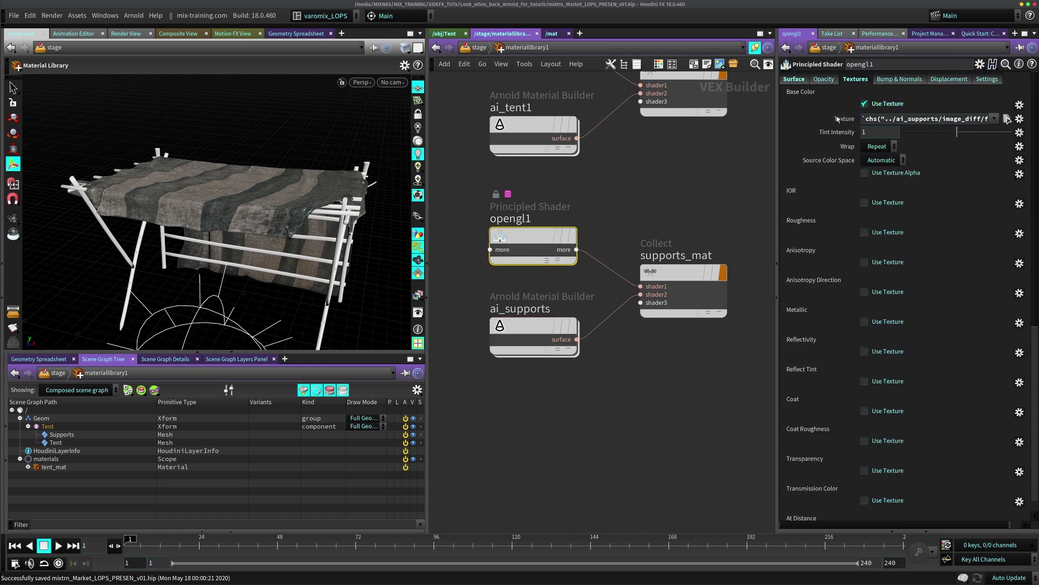
Inside ai_supports, set image_diff's texture file to SupportsColor.jpg from the Tent/Textures folder
double_click(527, 325)
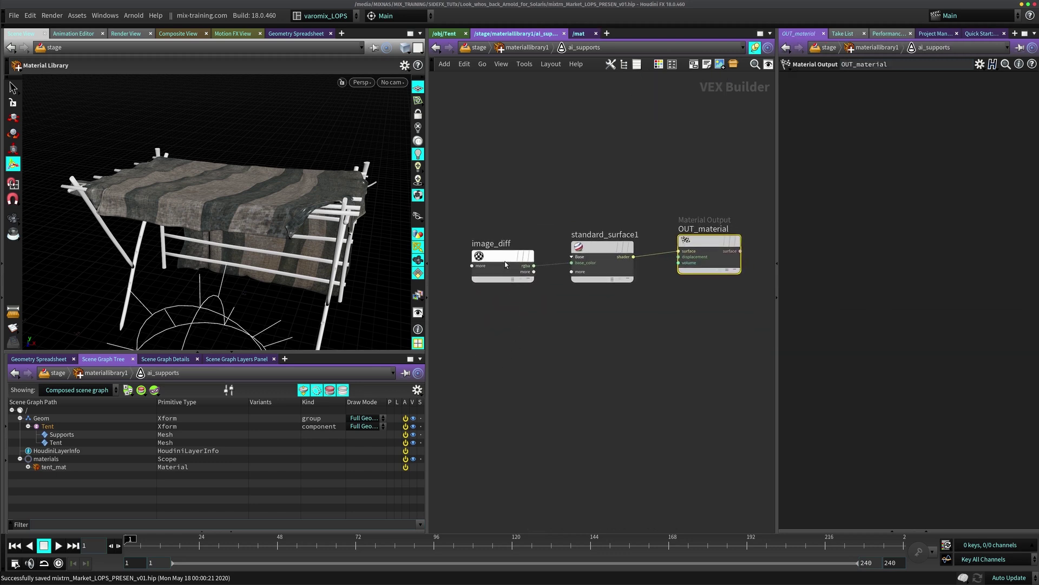
left_click(505, 261)
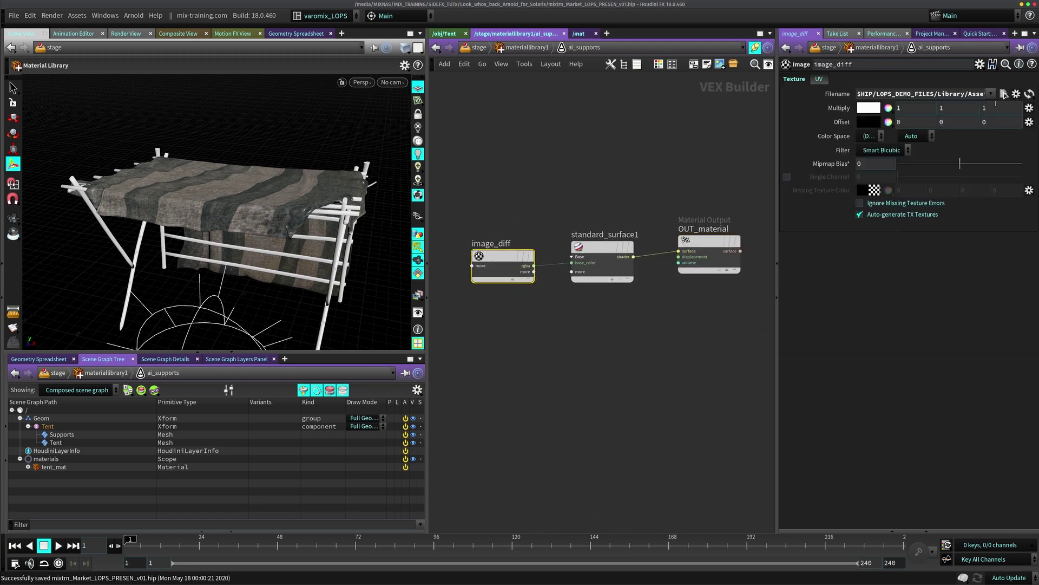
left_click(1003, 94)
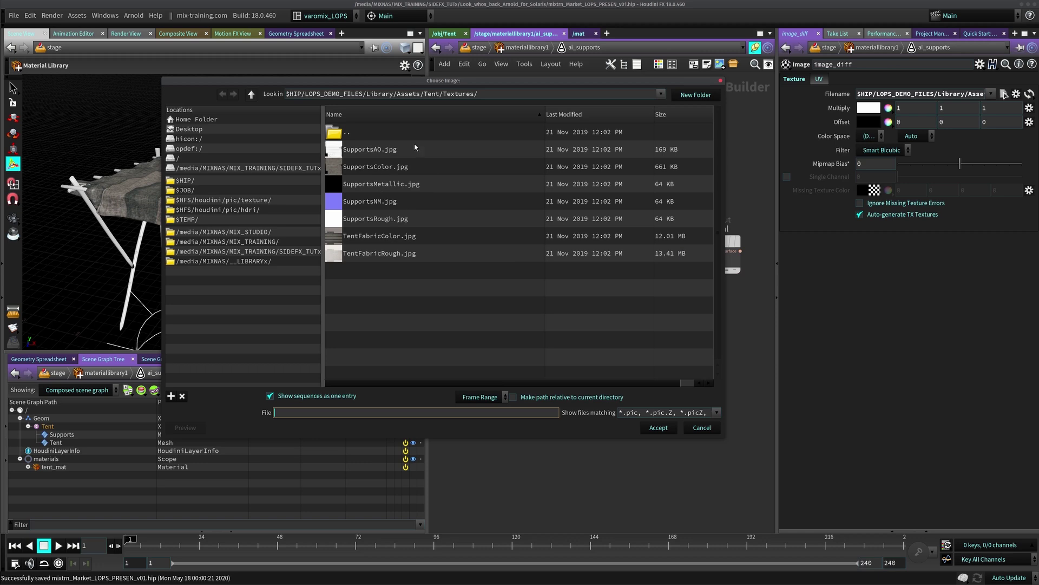
left_click(375, 167)
left_click(658, 428)
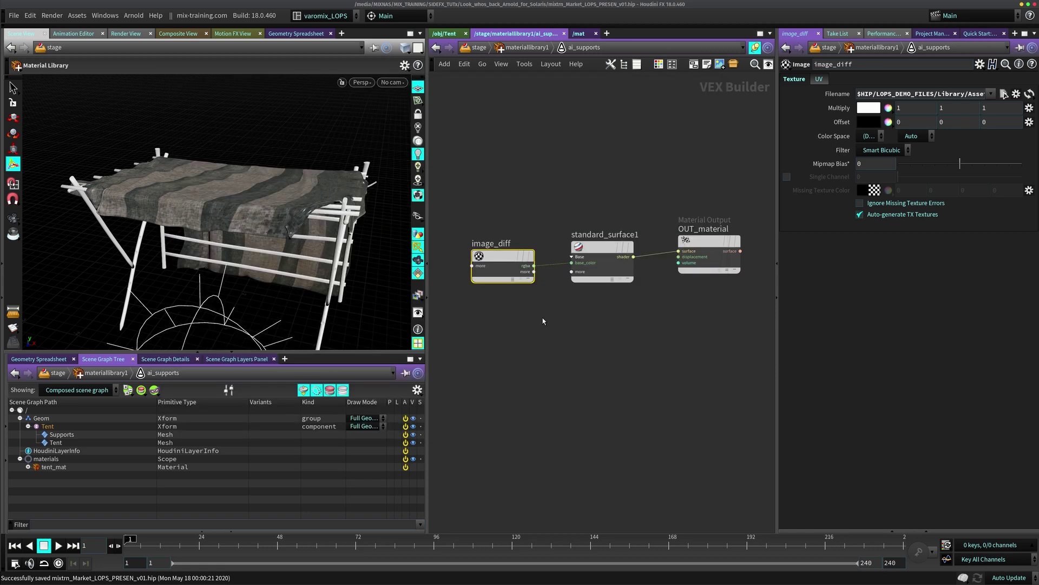
Return to the stage network and auto-fill materiallibrary1's materials to include supports_mat
key("u")
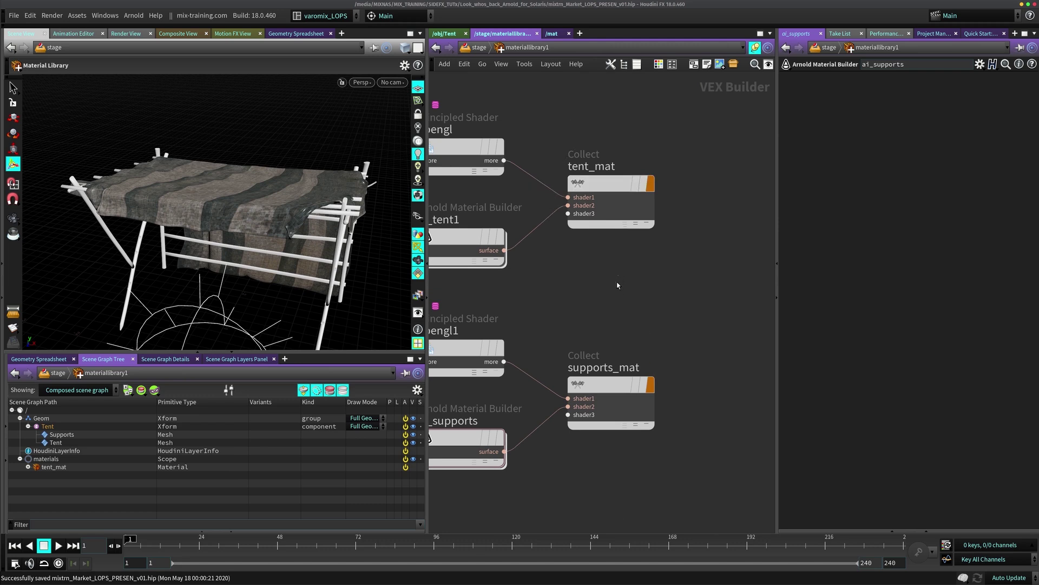
key("u")
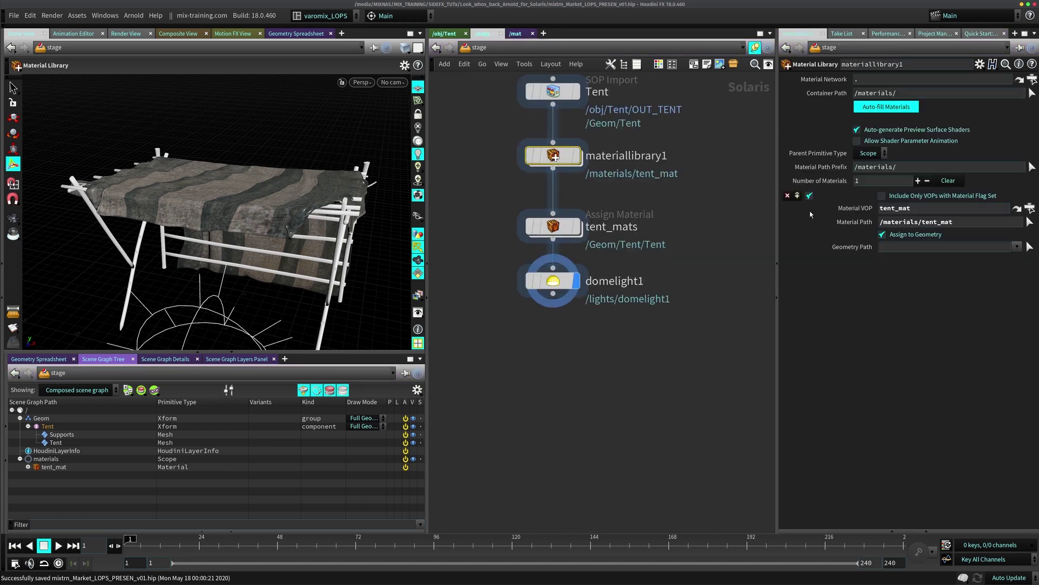
triple_click(983, 285)
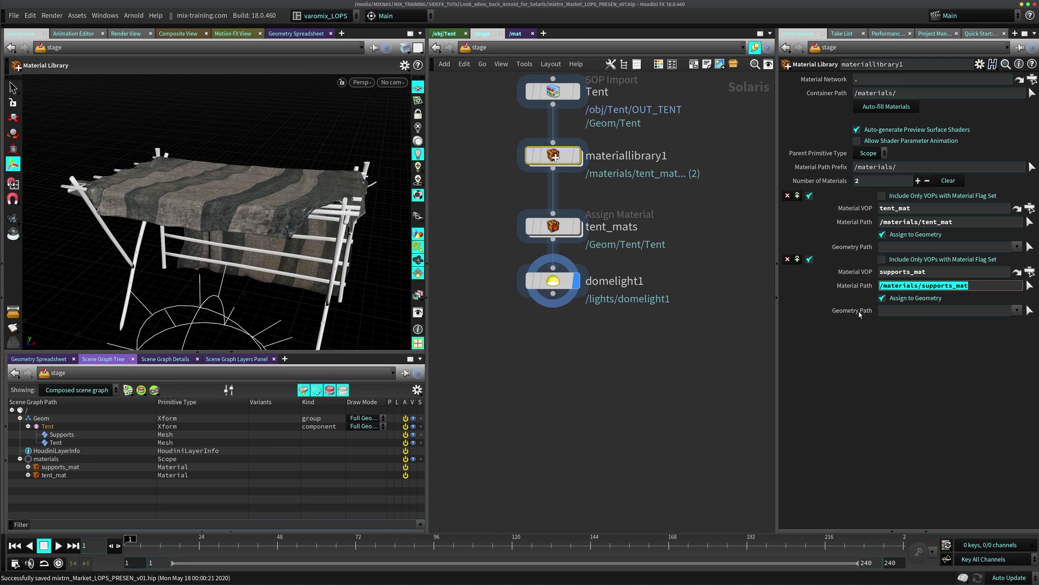
In tent_mats, add a second entry assigning /materials/supports_mat to /Geom/Tent/Supports, and inspect the supports in the viewport
left_click(553, 227)
left_click(59, 466)
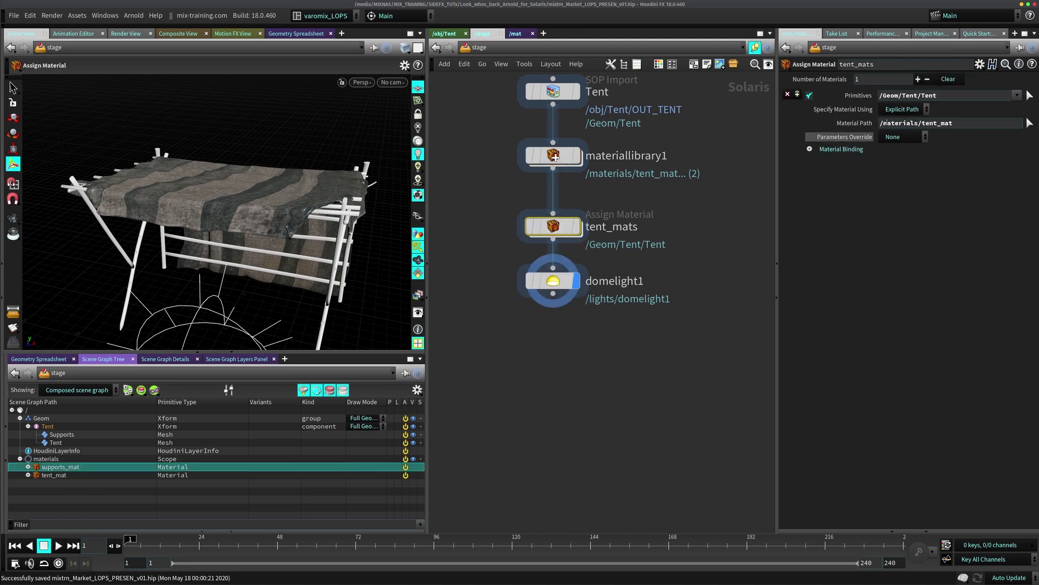
left_click(917, 79)
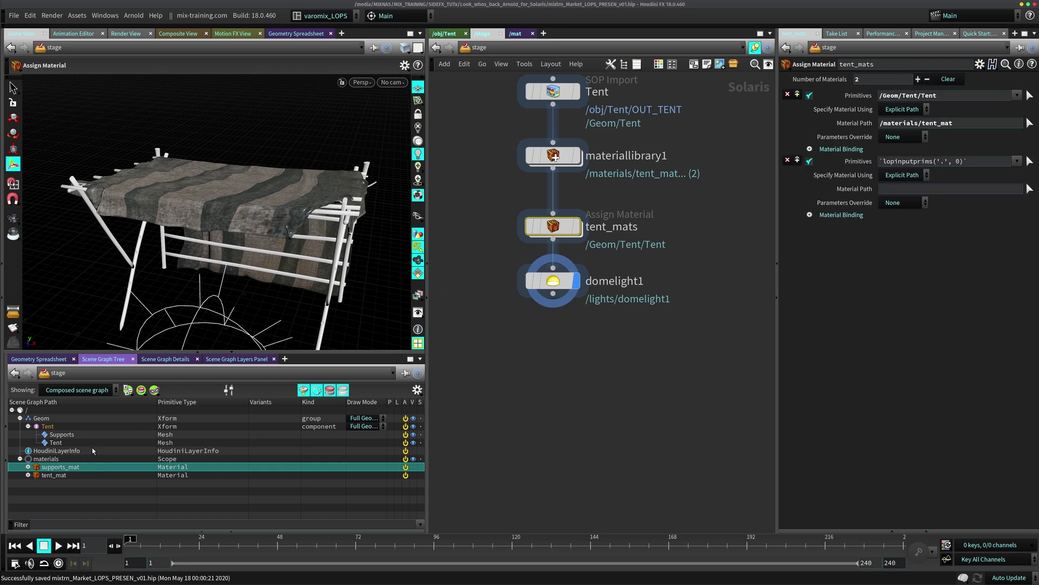
left_click_drag(61, 436, 946, 161)
left_click_drag(59, 466, 132, 454)
left_click_drag(914, 198, 923, 189)
left_click(467, 316)
left_click_drag(349, 283, 317, 220, "alt")
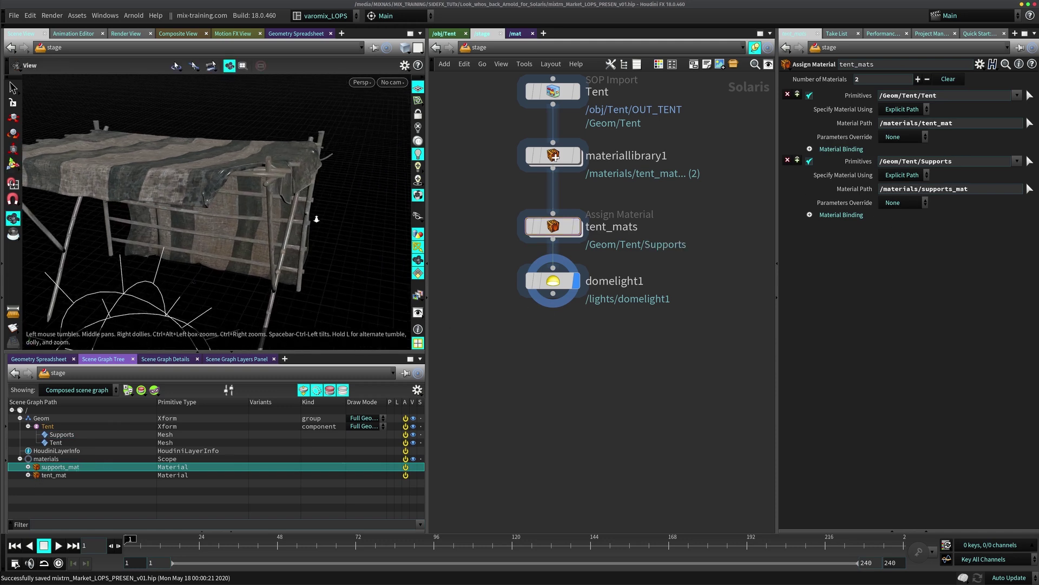
Enter the ai_tent1 material network inside materiallibrary1 and expand all inputs of standard_surface1
right_click_drag(318, 221, 480, 180, "alt")
left_click_drag(324, 238, 295, 230, "alt")
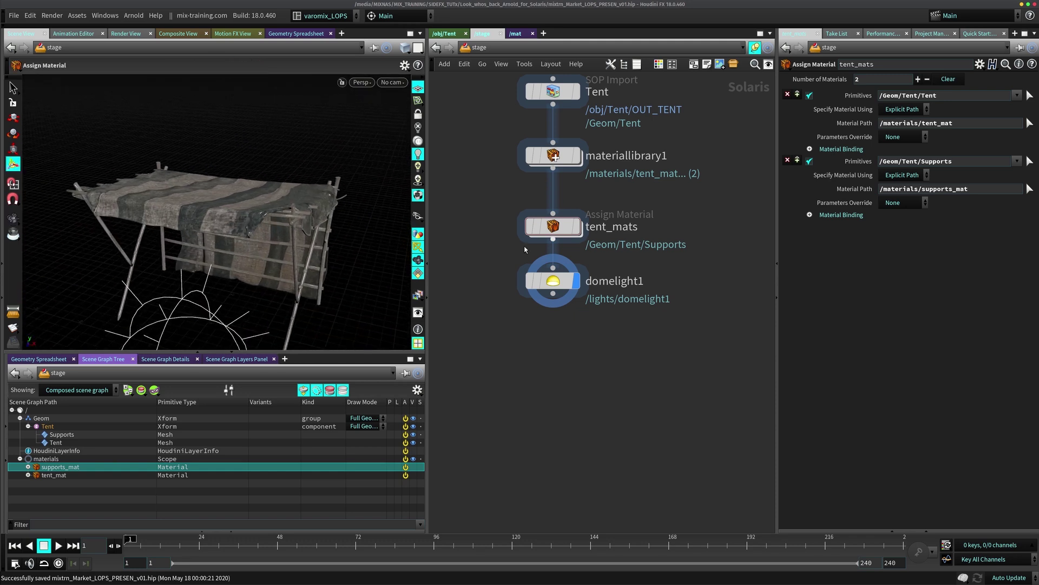
left_click_drag(239, 252, 275, 168, "alt")
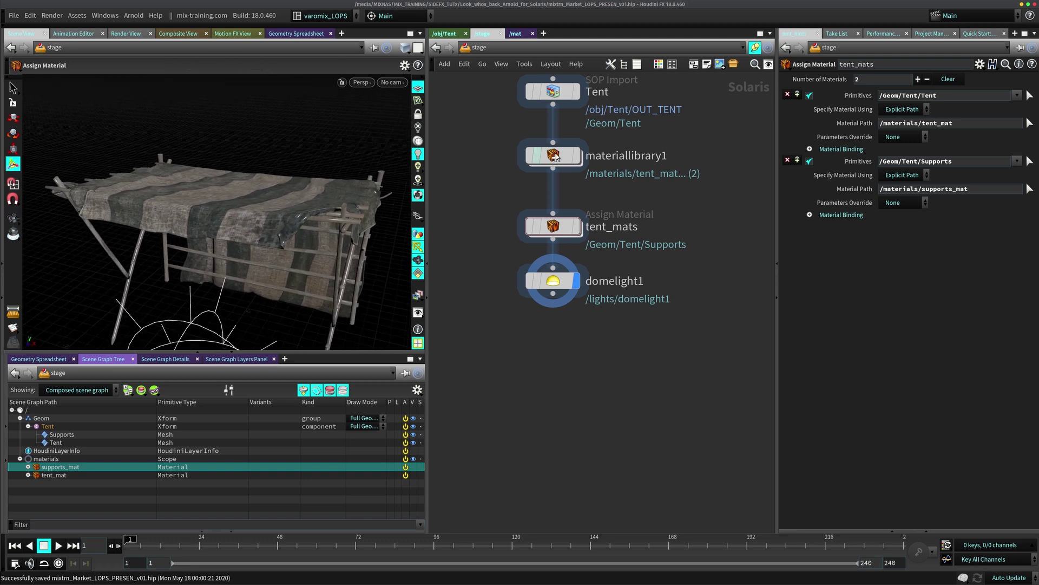
double_click(553, 155)
double_click(534, 225)
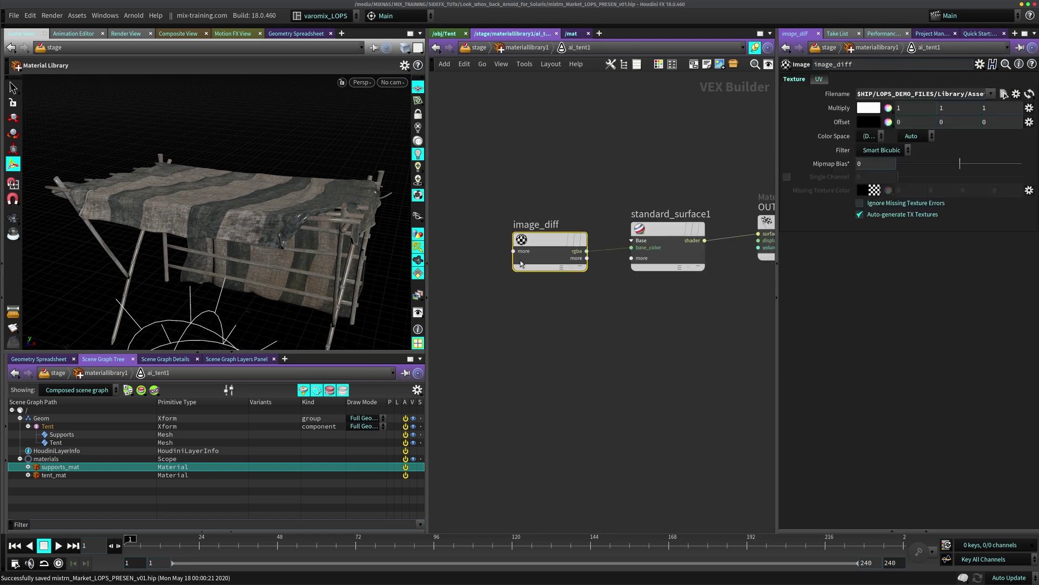
left_click(623, 263)
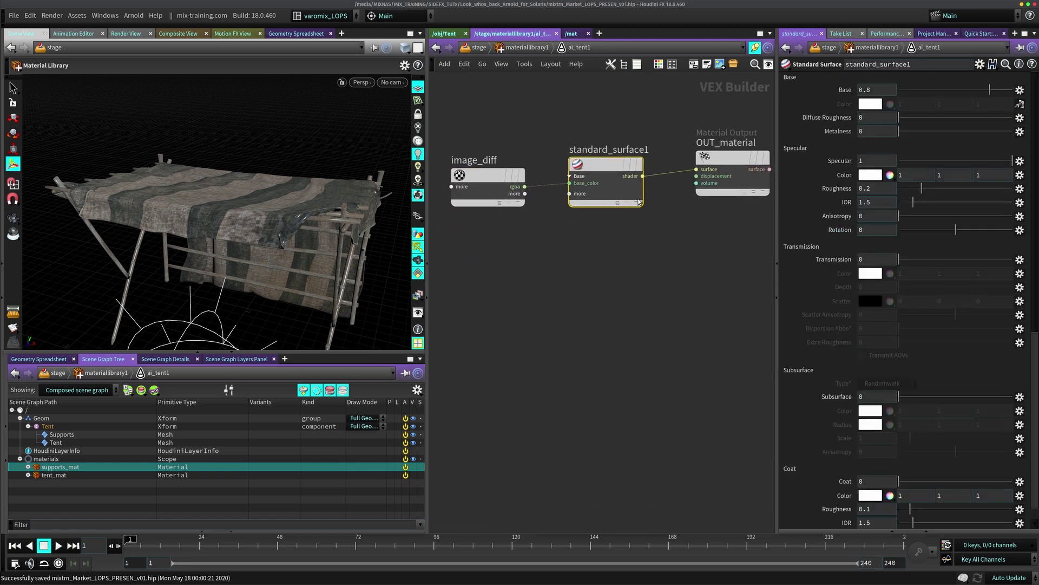
left_click(639, 202)
middle_click_drag(516, 322, 541, 269)
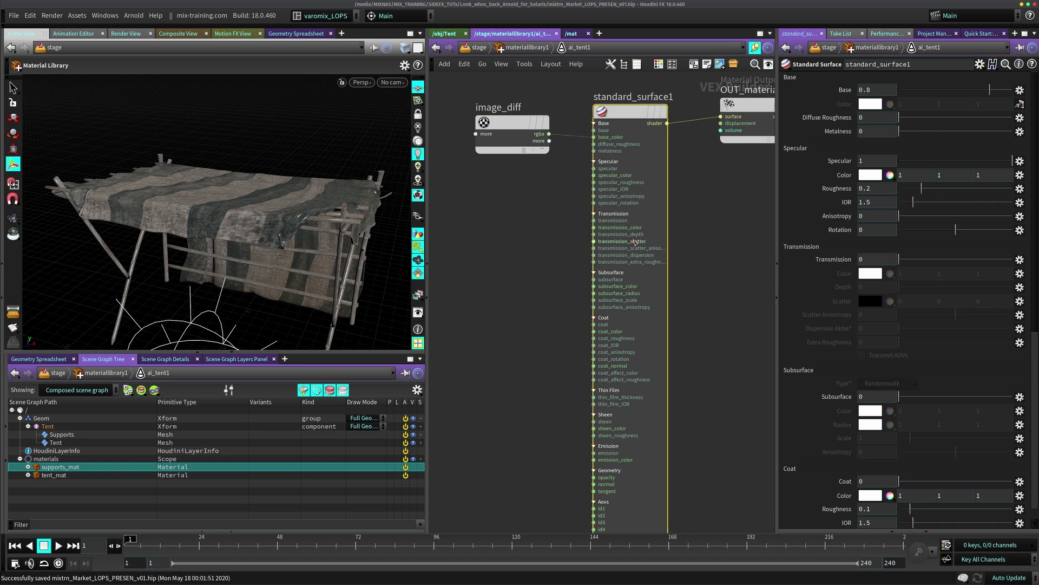
Duplicate the image_diff node below the original and load TentFabricRough.jpg as the copy's texture
left_click_drag(511, 122, 512, 271, "alt")
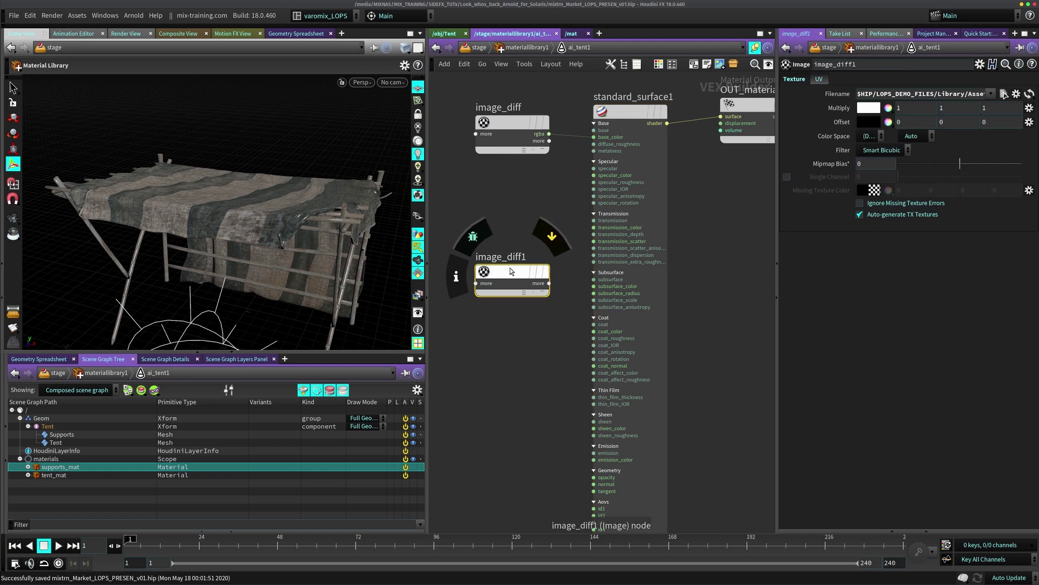
left_click(1004, 93)
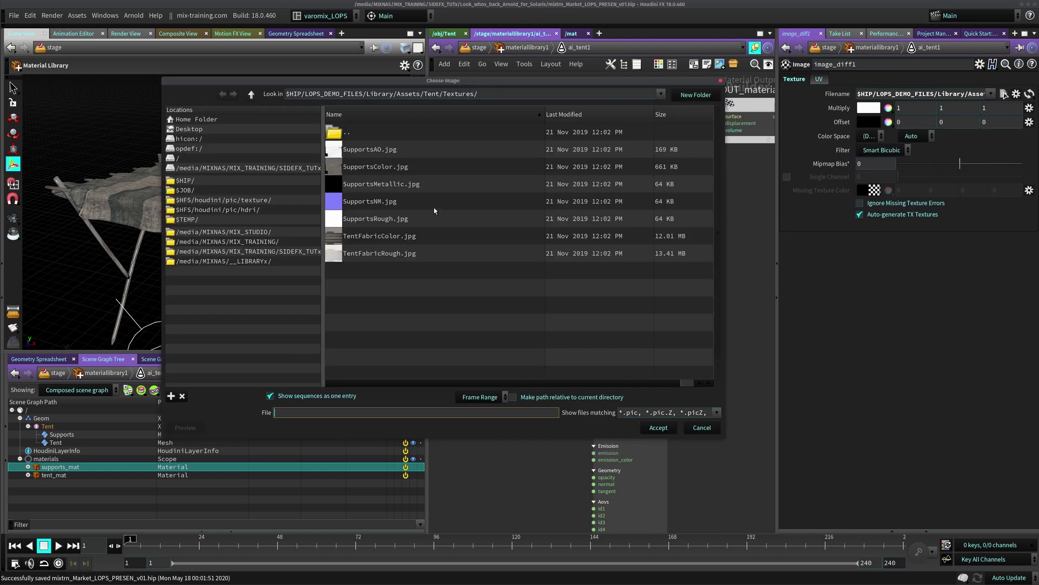
left_click(411, 255)
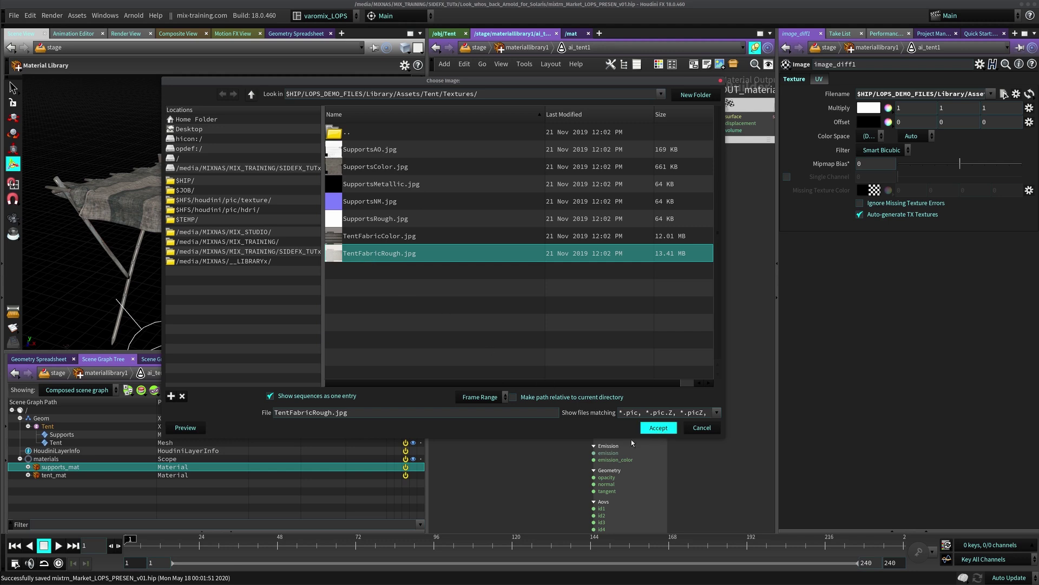
left_click(657, 427)
Rename the duplicated image node as image_rough
double_click(493, 255)
left_click_drag(492, 254, 538, 263)
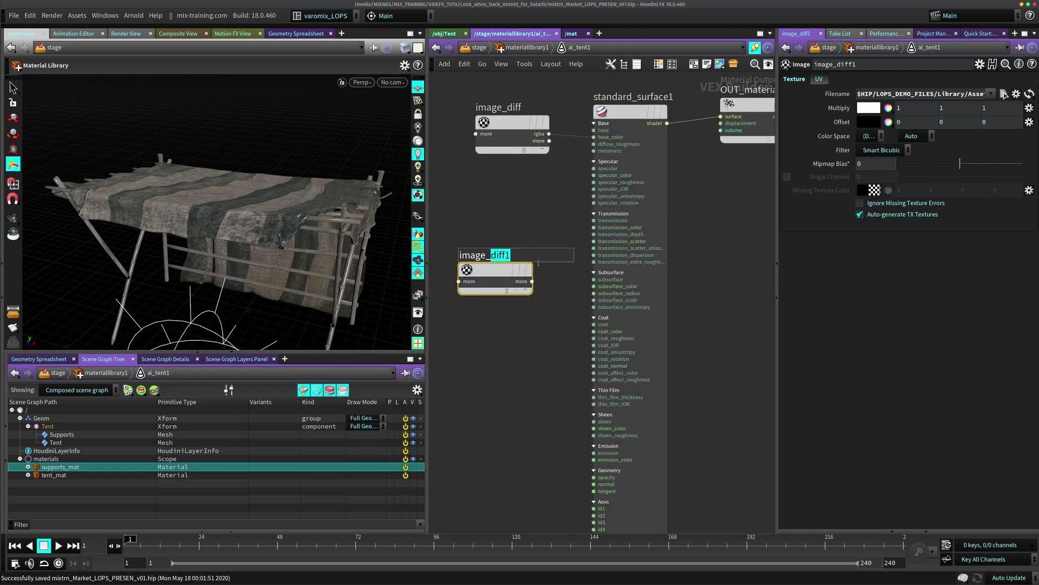
type("rough")
key("Return")
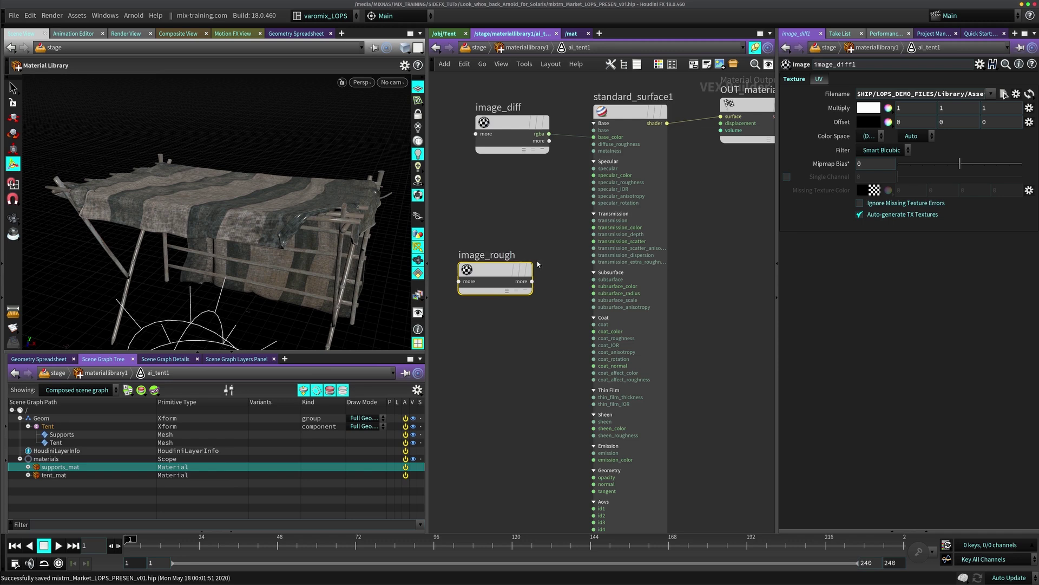
Connect image_rough's rgba output to standard_surface1's specular_roughness input and move the node up near image_diff
left_click(533, 281)
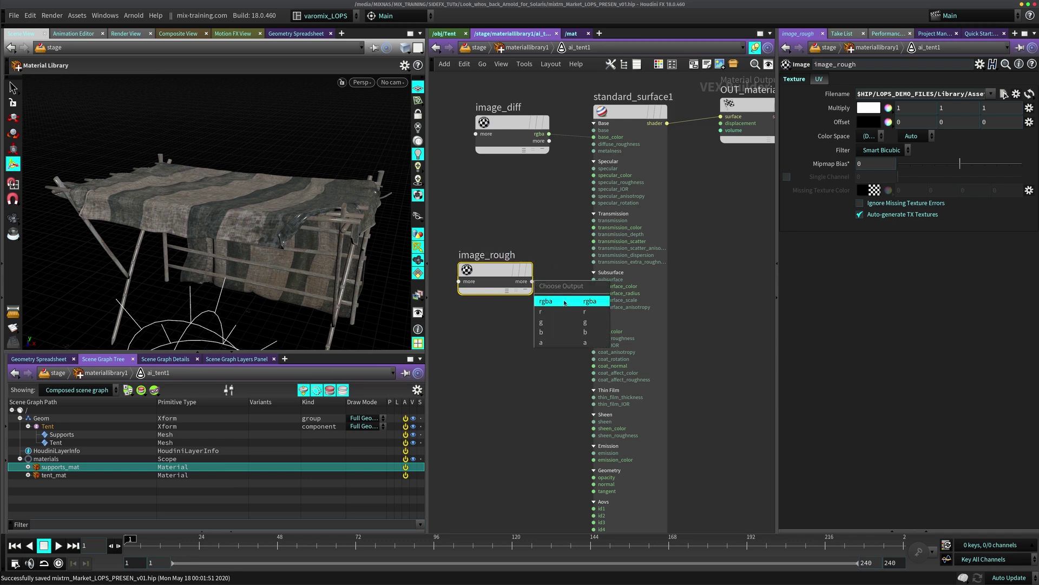
left_click(546, 300)
left_click(594, 182)
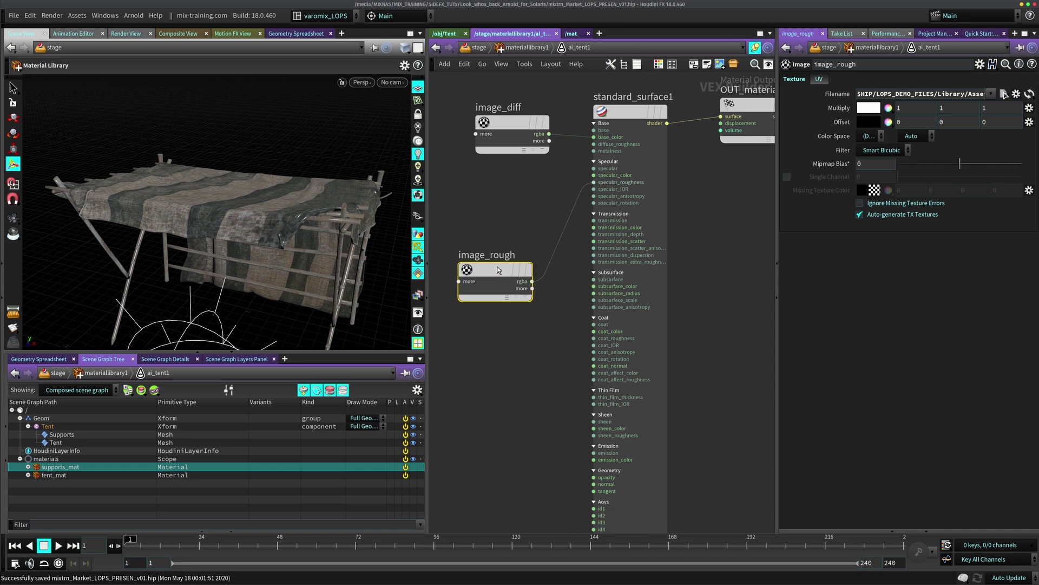
left_click_drag(500, 282, 505, 229)
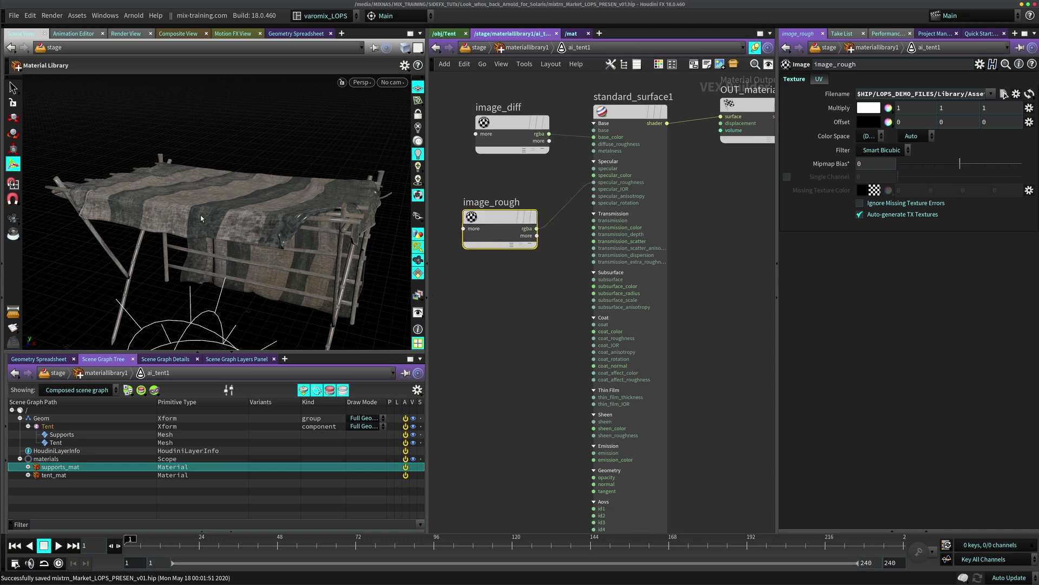
Switch the viewport renderer to Arnold and examine the tent fabric's rendered roughness up close
left_click(359, 83)
left_click(376, 143)
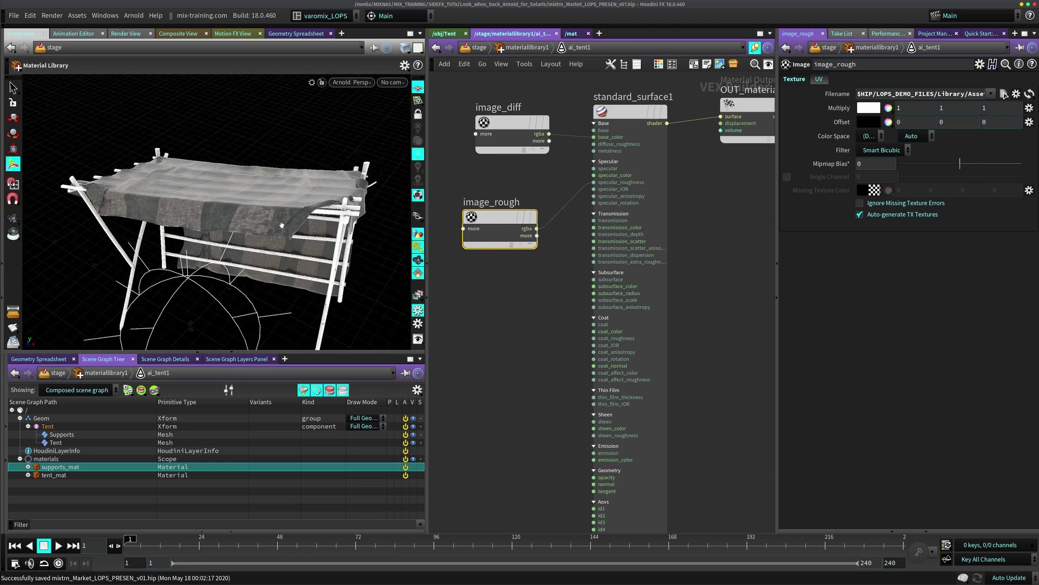
left_click_drag(292, 230, 348, 252)
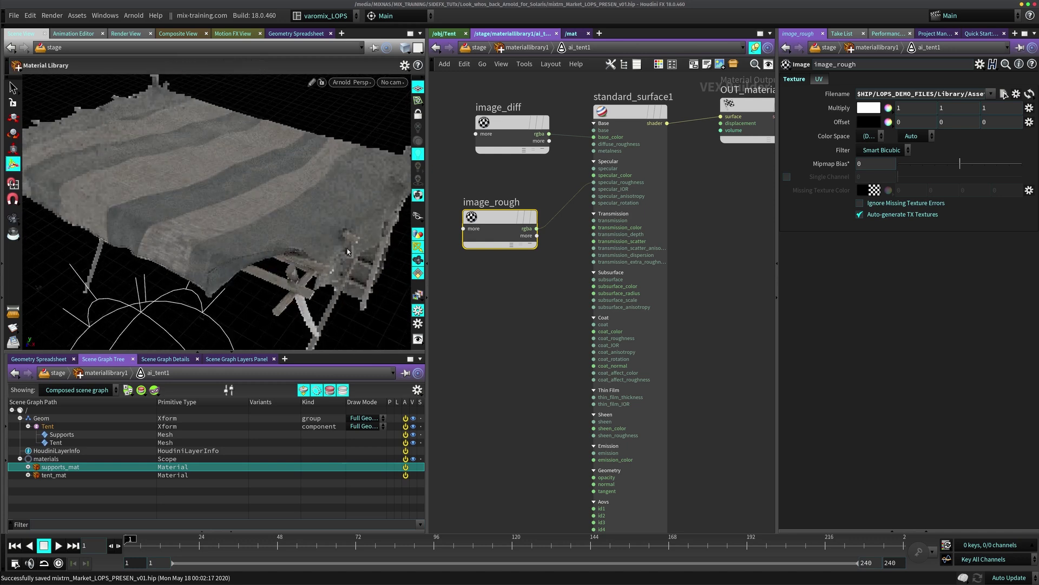
Nudge image_rough slightly upward and add a new Image node lower in the network, beside the surface's geometry inputs
left_click_drag(497, 215, 499, 203)
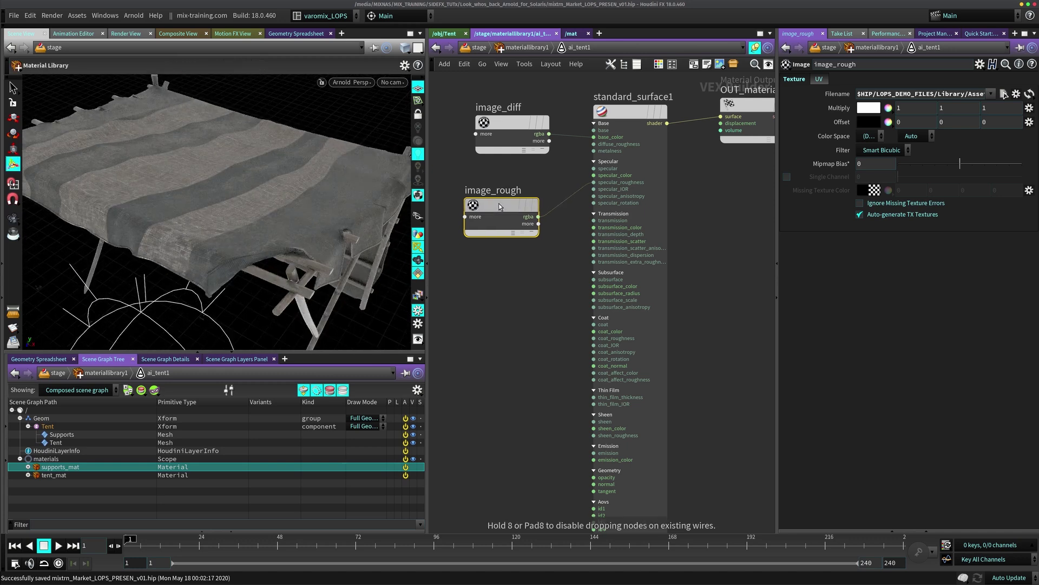
middle_click_drag(502, 287, 525, 231)
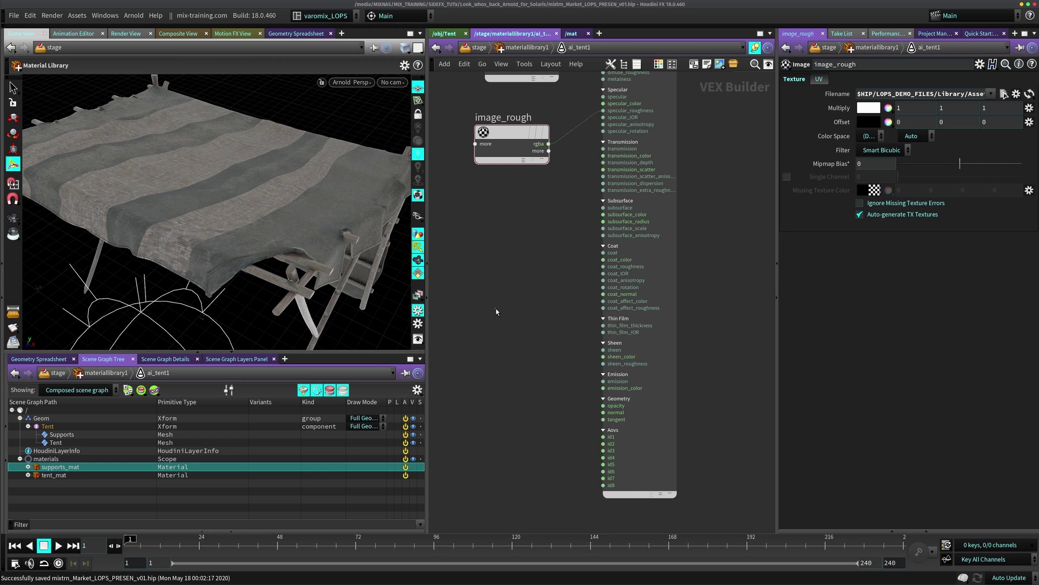
key("Tab")
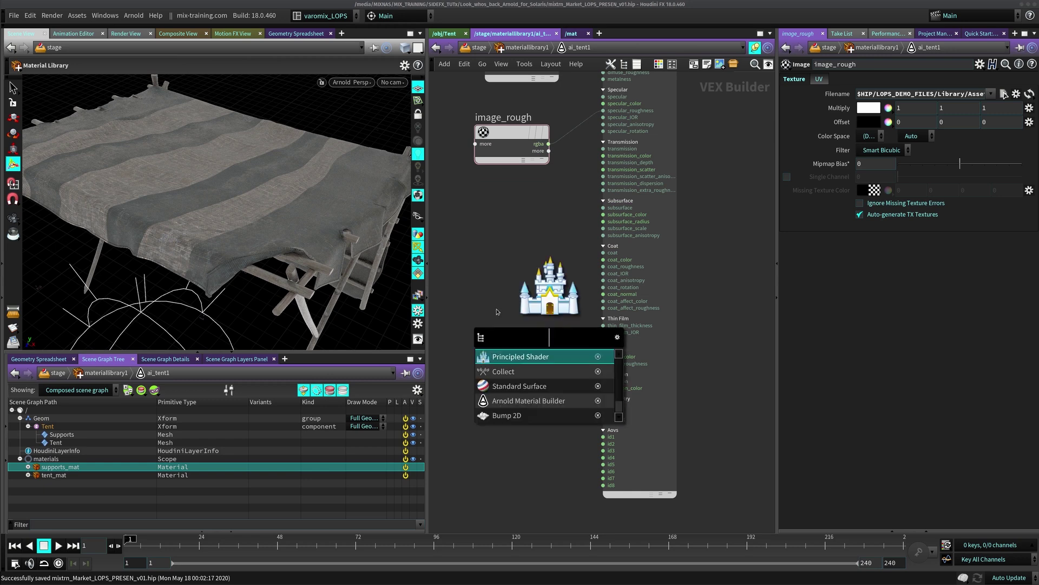
type("imge")
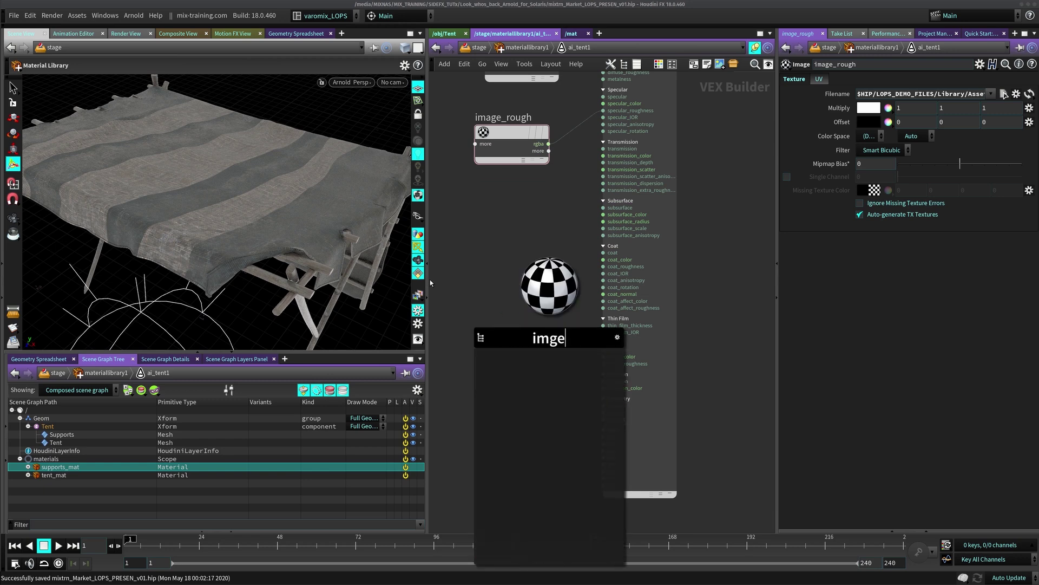
key("BackSpace")
key("BackSpace")
key("Return")
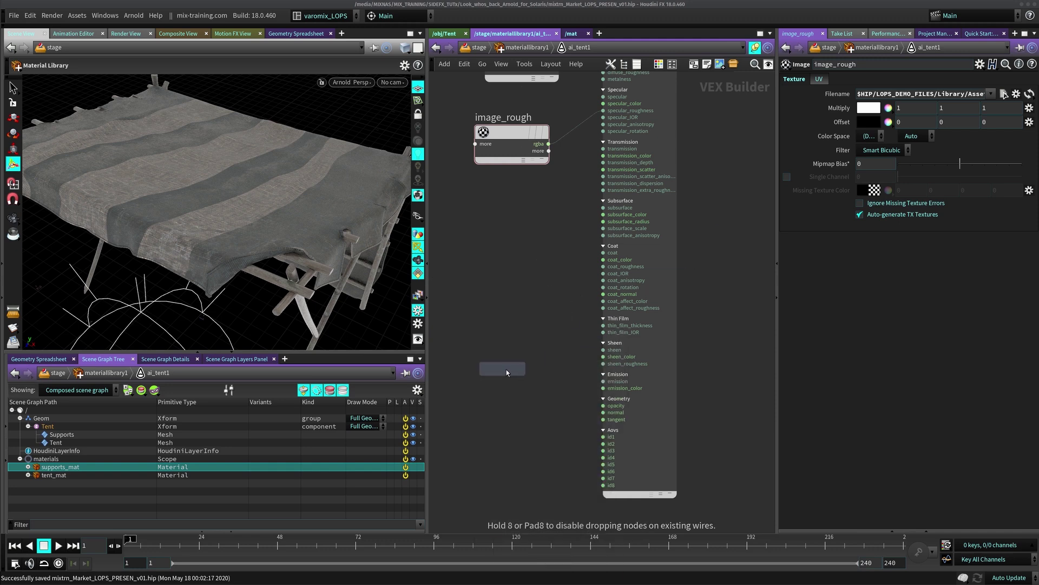
left_click(506, 370)
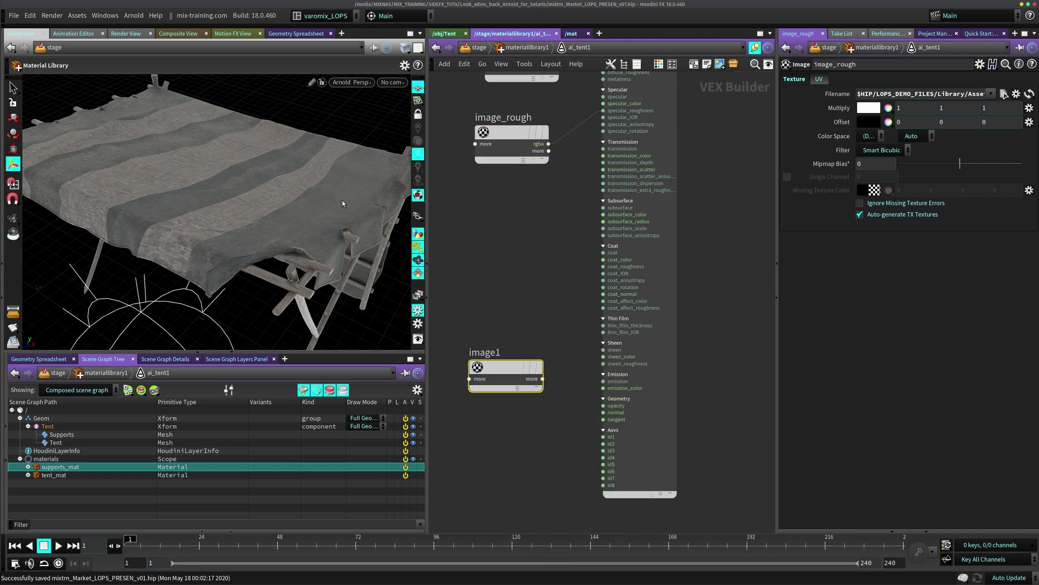
Switch the viewport from Arnold back to the standard OpenGL display
left_click(352, 83)
mouse_move(361, 107)
key("Escape")
Move image1 away from standard_surface1 and add a Bump 2D node between them
middle_click(506, 376)
left_click_drag(506, 378, 467, 403)
key("Tab")
type("bum")
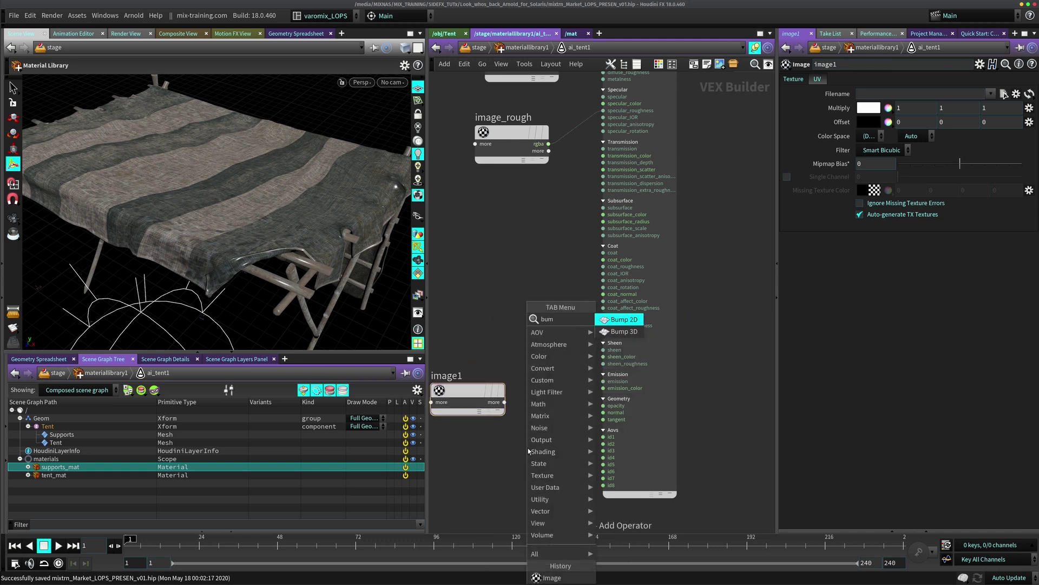
left_click(621, 319)
left_click(548, 420)
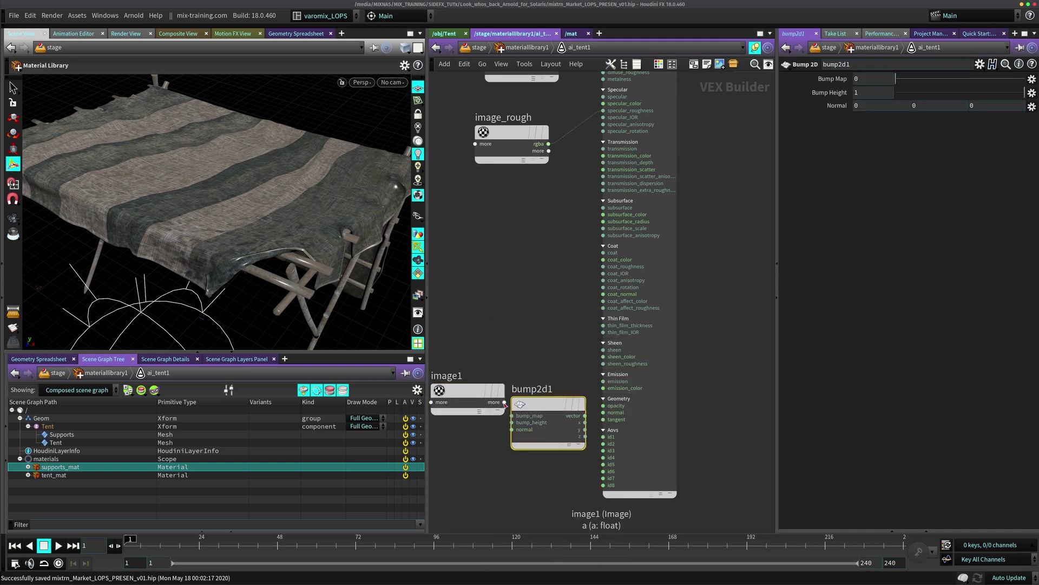
Wire image1's rgba output into bump2d1's bump_map and bump2d1's vector output into standard_surface1's normal input
left_click_drag(487, 391, 465, 391)
left_click(481, 401)
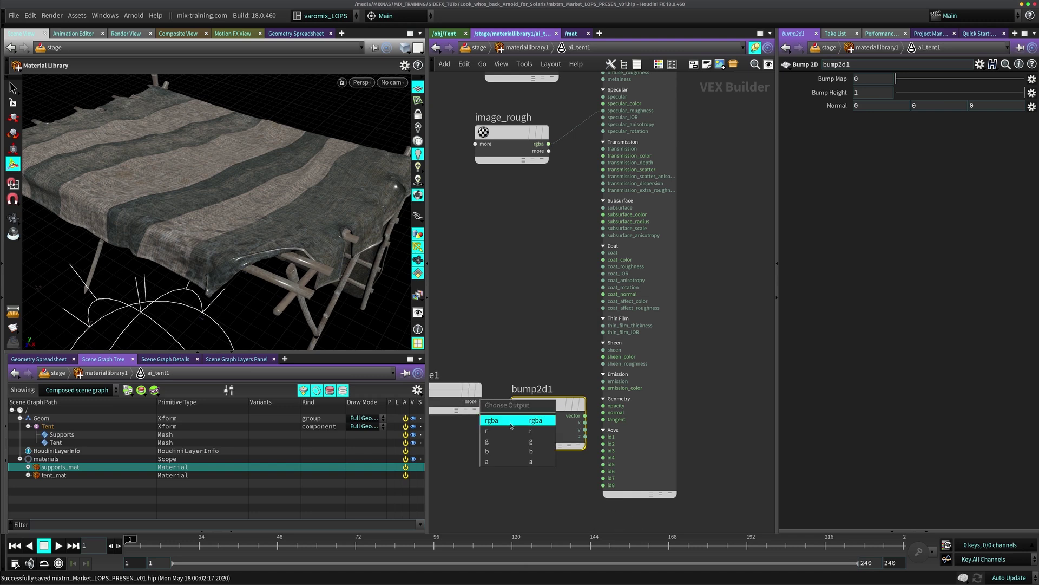
left_click(510, 422)
left_click(512, 415)
left_click(585, 415)
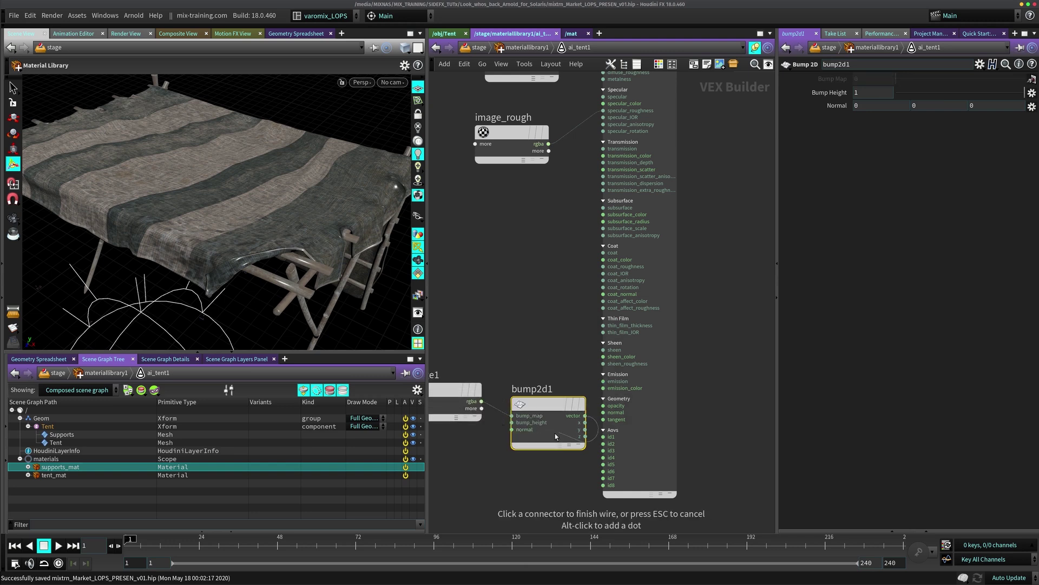
left_click(618, 413)
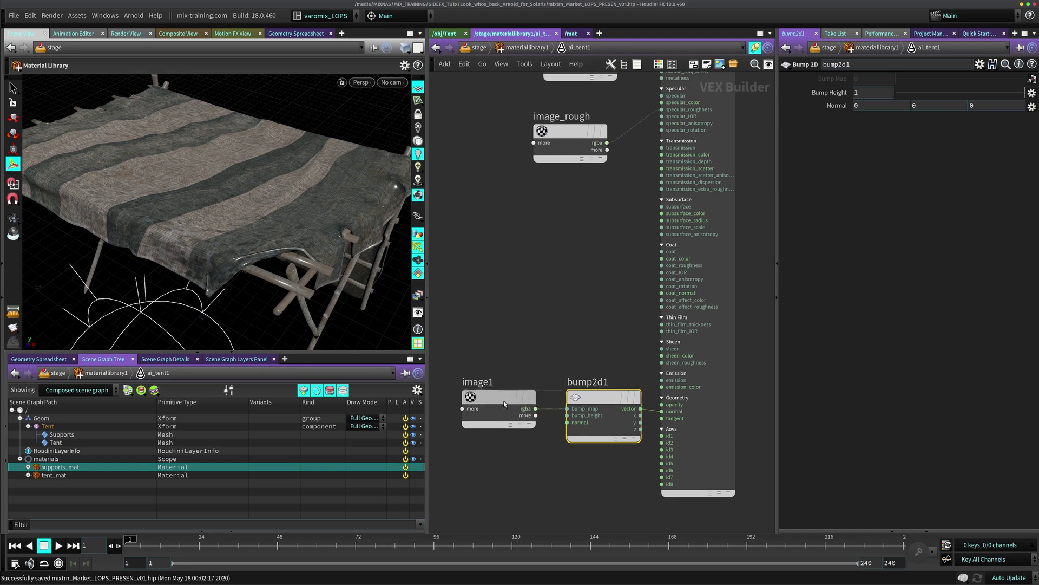
Load TentFabricRough.jpg as the texture of image1
left_click(503, 398)
left_click(1004, 94)
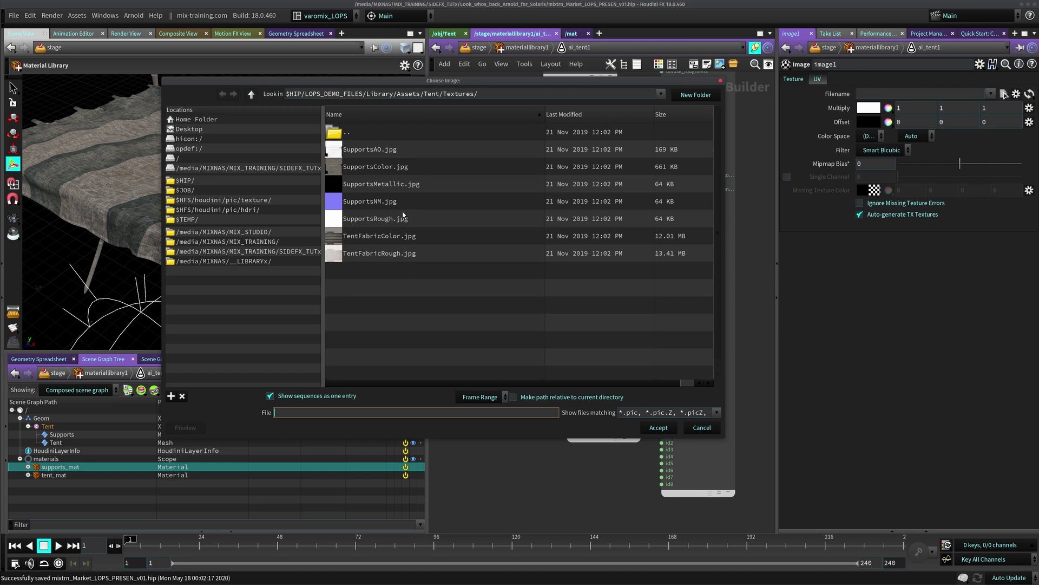
left_click(410, 252)
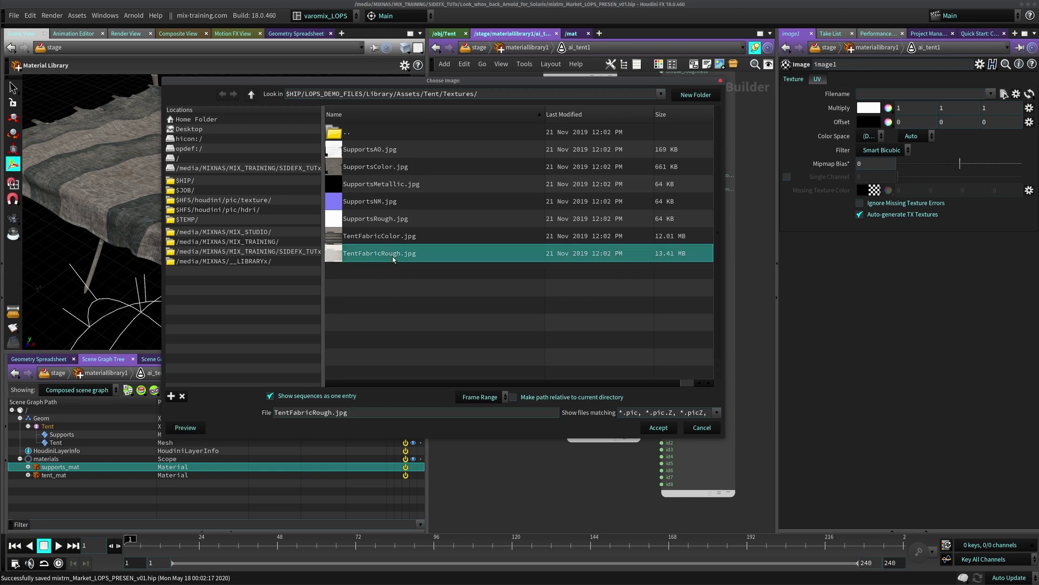
left_click(391, 237)
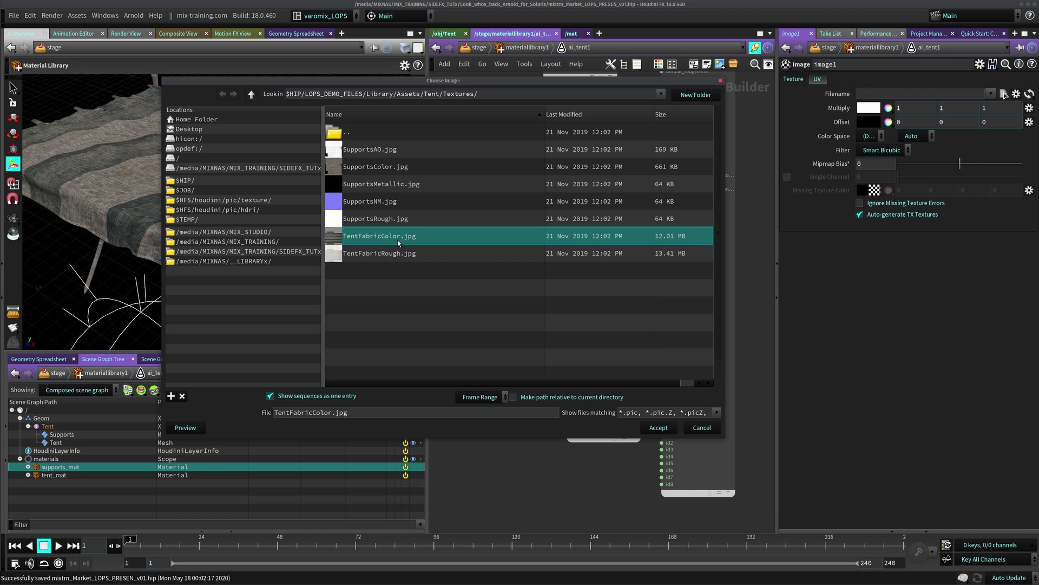
left_click(399, 253)
left_click(659, 427)
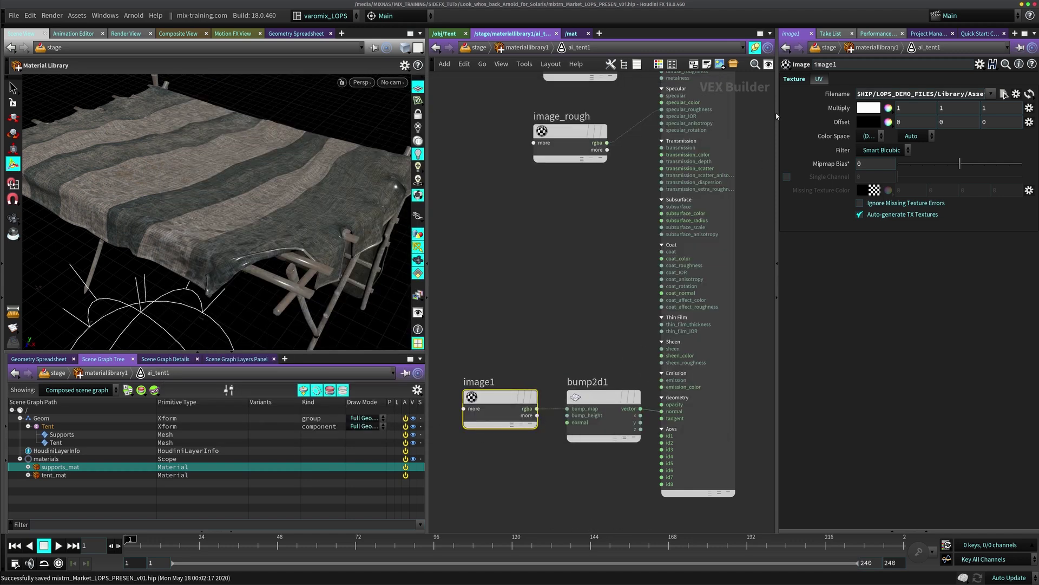
Switch the viewport renderer to Arnold to check the bump effect on the tent fabric
mouse_move(492, 196)
middle_mouse_down()
mouse_move(525, 161)
mouse_move(496, 213)
middle_mouse_up()
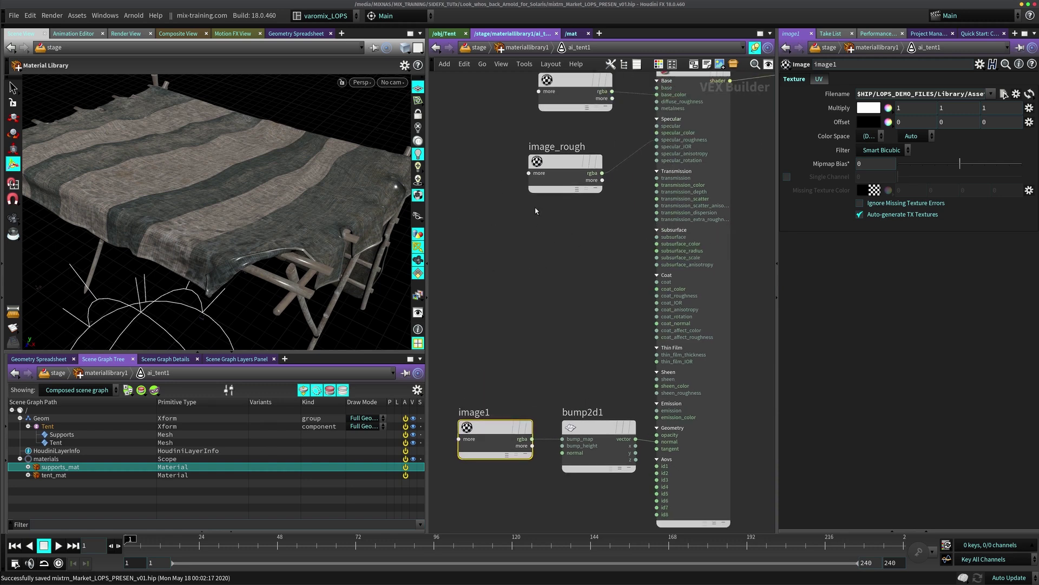
left_click(361, 82)
left_click(381, 159)
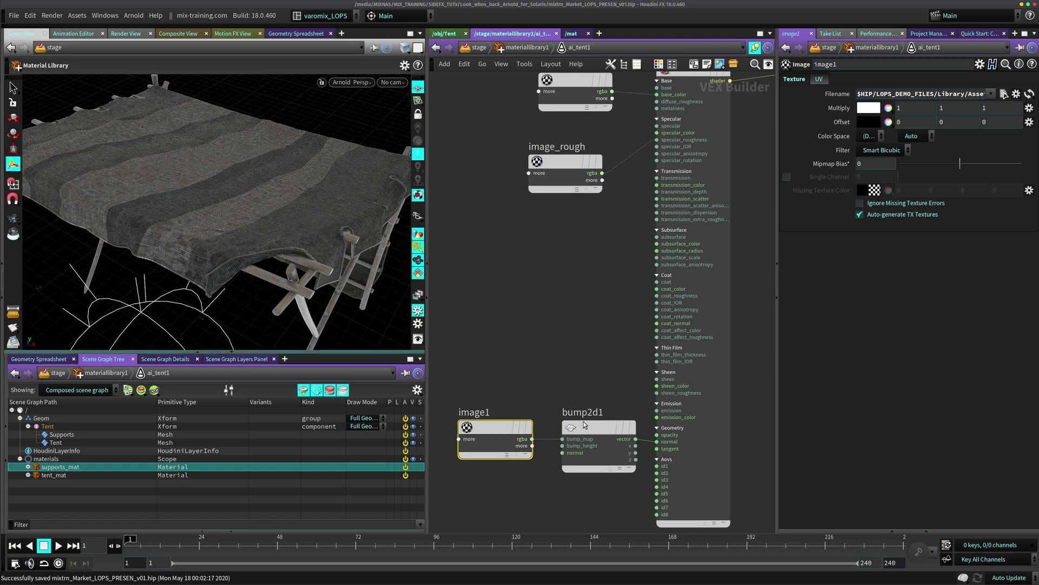
Set standard_surface1's Subsurface to 1 and its subsurface Scale to 0.1
middle_click_drag(605, 218, 568, 258)
left_click(656, 109)
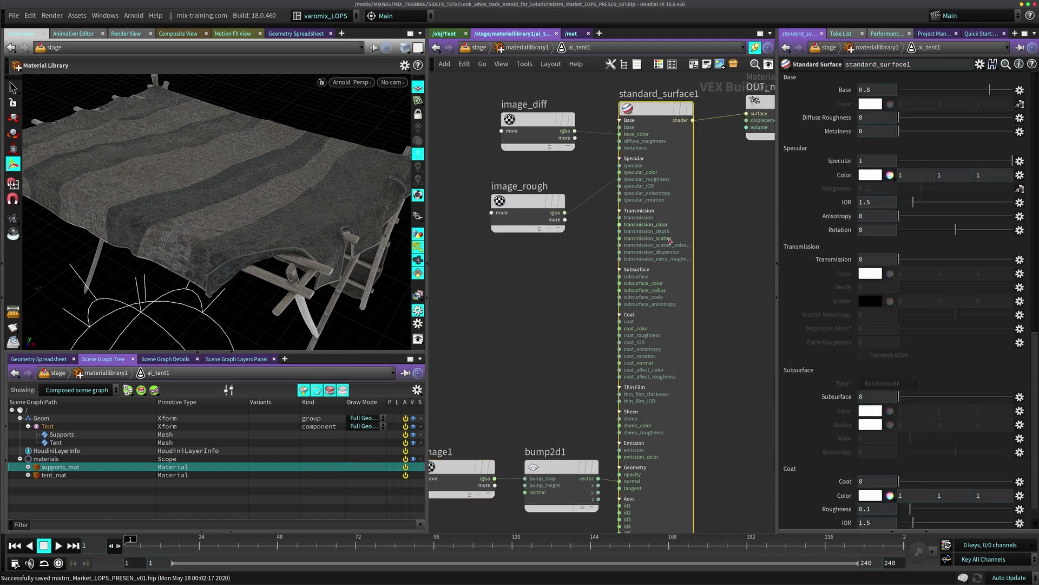
mouse_move(815, 383)
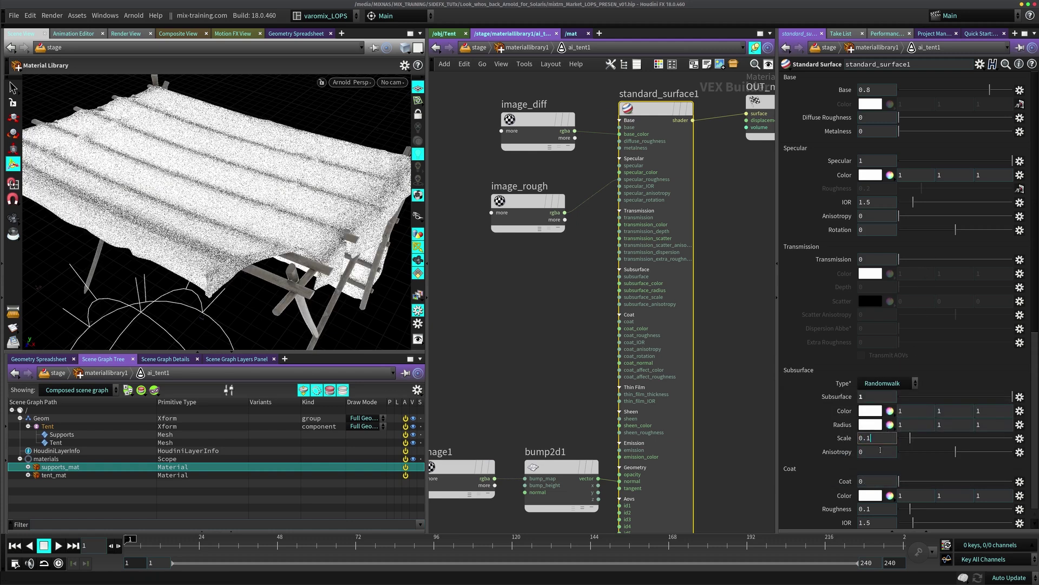
key("Return")
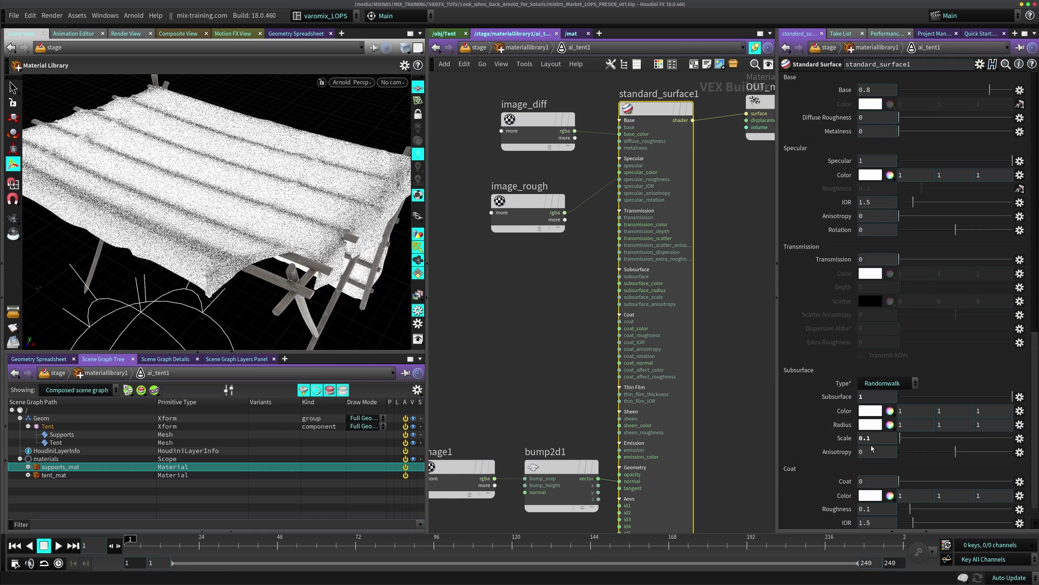
Set standard_surface1's subsurface Scale to 0.01
left_click(868, 438)
type("0")
key("Return")
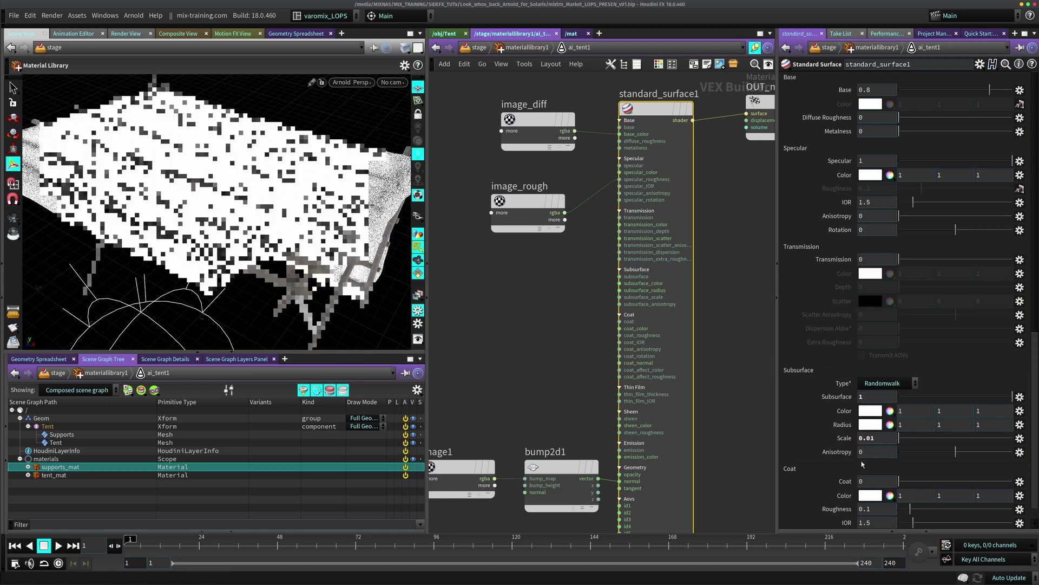
Wire image_diff's rgba output into standard_surface1's subsurface_color and subsurface_radius inputs
left_click_drag(559, 128, 516, 124)
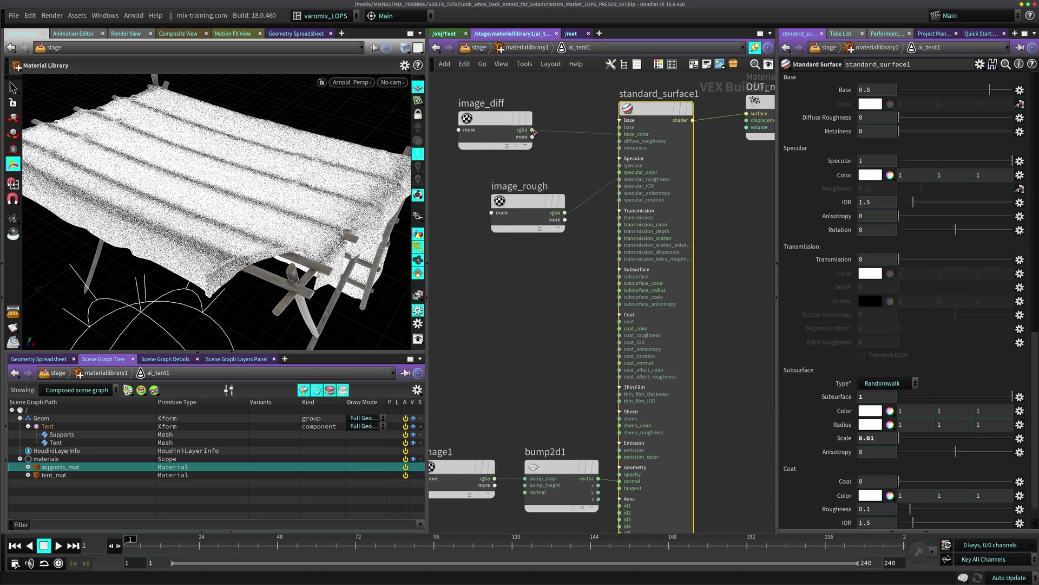
left_click(532, 130)
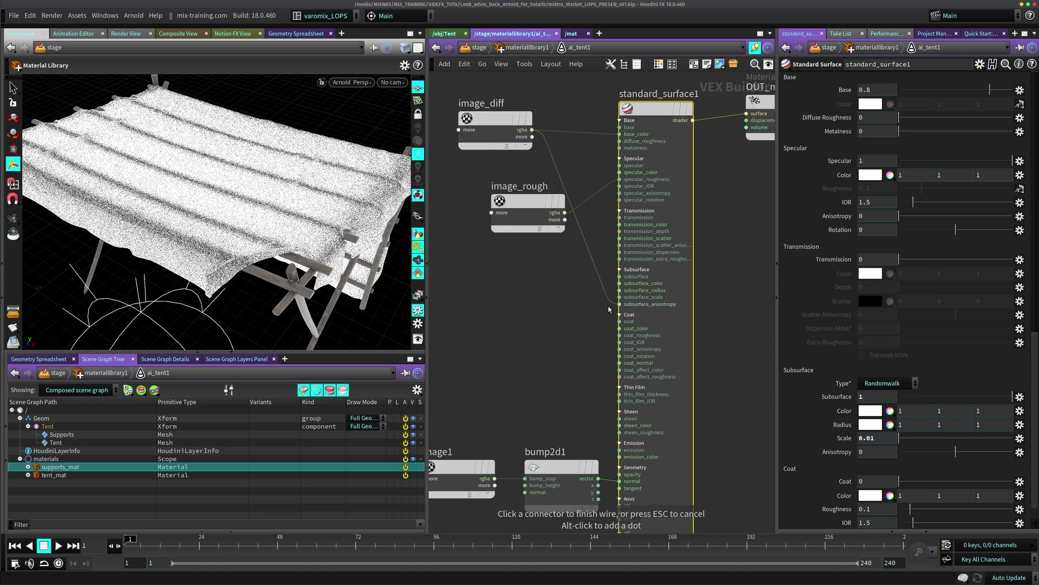
left_click(620, 283)
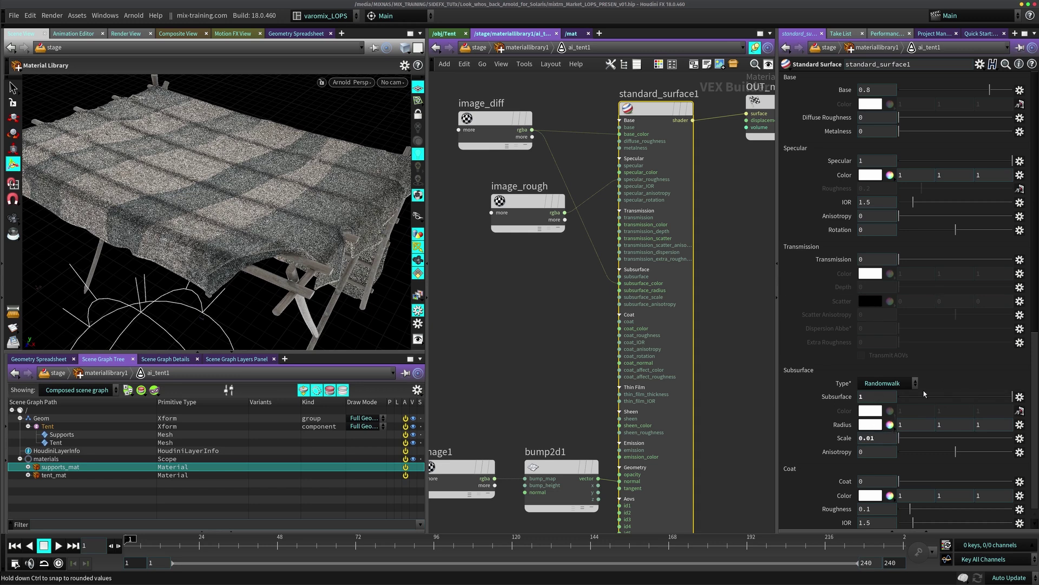
key("Escape")
left_click_drag(329, 232, 274, 259)
key("Return")
key("Escape")
key("Return")
scroll(274, 259, "up", 10)
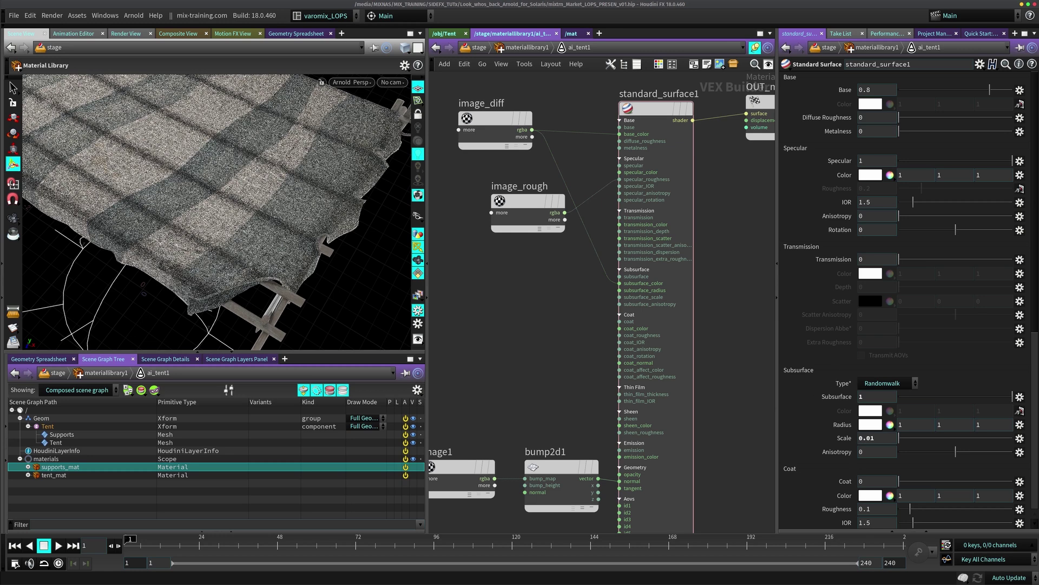
left_click(522, 142)
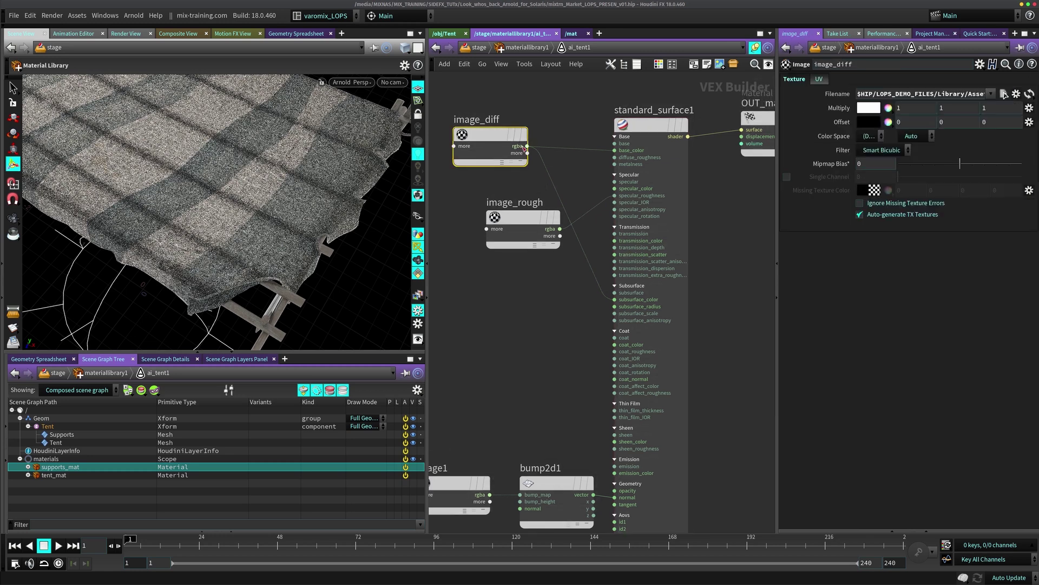
left_click_drag(527, 146, 615, 306)
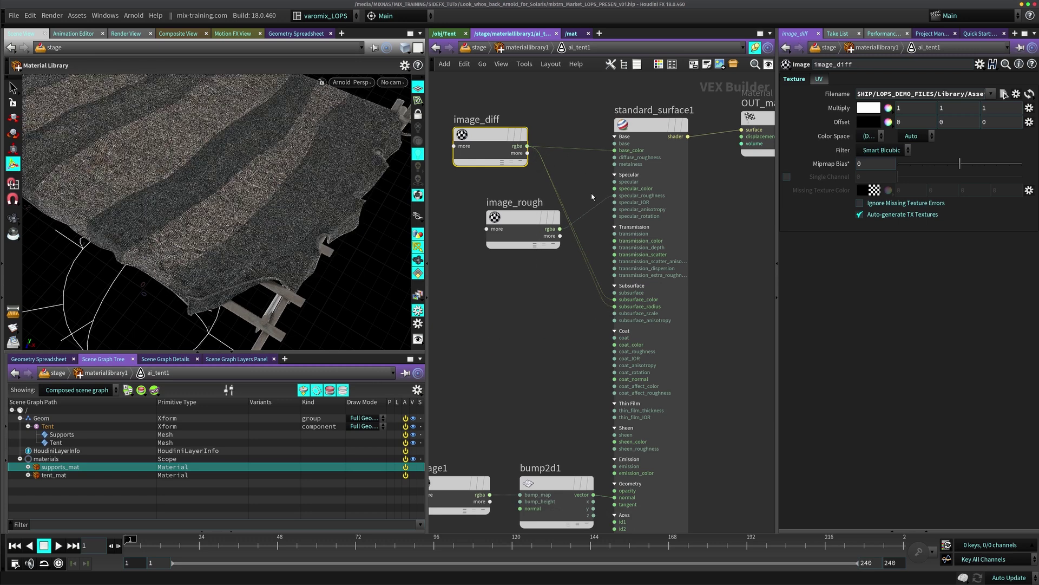
Set standard_surface1's subsurface Scale to 0.07 and check the tent fabric in the Arnold render
left_click(655, 120)
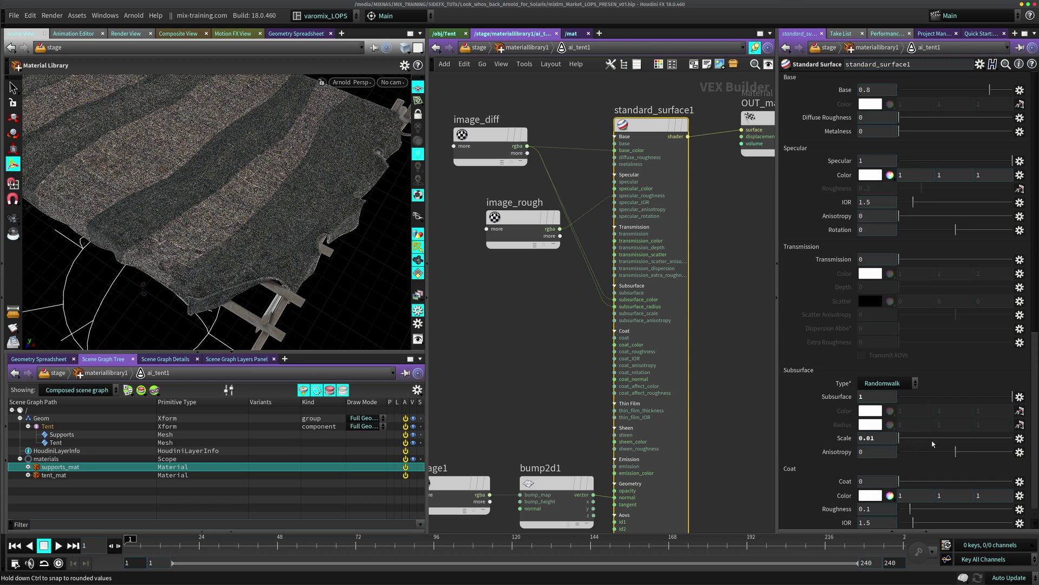
left_click_drag(876, 439, 870, 440)
type("07")
key("Return")
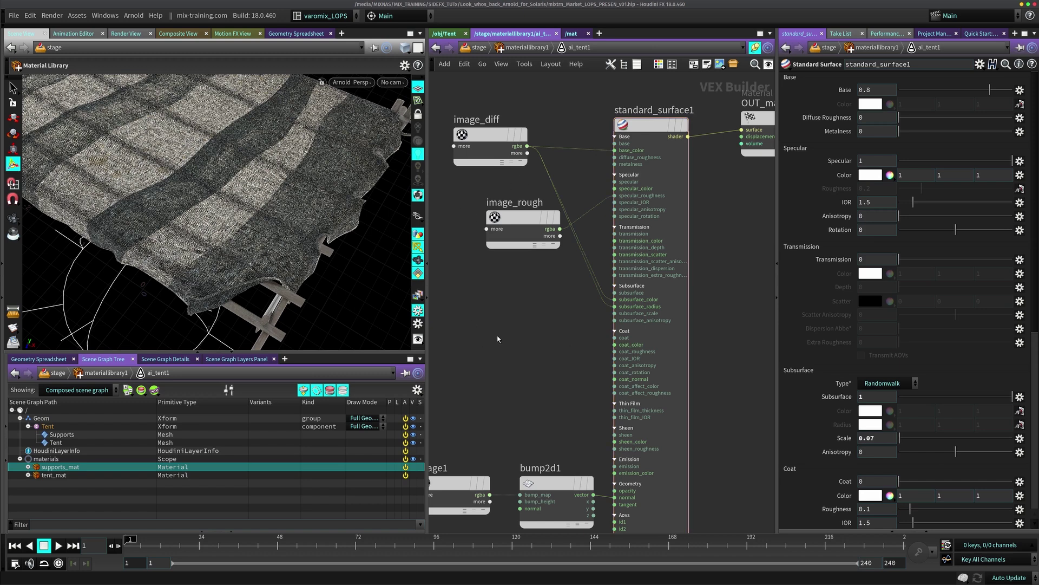
right_click_drag(211, 218, 191, 201, "alt")
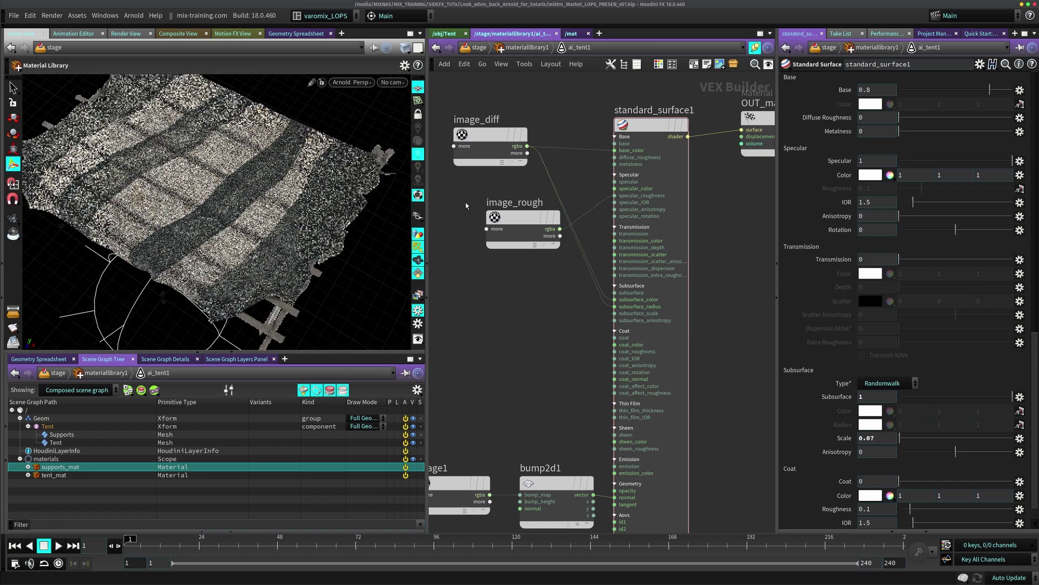
left_click_drag(490, 135, 492, 126)
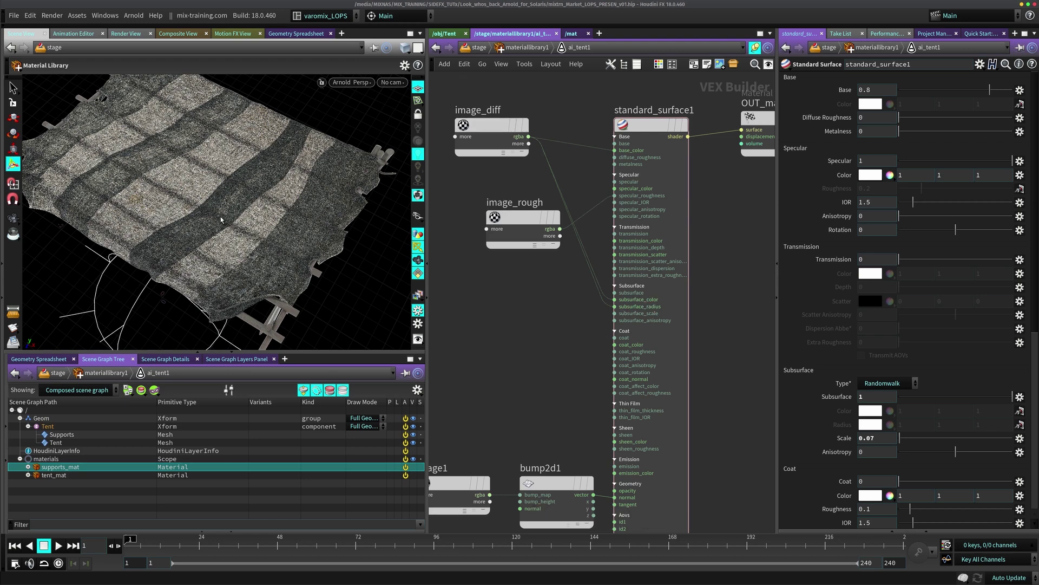
left_click_drag(234, 241, 261, 275)
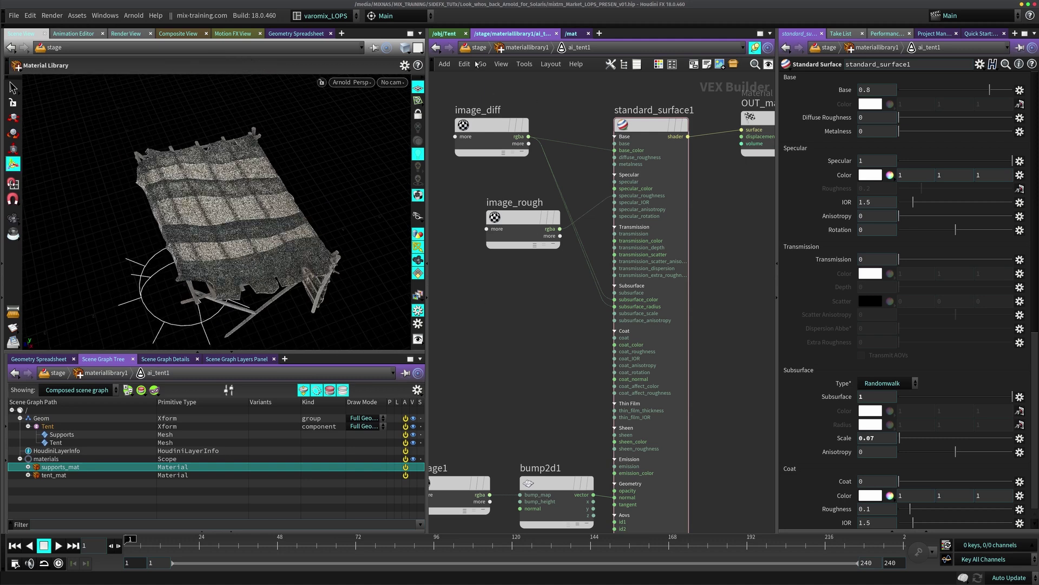
Return to the stage network and inspect the materiallibrary1, tent_mats and domelight1 nodes
key("u")
key("u")
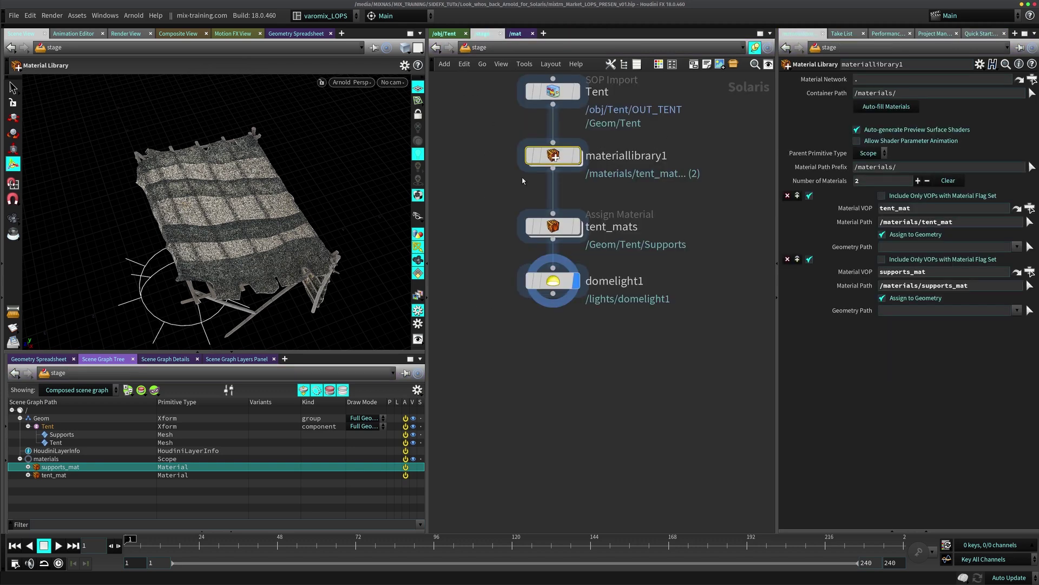
left_click(522, 180)
key("Escape")
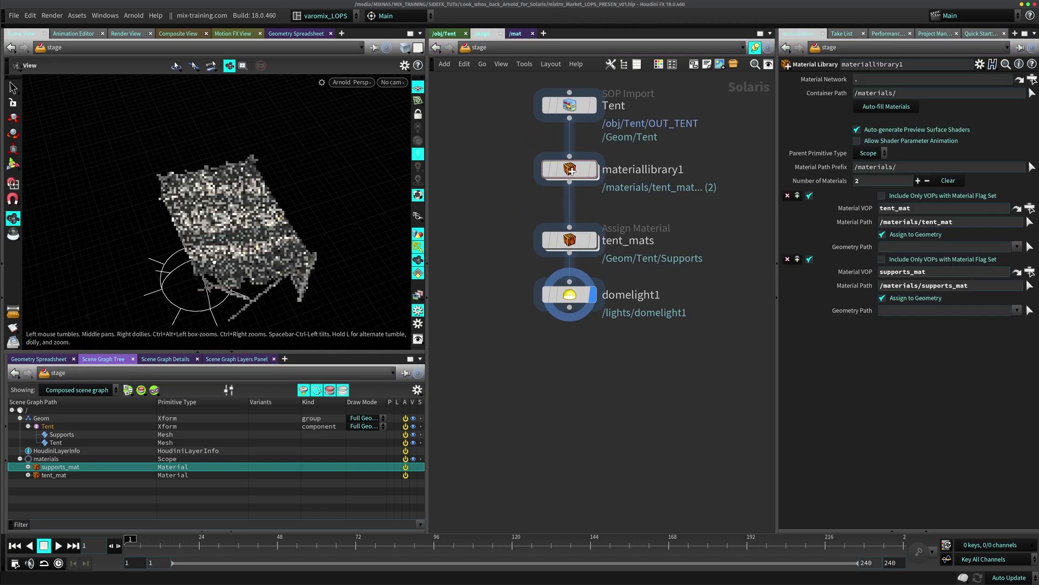
left_click_drag(212, 261, 216, 243)
left_click(569, 158)
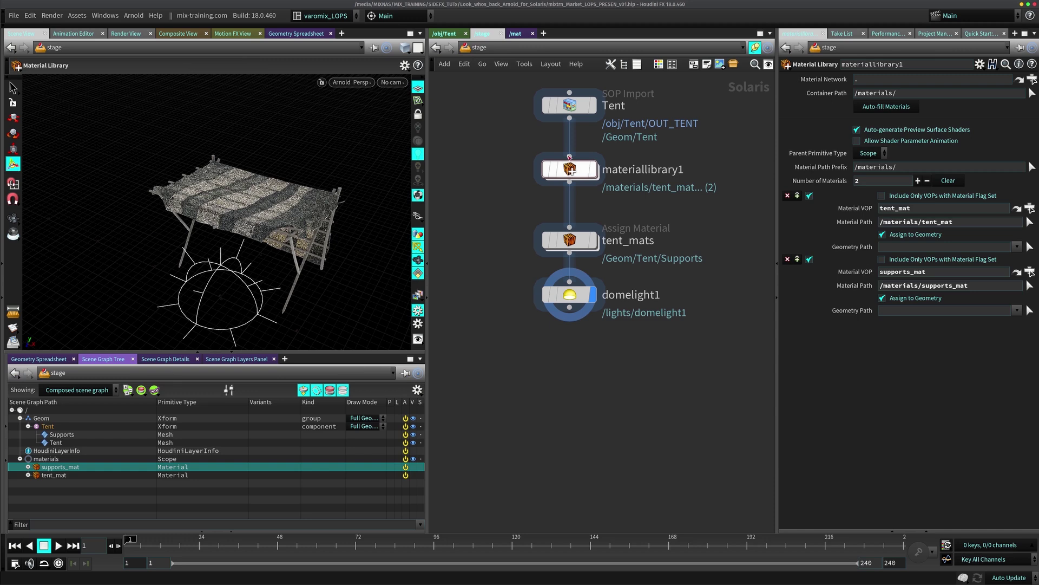
left_click(570, 239)
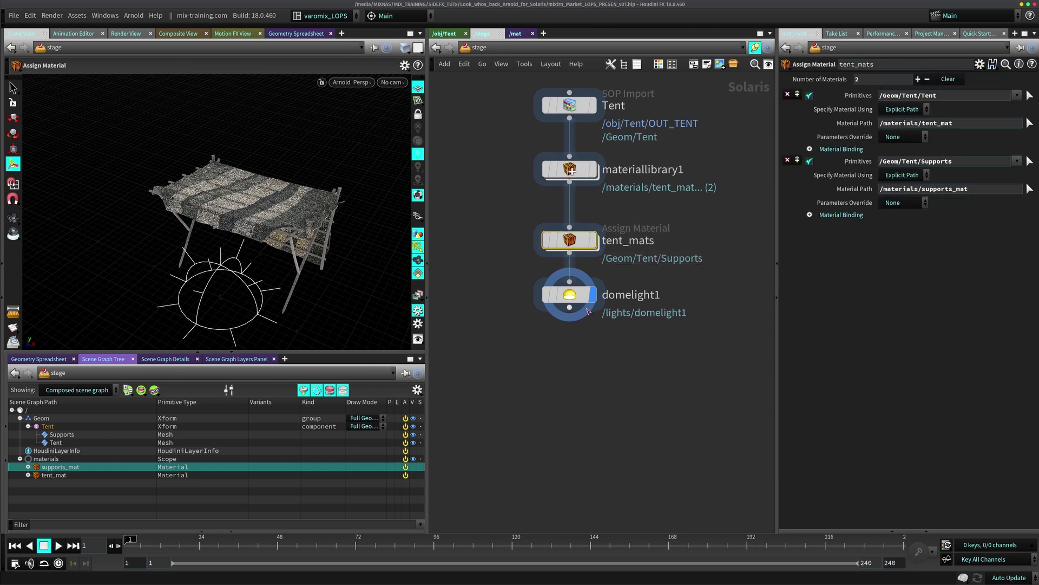
left_click(569, 294)
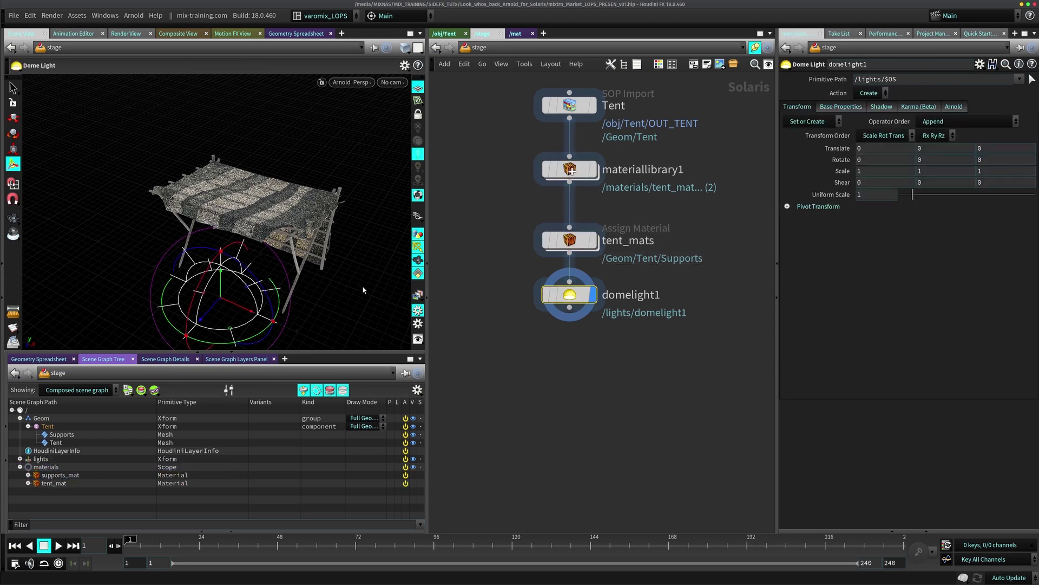
Switch the viewport from the Arnold renderer back to the regular non-Arnold perspective display
left_click(487, 280)
key("Escape")
left_click_drag(304, 272, 292, 217)
key("Return")
left_click(351, 82)
left_click(359, 124)
key("Escape")
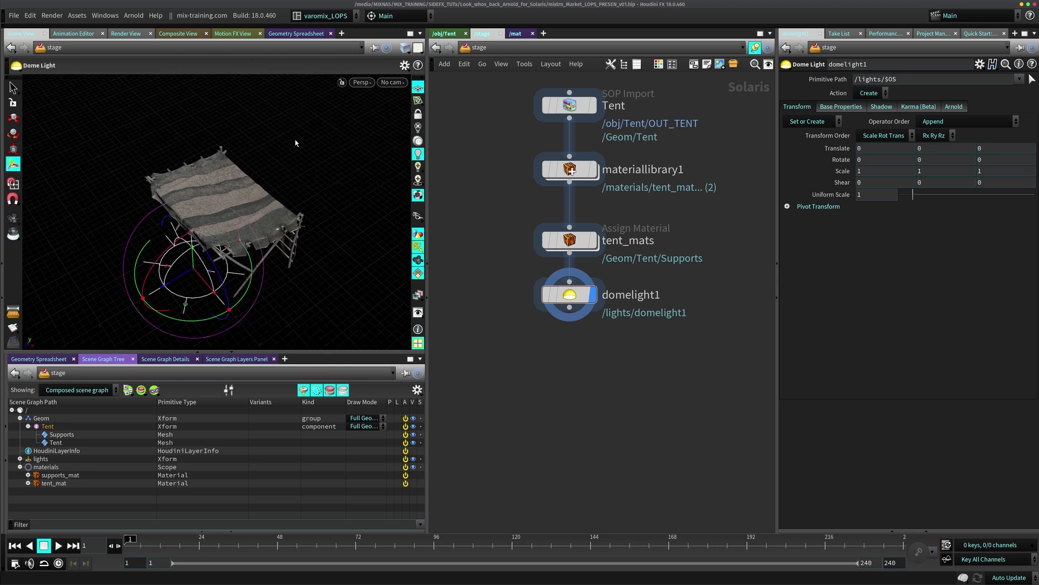
Add a distant light after domelight1, aimed at the tent from an angled view above it
left_click_drag(295, 144, 295, 238)
key("Return")
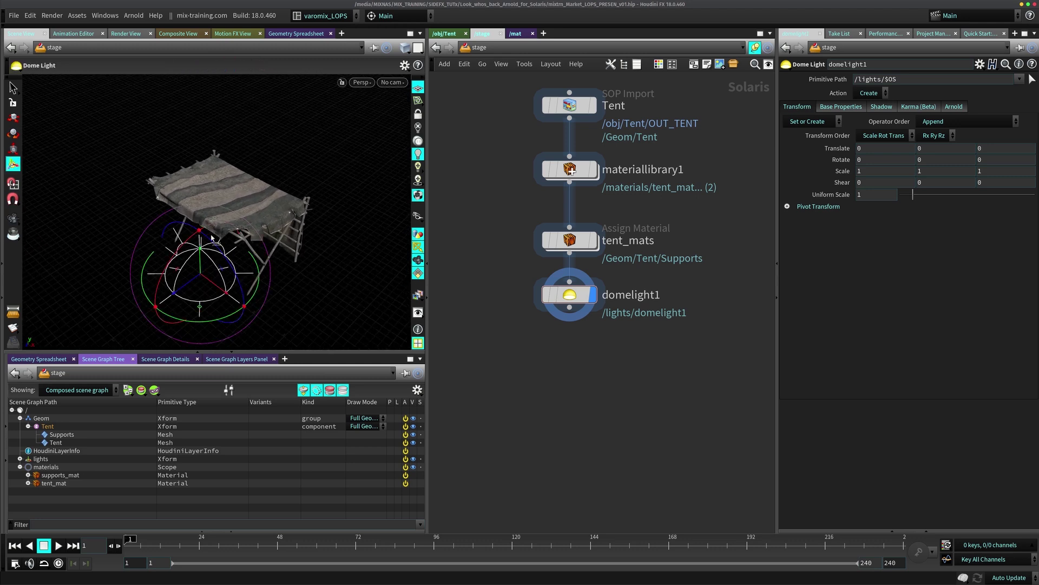
left_click(487, 21)
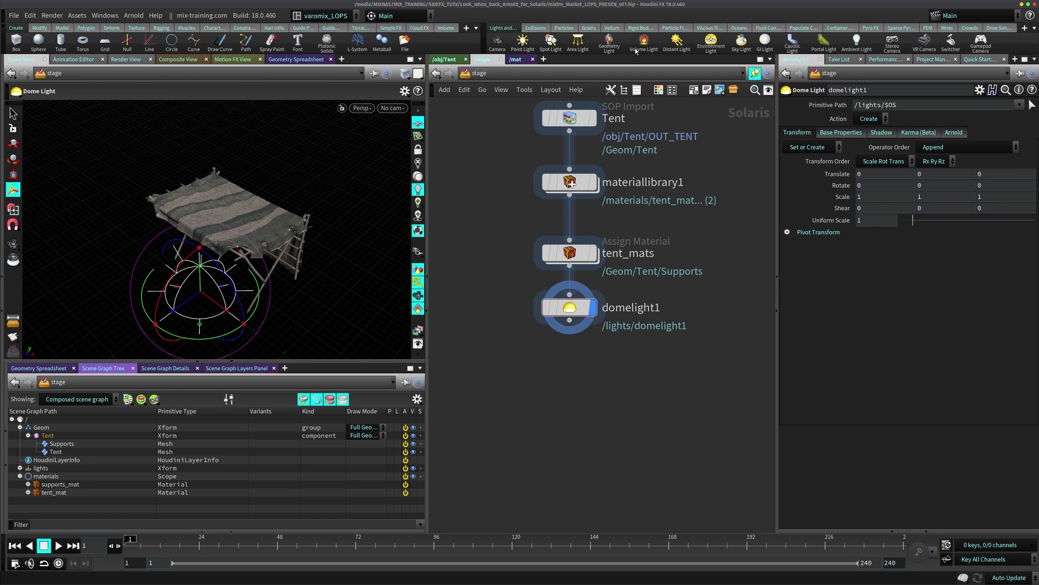
left_click(677, 42)
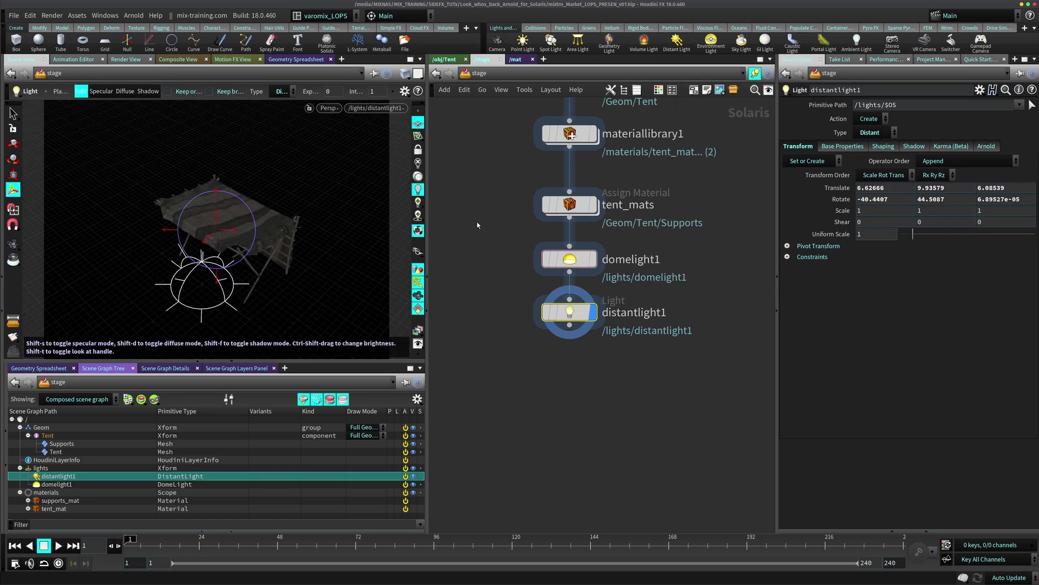
mouse_move(538, 274)
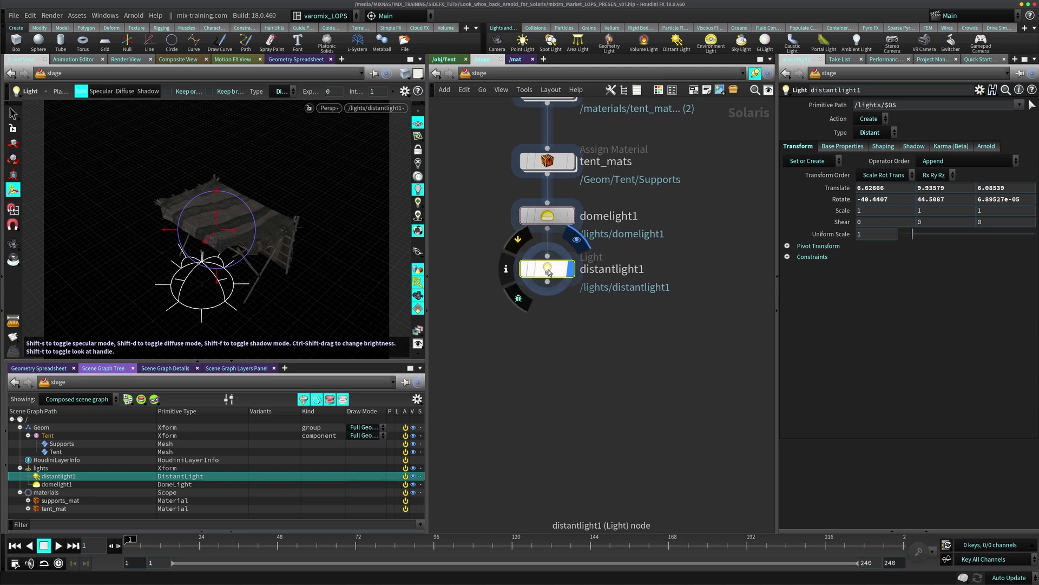
Switch the viewport renderer to Arnold to render the tent with the distant light
left_click(361, 108)
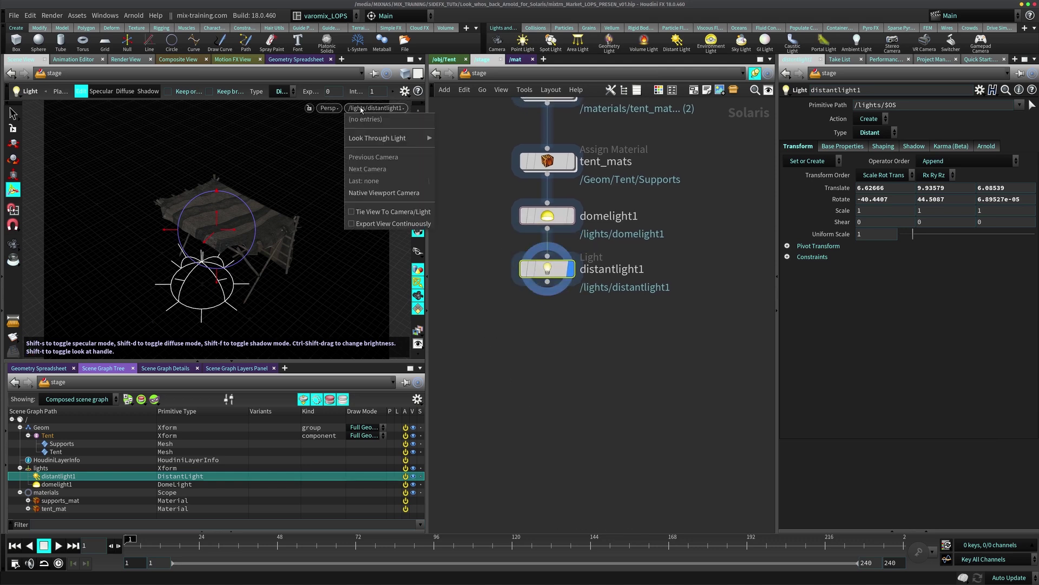
left_click(328, 108)
left_click(328, 108)
left_click(347, 179)
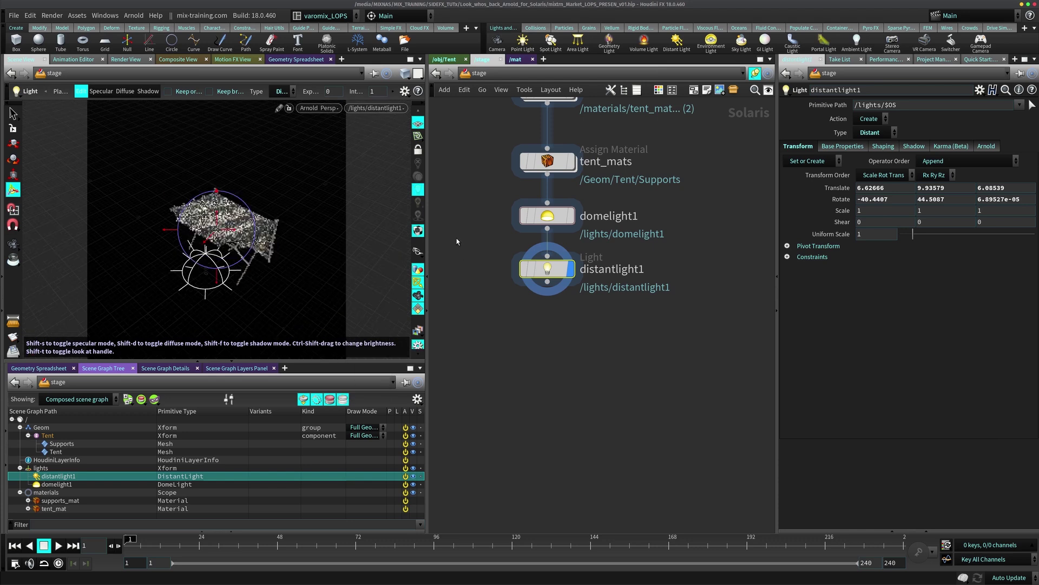
Bypass the domelight1 node and select distantlight1
left_click(538, 218)
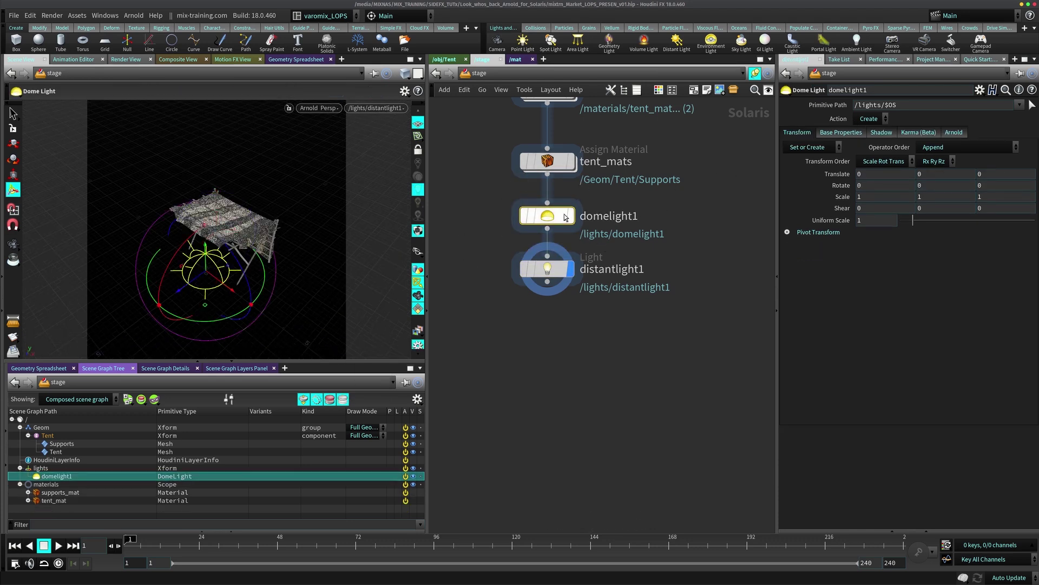
left_click(524, 215)
left_click(546, 268)
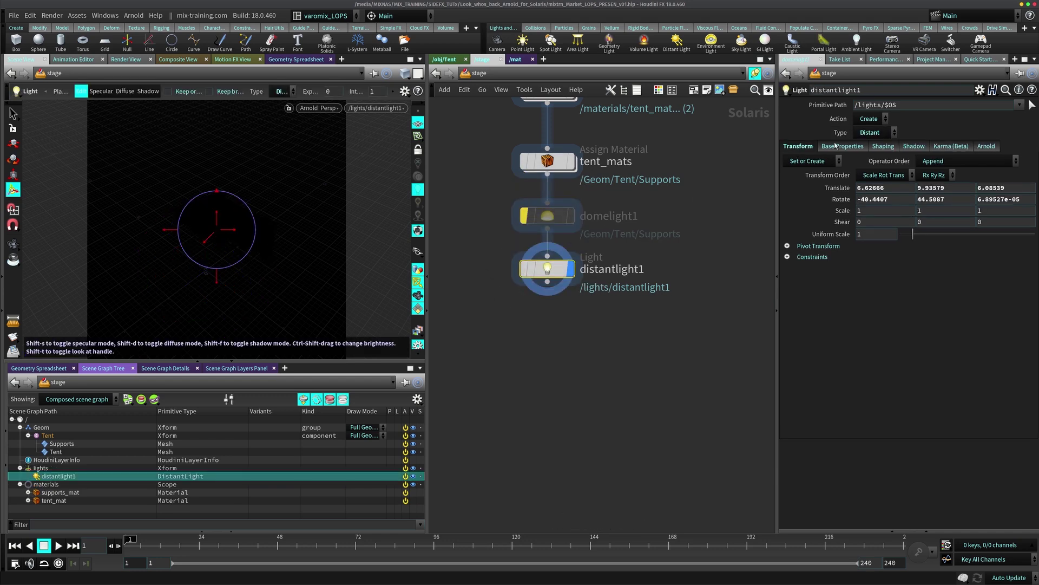
Show distantlight1's base properties and leave the light's camera view to look at the tent from a low angle
left_click(836, 146)
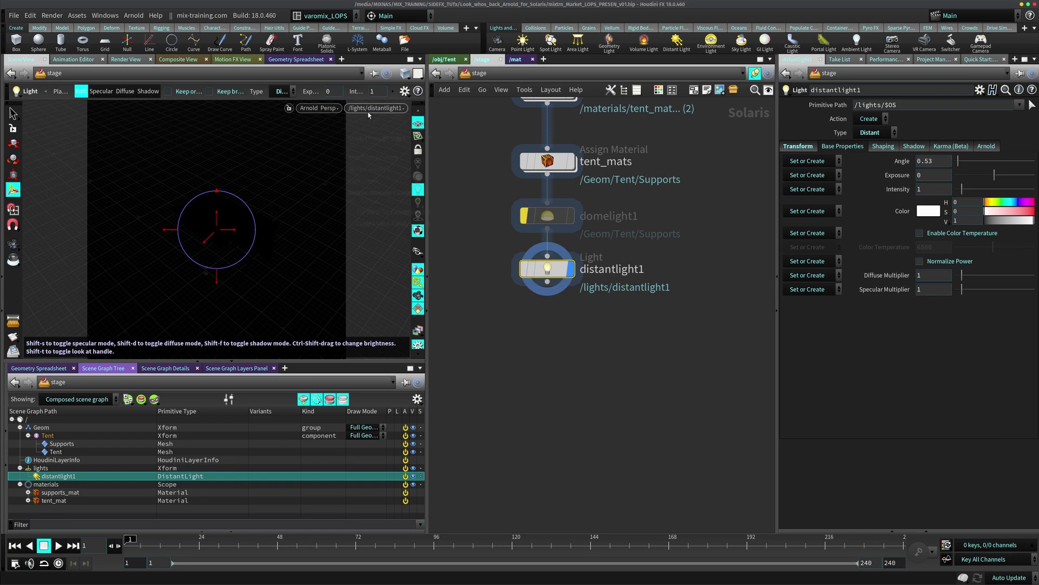
right_click(348, 125)
key("Escape")
key("Escape")
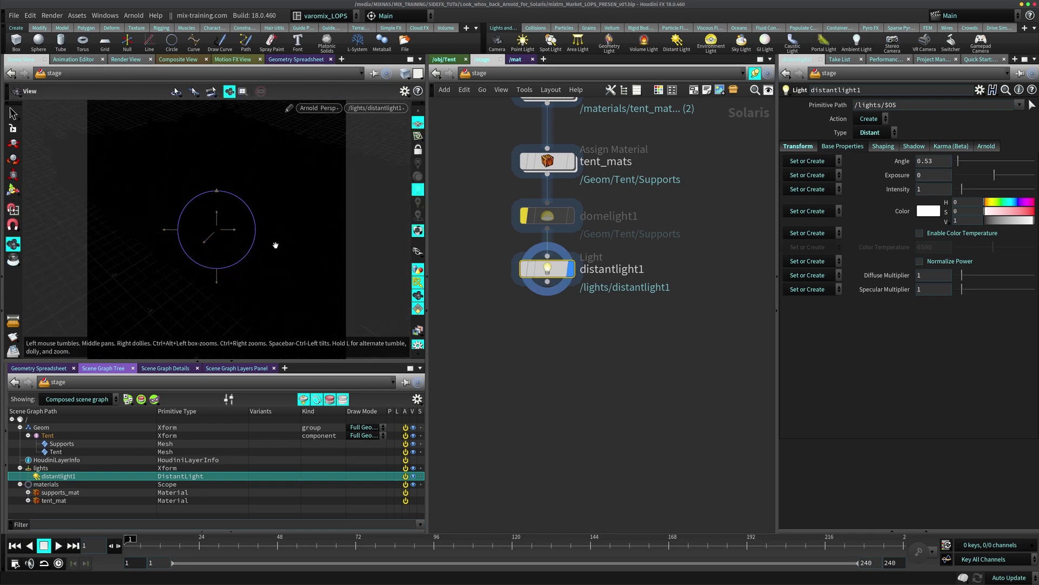
middle_click_drag(274, 243, 320, 216)
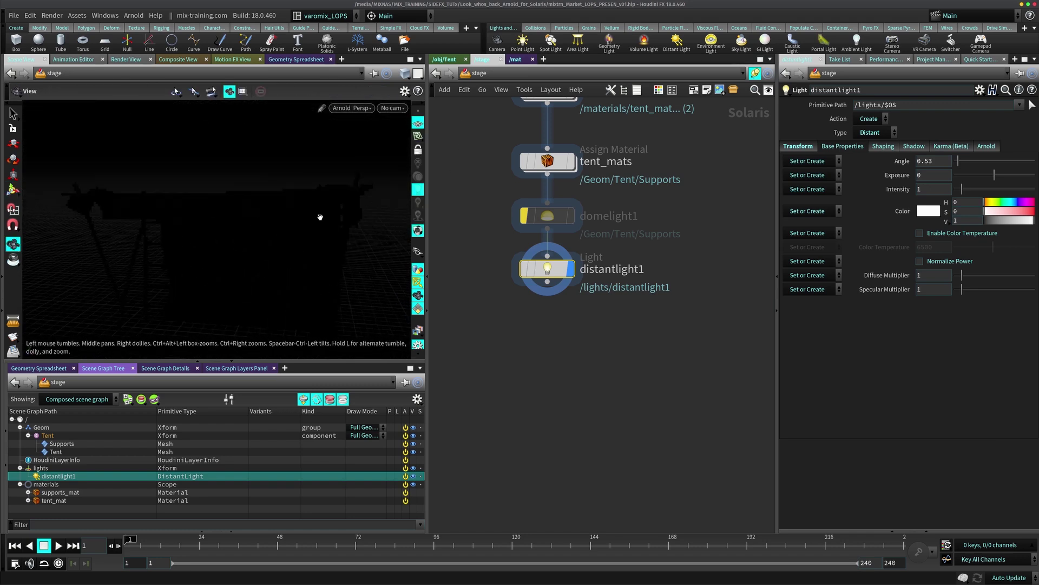
key("Return")
Try Exposure values of 5, 10 and 20 on distantlight1
left_click(927, 178)
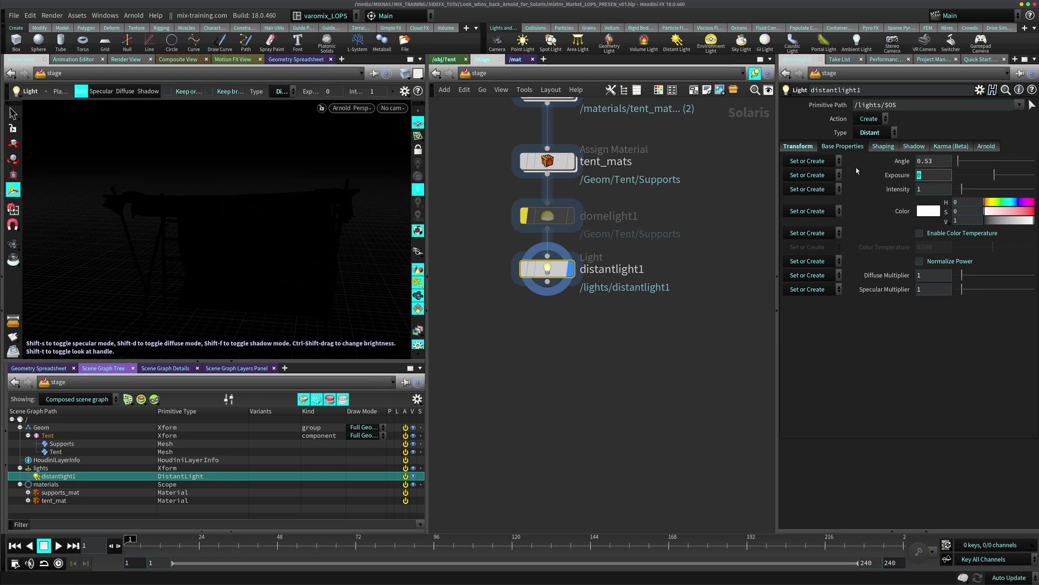
key("Return")
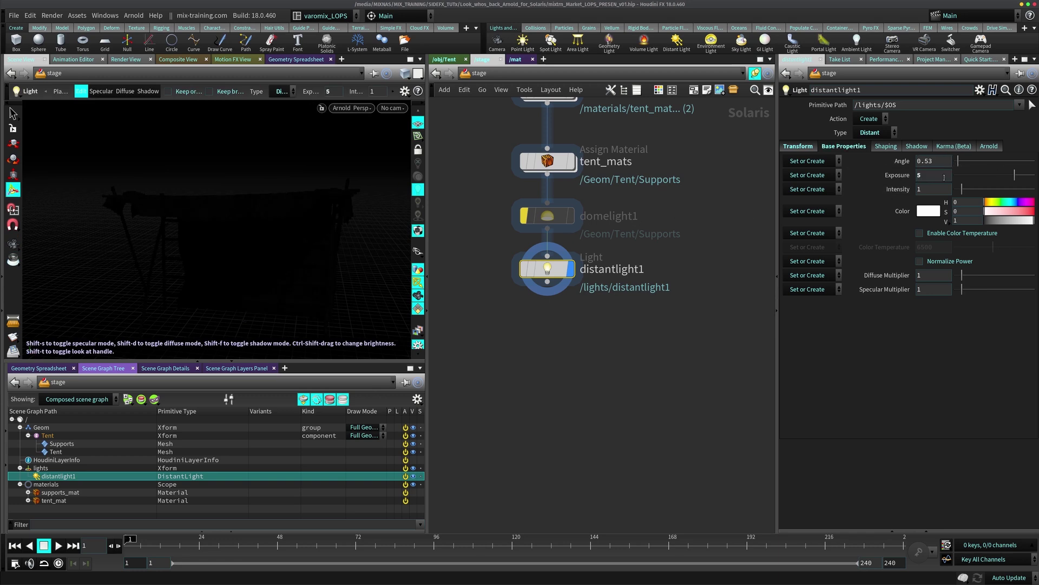
left_click(932, 175)
type("10")
key("Return")
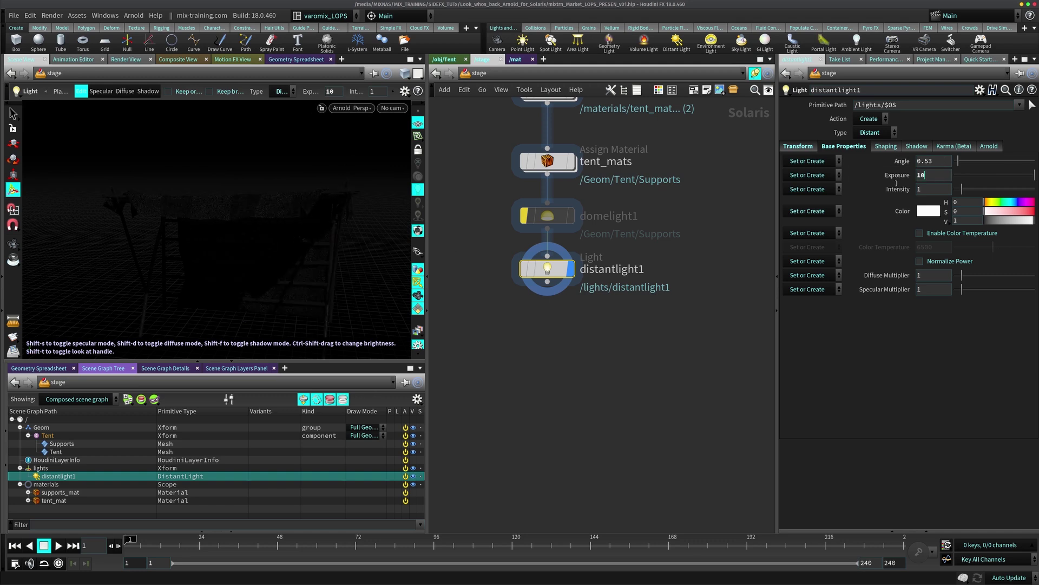
left_click(932, 175)
type("20")
key("Return")
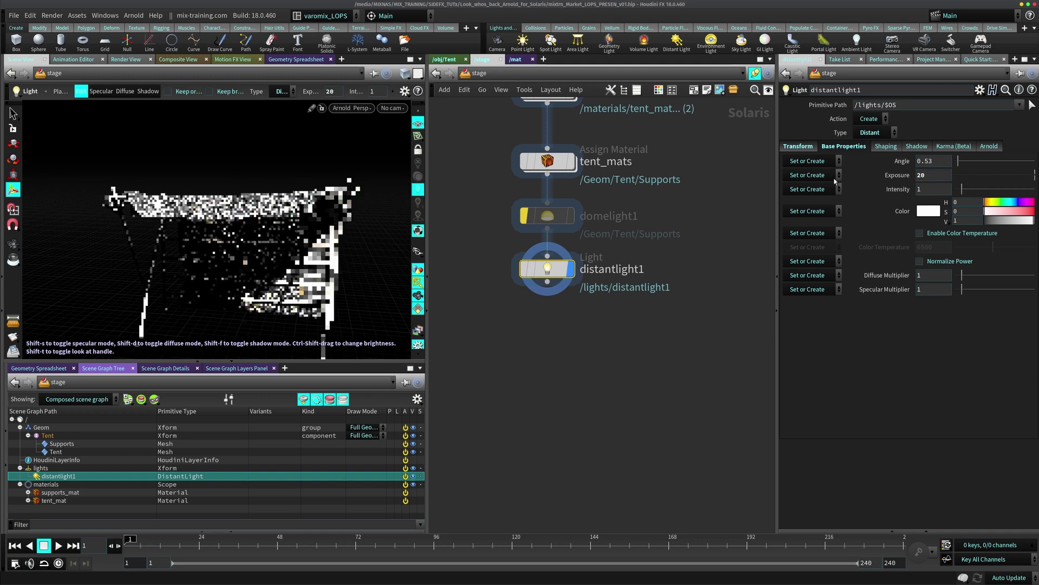
Set distantlight1's Exposure to 15 and inspect the lit tent in the Arnold render
type("1")
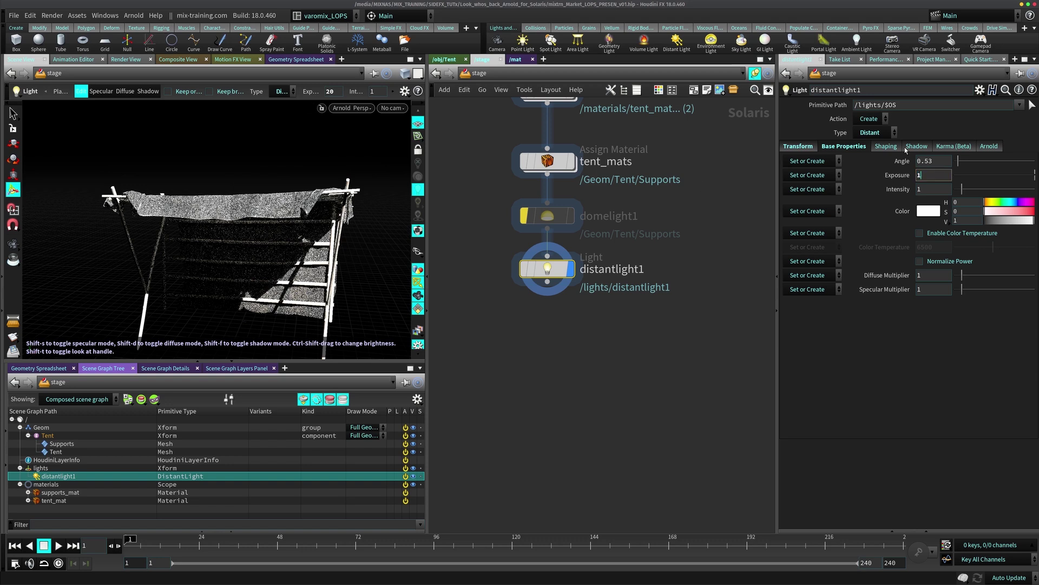
type("5")
key("Return")
key("Escape")
mouse_move(293, 260)
left_mouse_down()
mouse_move(313, 265)
mouse_move(316, 243)
mouse_move(301, 252)
left_mouse_up()
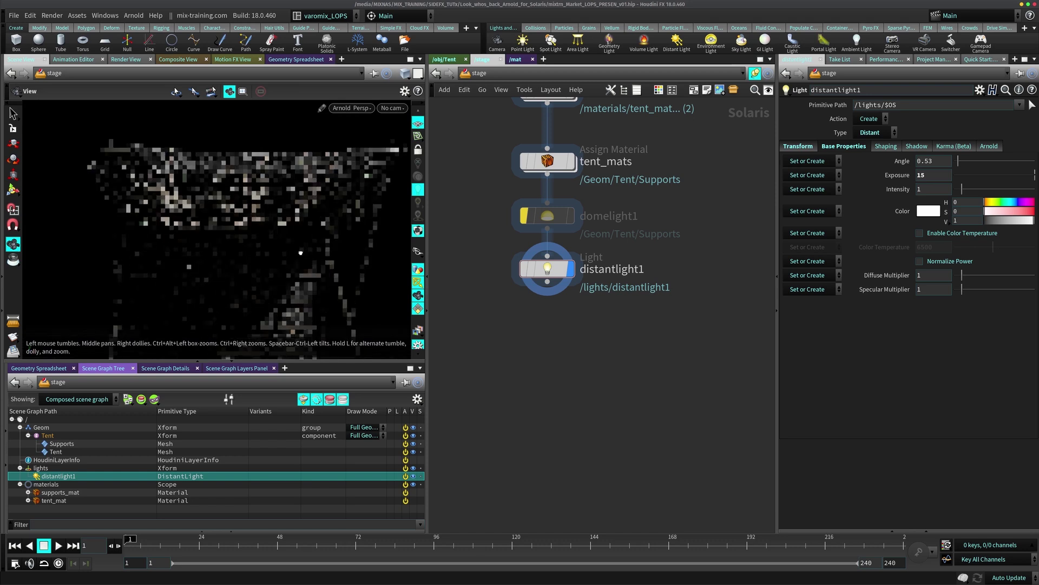
Inspect the tent canopy from below and from the front in the Arnold render
key("Return")
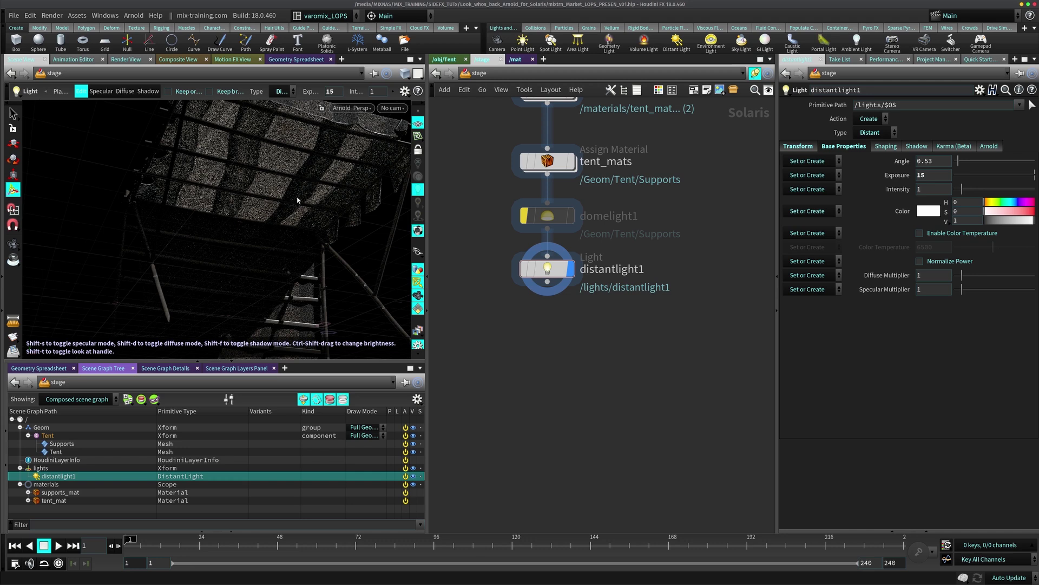
key("Escape")
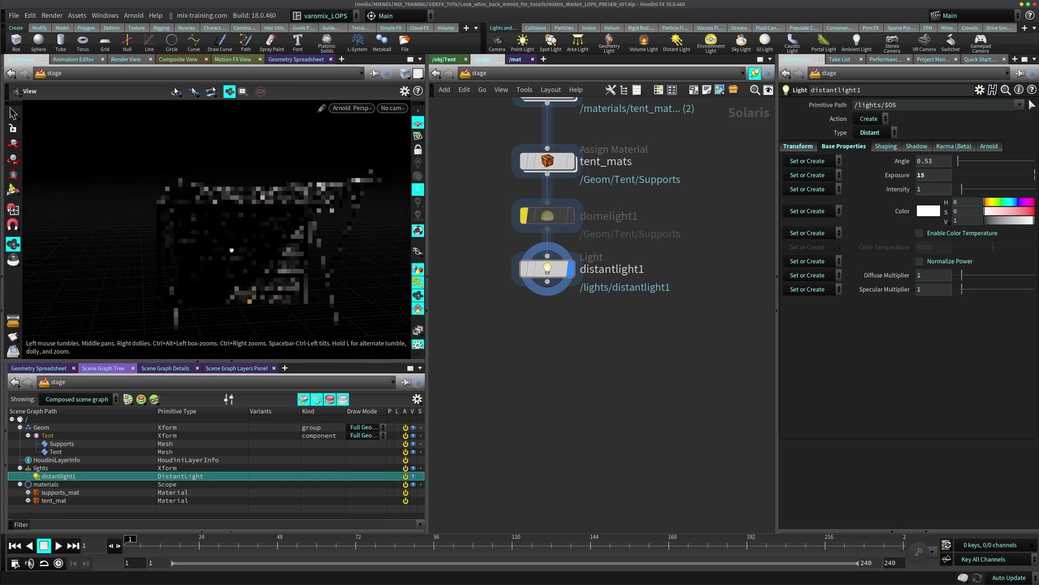
key("Return")
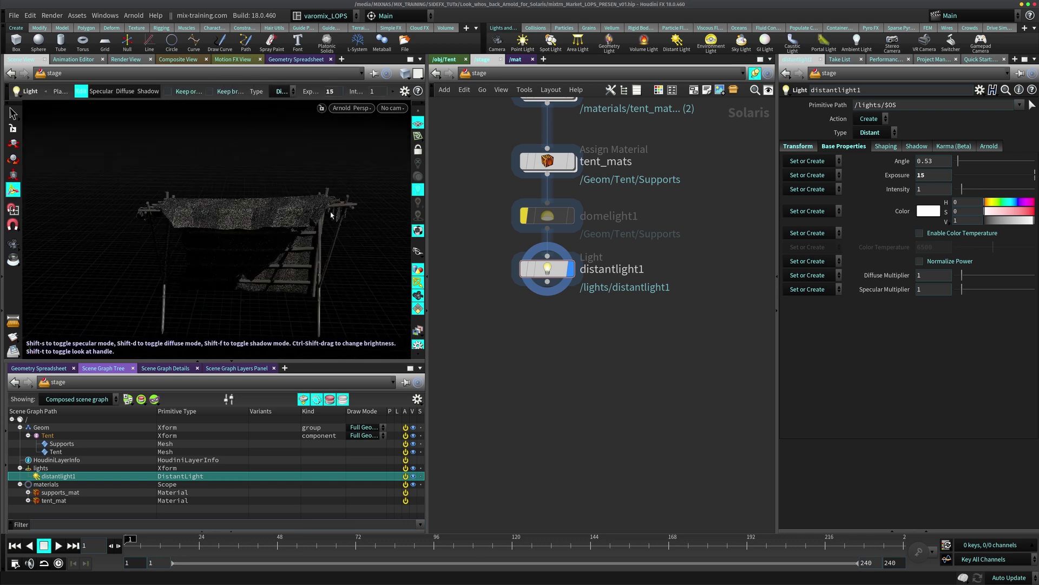
Show the standard_surface1 settings of the ai_tent1 material inside materiallibrary1
middle_click_drag(469, 179, 505, 256)
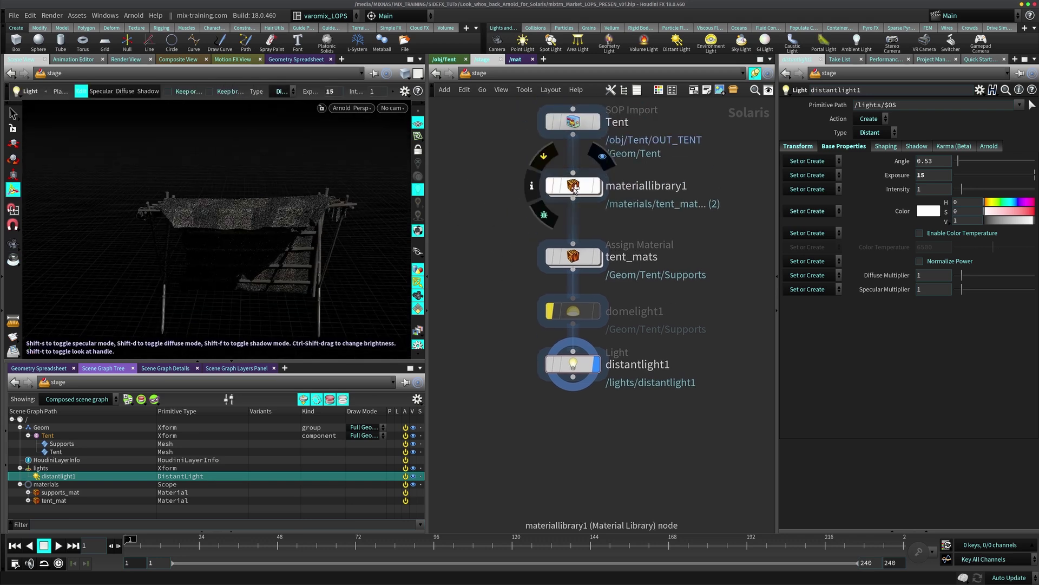
double_click(562, 186)
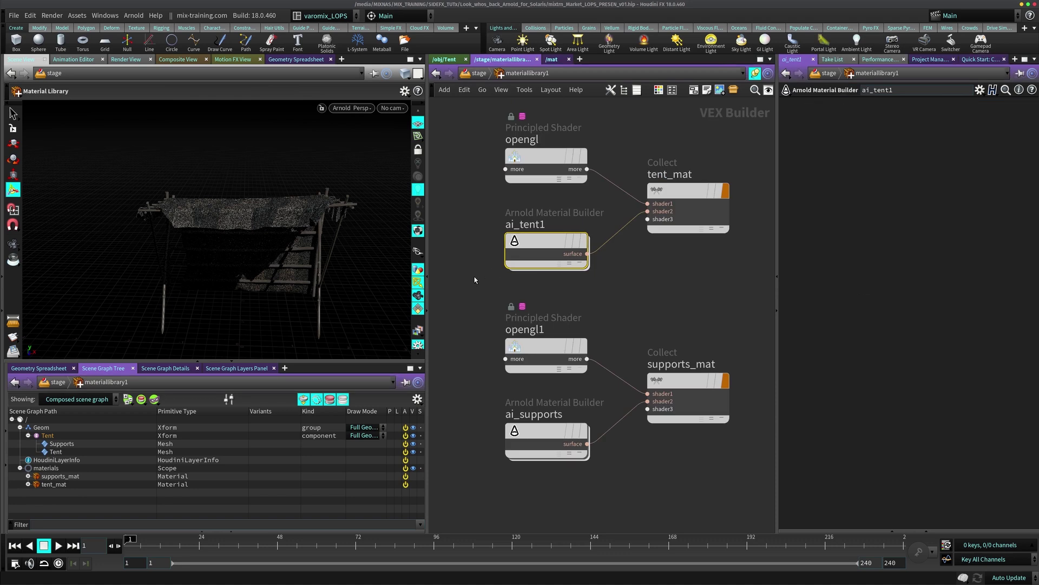
double_click(546, 250)
left_click(654, 153)
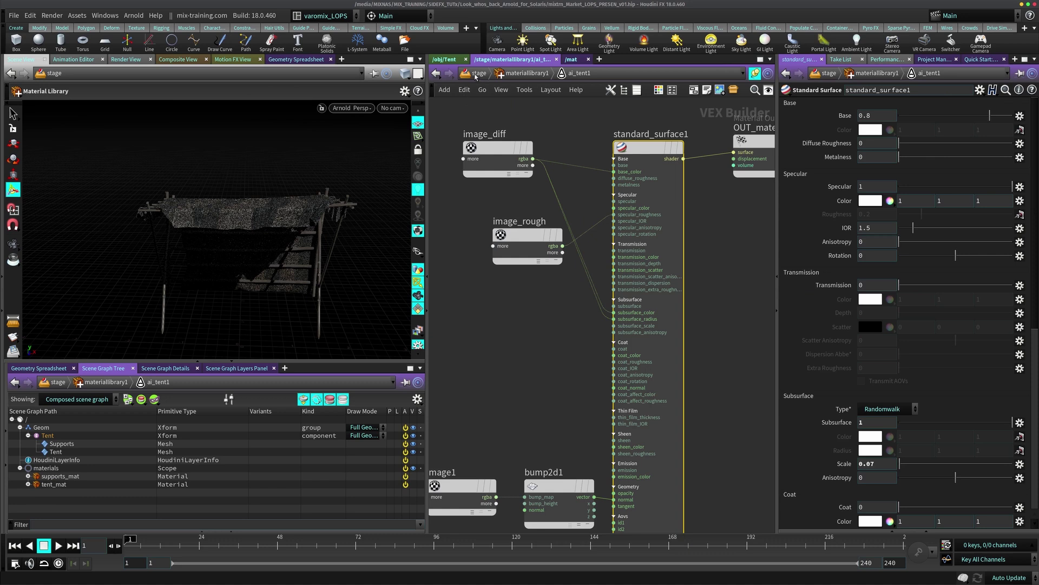
Return to the stage network and save the scene
key("u")
key("u")
key("ctrl+s")
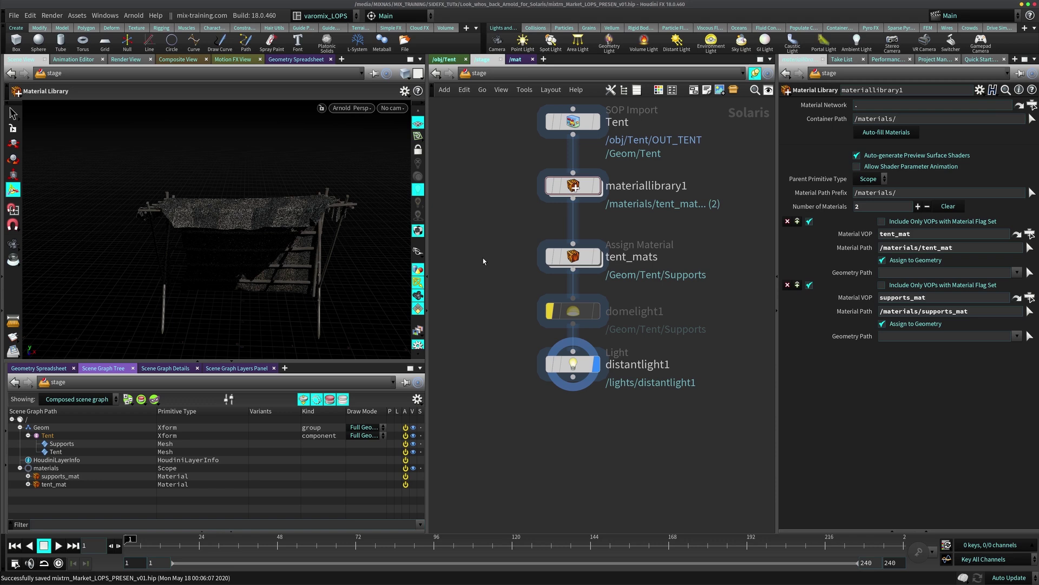
Select domelight1, switch the viewport renderer to Houdini GL with headlight-only lighting and view the textured tent
left_click(573, 311)
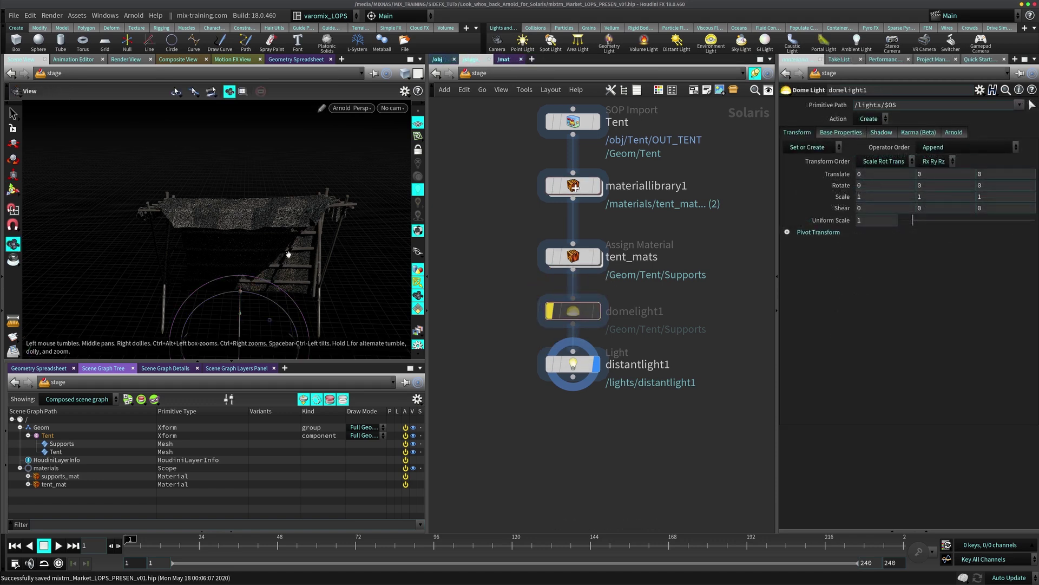
left_click_drag(288, 254, 287, 227)
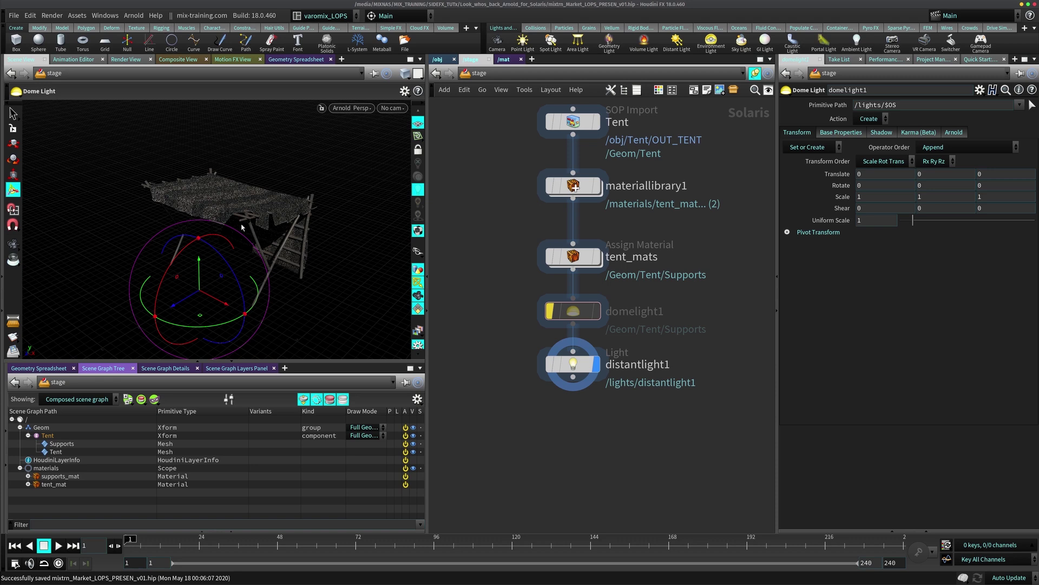
left_click(350, 108)
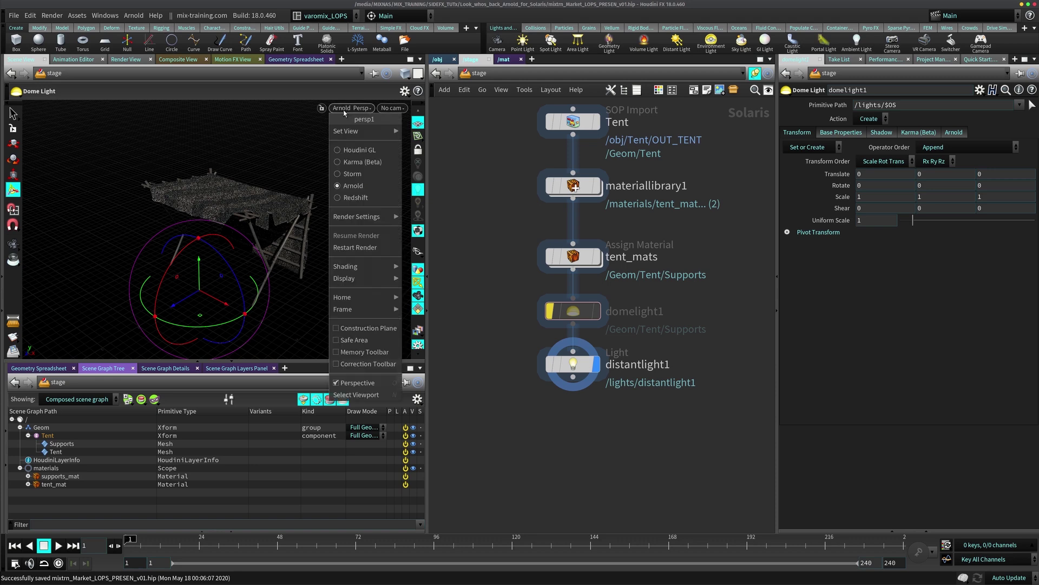
left_click(352, 149)
left_click(417, 177)
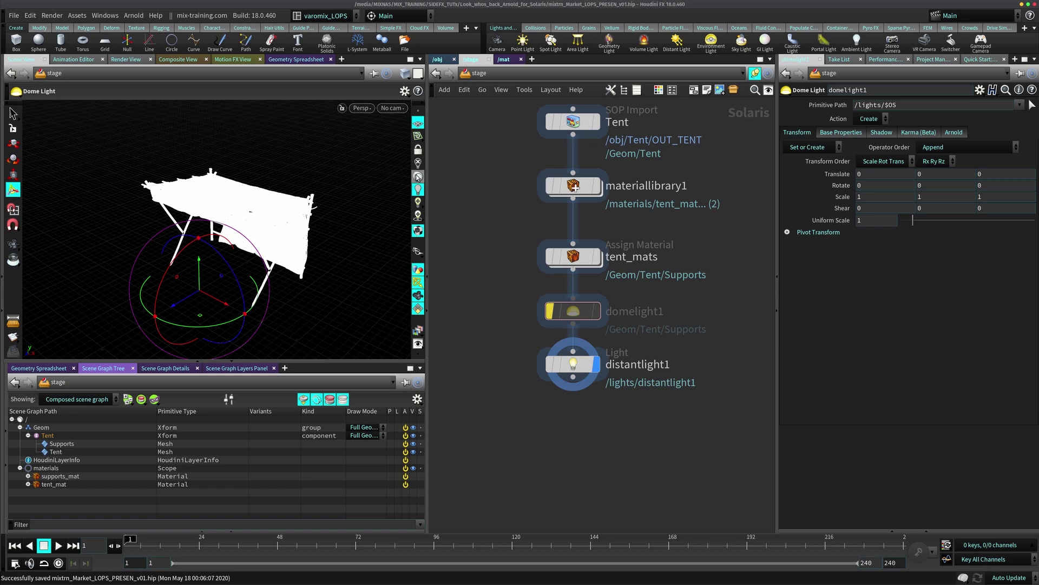
key("Escape")
left_click_drag(312, 215, 373, 232)
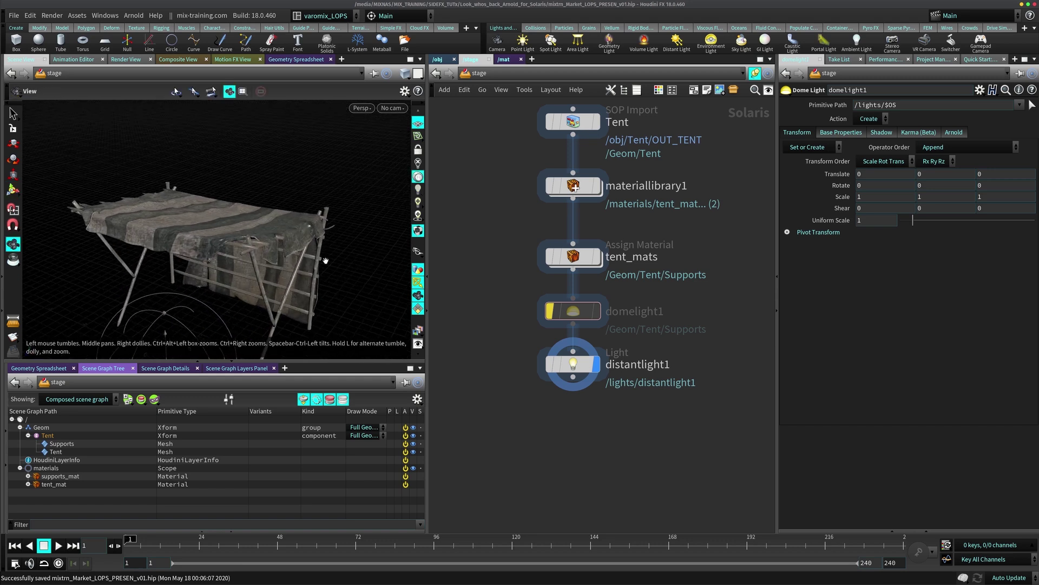
key("Return")
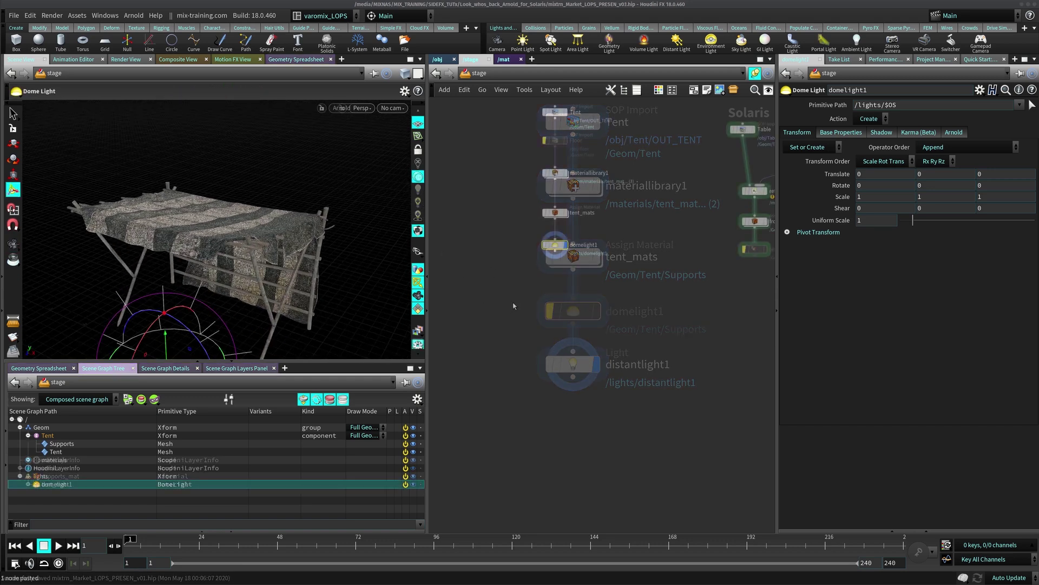
Go to the Table node chain in the stage and set the display flag on front_mats
key("h")
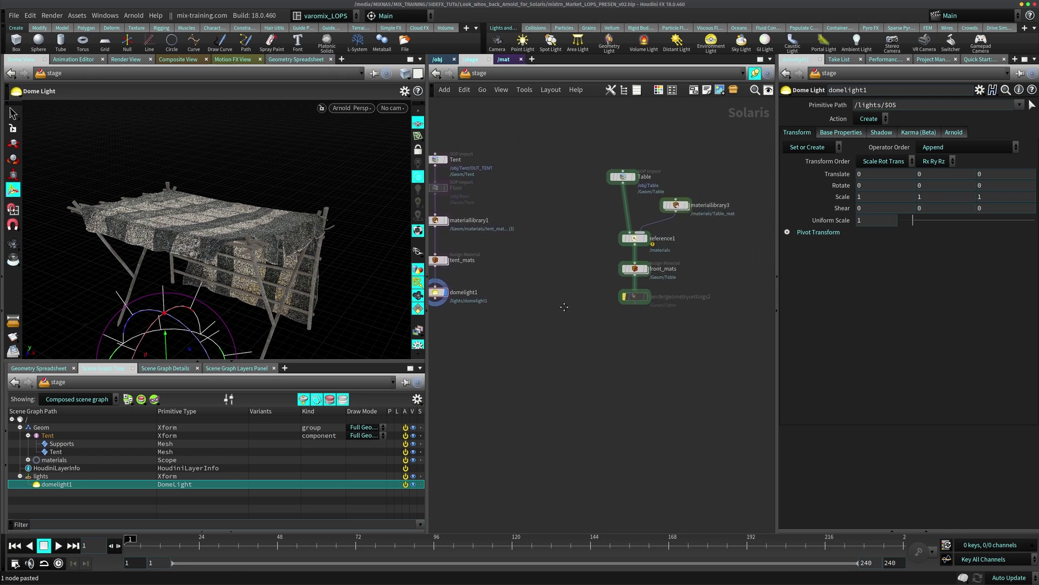
middle_click_drag(584, 287, 540, 293)
scroll(540, 294, "up", 4)
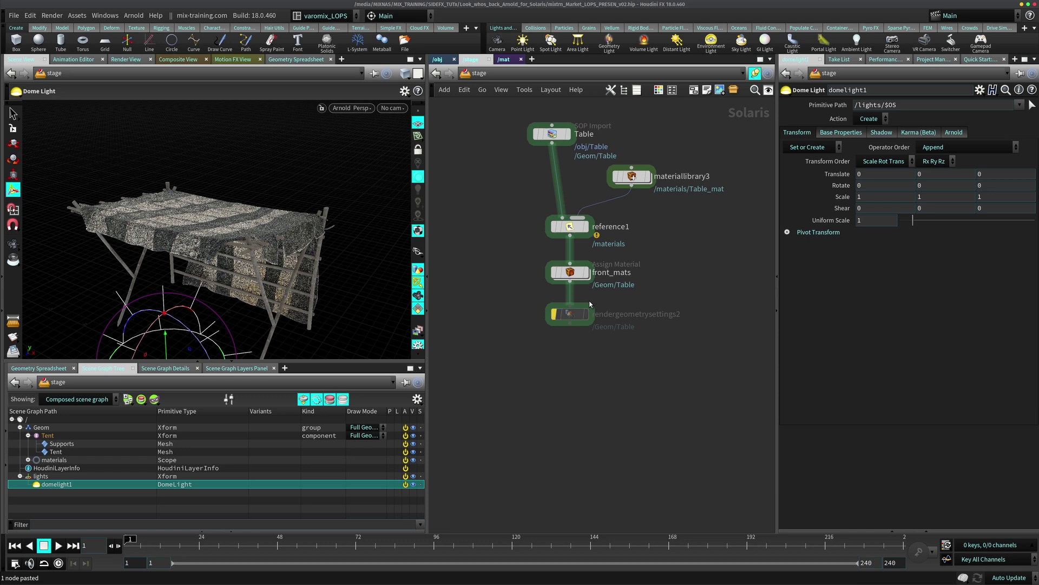
left_click(587, 272)
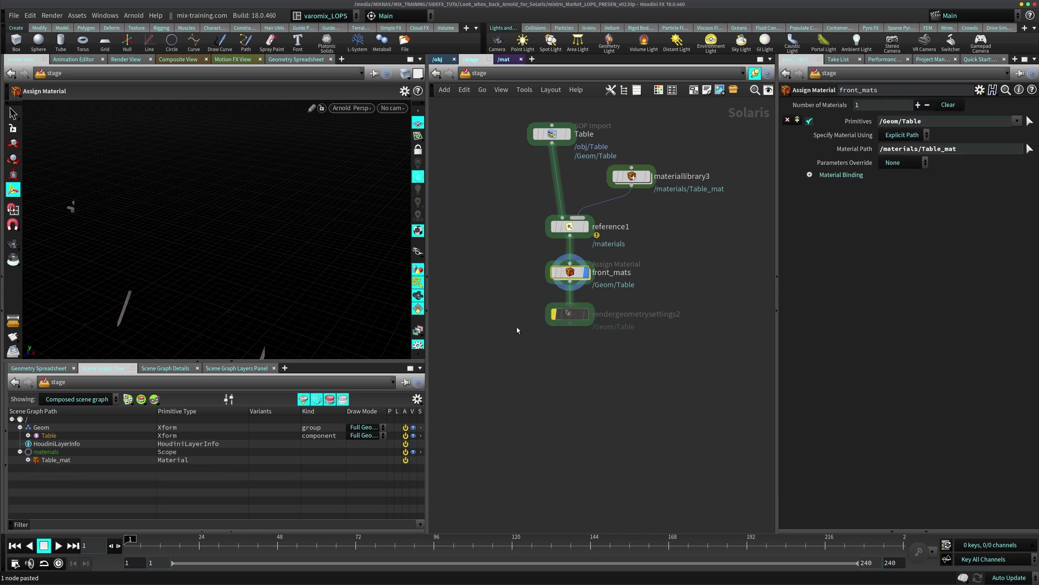
Delete the bypassed rendergeometrysettings2 node below front_mats
middle_click_drag(566, 324, 697, 269)
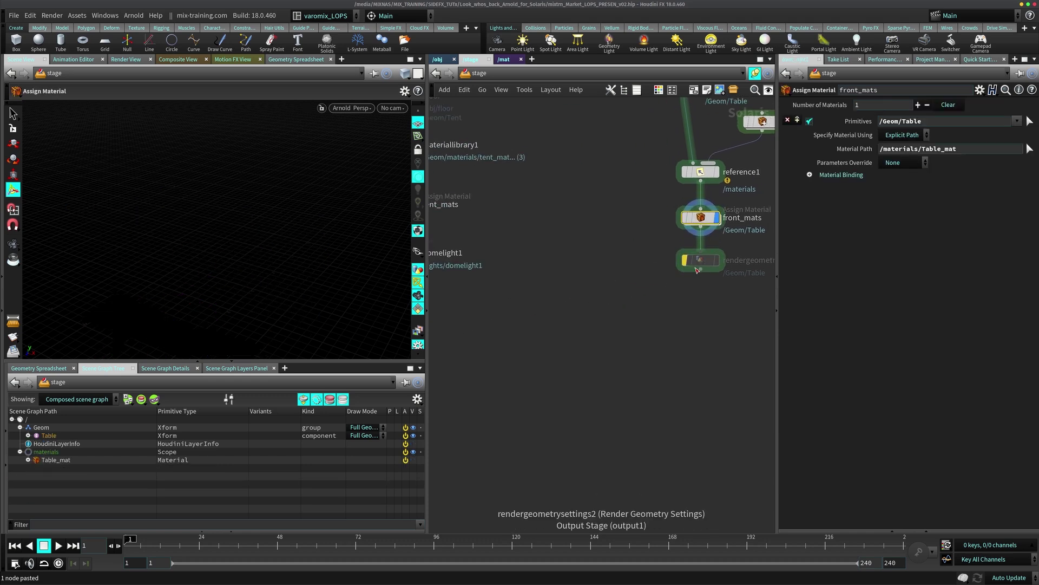
key("Delete")
key("ctrl+z")
Duplicate domelight1, wire the copy below front_mats in the Table chain and display it
left_click_drag(652, 280, 726, 247)
key("ctrl+x")
key("ctrl+v")
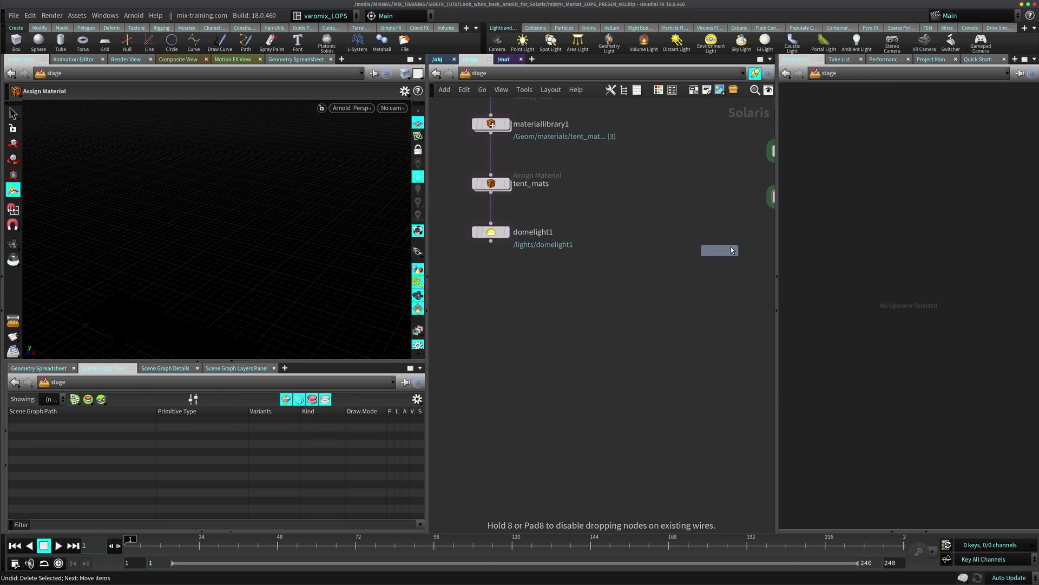
left_click(731, 250)
middle_click_drag(730, 250, 629, 269)
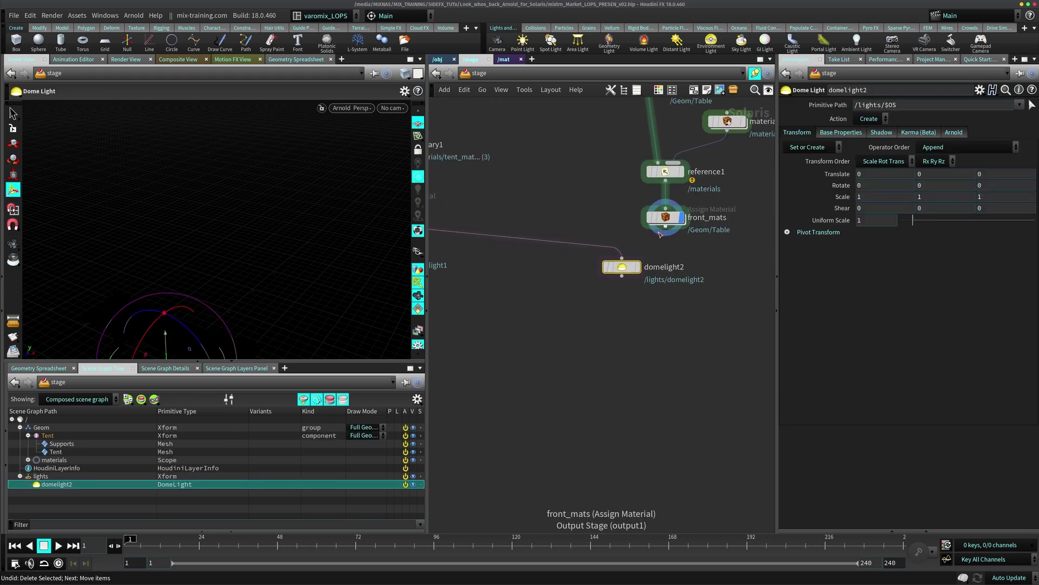
left_click(635, 267)
left_click_drag(634, 267, 671, 265)
Examine the dome-lit table up close and move the display flag to the Table SOP Import node
key("Escape")
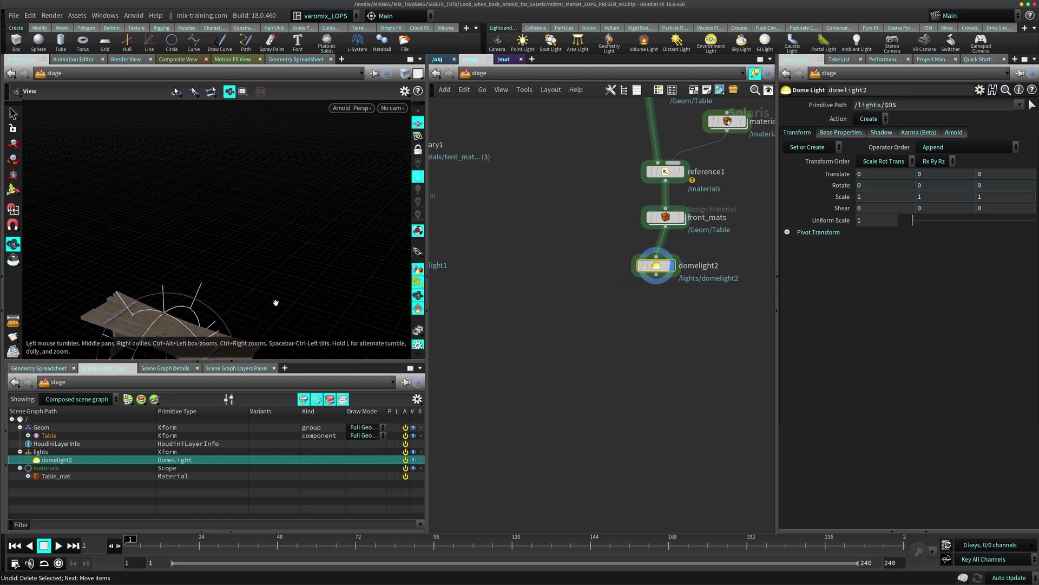
key("f")
left_click_drag(275, 303, 255, 216)
scroll(253, 245, "up", 3)
key("Return")
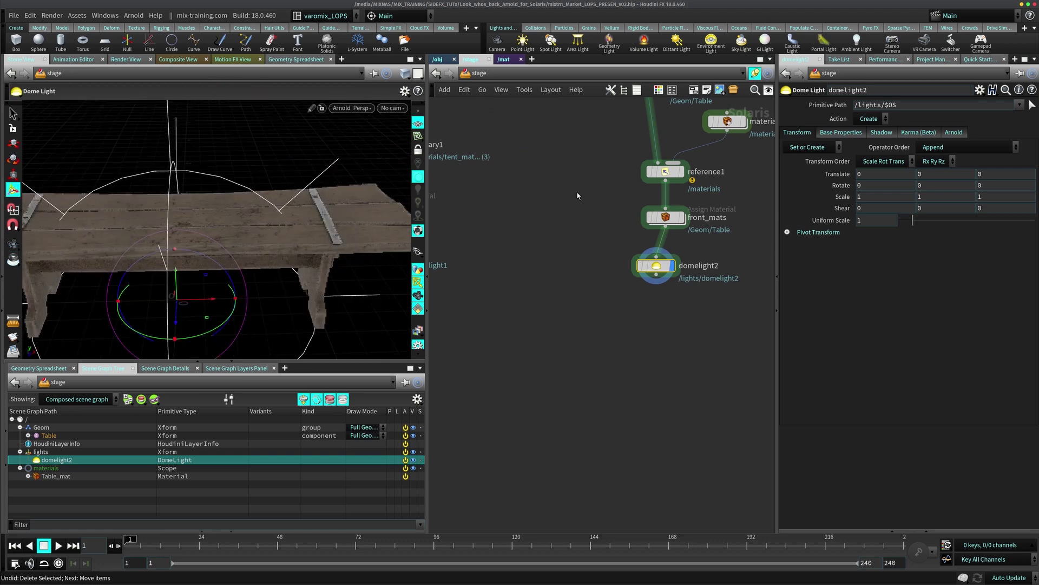
key("h")
left_click(626, 235)
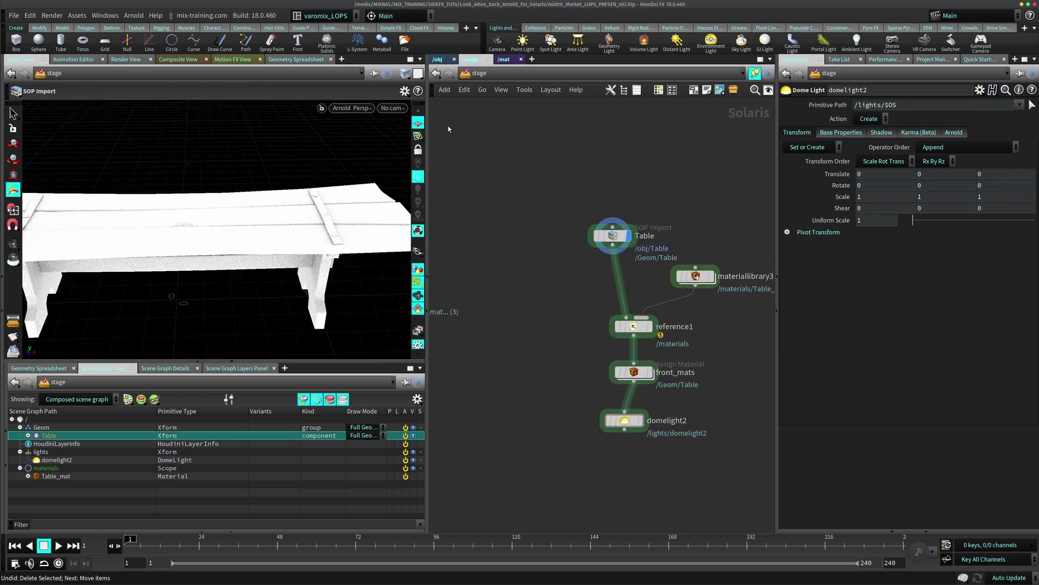
Check the node info of name1 inside the Table geometry object, including its primitive groups
left_click(437, 59)
left_click(538, 239)
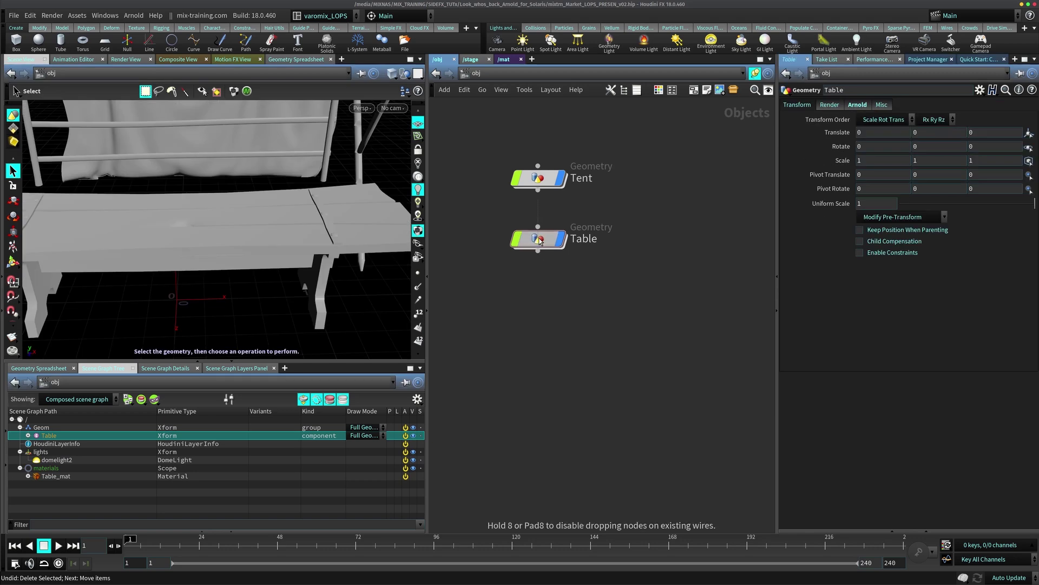
double_click(538, 239)
left_click(564, 222)
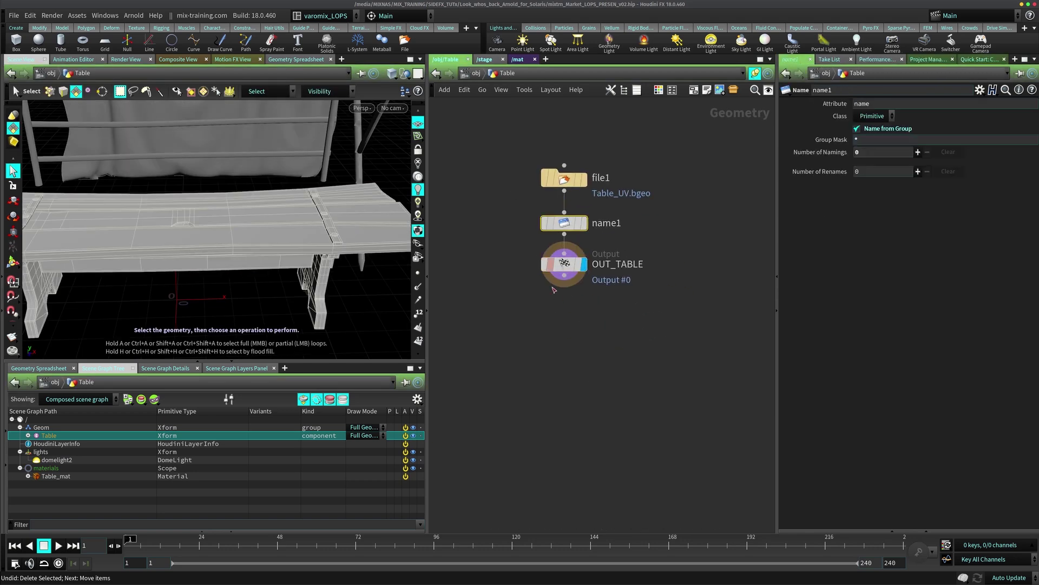
middle_click(565, 228)
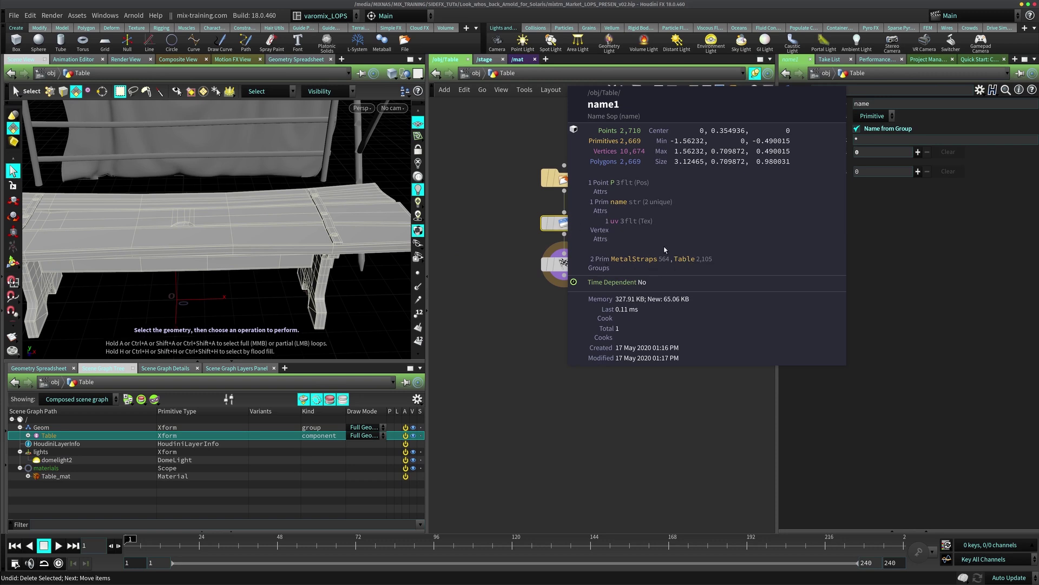
left_click(476, 72)
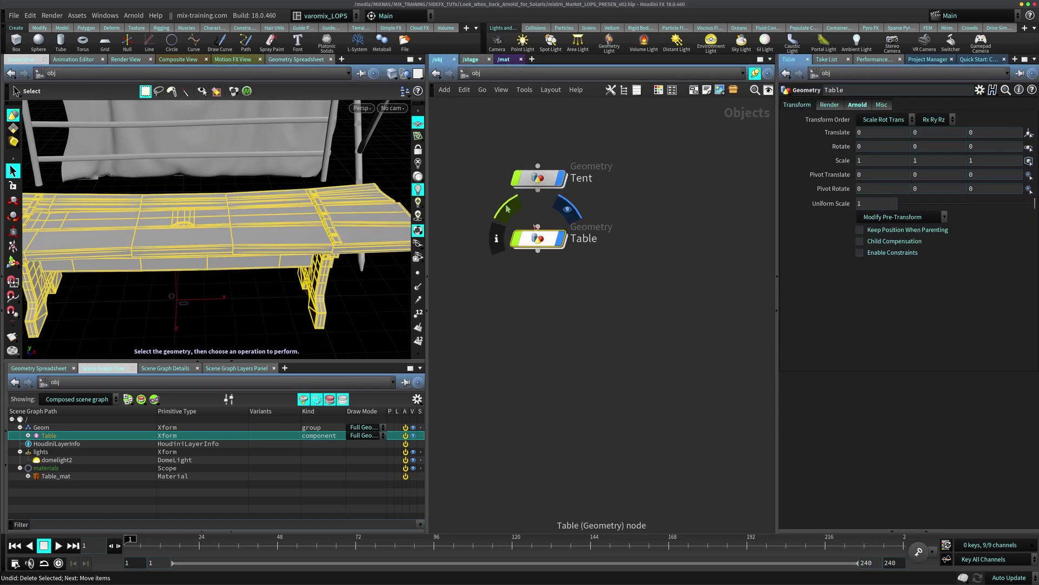
Return to the stage and inspect the unshaded table from above and from the side in Arnold
left_click(484, 59)
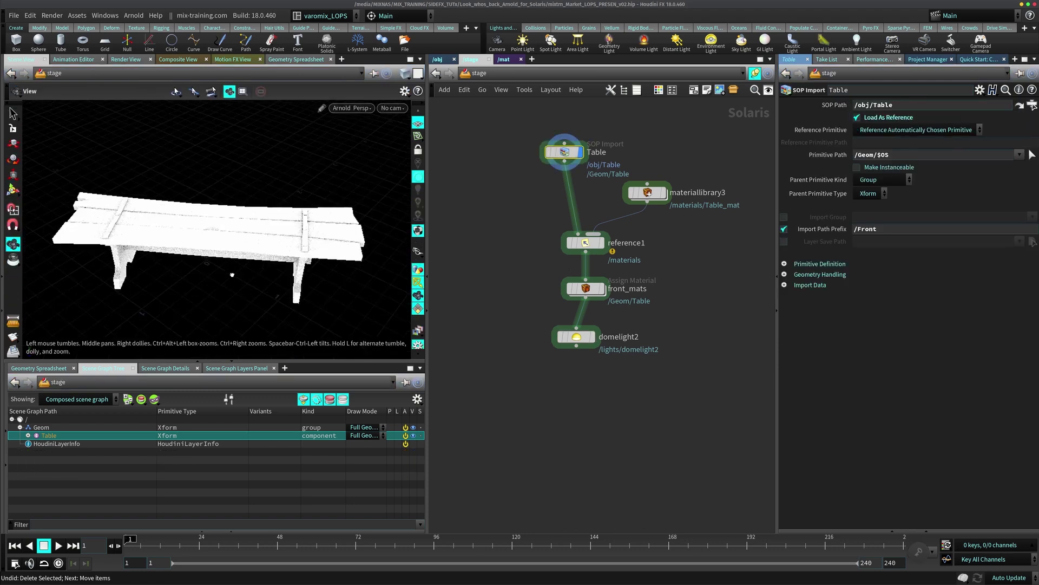
left_click_drag(232, 275, 282, 304)
key("Return")
left_click_drag(652, 205, 670, 204)
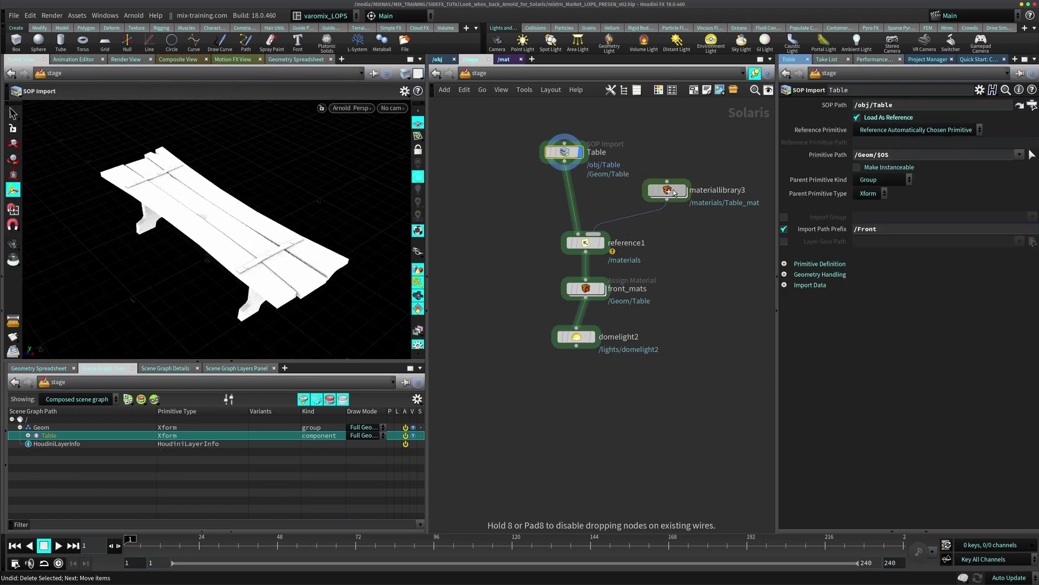
key("Escape")
left_click_drag(272, 276, 232, 219)
key("Return")
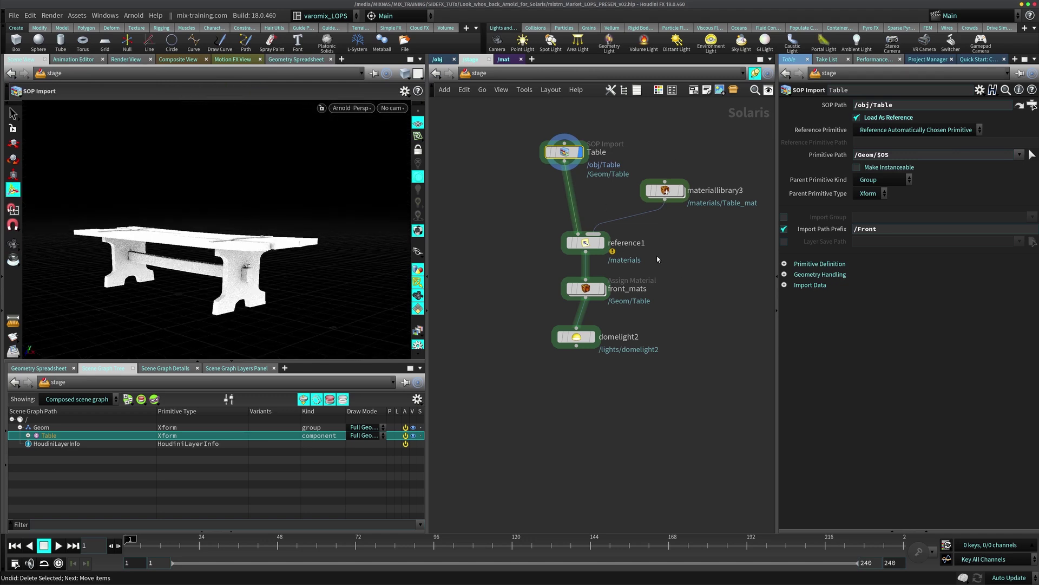
Spread out the Table chain by repositioning the lower nodes, the Table import and materiallibrary3
middle_click_drag(550, 332, 531, 324)
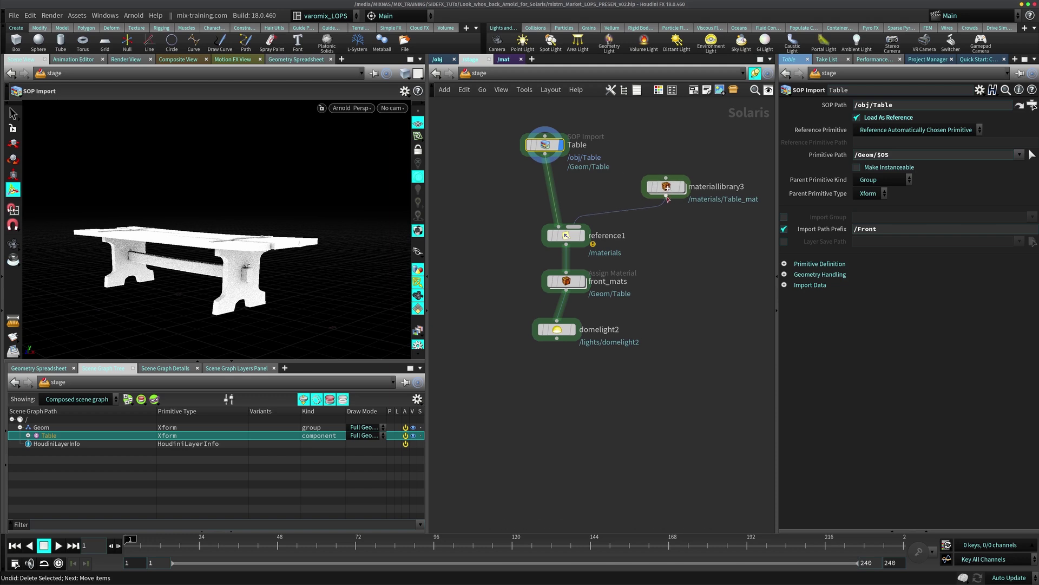
left_click_drag(563, 283, 542, 308)
left_click_drag(554, 155, 524, 158)
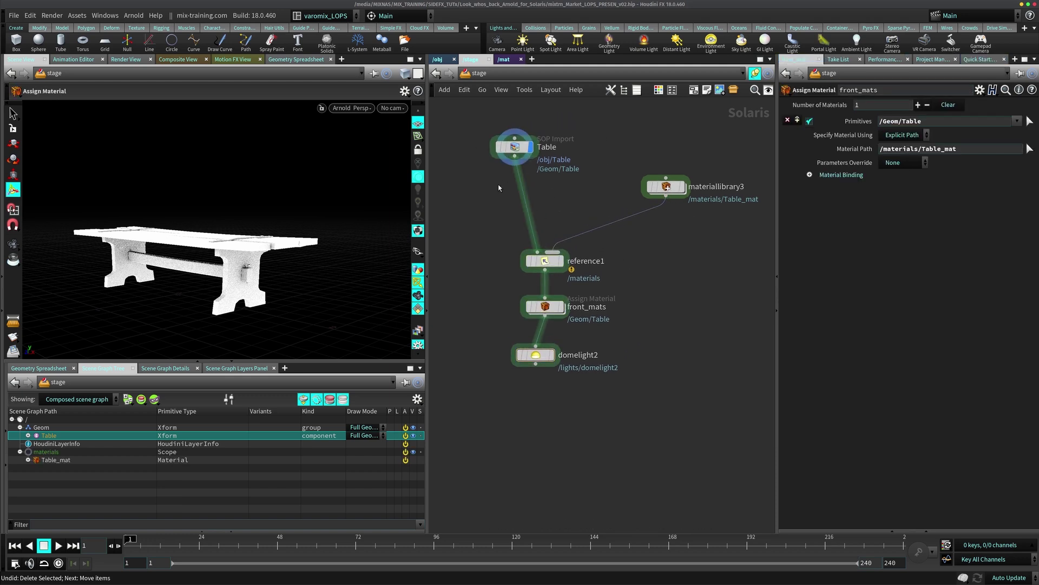
left_click_drag(666, 187, 664, 168)
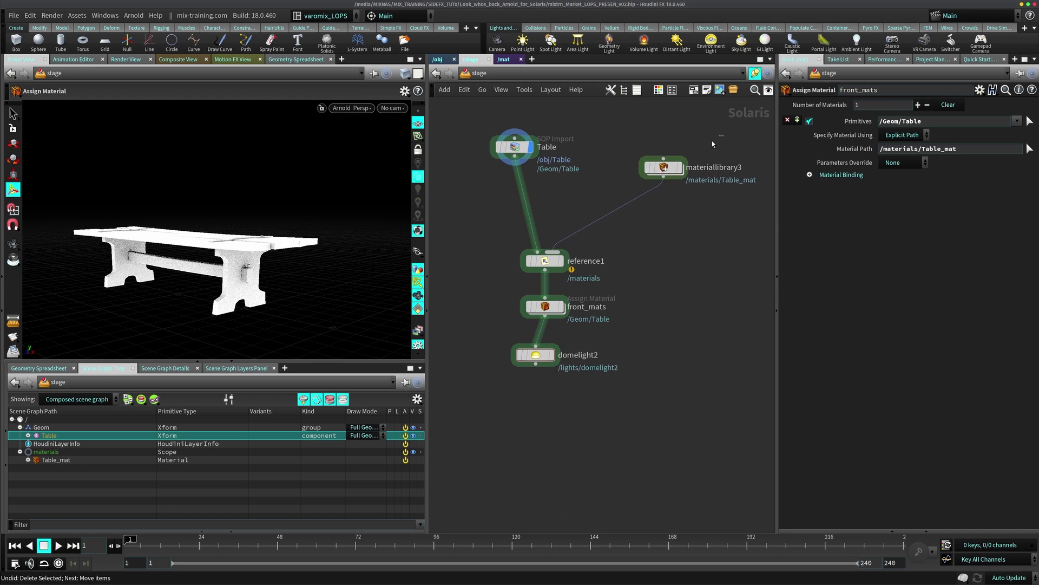
Open the ai_table Arnold material network inside materiallibrary3
left_click(663, 167)
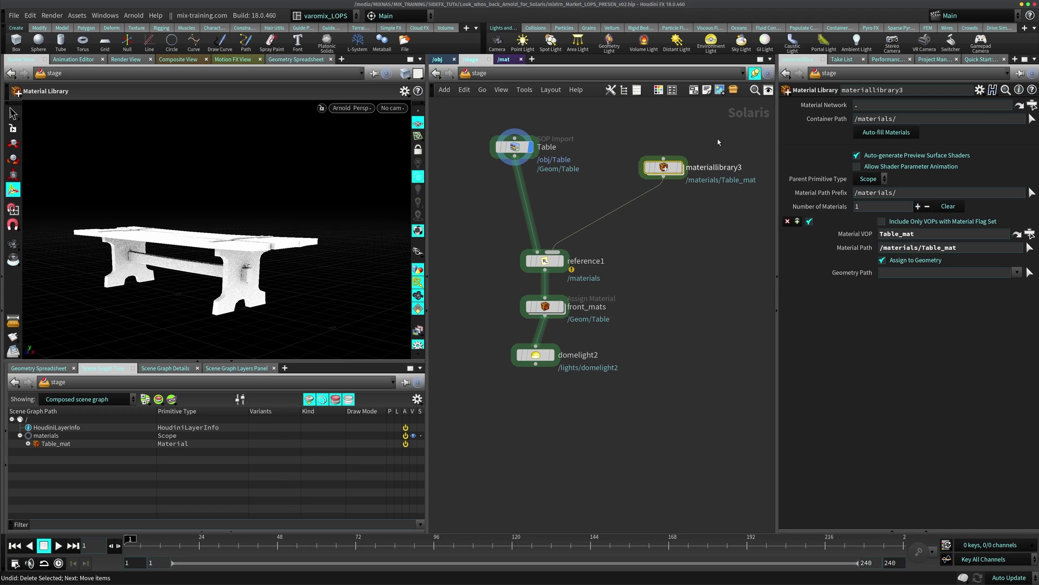
double_click(663, 168)
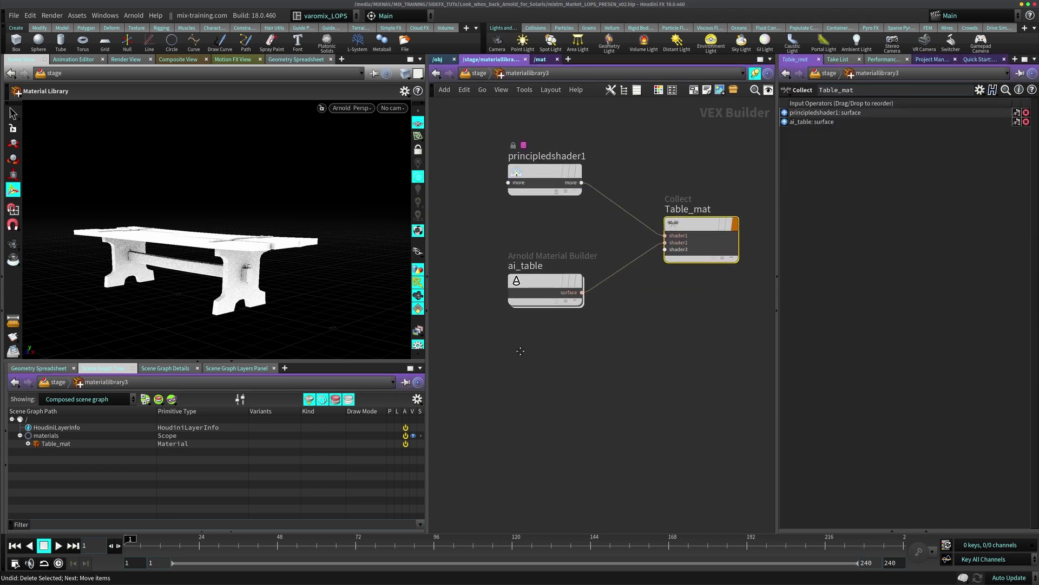
double_click(502, 378)
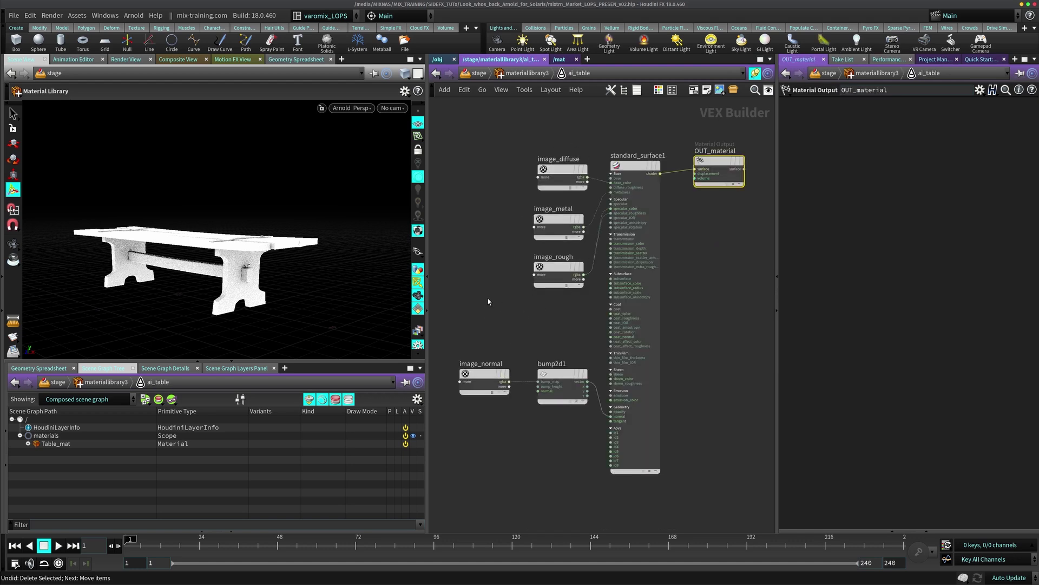
Return to the stage, level the Table import with materiallibrary3 above reference1, and show the reference1 settings
key("u")
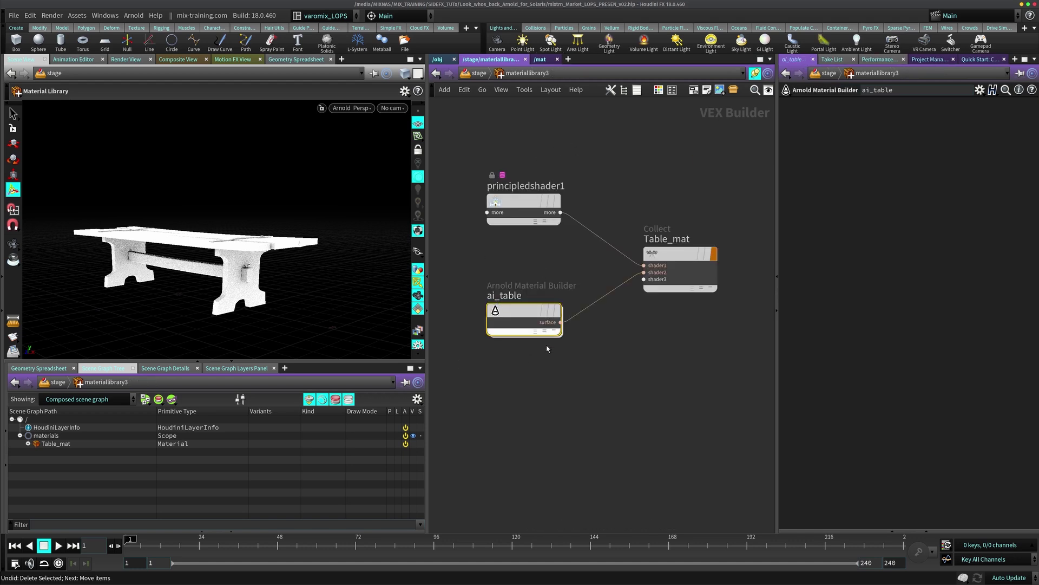
key("u")
left_click(550, 262)
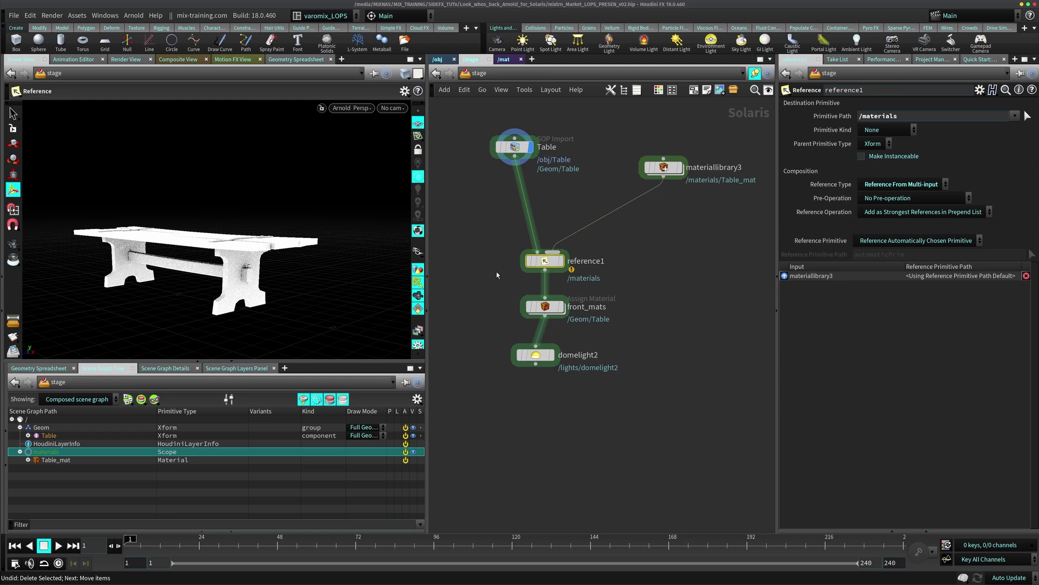
middle_click_drag(497, 275, 557, 275)
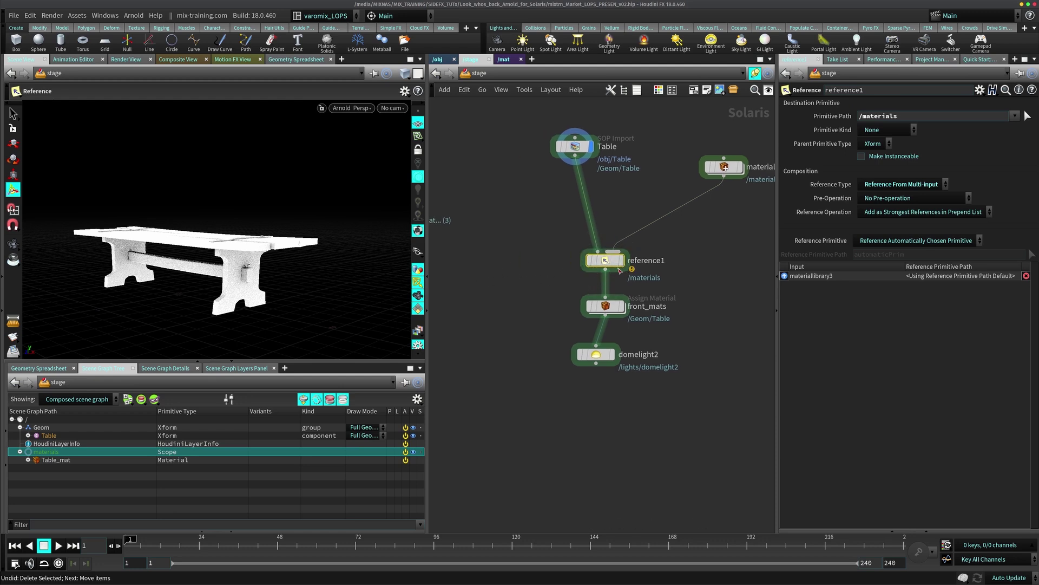
left_click_drag(577, 150, 546, 161)
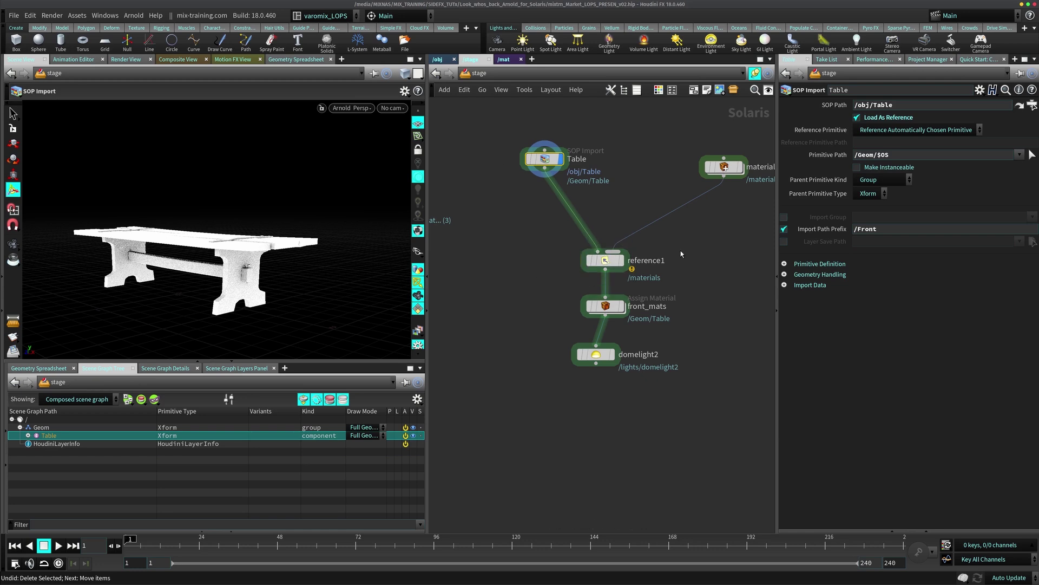
left_click_drag(734, 168, 735, 160)
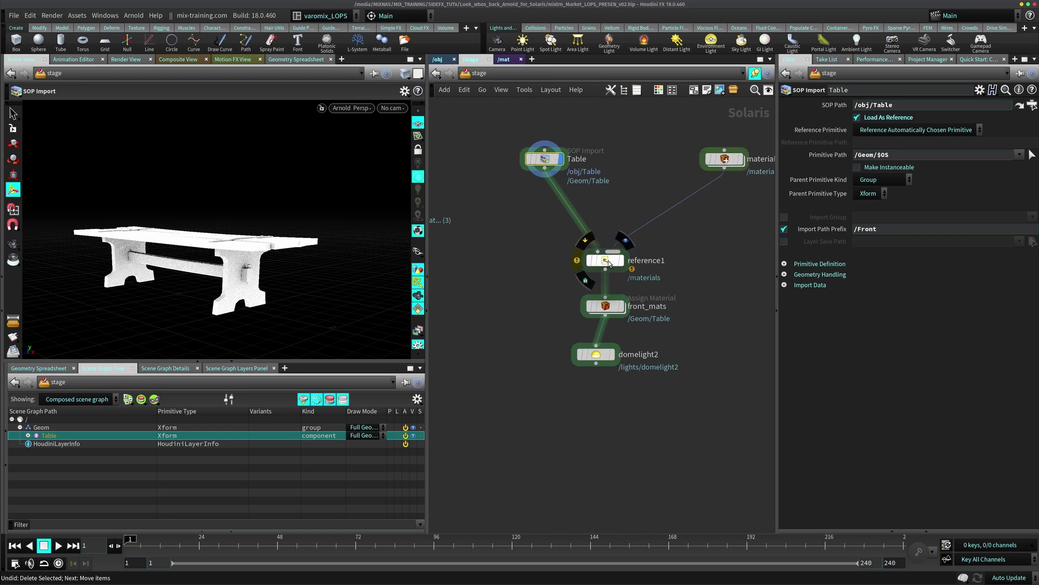
left_click(617, 254)
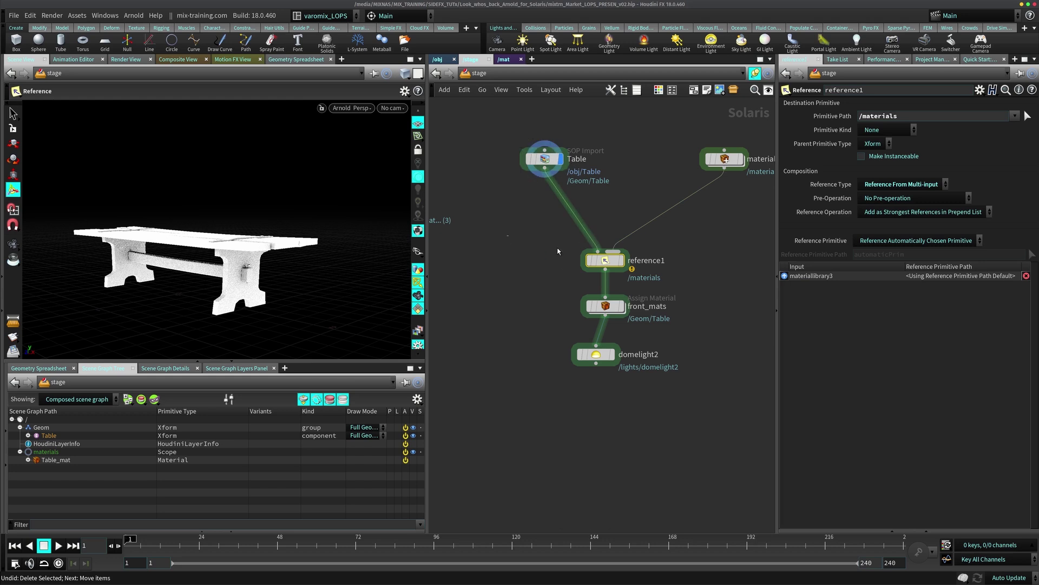
left_click_drag(507, 236, 663, 278)
middle_click_drag(612, 259, 555, 260)
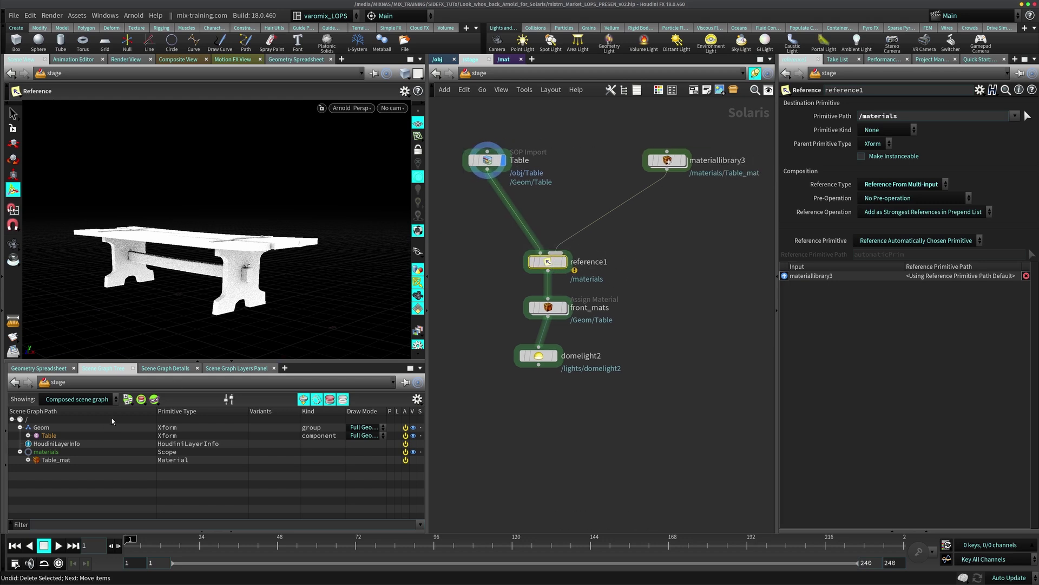
Try /$OS as the primitive path of reference1, undo it, and look through the available reference types
left_click(887, 115)
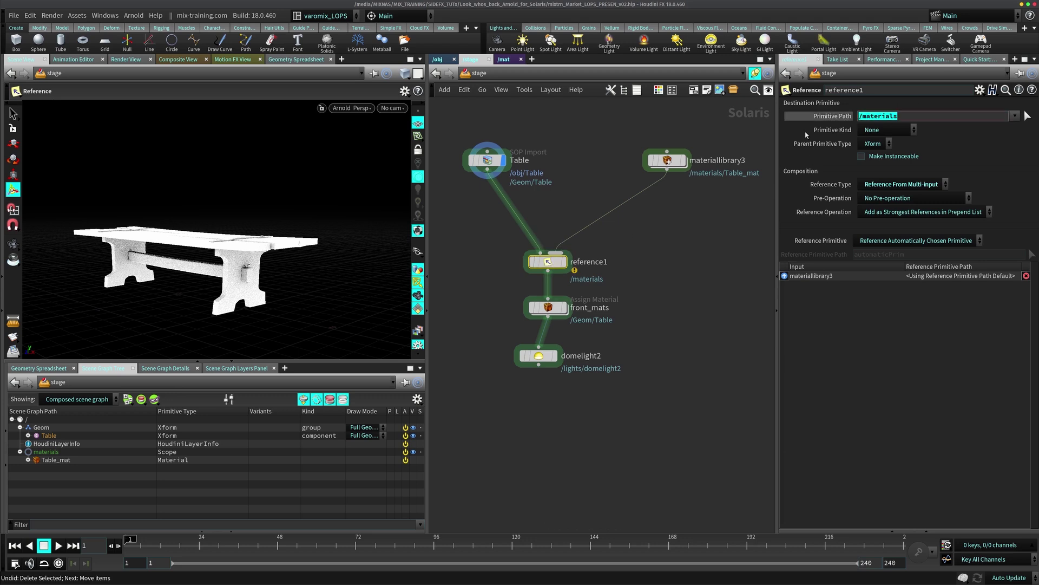
type("/$OS")
key("Return")
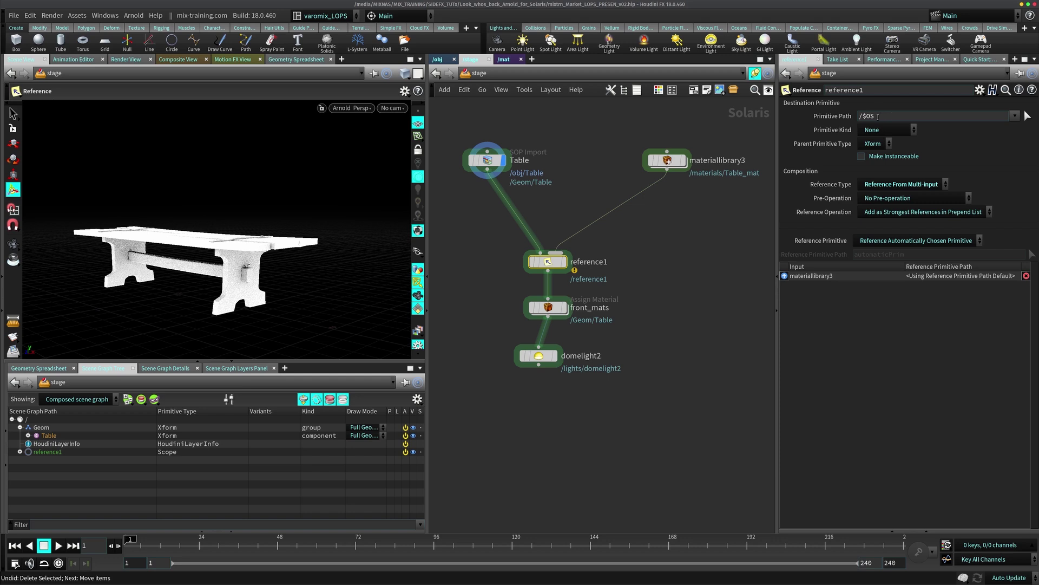
key("ctrl+z")
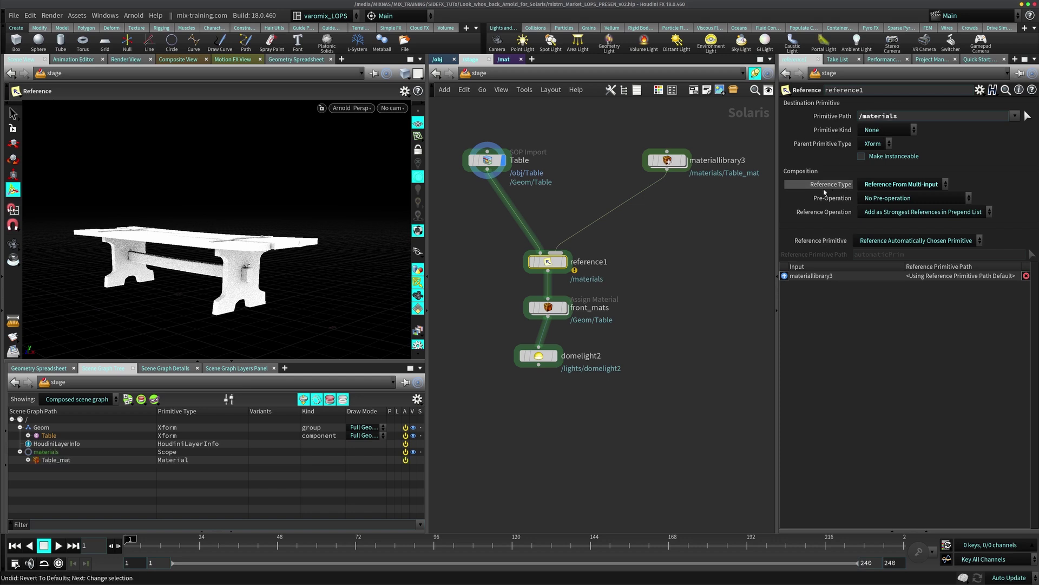
left_click(924, 185)
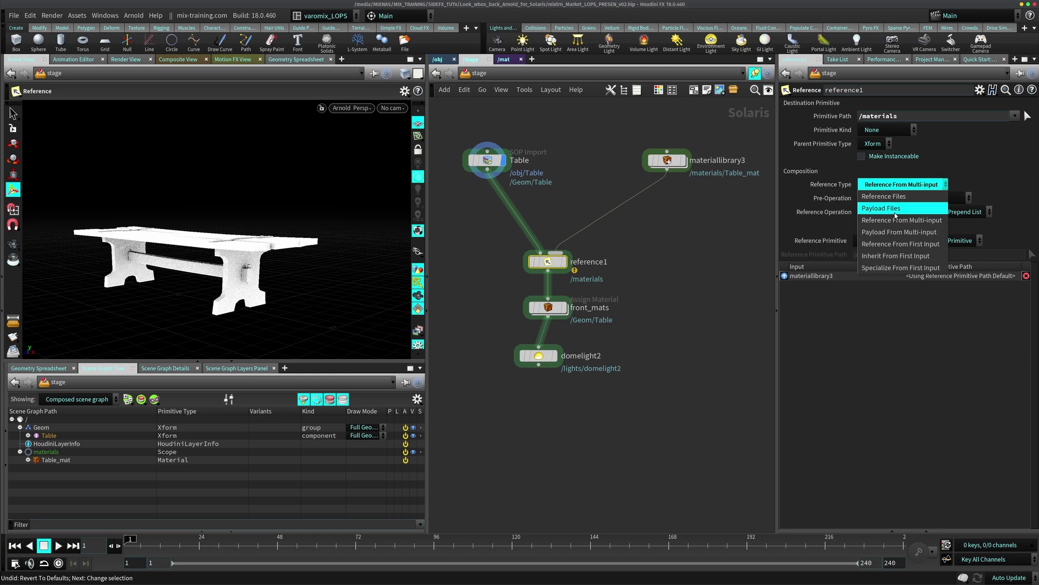
left_click(573, 313)
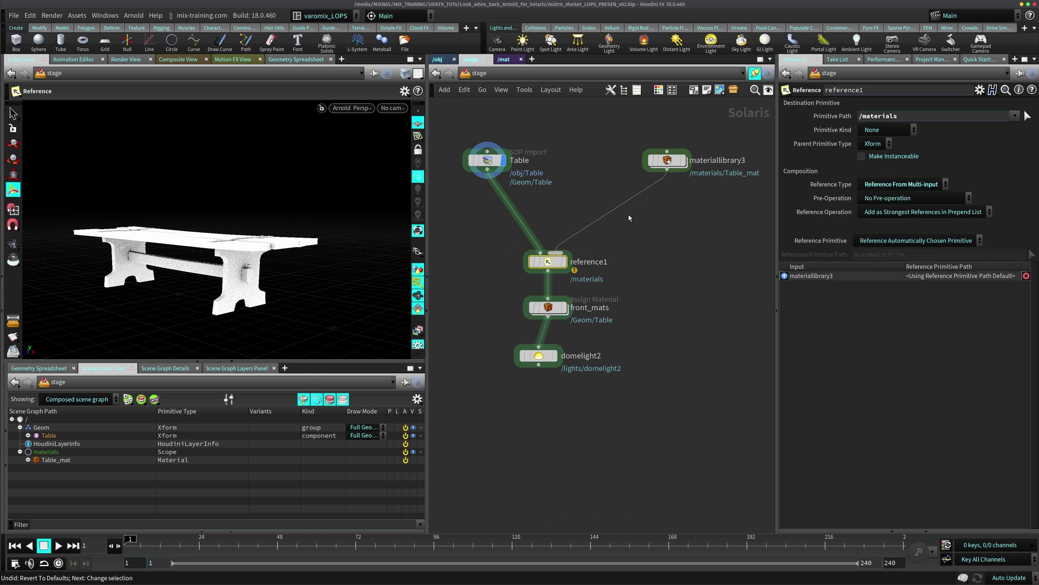
Display the reference1 result from above and move the Table import and materiallibrary3 closer to reference1
left_click_drag(666, 161, 640, 179)
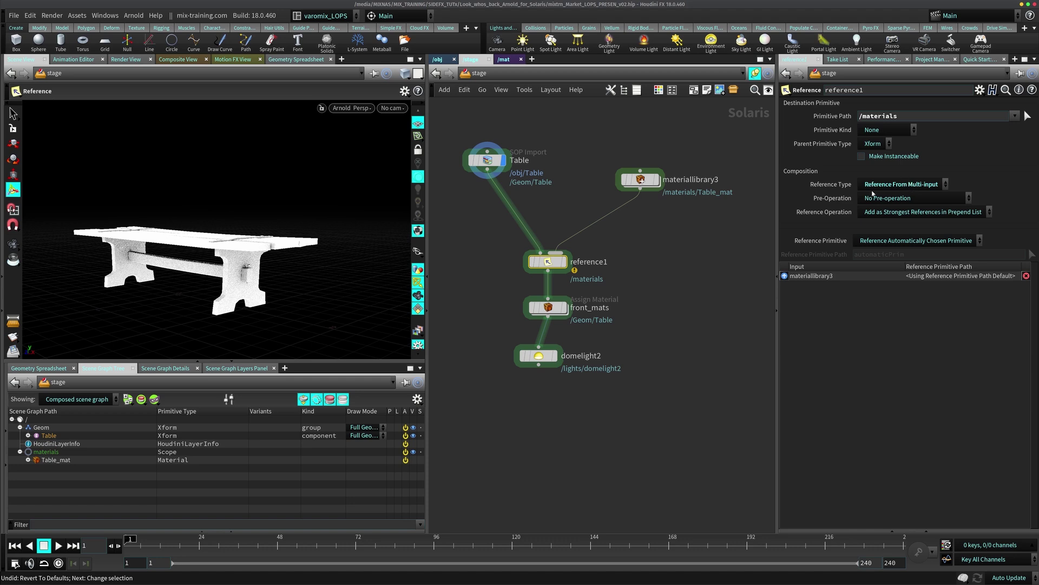
left_click(566, 265)
key("Escape")
left_click_drag(227, 248, 270, 266)
key("Return")
left_click_drag(641, 180, 627, 191)
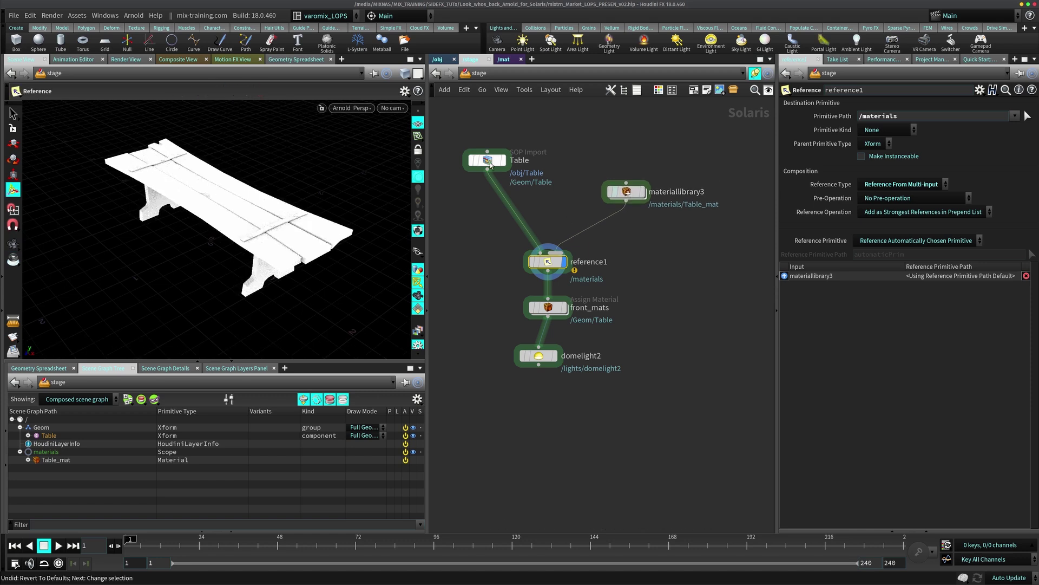
left_click_drag(490, 165, 498, 161)
Compare the scene graphs of materiallibrary3 and reference1, examining the Table, Table_mat and materials primitives
left_click(627, 191)
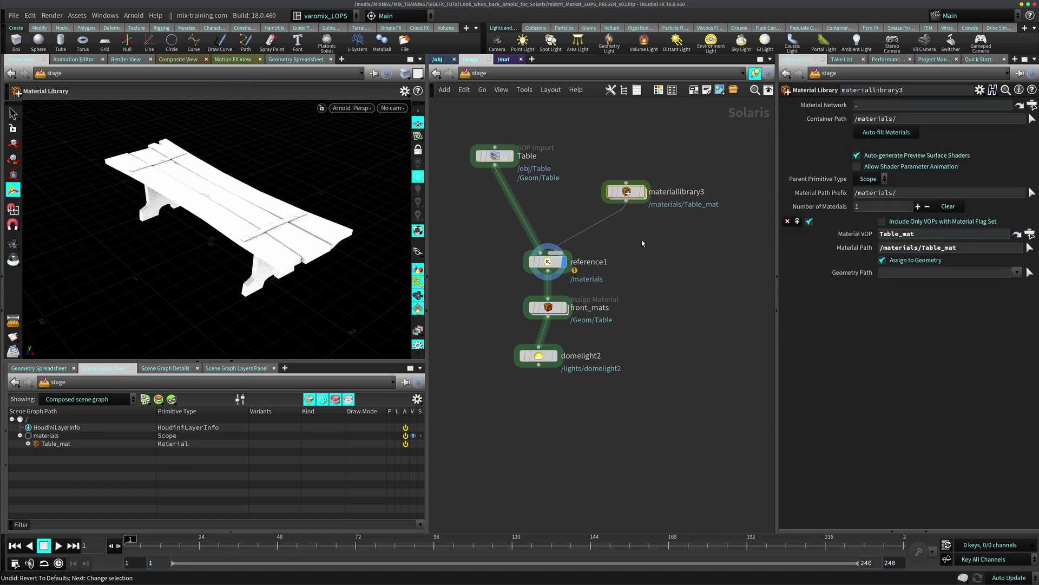
left_click(548, 262)
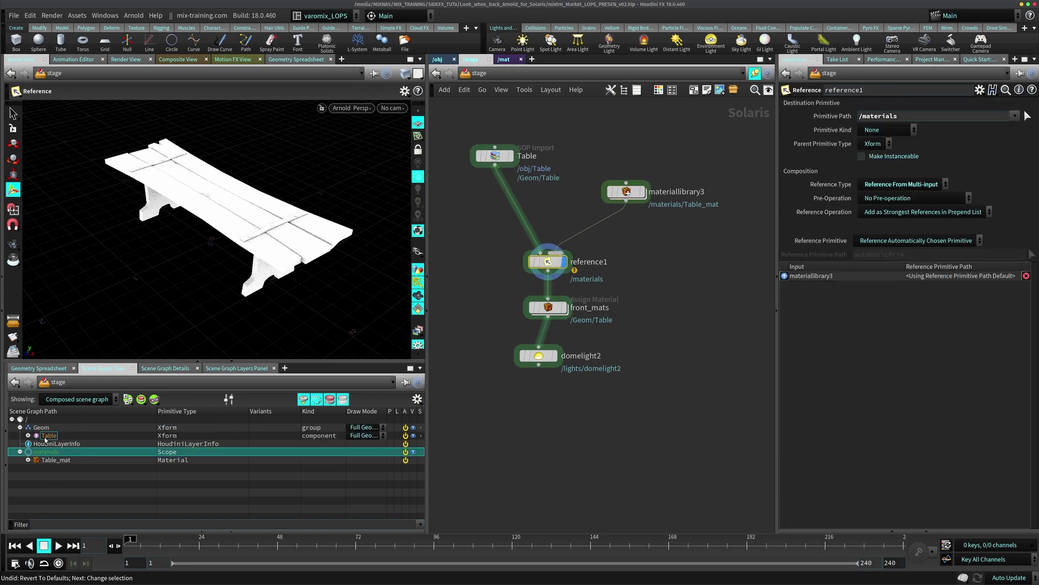
left_click(46, 435)
left_click(51, 459)
left_click(39, 452)
left_click(639, 192)
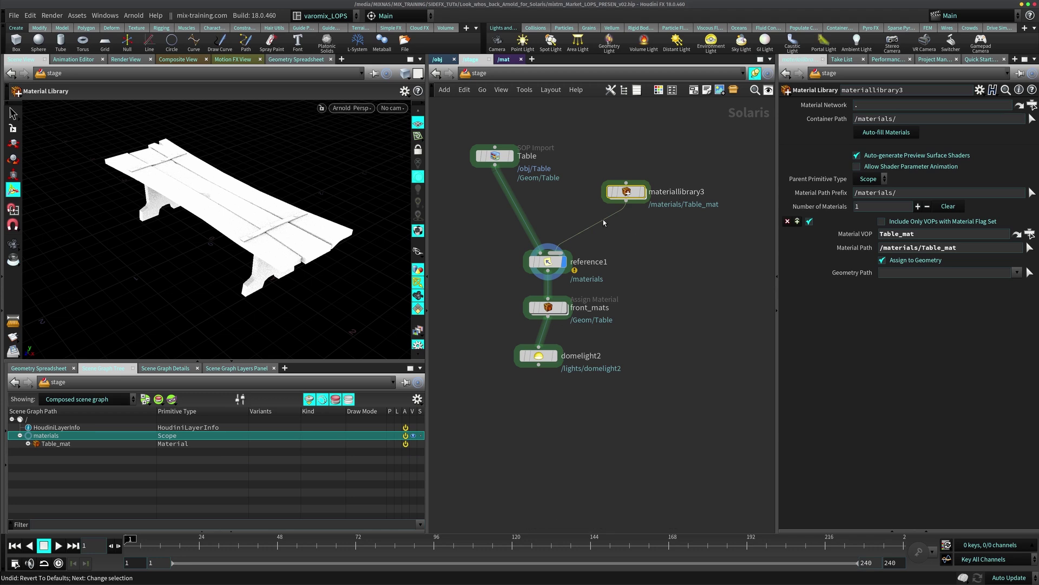
Straighten the lower Table chain by repositioning front_mats above domelight2 and moving reference1 nearer the Table import
middle_click_drag(619, 247, 650, 205)
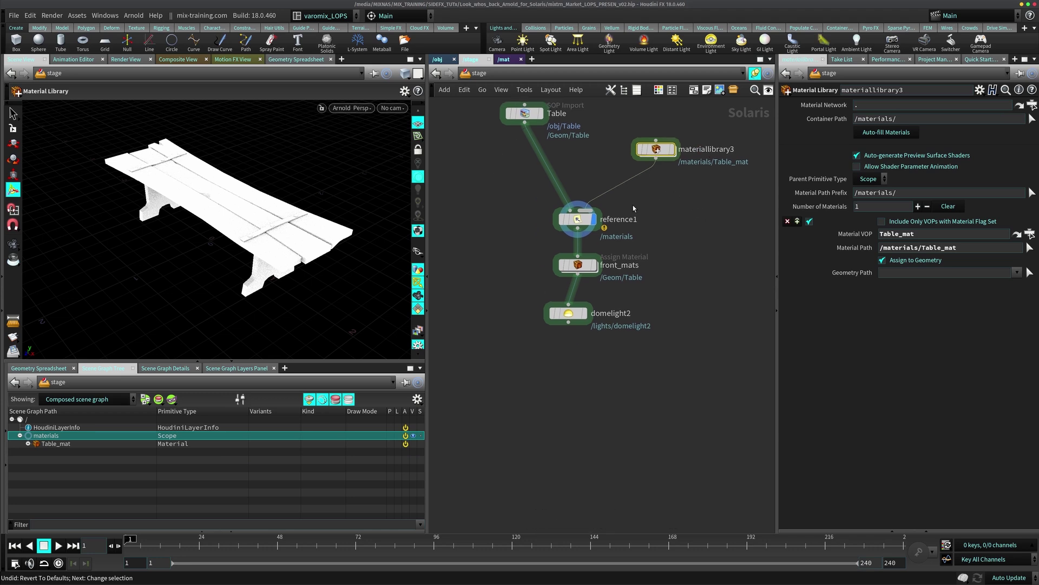
left_click_drag(578, 265, 569, 267)
middle_click_drag(620, 246, 618, 241)
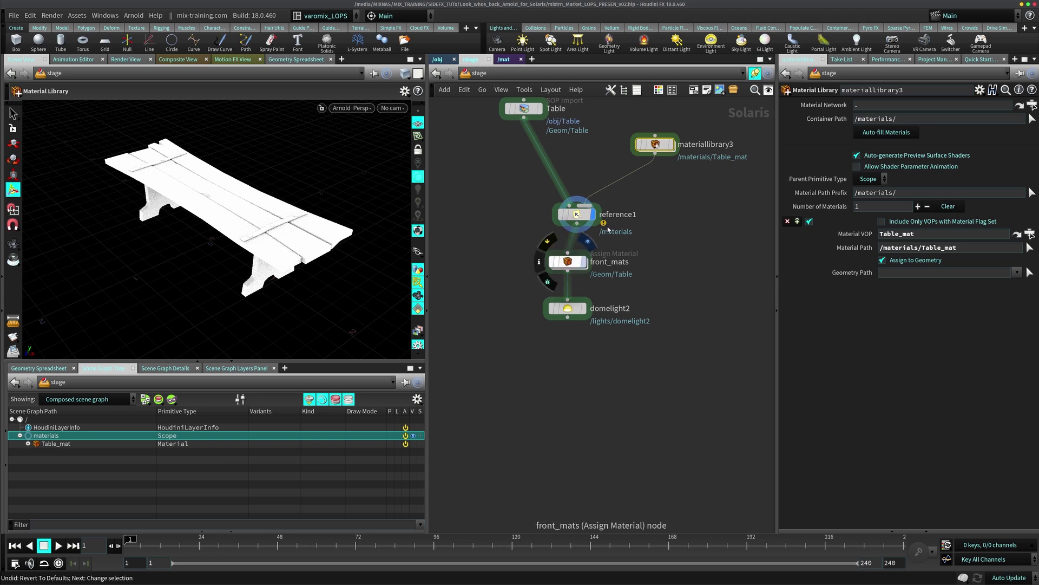
left_click_drag(574, 214, 559, 216)
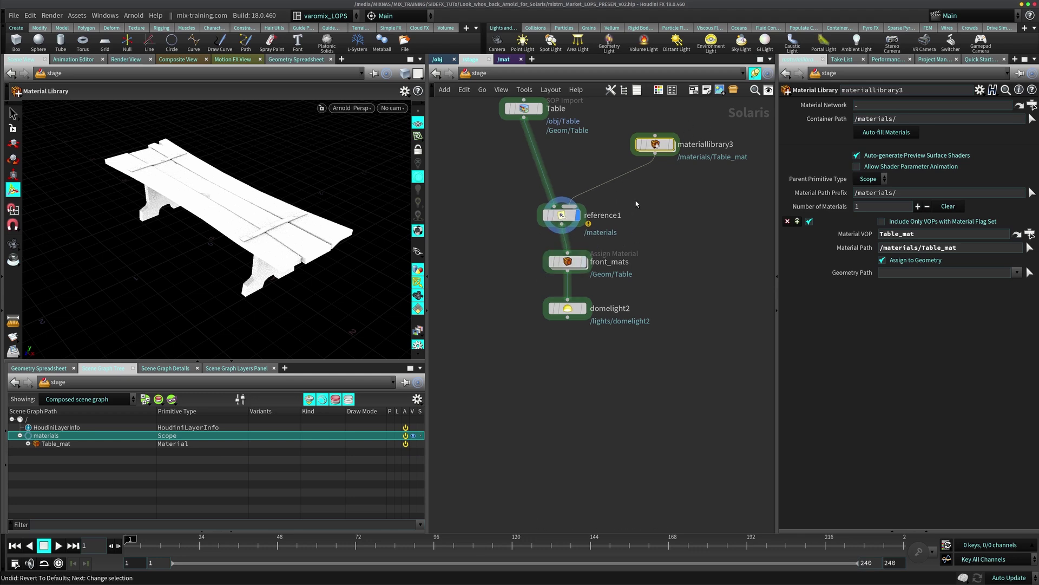
Align front_mats under reference1, display the chain through domelight2, and show the front_mats assignment settings
left_click_drag(551, 266, 545, 262)
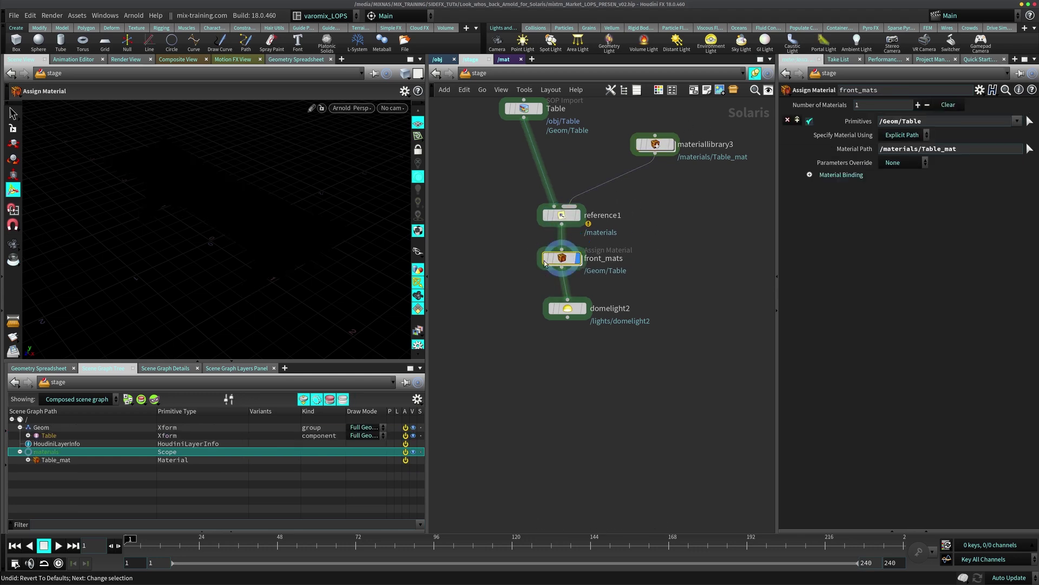
left_click(558, 307)
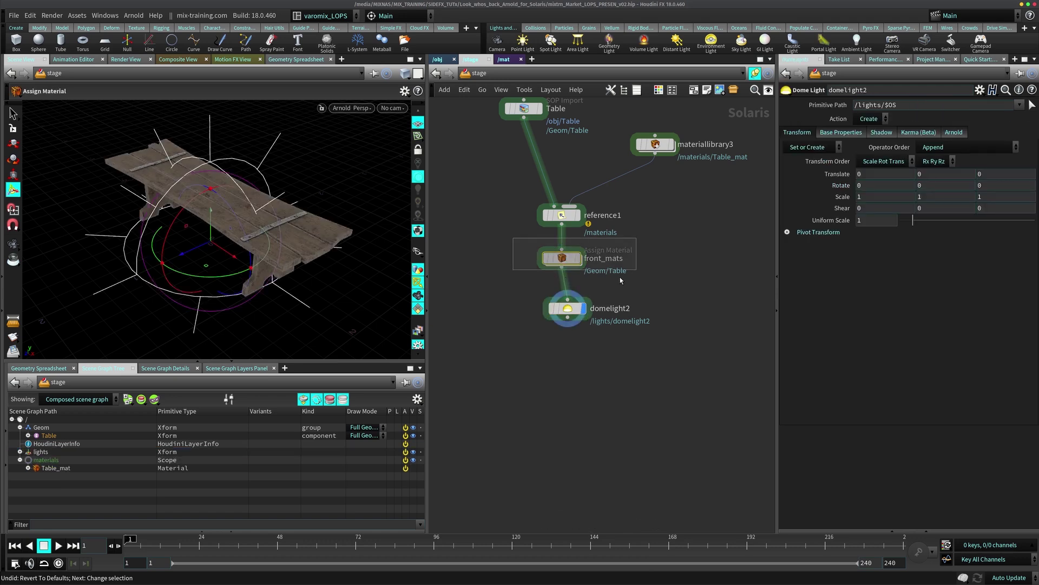
left_click_drag(621, 280, 622, 279)
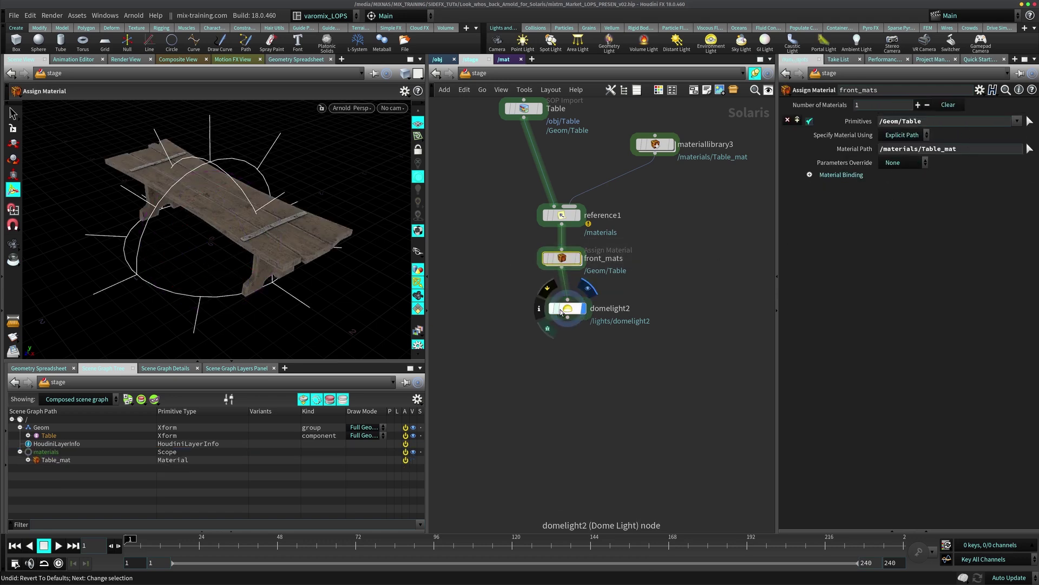
Move domelight2 well below and between the Tent and Table chains, and delete domelight1 from the Tent chain
middle_click_drag(458, 304, 560, 272)
scroll(560, 272, "down", 5)
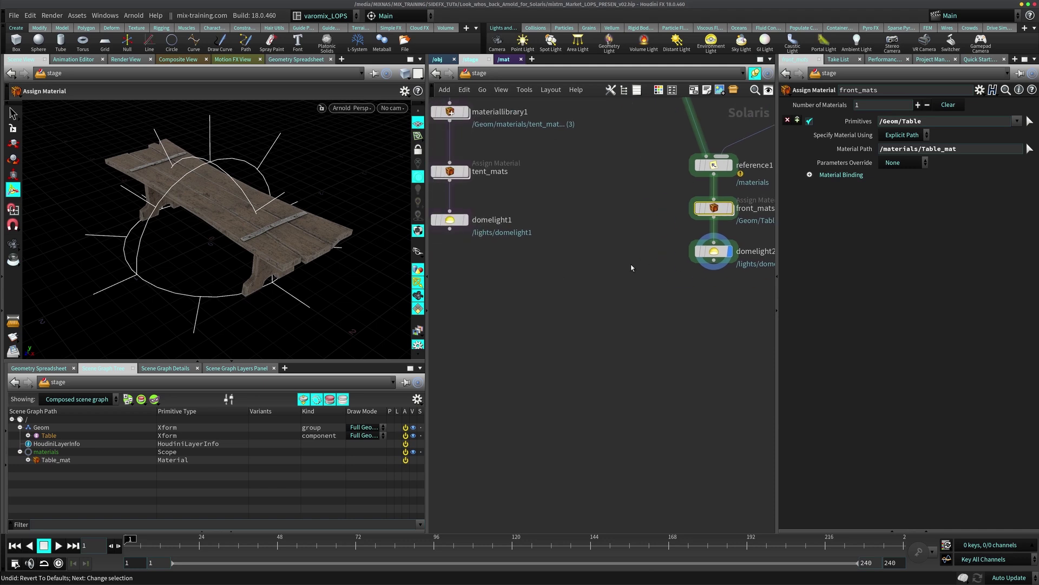
left_click_drag(580, 173, 514, 325)
left_click_drag(610, 160, 746, 296)
middle_click_drag(608, 307, 562, 264)
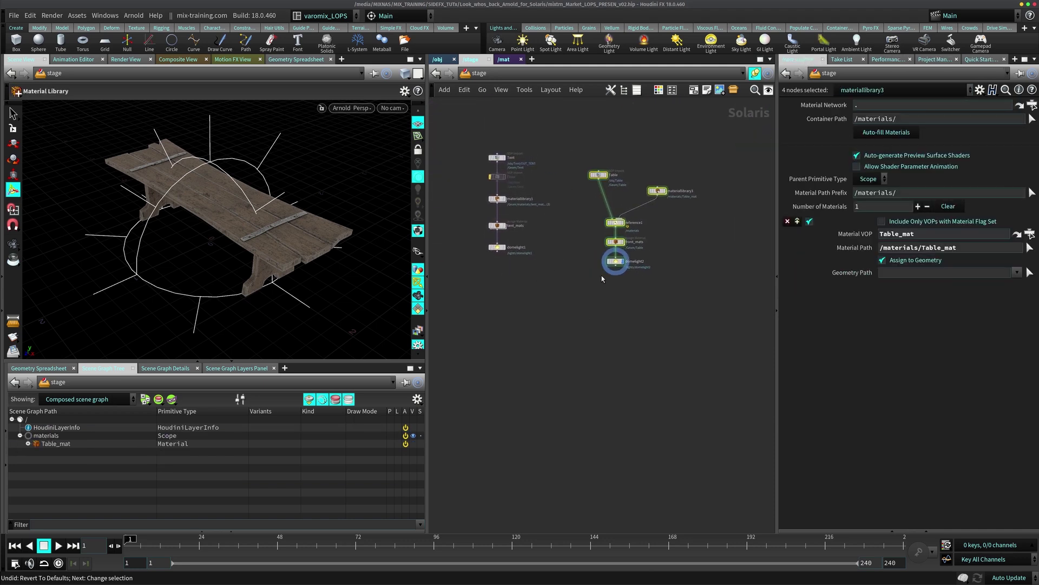
left_click_drag(615, 261, 564, 348)
left_click_drag(486, 237, 526, 285)
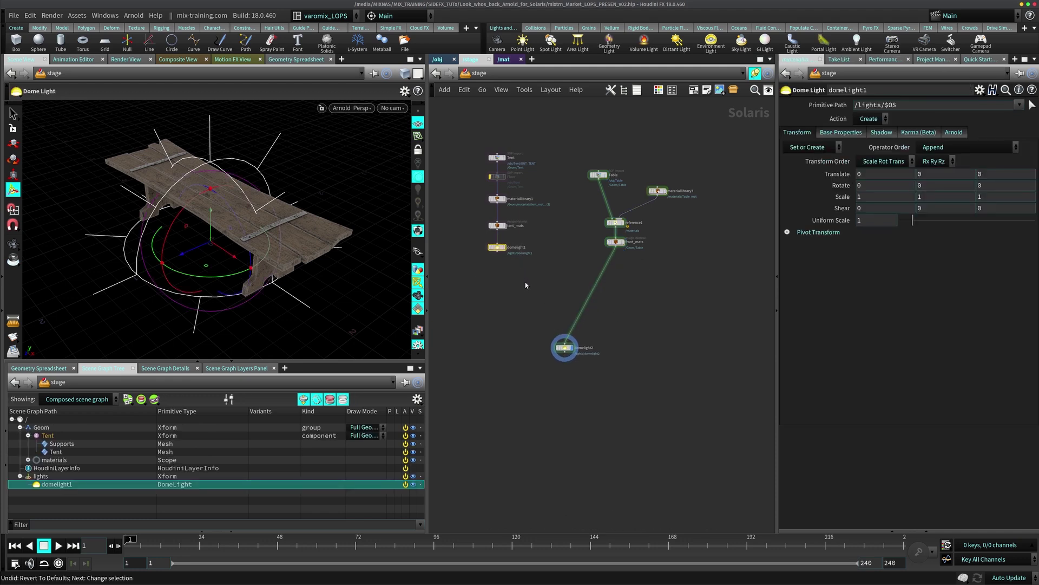
key("Delete")
scroll(555, 232, "up", 3)
key("Tab")
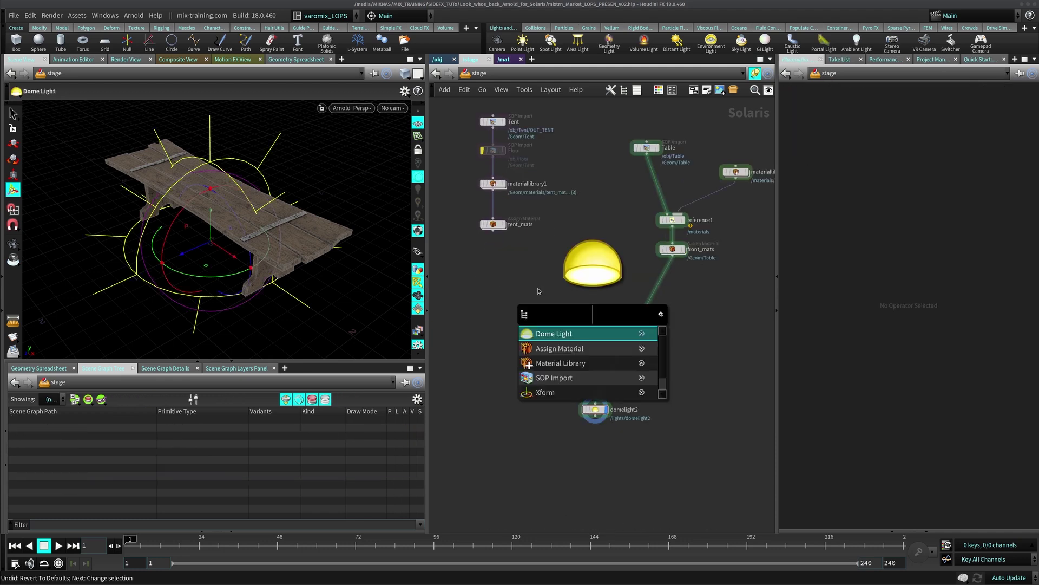
type("mer")
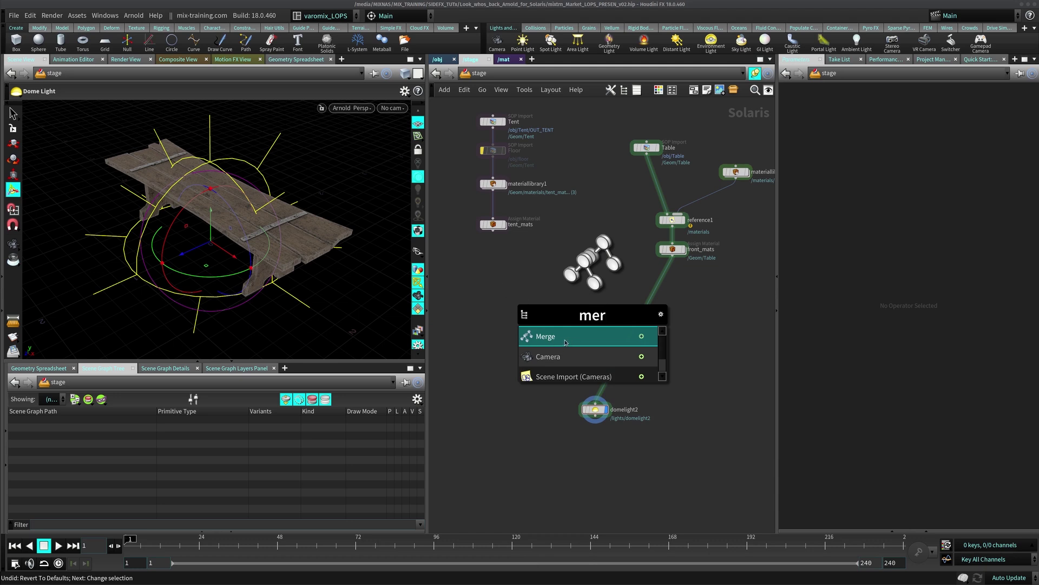
key("Escape")
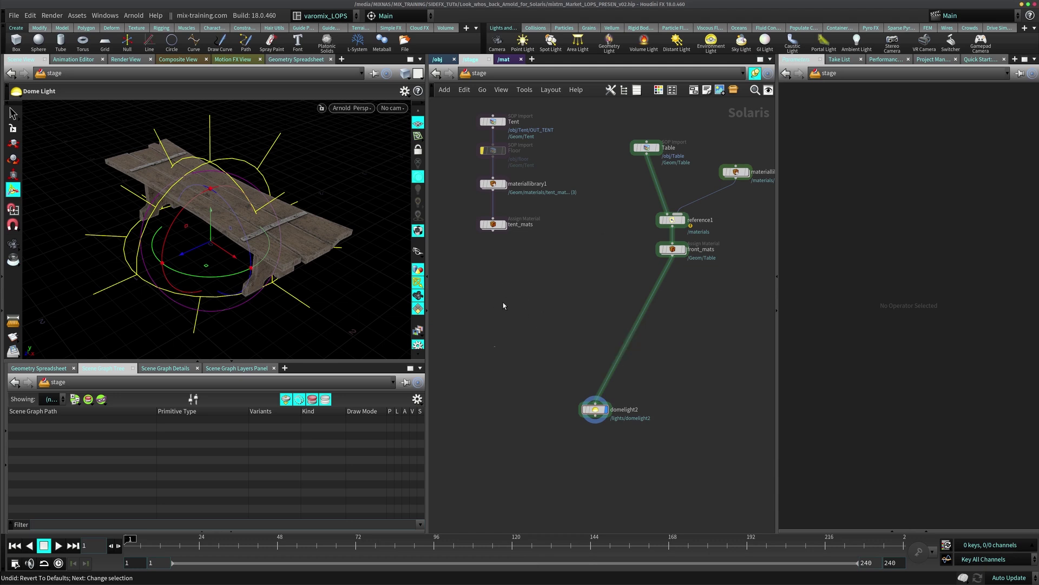
Add a Sublayer node below tent_mats and connect tent_mats as its first input
key("Tab")
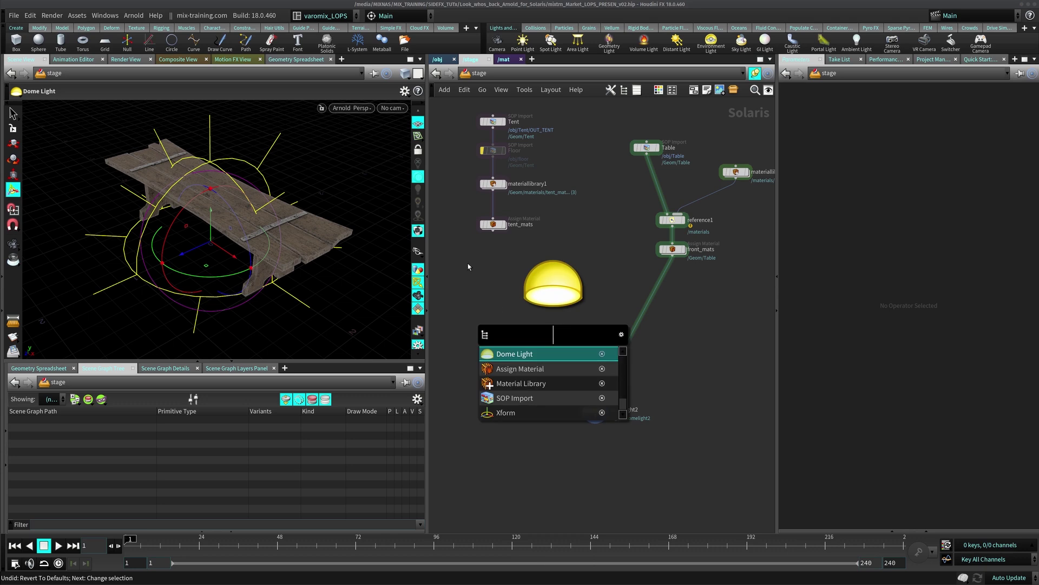
type("sub")
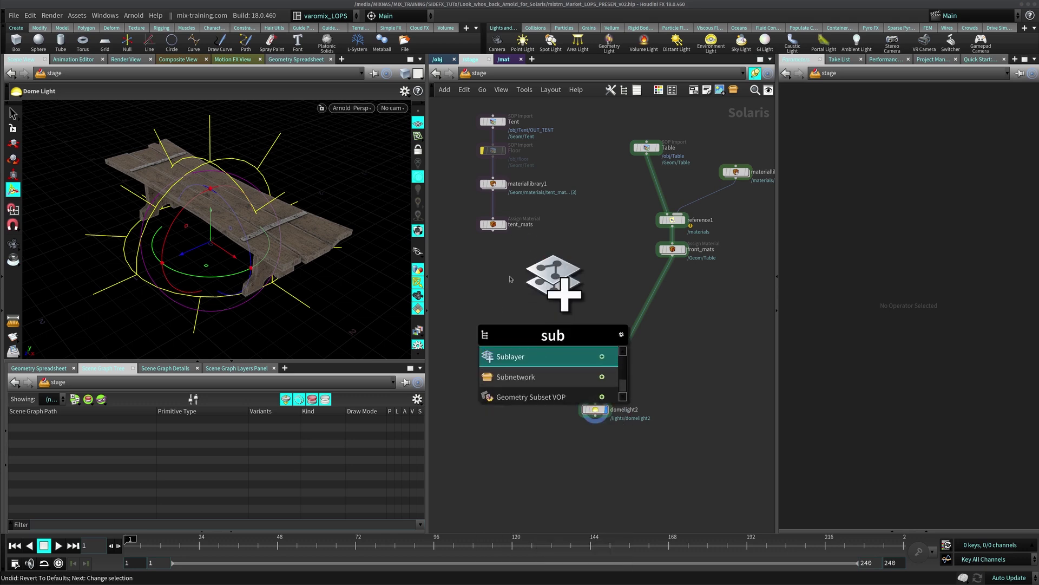
left_click(529, 357)
left_click(525, 305)
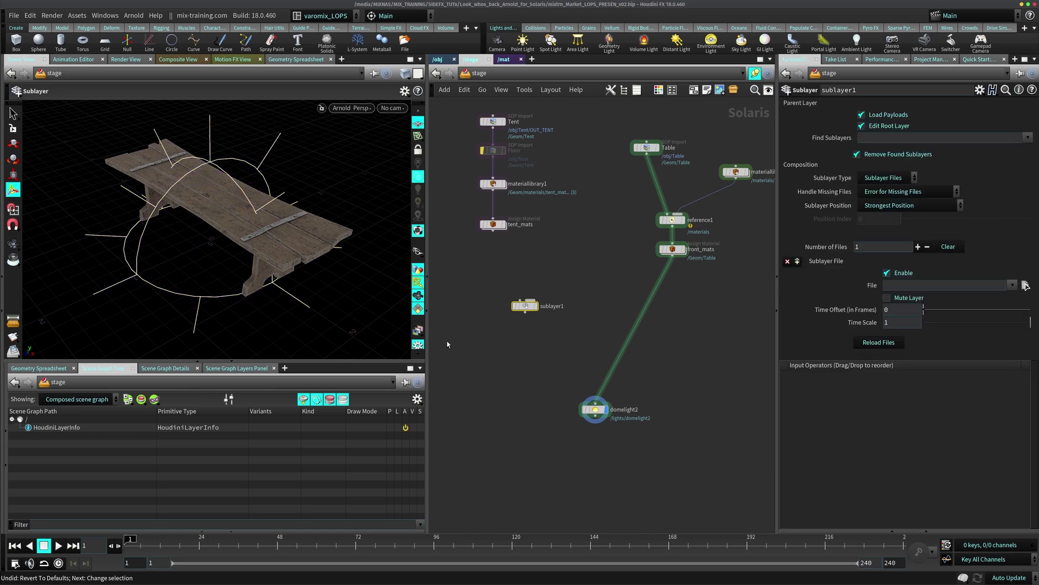
left_click_drag(513, 308, 487, 294)
left_click(494, 231)
left_click(496, 291)
left_click_drag(499, 292, 501, 317)
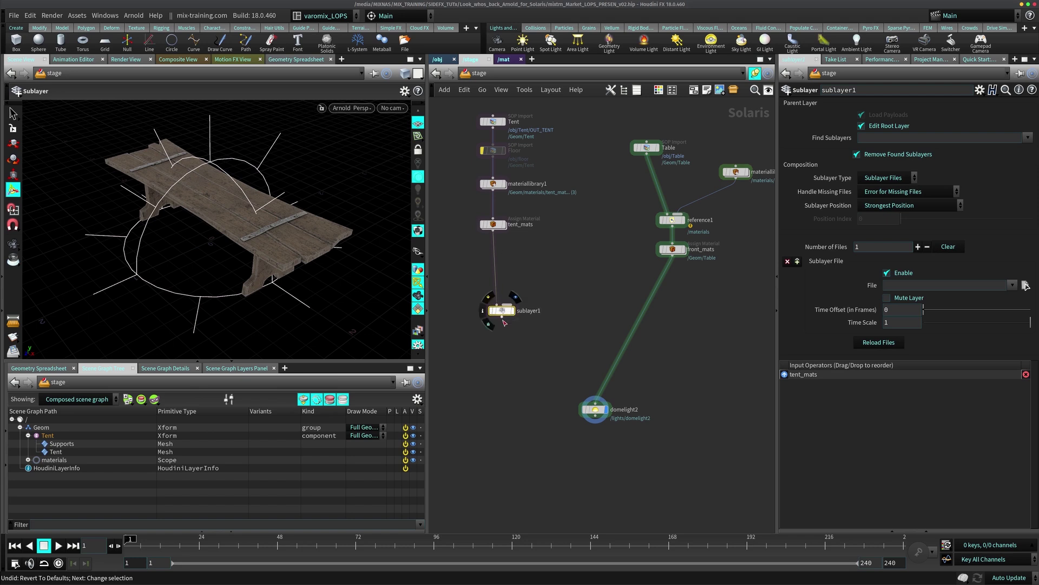
Connect front_mats as the second input of sublayer1 and attach domelight2 directly below it as the displayed node
left_click(508, 303)
left_click(507, 306)
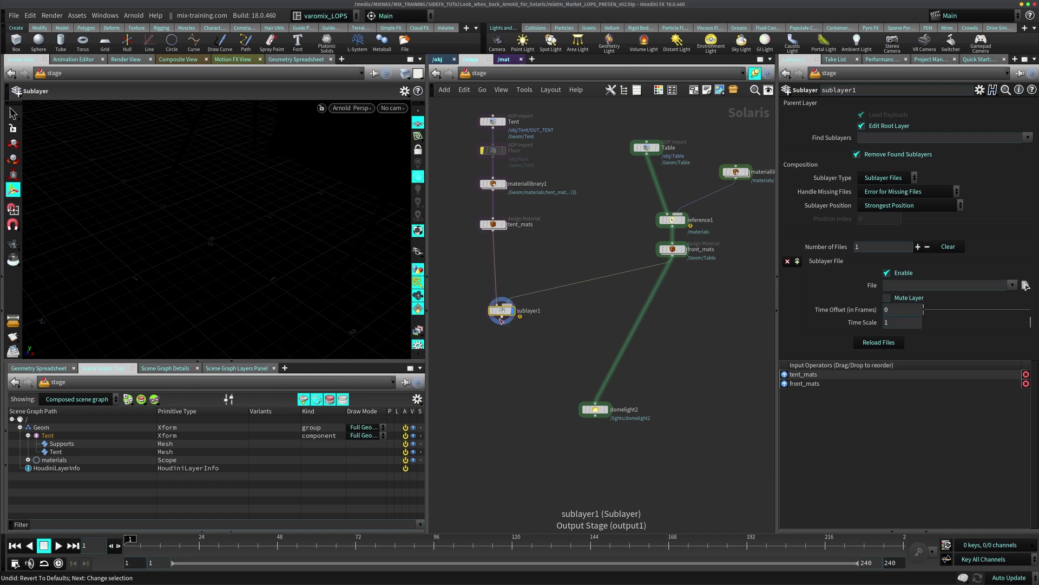
left_click_drag(596, 411, 503, 347)
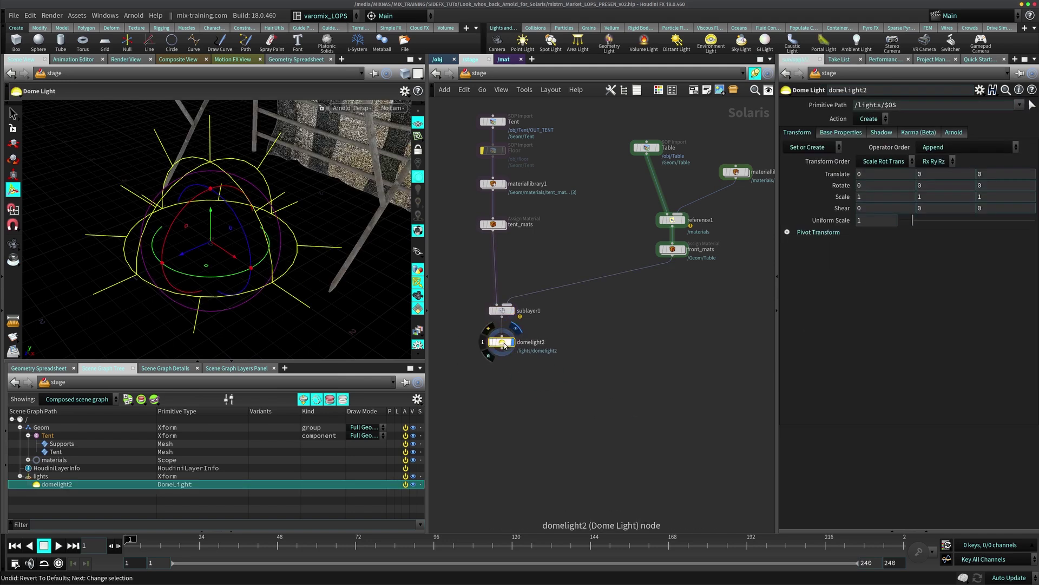
Set the Sublayer Type of sublayer1 to Sublayer Inputs
left_click(503, 309)
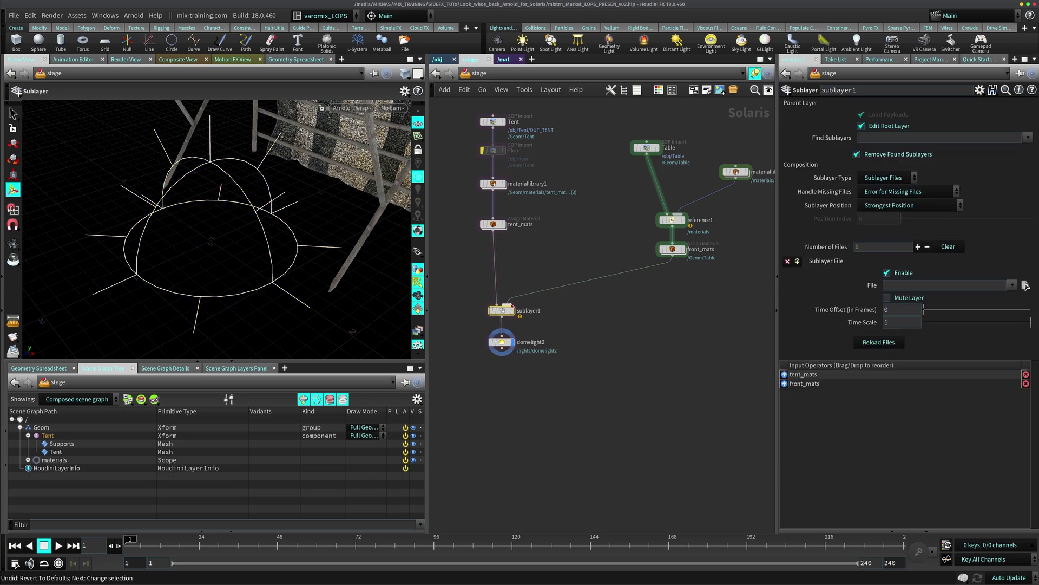
left_click(888, 178)
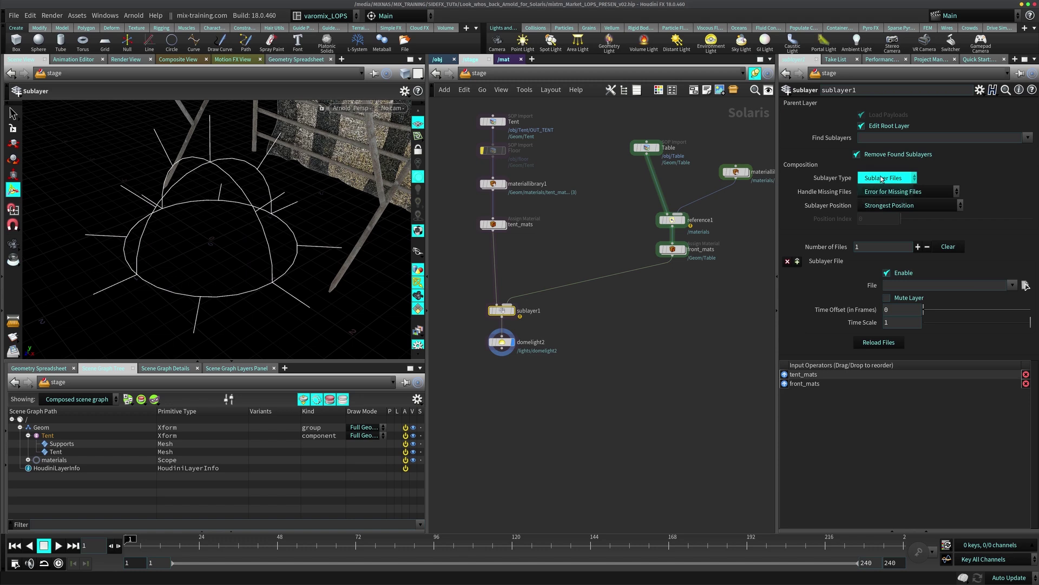
left_click(896, 202)
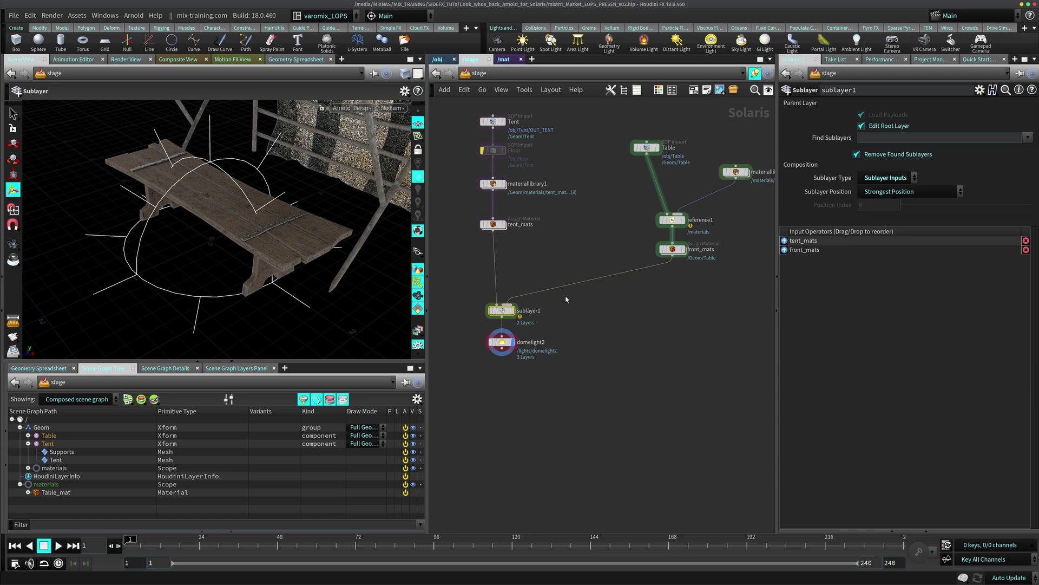
Select domelight2 and examine the combined tent and table, including how Table and Tent sit under Geom in the scene graph
left_click(506, 346)
left_click_drag(228, 233, 246, 292)
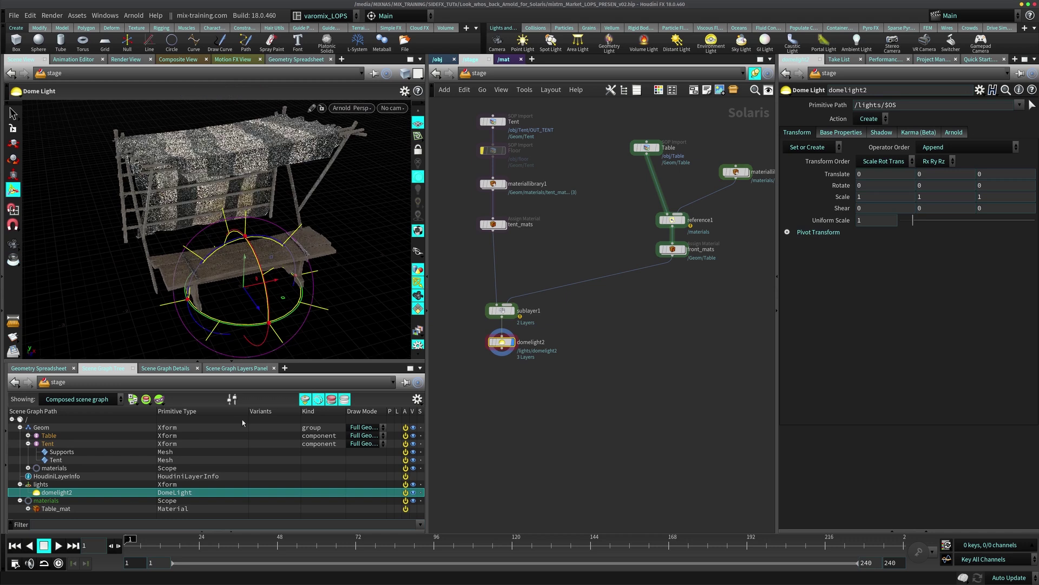
key("Return")
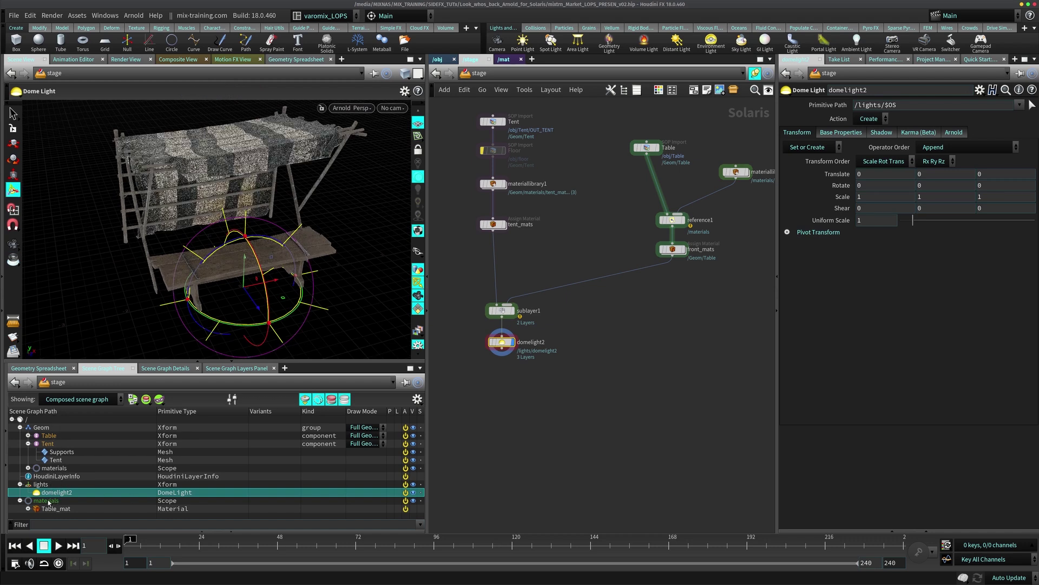
left_click(49, 436)
left_click(53, 443)
left_click(41, 427)
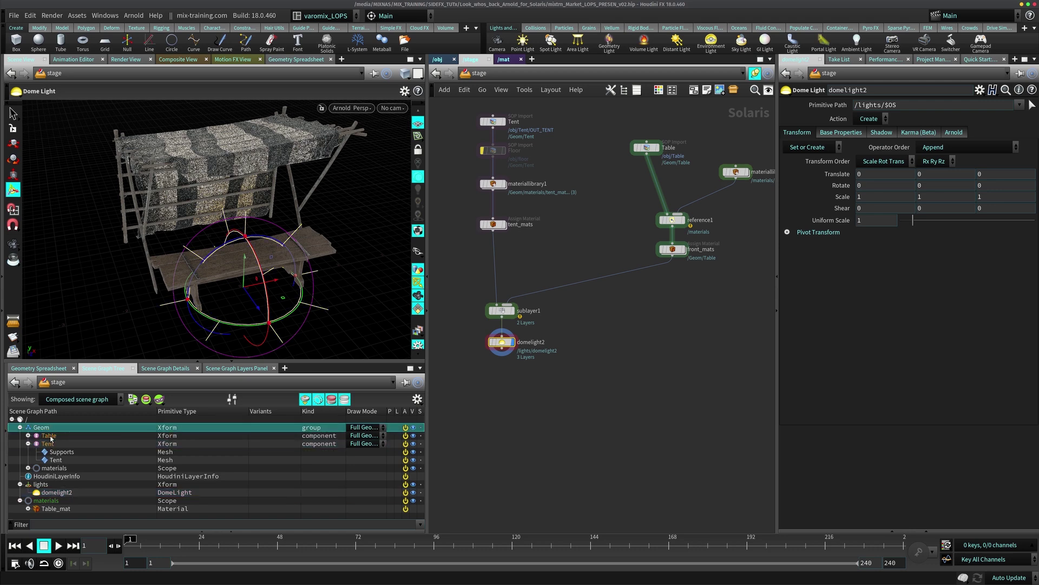
left_click(49, 435)
left_click(48, 443)
left_click(41, 427)
Try shortening the Table import's primitive path to /$OS and check the table's place in the scene graph from domelight2
left_click(620, 187)
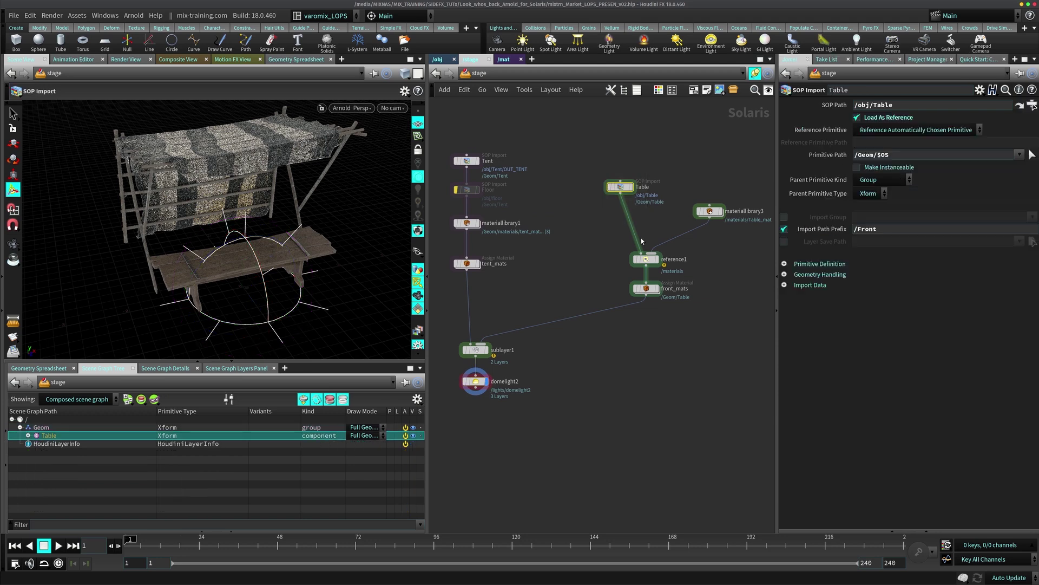
left_click_drag(869, 155, 854, 155)
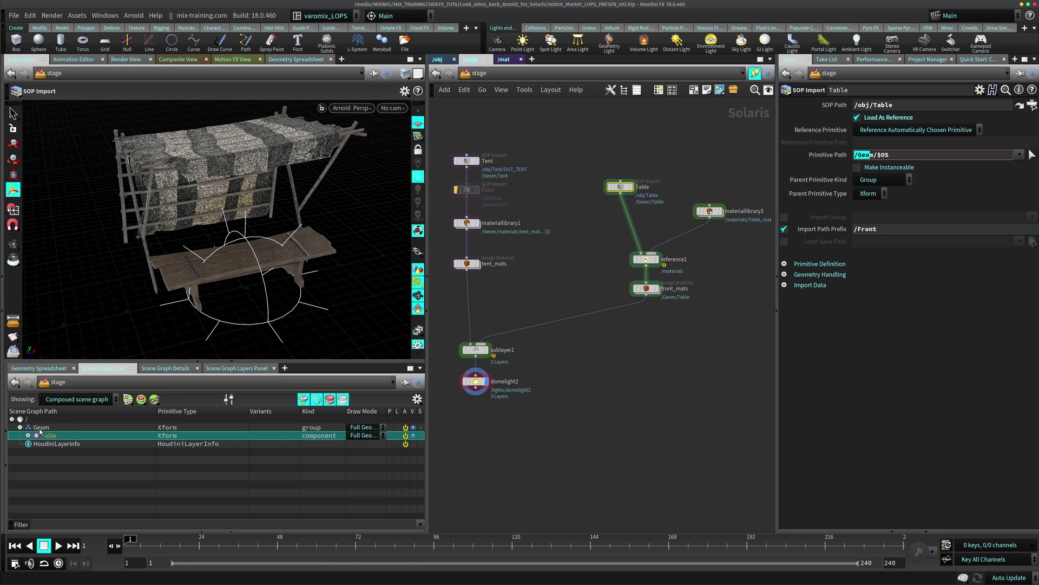
middle_click_drag(579, 349, 613, 297)
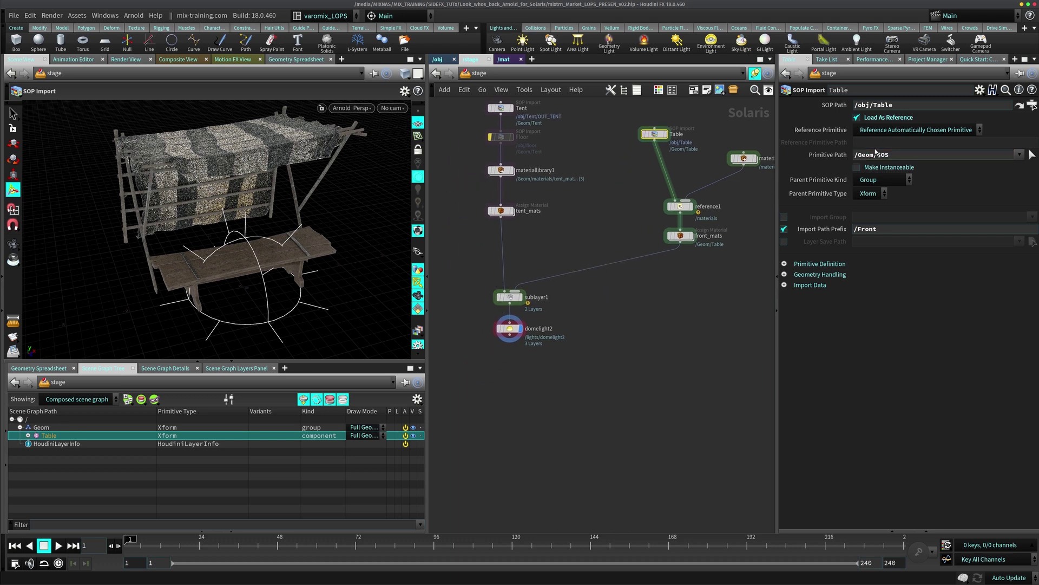
key("BackSpace")
key("Return")
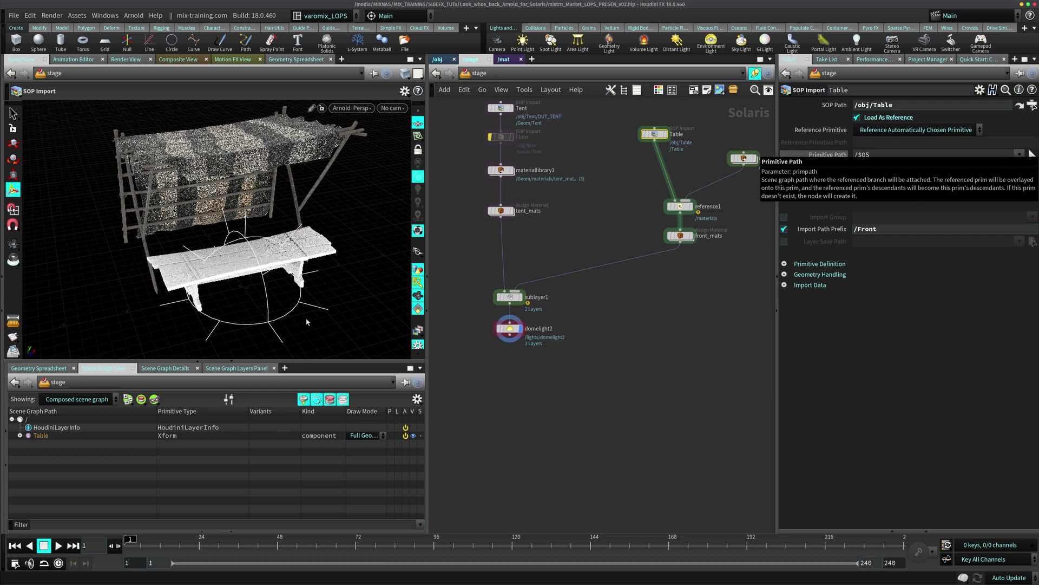
left_click(509, 297)
left_click(509, 328)
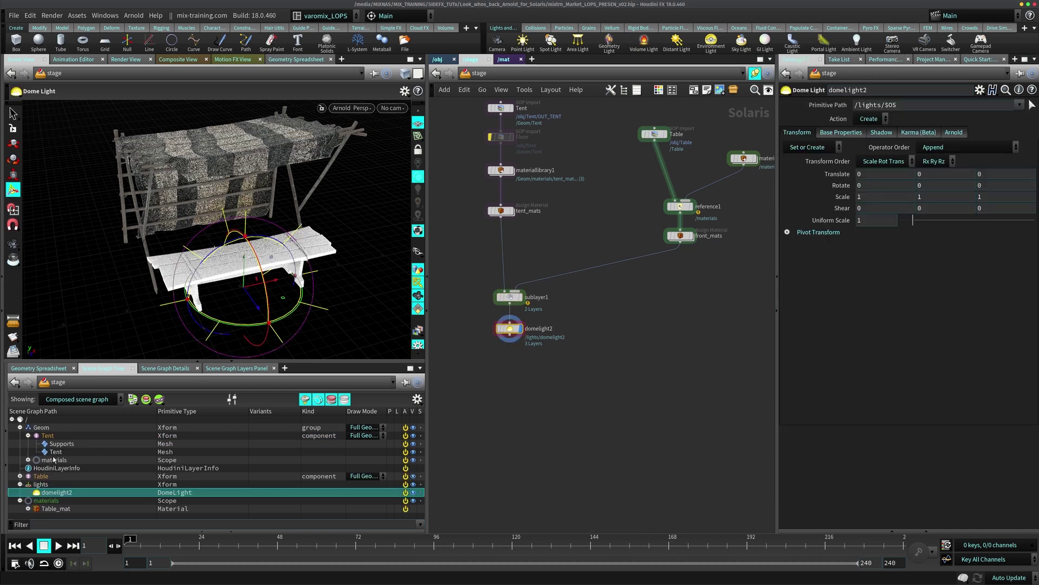
left_click(20, 476)
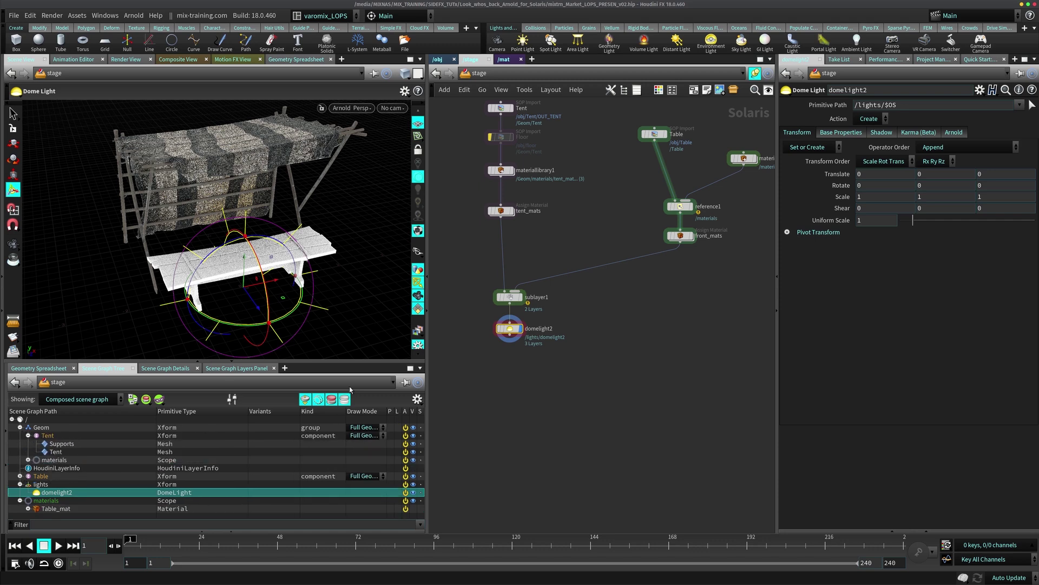
Restore the Table import's primitive path to /Geom/$OS
left_click(654, 133)
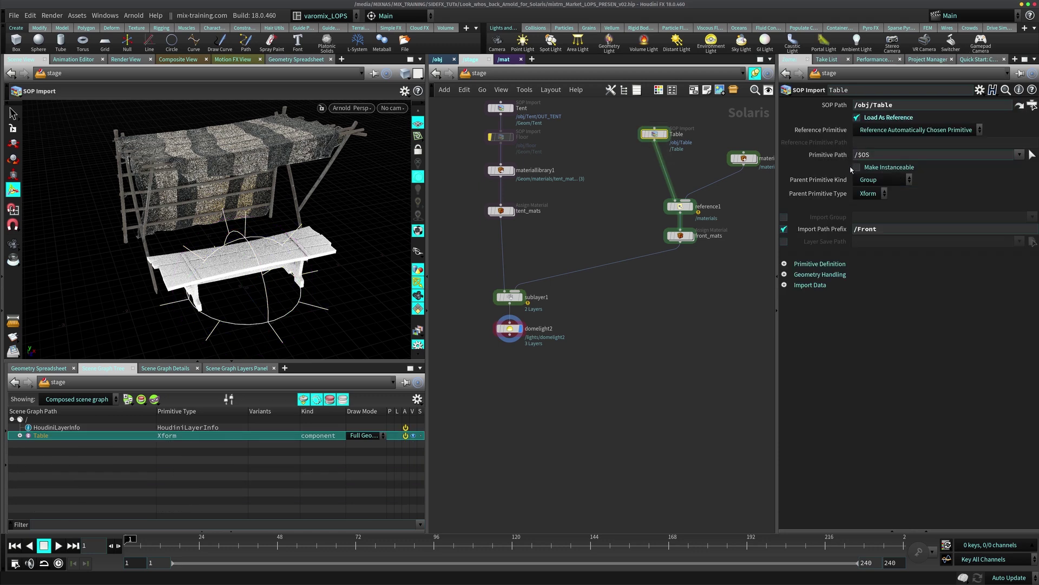
left_click(884, 155)
type("Geom/")
key("Return")
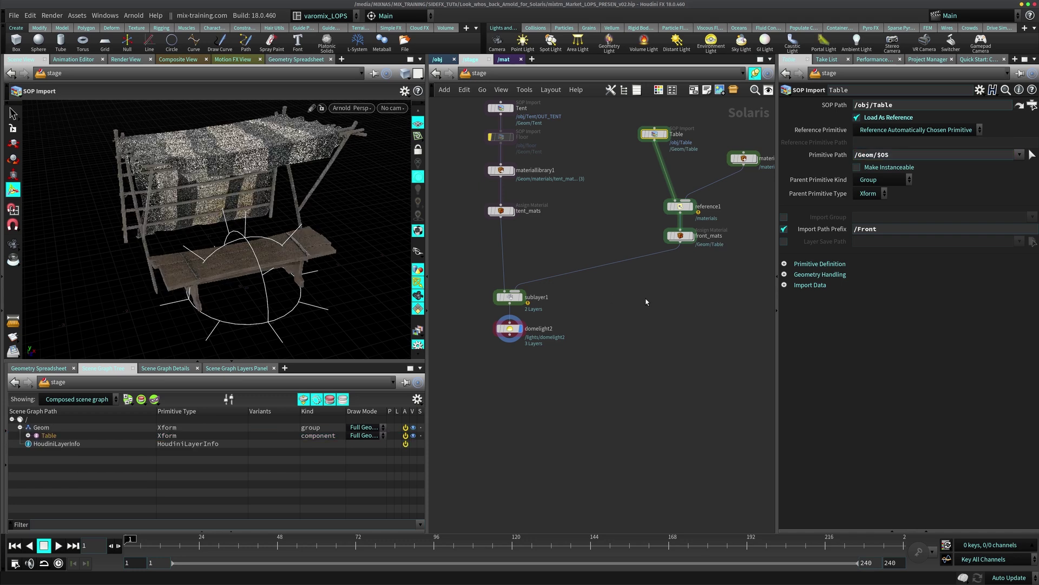
Inspect domelight2's composed scene graph, comparing the Geom group and its materials scope with the separate root-level materials scope
left_click_drag(511, 294, 512, 291)
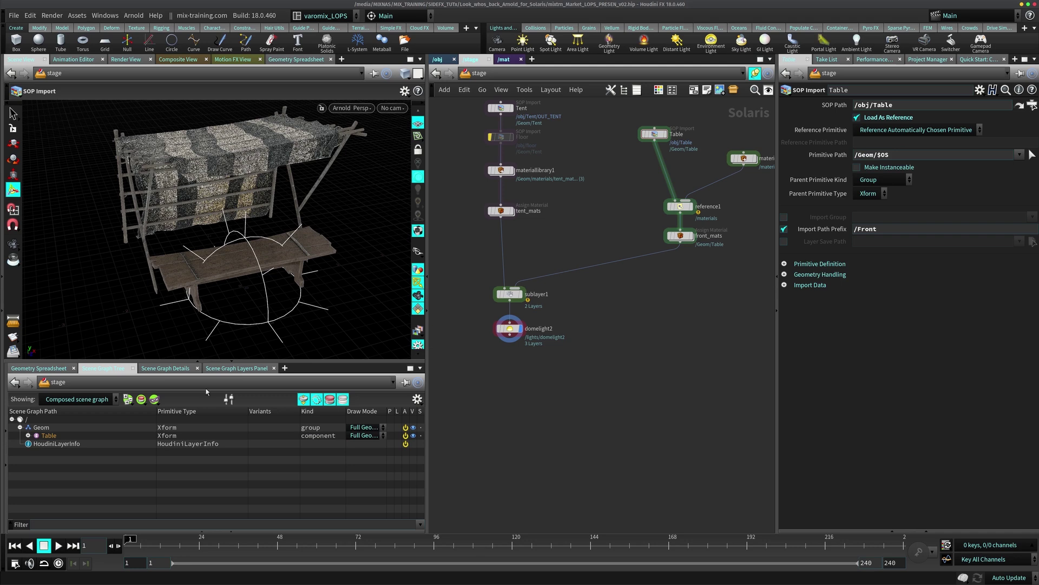
left_click(510, 329)
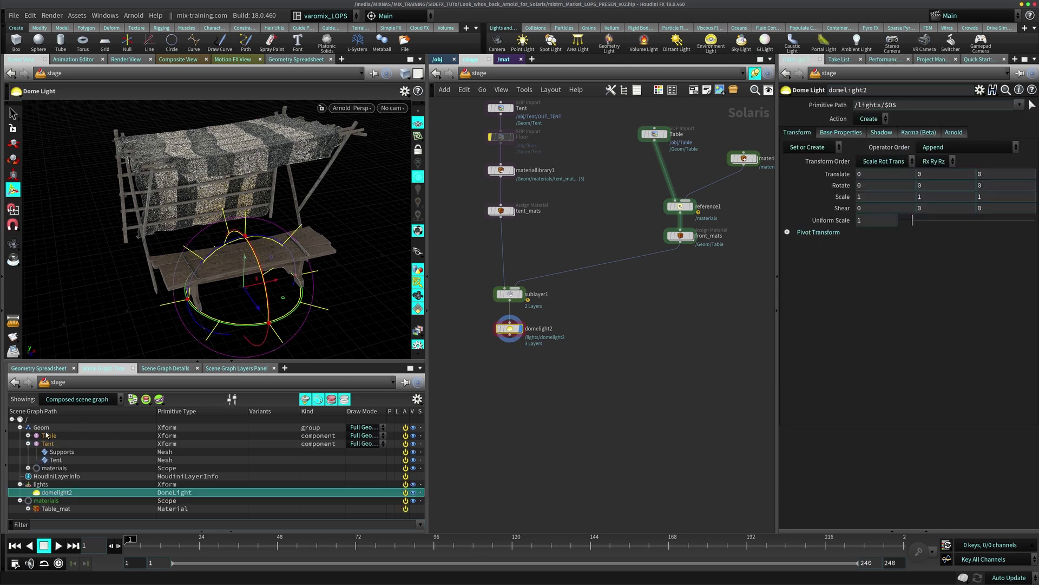
left_click(28, 443)
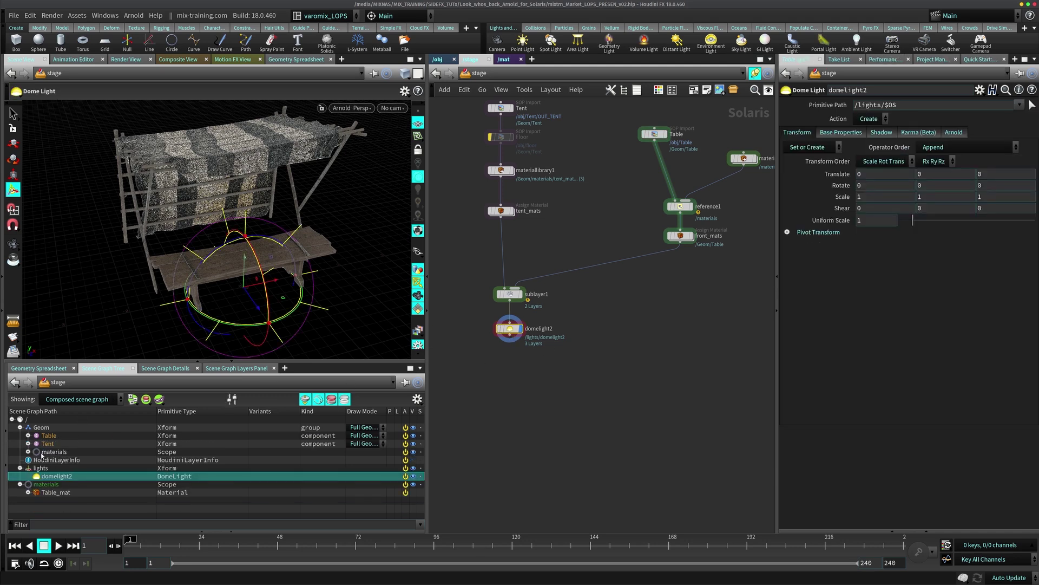
left_click(28, 452)
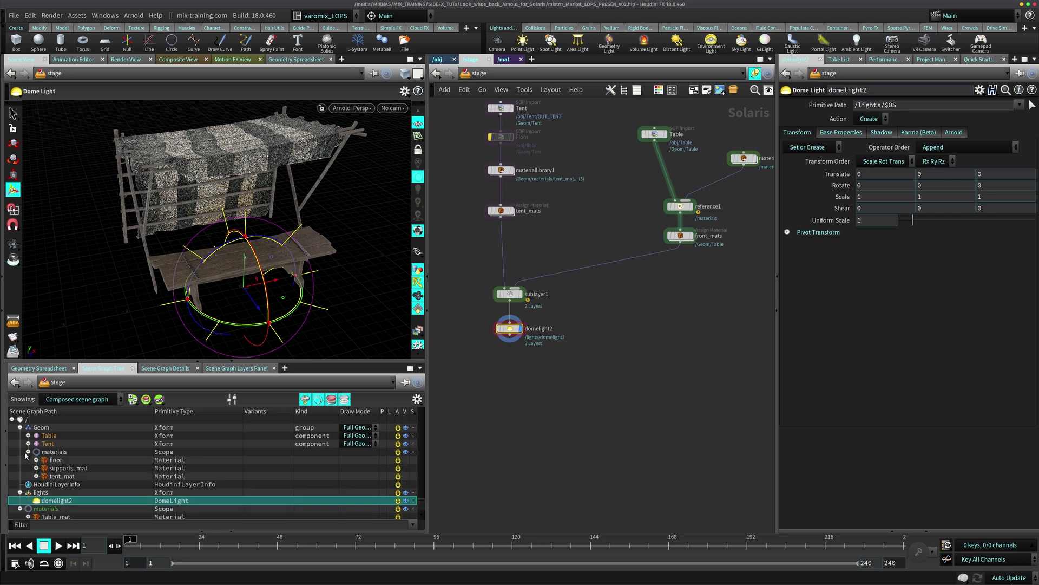
left_click(28, 452)
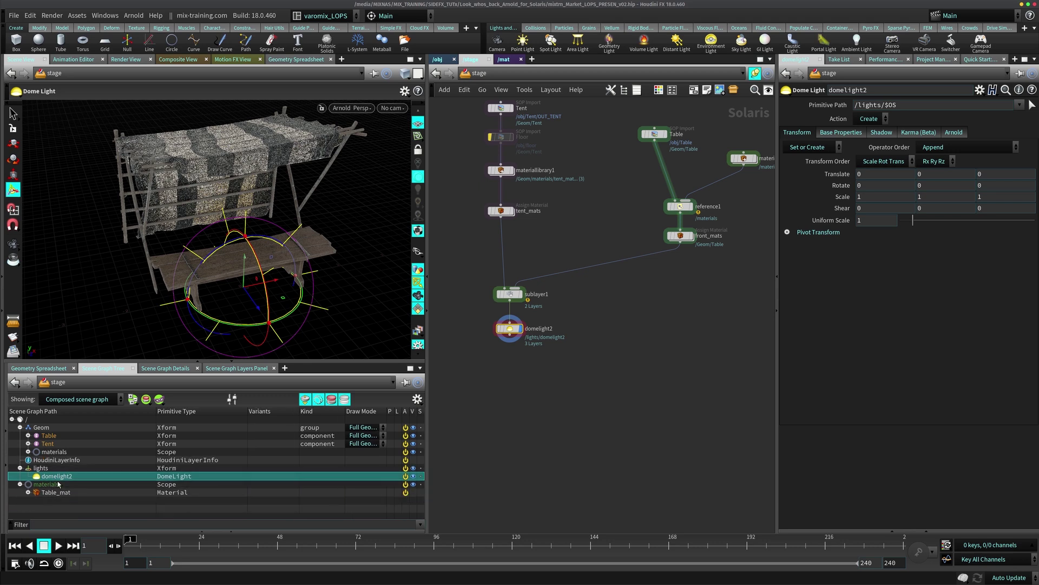
middle_click_drag(560, 309, 606, 329)
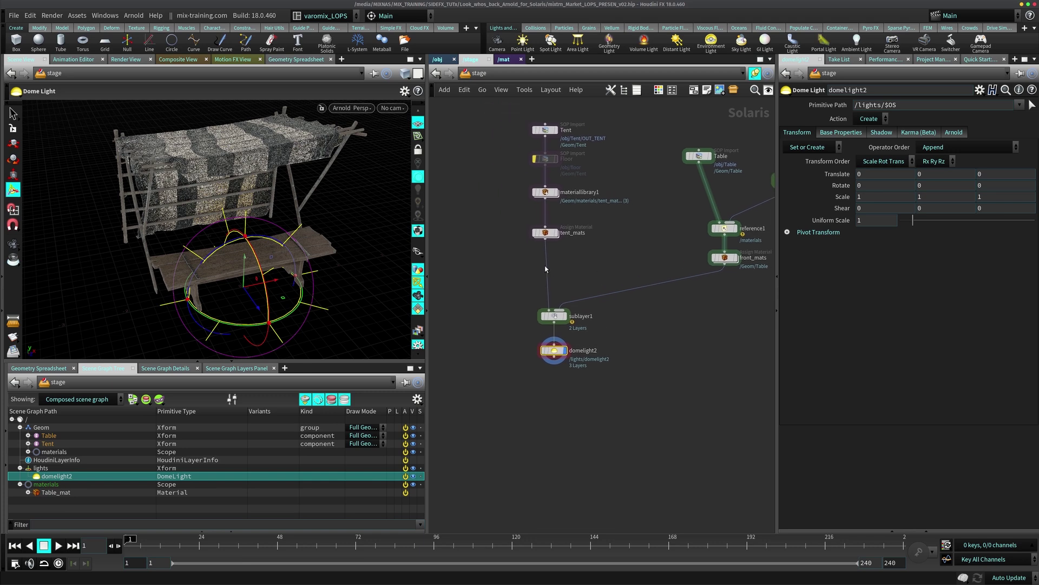
left_click(39, 428)
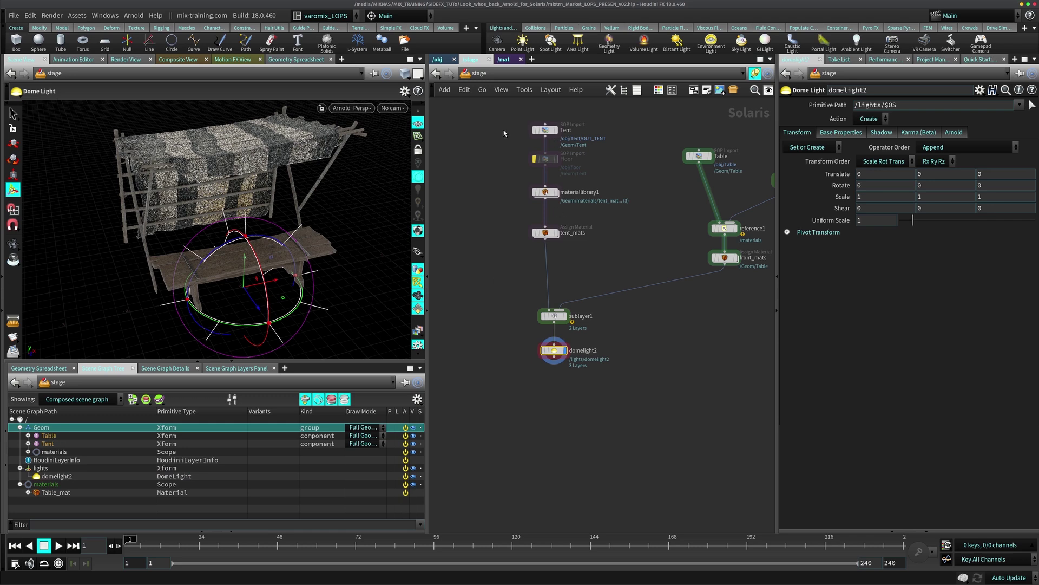
left_click(50, 453)
double_click(42, 428)
double_click(42, 428)
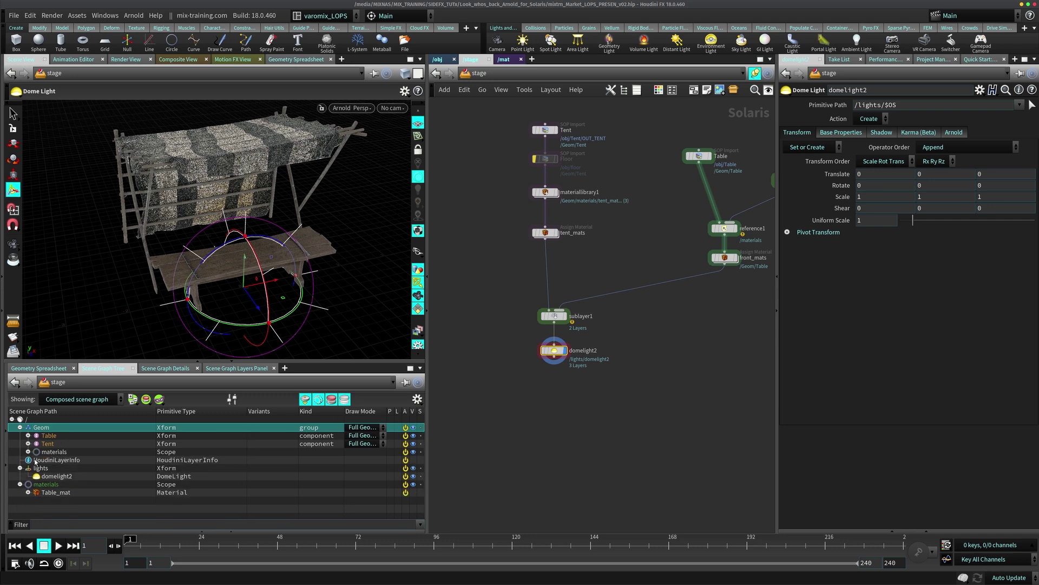
left_click(29, 485)
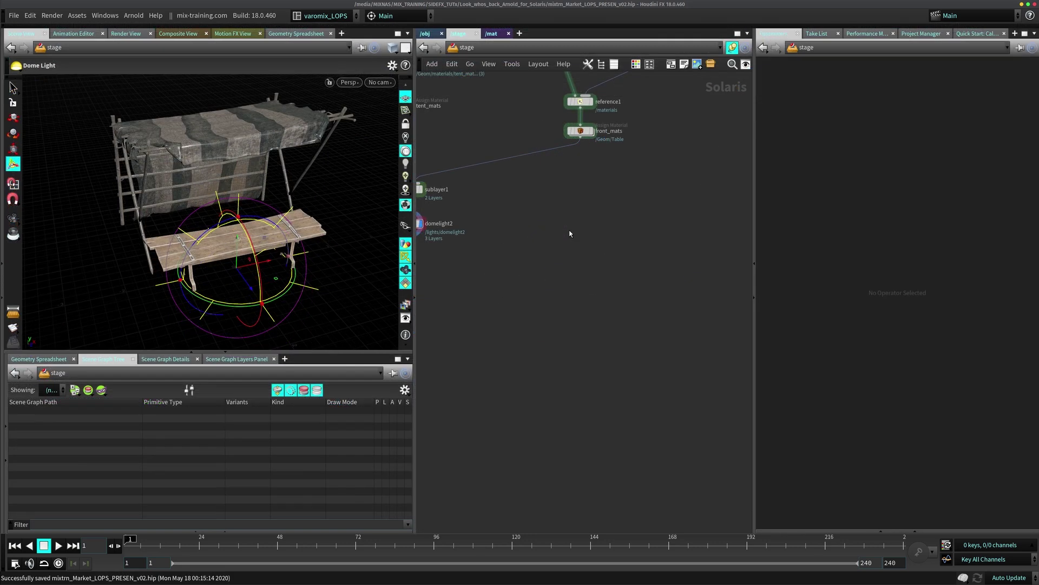
Add a Stage Manager node below front_mats and place it beside domelight2
key("Tab")
key("Escape")
key("Tab")
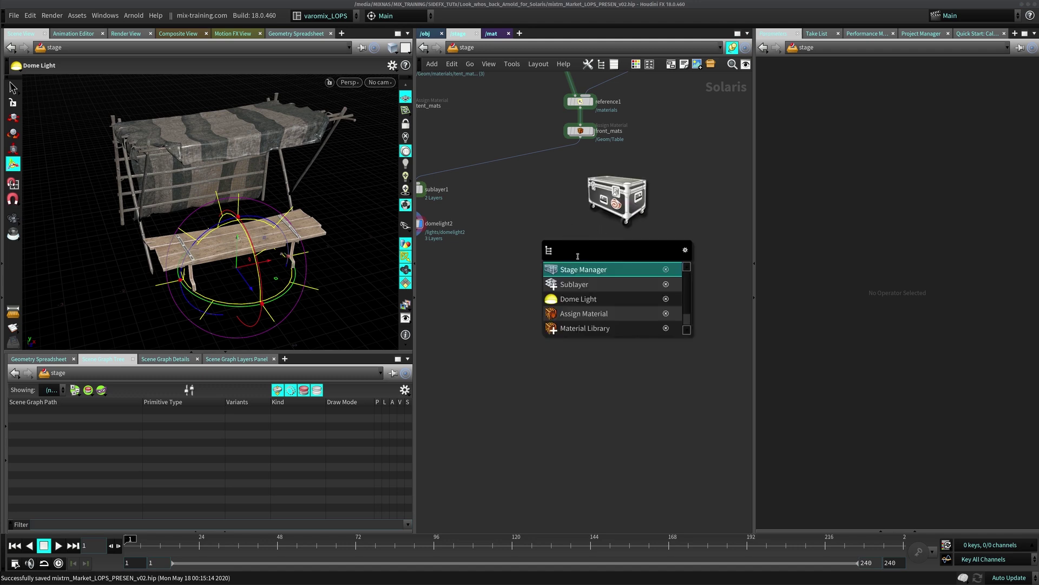
left_click(554, 271)
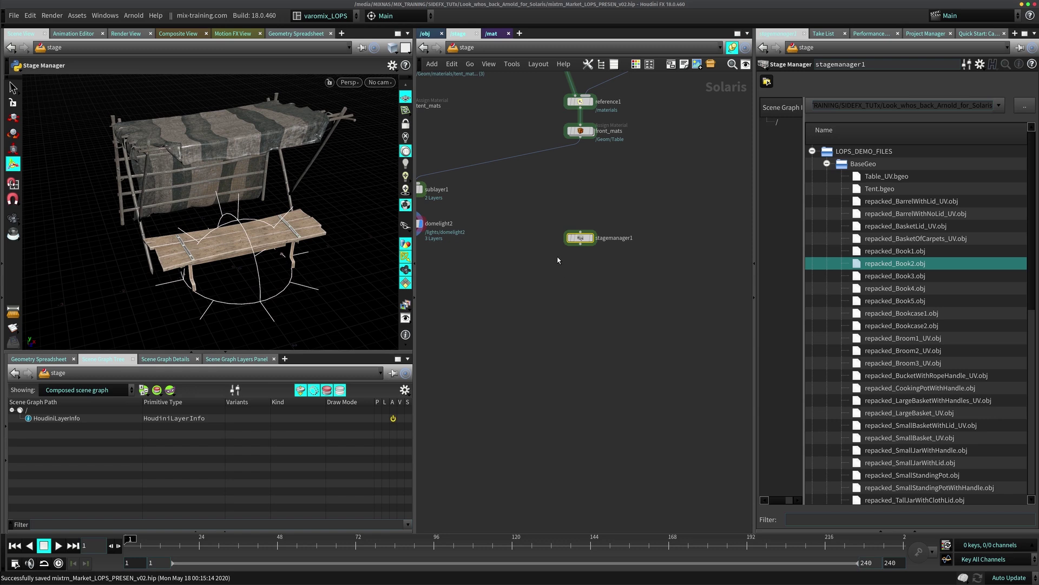
key("h")
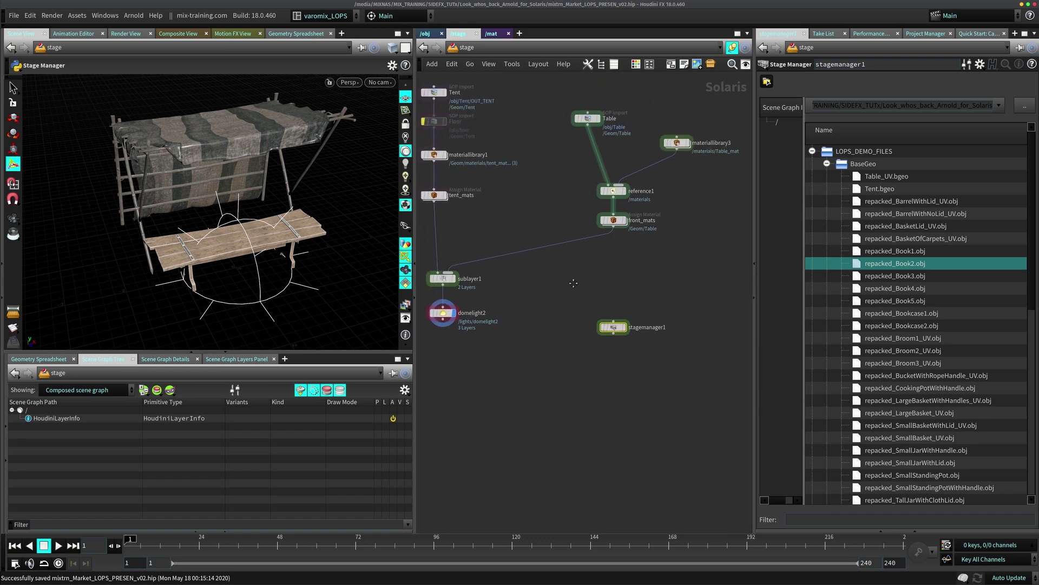
left_click_drag(579, 125, 443, 287)
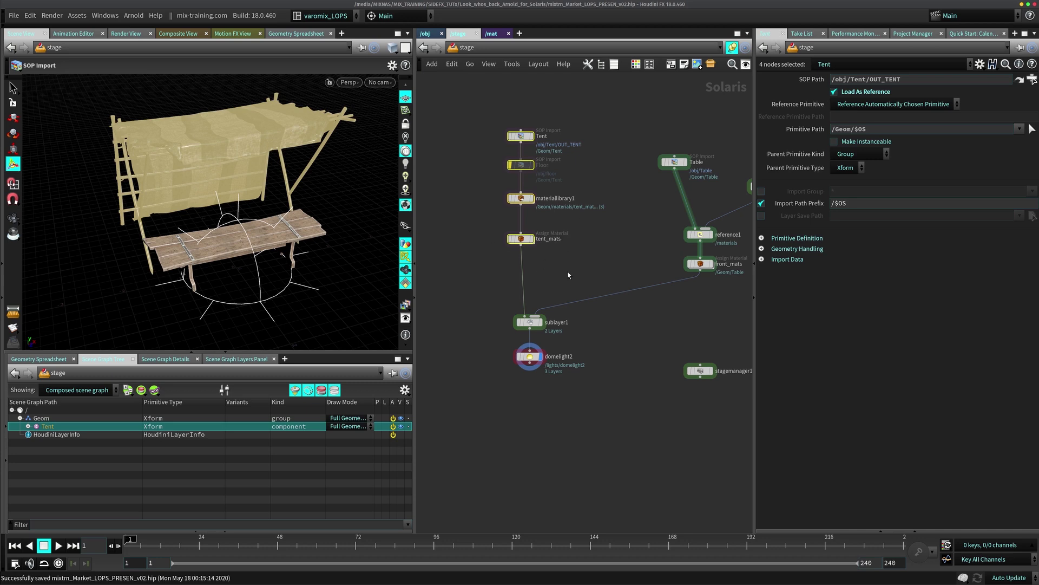
middle_click_drag(569, 275, 489, 191)
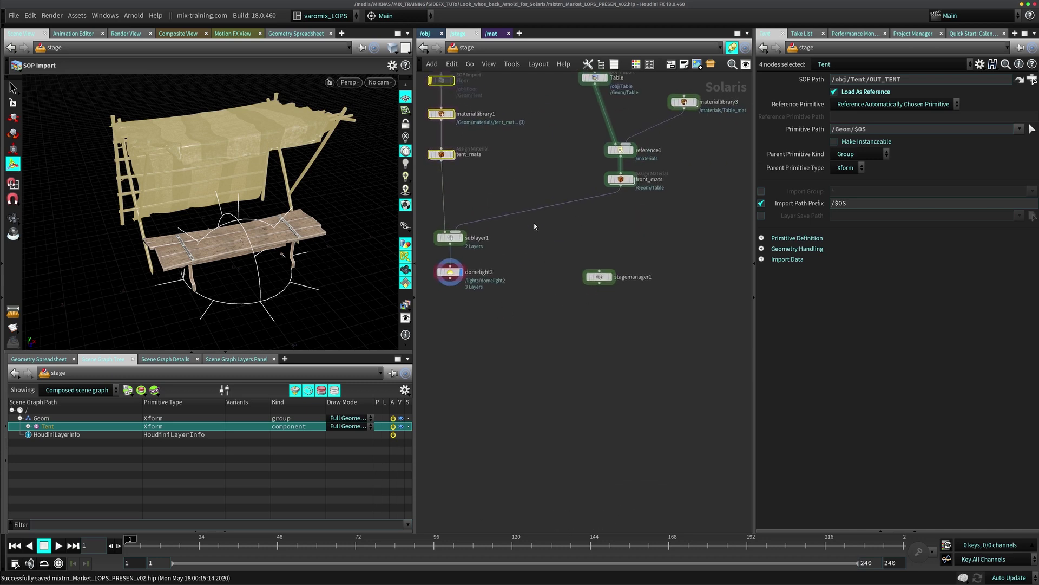
left_click_drag(587, 279, 578, 275)
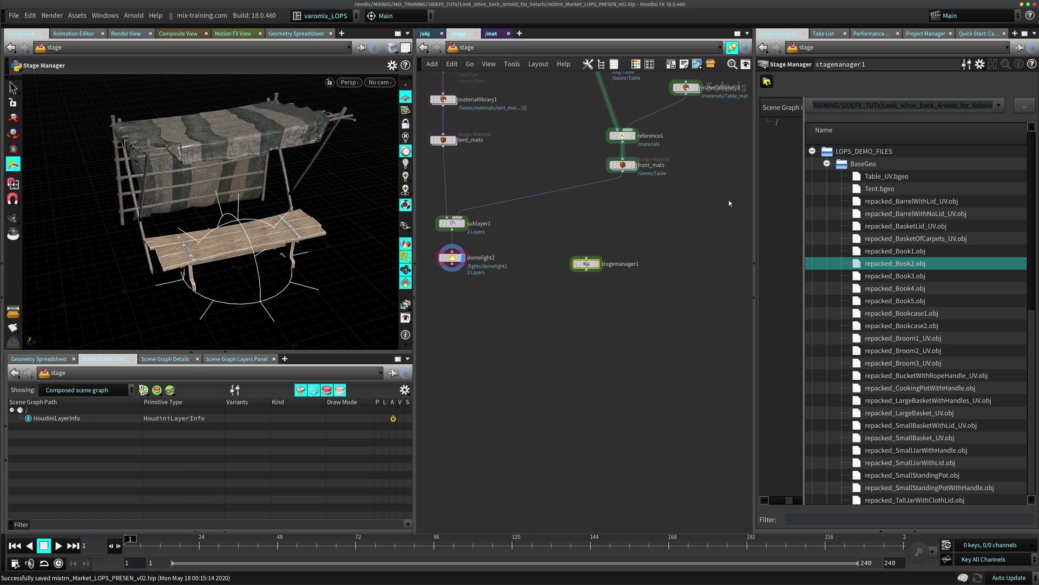
Collapse the BaseGeo folder in stagemanager1 and hide its file browser to show only the scene graph list
left_click(827, 163)
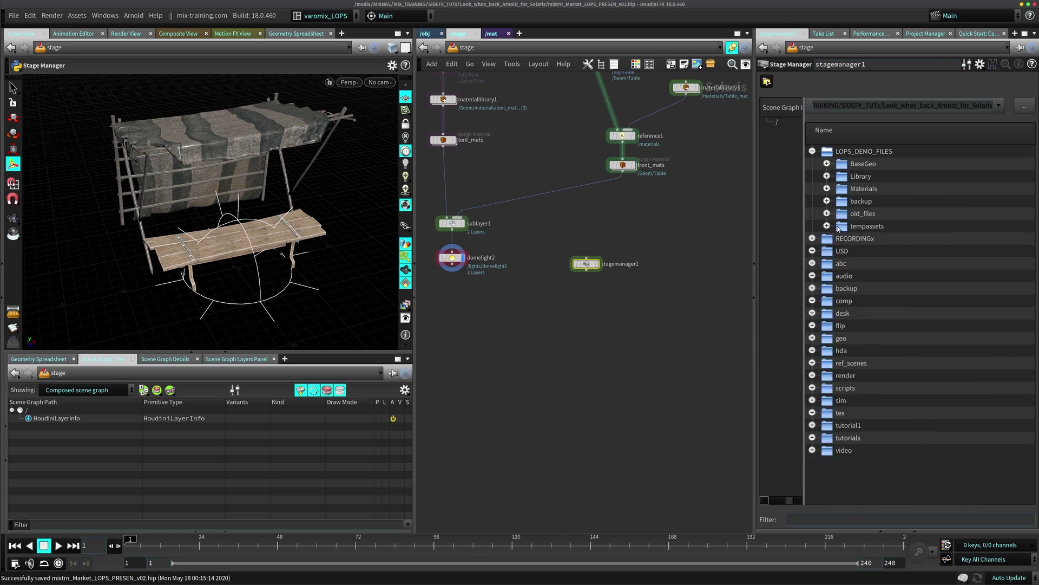
left_click(768, 82)
left_click(767, 82)
left_click(768, 82)
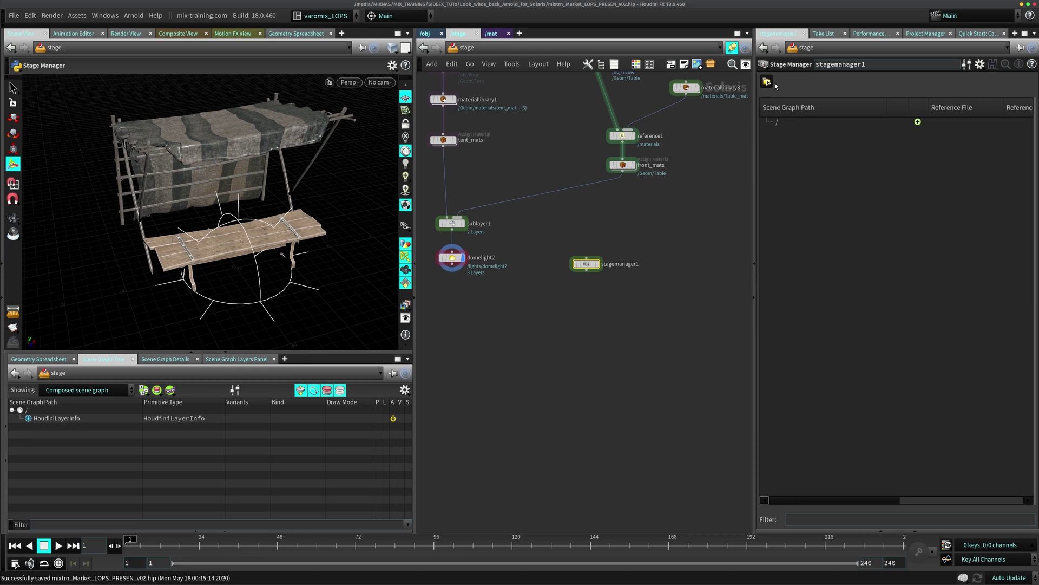
left_click(767, 82)
Add a child primitive named Props at the root of stagemanager1 and widen the area showing its settings
left_click(918, 122)
left_click(825, 131)
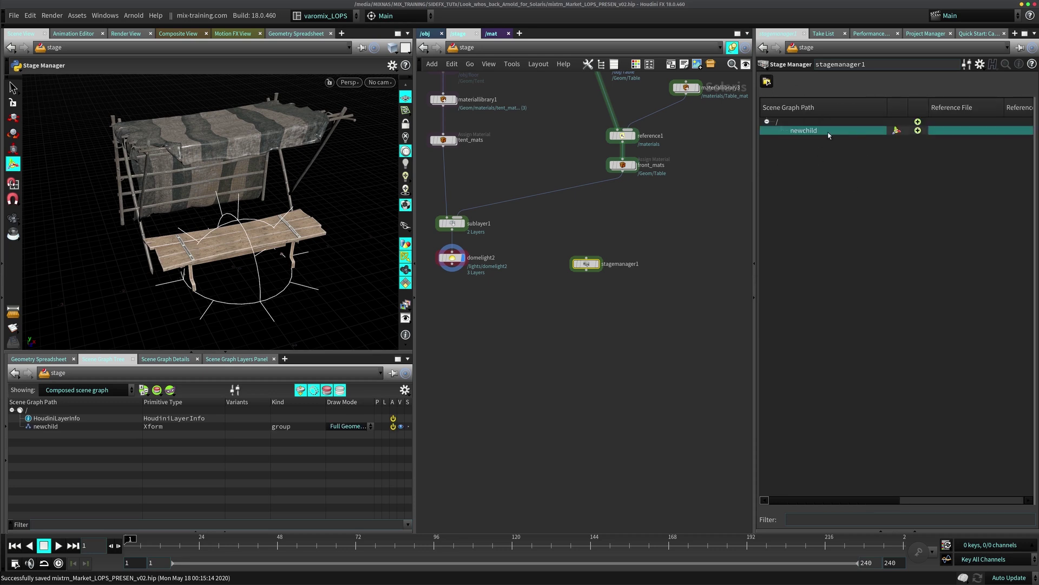
type("Props")
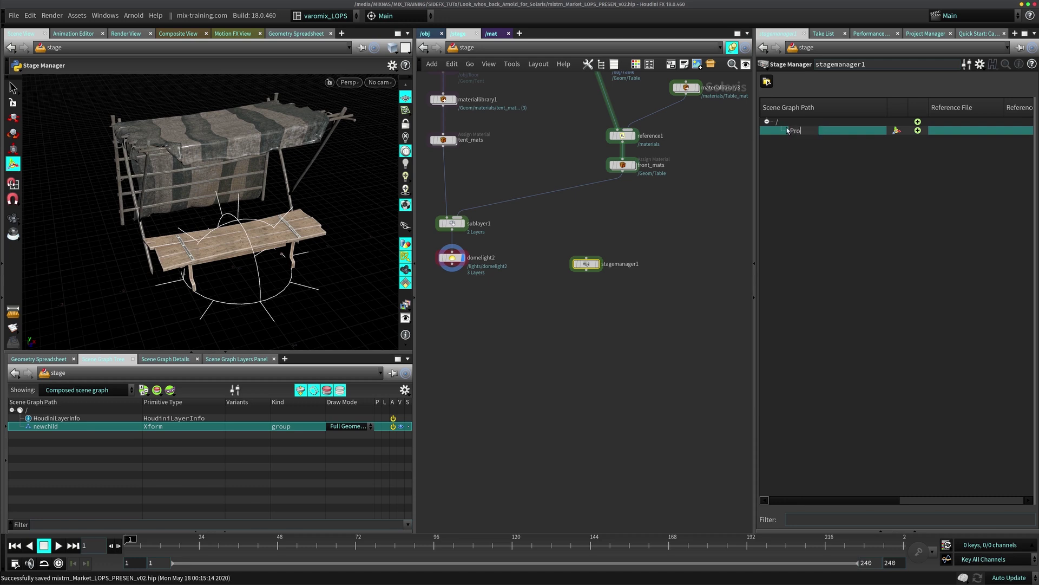
key("Return")
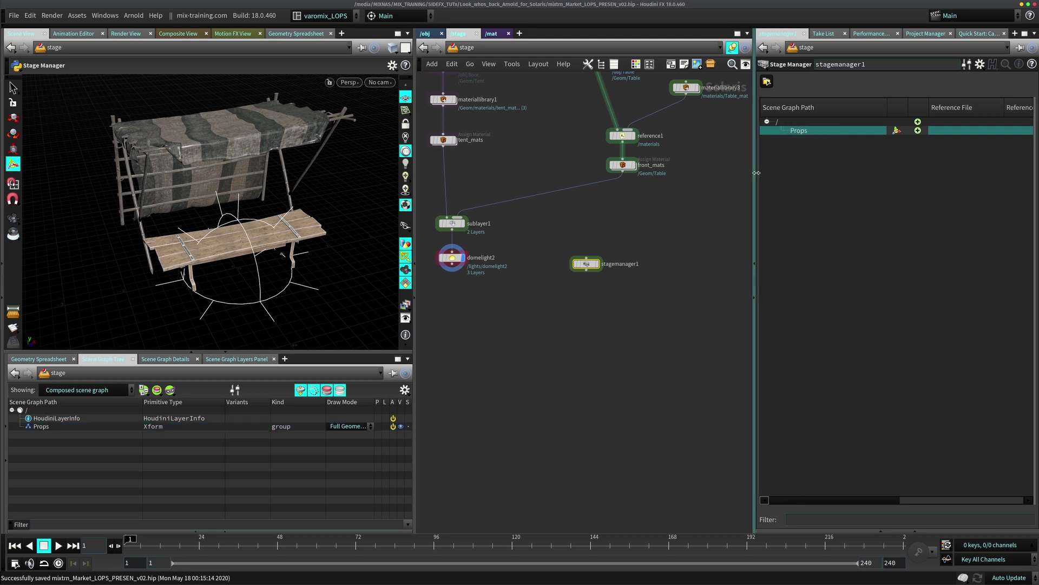
left_click_drag(755, 171, 551, 168)
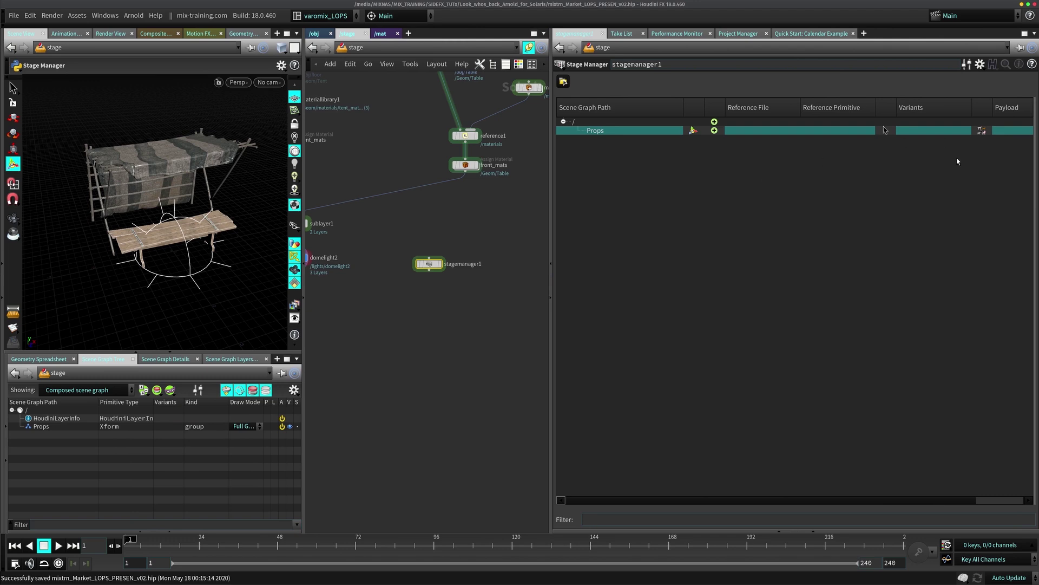
Add BarrelsAsset.usd from the Library/Assets/Barrels folder to stagemanager1 and parent it under Props
left_click(563, 81)
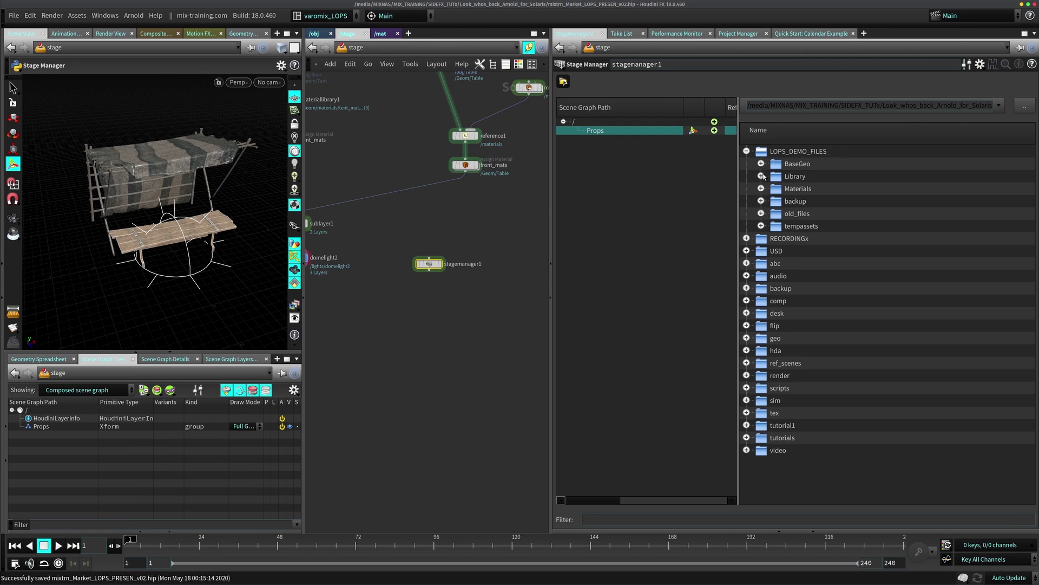
left_click(761, 176)
left_click(776, 188)
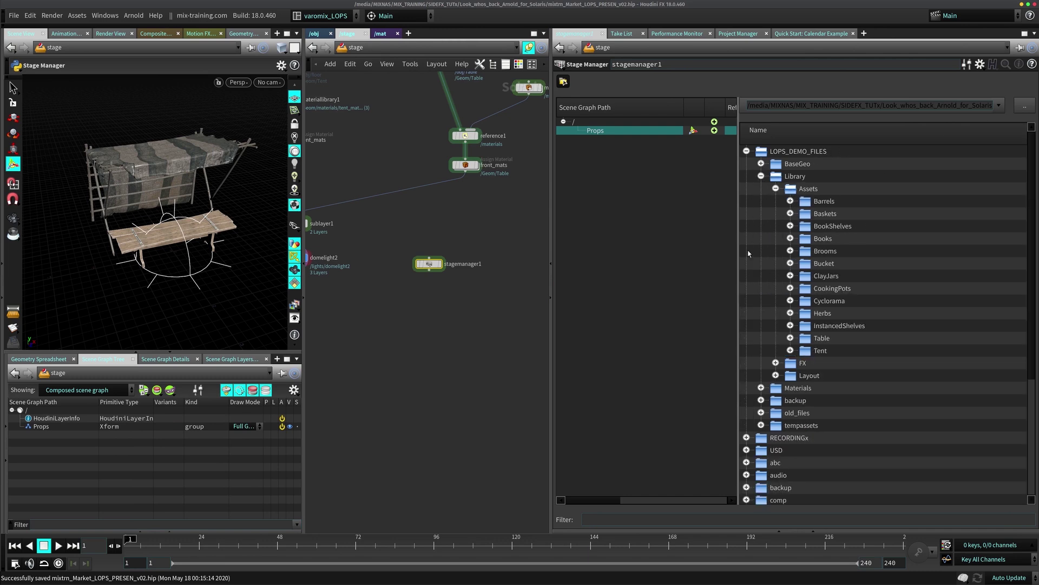
left_click(790, 201)
left_click(862, 277)
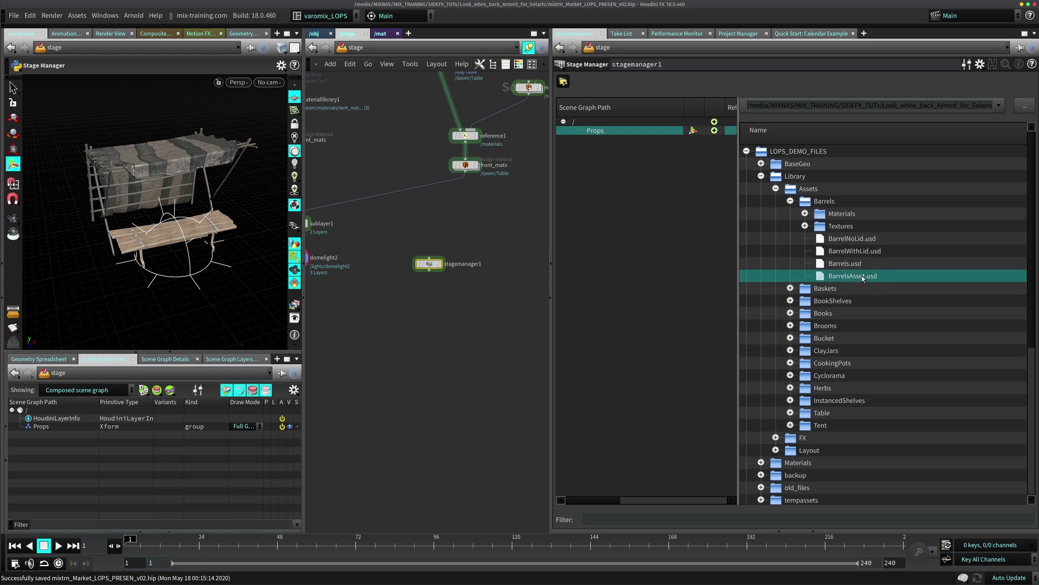
left_click_drag(863, 277, 594, 175)
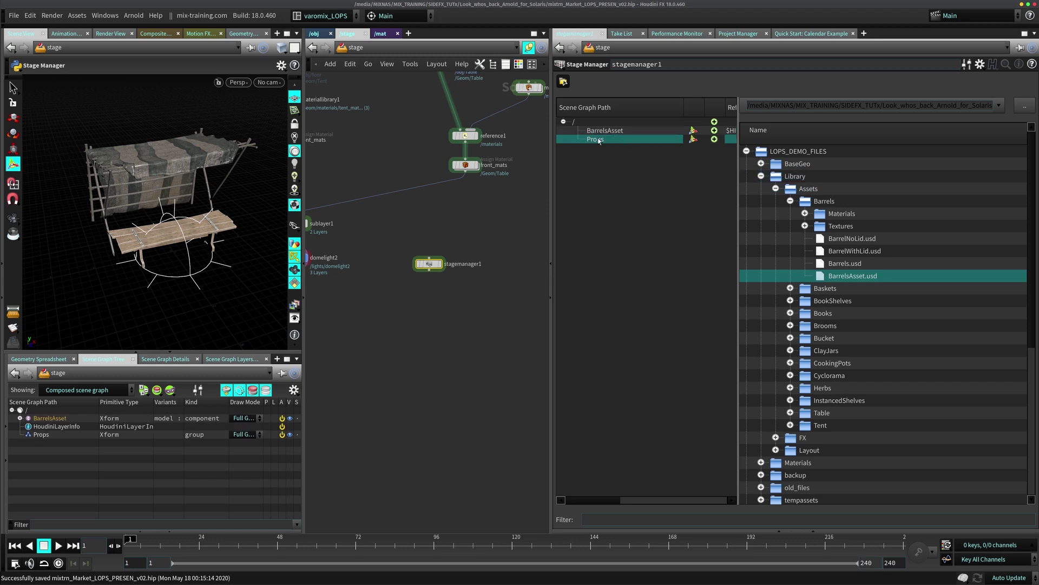
left_click_drag(624, 142, 623, 142)
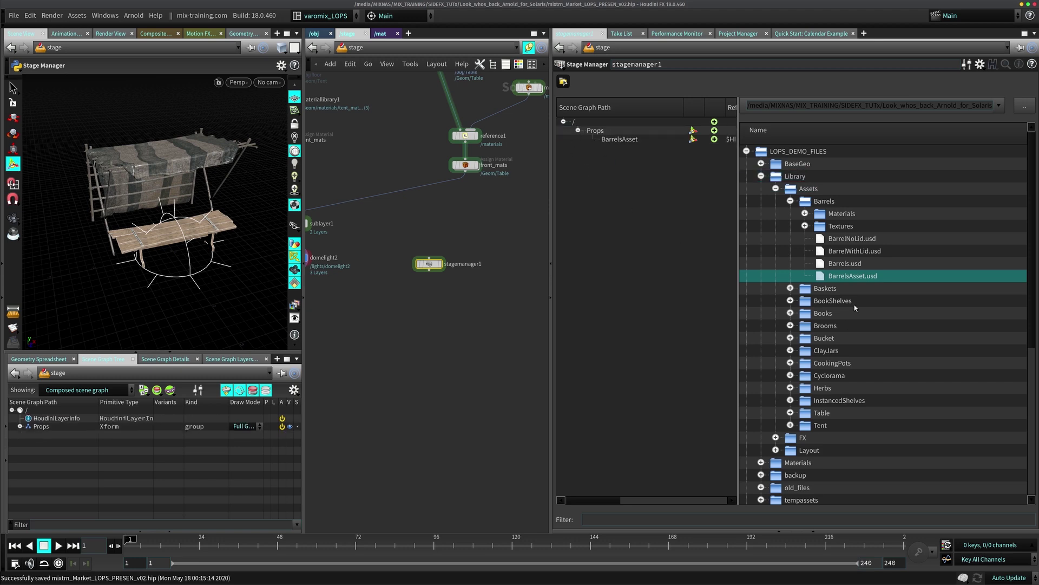
Add BasketsAsset.usd and BooksAsset.usd from the asset library to stagemanager1 and parent both under Props
left_click(790, 287)
left_click_drag(854, 338, 590, 133)
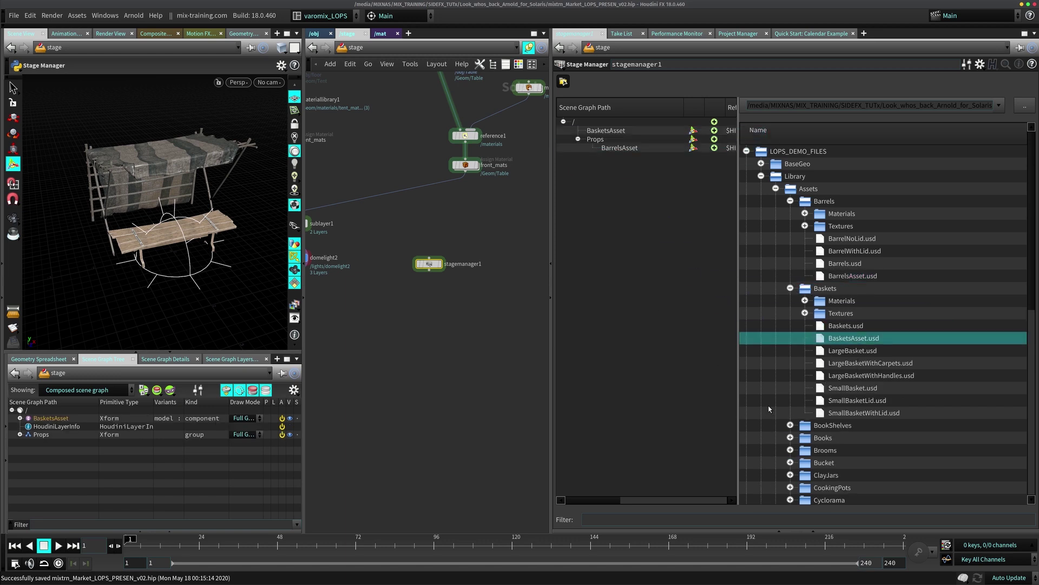
left_click(790, 288)
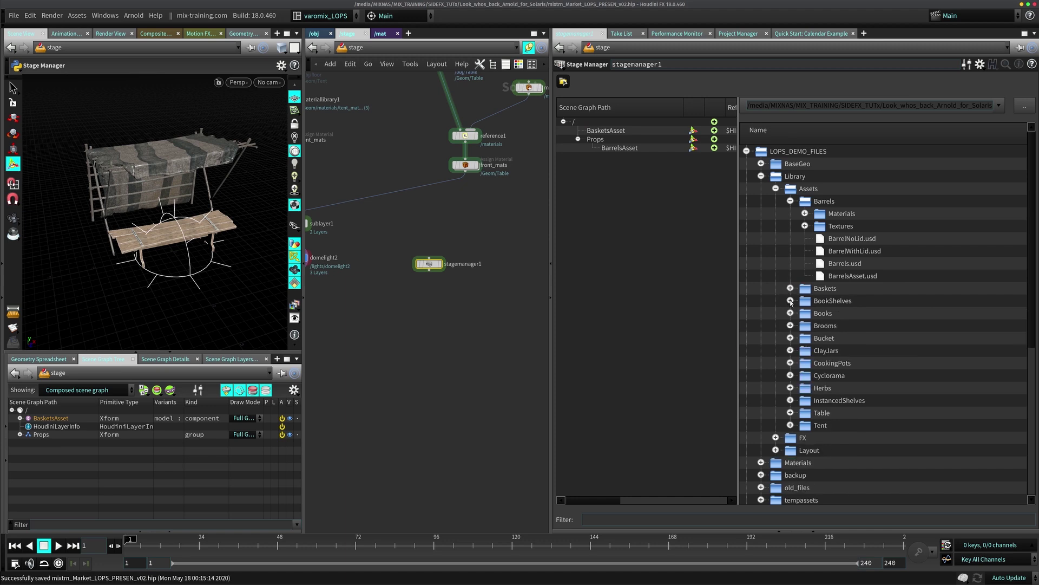
left_click(790, 301)
left_click(791, 301)
left_click(791, 313)
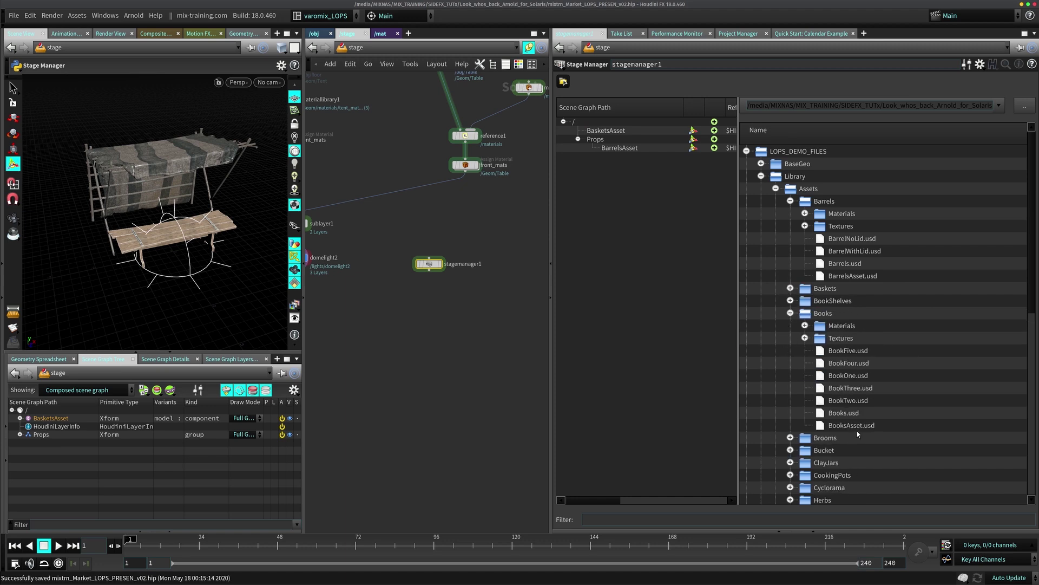
left_click_drag(851, 425, 699, 188)
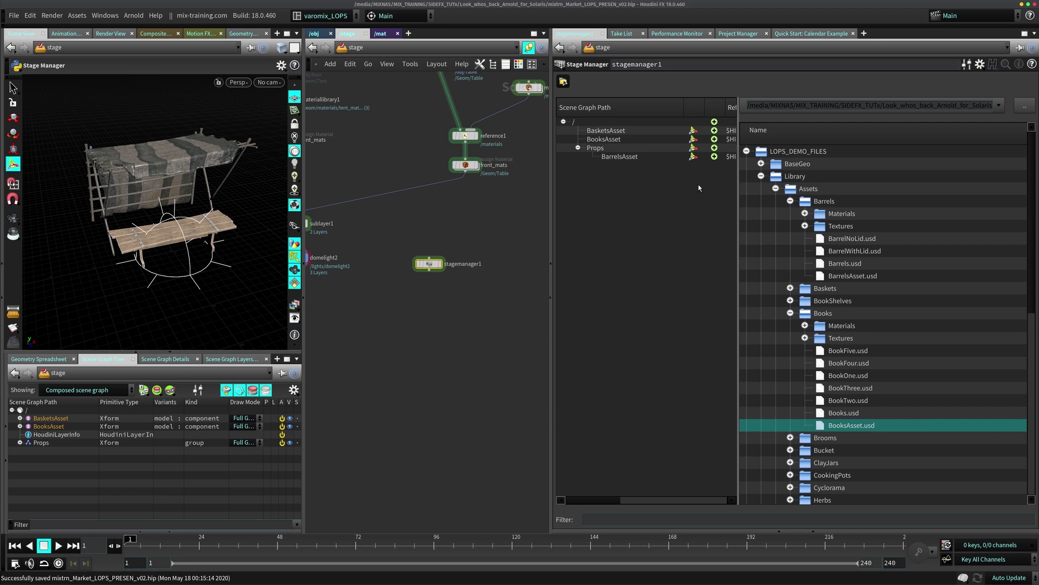
left_click(563, 81)
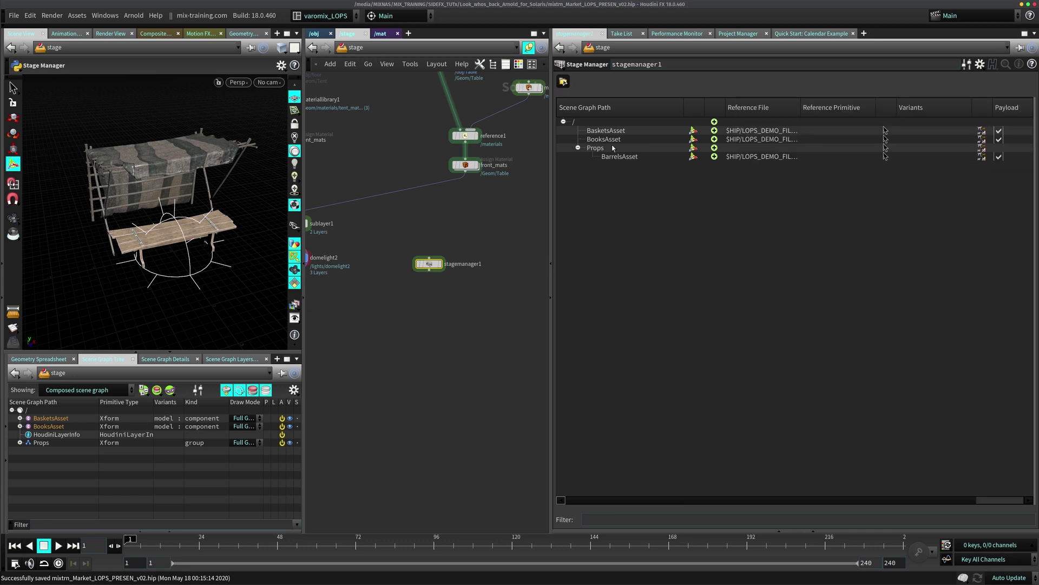
left_click_drag(612, 142, 601, 139)
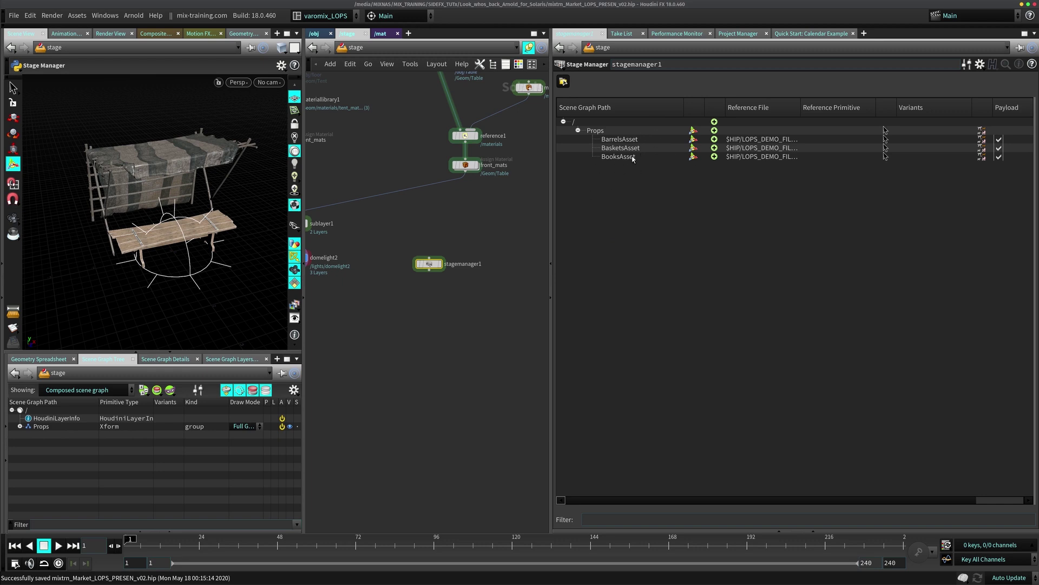
Widen the network area and display stagemanager1 to view its props up close in the viewport
middle_click_drag(511, 270, 541, 241)
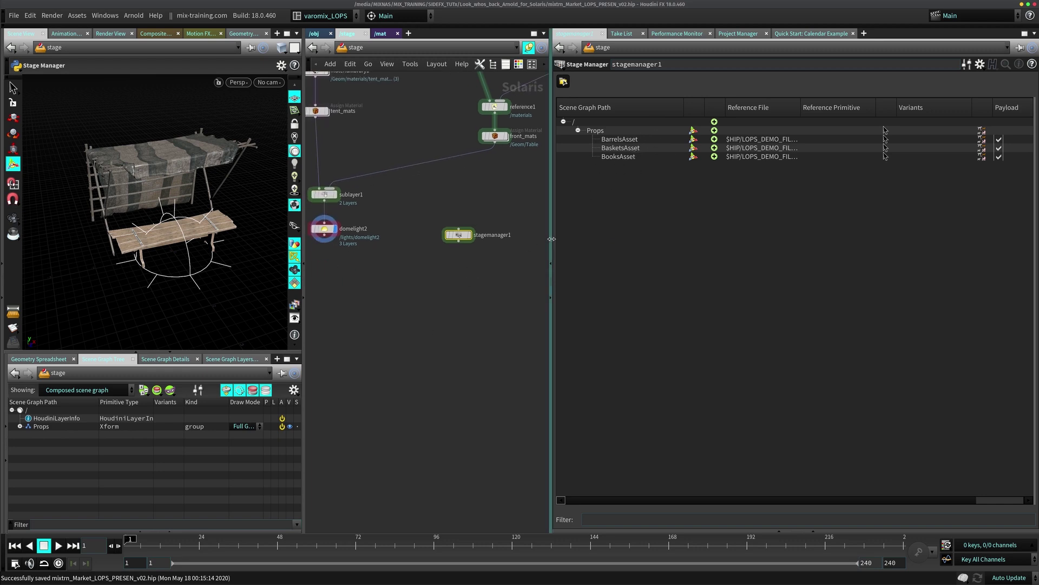
left_click_drag(550, 241, 632, 241)
left_click(535, 221)
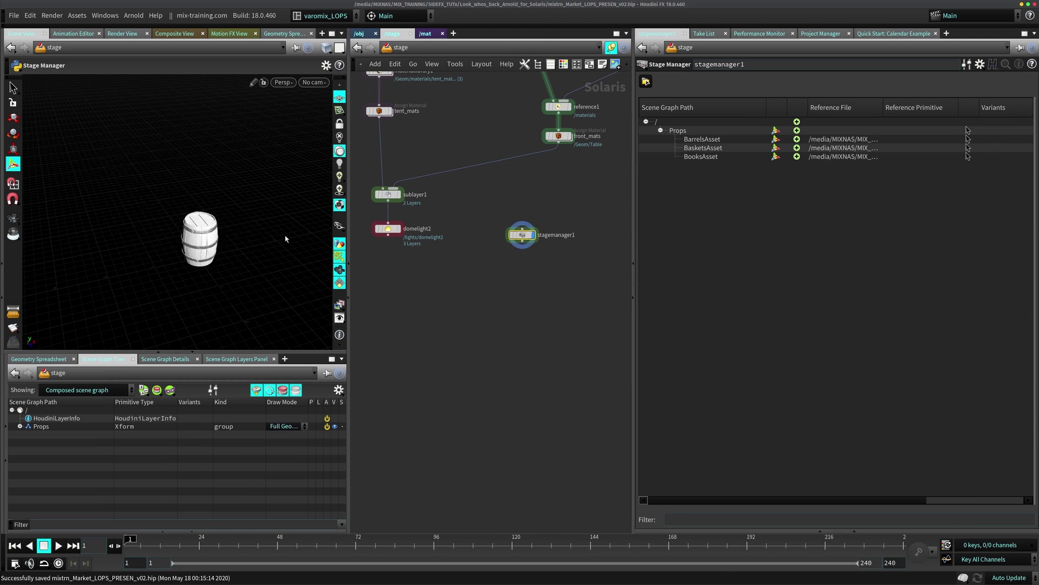
key("Escape")
scroll(245, 239, "up", 3)
scroll(245, 239, "down", 3)
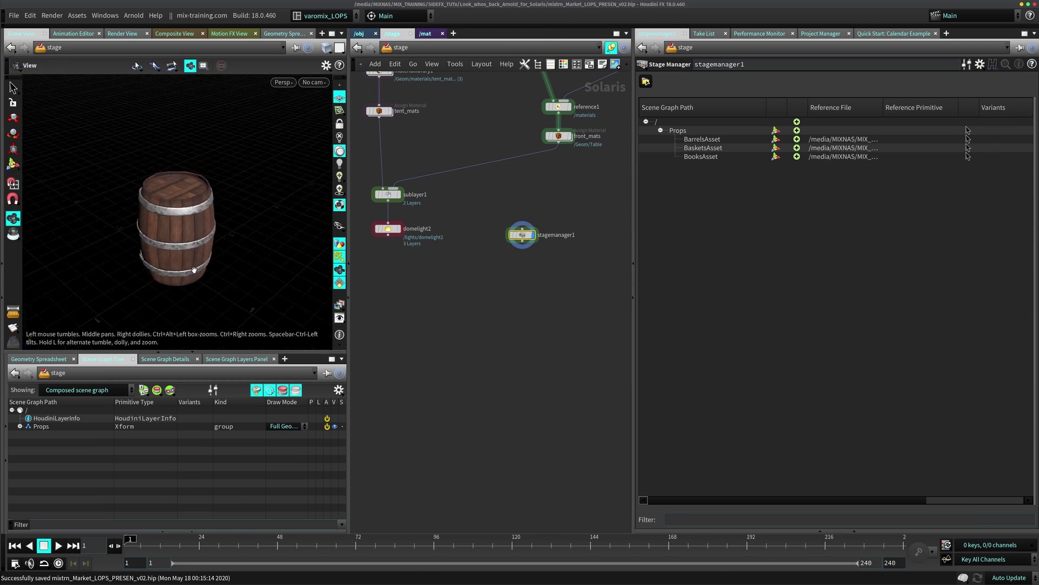
key("Return")
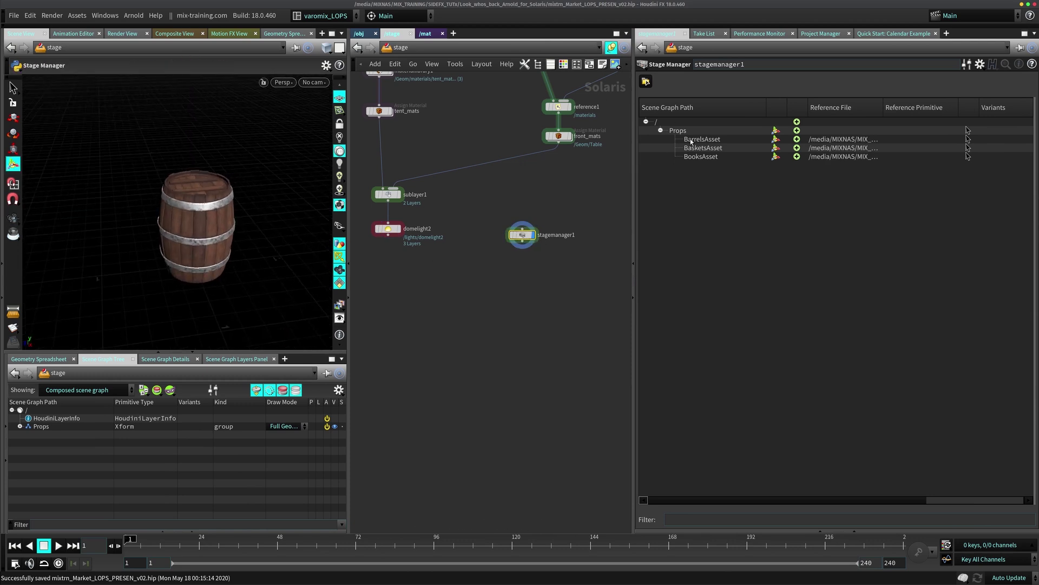
Move BarrelsAsset and BasketsAsset apart in the viewport so that they stand on opposite sides of the book
left_click(775, 139)
left_click_drag(168, 235, 81, 247)
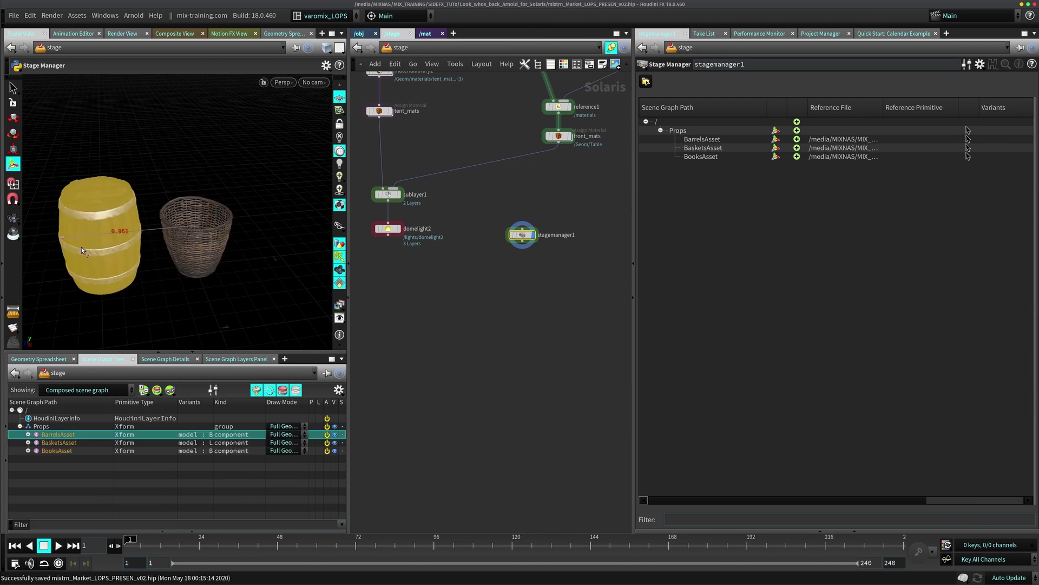
left_click(775, 148)
left_click_drag(184, 240, 252, 236)
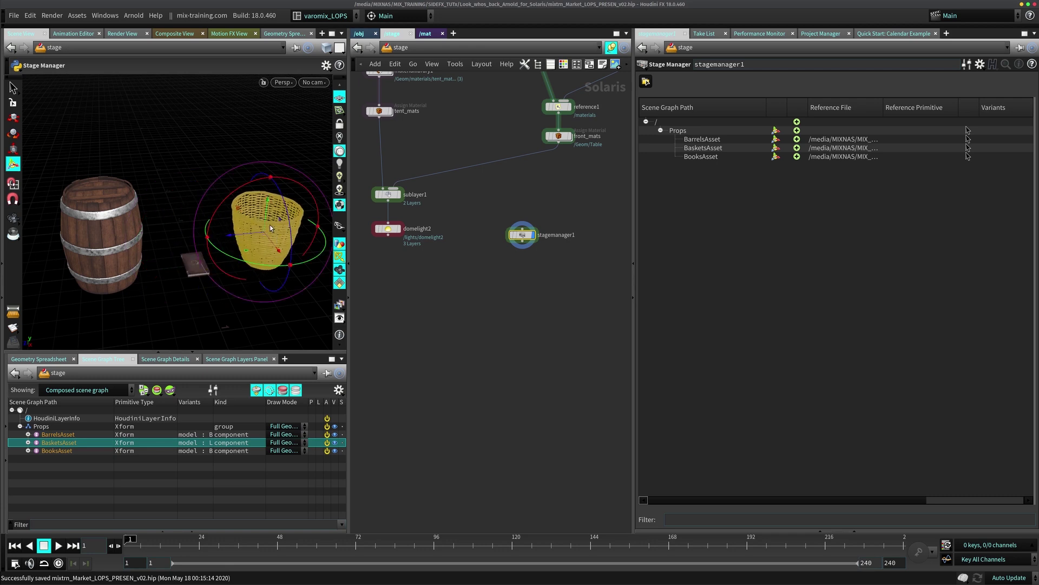
Move domelight2 farther down the network and insert a new Sublayer node between sublayer1 and domelight2
left_click(388, 235)
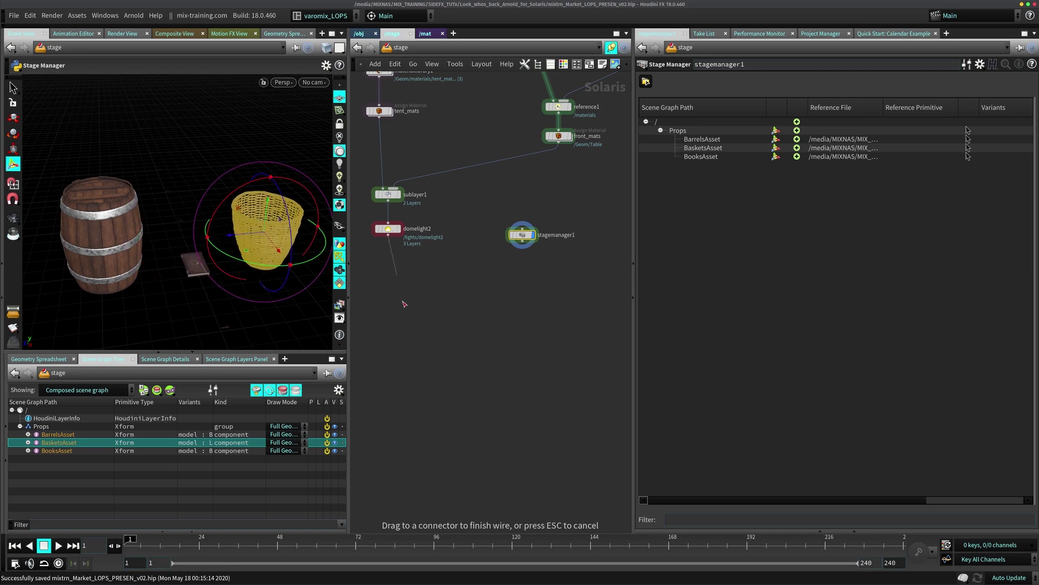
key("Escape")
left_click_drag(388, 229, 405, 351)
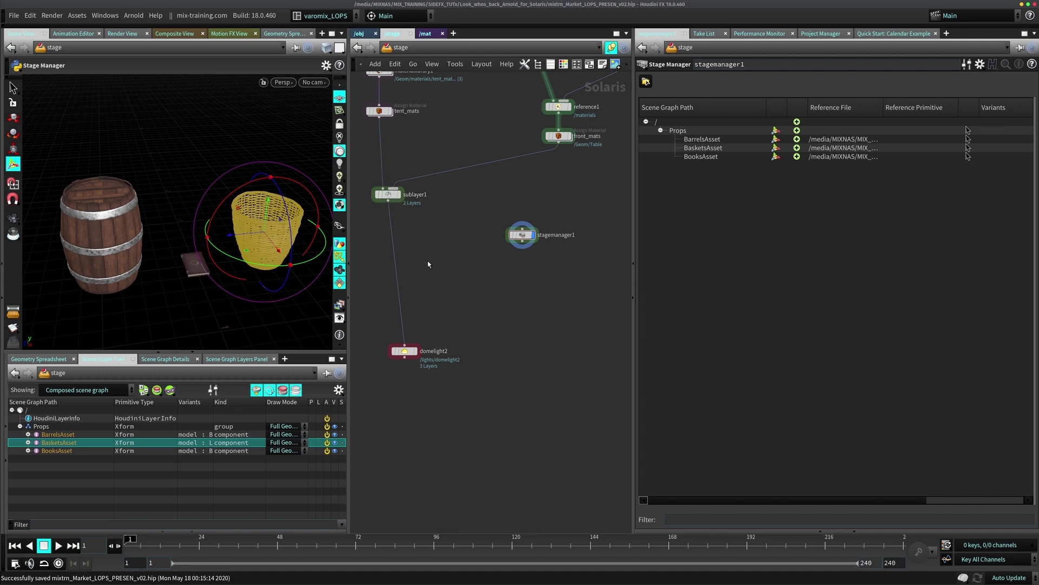
key("Tab")
left_click(436, 320)
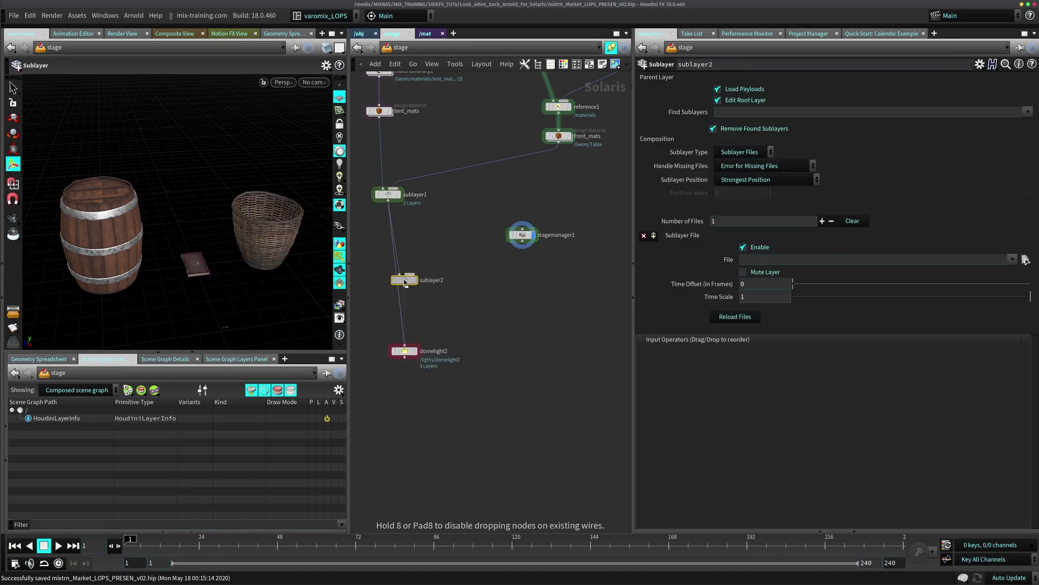
left_click(405, 280)
left_click_drag(404, 280, 399, 281)
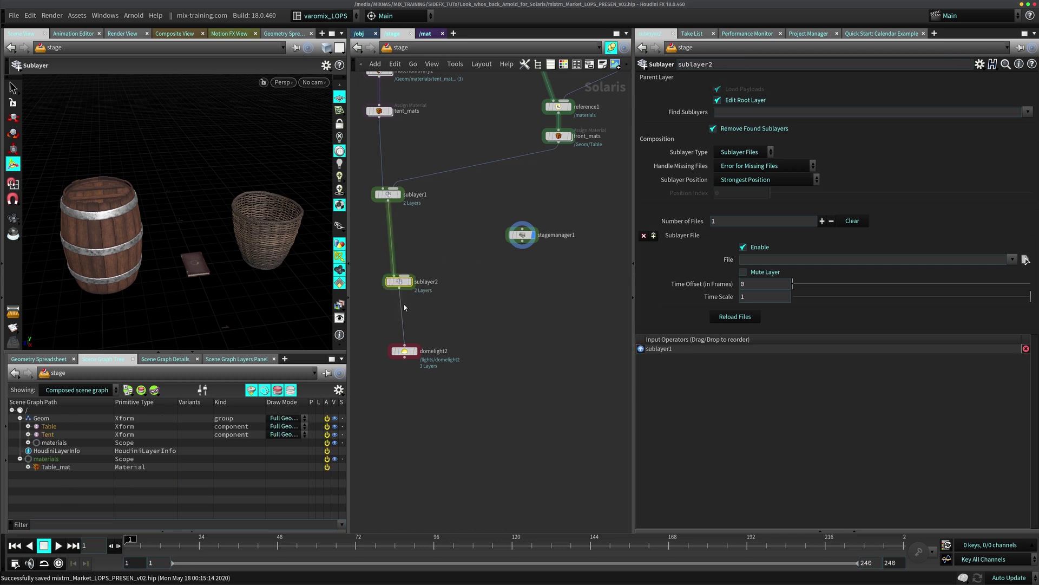
Display sublayer2, wire stagemanager1 into it as the second input and set its Sublayer Type to Sublayer Inputs
left_click(522, 242)
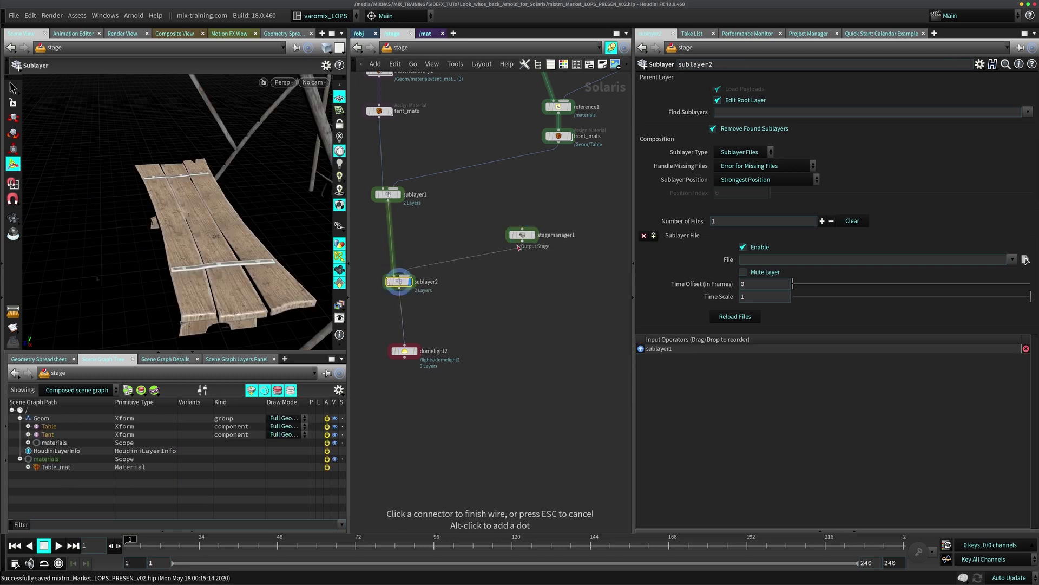
left_click(400, 282)
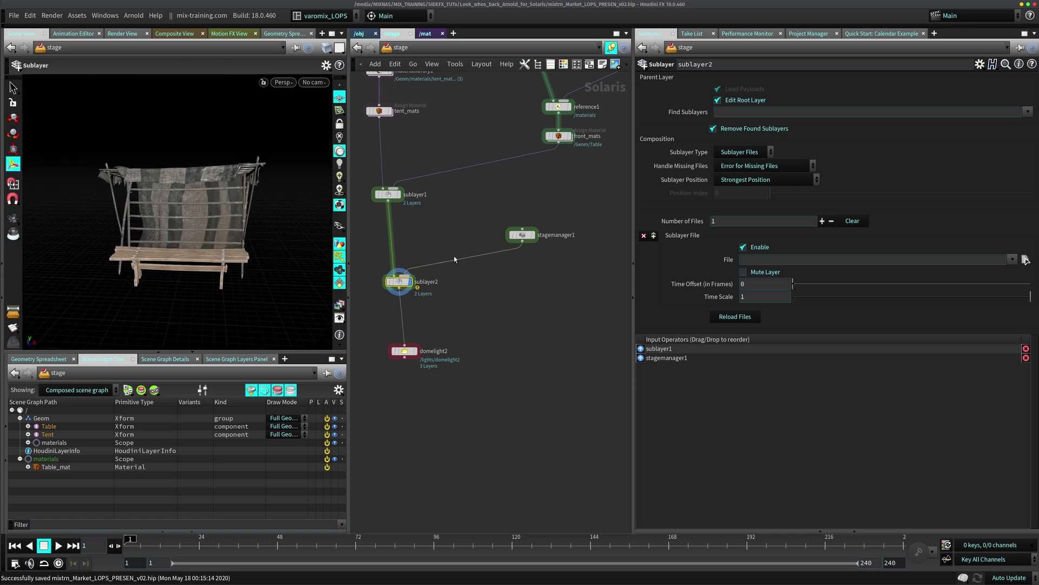
left_click(734, 152)
left_click(742, 165)
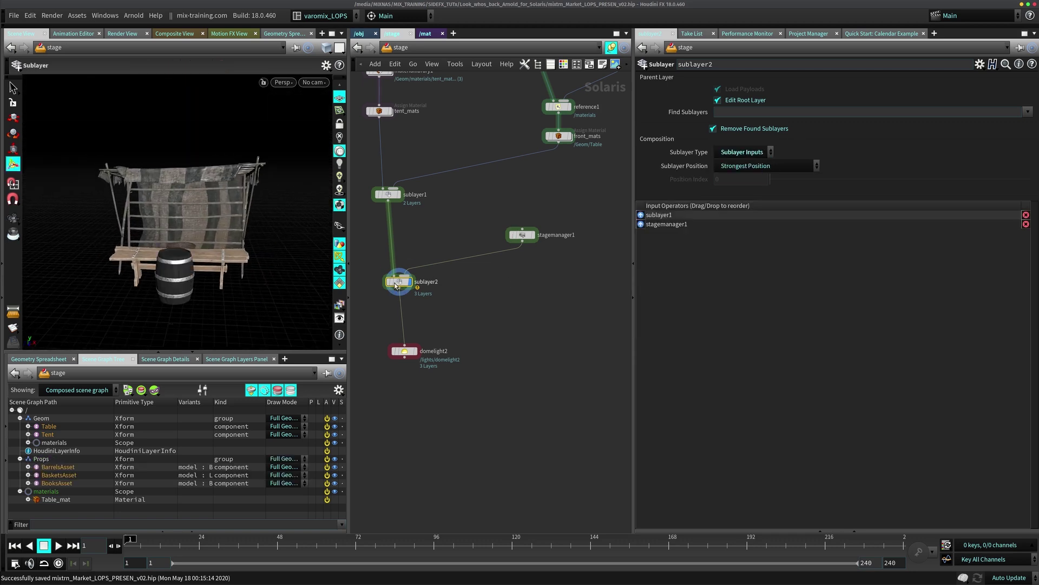
In stagemanager1, move the barrel and the basket out to the opposite ends of the table
left_click(523, 234)
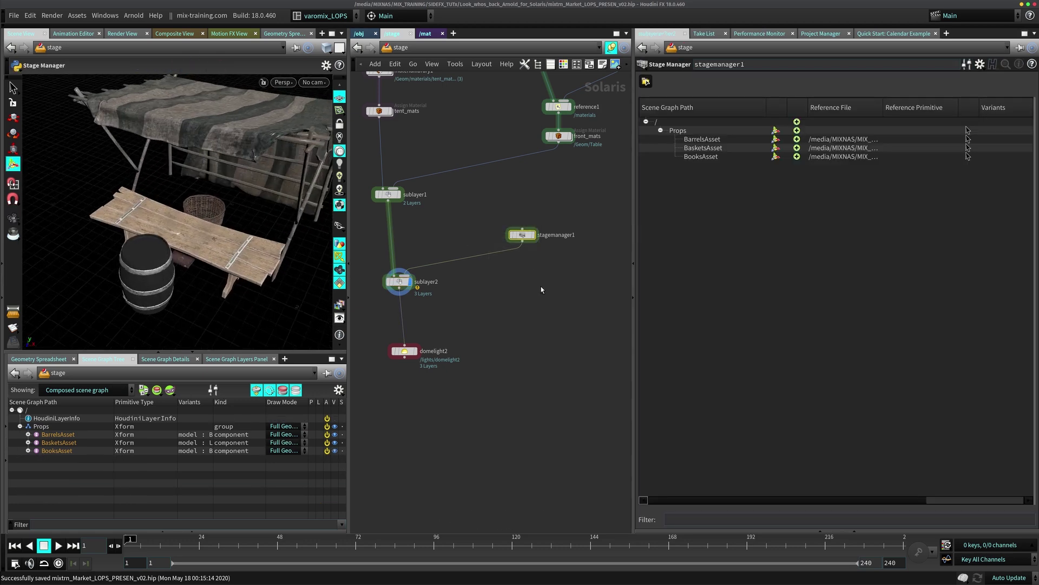
left_click(775, 142)
left_click_drag(158, 286, 90, 213)
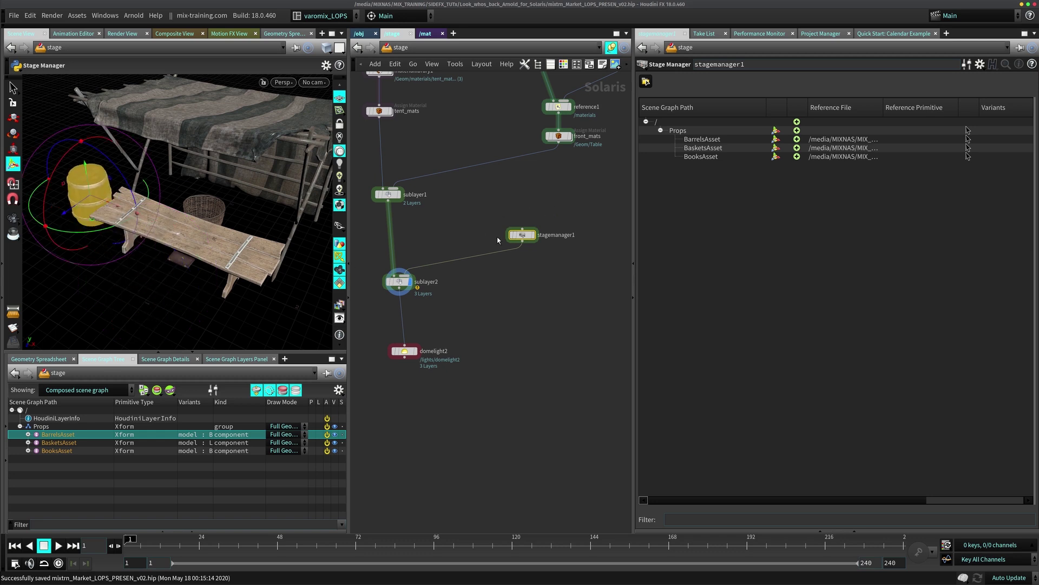
left_click(775, 148)
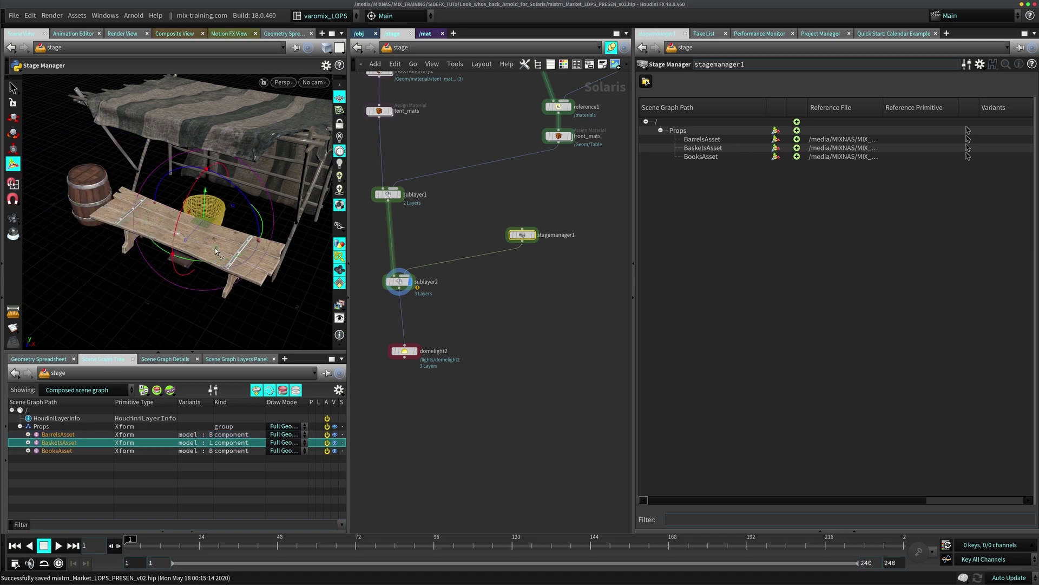
left_click_drag(216, 248, 327, 328)
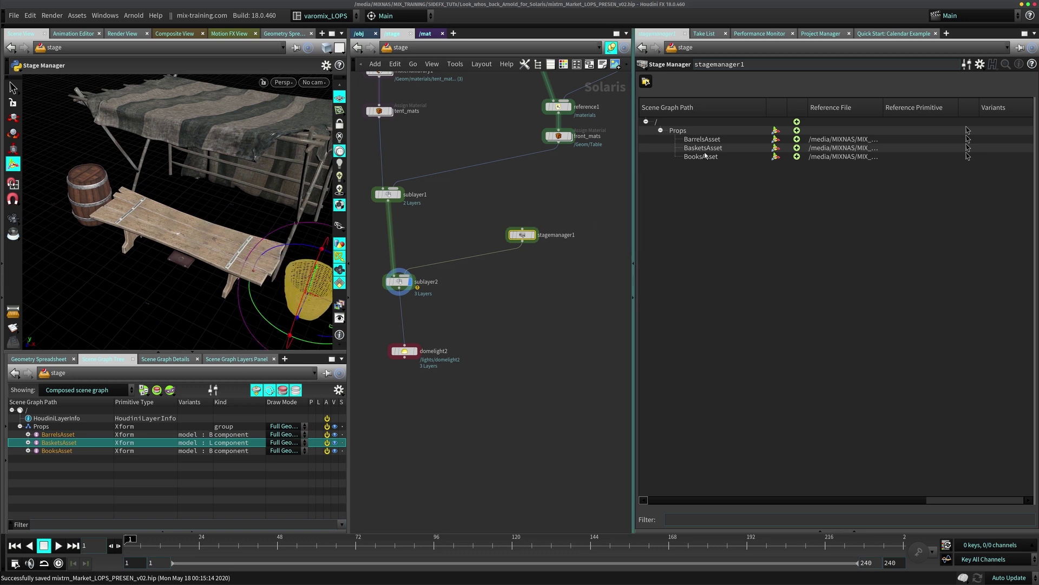
Place BooksAsset on the tabletop, straighten domelight2 below sublayer2 and check the prop layout up close
left_click(776, 157)
left_click_drag(183, 235, 197, 207)
left_click_drag(413, 351, 404, 365)
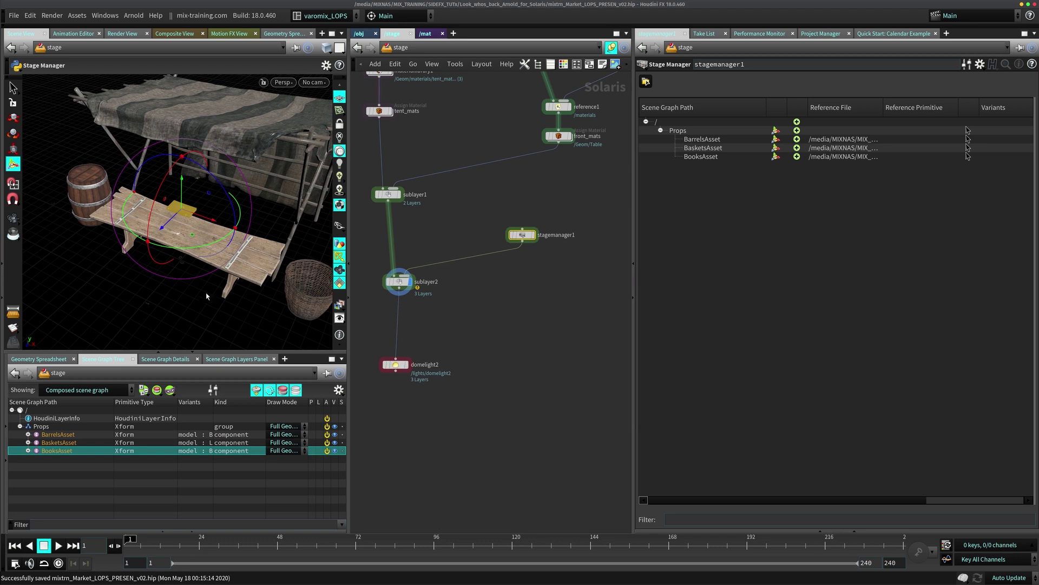
key("Escape")
left_click_drag(179, 254, 320, 234)
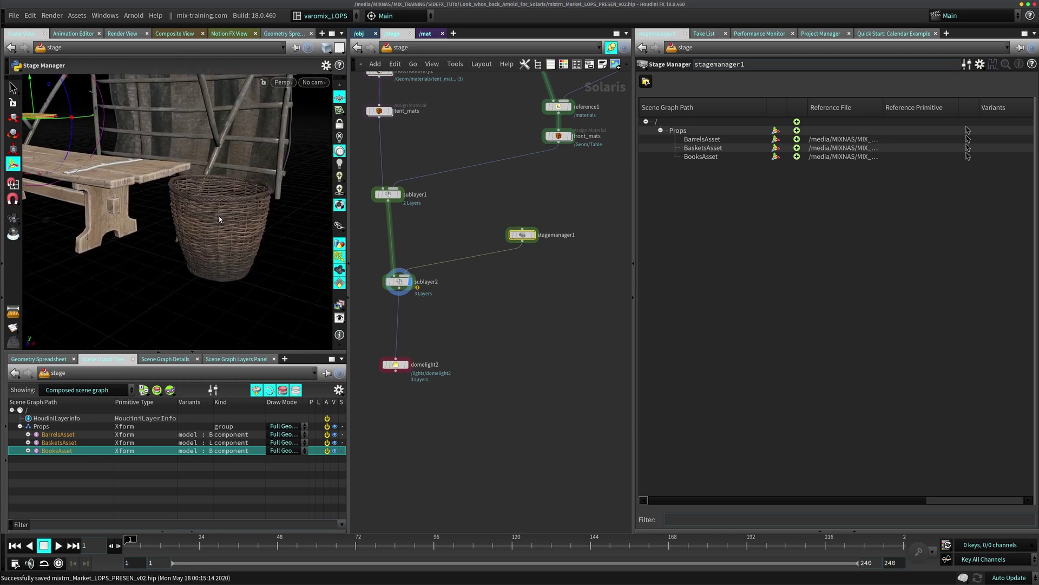
left_click_drag(219, 219, 283, 263)
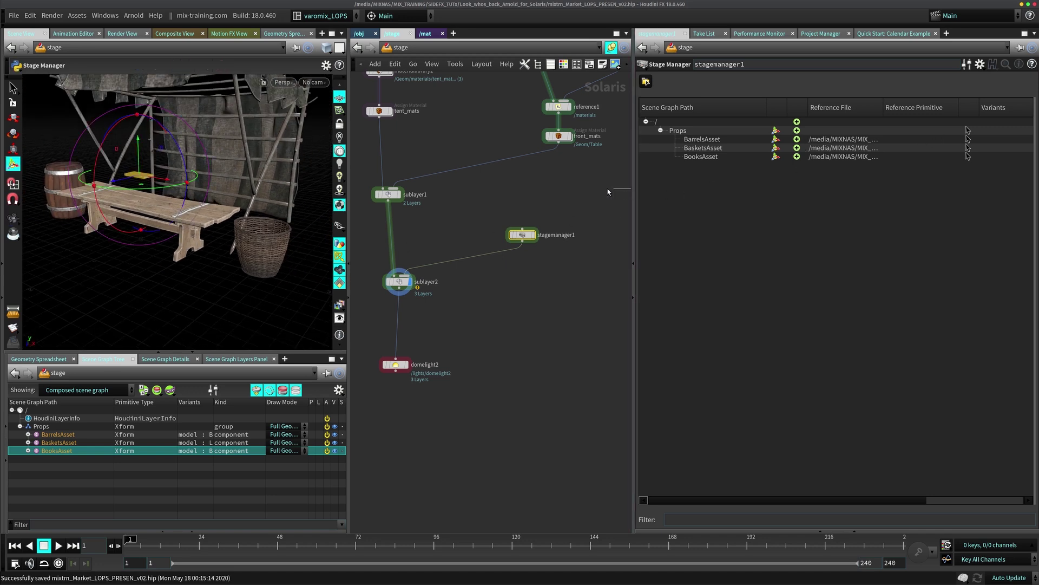
In stagemanager1, set the model variant of BarrelsAsset to BarrelNoLidV2
left_click_drag(635, 194, 626, 193)
left_click_drag(526, 192, 525, 193)
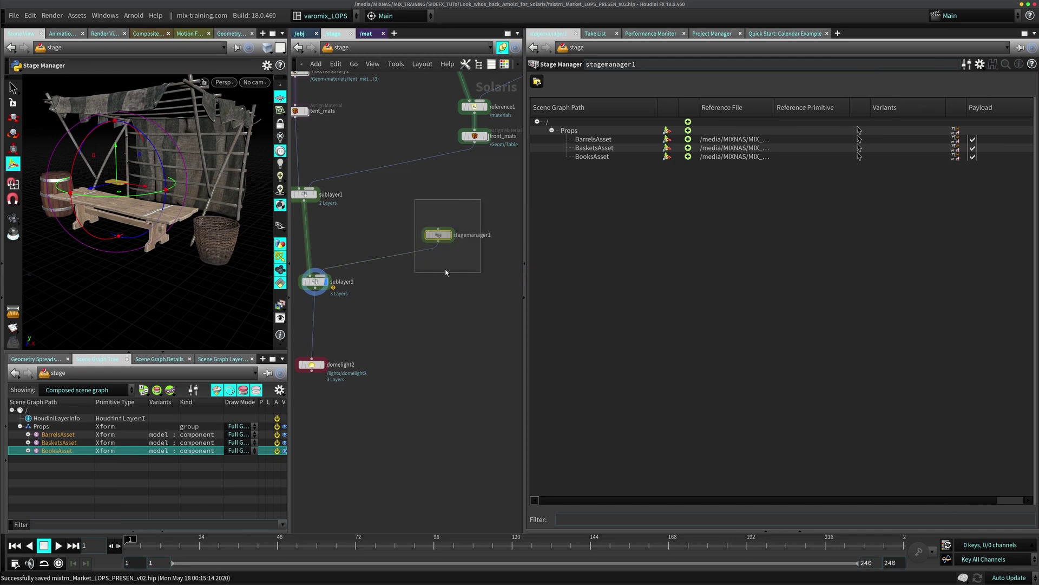
left_click_drag(446, 273, 447, 274)
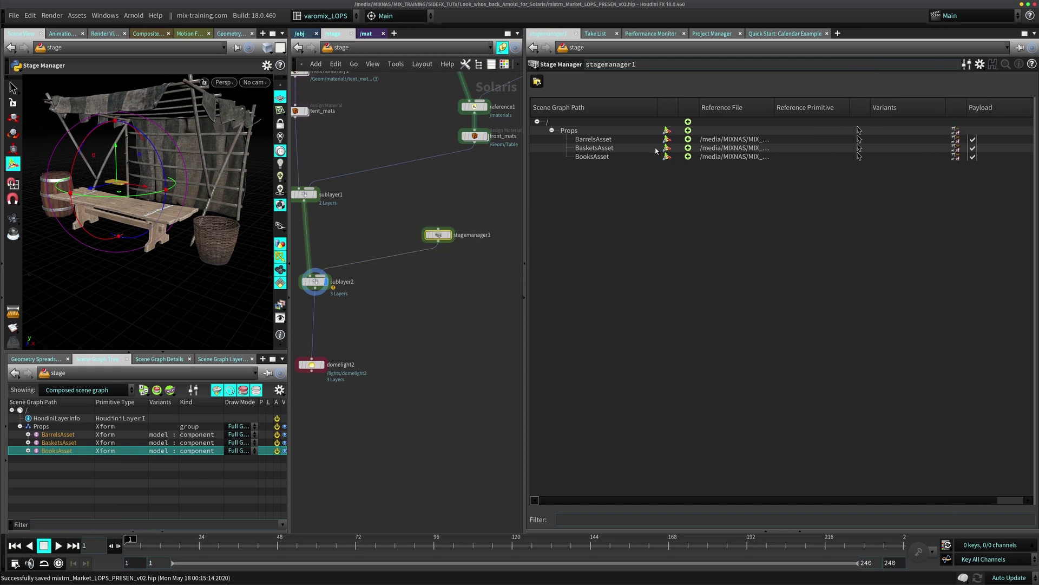
left_click(954, 143)
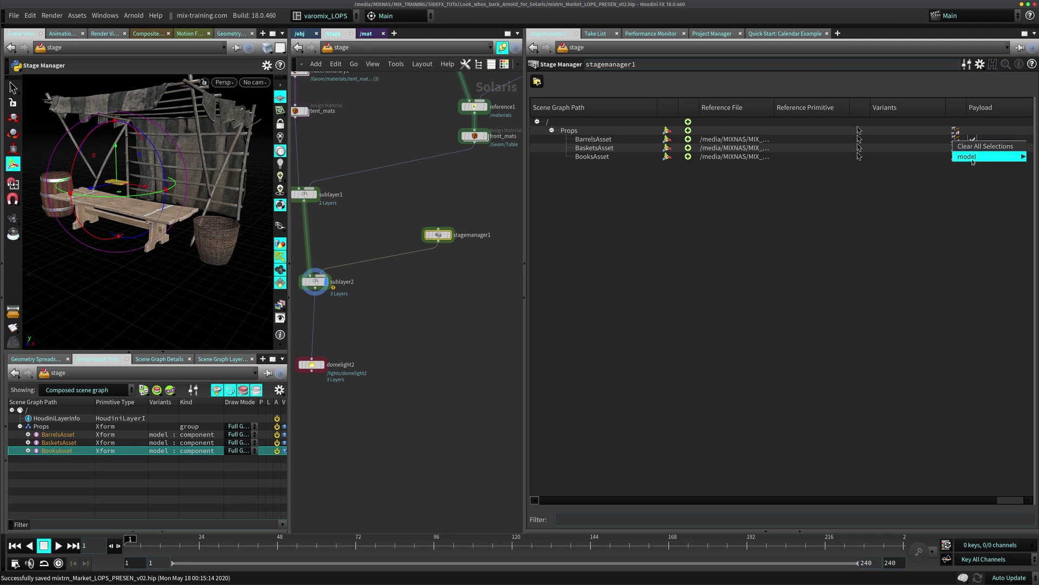
mouse_move(978, 158)
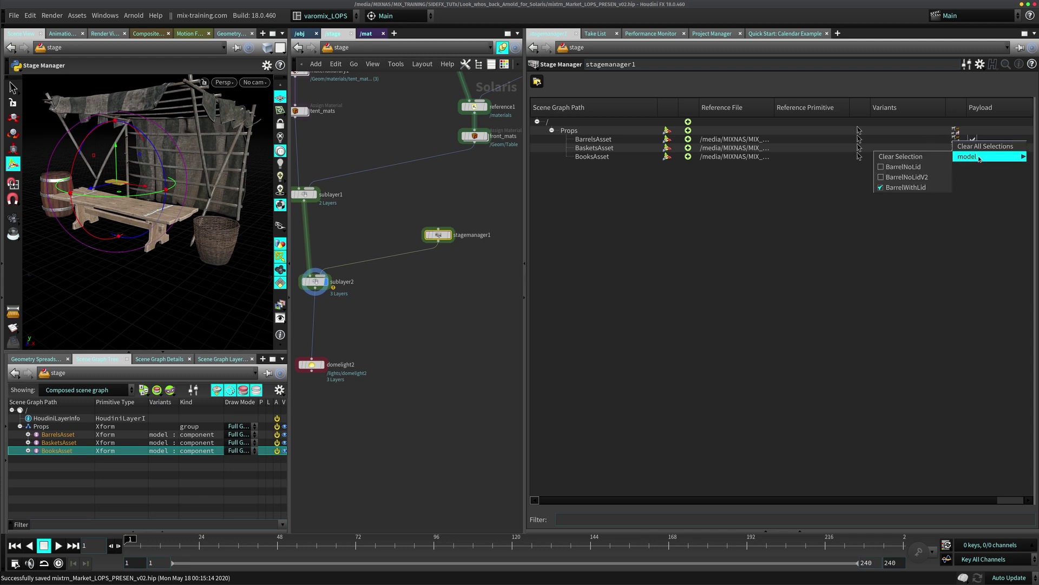
left_click(915, 178)
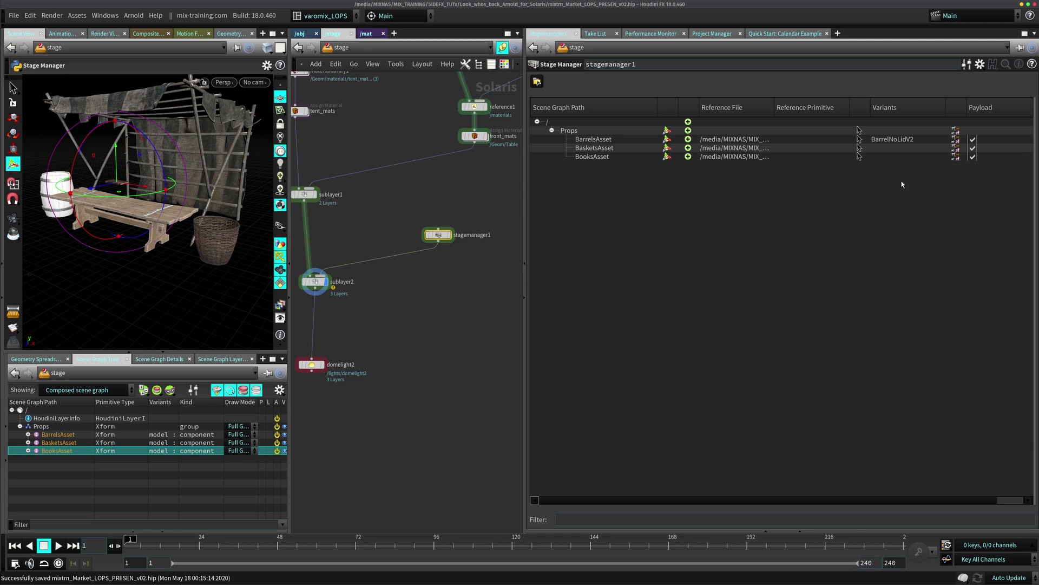
Set the model variant of BasketsAsset to LargeBasketWithCarpets
key("Escape")
left_click_drag(65, 199, 163, 265)
key("Return")
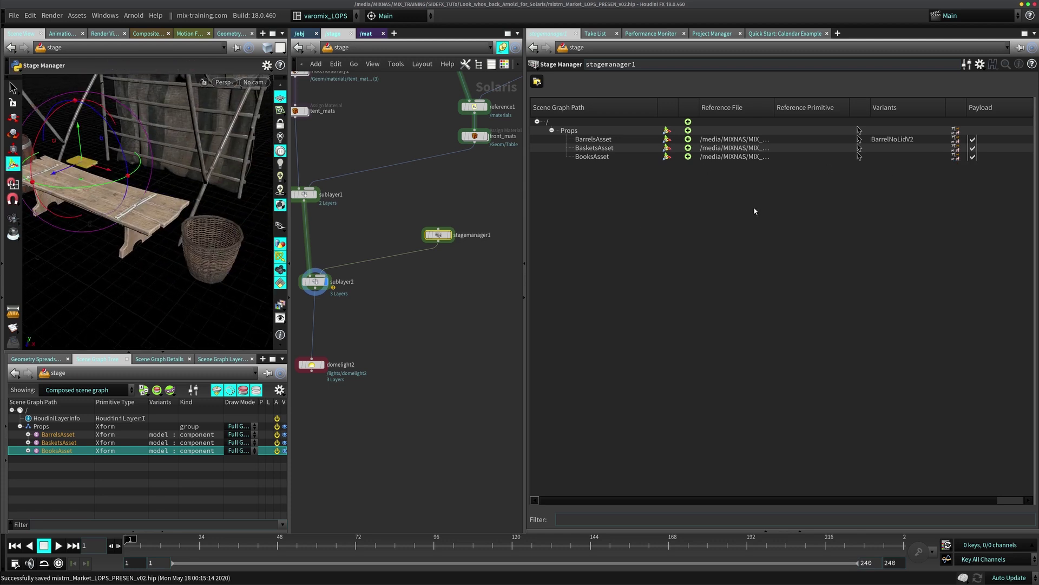
left_click(606, 149)
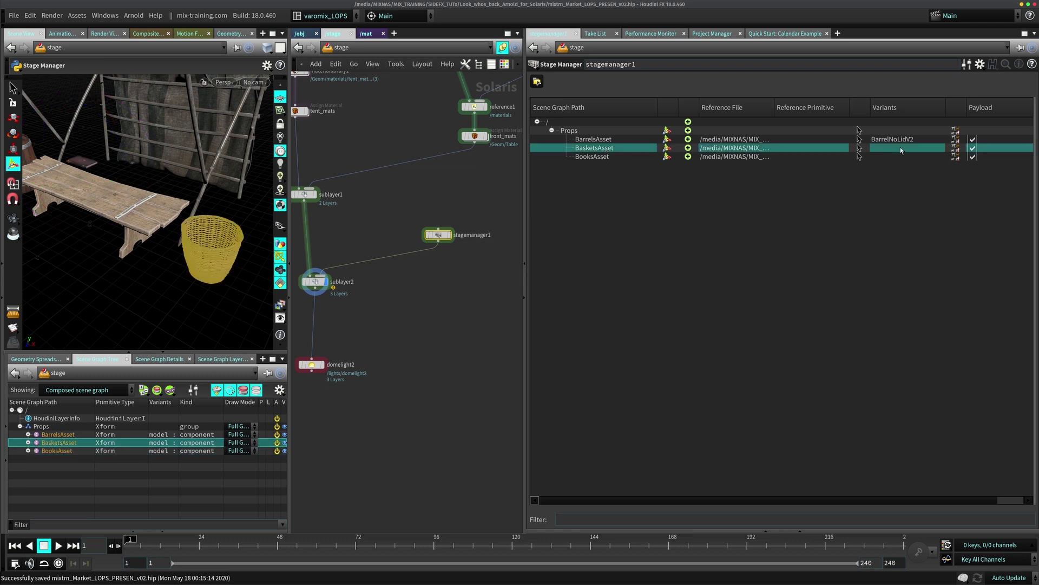
left_click(955, 148)
mouse_move(969, 161)
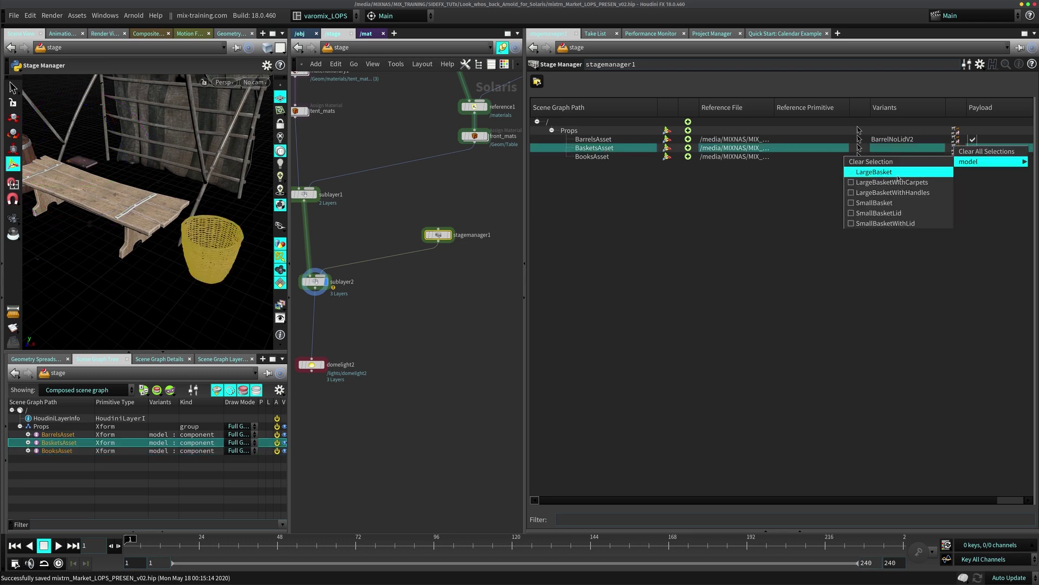
left_click(899, 182)
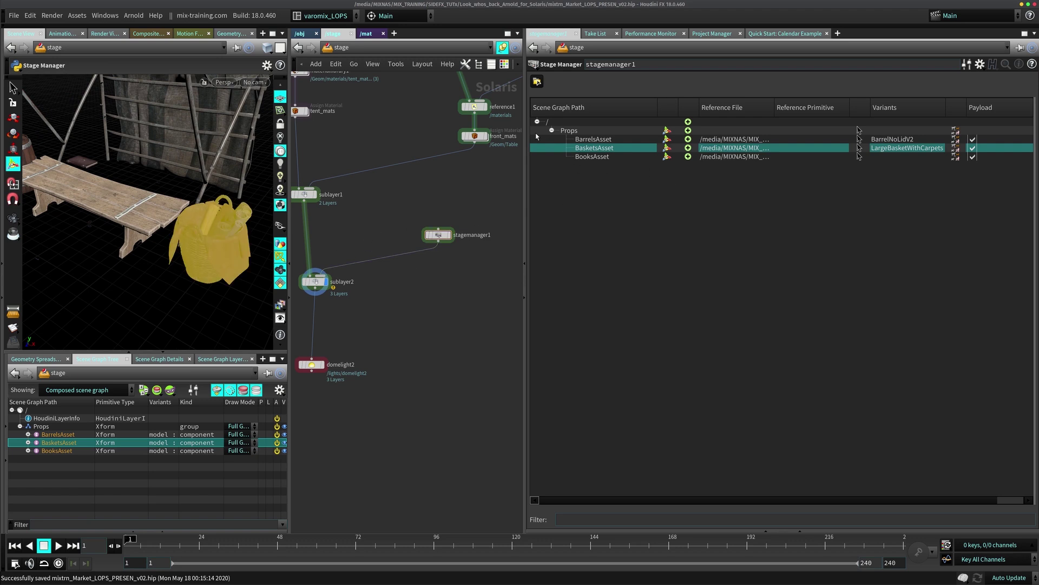
left_click(595, 157)
left_click(955, 157)
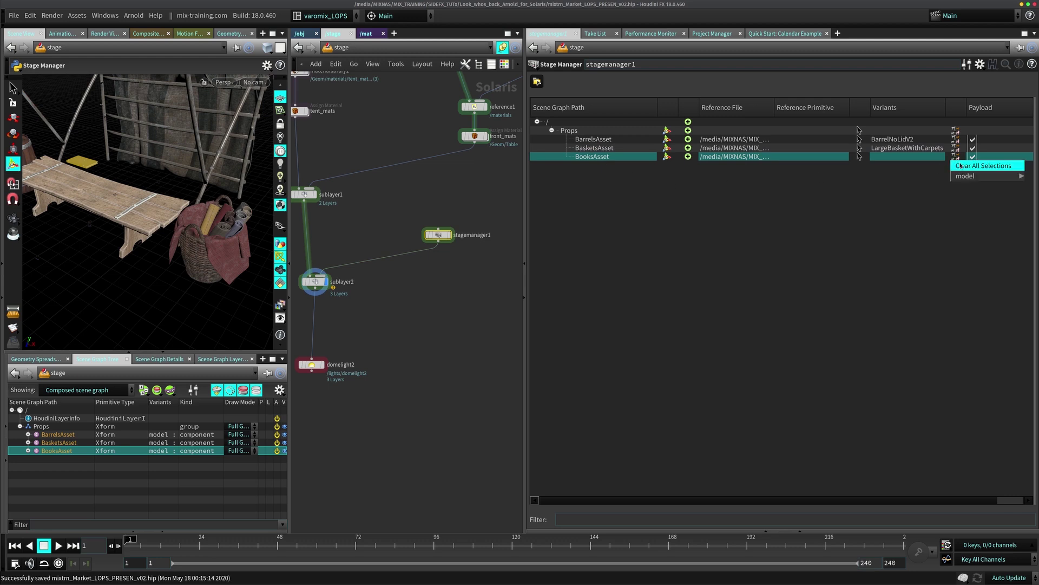
mouse_move(969, 176)
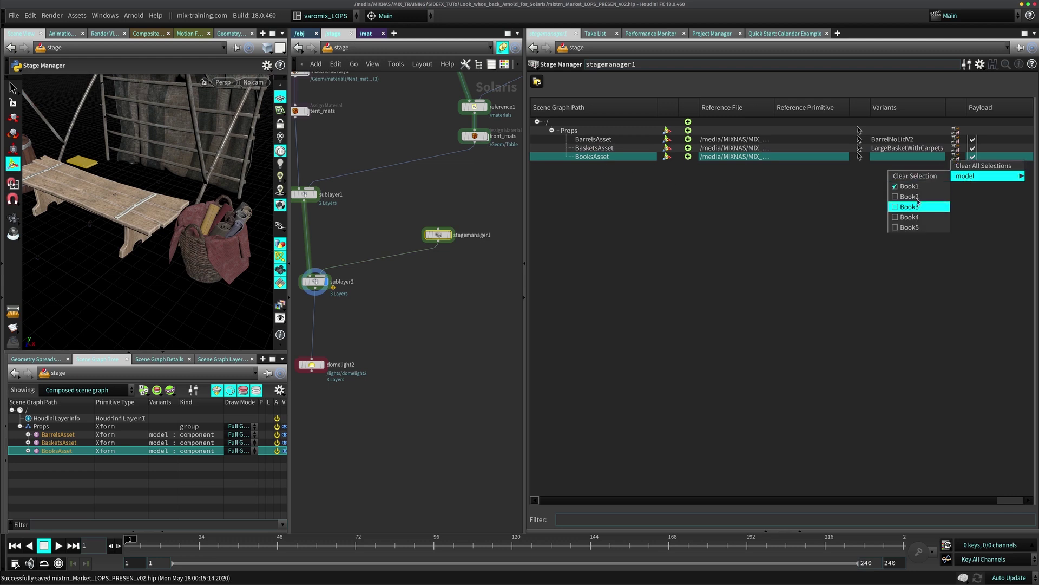
left_click(629, 294)
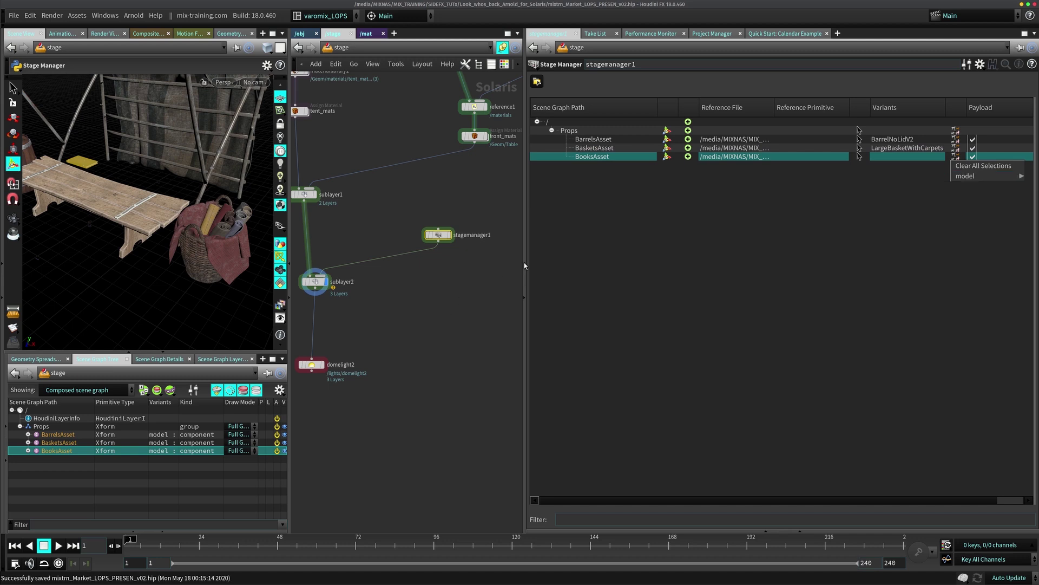
Nudge stagemanager1 closer to sublayer2 and duplicate BooksAsset three times under Props
left_click_drag(439, 234, 425, 228)
left_click(599, 150)
left_click(607, 157)
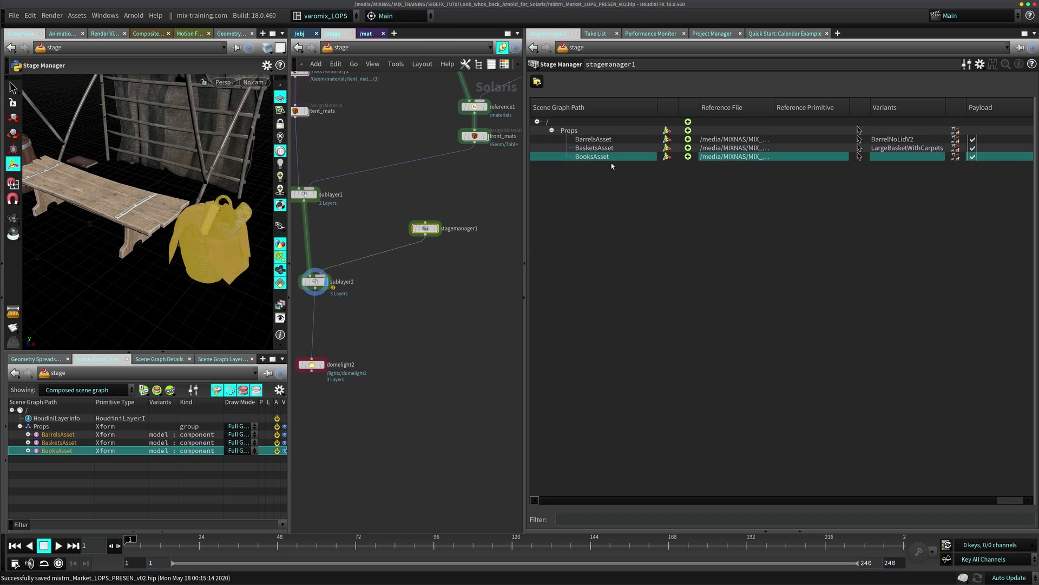
key("ctrl+d")
key("ctrl+d")
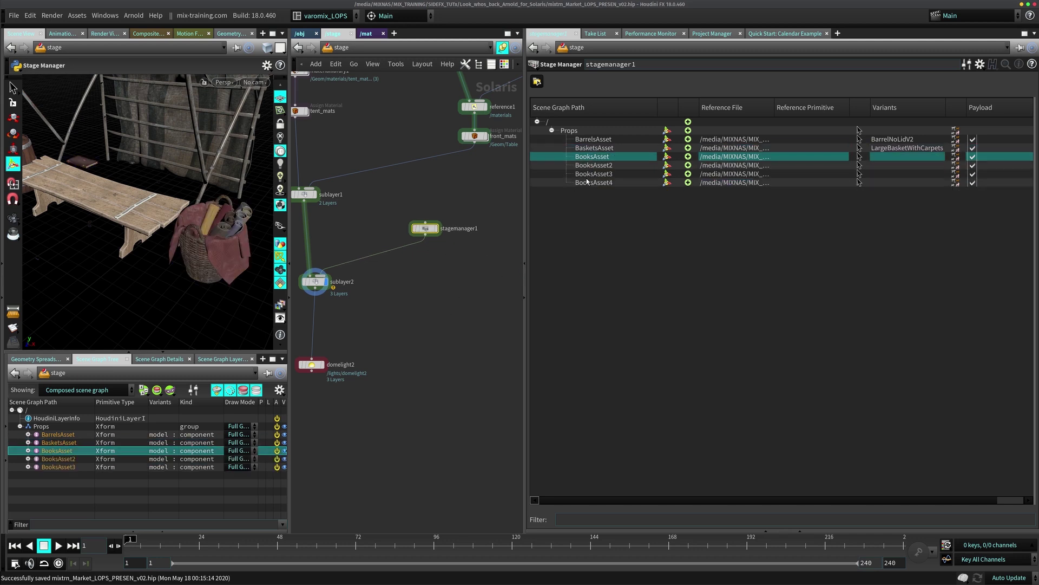
Assign the model variants Book1, Book2, Book3 and Book4 to BooksAsset, BooksAsset2, BooksAsset3 and BooksAsset4 respectively
left_click(607, 166)
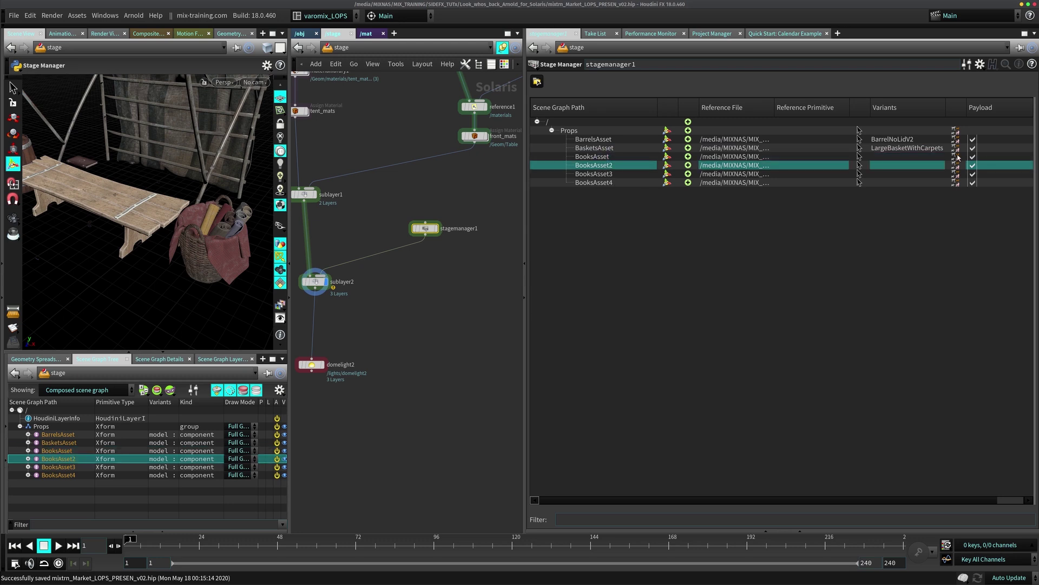
left_click(841, 159)
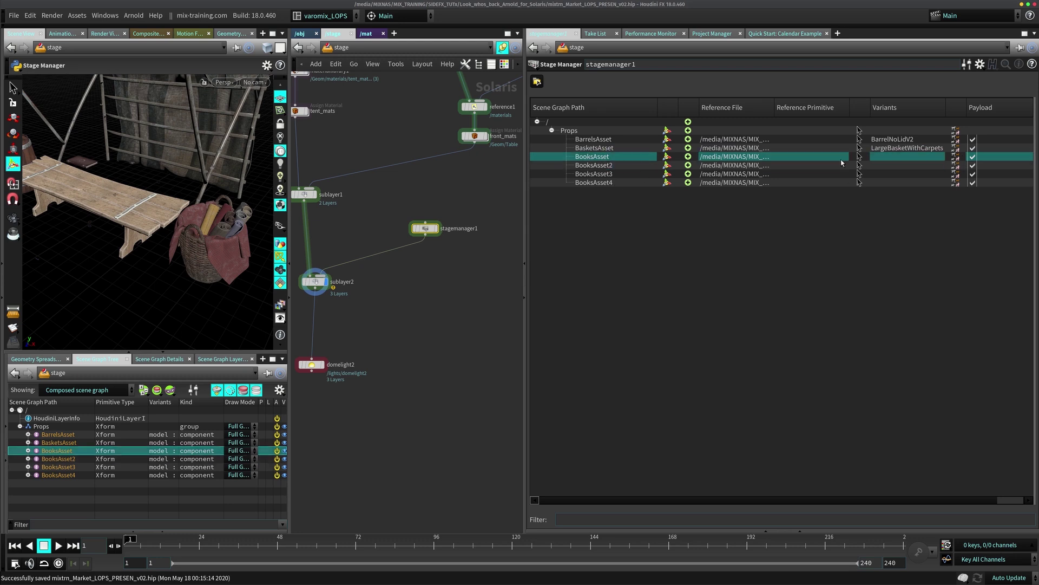
left_click(955, 158)
left_click(915, 184)
left_click(957, 167)
mouse_move(991, 183)
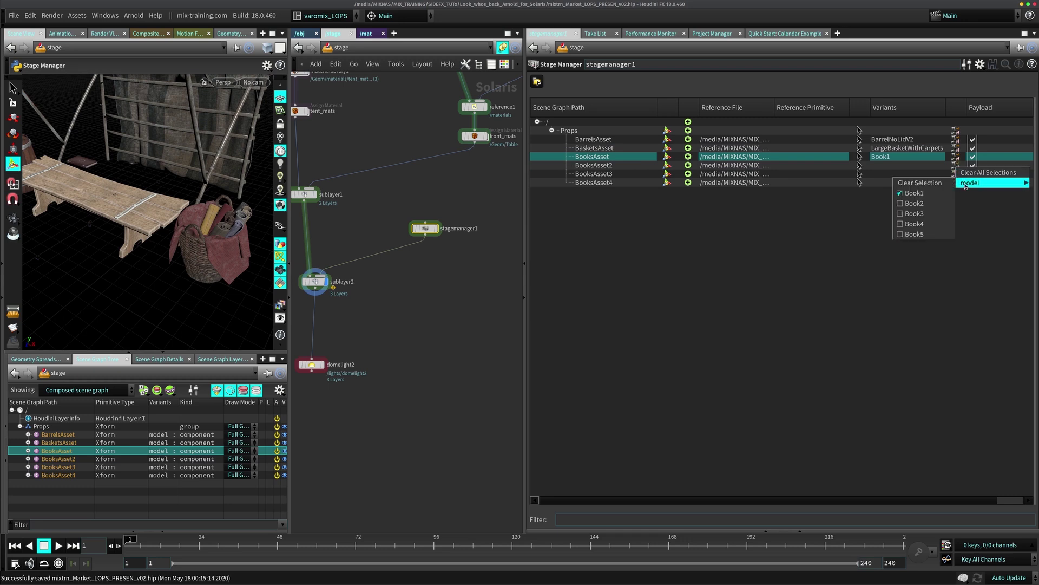
left_click(928, 203)
left_click(956, 174)
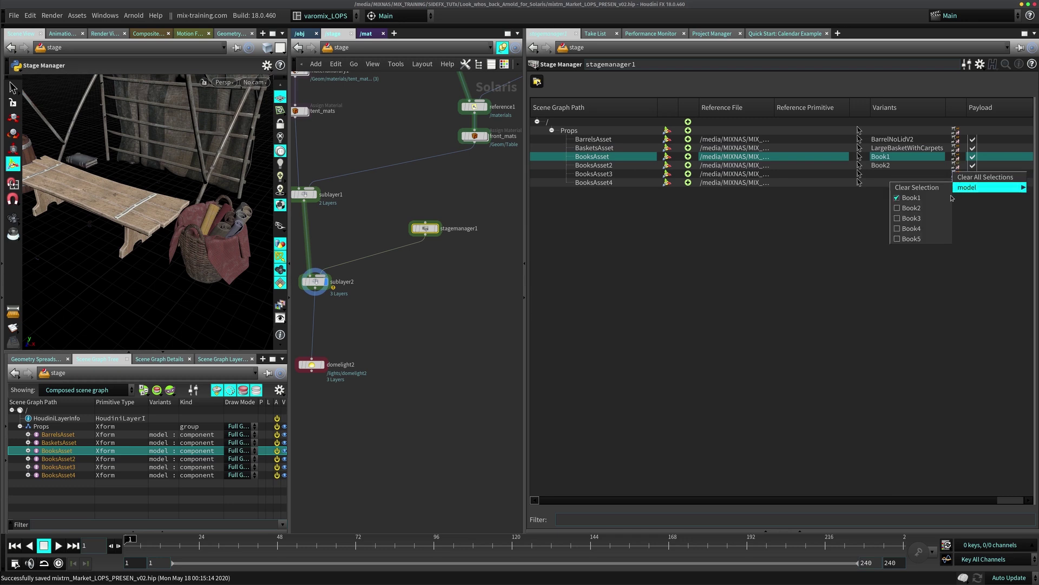
left_click(911, 218)
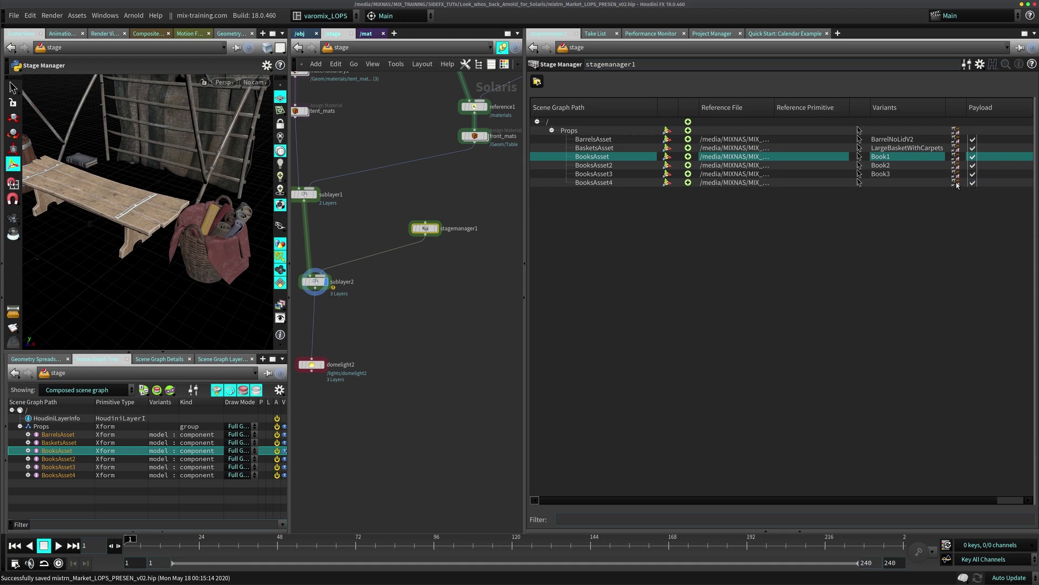
left_click(957, 185)
mouse_move(969, 200)
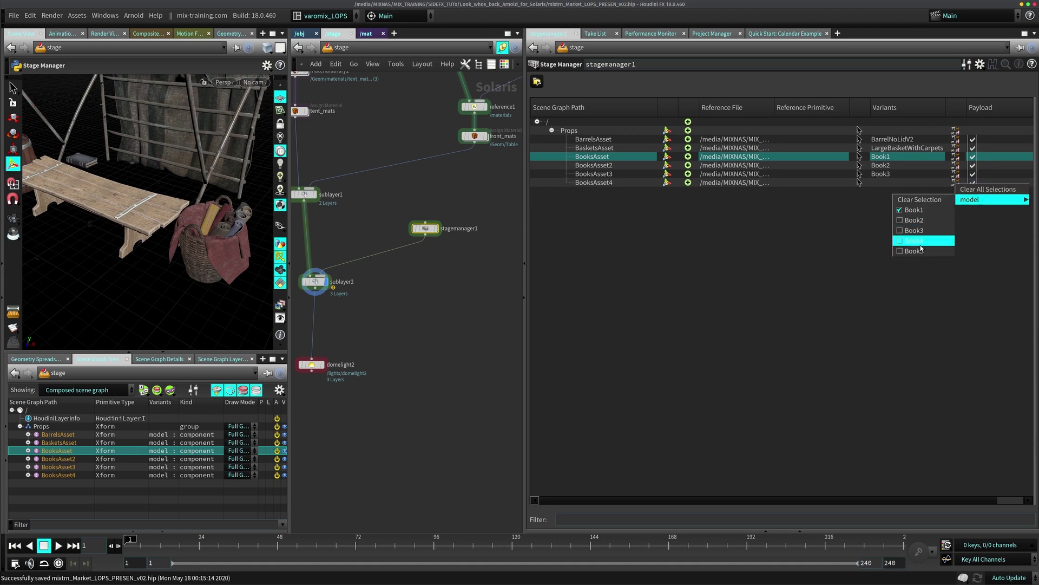
left_click(920, 241)
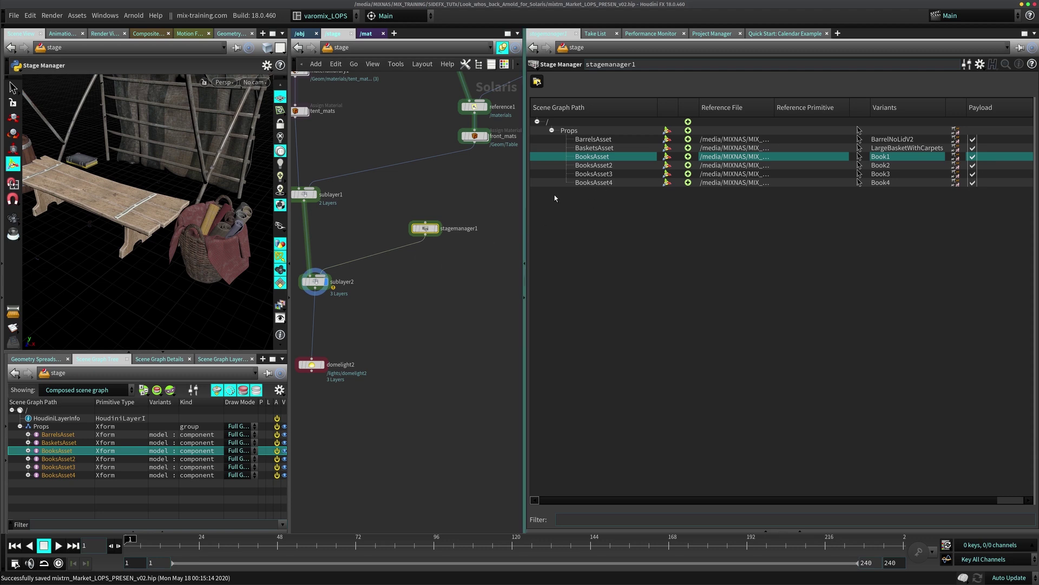
Move the overlapping books vertically apart so all four float one above another over the tabletop
left_click_drag(524, 203, 644, 203)
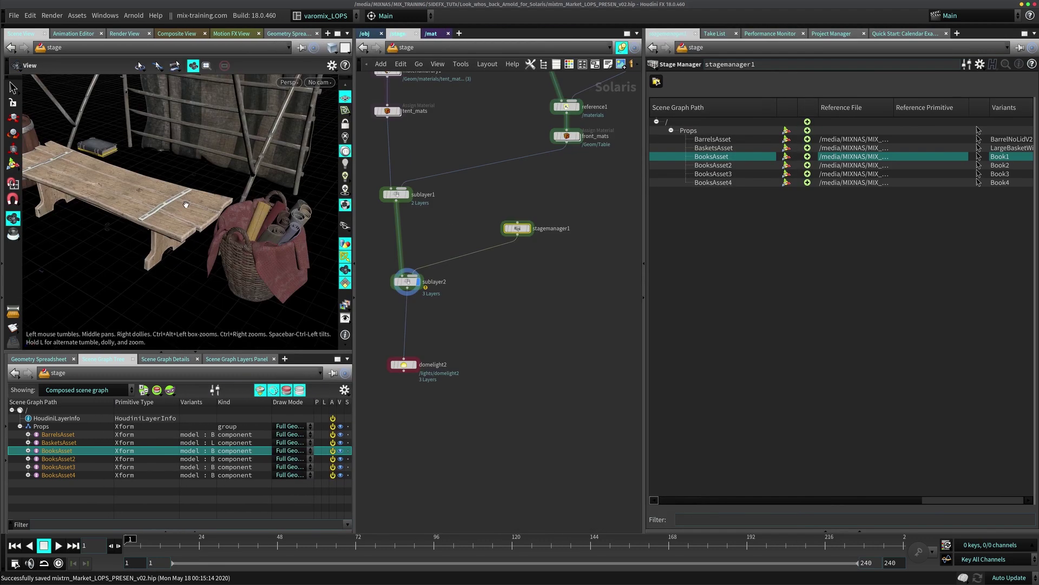
left_click_drag(217, 271, 234, 242)
left_click(786, 156)
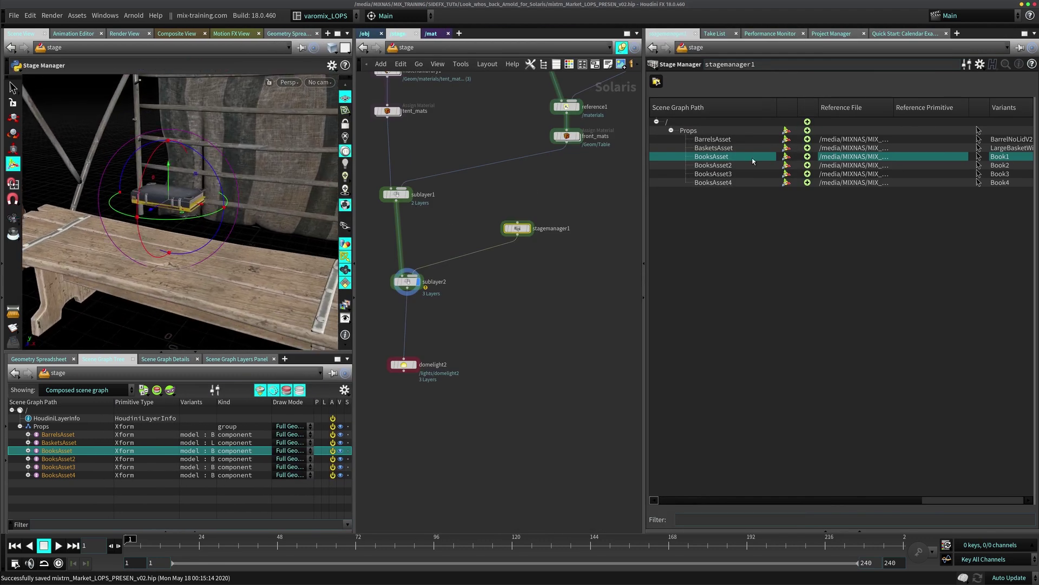
mouse_move(170, 162)
left_mouse_down()
mouse_move(170, 193)
mouse_move(168, 145)
left_mouse_up()
left_click(786, 165)
left_click(785, 174)
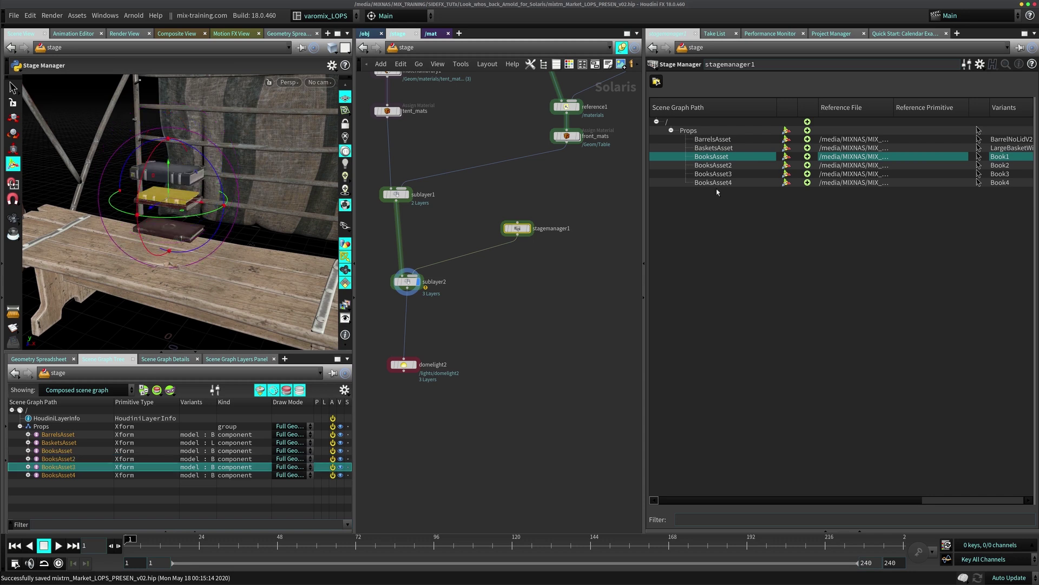
left_click_drag(172, 165, 222, 238)
key("Escape")
key("Return")
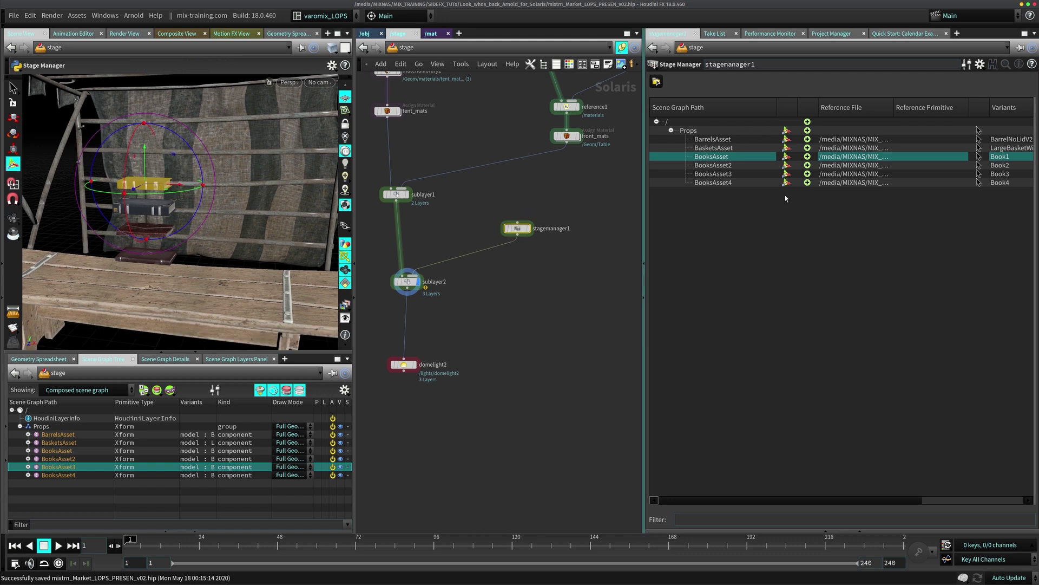
Insert an Edit node between sublayer2 and domelight2 and space it out below sublayer2
left_click_drag(649, 227, 702, 227)
left_click(452, 281)
middle_click_drag(498, 307, 531, 260)
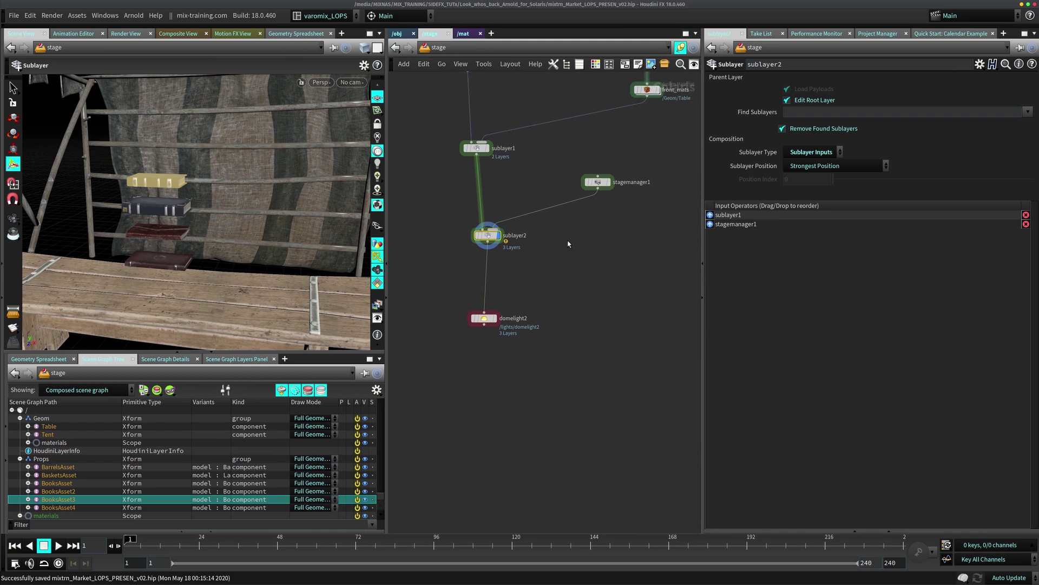
key("Tab")
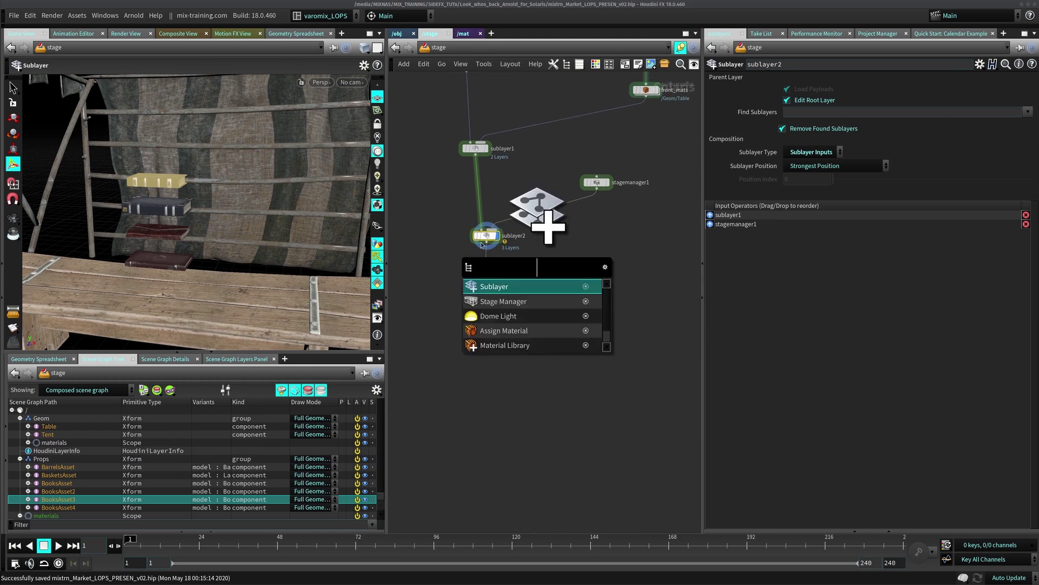
type("edit")
key("Return")
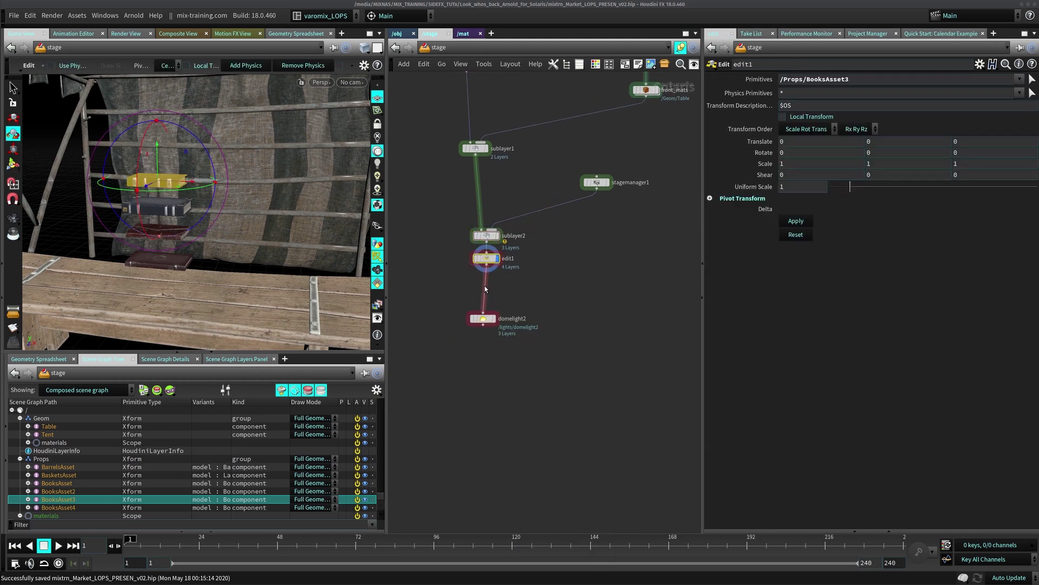
left_click(492, 273)
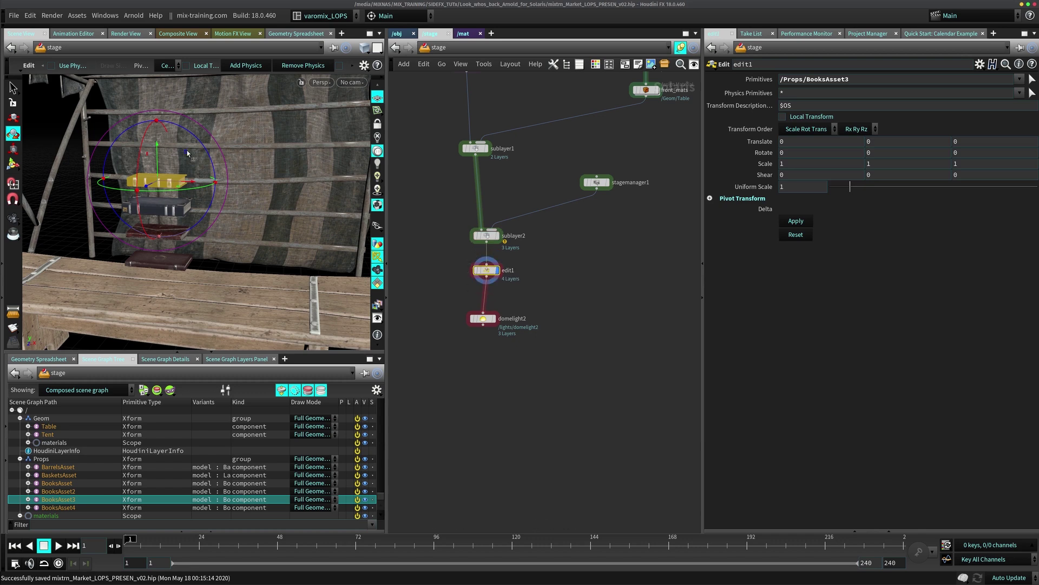
Try to move BooksAsset3 with the edit1 transform handle, and undo the handle change
left_click_drag(156, 159, 226, 241)
key("ctrl+z")
key("Escape")
key("Return")
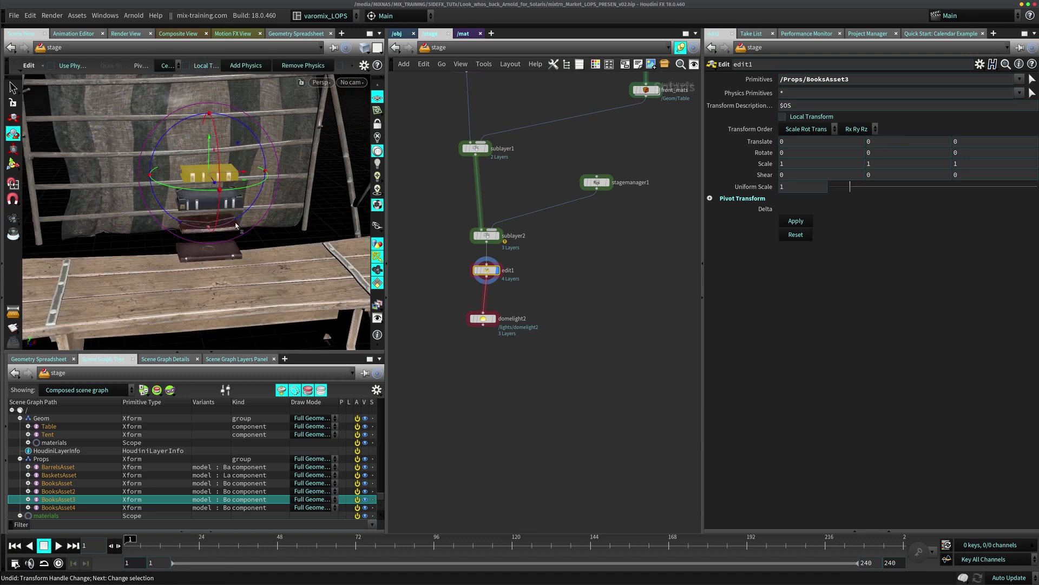
Widen the viewport, enable Use Physics on the Edit node, and try a short upward move of BooksAsset3
left_click_drag(387, 115, 463, 114)
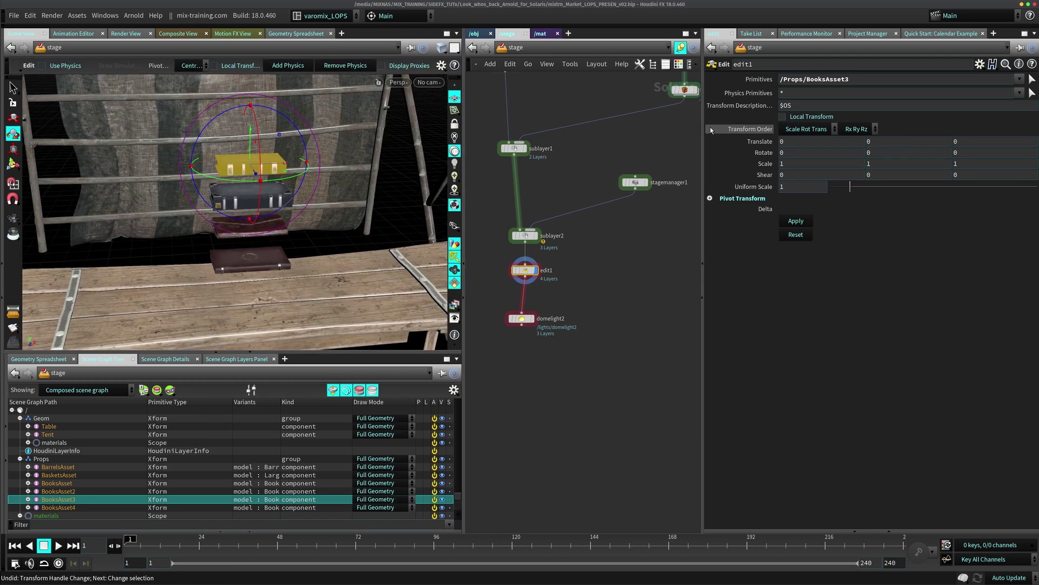
left_click_drag(703, 133, 766, 133)
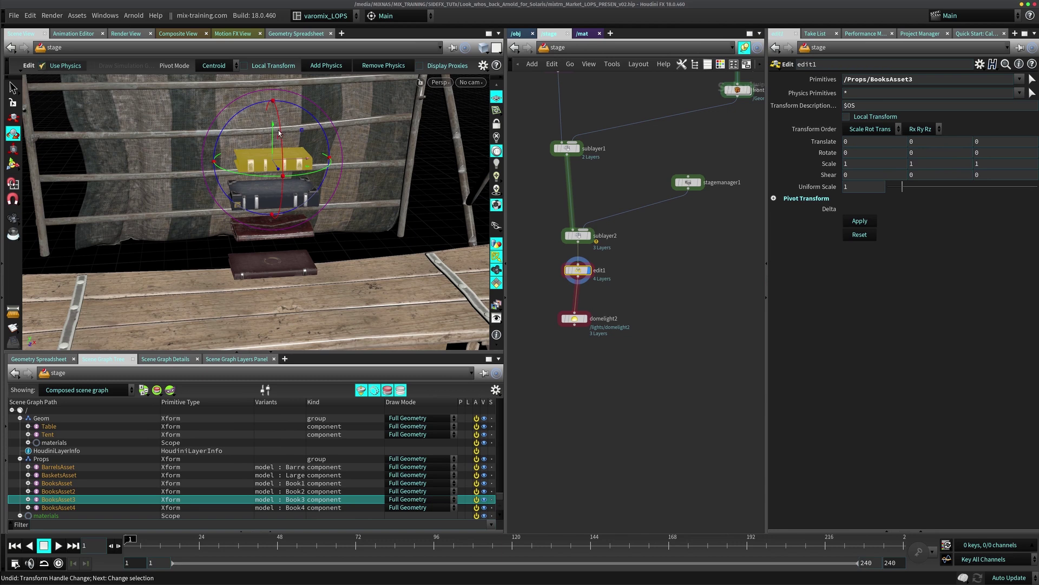
left_click(273, 106)
left_click_drag(277, 124, 275, 107)
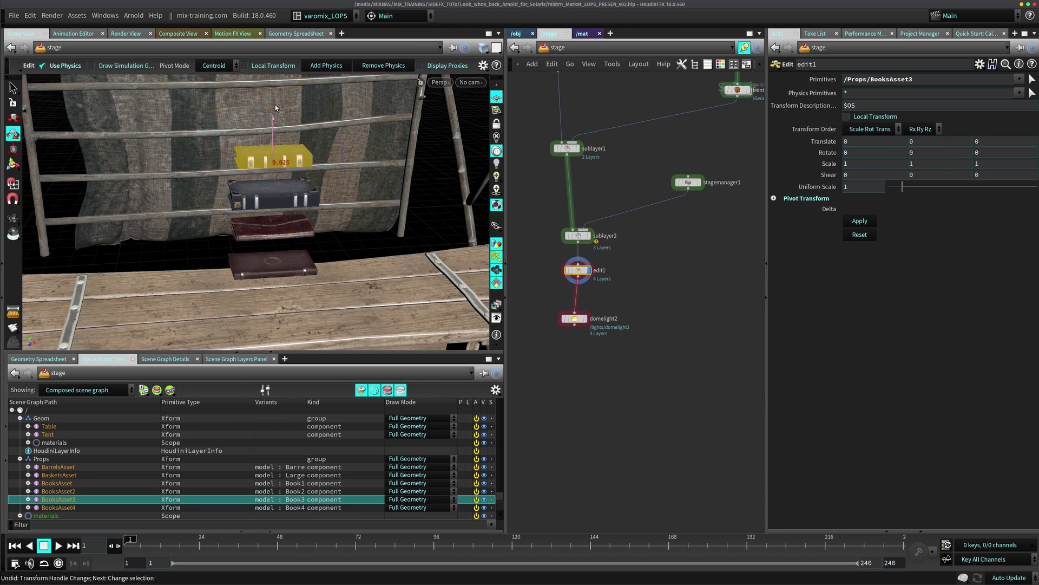
left_click_drag(282, 178, 261, 187)
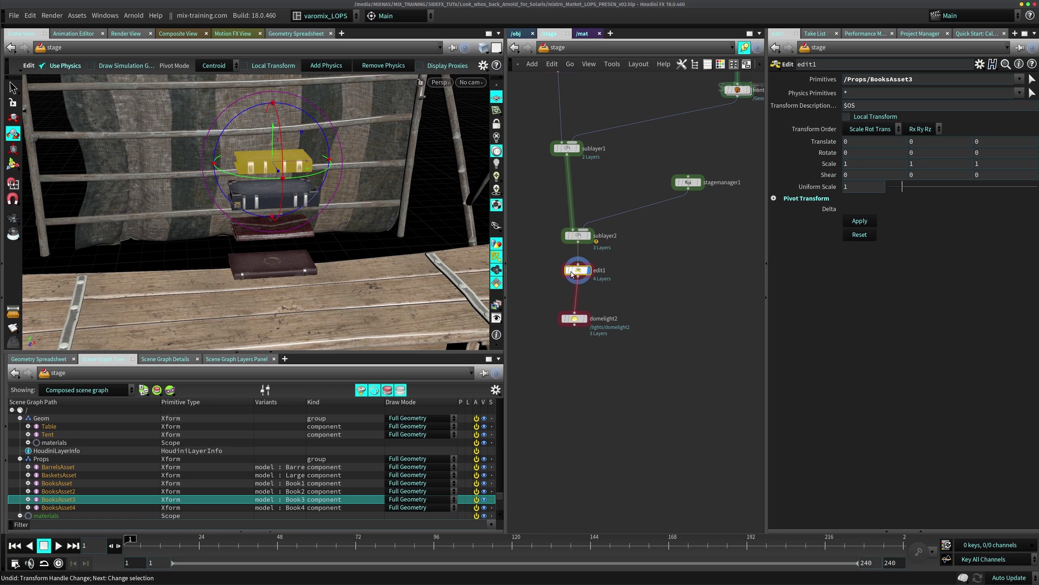
Slide the lowest floating book, BookOne, along the table toward the metal strap at its end
left_click(231, 273)
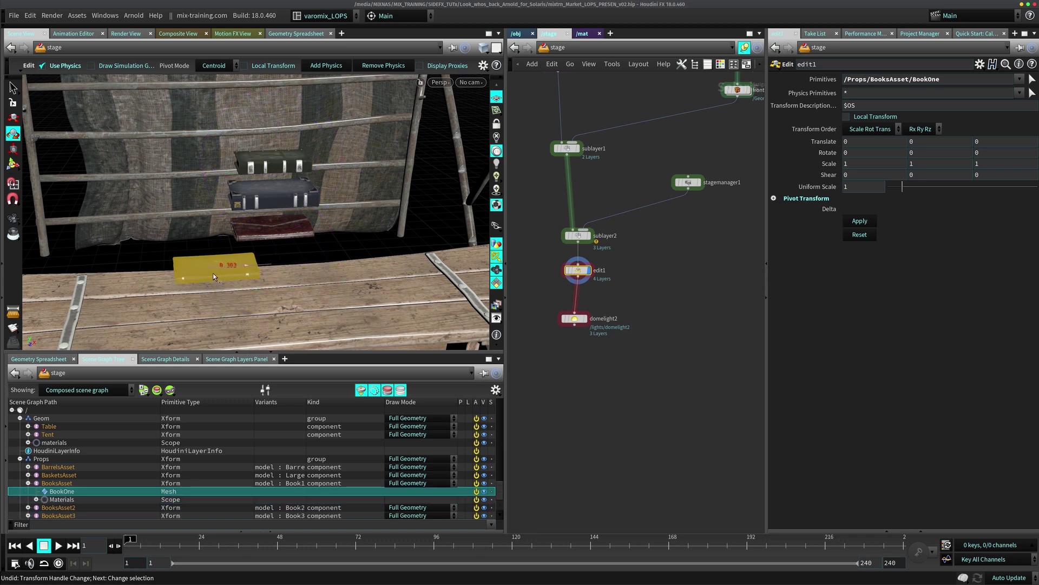
key("Escape")
left_click_drag(139, 277, 234, 253)
key("Return")
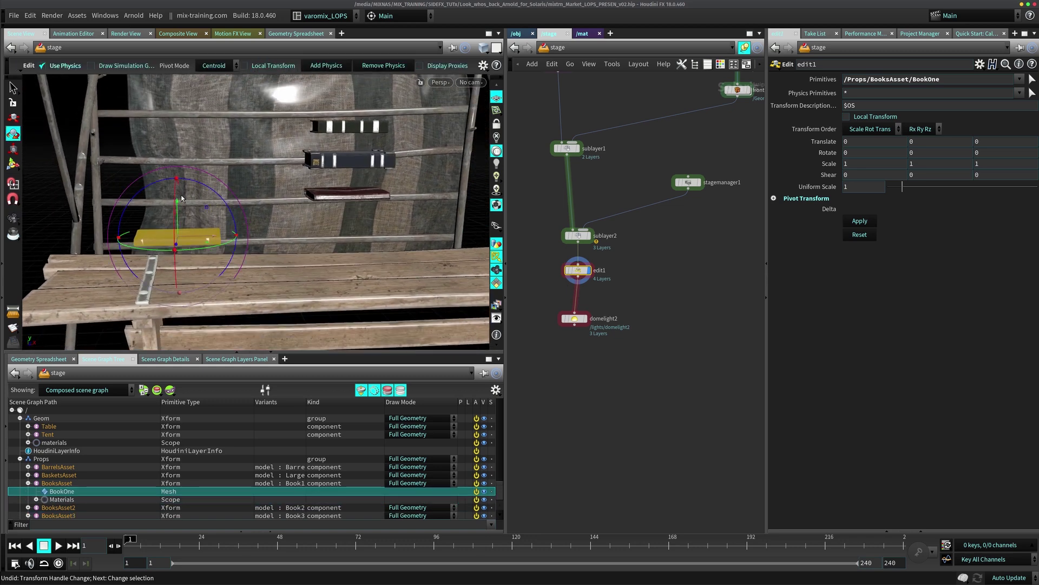
Lower BookOne onto the tabletop beside the metal strap
key("Escape")
left_click_drag(180, 207, 239, 206)
right_click_drag(238, 205, 242, 206, "alt")
left_click_drag(156, 232, 156, 223, "alt")
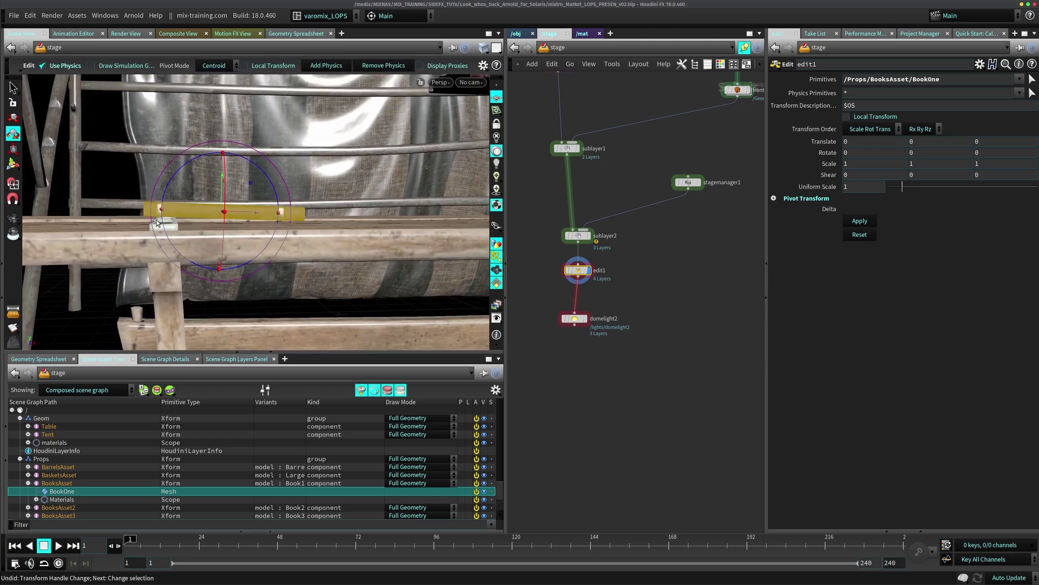
left_click_drag(212, 203, 264, 204, "alt")
left_click_drag(254, 240, 217, 204, "alt")
Bring the dark red and blue books down into a pile with BookOne at the table's end
left_click(365, 265)
key("Return")
left_click(341, 158)
key("Escape")
key("Return")
Drop BookThree onto the blue book to complete the physics-settled pile on the table
left_click(342, 146)
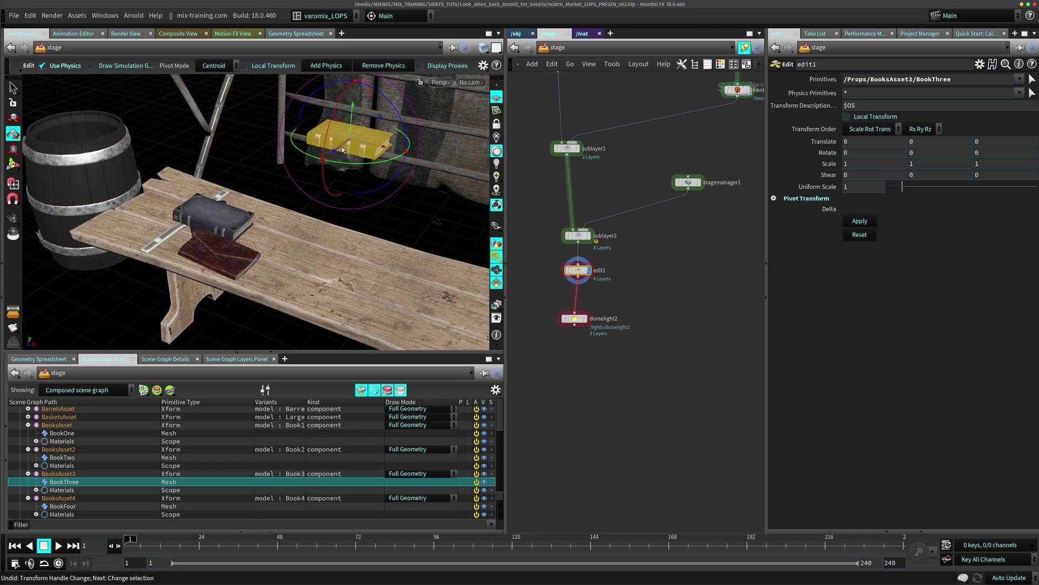
left_click_drag(367, 157, 259, 201)
key("Escape")
key("Return")
key("Escape")
key("Return")
key("Escape")
key("Escape")
key("Escape")
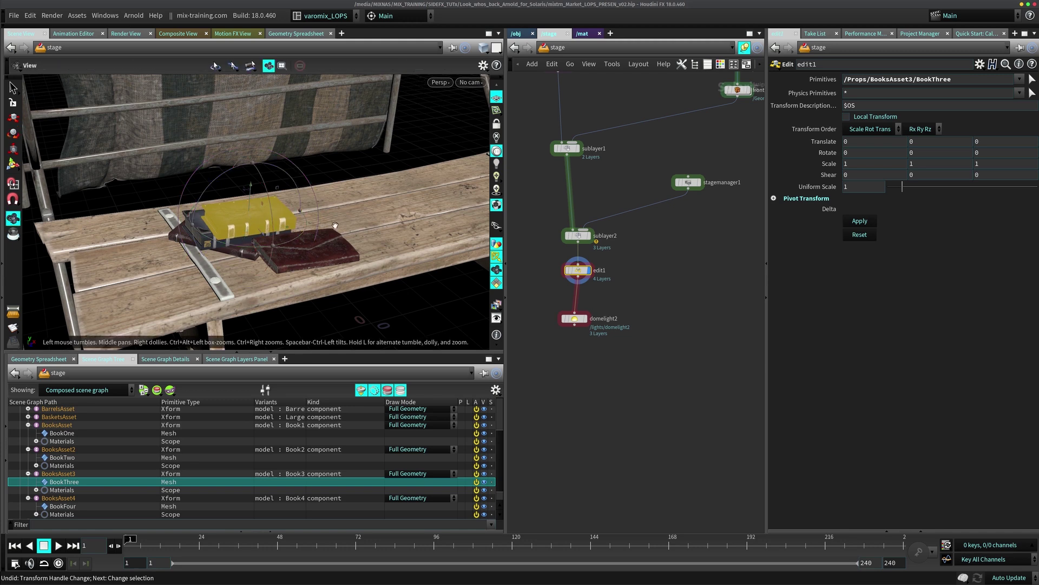
left_click_drag(325, 216, 378, 260)
key("Return")
key("Escape")
key("Return")
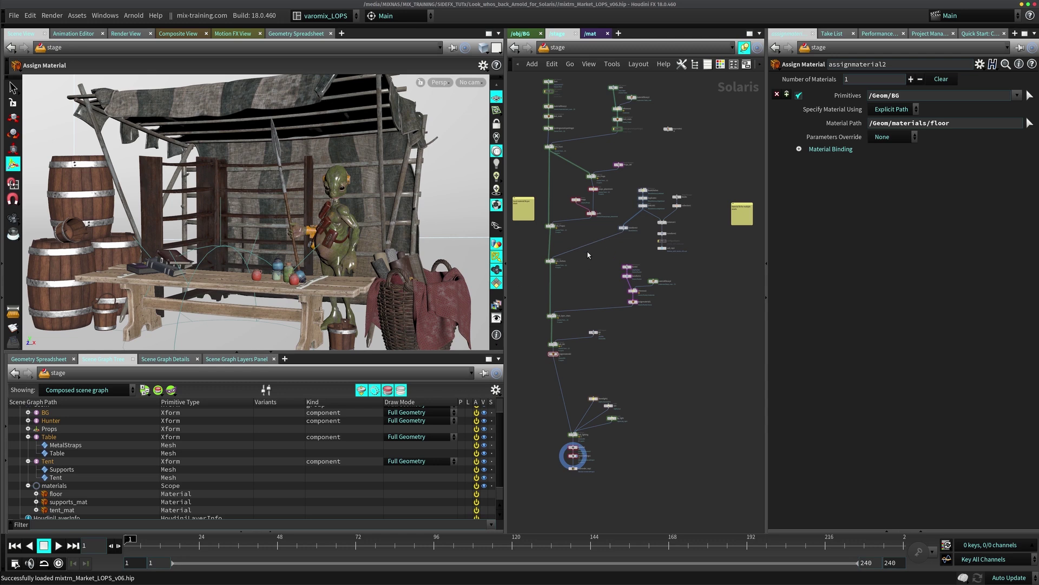
Examine the complete market stage network and select the Hunter SOP Import node
left_click_drag(510, 222, 453, 222)
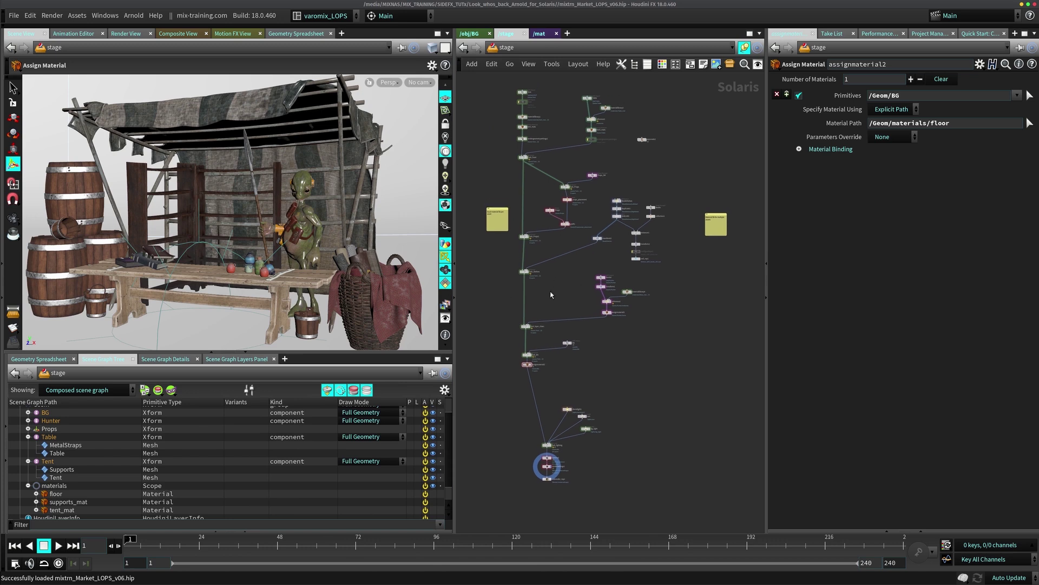
scroll(551, 294, "up", 3)
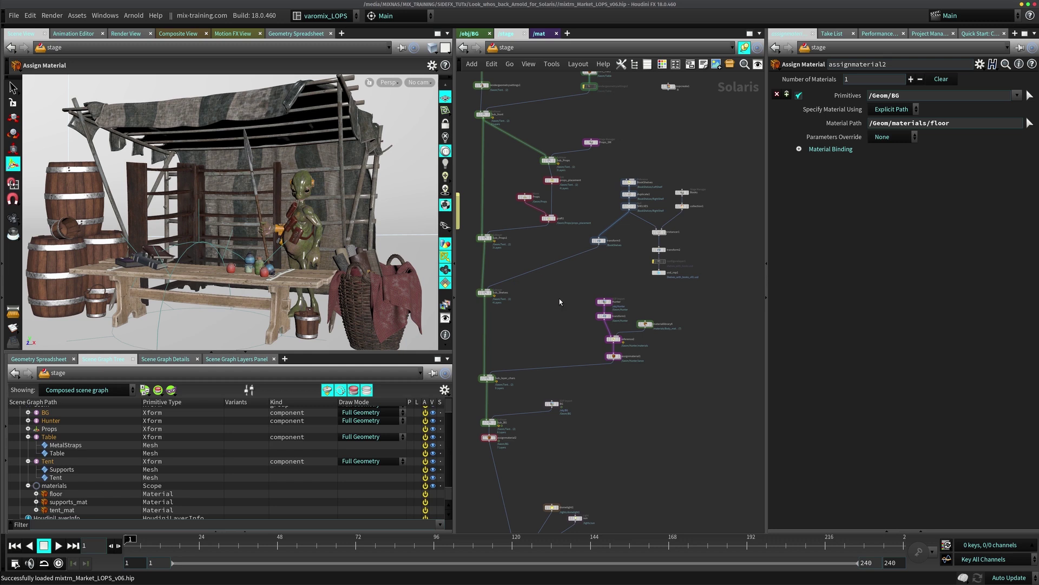
middle_click_drag(559, 301, 565, 209)
scroll(565, 209, "up", 3)
left_click_drag(516, 179, 611, 202)
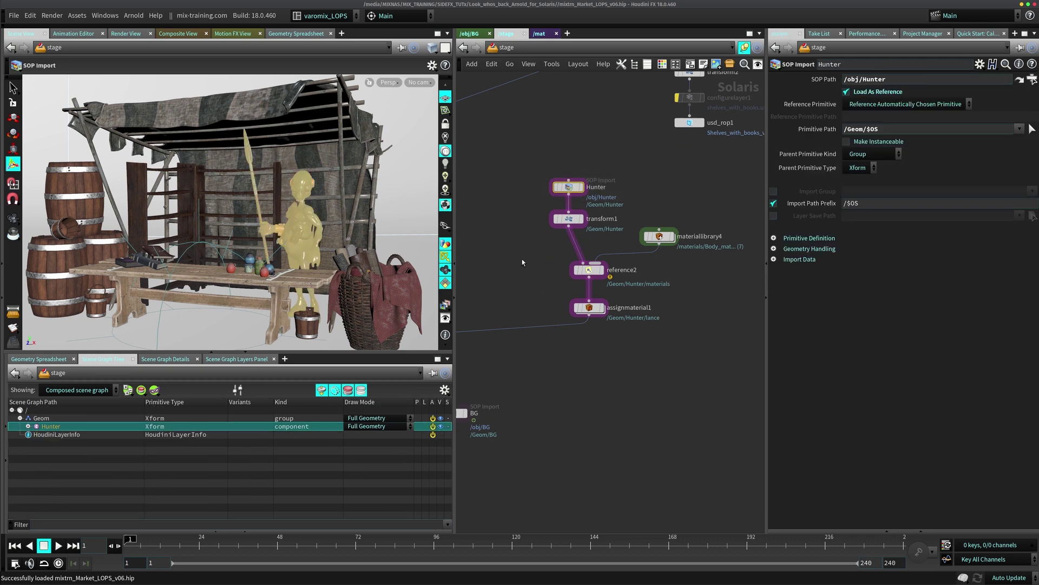
scroll(575, 190, "up", 3)
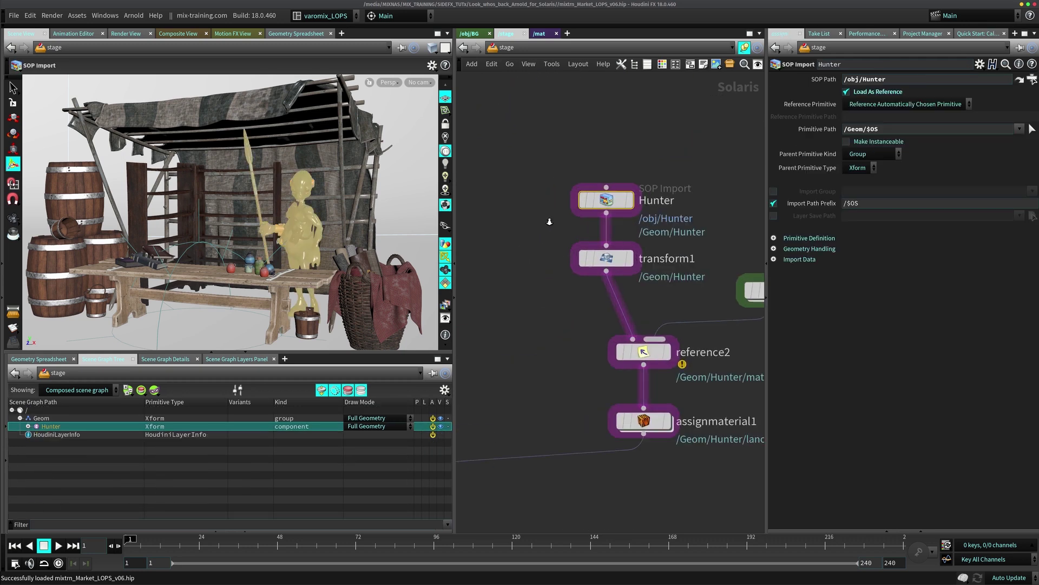
Open the Hunter geometry network at object level and view its blast1 and reverse1 results
left_click(469, 33)
key("u")
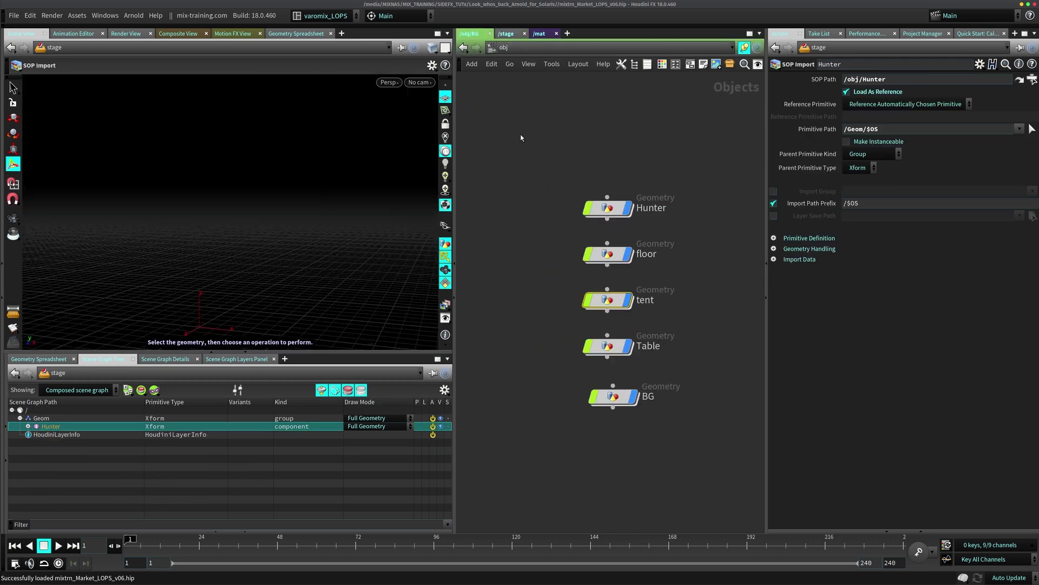
double_click(587, 171)
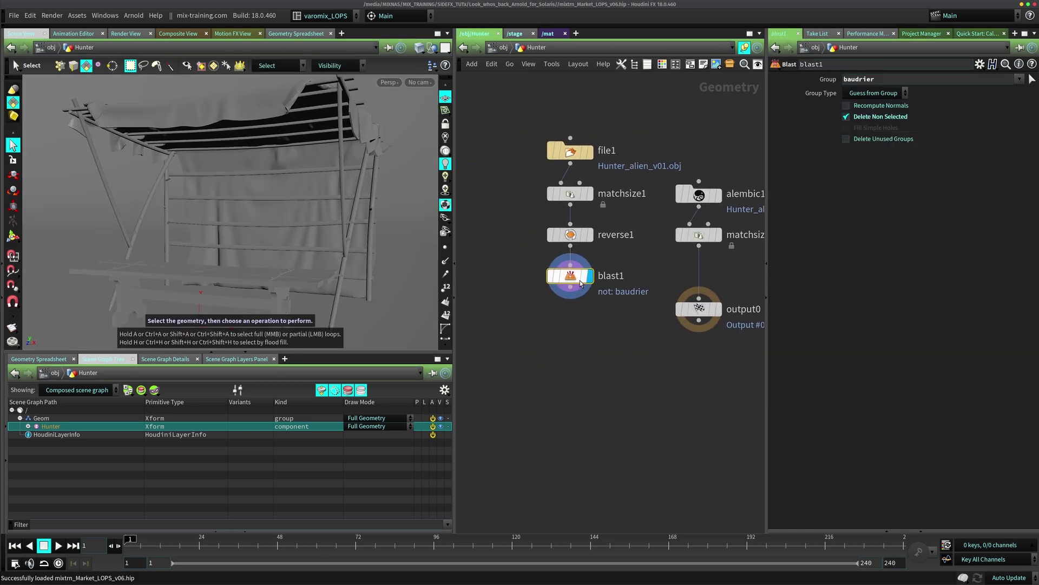
key("Escape")
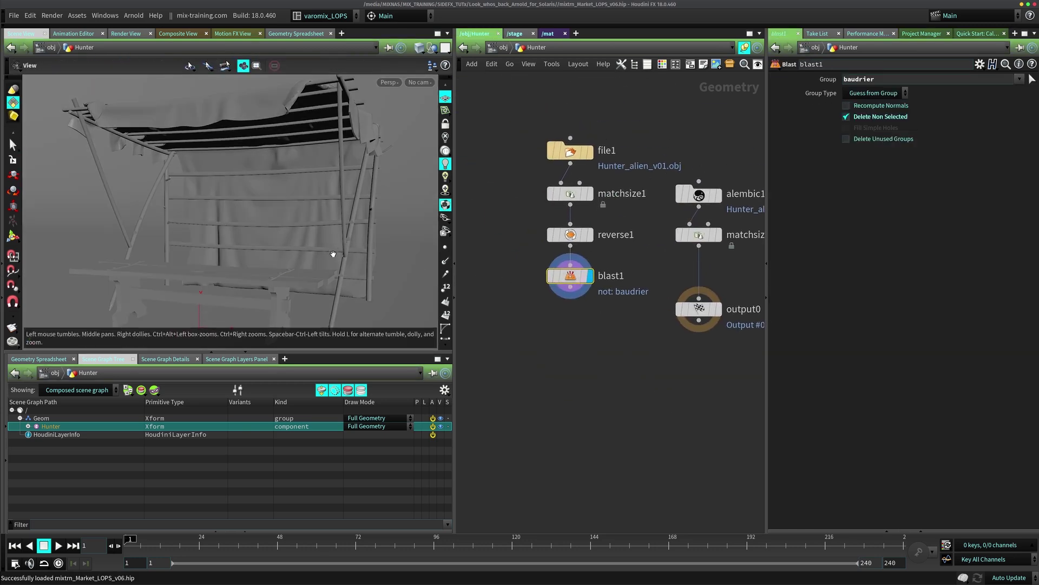
key("s")
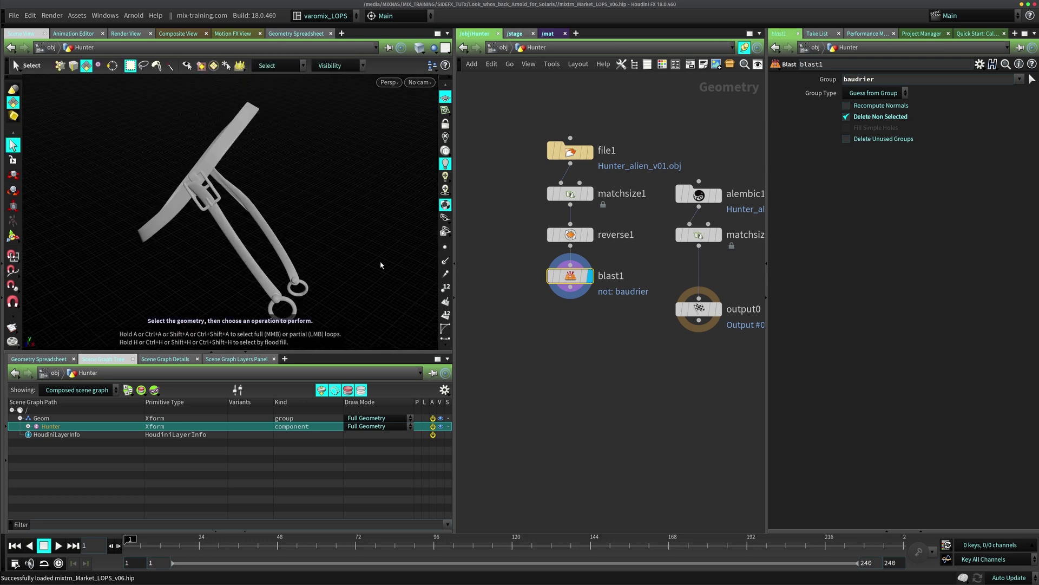
left_click(590, 234)
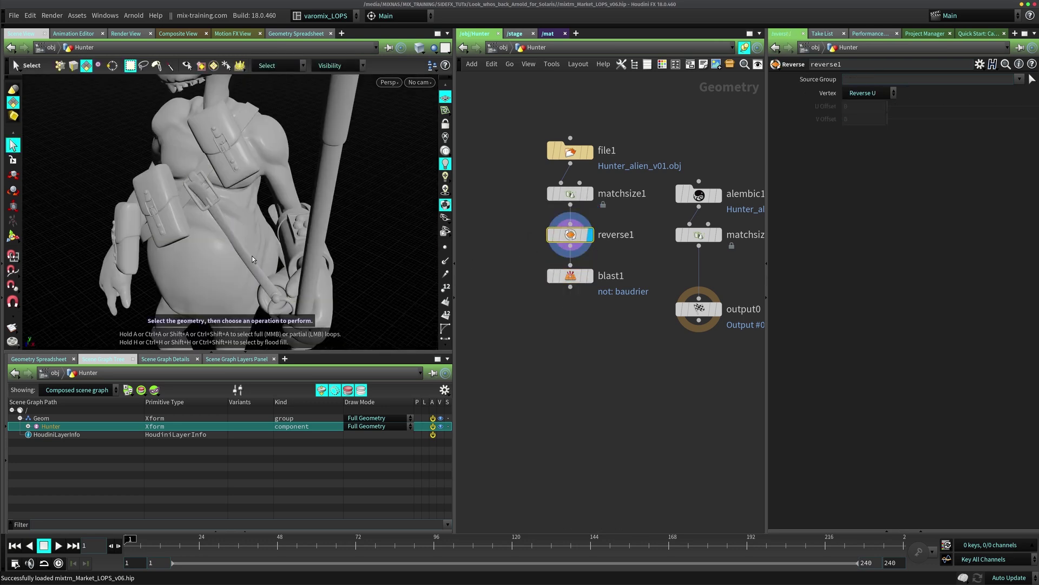
middle_click_drag(595, 348, 471, 344)
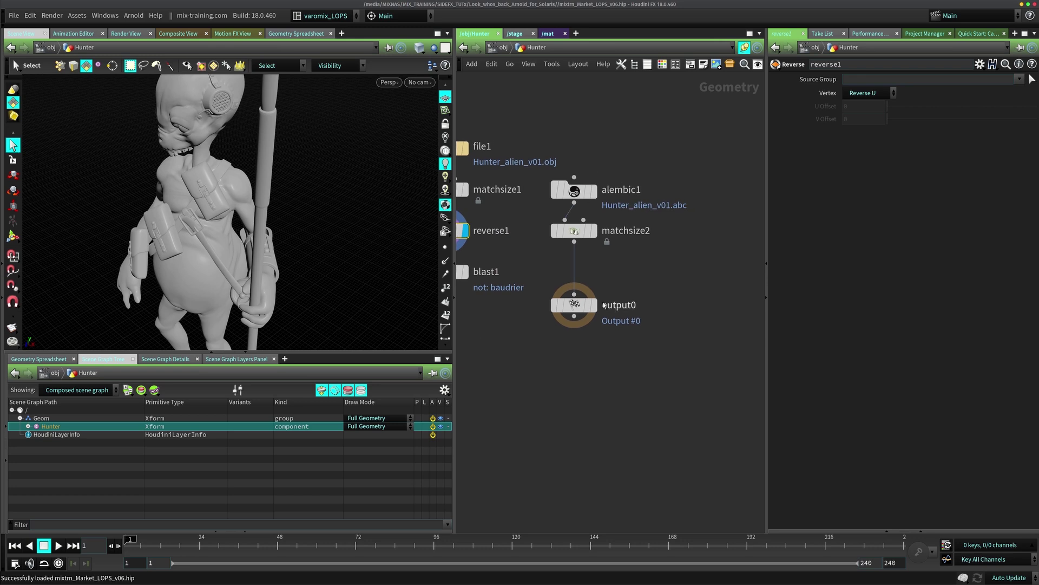
Display the Hunter network's output0 result and check the node information of alembic1
left_click(592, 305)
left_click_drag(249, 262, 287, 249, "alt")
mouse_move(578, 235)
middle_click(580, 196)
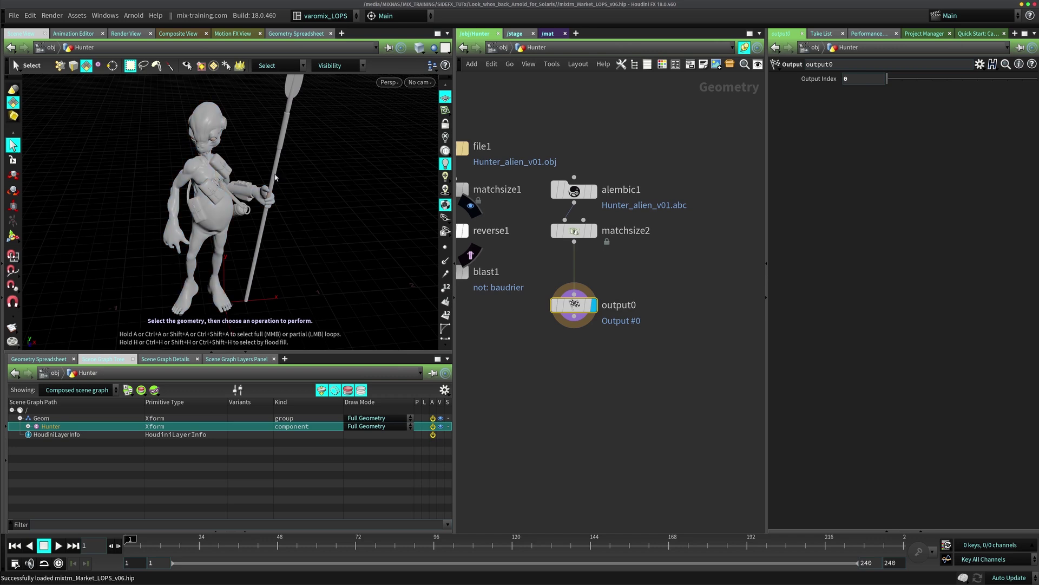
Return to the stage network, display the Hunter SOP Import, and expand the Hunter primitive in the scene graph
left_click(501, 47)
left_click(518, 138)
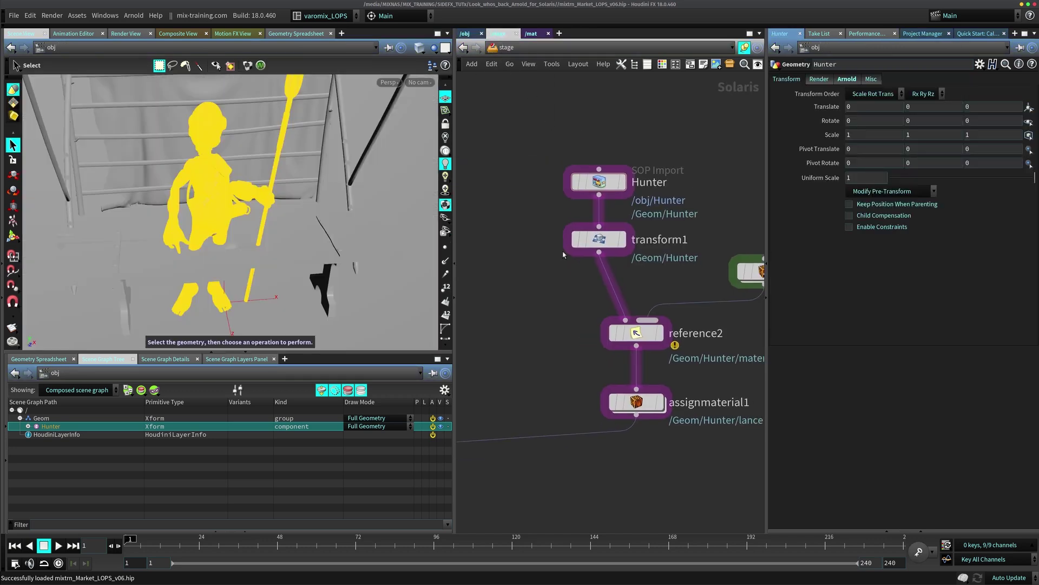
left_click(621, 181)
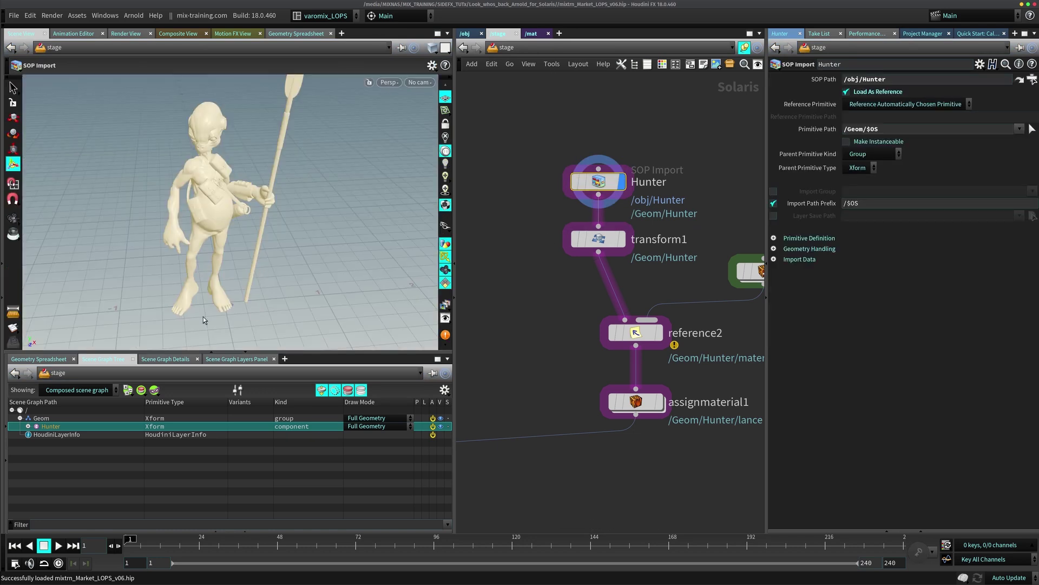
left_click(28, 427)
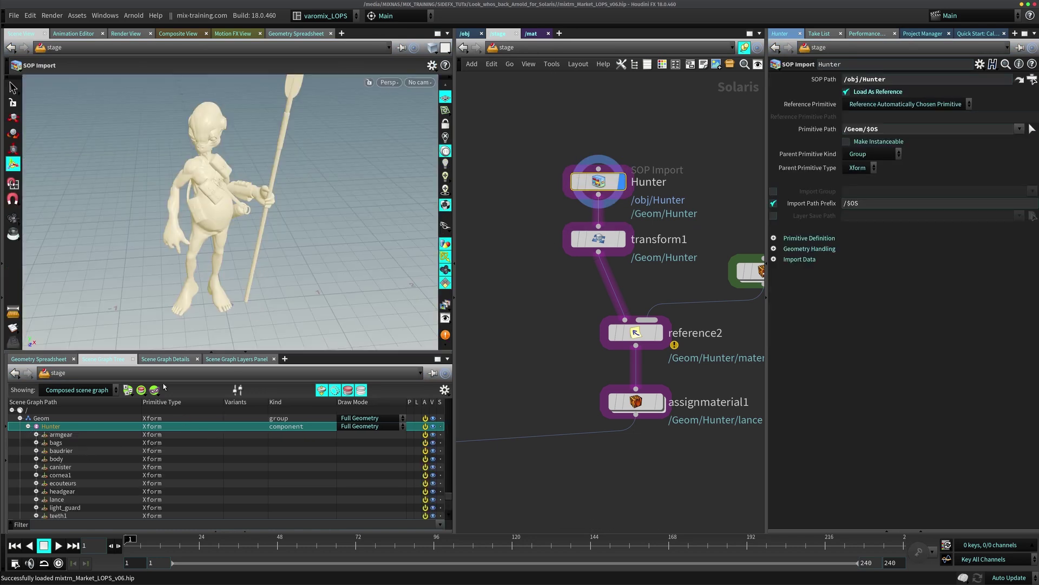
left_click_drag(449, 424, 454, 459)
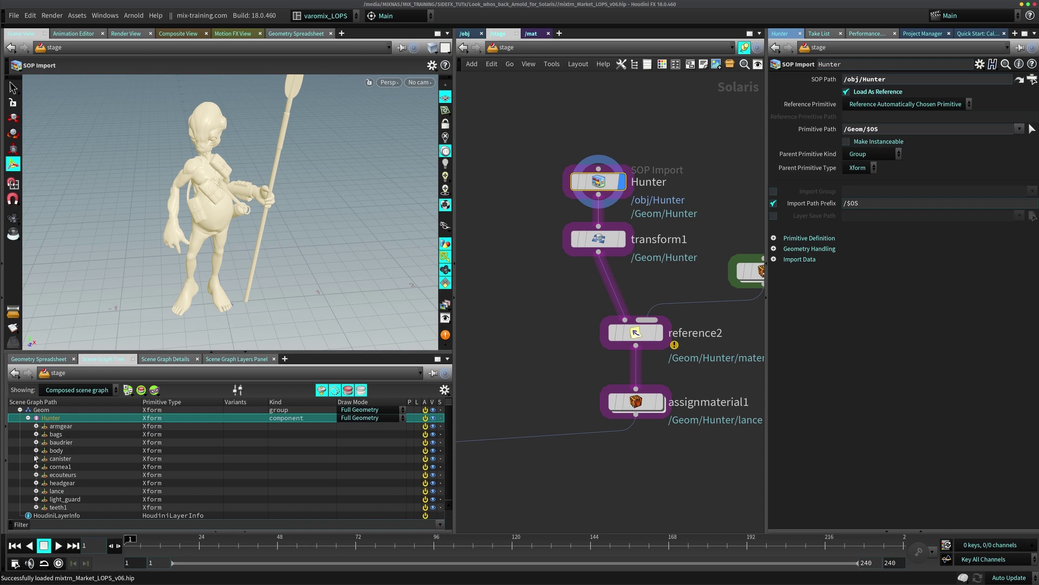
Display transform1 to examine how it places the Hunter character in the scene
left_click(621, 239)
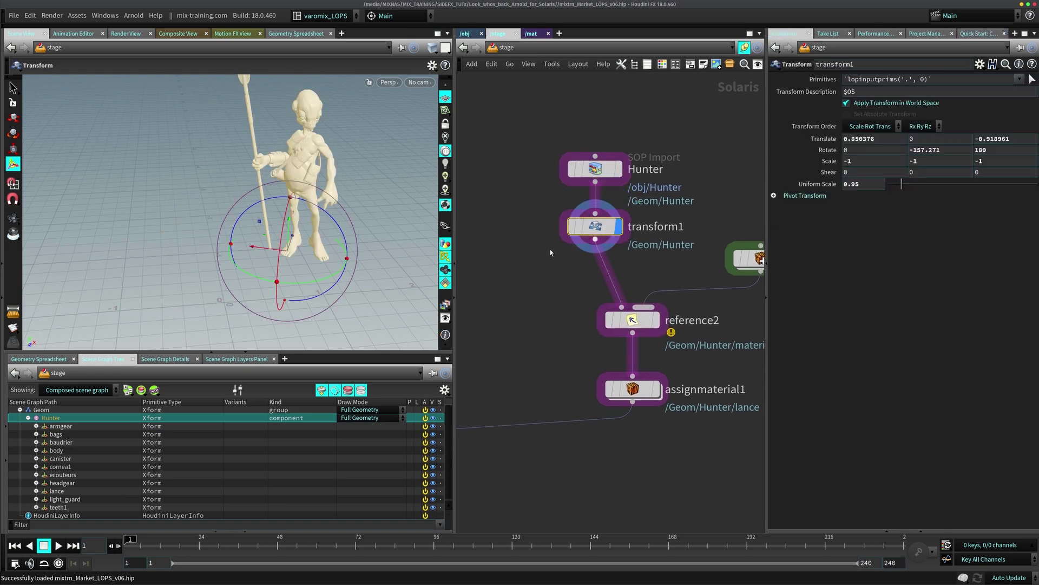
left_click_drag(325, 244, 366, 255, "alt")
middle_click_drag(533, 316, 463, 257)
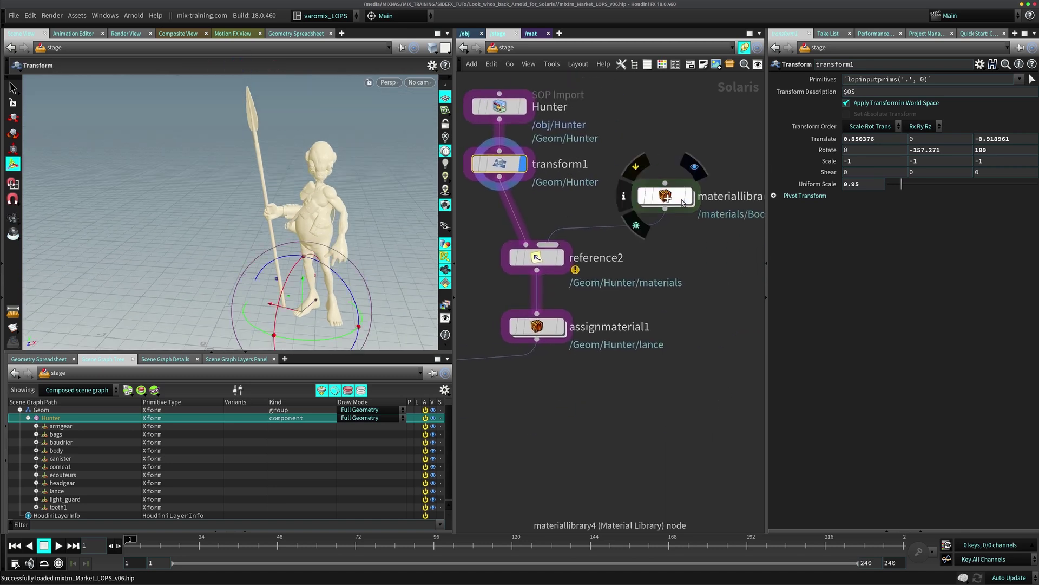
Open materiallibrary4 to examine its collected materials, and inspect the shader network inside ai_straps
double_click(683, 202)
scroll(541, 205, "up", 6)
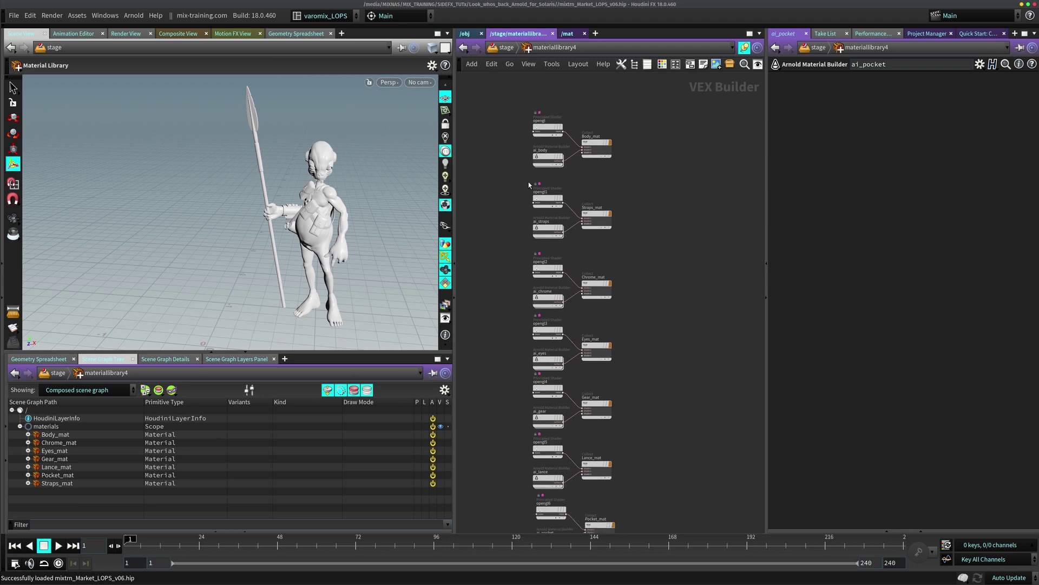
scroll(601, 217, "up", 2)
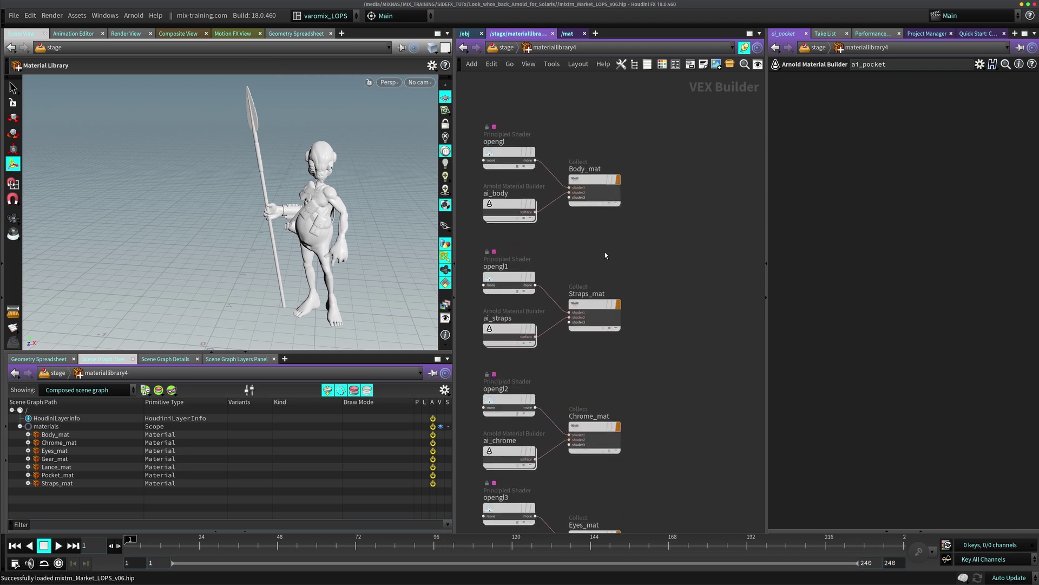
middle_click_drag(598, 242, 616, 220)
left_click_drag(616, 220, 552, 345)
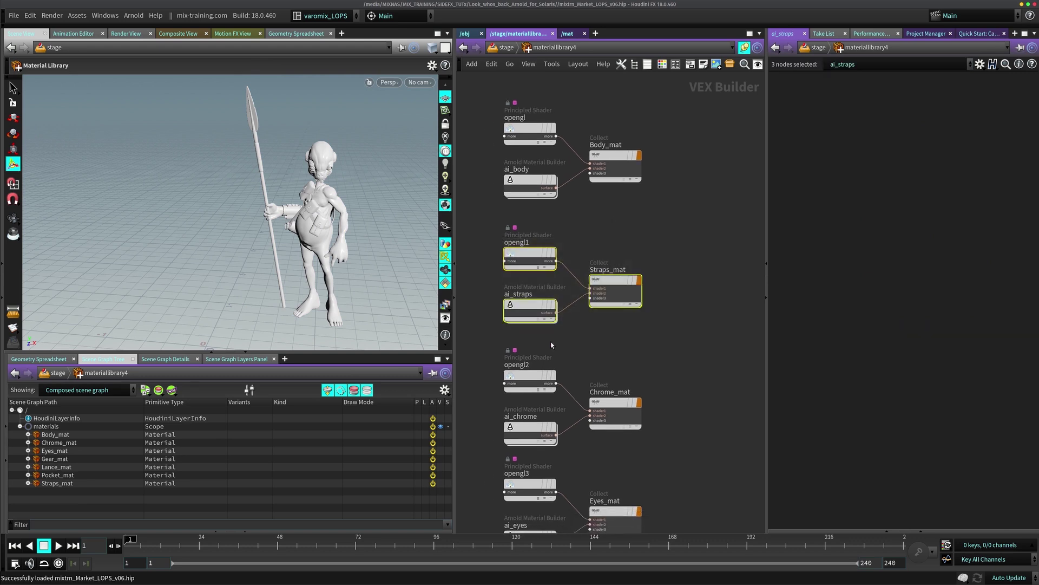
double_click(531, 309)
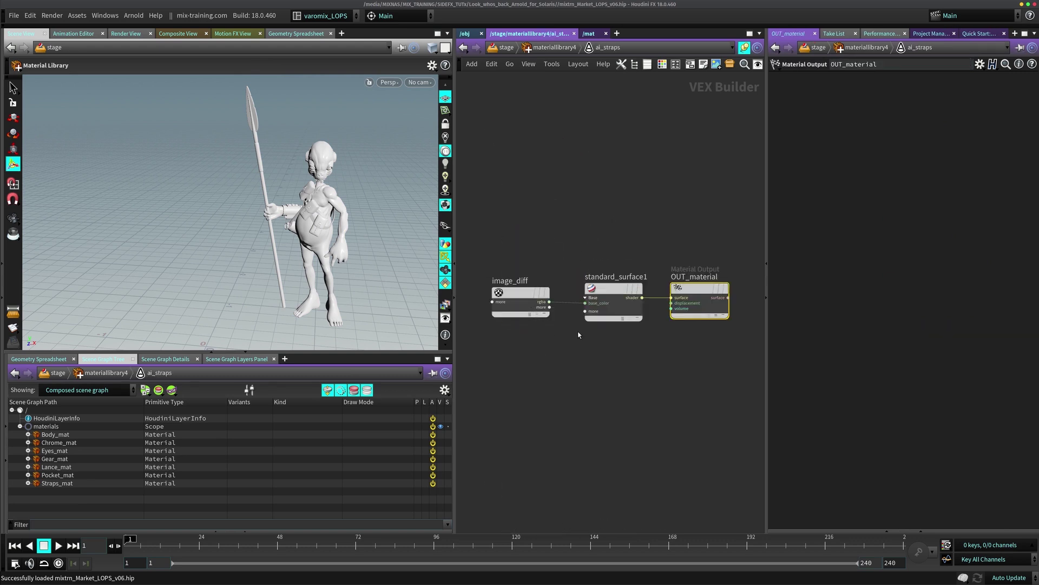
left_click(559, 341)
key("u")
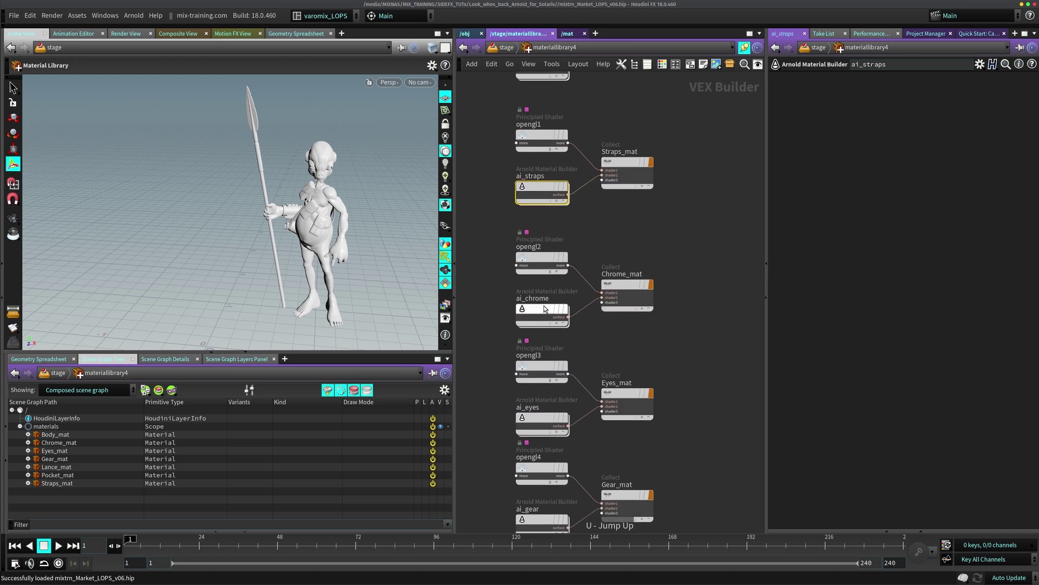
Inspect the ai_body shader network and its standard_surface1 settings, and return to the stage network
double_click(539, 223)
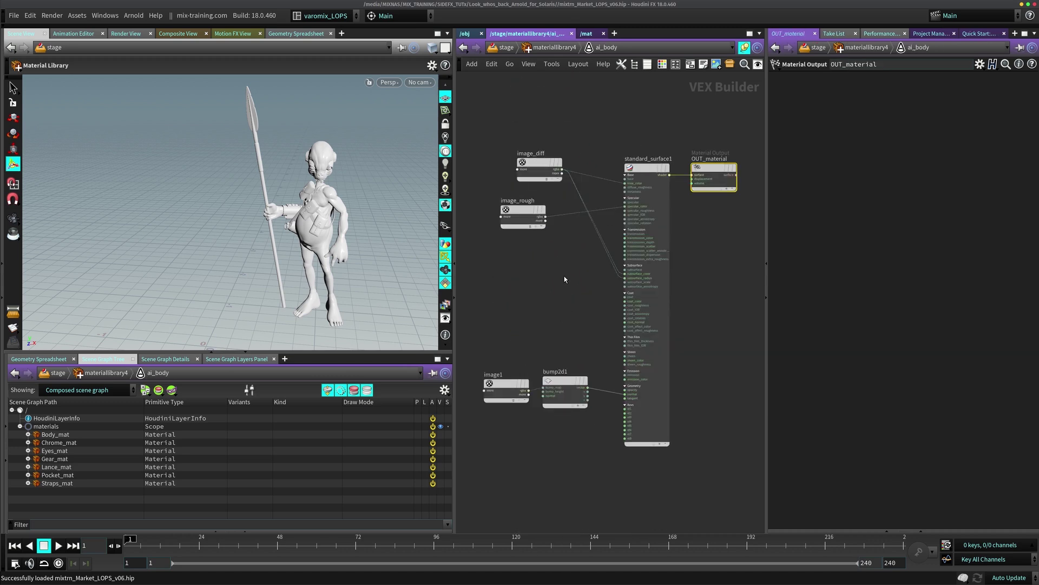
left_click(647, 168)
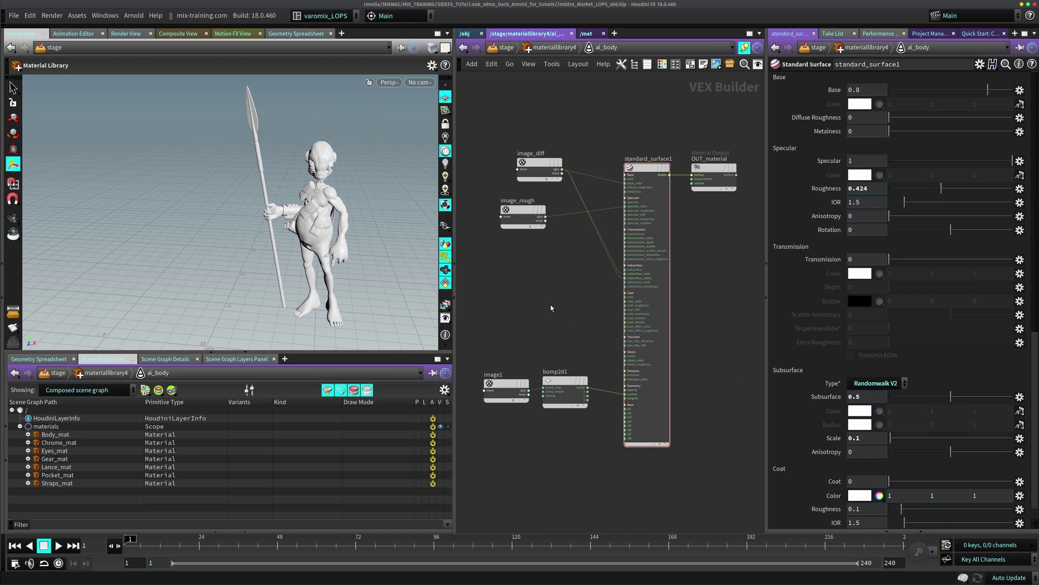
key("u")
key("u")
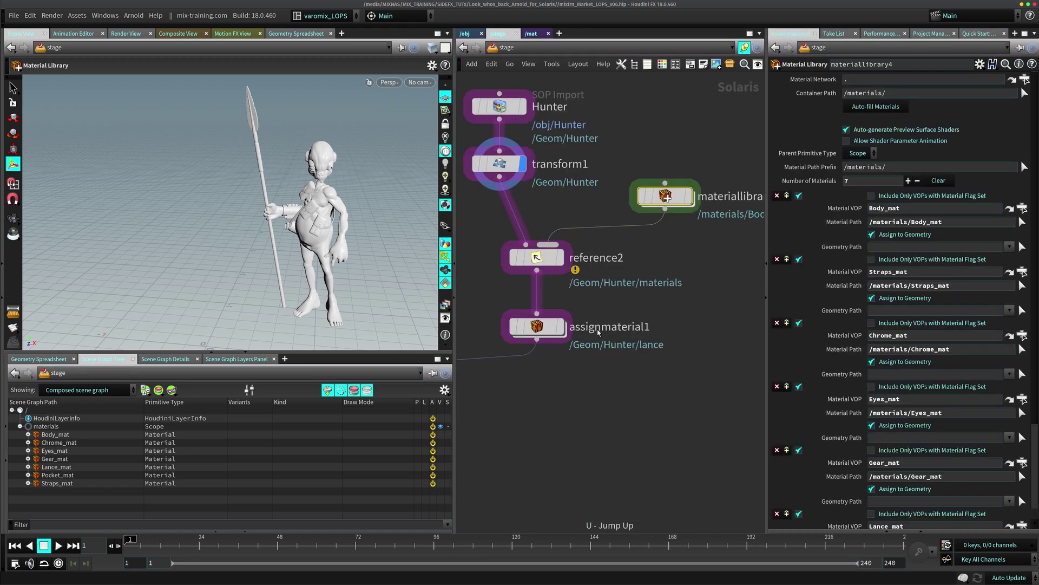
Open assignmaterial1 and examine the Hunter primitives and material paths listed for each assignment, including the full Chrome_mat primitive list
scroll(598, 332, "down", 5)
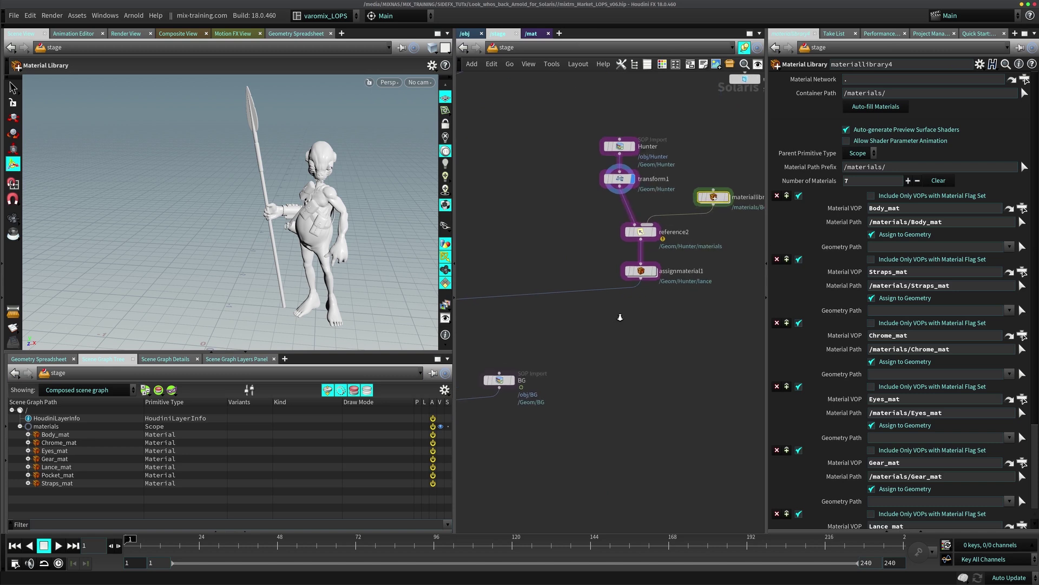
scroll(619, 317, "up", 2)
left_click(648, 260)
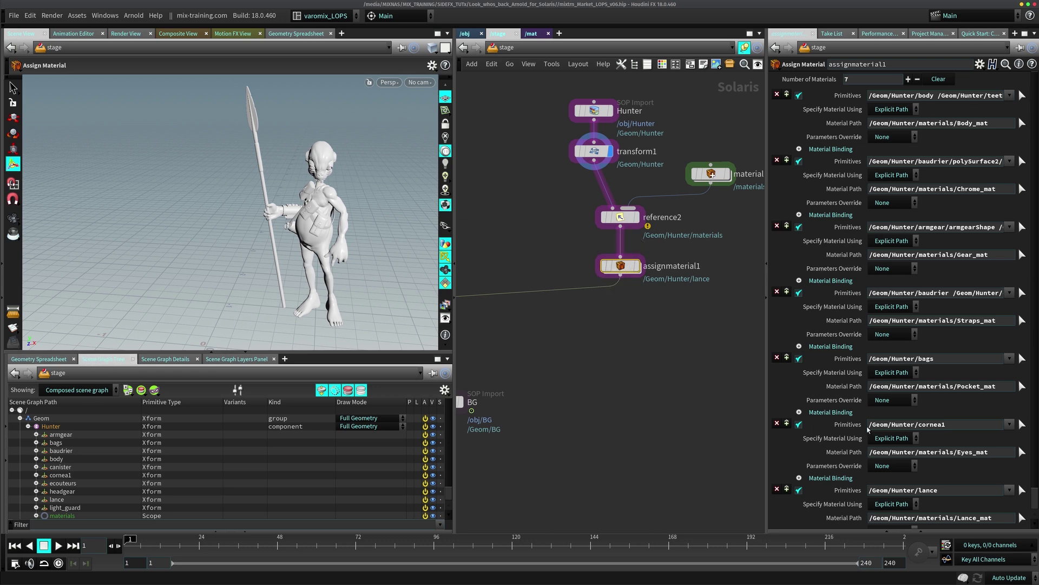
left_click_drag(767, 228, 442, 228)
left_click_drag(670, 162, 1004, 161)
left_click(613, 161)
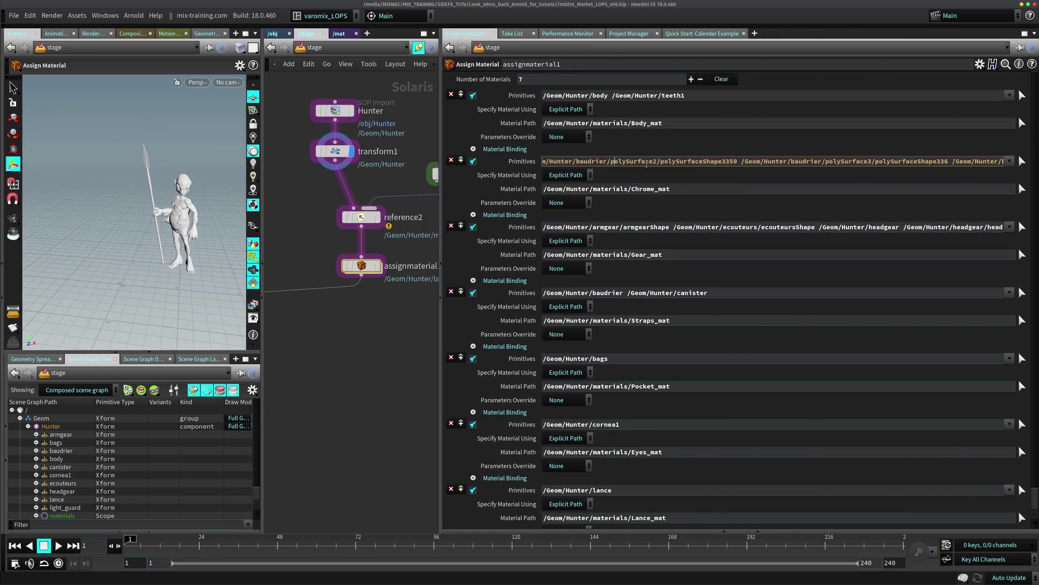
left_click_drag(686, 162, 620, 176)
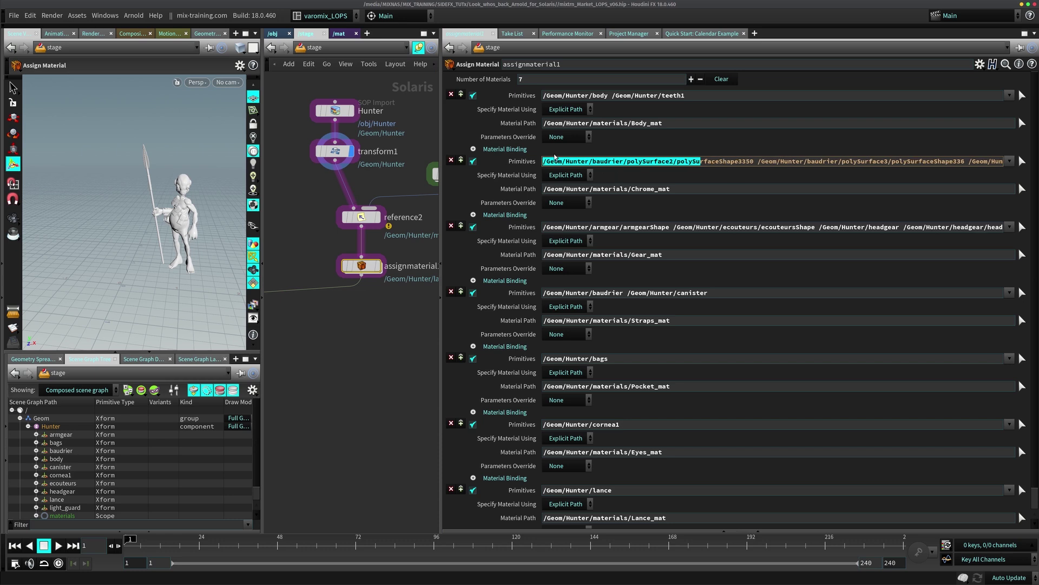
left_click_drag(441, 186, 713, 187)
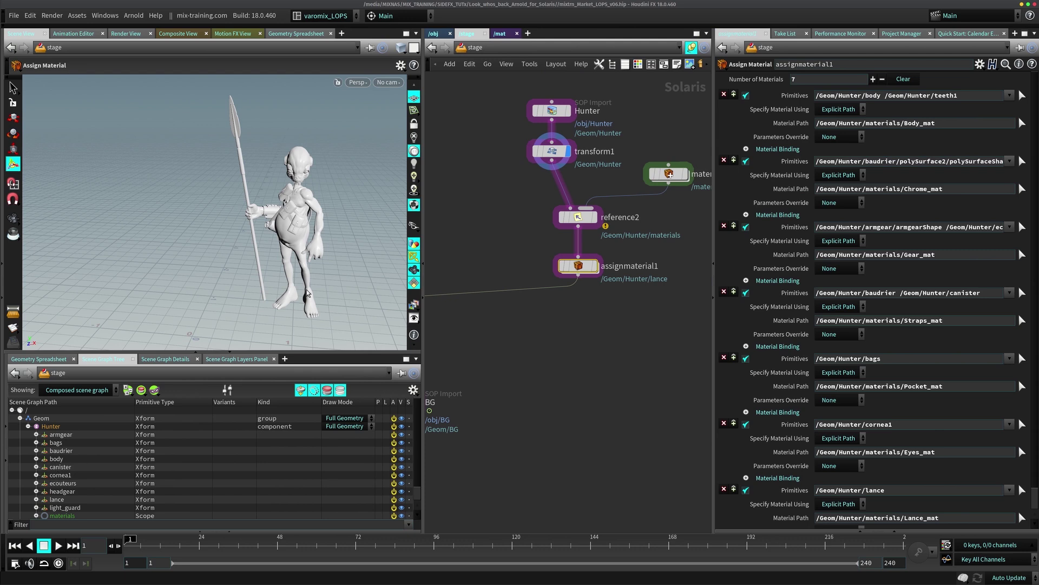
Start picking the Chrome_mat primitives of assignmaterial1 from the scene, and examine the ring on the Hunter's gear up close
left_click_drag(307, 293, 243, 279)
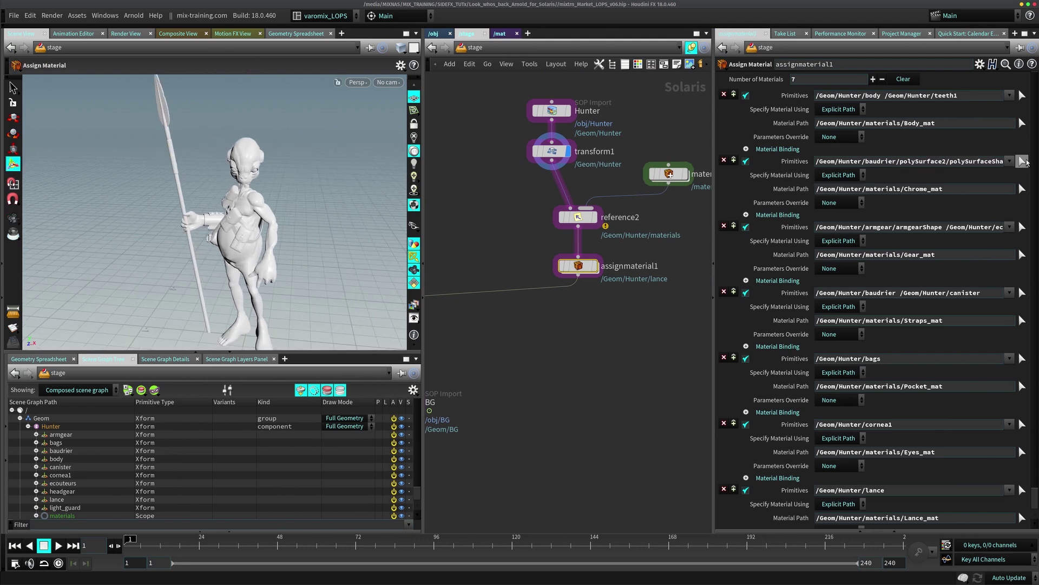
left_click(1021, 161)
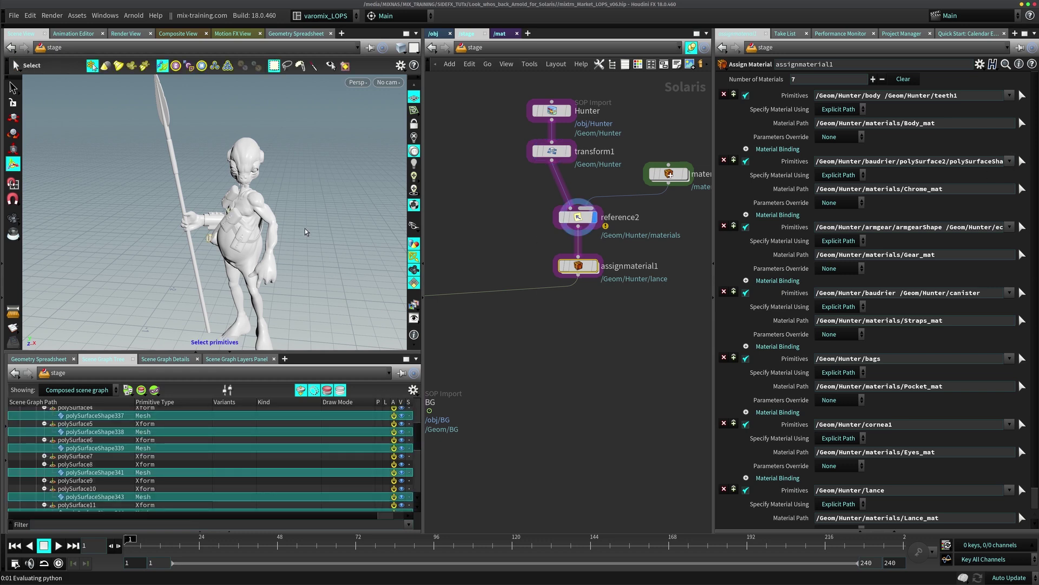
right_click_drag(209, 245, 327, 163)
left_click_drag(326, 163, 203, 219)
key("s")
key("Escape")
left_click_drag(378, 249, 251, 253)
key("s")
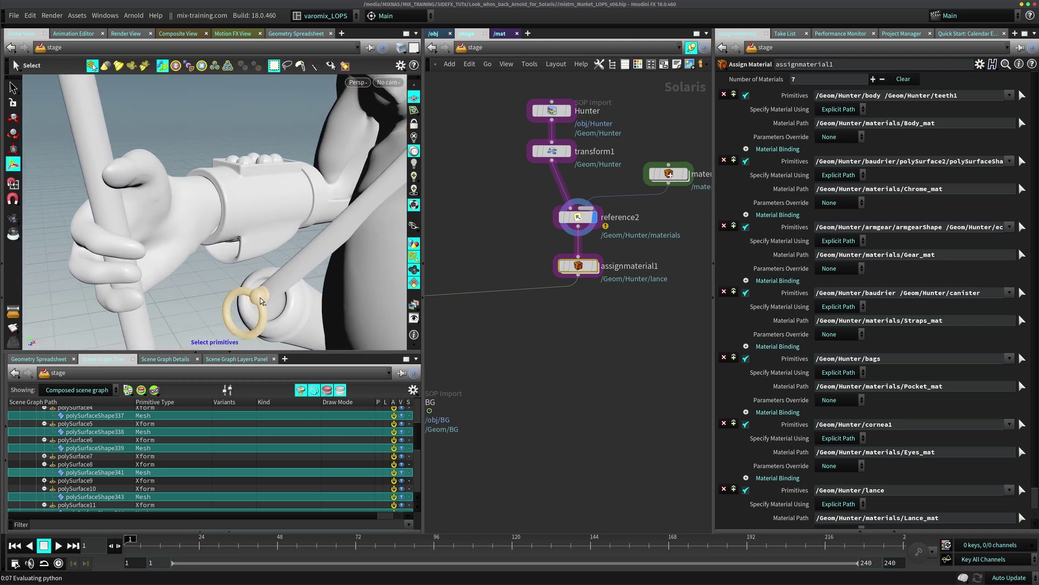
Examine the Hunter's canister and the metal ring at its end, and leave the primitive selection
left_click(292, 314)
key("Escape")
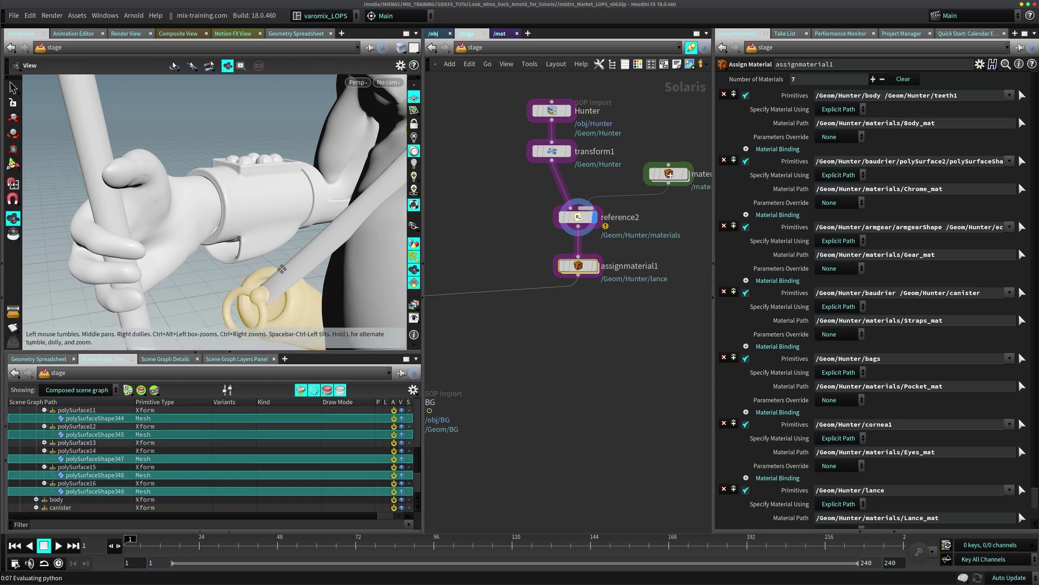
left_click_drag(292, 303, 294, 237)
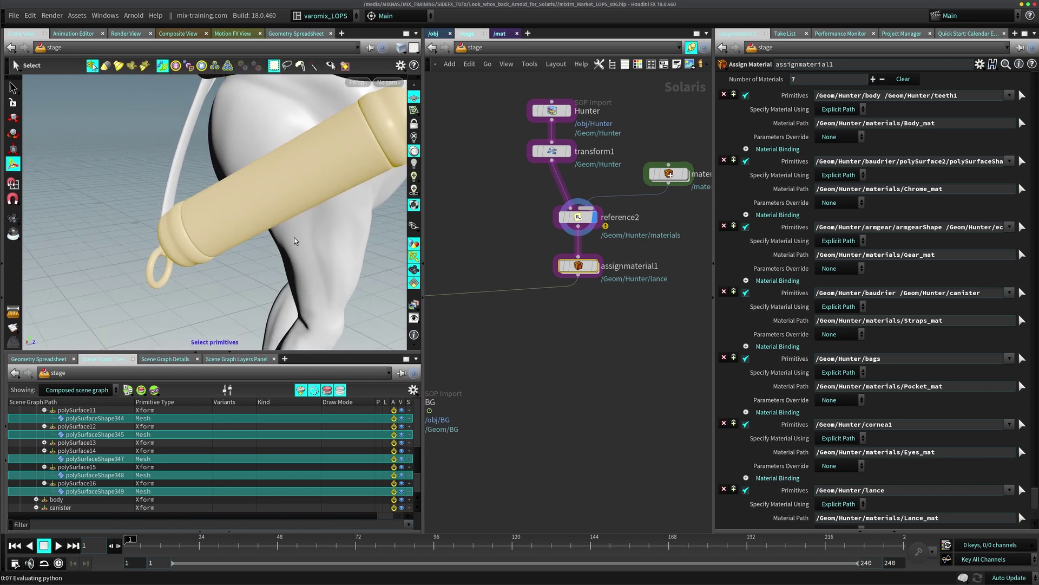
key("s")
key("Escape")
left_click_drag(228, 265, 333, 207)
key("Return")
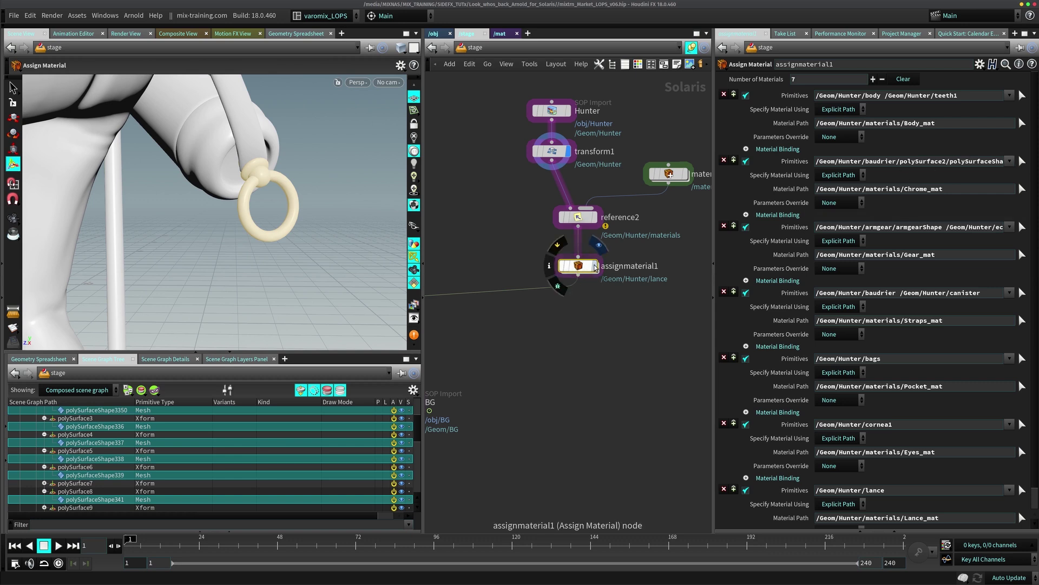
Display assignmaterial1 and examine the textured Hunter from several angles
key("r")
key("Escape")
left_click_drag(233, 260, 292, 263)
key("Return")
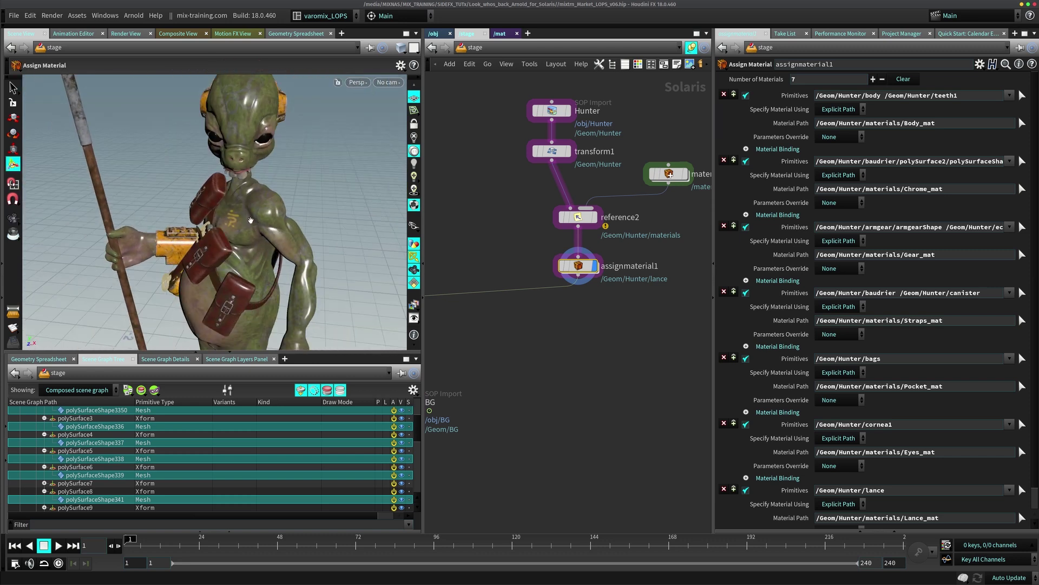
left_click_drag(250, 220, 238, 157)
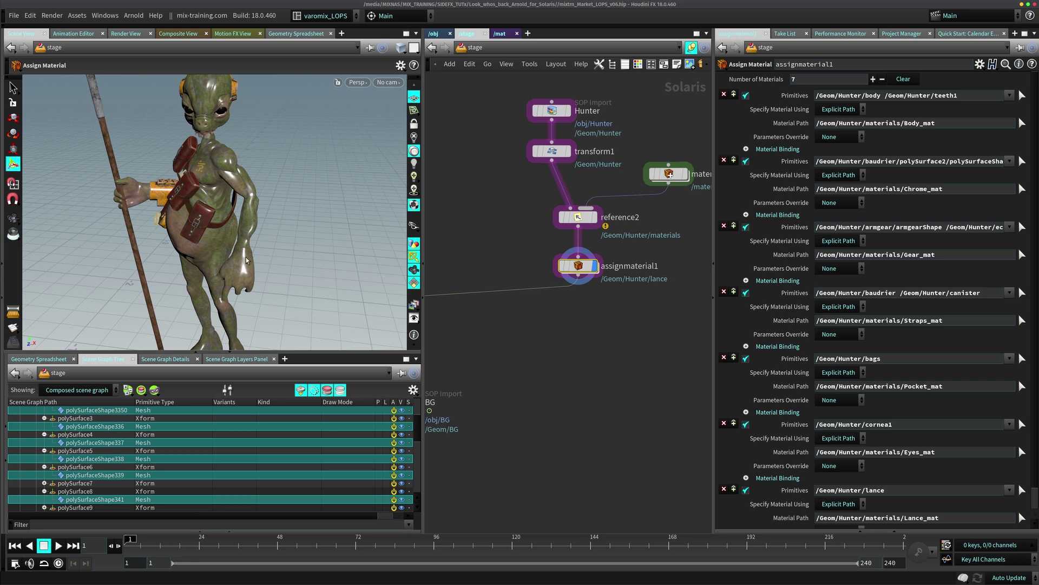
key("Escape")
left_click_drag(144, 234, 265, 230)
key("Return")
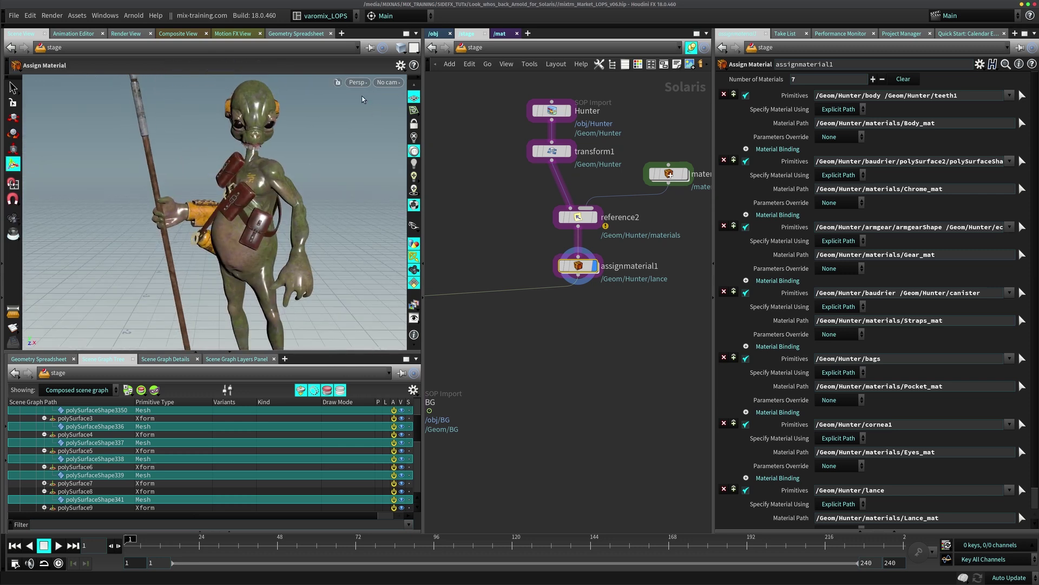
Preview the Hunter with the Arnold viewport renderer and return the viewport to Houdini GL
left_click(357, 82)
left_click(382, 161)
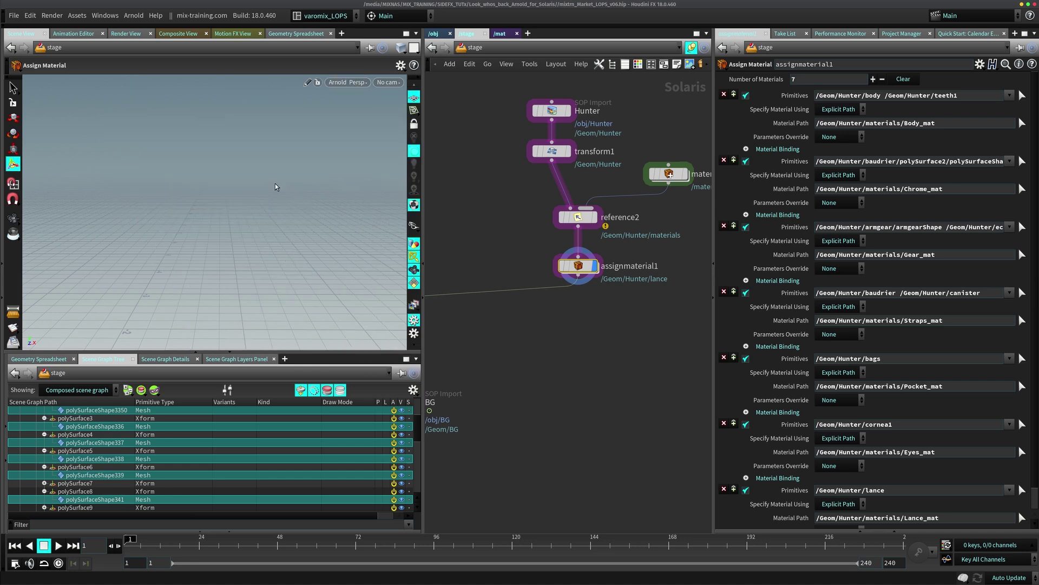
left_click(347, 82)
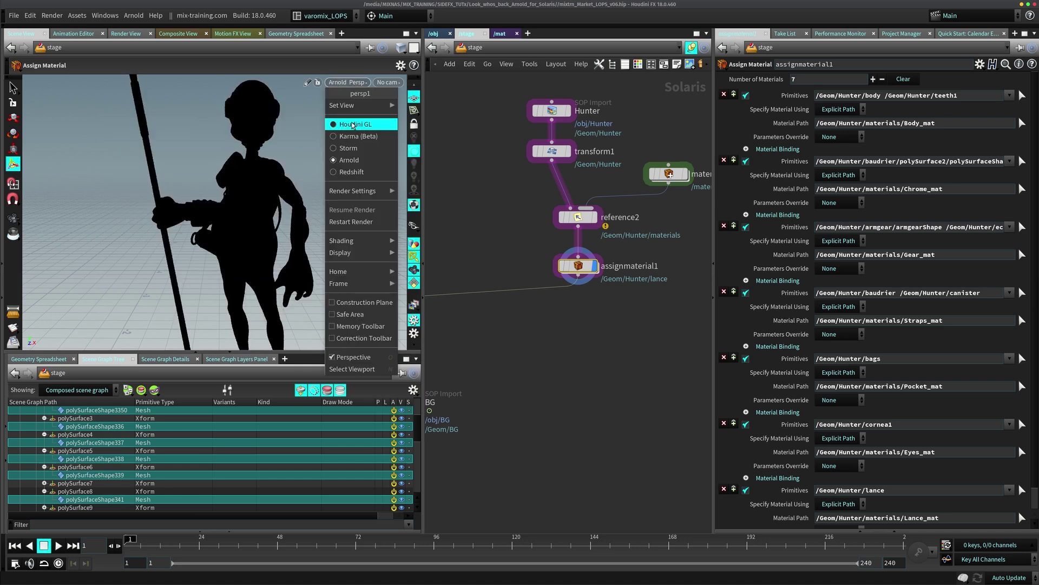
left_click(352, 124)
Go to the lighting and render section of the stage network and search the available nodes for Arnold and output nodes
middle_click_drag(500, 316, 611, 267)
key("h")
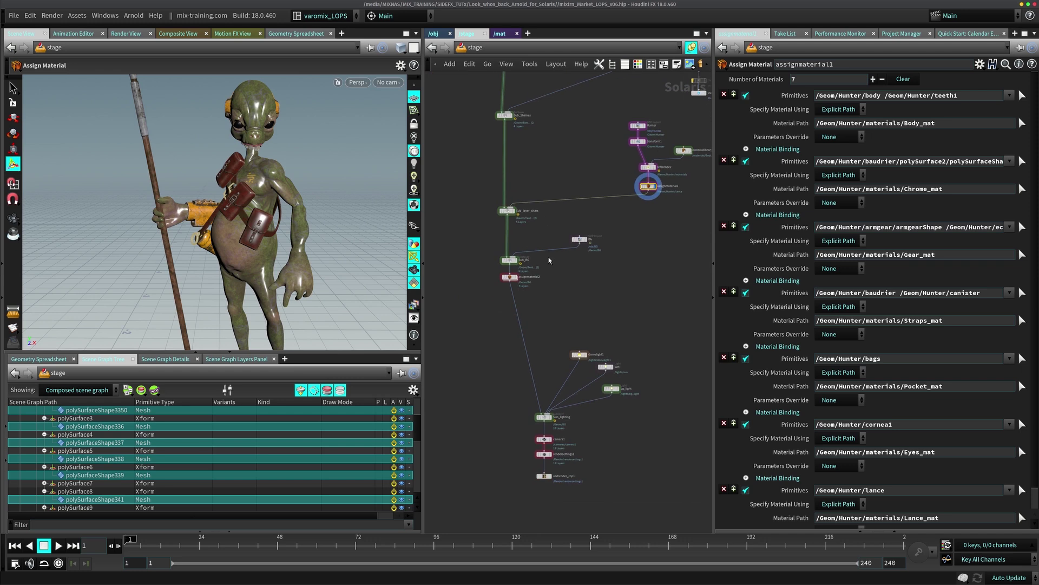
scroll(541, 287, "up", 4)
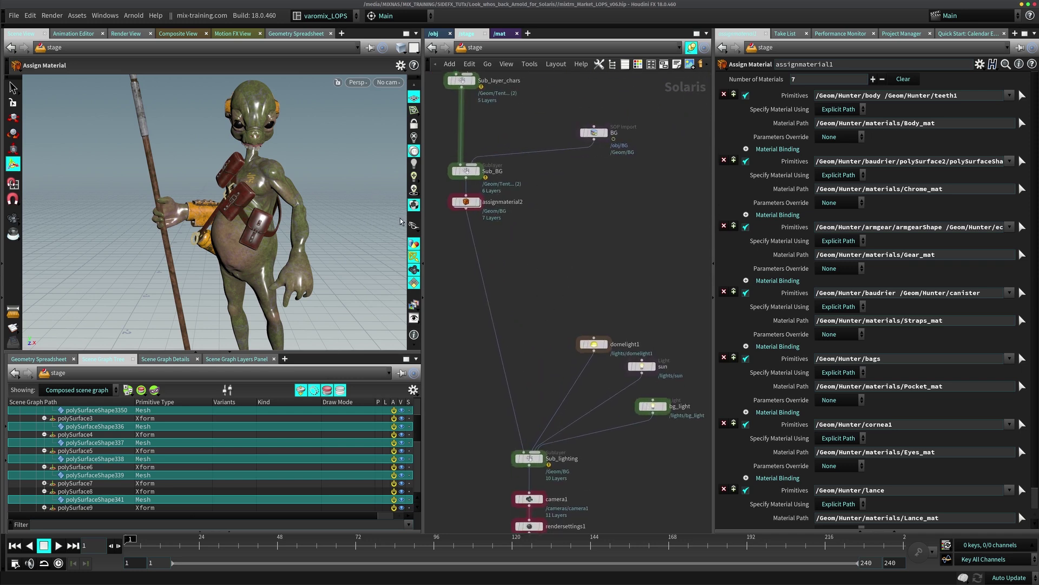
middle_click_drag(539, 302, 497, 196)
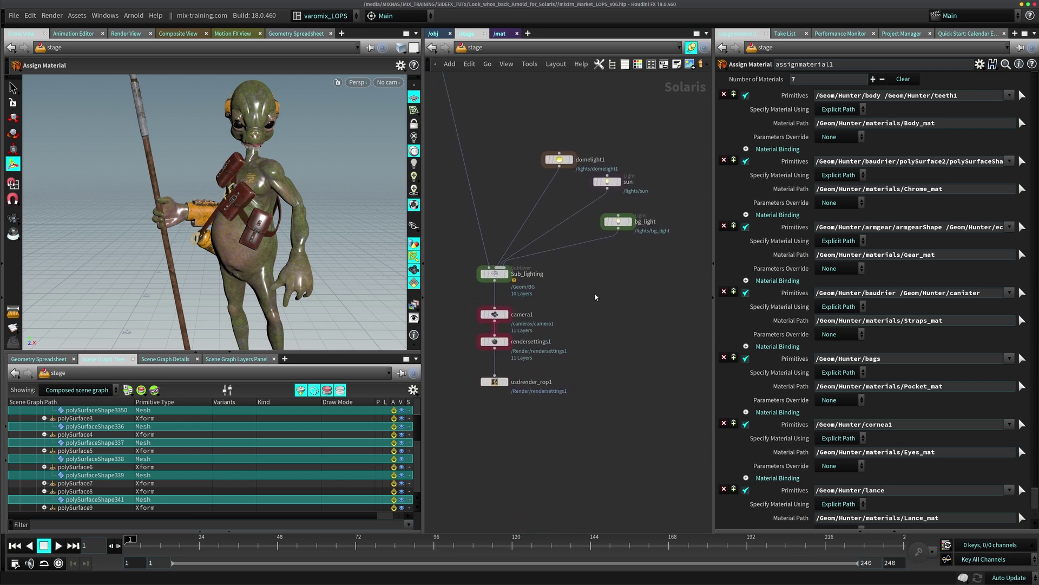
middle_click_drag(491, 171, 566, 297)
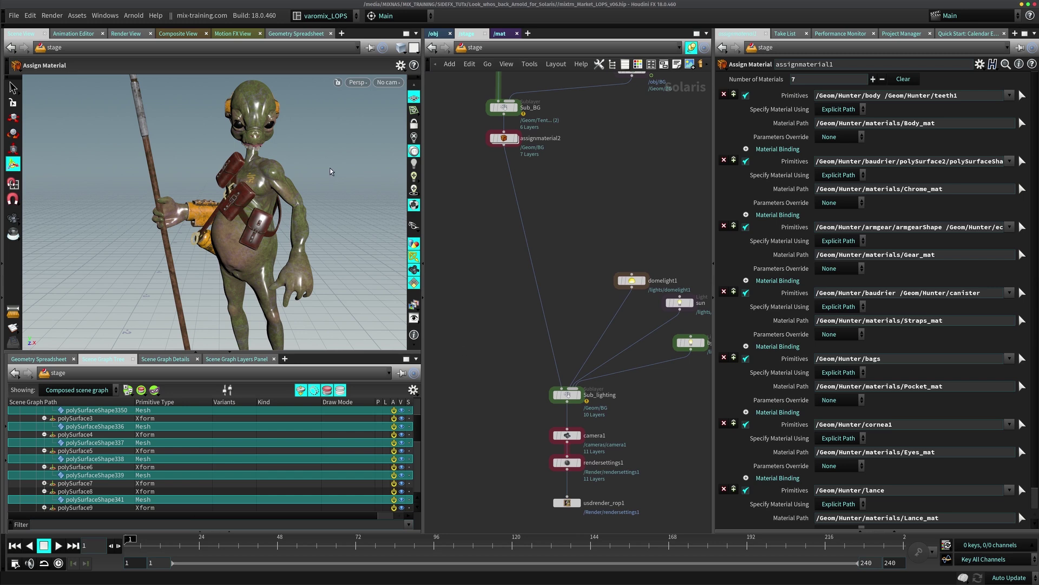
middle_click_drag(499, 335, 489, 276)
key("Tab")
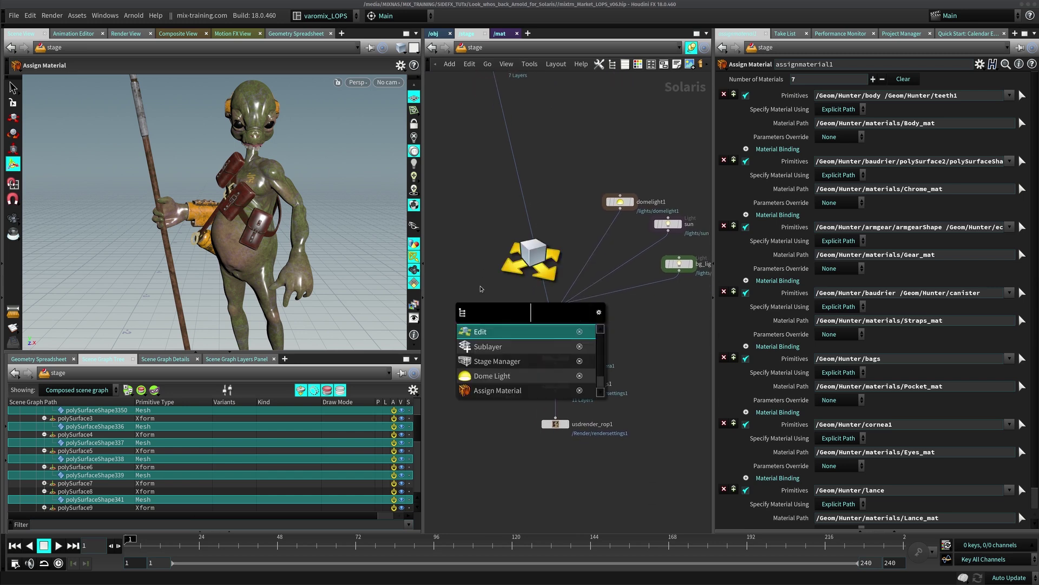
key("Escape")
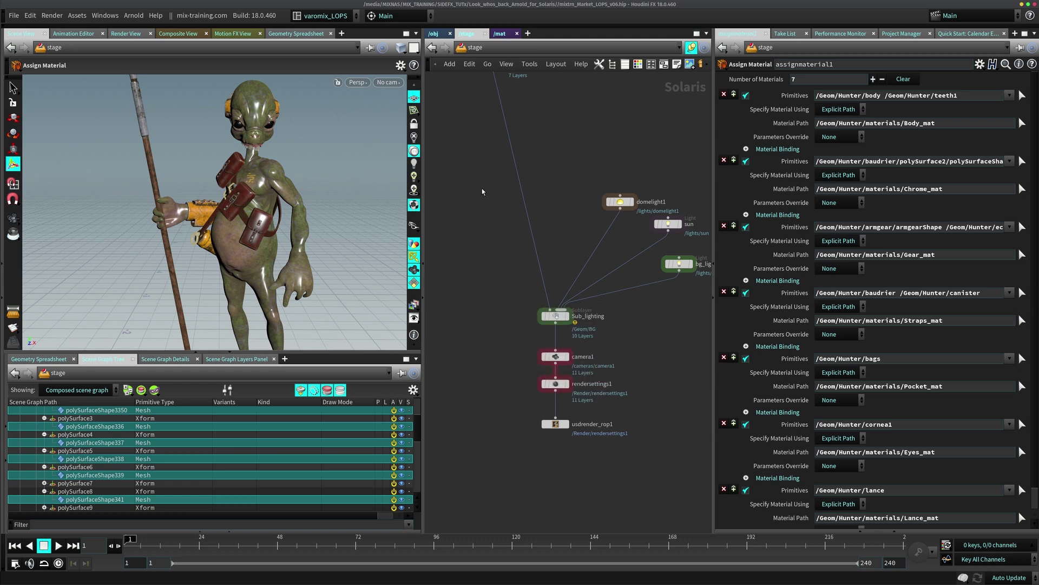
key("Tab")
type("arnol")
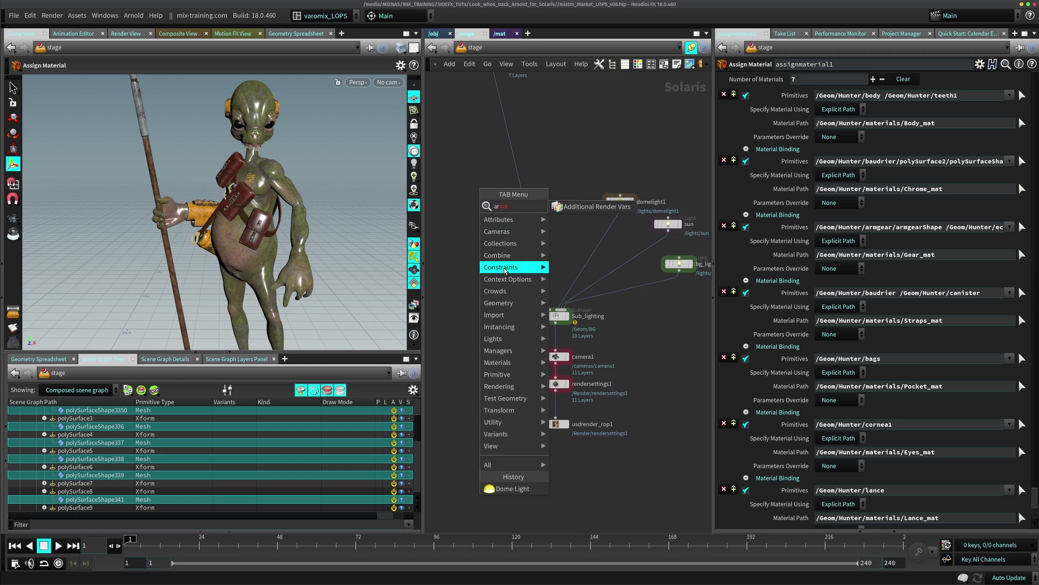
left_click(456, 255)
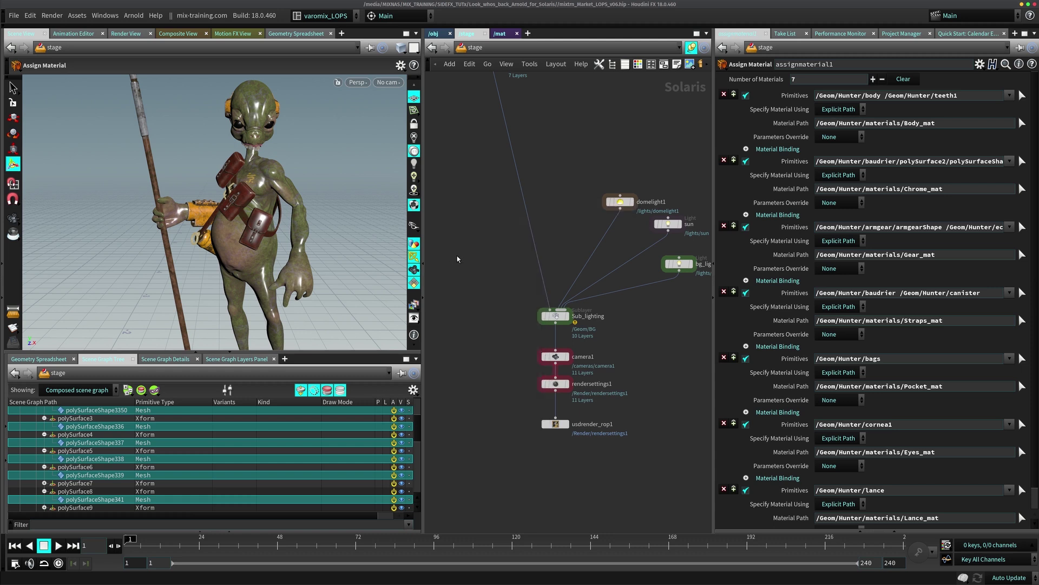
middle_click_drag(457, 255, 459, 225)
key("Tab")
type("out")
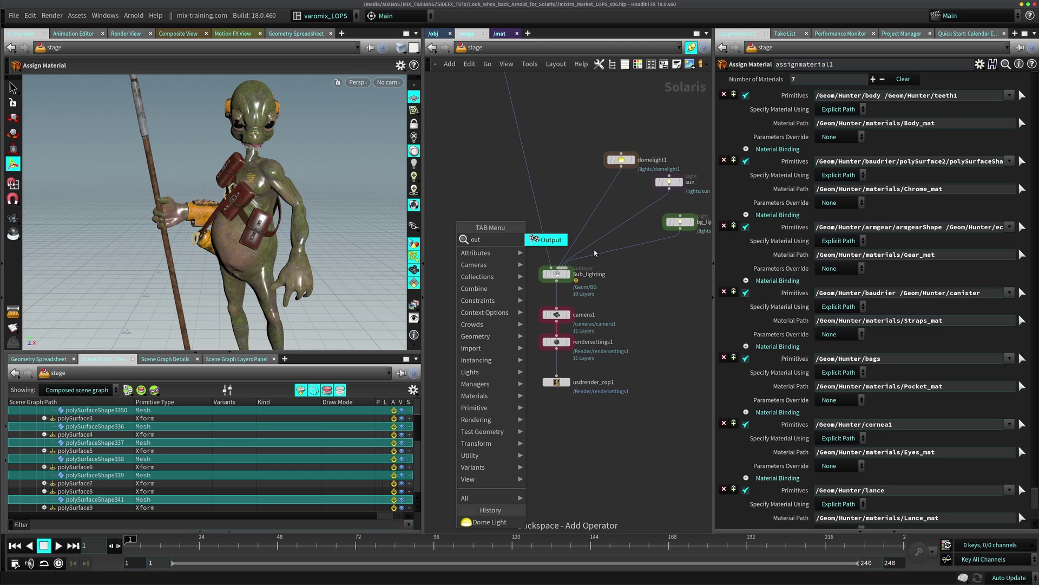
left_click(499, 171)
Display Sub_lighting and realign it with the camera1, rendersettings1 and usdrender_rop1 nodes in the network
middle_click_drag(499, 171, 550, 301)
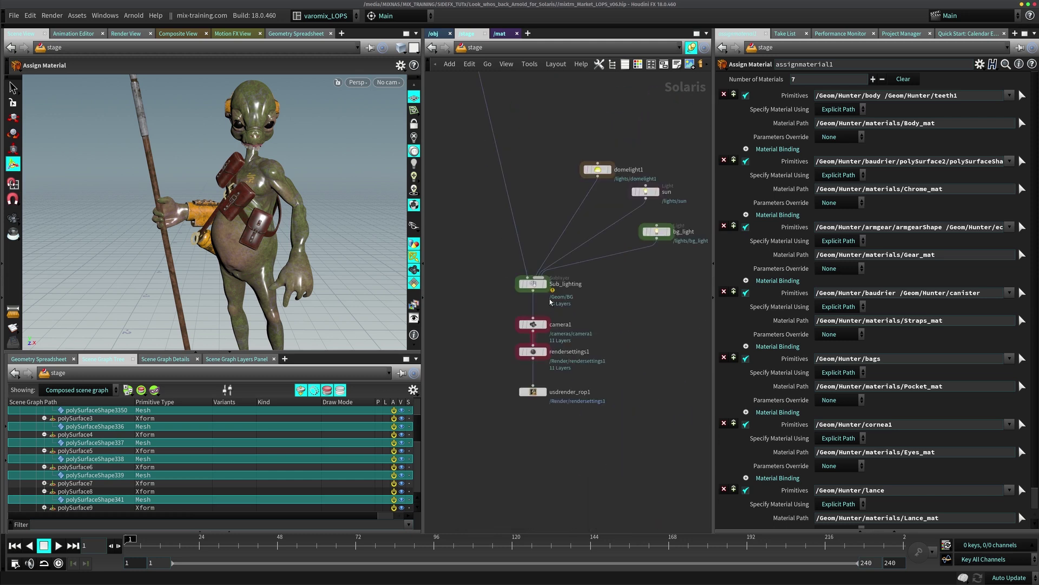
left_click(545, 287)
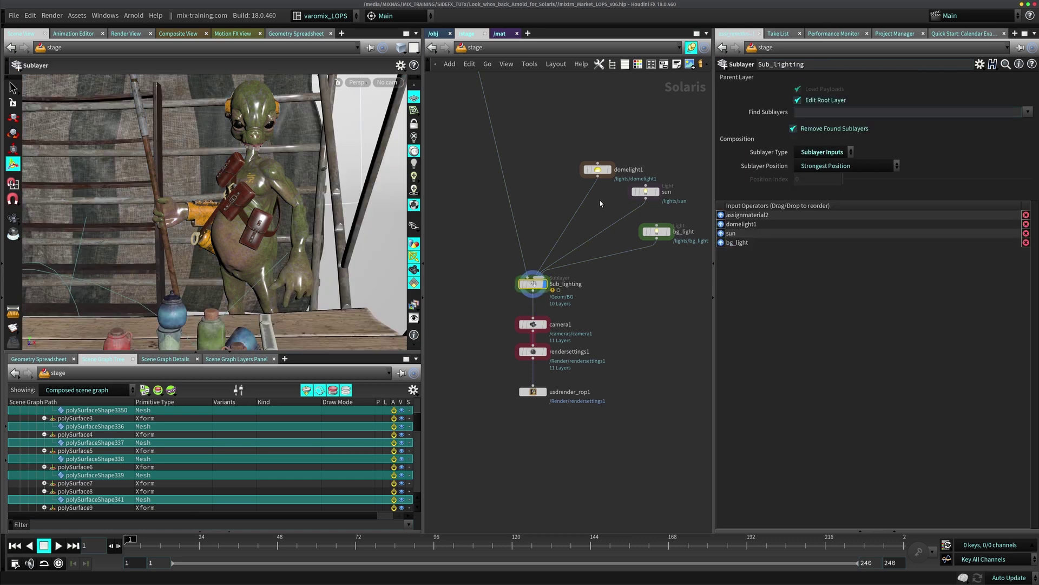
left_click_drag(548, 286, 528, 285)
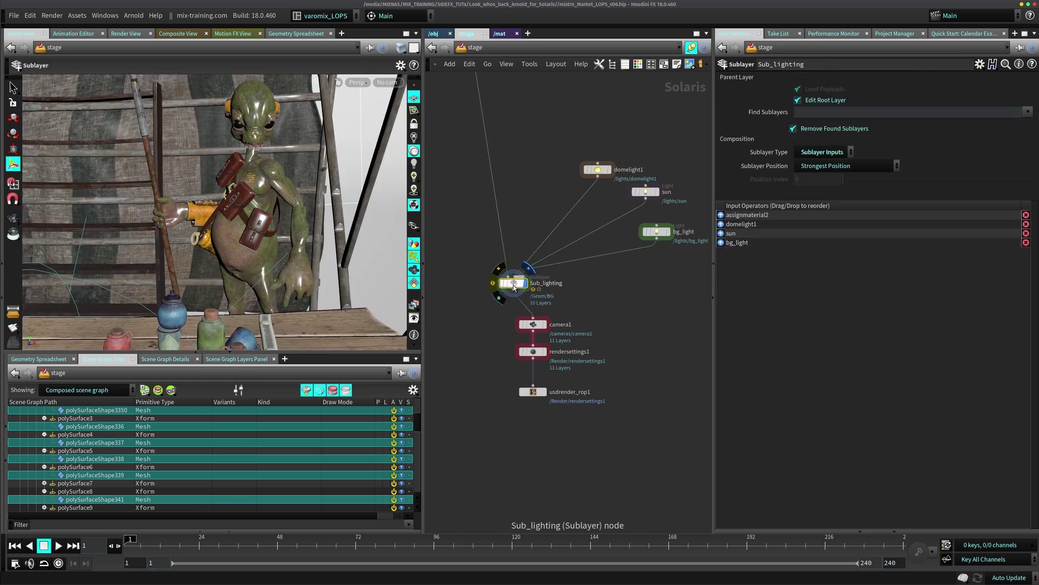
left_click_drag(480, 319, 552, 417)
left_click_drag(533, 324, 508, 339)
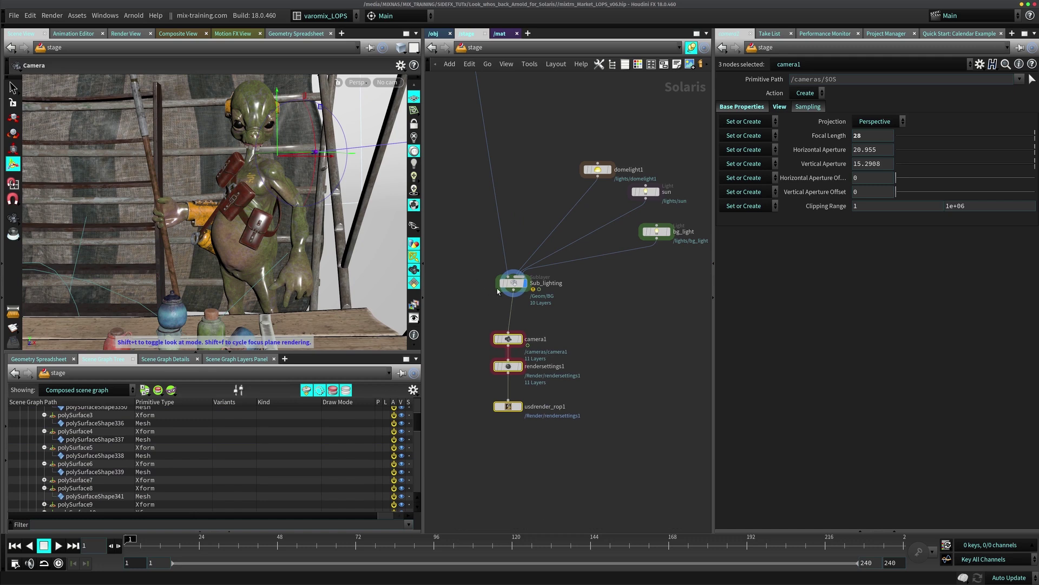
left_click(515, 285)
left_click_drag(515, 286, 506, 286)
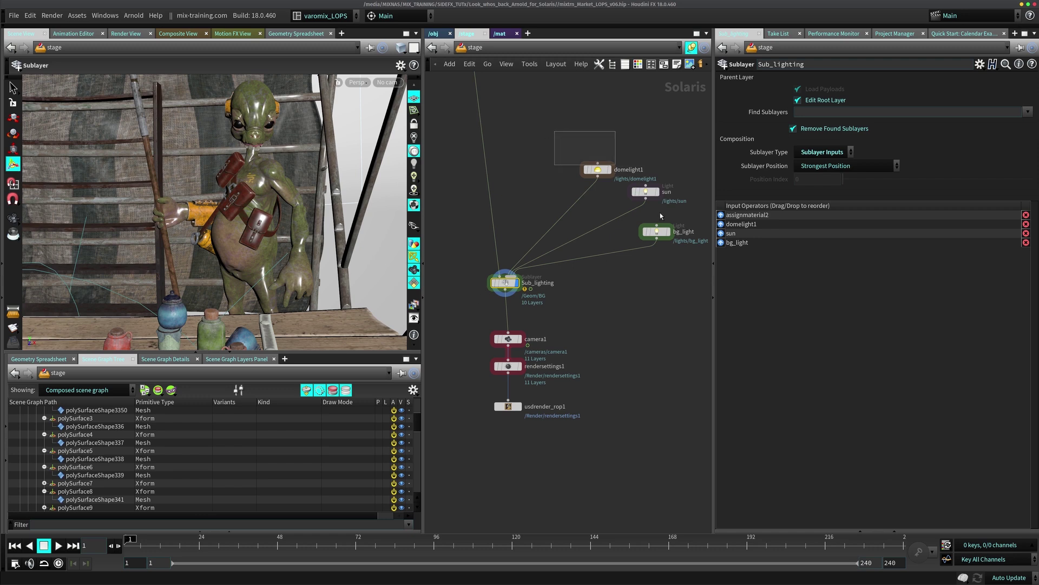
Select domelight1, sun and bg_light, examine the light placement around the market stall, and reselect Sub_lighting
left_click_drag(605, 131, 679, 238)
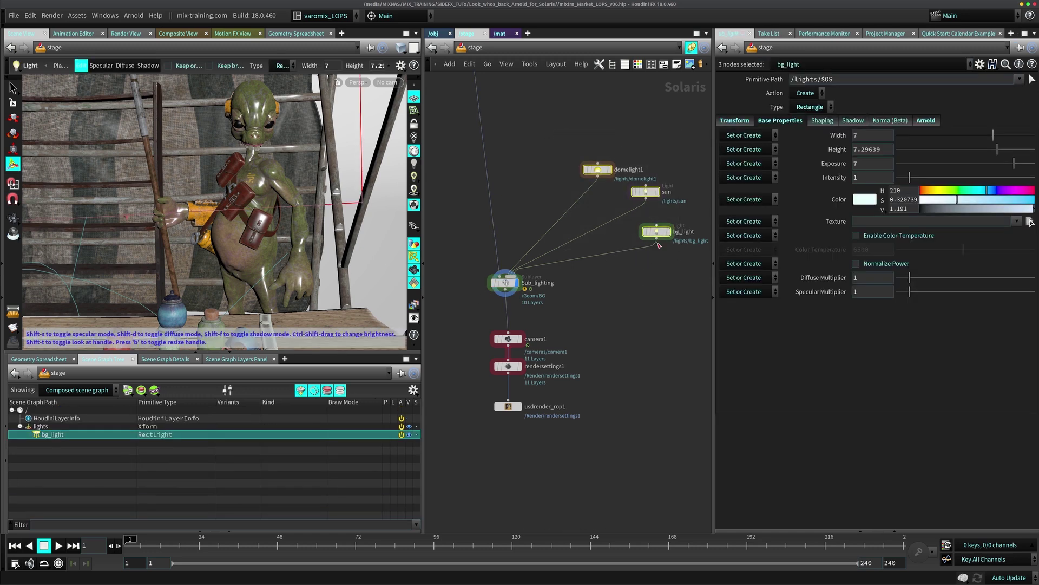
key("Escape")
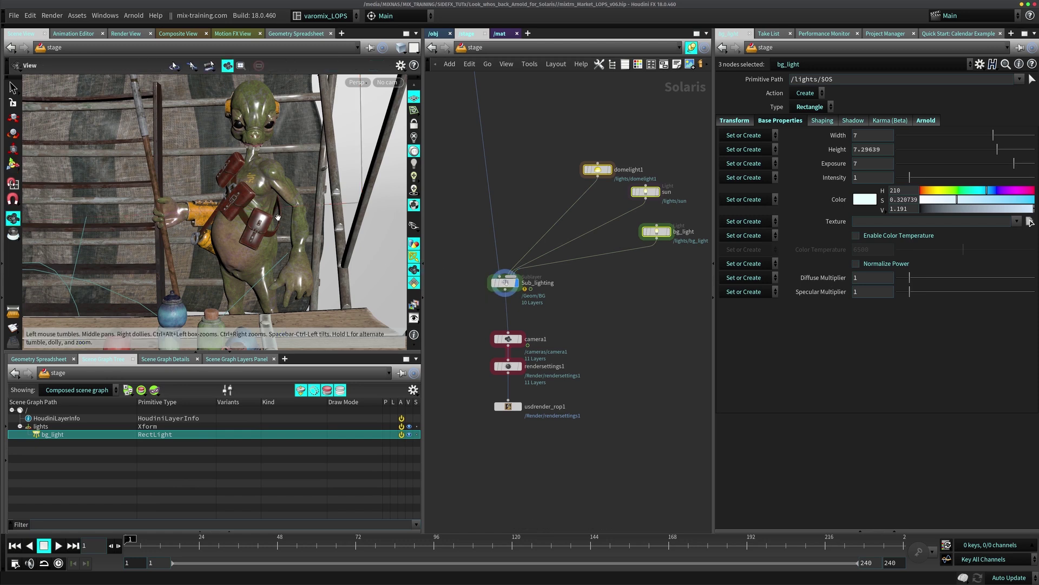
left_click_drag(93, 259, 226, 254)
key("Return")
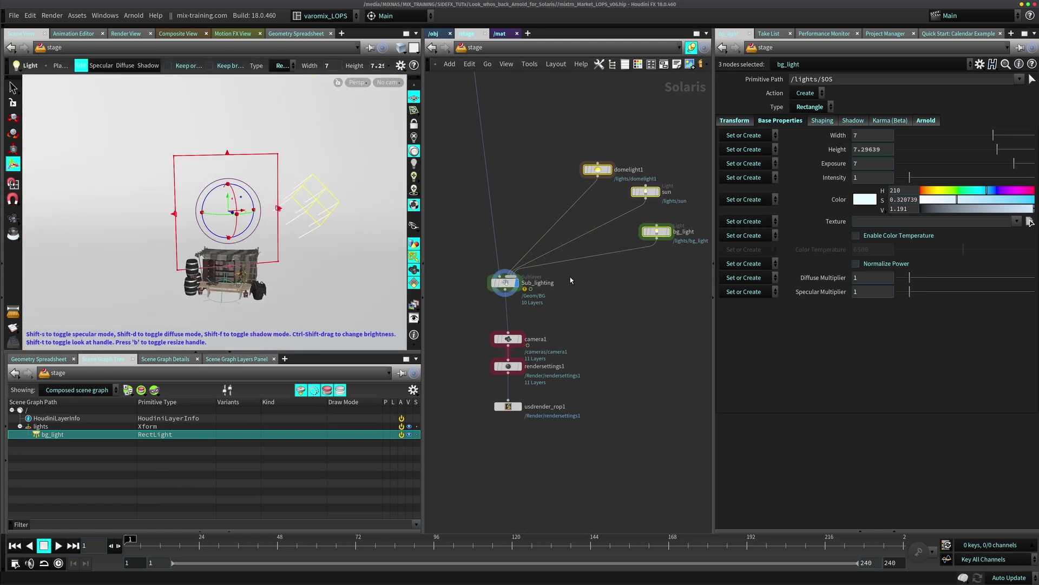
left_click(505, 282)
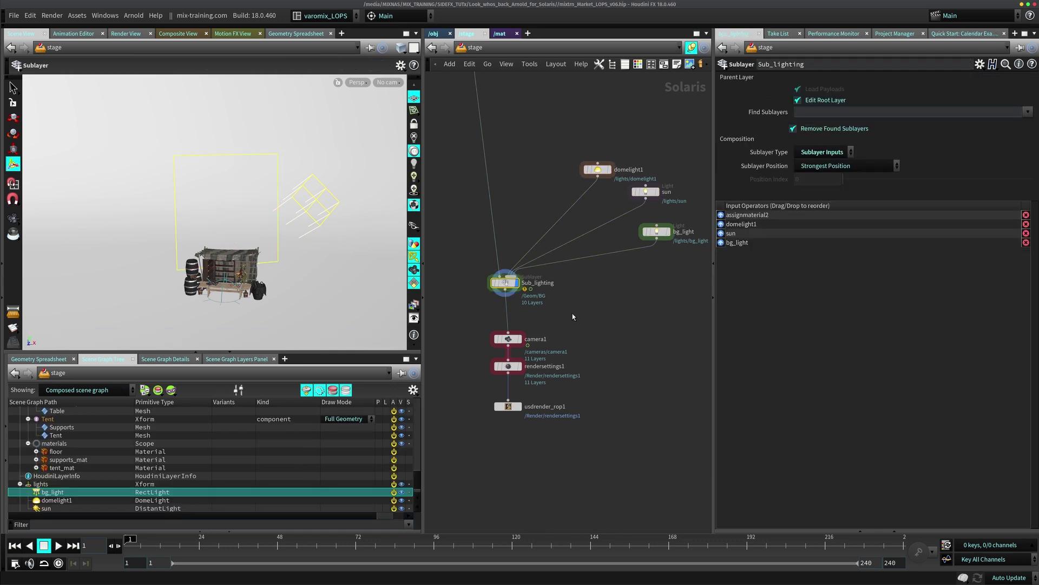
Display the camera1 node in the stage network and look through /cameras/camera1 in the viewport
middle_click_drag(517, 332, 529, 256)
left_click(528, 256)
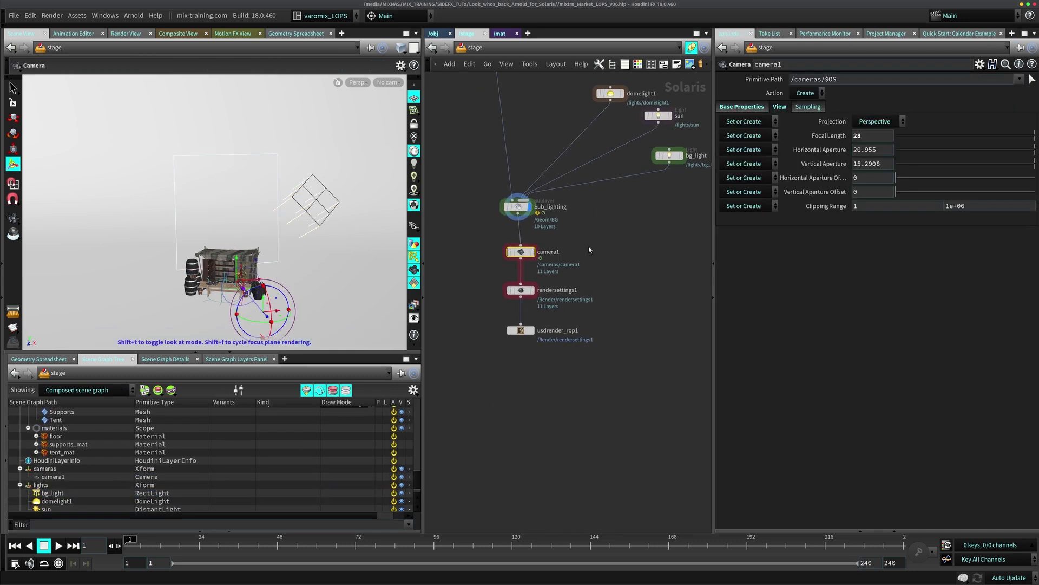
scroll(589, 249, "up", 4)
left_click(516, 248)
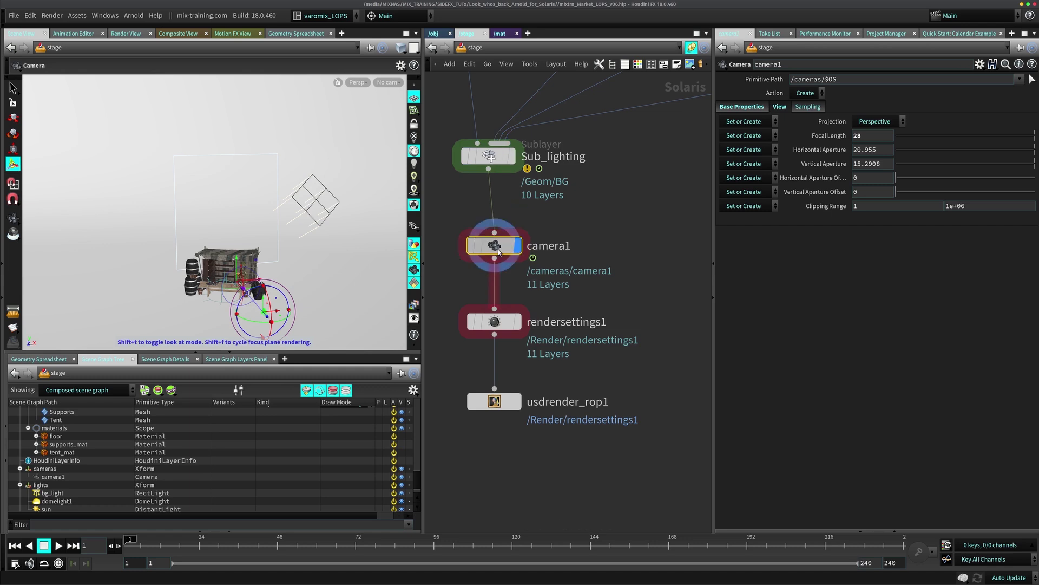
left_click_drag(509, 250, 489, 406)
left_click(389, 82)
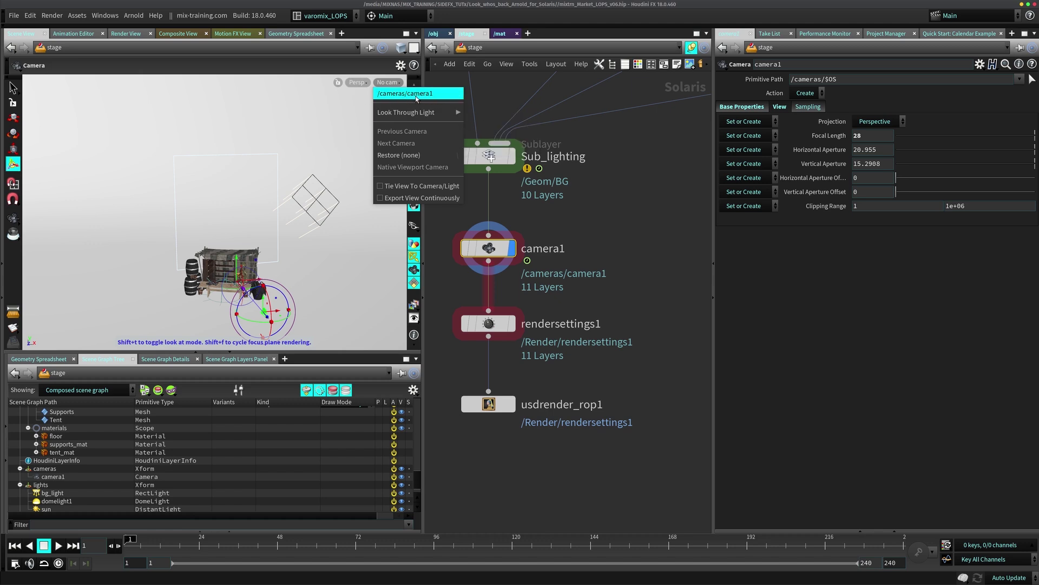
left_click(417, 95)
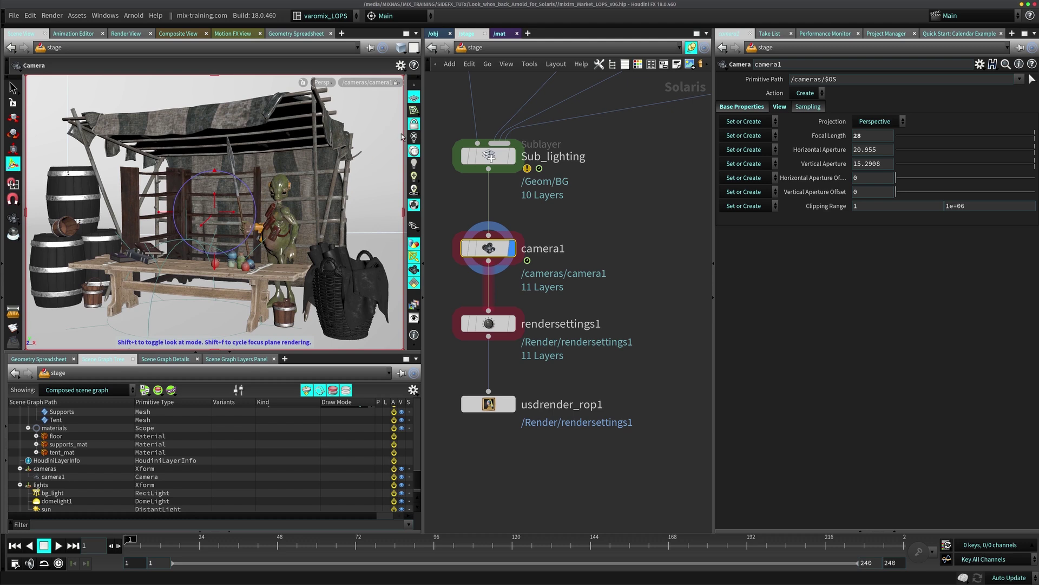
Try reframing camera1 by navigating the viewport while looking through it, and undo the camera changes
key("Escape")
left_click_drag(299, 211, 259, 229)
key("Return")
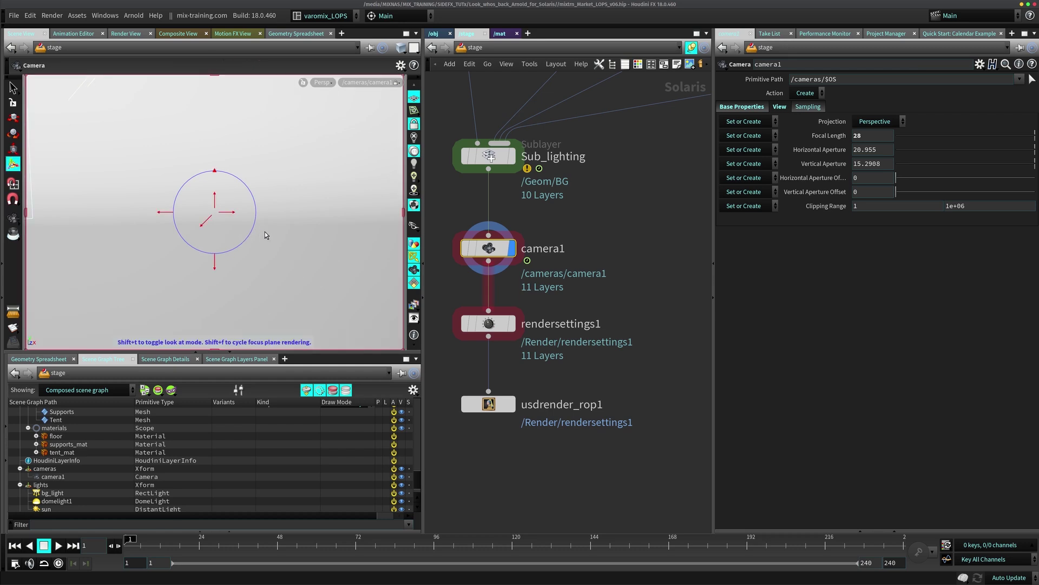
key("ctrl+z")
key("ctrl+z")
key("ctrl+z")
key("ctrl+z")
key("ctrl+z")
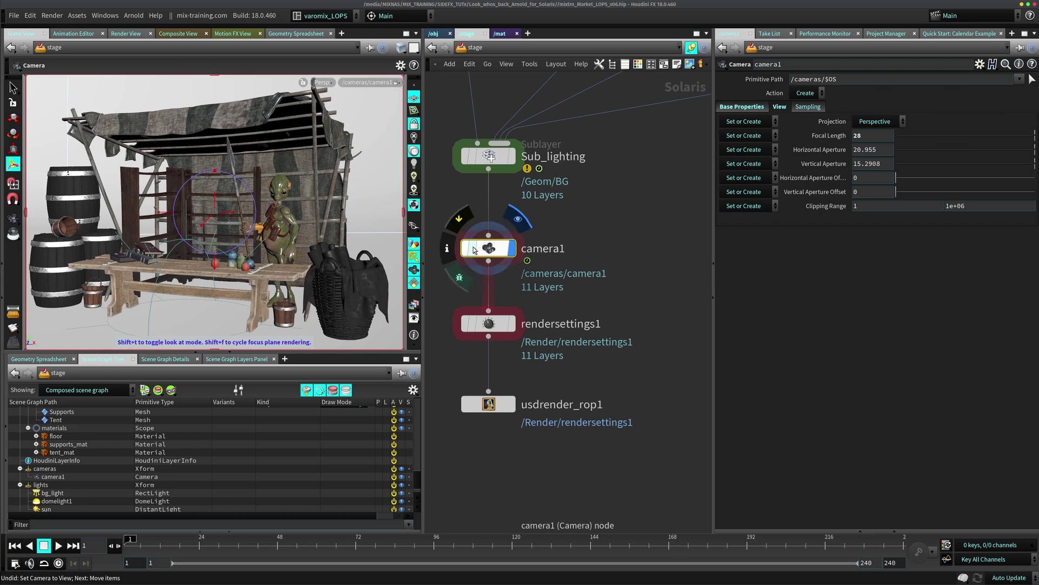
Move the camera1 node closer to Sub_lighting and review its transform and view properties
left_click_drag(489, 248, 489, 236)
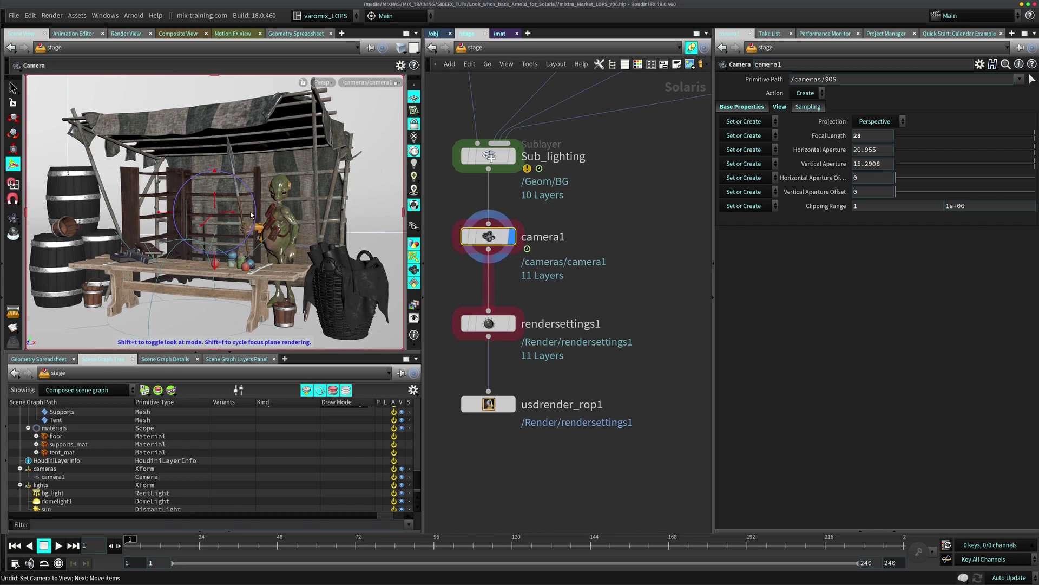
left_click_drag(489, 237, 488, 238)
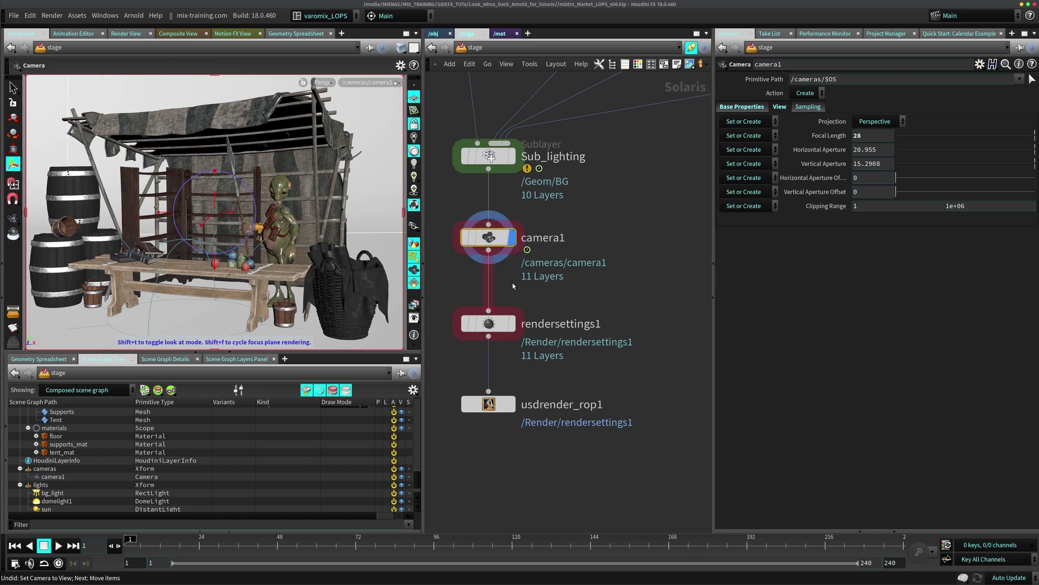
left_click_drag(495, 248, 494, 244)
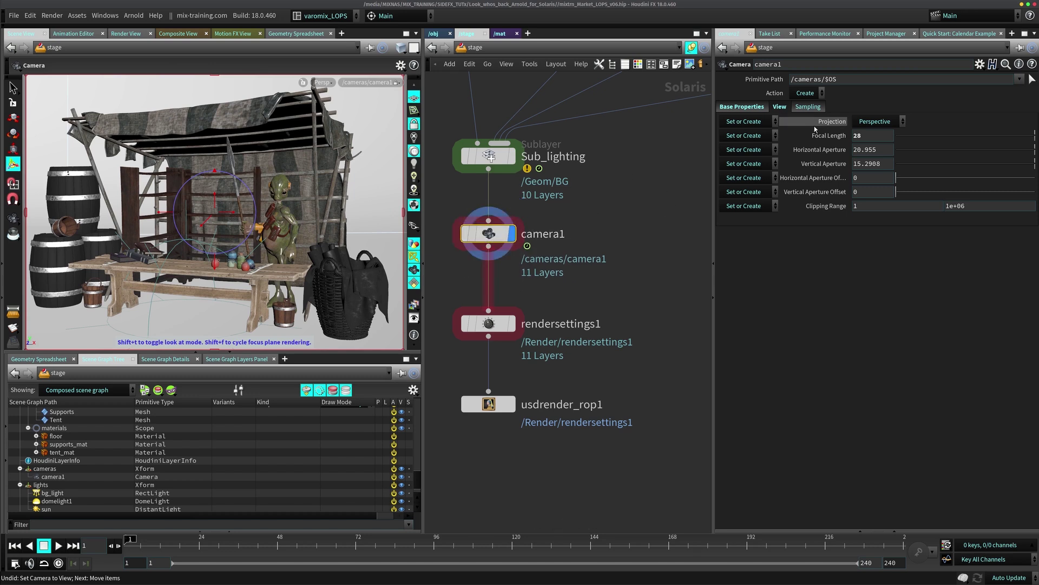
left_click(752, 108)
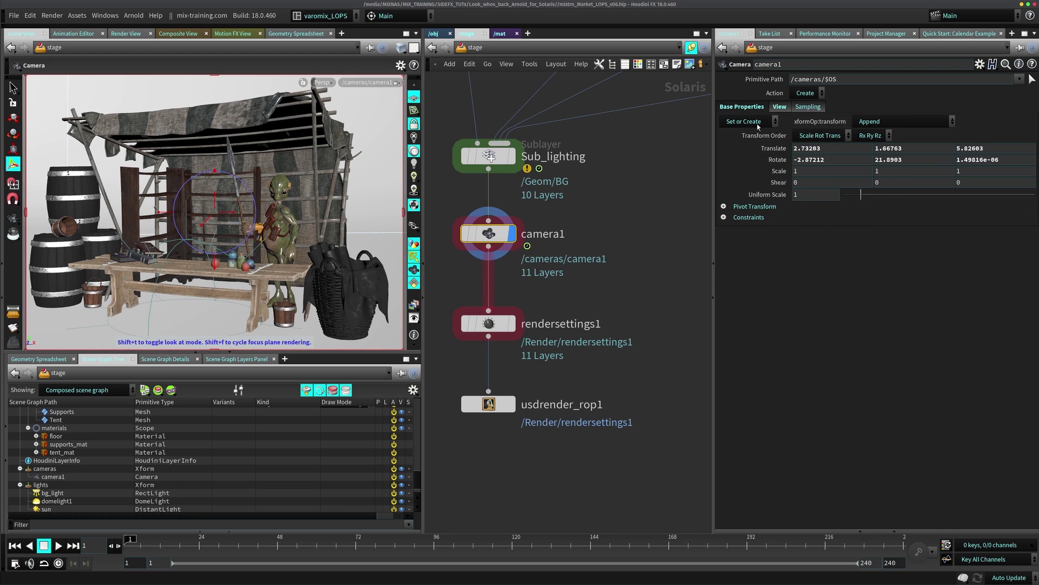
left_click(779, 106)
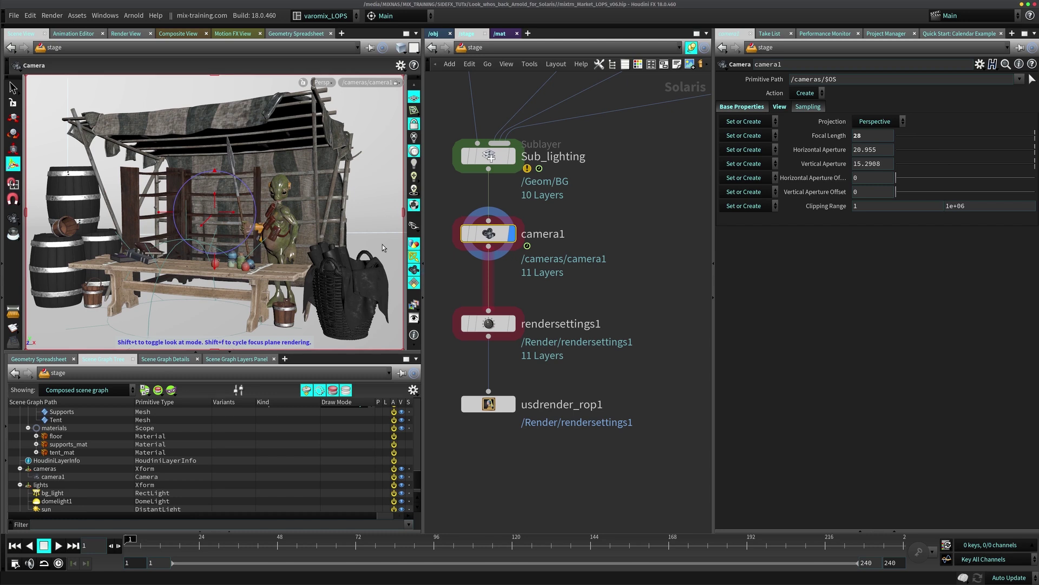
middle_click_drag(489, 233, 503, 188)
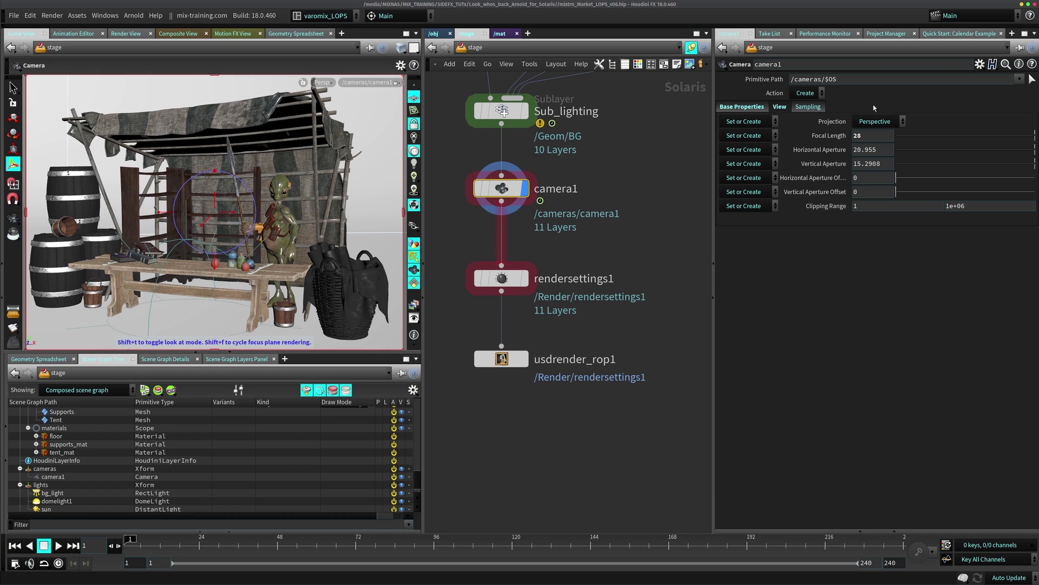
middle_click_drag(582, 230, 586, 220)
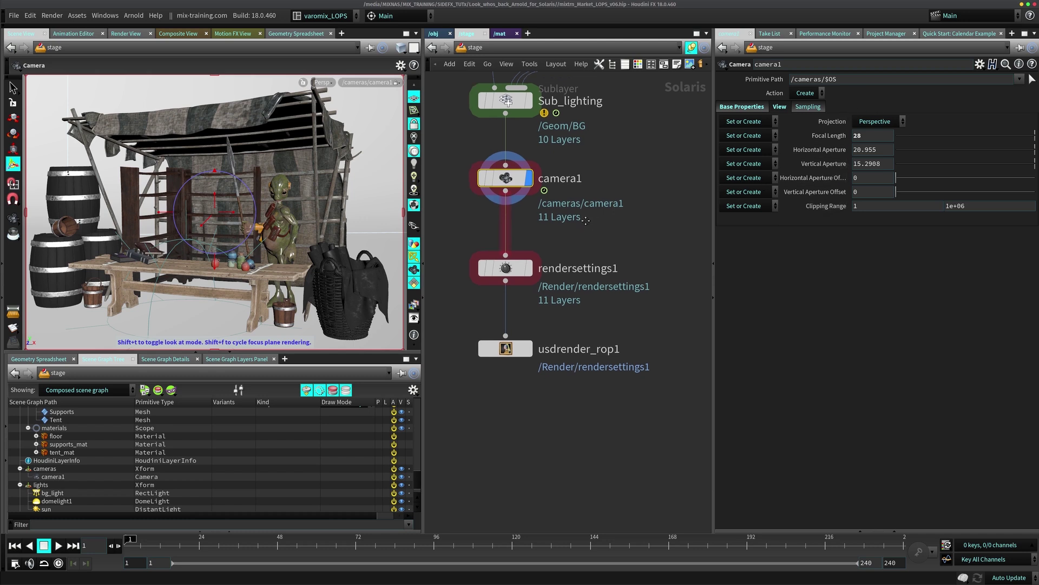
Move the rendersettings1 node closer to camera1 and review its standard camera and resolution settings
middle_click_drag(684, 196, 688, 280)
left_click_drag(607, 304, 469, 385)
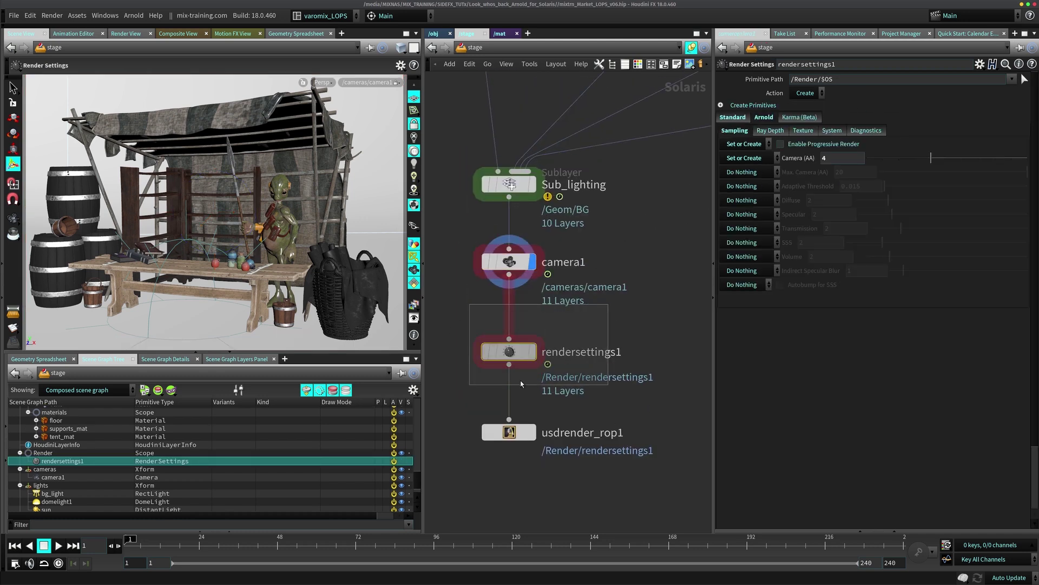
left_click_drag(512, 352, 511, 337)
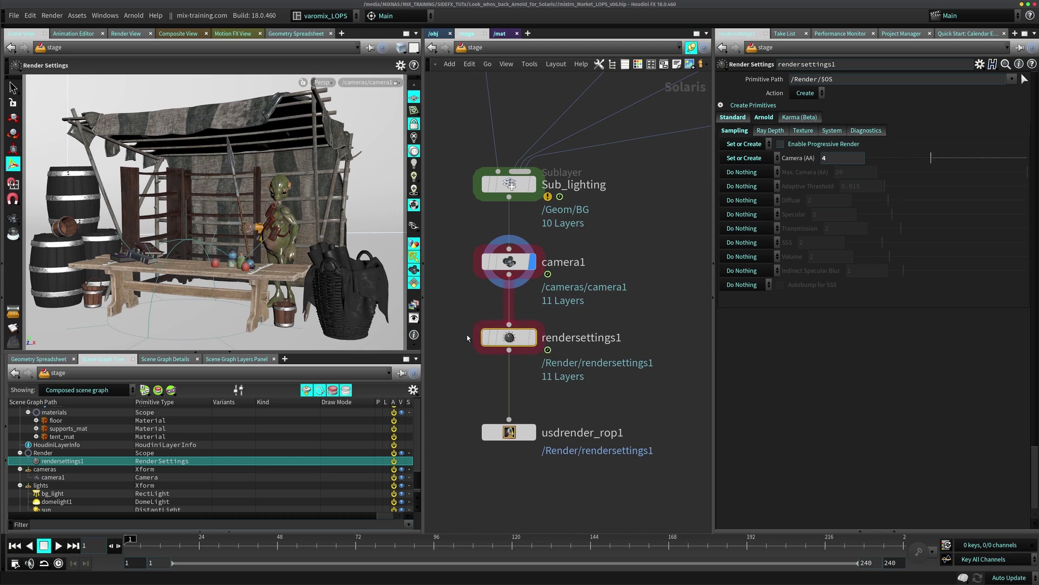
left_click(733, 118)
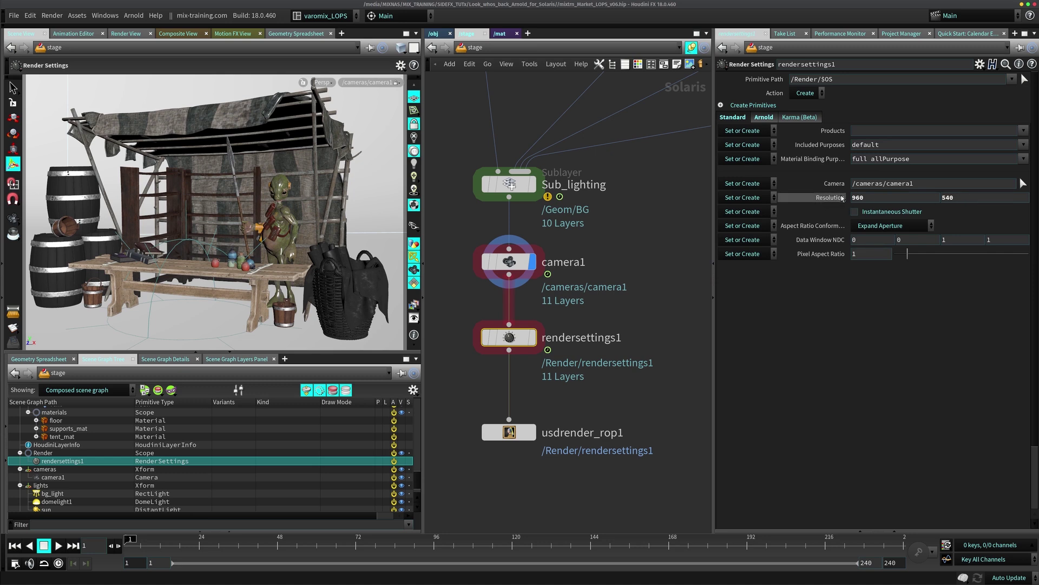
double_click(882, 183)
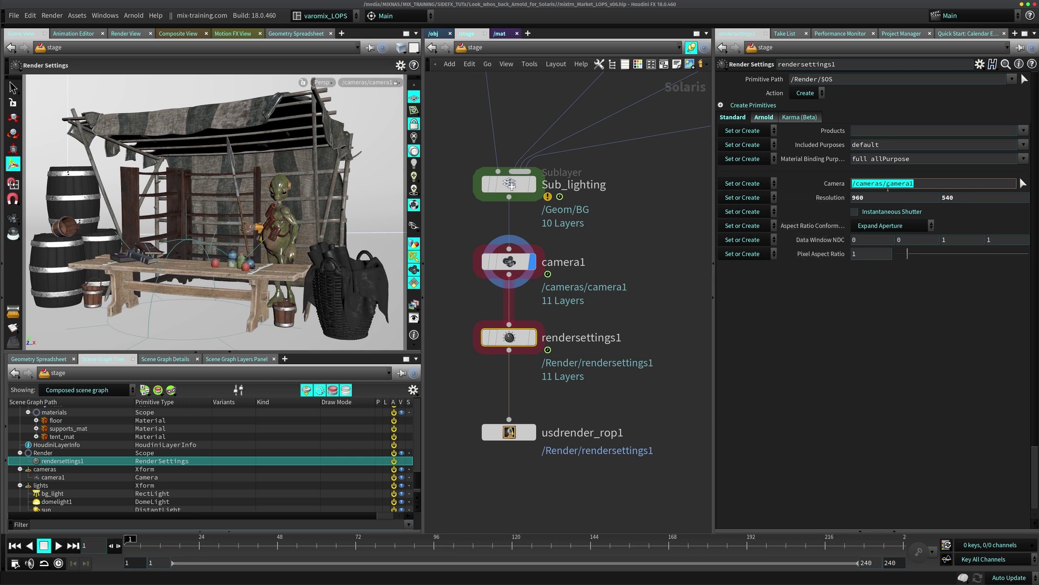
left_click(764, 118)
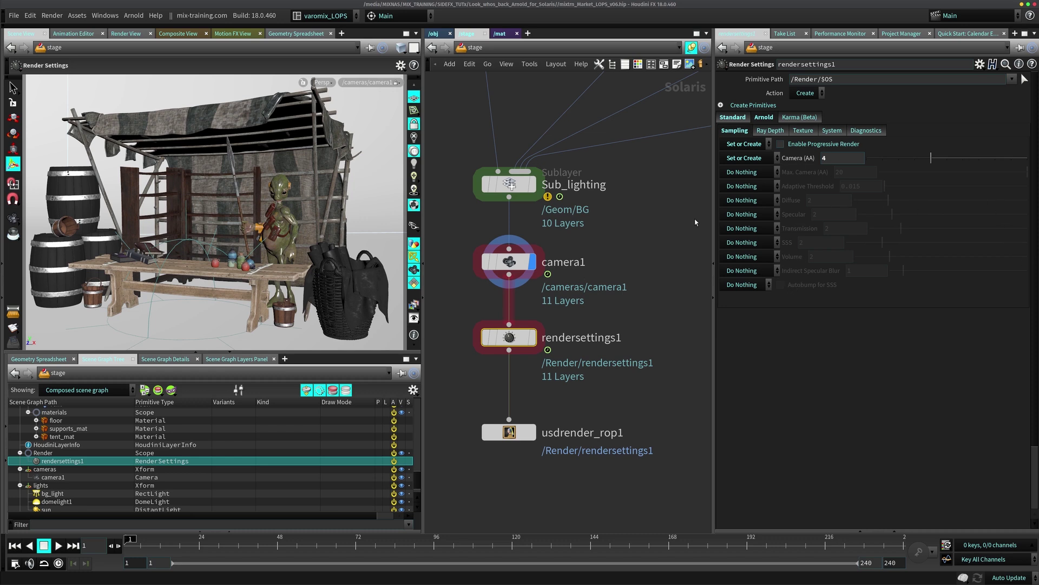
Enable the Arnold SSS sampling of rendersettings1 as Set or Create with a value of 2
left_click(761, 158)
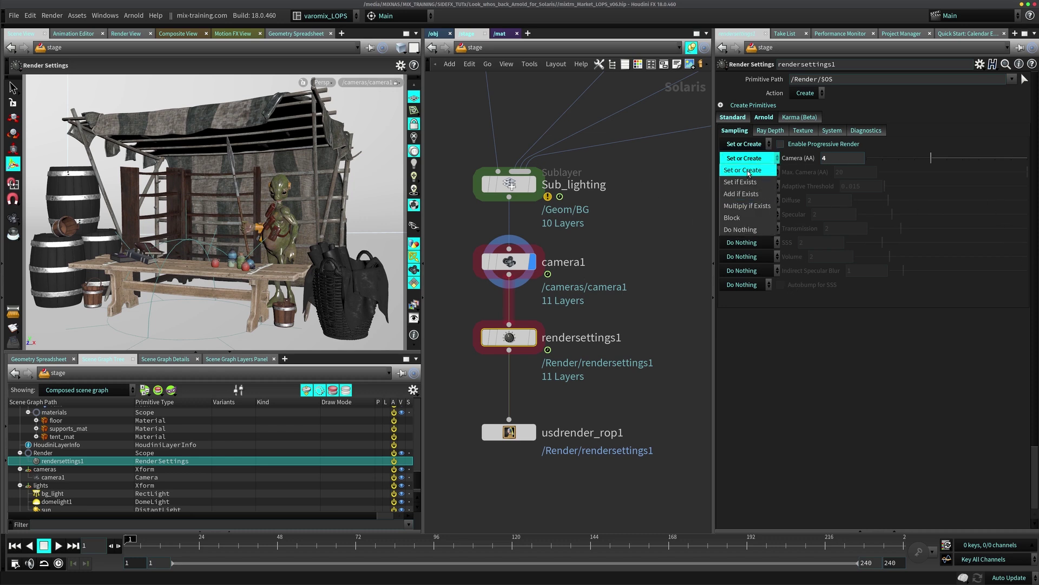
left_click(780, 156)
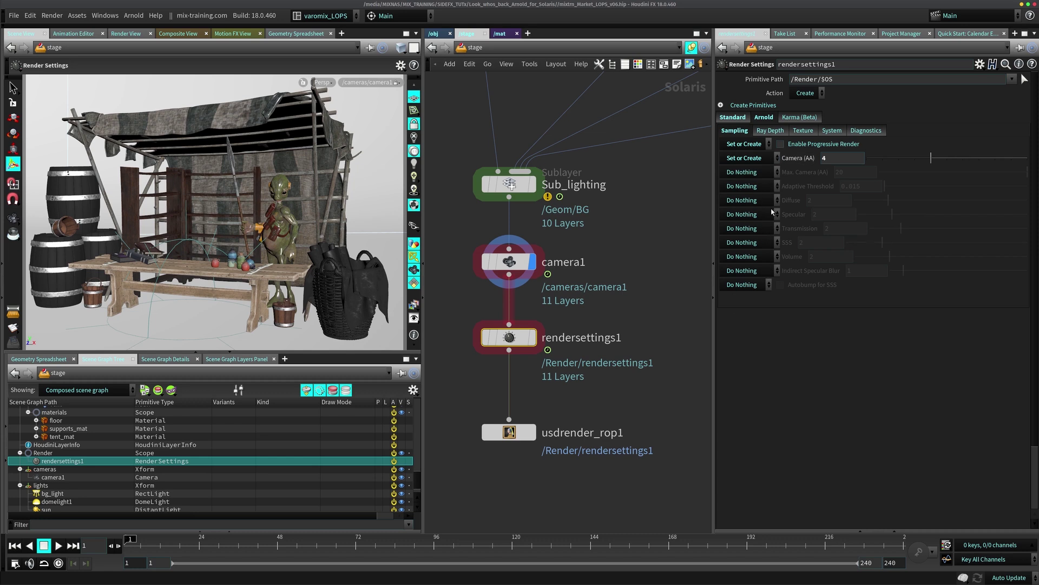
left_click(745, 241)
left_click(745, 256)
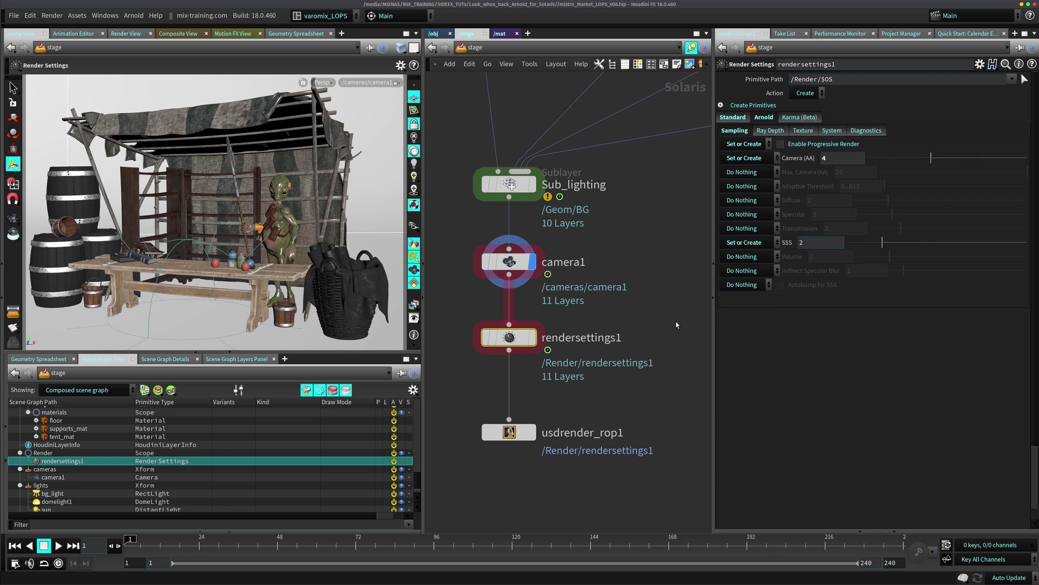
left_click(747, 243)
left_click(755, 245)
Examine the Arnold ray depth, texture, system and diagnostics settings of rendersettings1 and return to its sampling settings
left_click(771, 130)
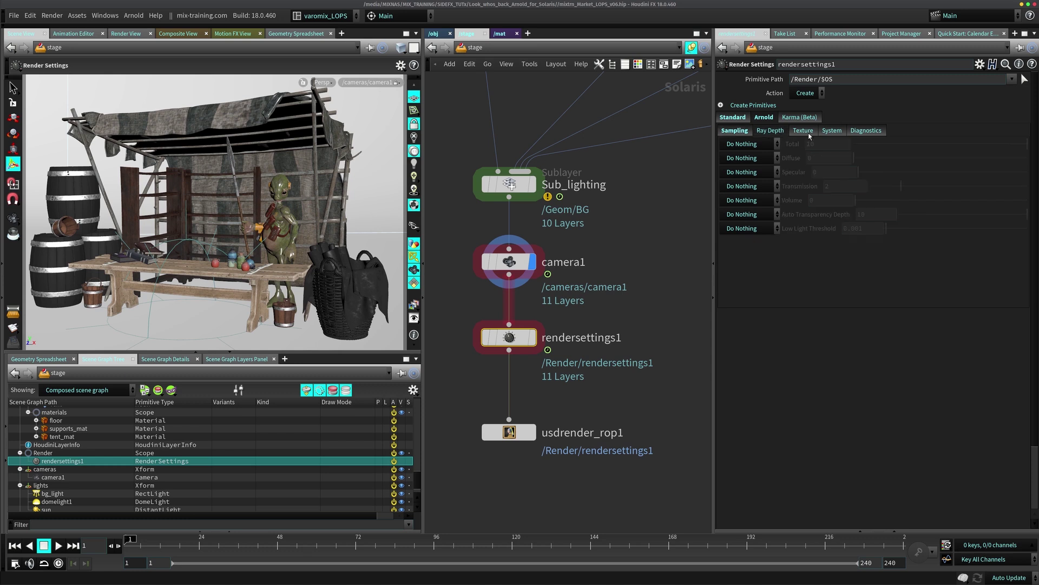
left_click(803, 130)
left_click(832, 130)
left_click(875, 131)
left_click(876, 132)
left_click(834, 132)
left_click(800, 132)
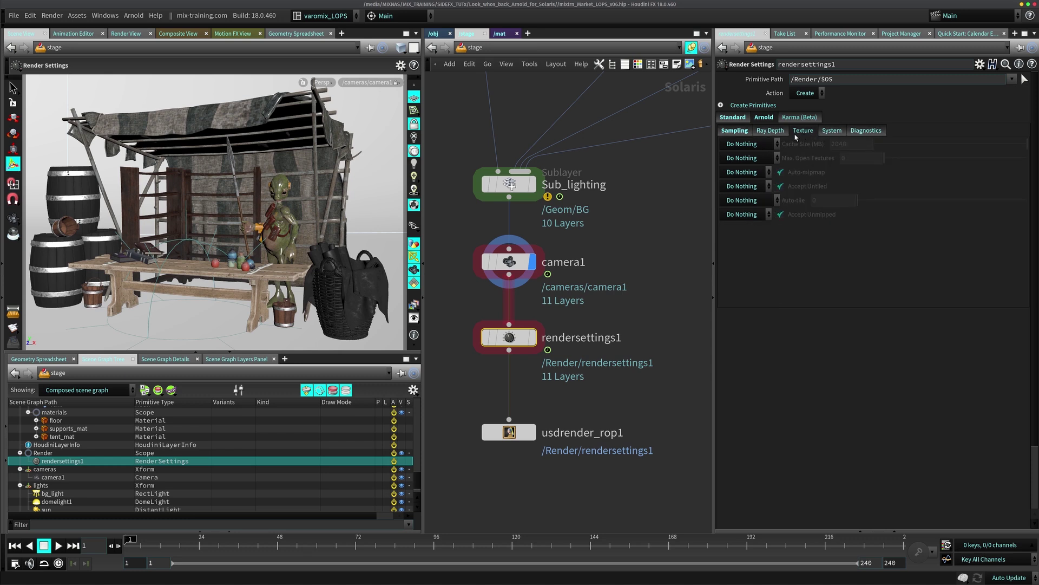
left_click(772, 132)
left_click(835, 132)
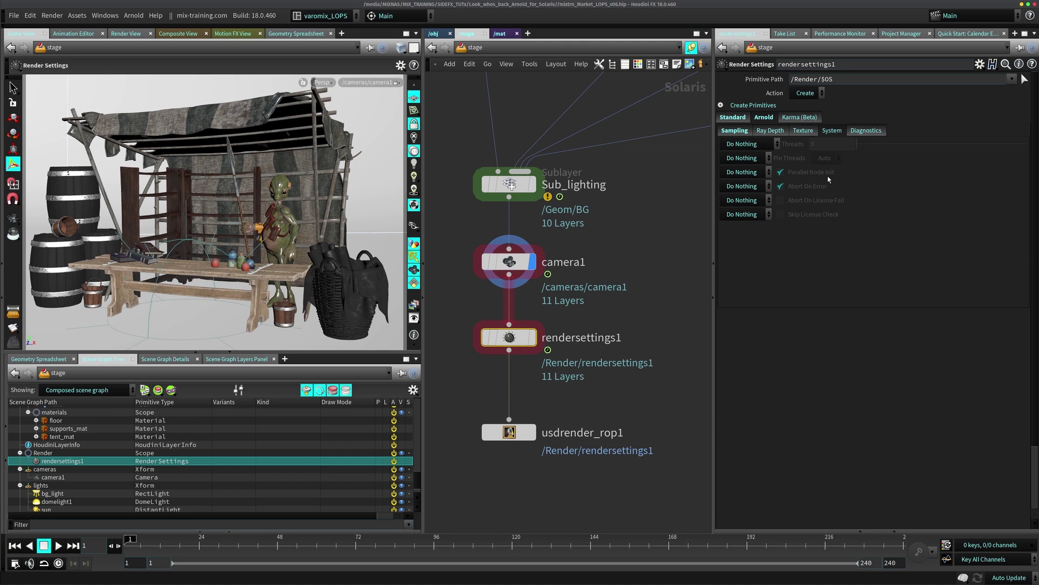
left_click(734, 131)
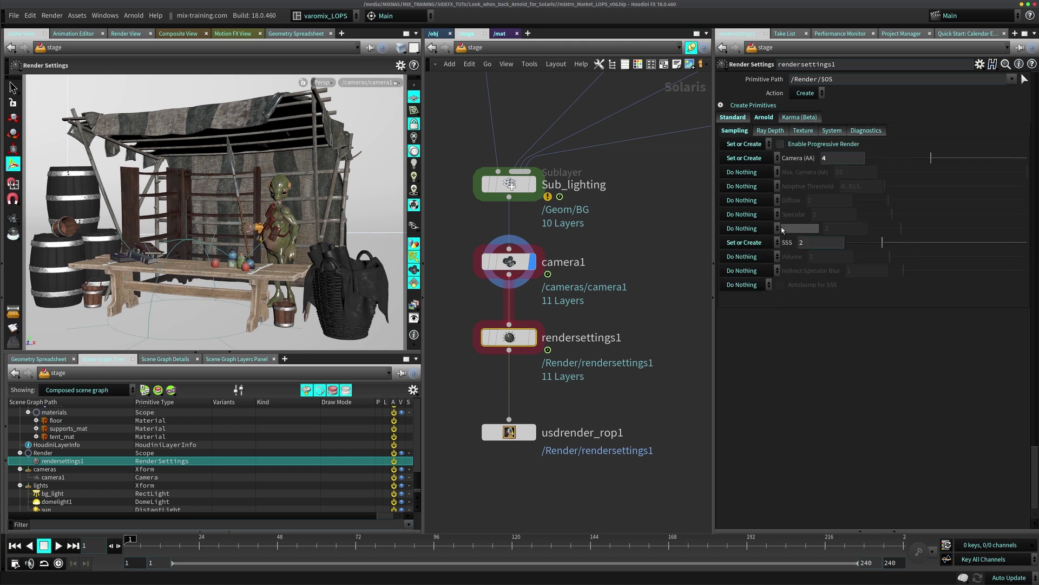
Place rendersettings1 directly below camera1 with a shorter gap between the two nodes
middle_click_drag(528, 372, 532, 278)
left_click(515, 332)
middle_click_drag(515, 332, 529, 427)
left_click_drag(524, 344, 525, 330)
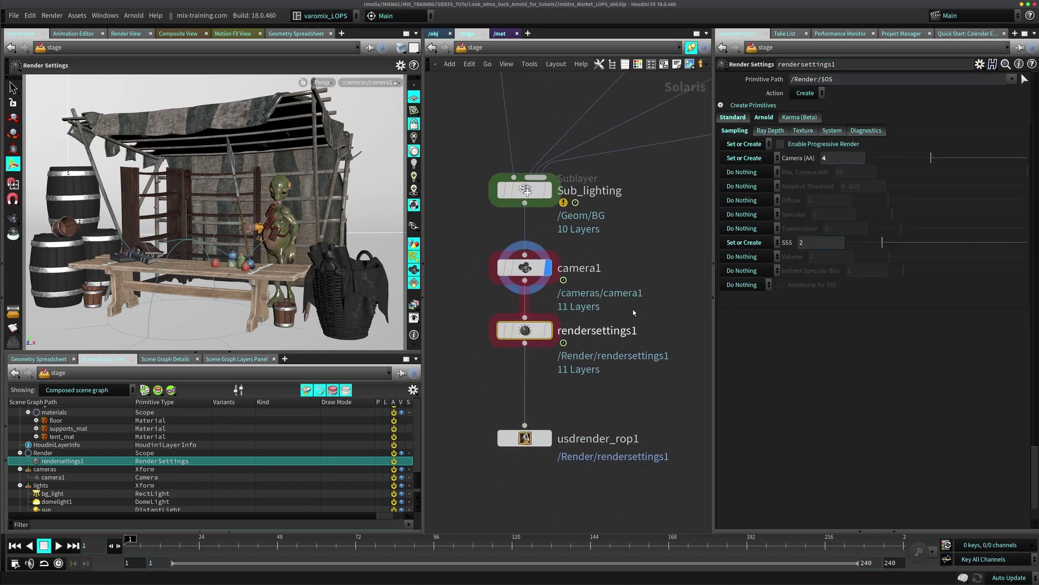
middle_click_drag(577, 401, 583, 359)
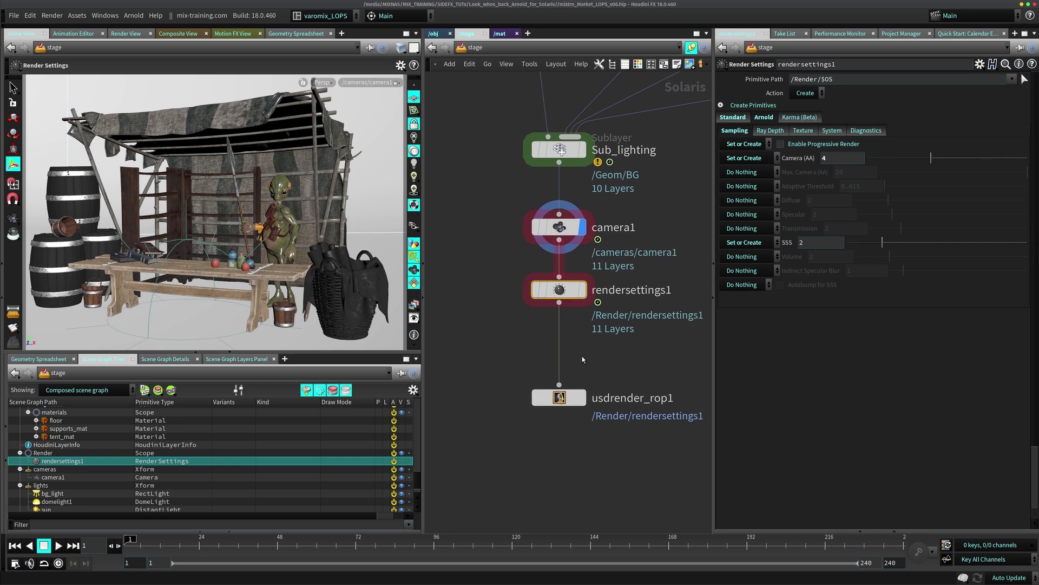
Add a second USD Render ROP beside usdrender_rop1 and connect it to the rendersettings1 output
left_click(509, 360)
key("Up")
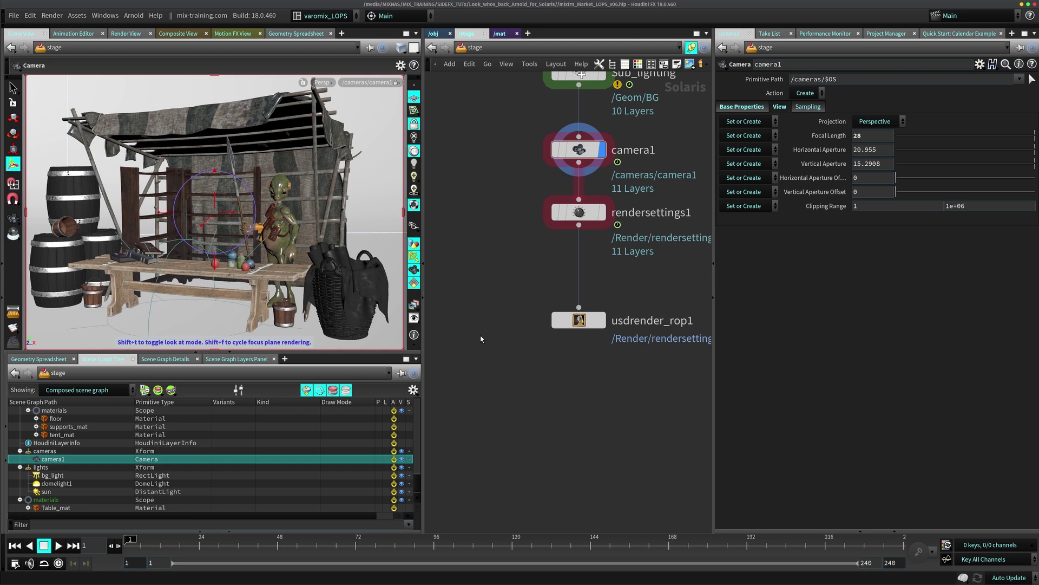
key("Tab")
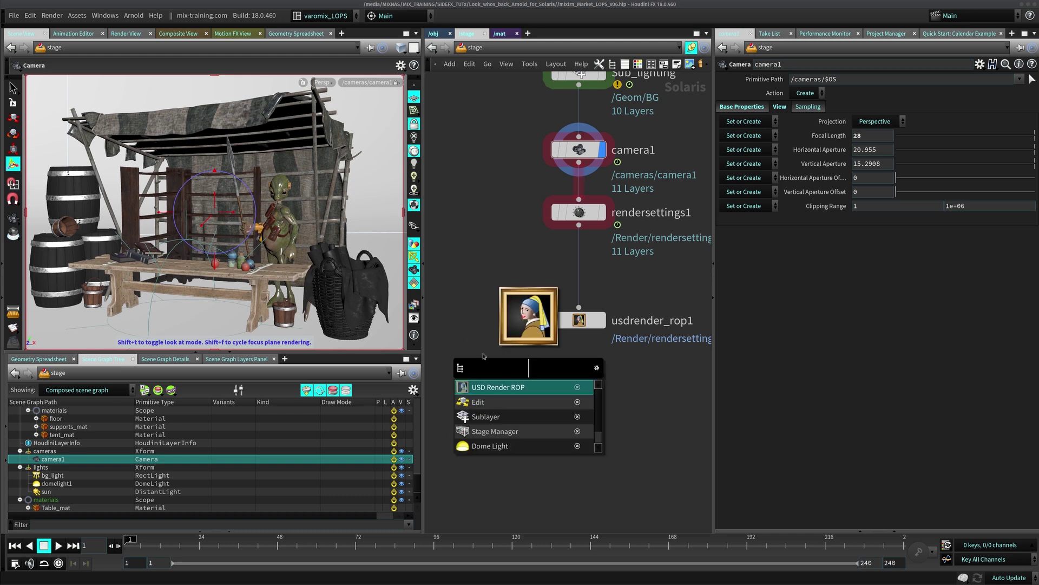
left_click(502, 387)
left_click(489, 349)
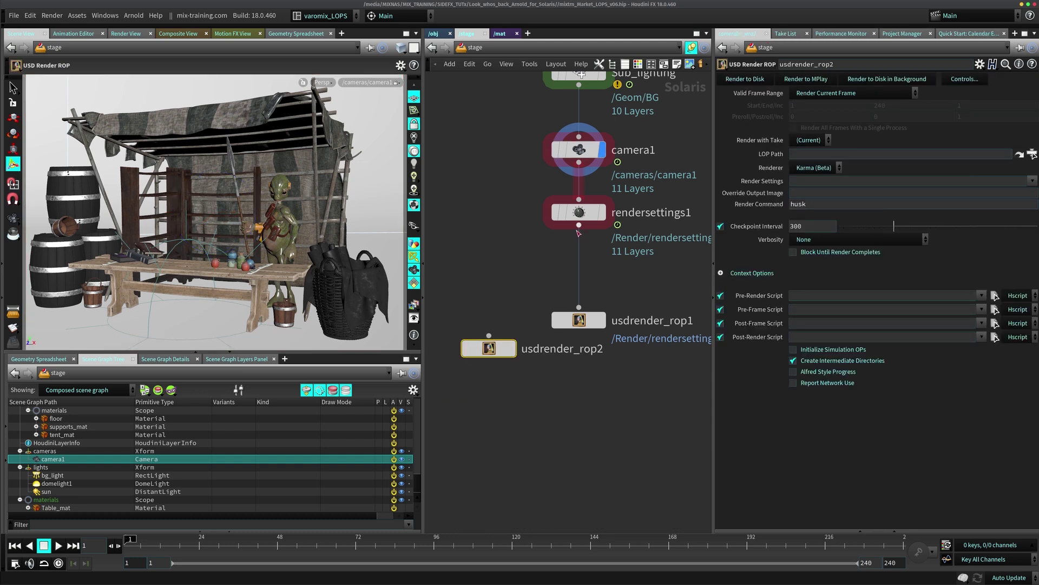
left_click_drag(578, 231, 527, 341)
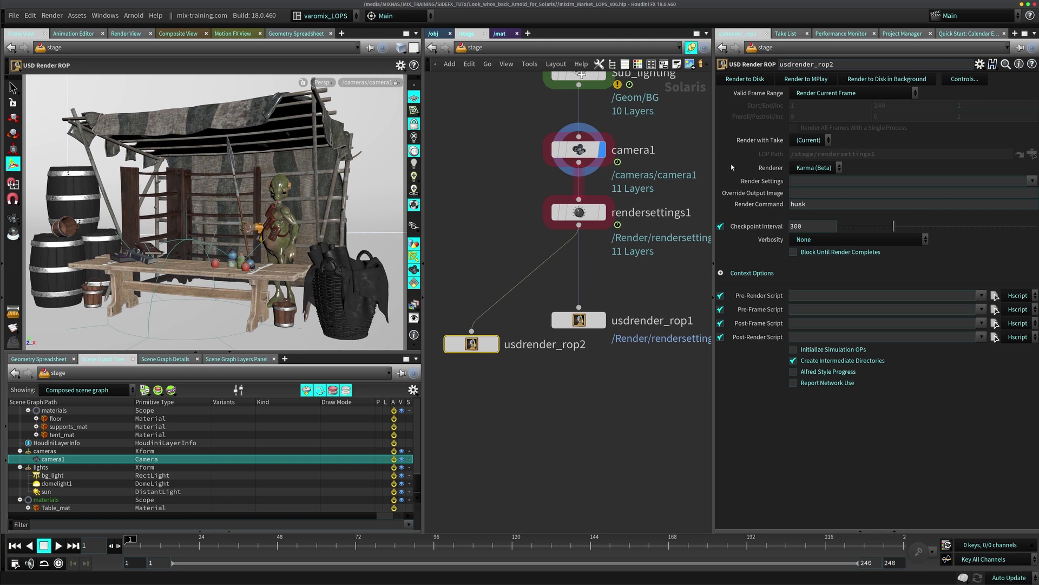
Set the renderer of usdrender_rop2 to Arnold and move the node lower than usdrender_rop1
left_click(816, 169)
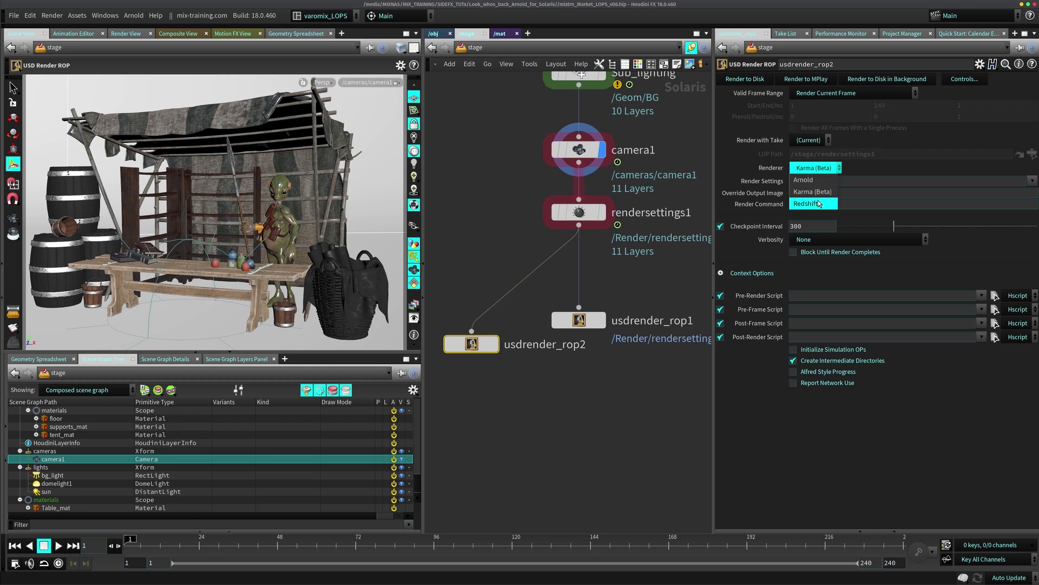
left_click(805, 180)
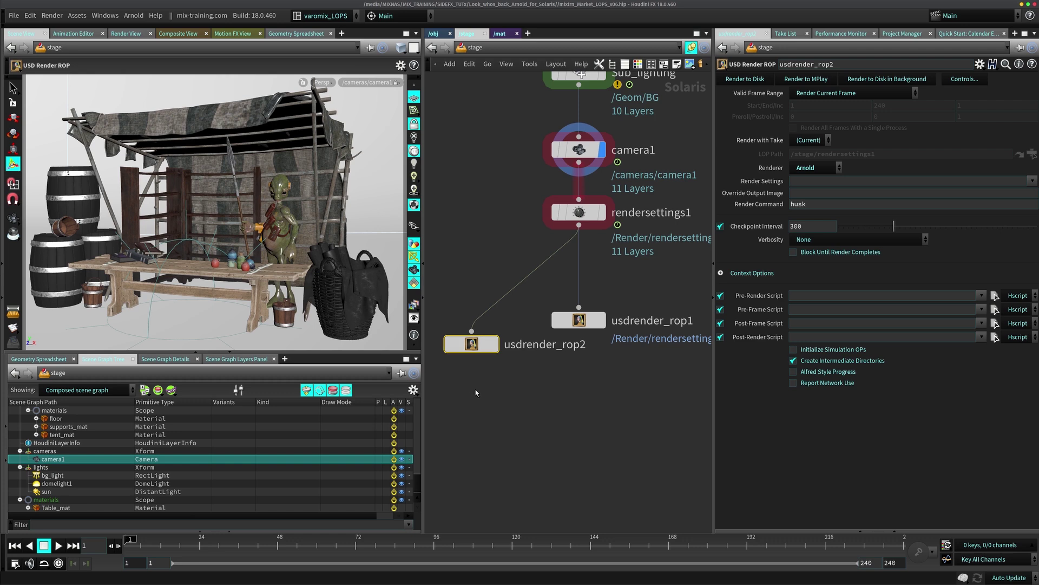
left_click_drag(472, 347, 474, 387)
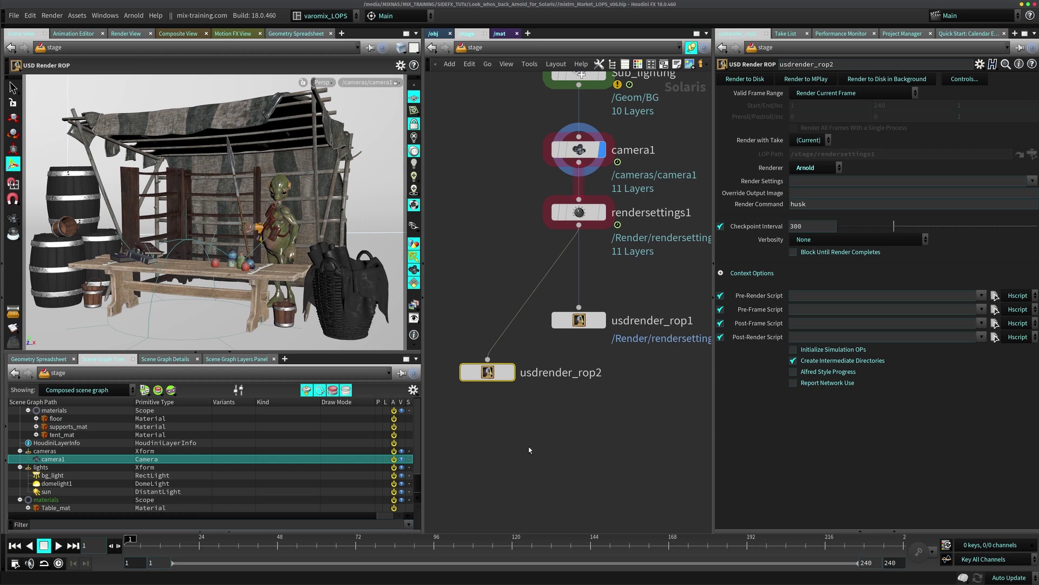
middle_click_drag(520, 162, 569, 341)
middle_click_drag(535, 371, 503, 231)
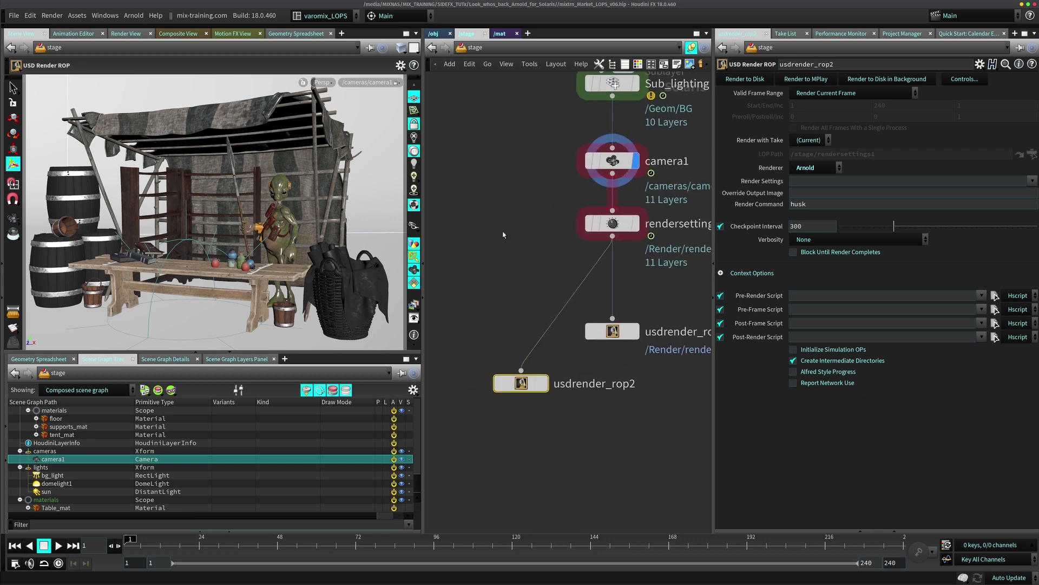
Choose Arnold as the renderer of usdrender_rop2 and move both USD Render ROPs slightly closer below rendersettings1
left_click(828, 169)
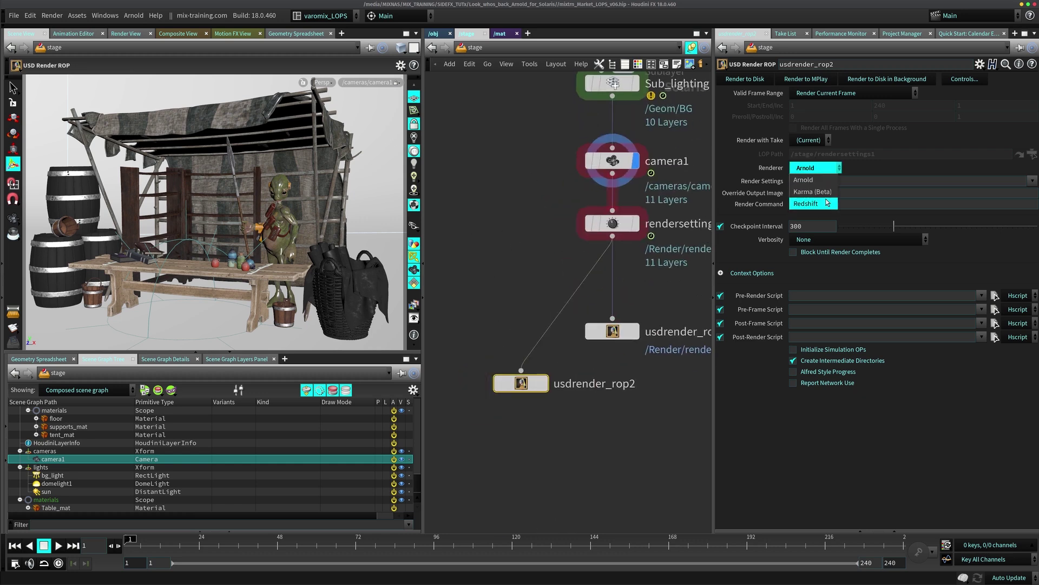
left_click(829, 180)
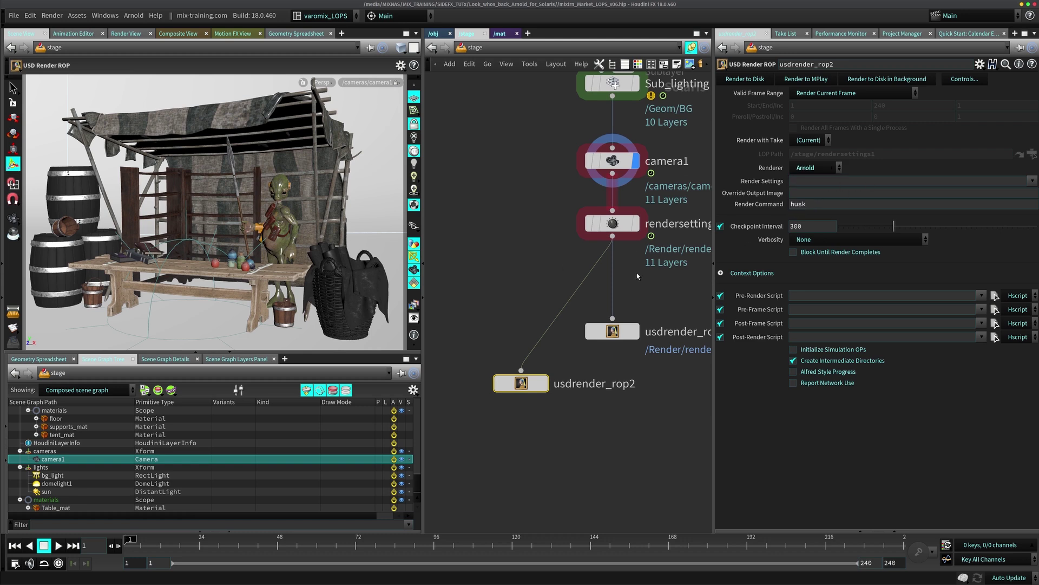
left_click_drag(521, 383, 496, 369)
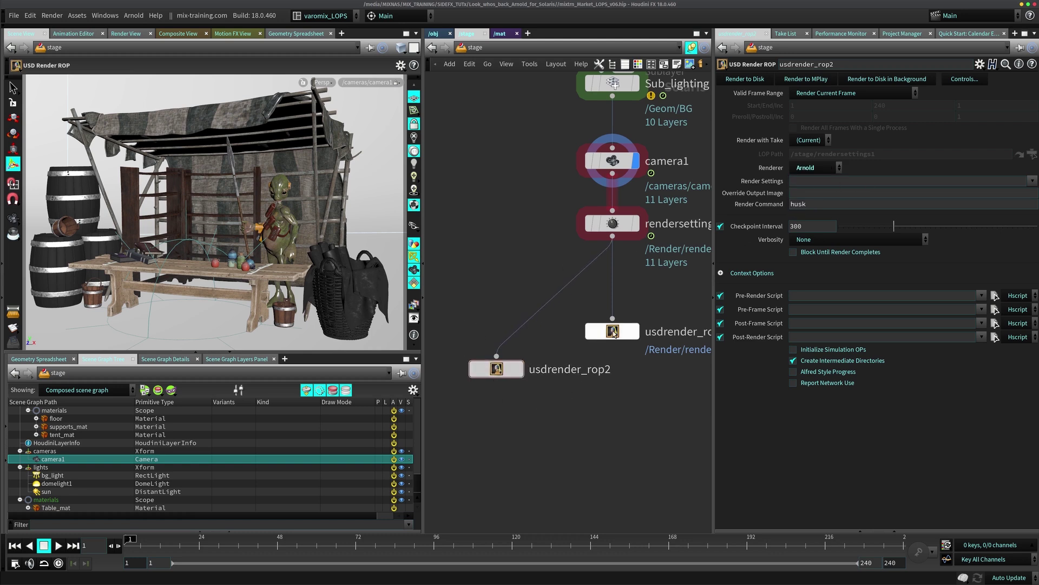
left_click(596, 331)
left_click(501, 369)
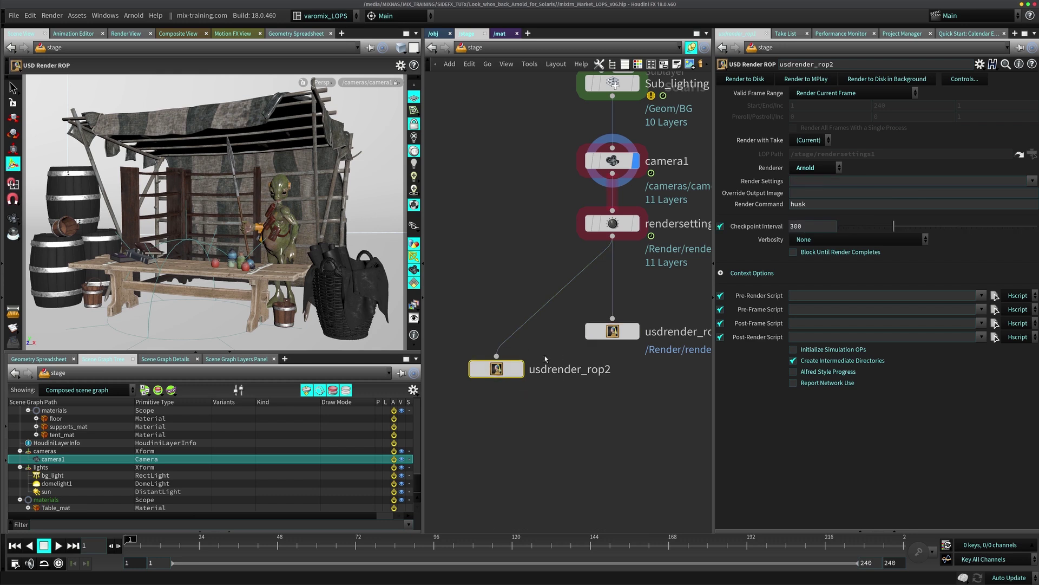
left_click_drag(612, 328, 612, 315)
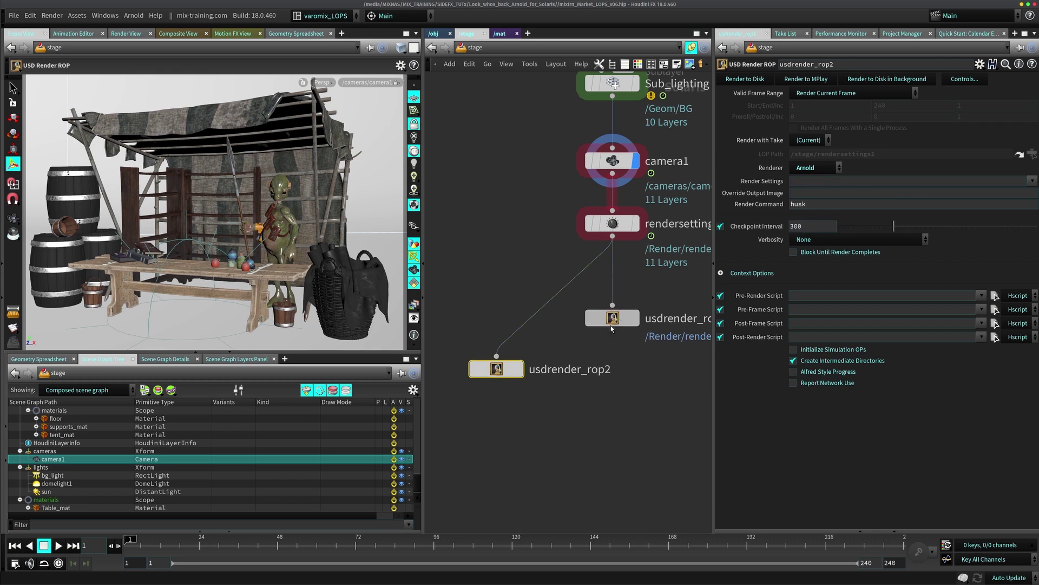
key("h")
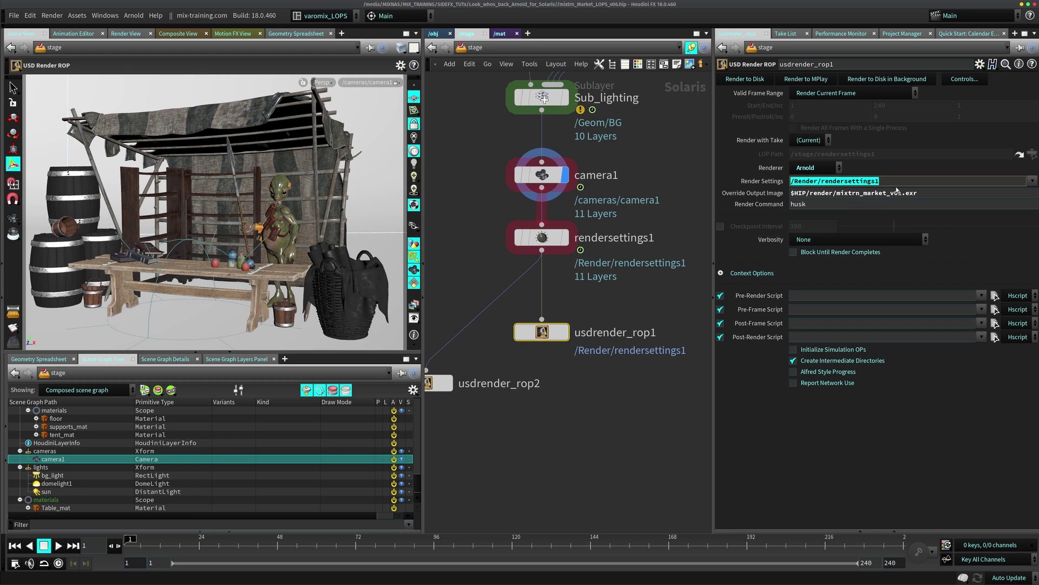
Check the Render Settings path and Override Output Image path of usdrender_rop1 against the rendersettings1 node
left_click(542, 238)
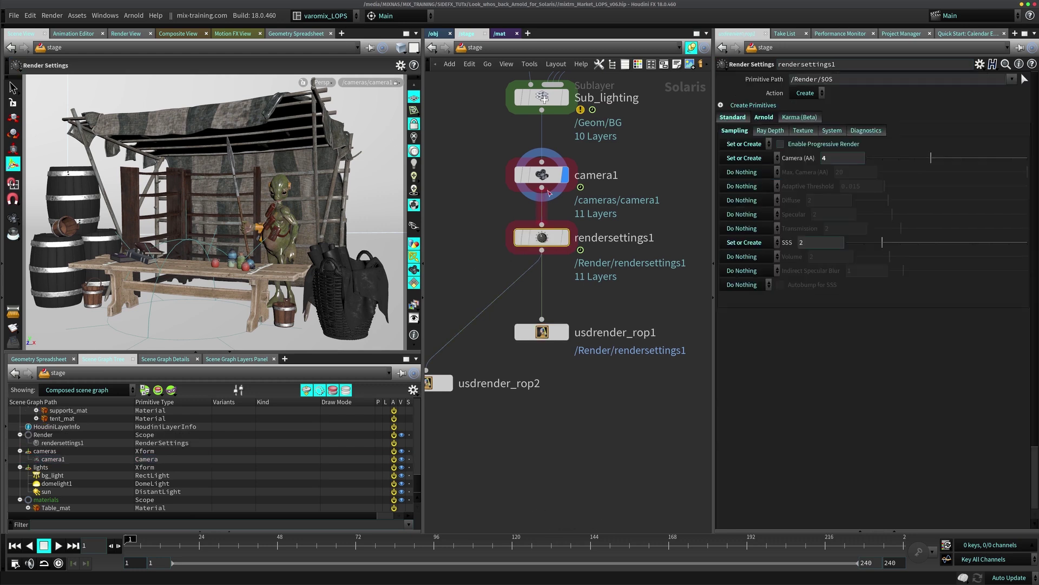
left_click(547, 330)
triple_click(918, 183)
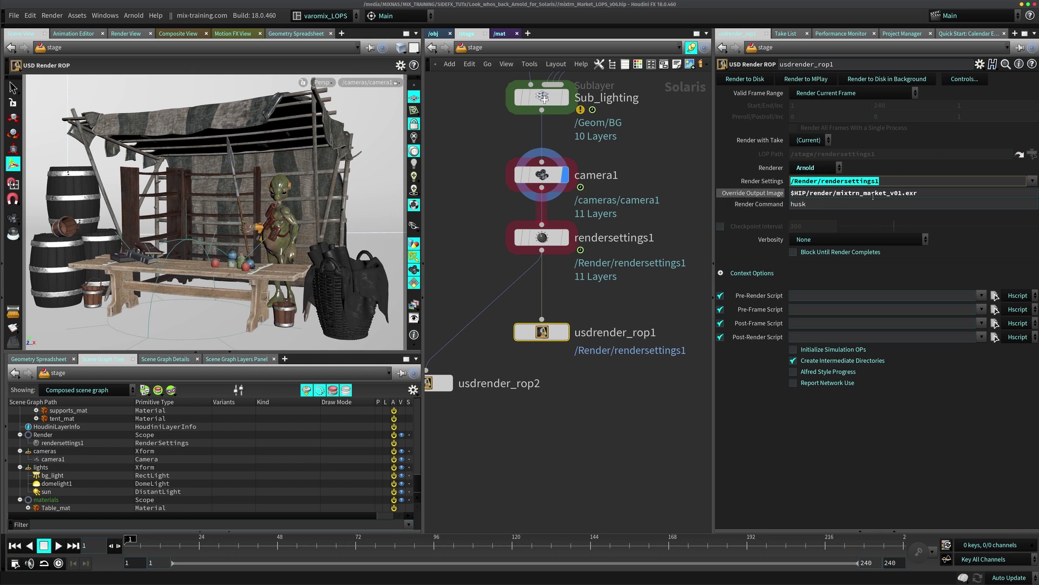
triple_click(813, 194)
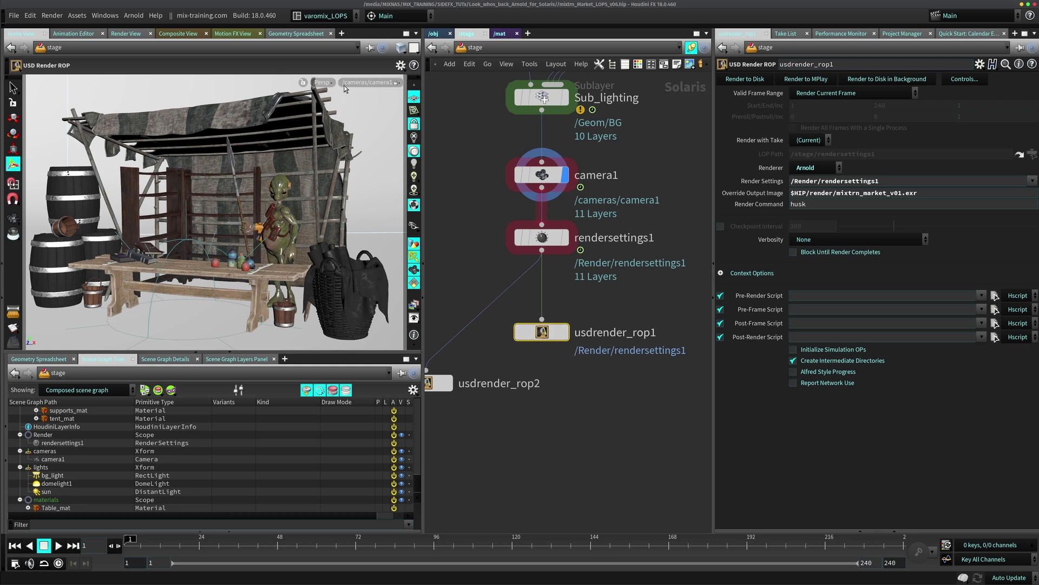
Switch the viewport renderer from Houdini GL to Arnold and make rendersettings1 the displayed node
left_click(324, 83)
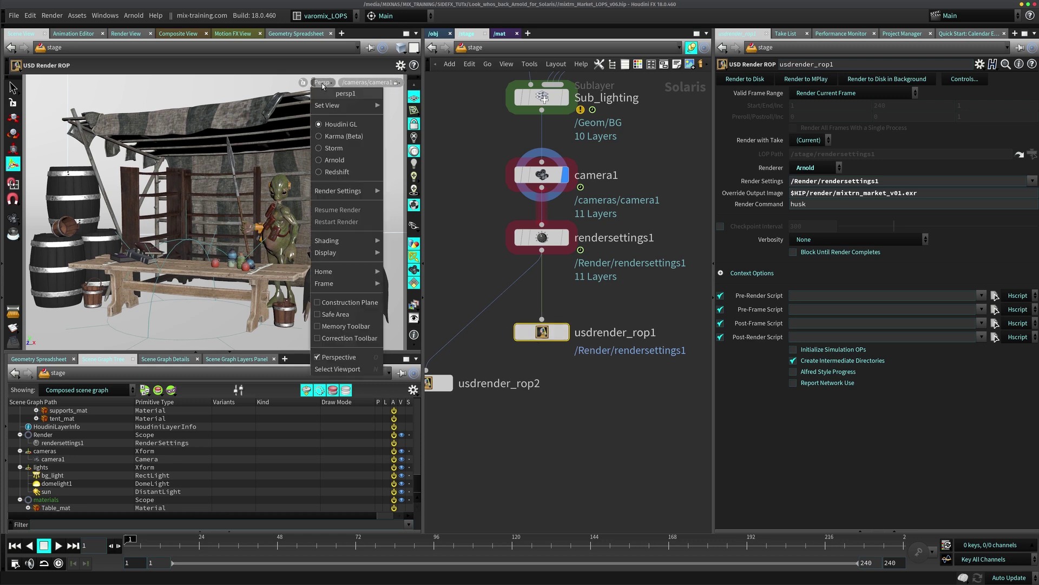
left_click(336, 160)
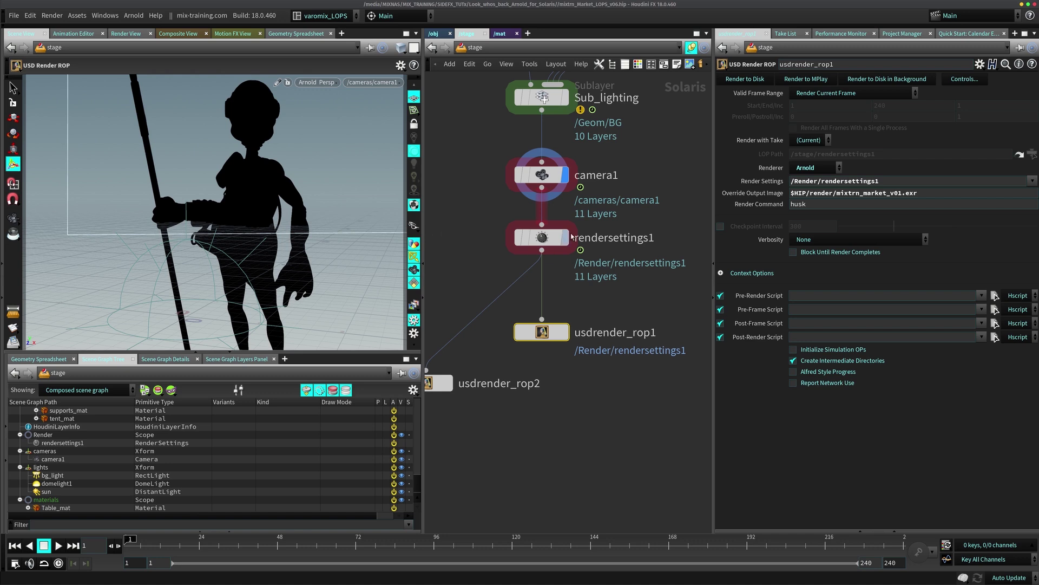
left_click(564, 237)
left_click(534, 246)
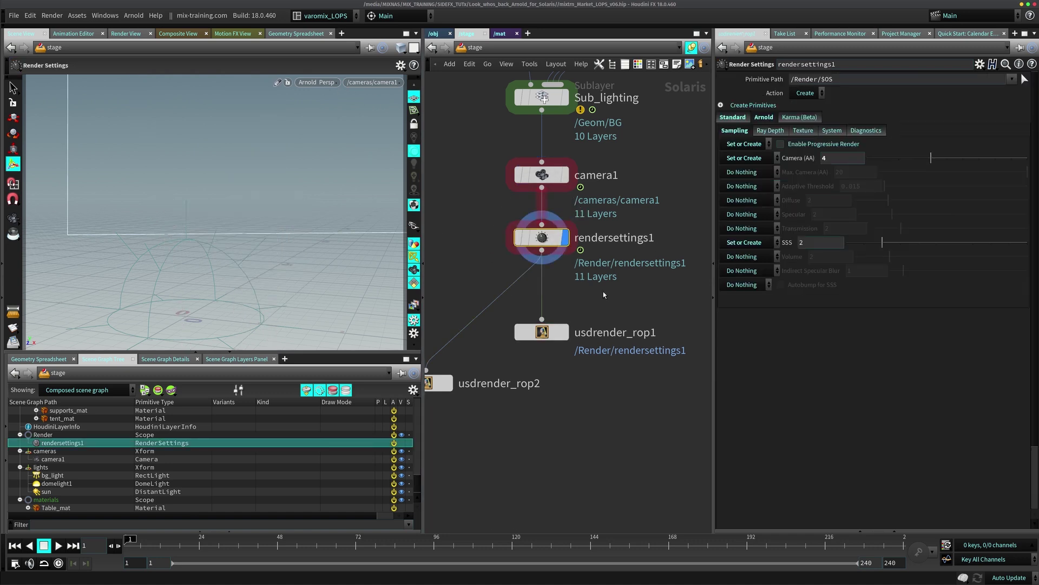
Try Render Specific Frame Range on usdrender_rop1 and return it to Render Current Frame
left_click(519, 331)
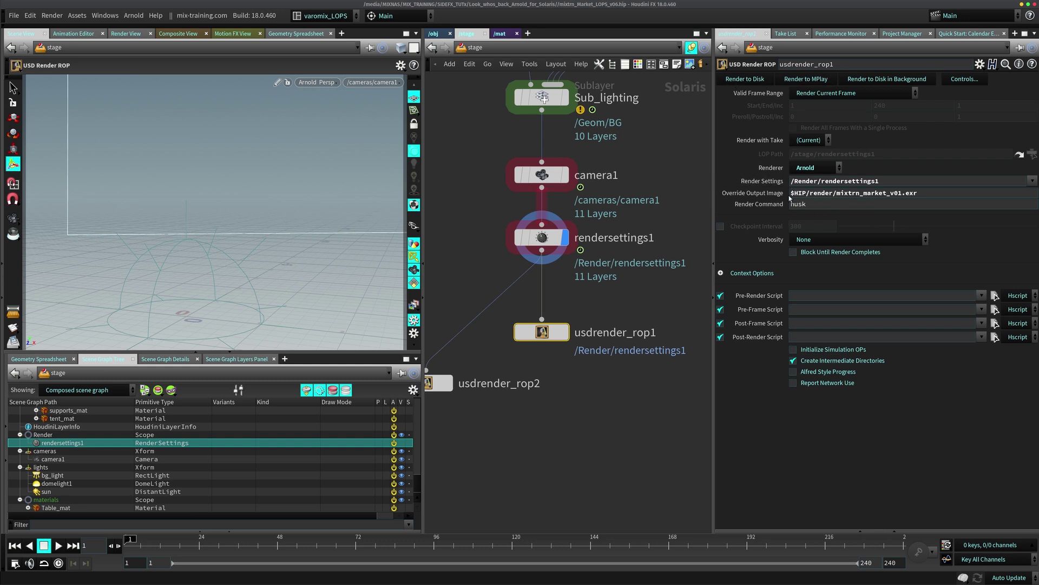
left_click(830, 94)
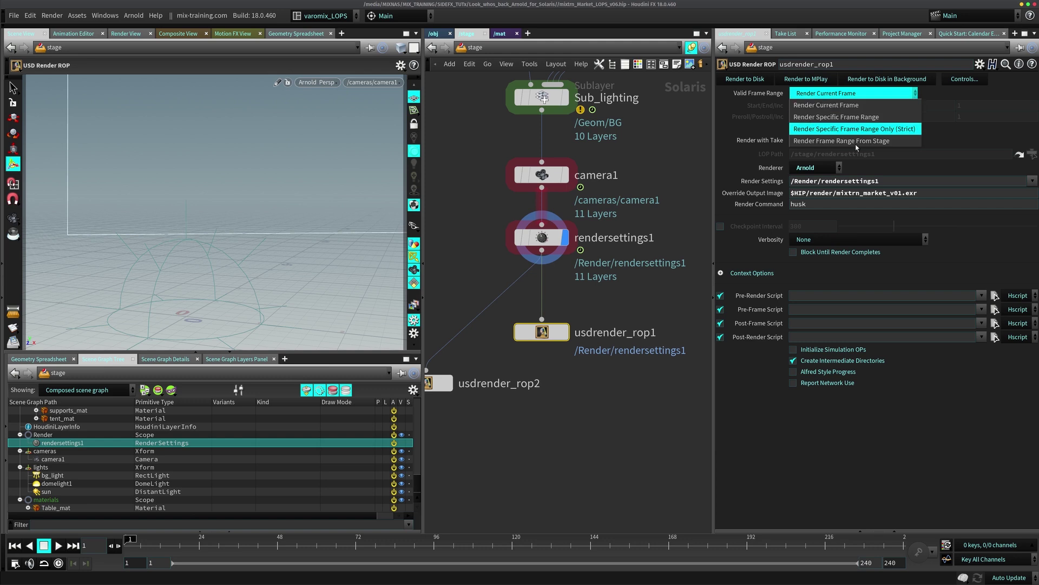
left_click(801, 109)
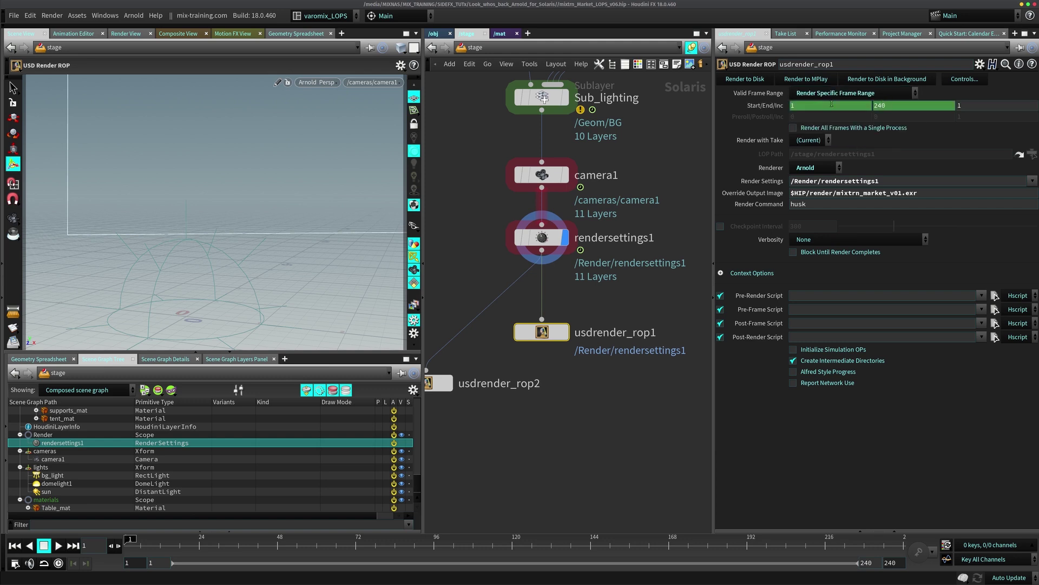
left_click(842, 96)
left_click(844, 99)
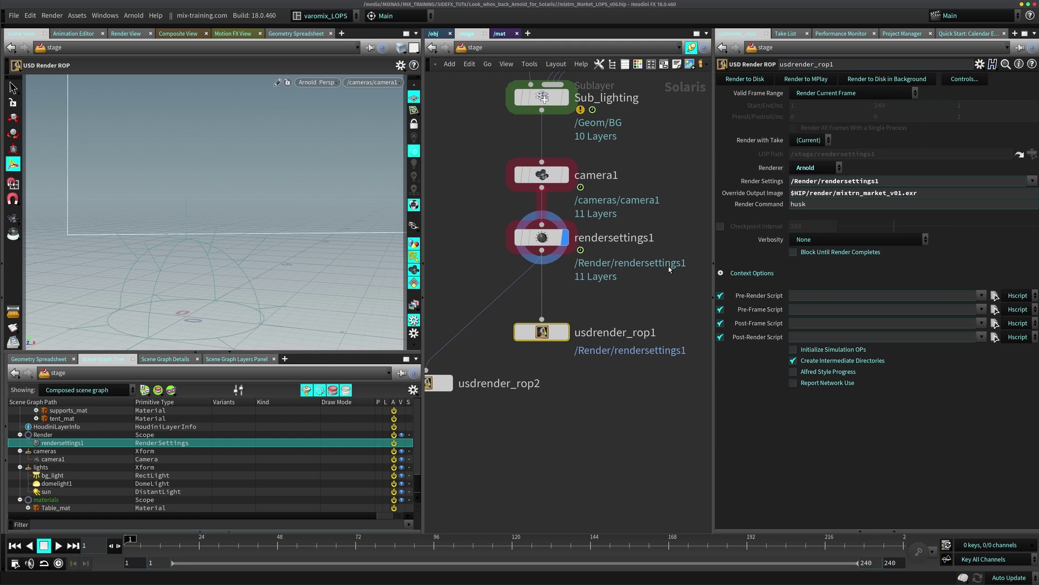
Review the Arnold sampling and standard settings of rendersettings1, the base properties of camera1, and the settings of usdrender_rop1
left_click(553, 233)
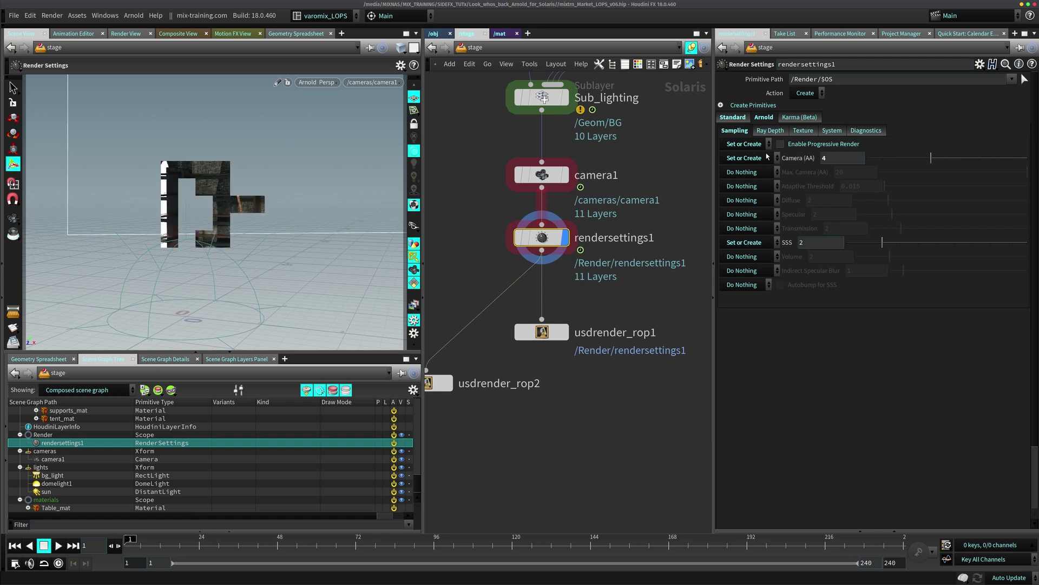
left_click(551, 332)
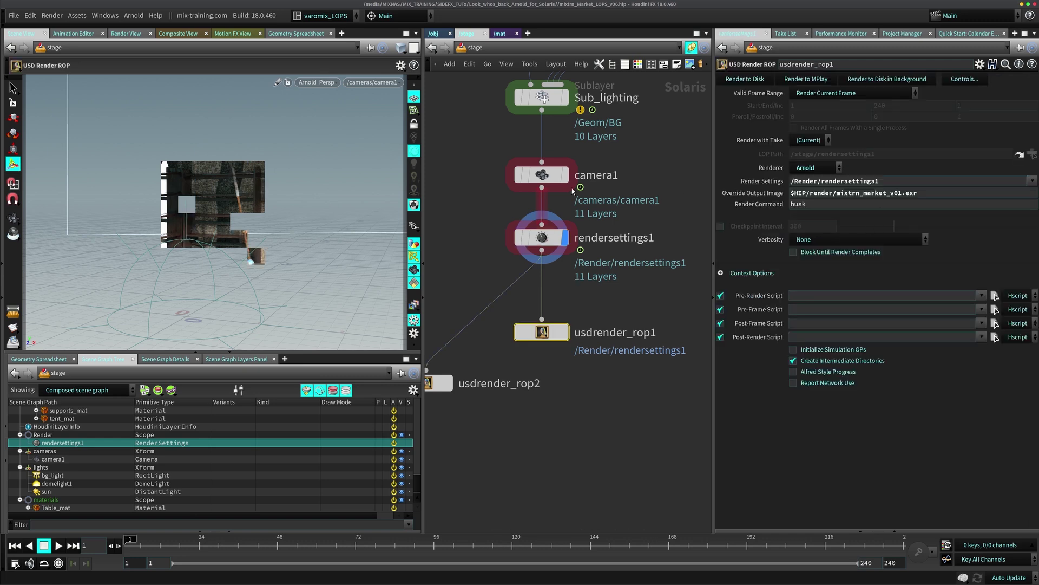
left_click(553, 176)
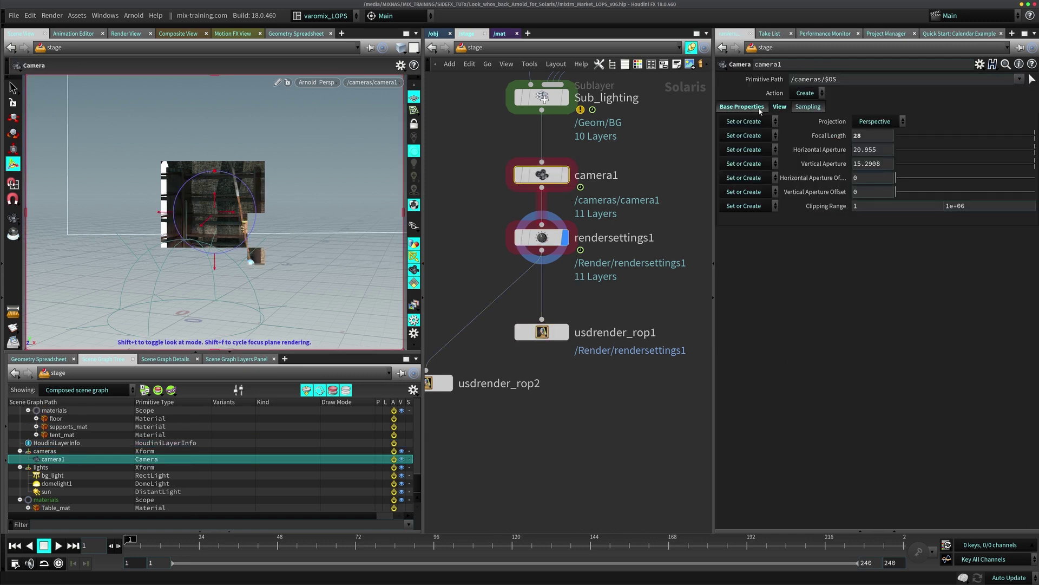
left_click(542, 237)
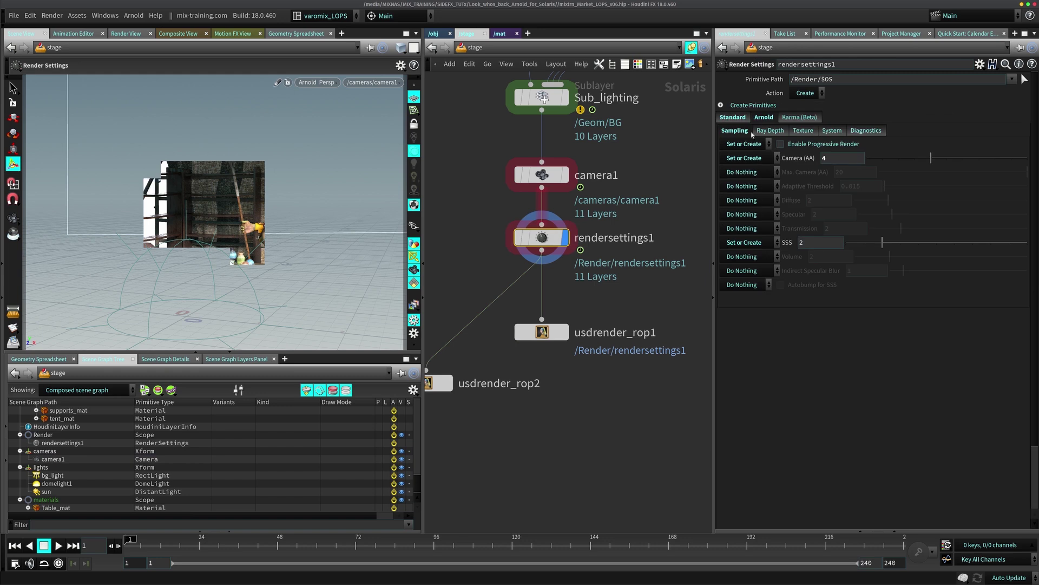
left_click(732, 117)
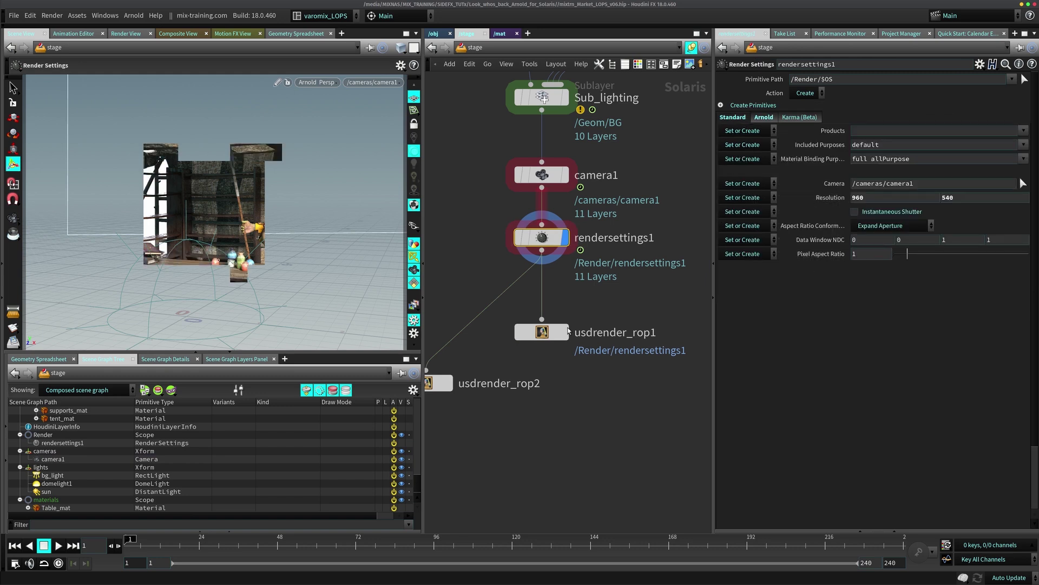
left_click(541, 332)
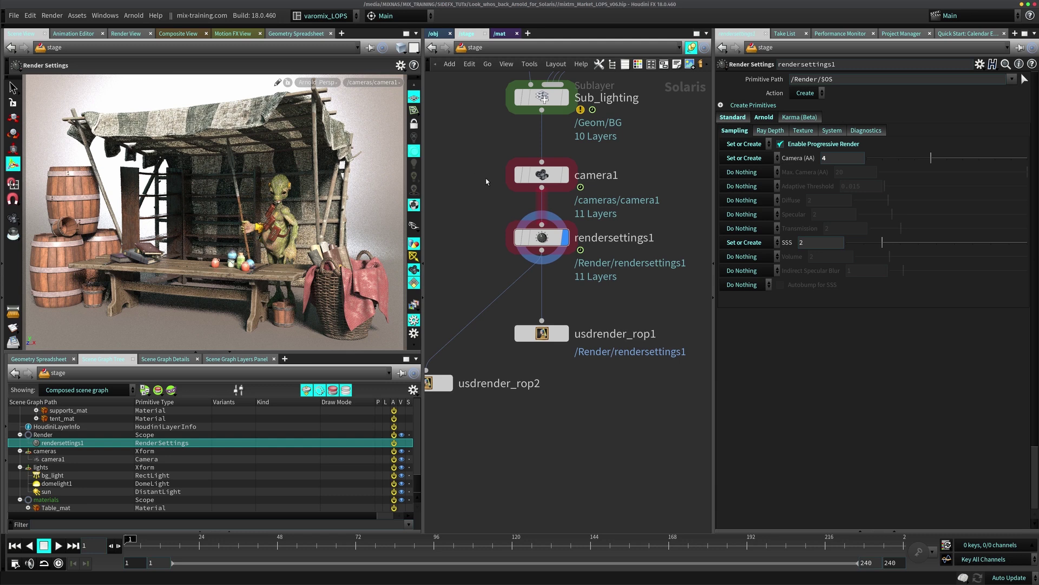
Open the object network and align the BG geometry node with the column of nodes above it
middle_click_drag(495, 157, 524, 268)
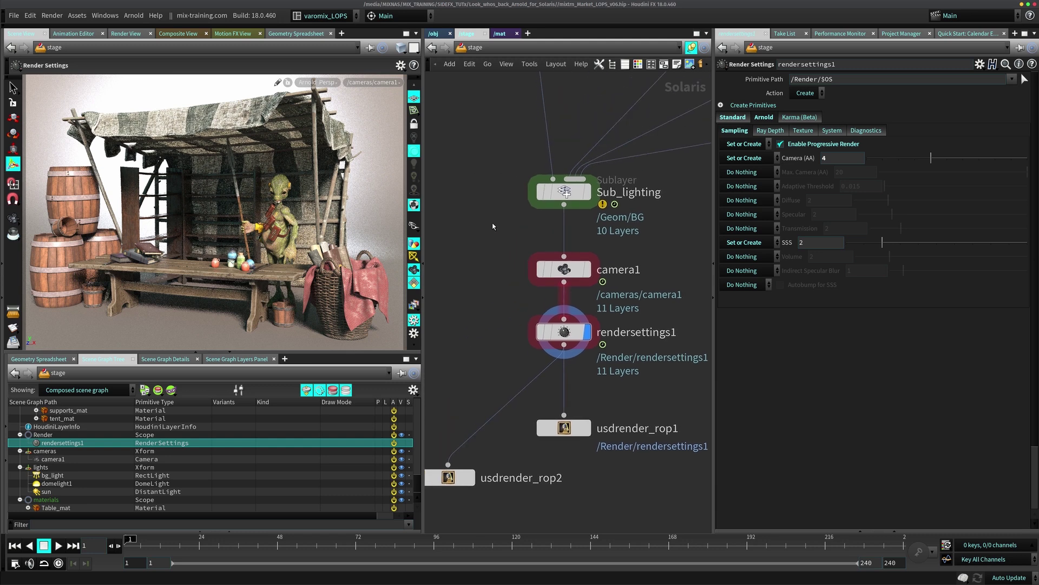
scroll(492, 226, "down", 3)
middle_click_drag(493, 227, 490, 316)
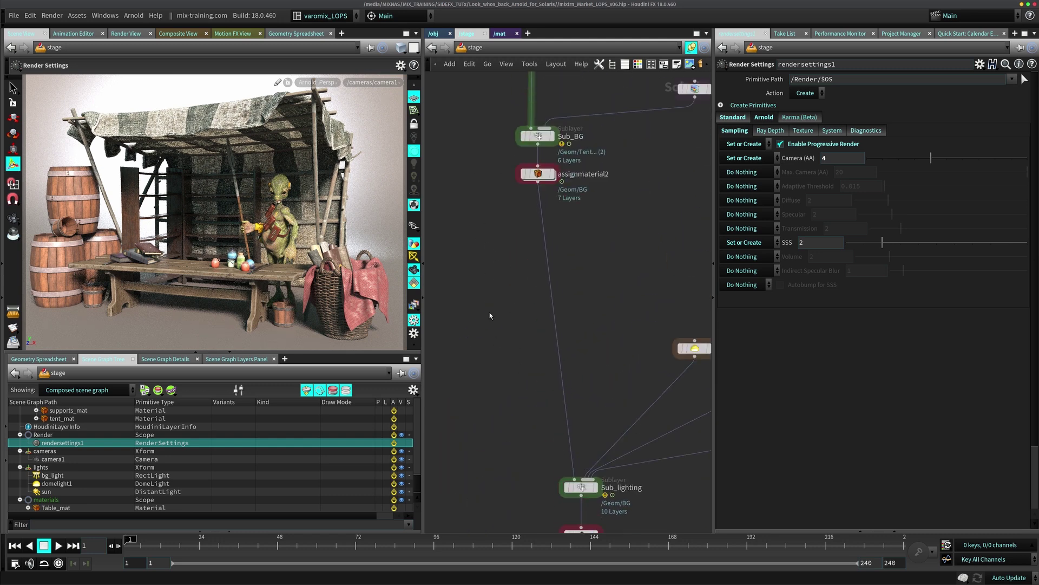
left_click(434, 34)
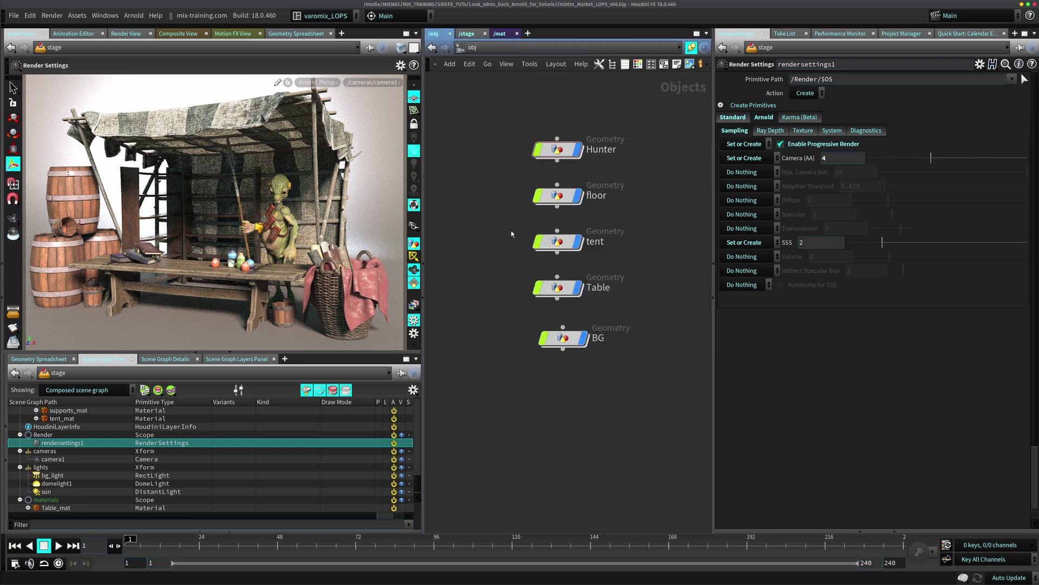
left_click_drag(563, 340, 558, 341)
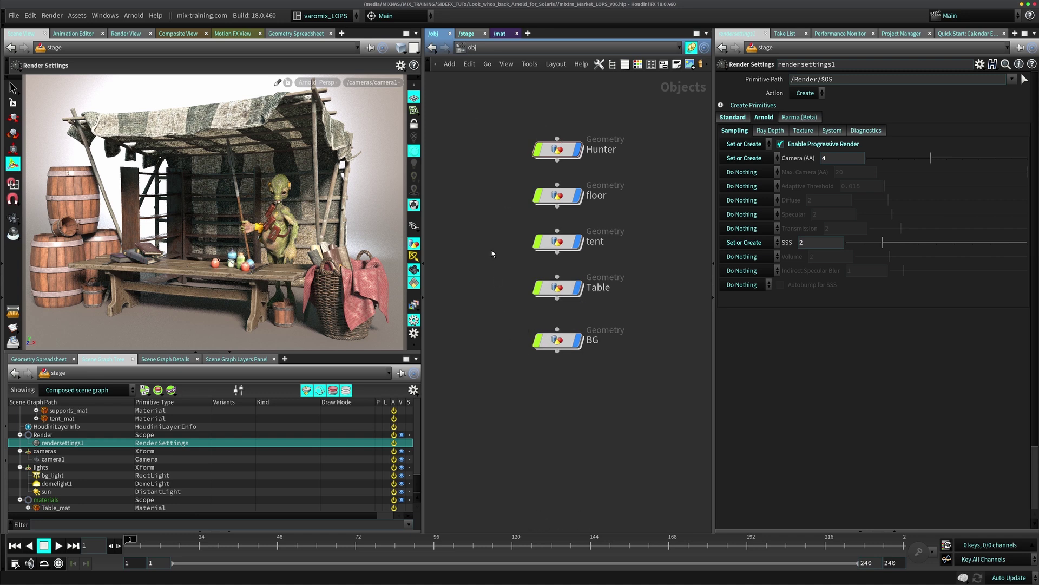
Examine the geometry networks inside the Hunter, tent and Table objects, including the name1 node of the Table
double_click(557, 149)
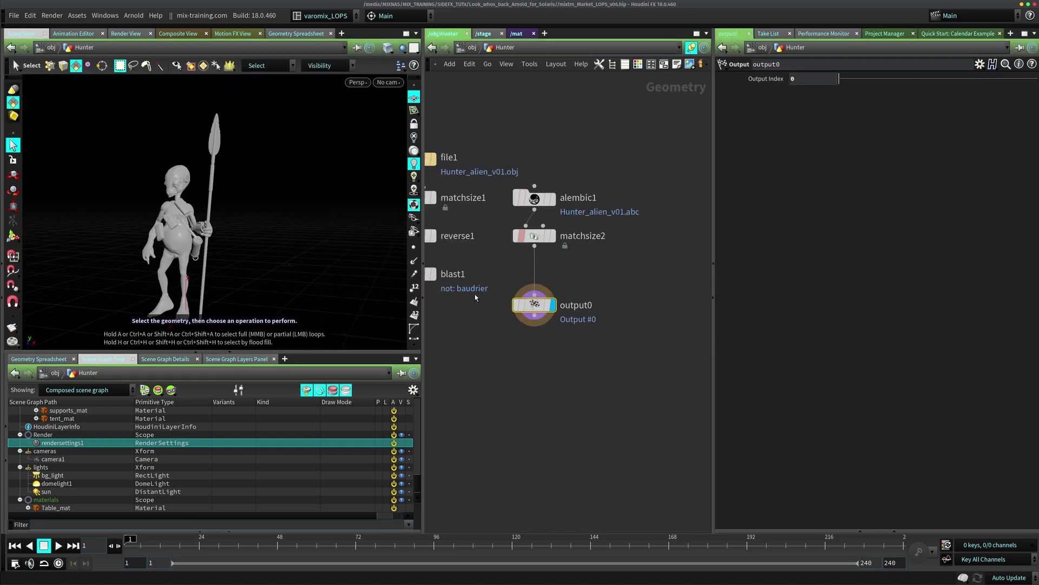
left_click(432, 47)
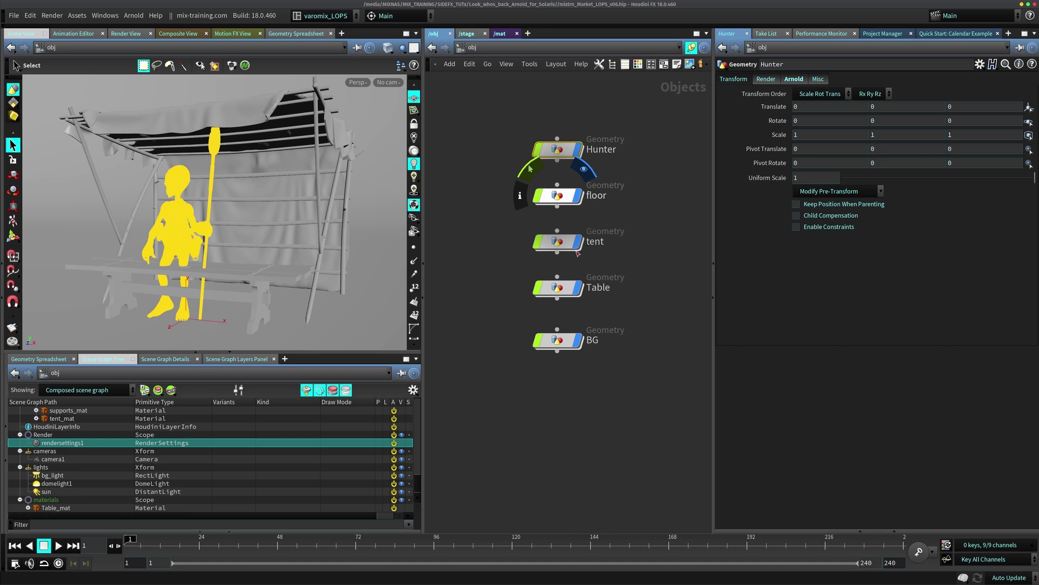
double_click(558, 241)
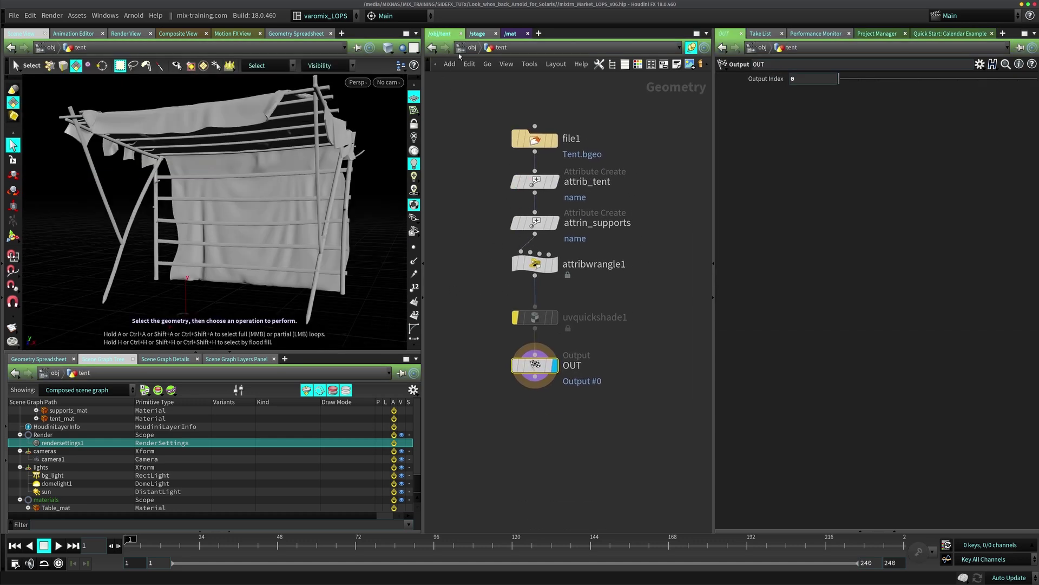
left_click(472, 47)
double_click(552, 287)
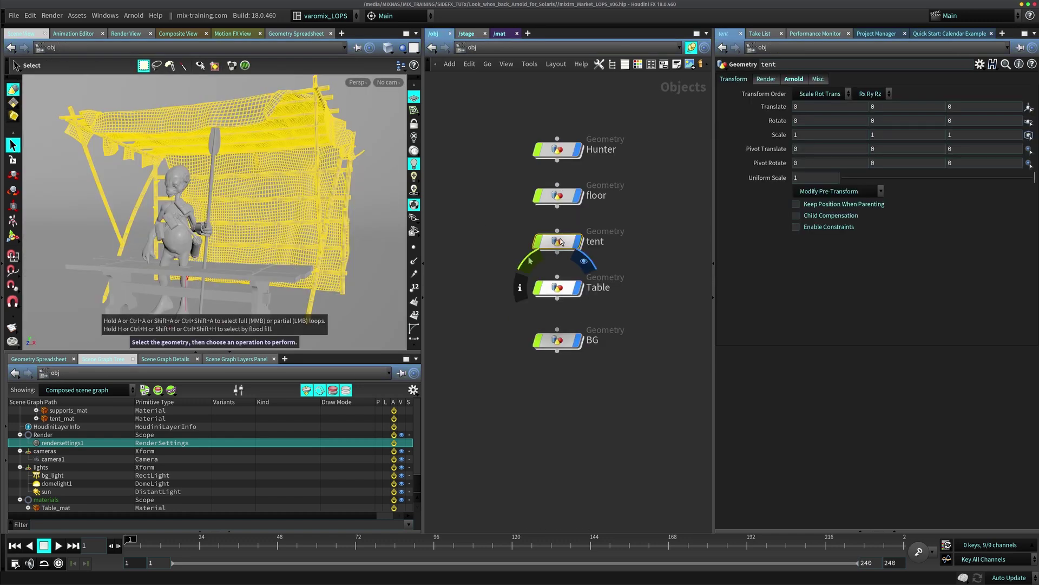
left_click(548, 205)
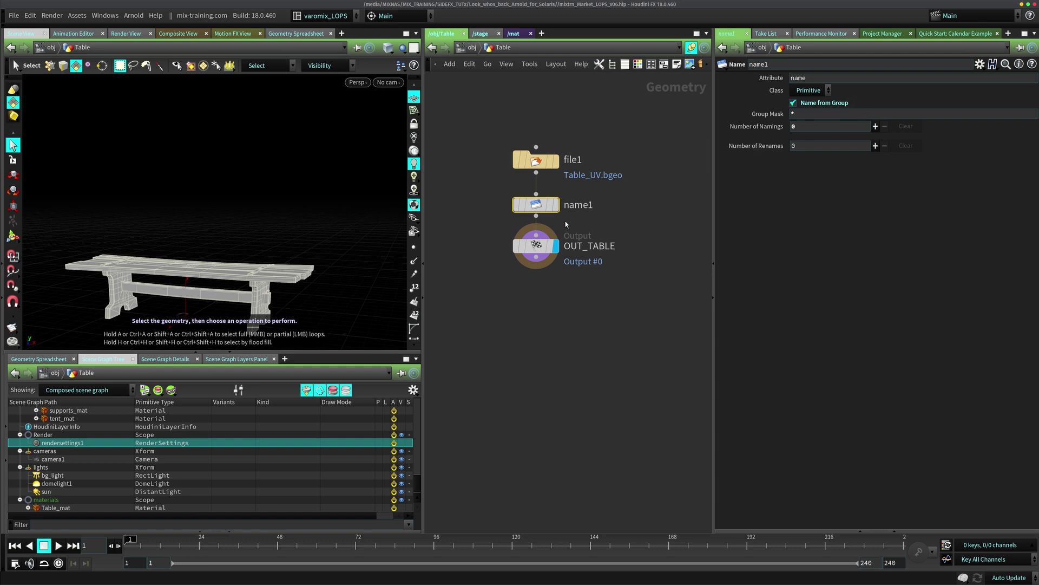
middle_click(540, 205)
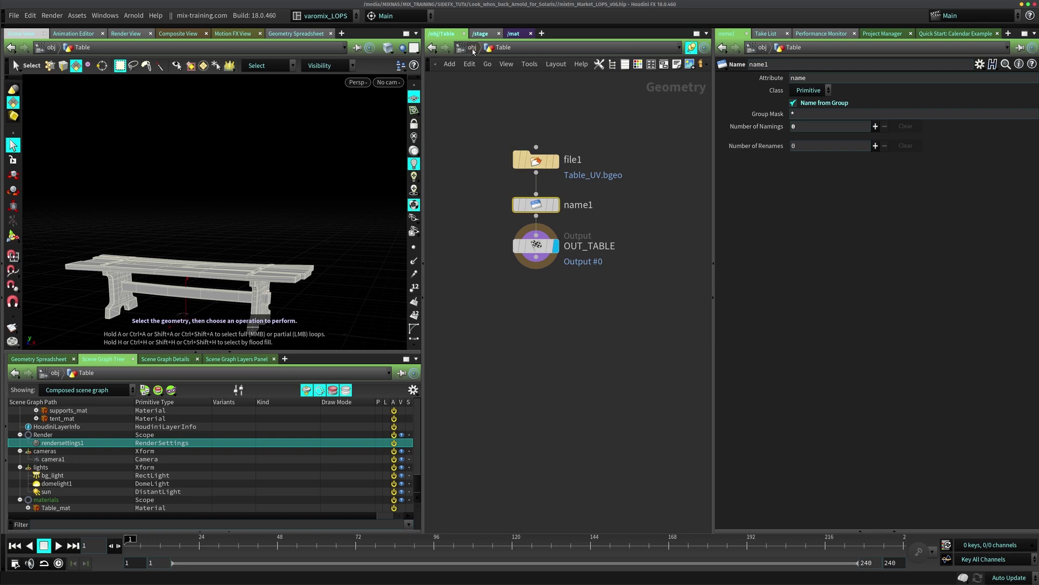
Return to the stage network and inspect the Tent SOP Import node at the start of the tent branch
left_click(479, 33)
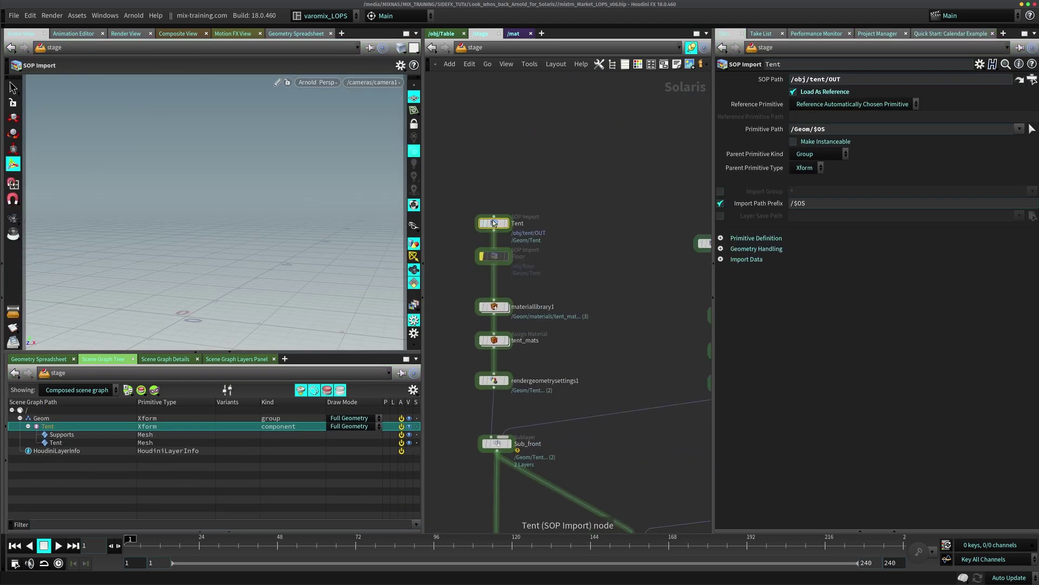
mouse_move(492, 222)
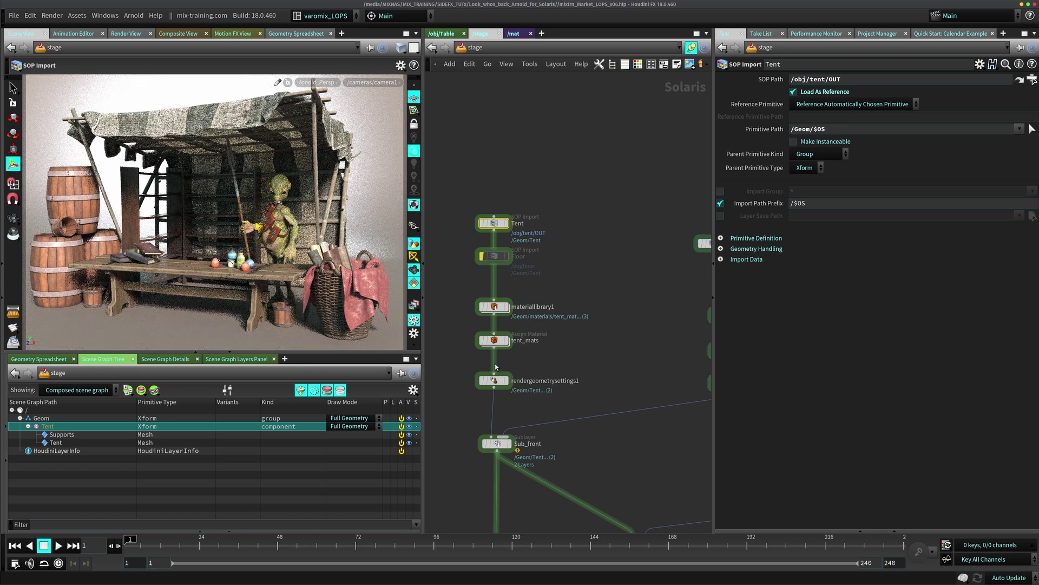
left_click_drag(589, 182, 479, 239)
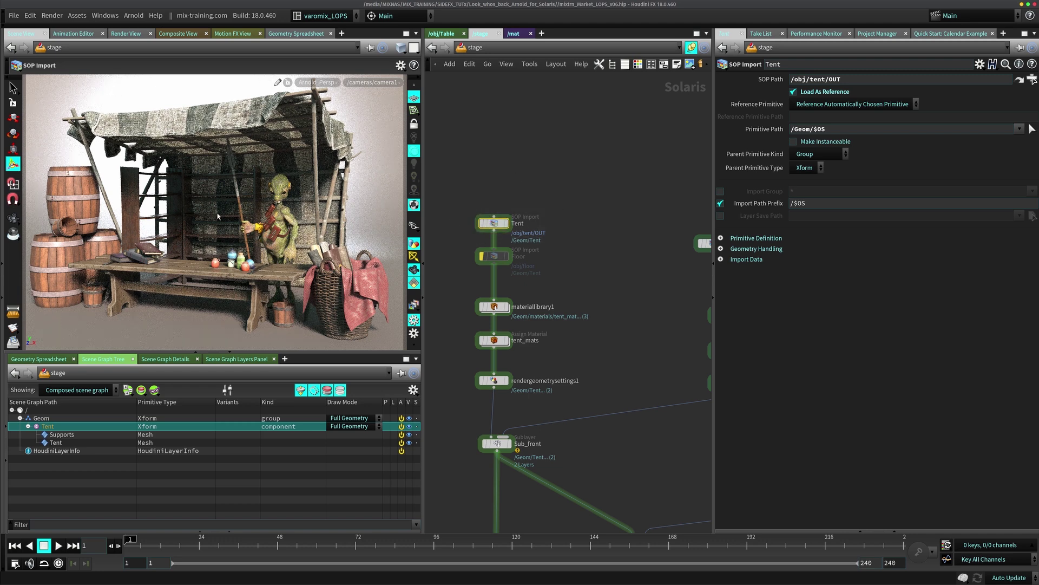
Open the tent branch's materiallibrary1 and inspect its principledshader2 and ai_supports shader nodes
scroll(495, 228, "down", 3)
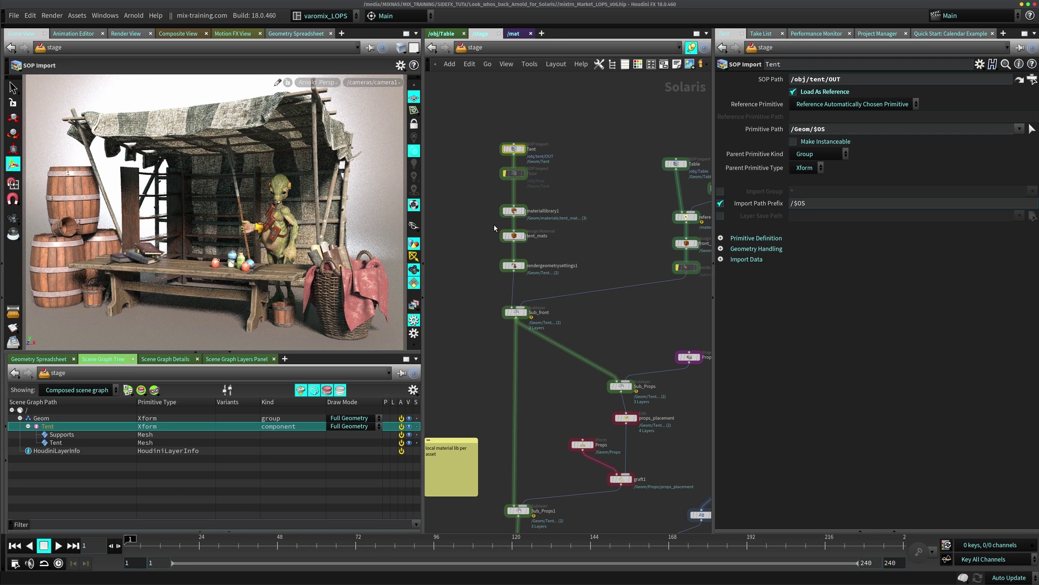
scroll(494, 228, "up", 5)
left_click(567, 210)
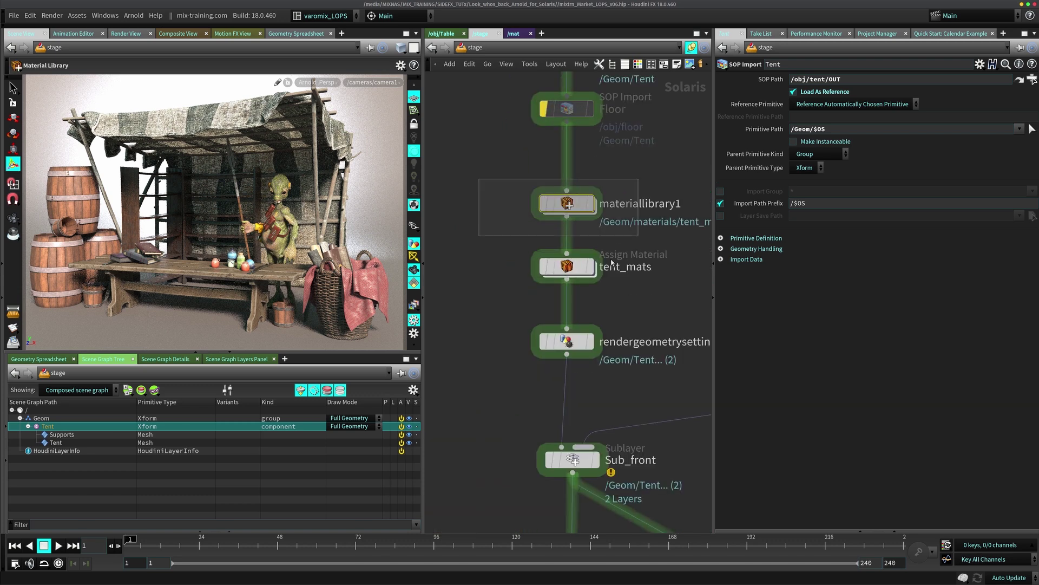
double_click(566, 203)
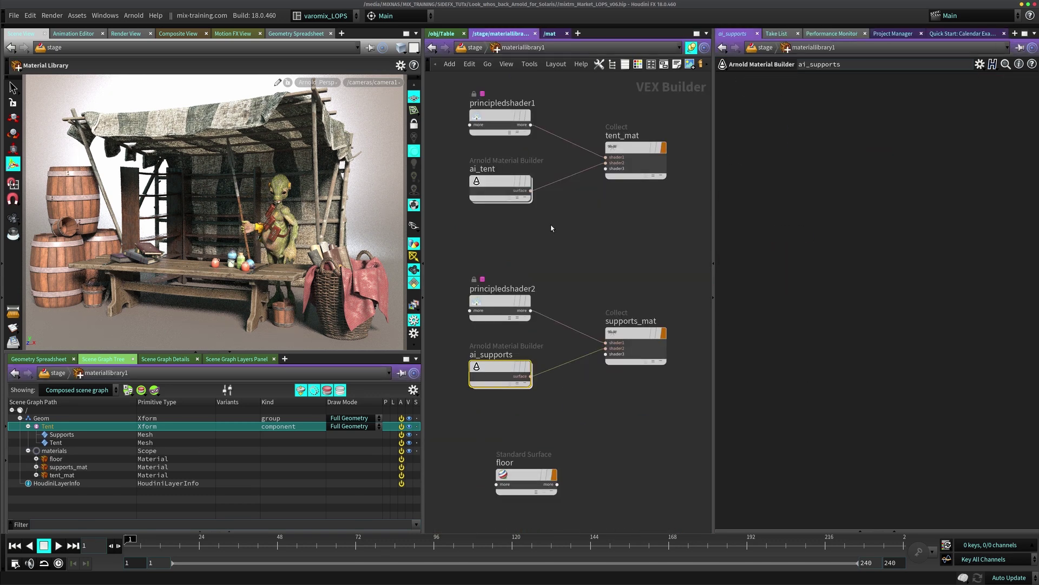
left_click_drag(451, 242, 507, 309)
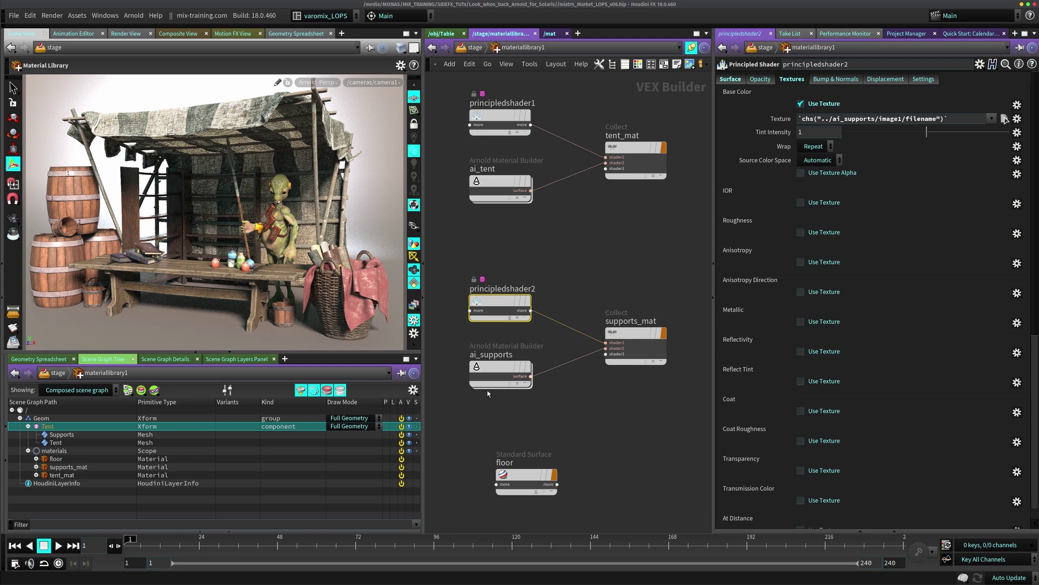
left_click(499, 373)
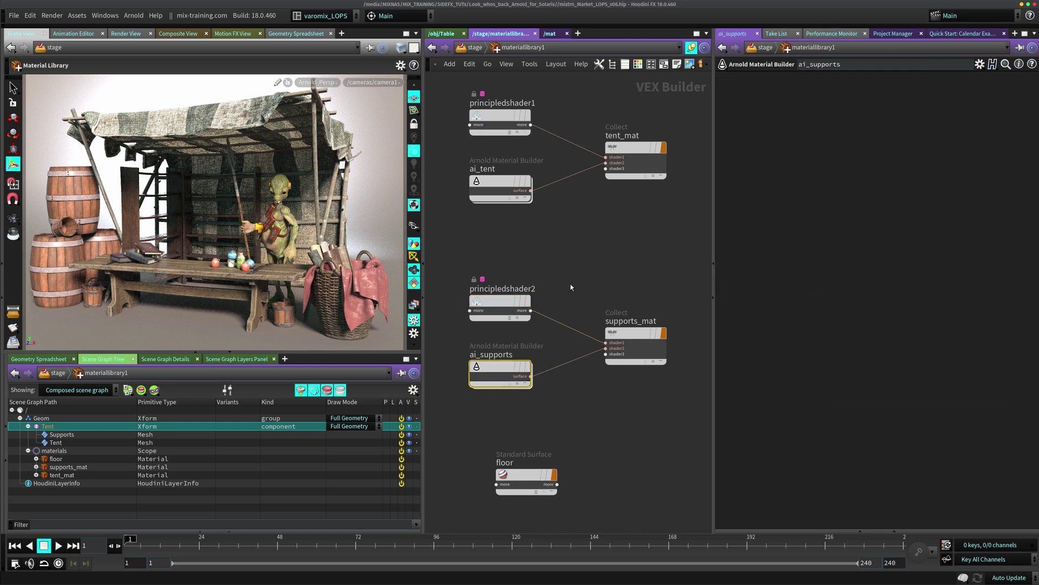
Return to the stage network and review the tent_mats material assignments and the Arnold settings of rendergeometrysettings1
key("u")
left_click(567, 265)
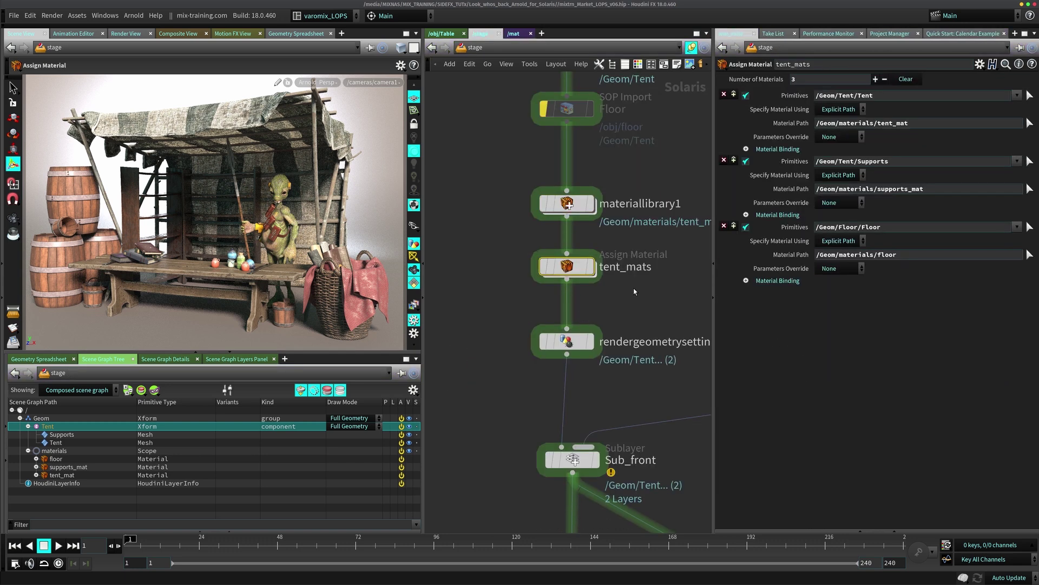
left_click(566, 341)
middle_click_drag(549, 374, 484, 329)
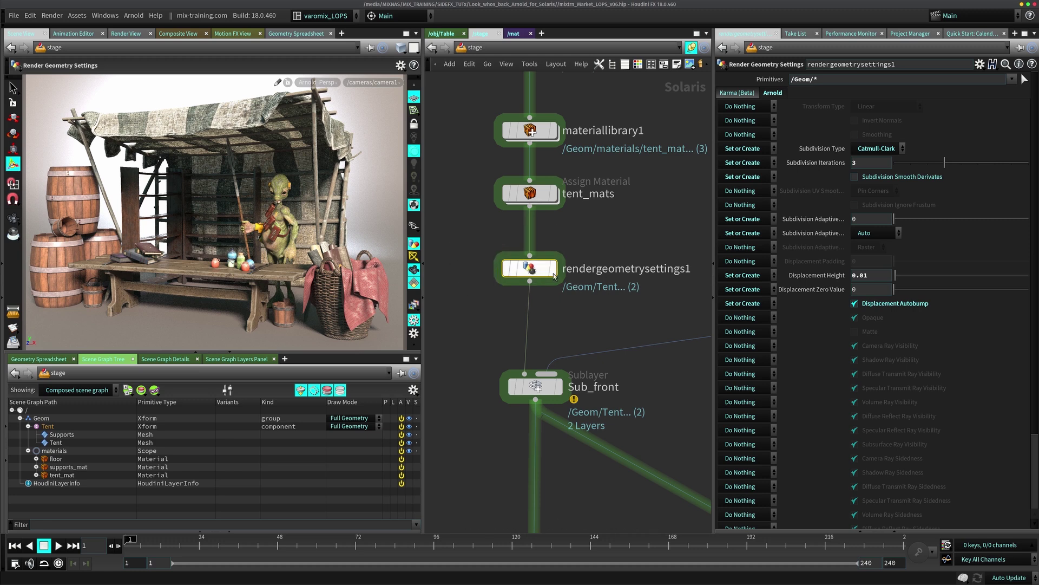
mouse_move(536, 270)
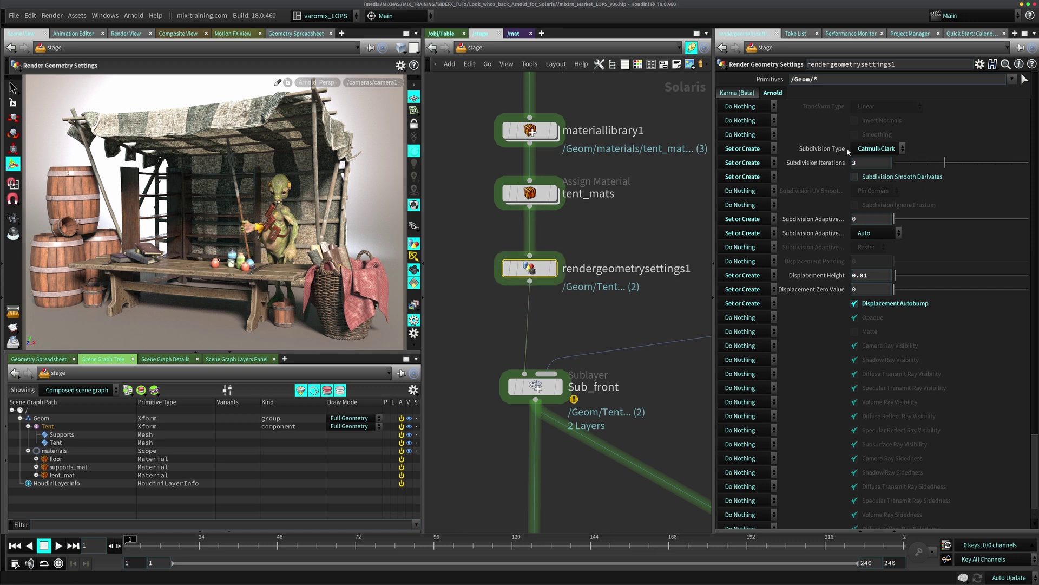
Inspect the Sub_front sublayer node that merges the tent and table branches
scroll(445, 294, "down", 5)
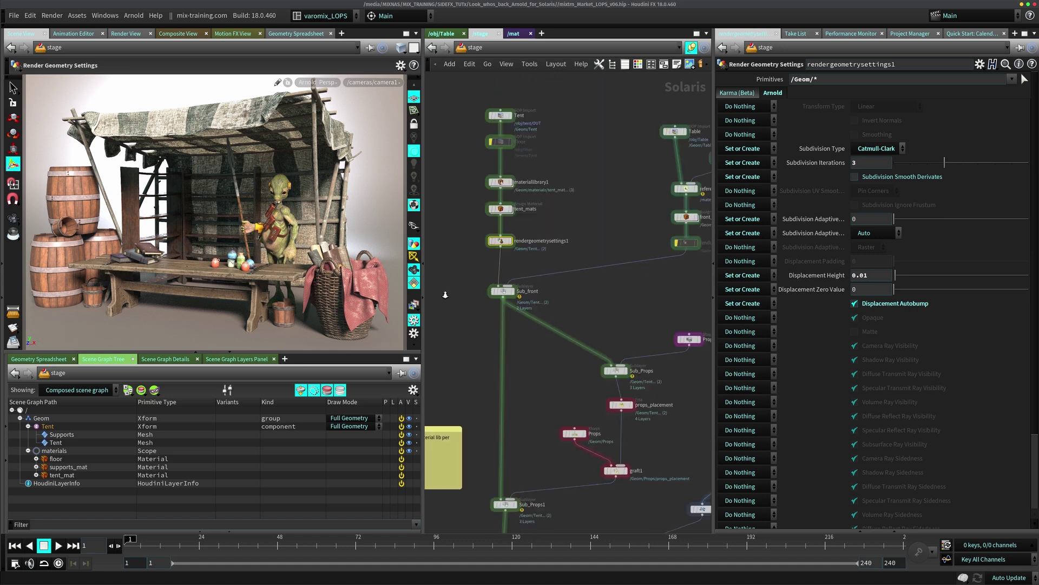
scroll(454, 270, "down", 3)
left_click(490, 266)
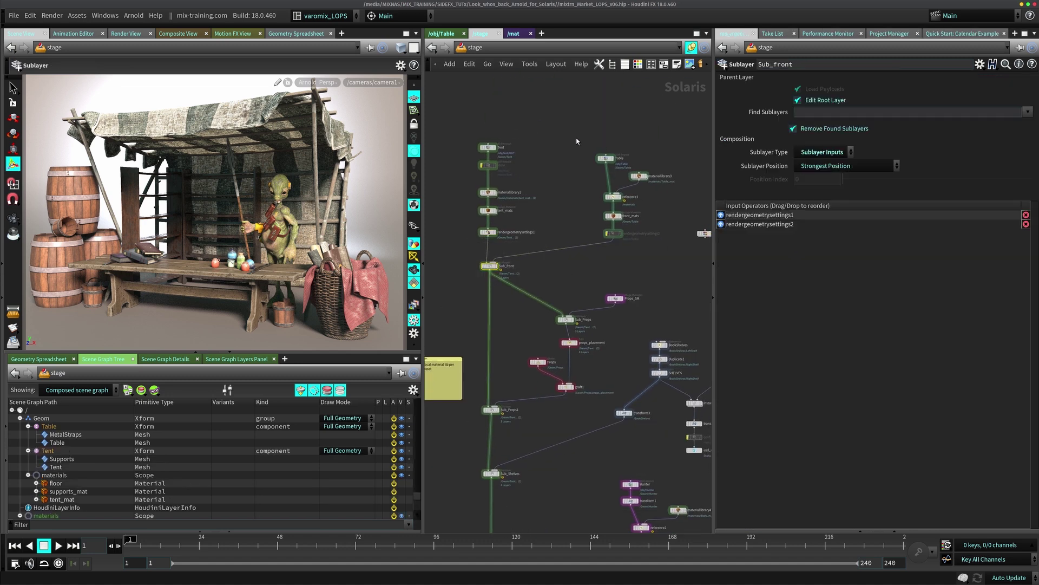
scroll(508, 273, "up", 4)
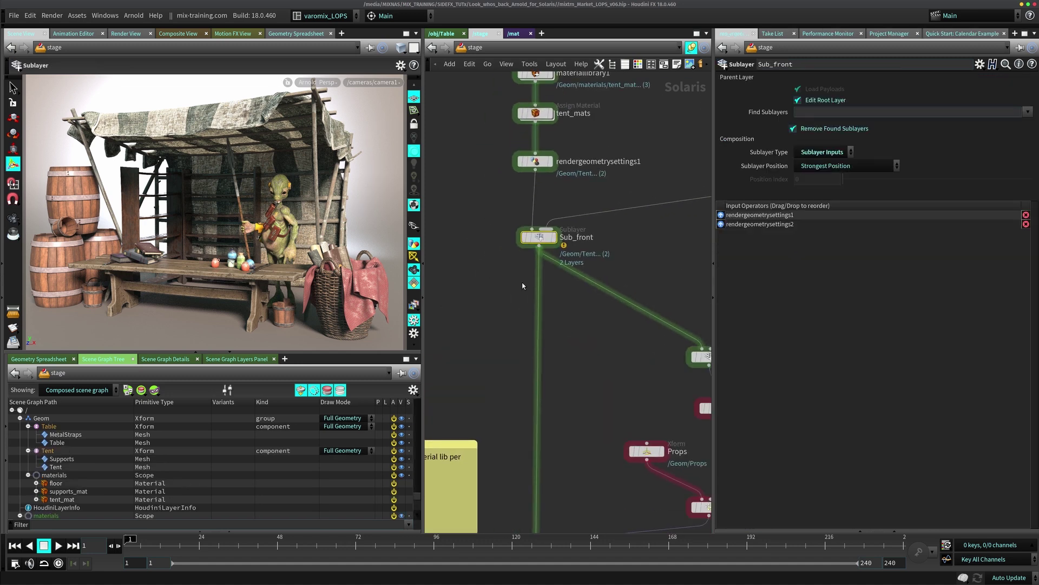
Follow the props branch between Sub_front and Sub_Props1 and inspect the asset list of the Props_SM stage manager
middle_click_drag(644, 247, 638, 87)
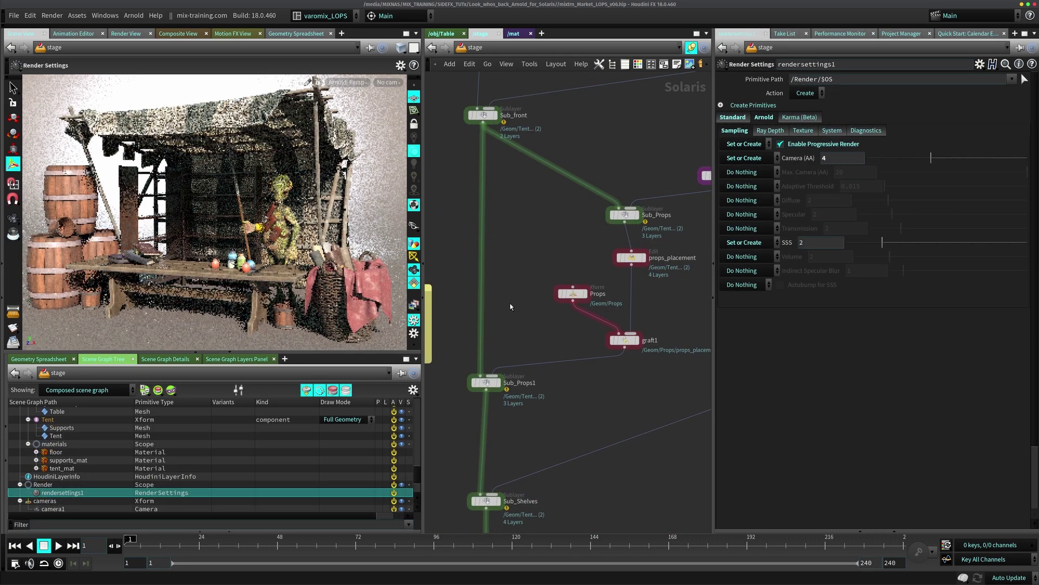
middle_click_drag(510, 307, 507, 265)
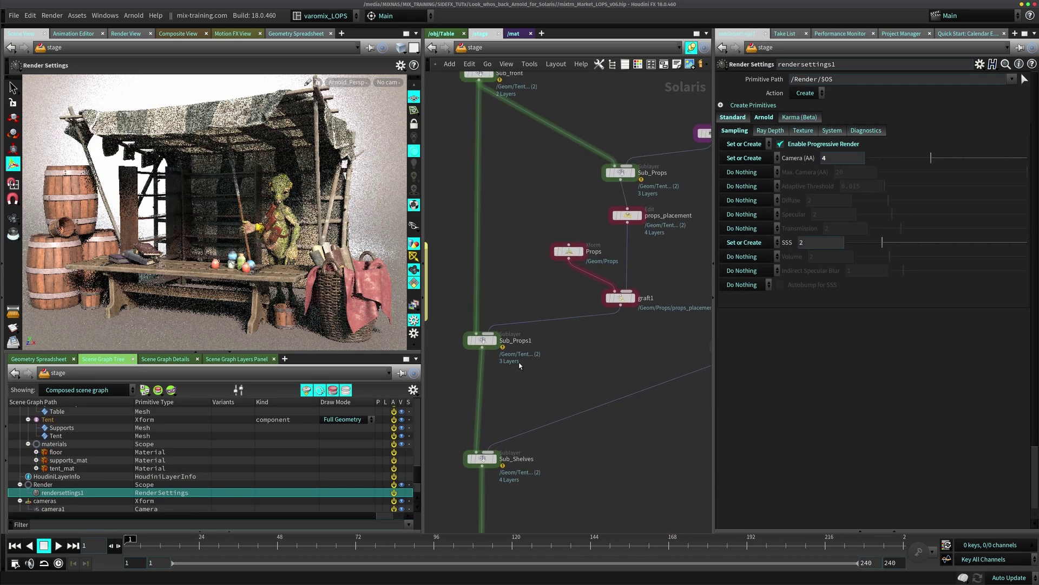
left_click(503, 348)
middle_click_drag(503, 348, 445, 384)
left_click_drag(616, 139, 677, 183)
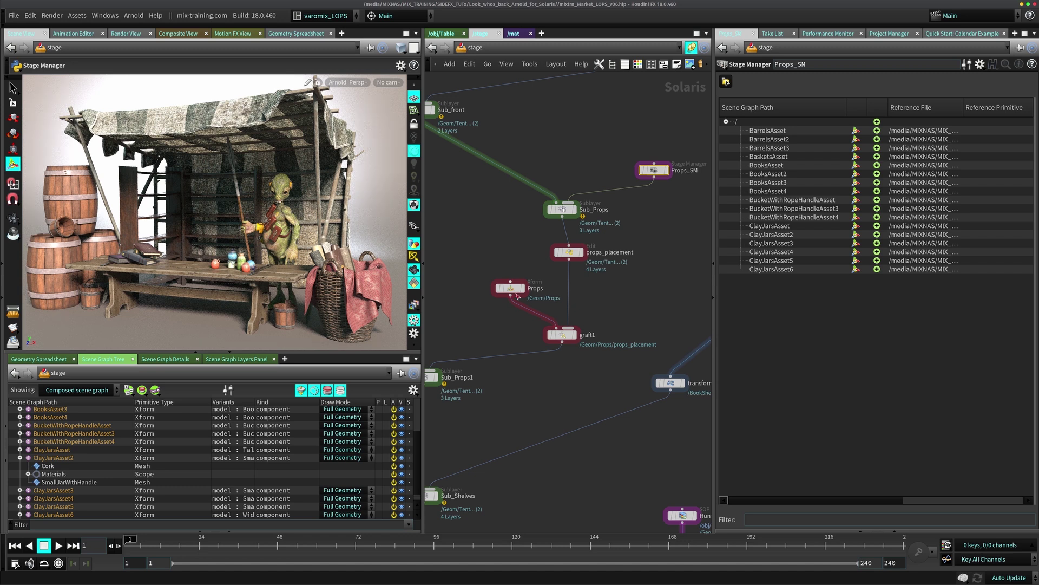
Review the camera1, rendersettings1 and usdrender_rop1 nodes at the end of the stage network
scroll(518, 346, "down", 5)
scroll(518, 347, "up", 5)
scroll(518, 346, "down", 5)
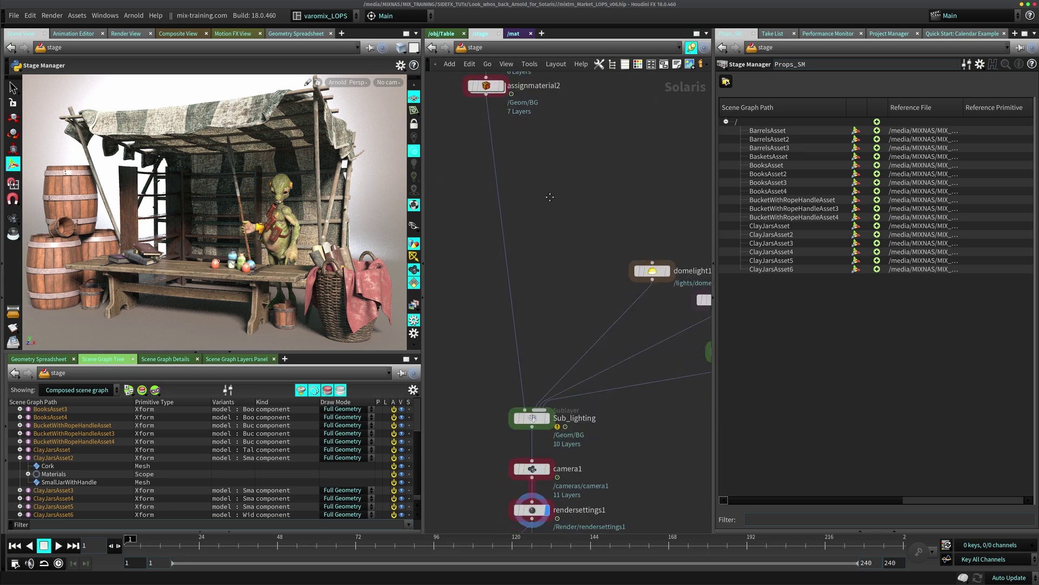
scroll(644, 325, "down", 5)
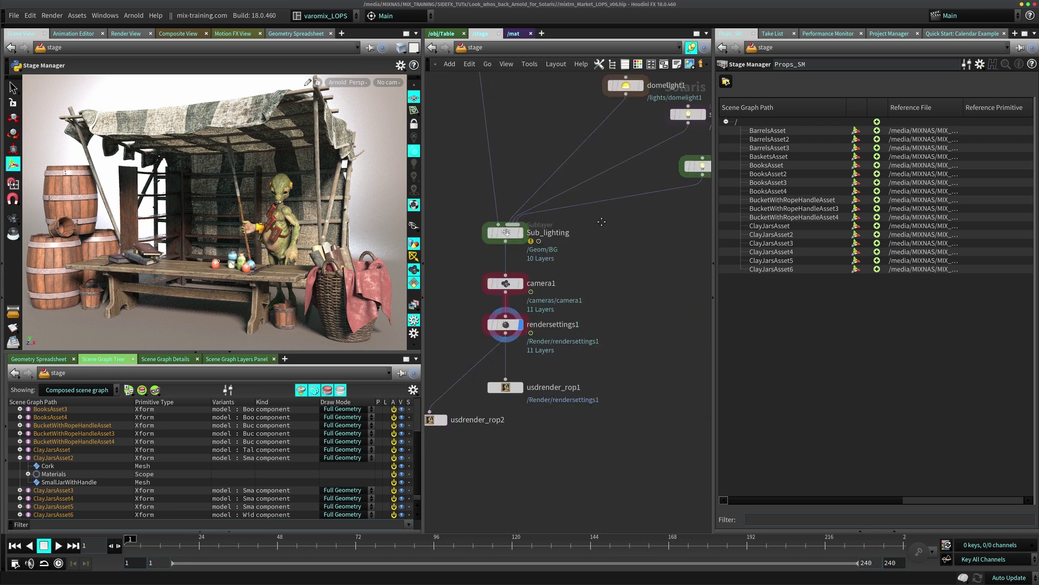
left_click(502, 258)
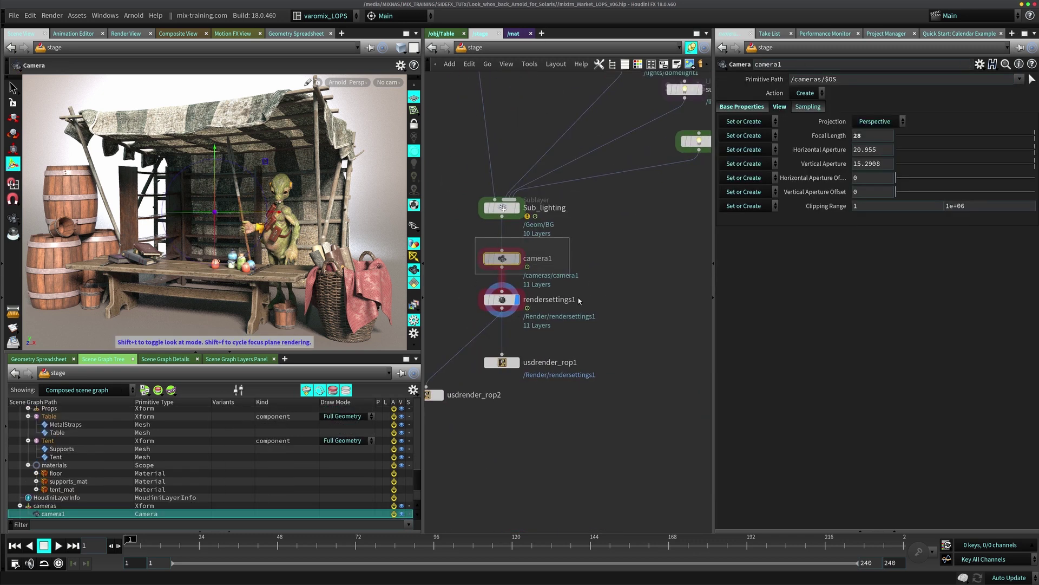
left_click_drag(460, 288, 569, 322)
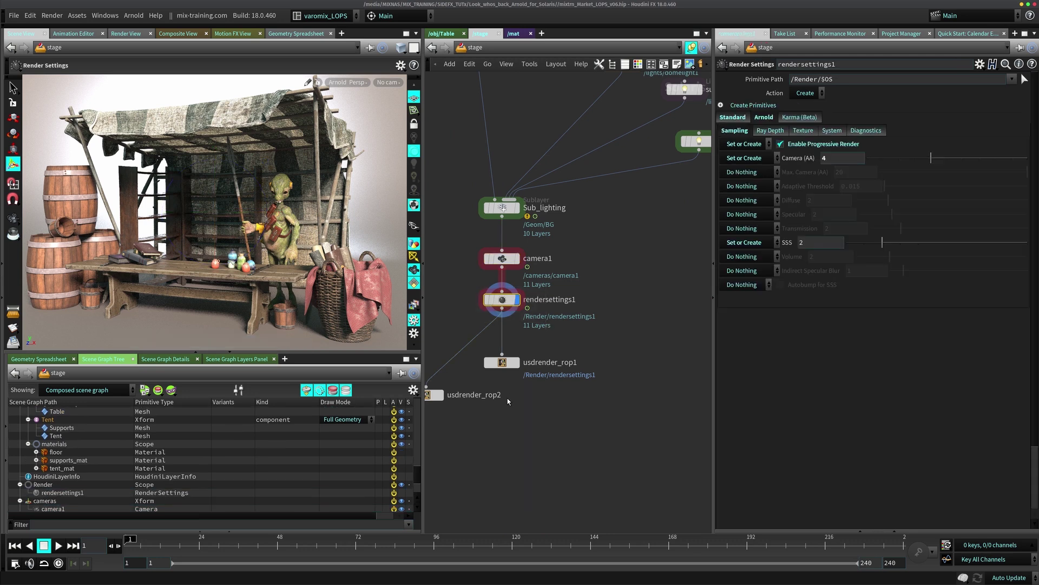
left_click(502, 362)
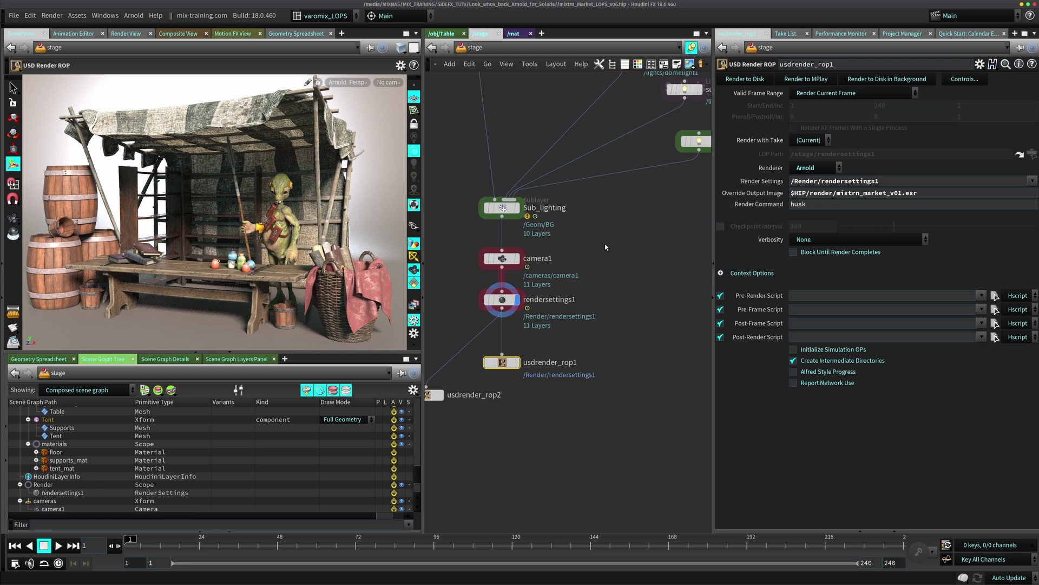
left_click(621, 253)
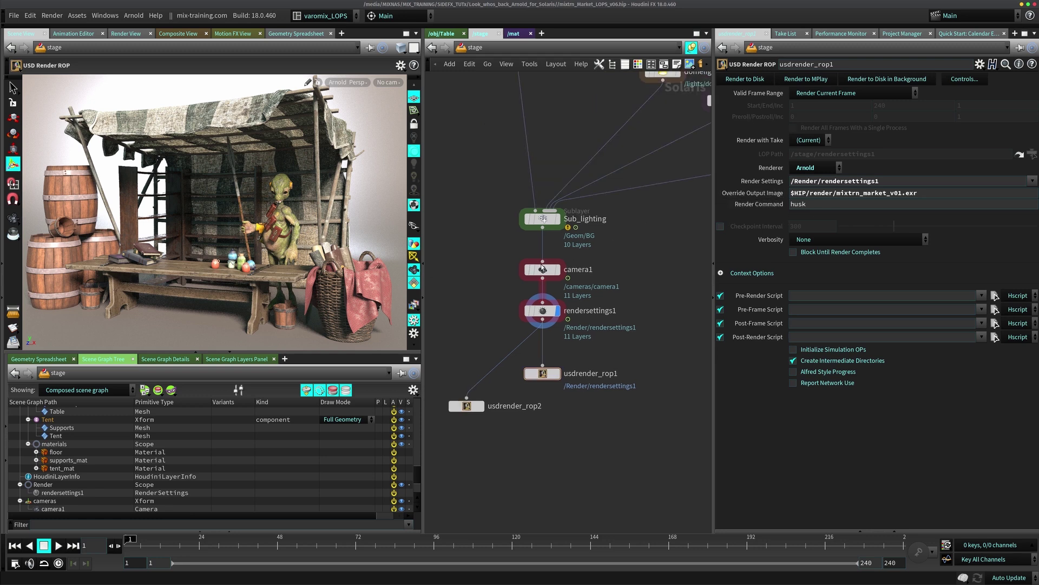